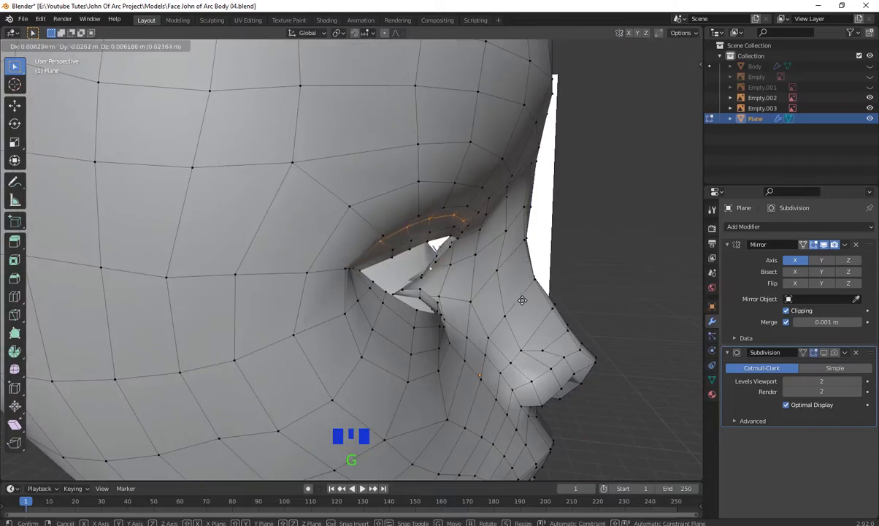
- Reposition the edge vertices above the upper eyelid to reshape the eye socket's crease
{"action": "left_click", "coordinate": [522, 299]}
{"action": "left_click", "coordinate": [418, 264], "text": "shift"}
{"action": "key", "text": "g"}
{"action": "left_click", "coordinate": [447, 246]}
{"action": "middle_click_drag", "start_coordinate": [442, 241], "coordinate": [321, 117]}
{"action": "left_click", "coordinate": [257, 176]}
{"action": "key", "text": "g"}
{"action": "left_click", "coordinate": [267, 170]}
- Move the inner brow vertices near the bridge of the nose to even out their curve
{"action": "middle_click_drag", "start_coordinate": [267, 169], "coordinate": [357, 143]}
{"action": "key", "text": "g"}
{"action": "left_click", "coordinate": [355, 210]}
{"action": "middle_click_drag", "start_coordinate": [355, 210], "coordinate": [290, 322]}
{"action": "left_click", "coordinate": [417, 305], "text": "shift"}
{"action": "key", "text": "g"}
{"action": "left_click", "coordinate": [373, 288]}
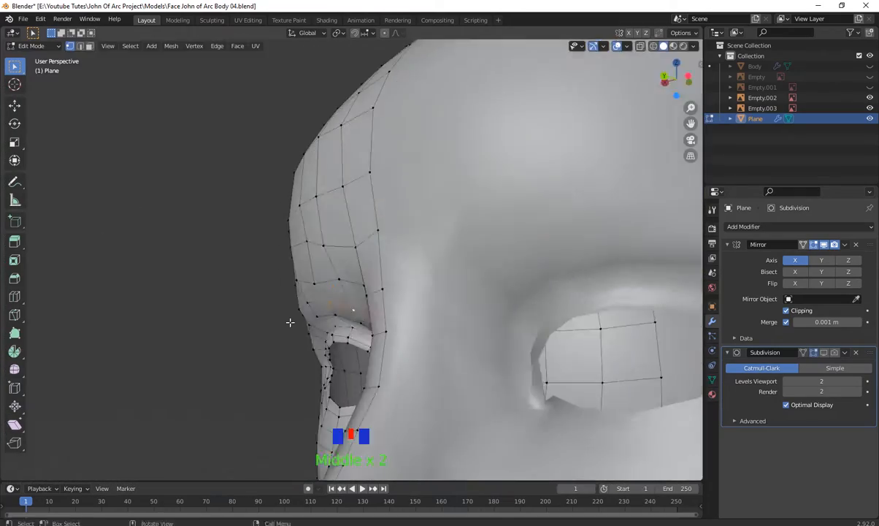
- Adjust the brow vertices just above the eye socket so the forehead flows evenly into it
{"action": "left_click", "coordinate": [329, 301]}
{"action": "key", "text": "g"}
{"action": "left_click", "coordinate": [338, 305]}
{"action": "middle_click_drag", "start_coordinate": [338, 306], "coordinate": [350, 285]}
{"action": "key", "text": "g"}
{"action": "left_click", "coordinate": [383, 309]}
{"action": "left_click", "coordinate": [350, 285]}
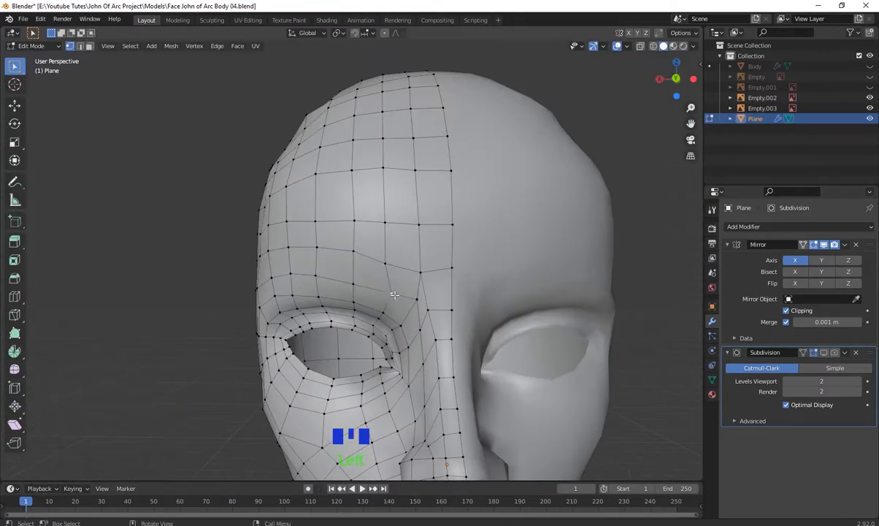
- Reposition the vertices between the lower forehead and the inner brow for a more even grid
{"action": "key", "text": "g"}
{"action": "left_click", "coordinate": [409, 263]}
{"action": "key", "text": "g"}
{"action": "middle_click_drag", "start_coordinate": [409, 263], "coordinate": [393, 320]}
{"action": "left_click", "coordinate": [450, 247]}
{"action": "left_click", "coordinate": [393, 319]}
{"action": "key", "text": "g"}
{"action": "left_click", "coordinate": [476, 363]}
- Nudge a vertex above the upper eyelid and preview the face outside Edit Mode
{"action": "mouse_move", "coordinate": [476, 362]}
{"action": "middle_mouse_down"}
{"action": "mouse_move", "coordinate": [460, 403]}
{"action": "mouse_move", "coordinate": [326, 312]}
{"action": "mouse_move", "coordinate": [575, 385]}
{"action": "mouse_move", "coordinate": [540, 398]}
{"action": "mouse_move", "coordinate": [373, 308]}
{"action": "mouse_move", "coordinate": [465, 337]}
{"action": "mouse_move", "coordinate": [453, 336]}
{"action": "mouse_move", "coordinate": [409, 321]}
{"action": "mouse_move", "coordinate": [512, 342]}
{"action": "mouse_move", "coordinate": [408, 307]}
{"action": "mouse_move", "coordinate": [363, 255]}
{"action": "mouse_move", "coordinate": [301, 256]}
{"action": "mouse_move", "coordinate": [409, 292]}
{"action": "mouse_move", "coordinate": [314, 314]}
{"action": "mouse_move", "coordinate": [504, 314]}
{"action": "middle_mouse_up"}
{"action": "left_click", "coordinate": [326, 312]}
{"action": "key", "text": "g"}
{"action": "left_click", "coordinate": [329, 314]}
{"action": "key", "text": "Tab"}
{"action": "key", "text": "Tab"}
- Move single vertices around the brow and the eye's outer corner to even out the topology
{"action": "scroll", "coordinate": [452, 336], "scroll_direction": "up", "scroll_amount": 3, "text": "shift"}
{"action": "left_click", "coordinate": [255, 292]}
{"action": "key", "text": "g"}
{"action": "scroll", "coordinate": [512, 342], "scroll_direction": "down", "scroll_amount": 3}
{"action": "left_click", "coordinate": [363, 255]}
{"action": "left_click", "coordinate": [301, 255]}
{"action": "key", "text": "g"}
{"action": "left_click", "coordinate": [321, 292]}
{"action": "key", "text": "g"}
{"action": "key", "text": "g"}
{"action": "left_click", "coordinate": [365, 299]}
- Reposition the vertices beside the eye and on the temple to round the side of the face
{"action": "middle_click_drag", "start_coordinate": [365, 299], "coordinate": [292, 292]}
{"action": "key", "text": "g"}
{"action": "left_click", "coordinate": [284, 328]}
{"action": "middle_click_drag", "start_coordinate": [285, 329], "coordinate": [365, 387]}
{"action": "left_click", "coordinate": [295, 317], "text": "shift"}
{"action": "key", "text": "g"}
{"action": "left_click", "coordinate": [326, 385]}
{"action": "left_click", "coordinate": [310, 343], "text": "shift"}
{"action": "middle_click_drag", "start_coordinate": [311, 343], "coordinate": [438, 332]}
{"action": "key", "text": "g"}
{"action": "left_click", "coordinate": [314, 321]}
- Adjust the vertices on the side of the head above the temple to smooth the skull's contour
{"action": "left_click", "coordinate": [363, 193]}
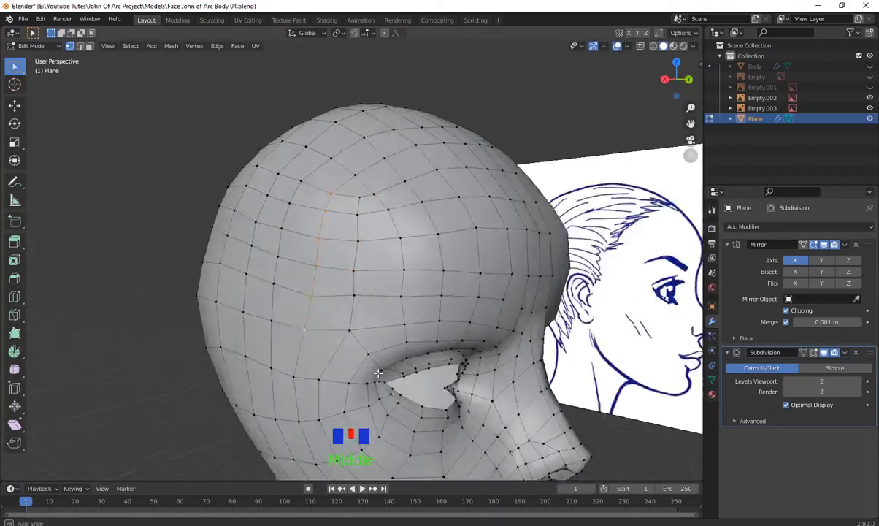
{"action": "key", "text": "g"}
{"action": "middle_click_drag", "start_coordinate": [372, 201], "coordinate": [419, 328]}
{"action": "left_click", "coordinate": [314, 216]}
{"action": "left_click", "coordinate": [406, 305]}
{"action": "key", "text": "g"}
{"action": "left_click", "coordinate": [354, 327]}
{"action": "left_click", "coordinate": [329, 211]}
{"action": "key", "text": "g"}
{"action": "left_click", "coordinate": [376, 283]}
- Move the selected lower cheek vertices by about 0.015 m in X, 0.002 m in Y and -0.009 m in Z
{"action": "scroll", "coordinate": [372, 292], "scroll_direction": "down", "scroll_amount": 3}
{"action": "left_click", "coordinate": [358, 329]}
{"action": "key", "text": "g"}
{"action": "left_click", "coordinate": [362, 332]}
{"action": "scroll", "coordinate": [409, 314], "scroll_direction": "down", "scroll_amount": 4}
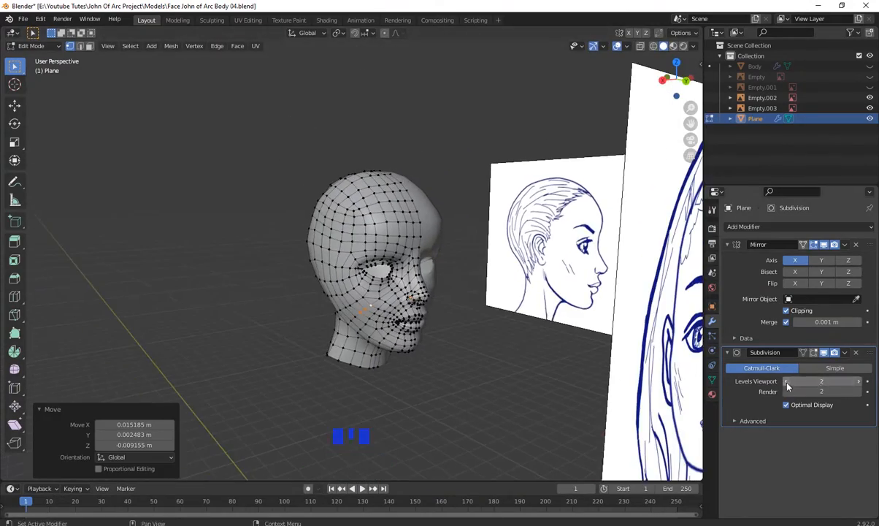
- Leave Edit Mode and set the Subdivision modifier's viewport and render levels to 1
{"action": "left_click", "coordinate": [788, 382]}
{"action": "scroll", "coordinate": [693, 375], "scroll_direction": "up", "scroll_amount": 2}
{"action": "middle_click_drag", "start_coordinate": [697, 379], "coordinate": [690, 373], "text": "shift"}
{"action": "scroll", "coordinate": [379, 303], "scroll_direction": "up", "scroll_amount": 2}
{"action": "mouse_move", "coordinate": [376, 304]}
{"action": "middle_mouse_down", "text": "shift"}
{"action": "mouse_move", "coordinate": [371, 255]}
{"action": "mouse_move", "coordinate": [383, 305]}
{"action": "middle_mouse_up", "text": "shift"}
{"action": "scroll", "coordinate": [371, 256], "scroll_direction": "down", "scroll_amount": 1}
{"action": "key", "text": "Tab"}
{"action": "left_click", "coordinate": [788, 392]}
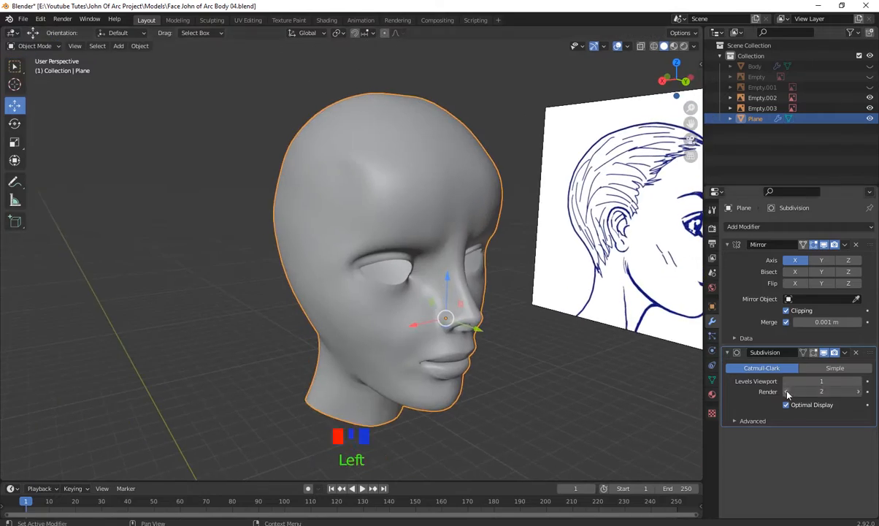
- Enter Sculpt Mode and reshape the side of the forehead with the Grab brush at a 128 px radius
{"action": "mouse_move", "coordinate": [329, 219]}
{"action": "middle_mouse_down"}
{"action": "mouse_move", "coordinate": [279, 225]}
{"action": "mouse_move", "coordinate": [307, 212]}
{"action": "middle_mouse_up"}
{"action": "left_click", "coordinate": [34, 46]}
{"action": "left_click", "coordinate": [33, 81]}
{"action": "mouse_move", "coordinate": [351, 288]}
{"action": "middle_mouse_down"}
{"action": "mouse_move", "coordinate": [331, 295]}
{"action": "mouse_move", "coordinate": [322, 324]}
{"action": "middle_mouse_up"}
{"action": "scroll", "coordinate": [292, 270], "scroll_direction": "up", "scroll_amount": 1}
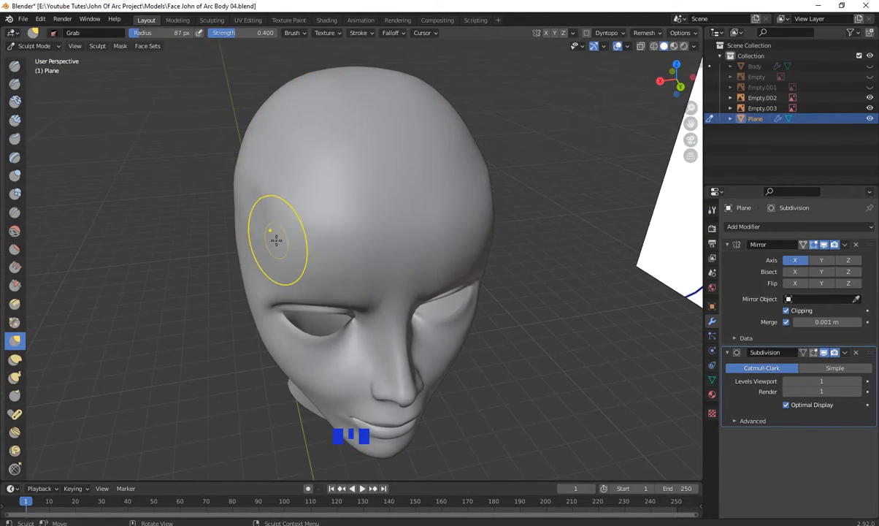
{"action": "key", "text": "f"}
{"action": "left_click", "coordinate": [298, 235]}
{"action": "left_click_drag", "start_coordinate": [279, 228], "coordinate": [277, 212]}
{"action": "mouse_move", "coordinate": [271, 293]}
{"action": "middle_mouse_down"}
{"action": "mouse_move", "coordinate": [257, 275]}
{"action": "mouse_move", "coordinate": [212, 280]}
{"action": "middle_mouse_up"}
{"action": "left_click_drag", "start_coordinate": [253, 214], "coordinate": [260, 215]}
{"action": "mouse_move", "coordinate": [260, 216]}
{"action": "middle_mouse_down"}
{"action": "mouse_move", "coordinate": [361, 284]}
{"action": "mouse_move", "coordinate": [387, 257]}
{"action": "middle_mouse_up"}
- Even out the side of the forehead with the Smooth brush at a strength of 0.107
{"action": "left_click", "coordinate": [14, 231]}
{"action": "left_click_drag", "start_coordinate": [252, 33], "coordinate": [225, 33]}
{"action": "left_click_drag", "start_coordinate": [412, 223], "coordinate": [407, 237]}
{"action": "left_click_drag", "start_coordinate": [409, 228], "coordinate": [403, 241]}
{"action": "mouse_move", "coordinate": [403, 241]}
{"action": "middle_mouse_down"}
{"action": "mouse_move", "coordinate": [338, 228]}
{"action": "mouse_move", "coordinate": [261, 243]}
{"action": "mouse_move", "coordinate": [354, 371]}
{"action": "mouse_move", "coordinate": [375, 351]}
{"action": "mouse_move", "coordinate": [438, 334]}
{"action": "middle_mouse_up"}
- Reshape the cheek and the area beside the mouth with the Elastic Deform brush at an 89 px radius
{"action": "left_click", "coordinate": [15, 360]}
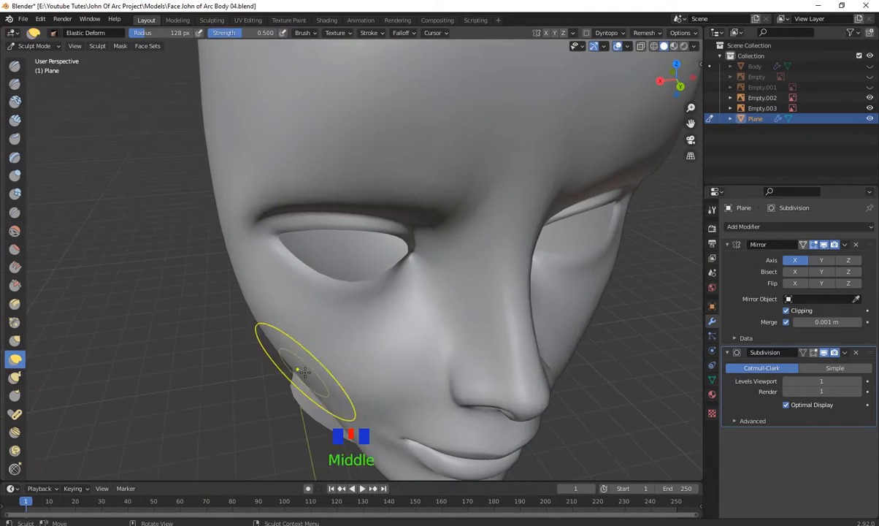
{"action": "mouse_move", "coordinate": [325, 387]}
{"action": "middle_mouse_down"}
{"action": "mouse_move", "coordinate": [394, 357]}
{"action": "mouse_move", "coordinate": [255, 291]}
{"action": "mouse_move", "coordinate": [394, 355]}
{"action": "mouse_move", "coordinate": [442, 312]}
{"action": "mouse_move", "coordinate": [490, 344]}
{"action": "middle_mouse_up"}
{"action": "key", "text": "f"}
{"action": "left_click_drag", "start_coordinate": [513, 303], "coordinate": [518, 296]}
{"action": "middle_click_drag", "start_coordinate": [517, 296], "coordinate": [517, 283]}
{"action": "left_click_drag", "start_coordinate": [517, 283], "coordinate": [512, 279]}
{"action": "middle_click_drag", "start_coordinate": [512, 278], "coordinate": [520, 208]}
{"action": "left_click_drag", "start_coordinate": [520, 208], "coordinate": [518, 202]}
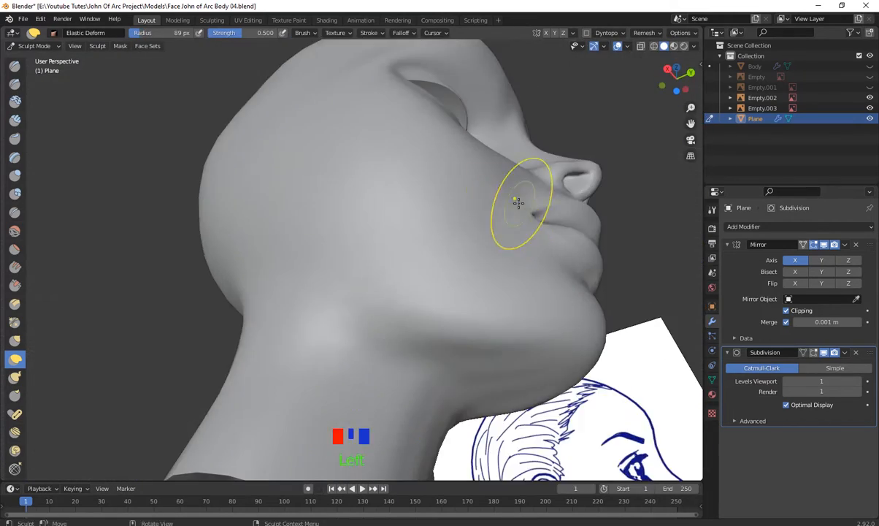
- Refine the cheekbone, jaw and lower face from several angles with the Elastic Deform brush
{"action": "mouse_move", "coordinate": [517, 203]}
{"action": "middle_mouse_down"}
{"action": "mouse_move", "coordinate": [454, 336]}
{"action": "mouse_move", "coordinate": [438, 281]}
{"action": "middle_mouse_up"}
{"action": "left_click_drag", "start_coordinate": [380, 281], "coordinate": [382, 275]}
{"action": "mouse_move", "coordinate": [383, 275]}
{"action": "middle_mouse_down"}
{"action": "mouse_move", "coordinate": [454, 349]}
{"action": "mouse_move", "coordinate": [436, 194]}
{"action": "middle_mouse_up"}
{"action": "left_click_drag", "start_coordinate": [436, 194], "coordinate": [434, 186]}
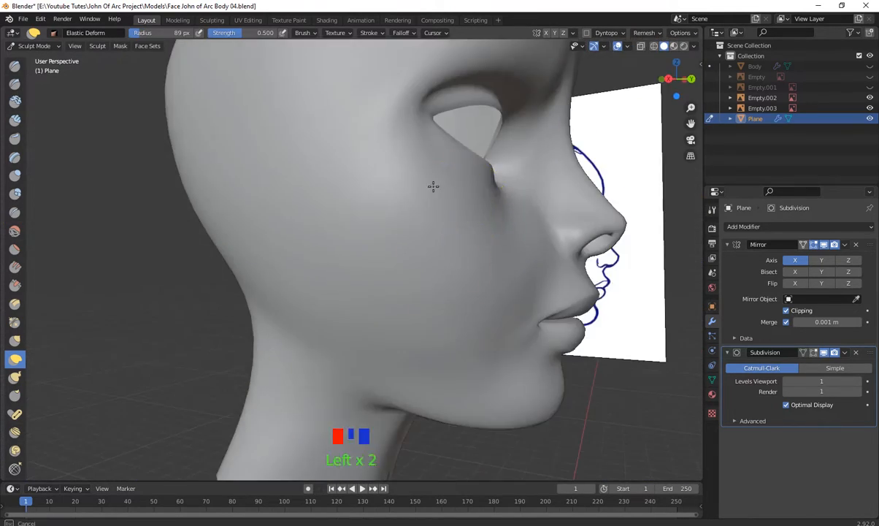
{"action": "middle_click_drag", "start_coordinate": [434, 186], "coordinate": [387, 371]}
{"action": "left_click_drag", "start_coordinate": [387, 371], "coordinate": [386, 378]}
{"action": "middle_click_drag", "start_coordinate": [386, 378], "coordinate": [526, 198]}
{"action": "left_click_drag", "start_coordinate": [527, 198], "coordinate": [526, 192]}
{"action": "middle_click_drag", "start_coordinate": [526, 192], "coordinate": [457, 290]}
{"action": "left_click_drag", "start_coordinate": [458, 290], "coordinate": [453, 286]}
{"action": "middle_click_drag", "start_coordinate": [452, 286], "coordinate": [384, 310]}
- Smooth the cheek surface below the eye
{"action": "left_click_drag", "start_coordinate": [383, 310], "coordinate": [379, 306], "text": "shift"}
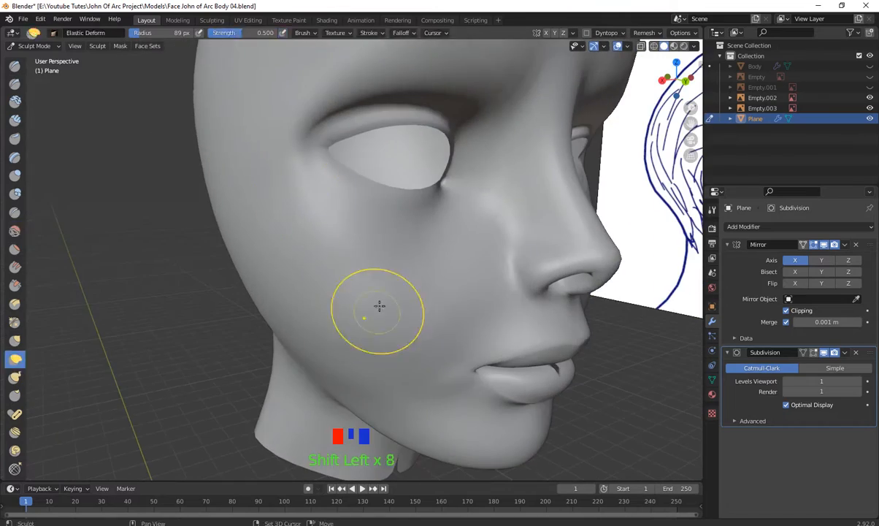
{"action": "mouse_move", "coordinate": [378, 306]}
{"action": "middle_mouse_down"}
{"action": "mouse_move", "coordinate": [460, 318]}
{"action": "mouse_move", "coordinate": [390, 274]}
{"action": "middle_mouse_up"}
{"action": "left_click_drag", "start_coordinate": [391, 274], "coordinate": [386, 271], "text": "shift"}
- Reshape the forehead and skull contour with Elastic Deform strokes and smooth the reworked area
{"action": "mouse_move", "coordinate": [387, 271]}
{"action": "middle_mouse_down"}
{"action": "mouse_move", "coordinate": [271, 269]}
{"action": "mouse_move", "coordinate": [354, 269]}
{"action": "mouse_move", "coordinate": [364, 395]}
{"action": "mouse_move", "coordinate": [478, 298]}
{"action": "mouse_move", "coordinate": [463, 328]}
{"action": "mouse_move", "coordinate": [487, 306]}
{"action": "middle_mouse_up"}
{"action": "left_click_drag", "start_coordinate": [487, 305], "coordinate": [487, 298]}
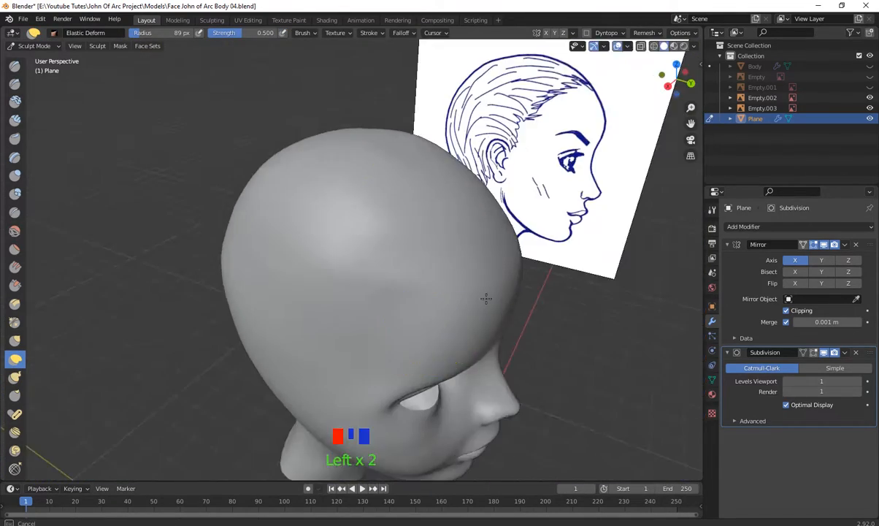
{"action": "middle_click_drag", "start_coordinate": [486, 298], "coordinate": [278, 277]}
{"action": "left_click_drag", "start_coordinate": [278, 277], "coordinate": [282, 311]}
{"action": "mouse_move", "coordinate": [281, 311]}
{"action": "middle_mouse_down"}
{"action": "mouse_move", "coordinate": [305, 376]}
{"action": "mouse_move", "coordinate": [490, 280]}
{"action": "mouse_move", "coordinate": [450, 242]}
{"action": "mouse_move", "coordinate": [314, 191]}
{"action": "middle_mouse_up"}
{"action": "left_click_drag", "start_coordinate": [314, 192], "coordinate": [312, 185], "text": "shift"}
{"action": "middle_click_drag", "start_coordinate": [312, 184], "coordinate": [288, 179]}
{"action": "left_click_drag", "start_coordinate": [288, 180], "coordinate": [283, 172]}
- Smooth the cheek between the eye and the mouth corner, then view the whole head
{"action": "middle_click_drag", "start_coordinate": [282, 172], "coordinate": [343, 307]}
{"action": "left_click_drag", "start_coordinate": [343, 307], "coordinate": [351, 320], "text": "shift"}
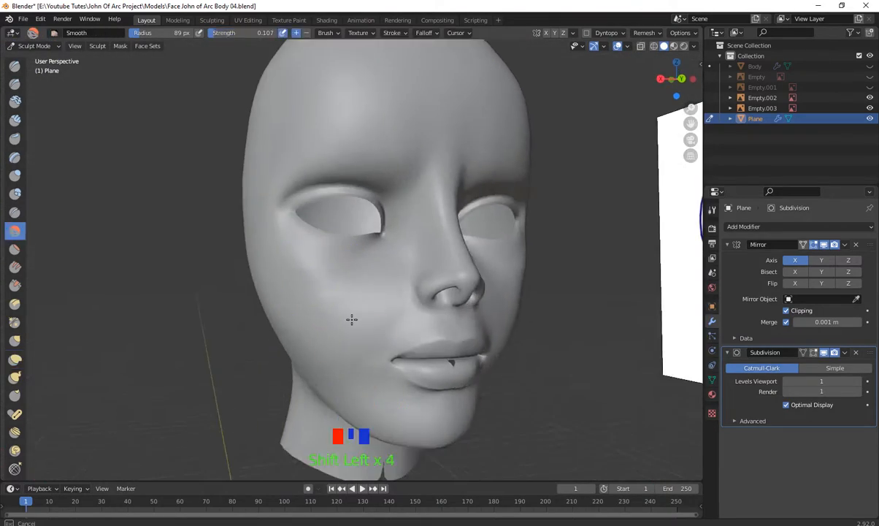
{"action": "middle_click_drag", "start_coordinate": [351, 320], "coordinate": [303, 311]}
{"action": "left_click_drag", "start_coordinate": [303, 312], "coordinate": [330, 339], "text": "shift"}
{"action": "scroll", "coordinate": [330, 339], "scroll_direction": "down", "scroll_amount": 3}
{"action": "middle_click_drag", "start_coordinate": [468, 365], "coordinate": [445, 358]}
{"action": "middle_click_drag", "start_coordinate": [445, 358], "coordinate": [504, 382], "text": "shift"}
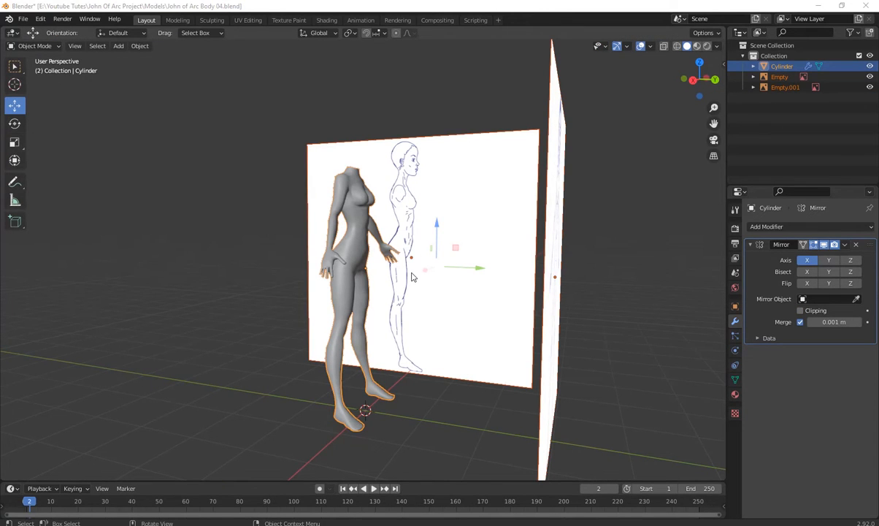
- Hide the two body reference images, Empty and Empty.001
{"action": "middle_click_drag", "start_coordinate": [411, 276], "coordinate": [554, 308]}
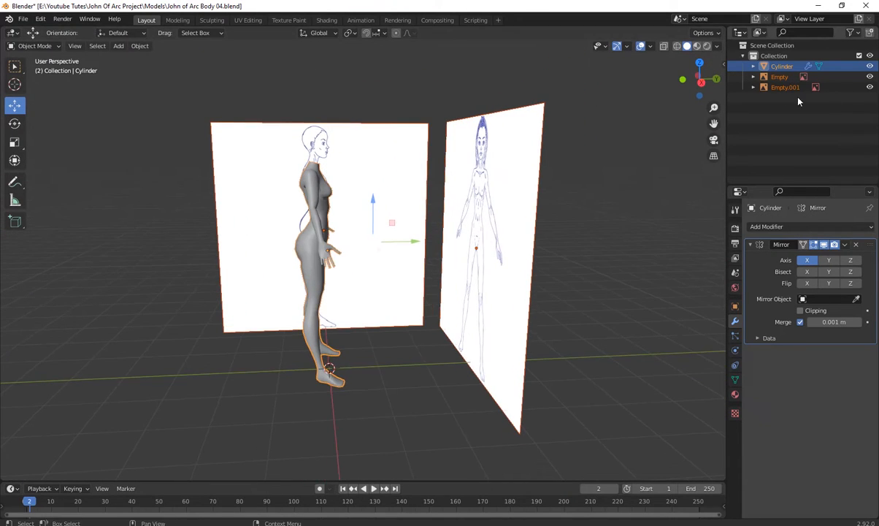
{"action": "left_click", "coordinate": [869, 88]}
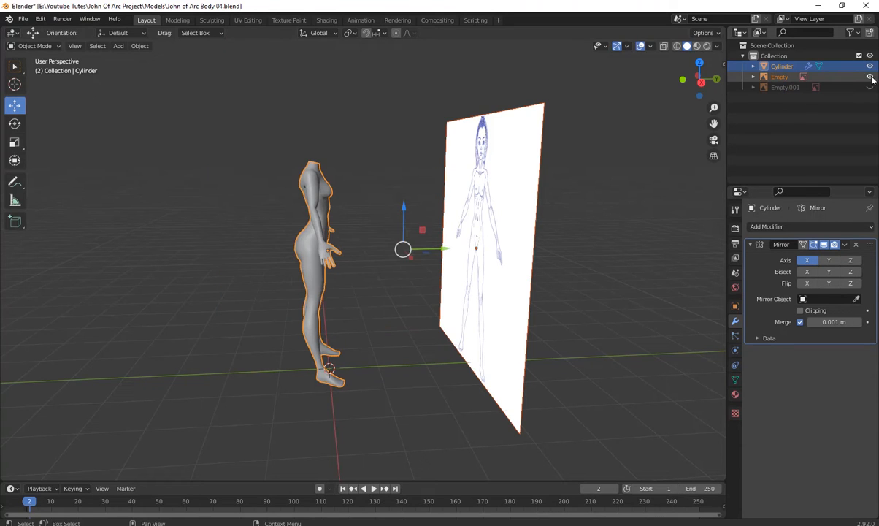
{"action": "left_click", "coordinate": [870, 76]}
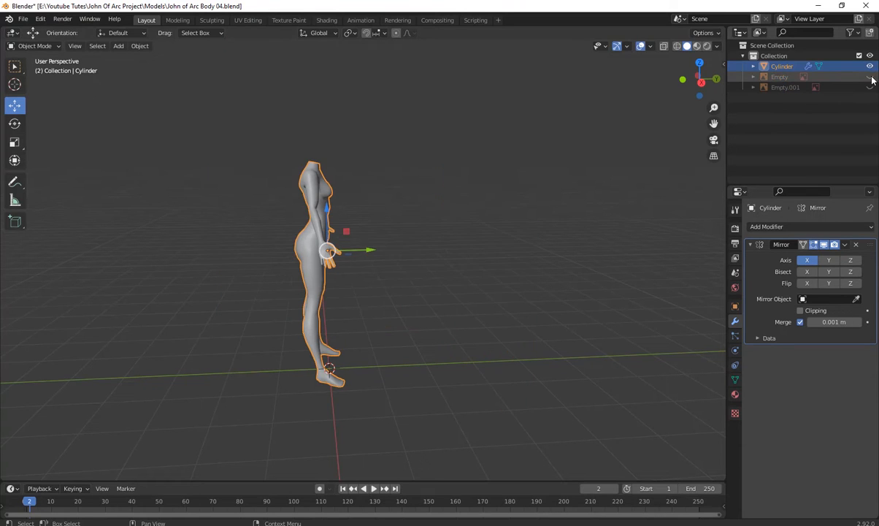
- Rename the Cylinder object as Body and hide it
{"action": "double_click", "coordinate": [780, 70]}
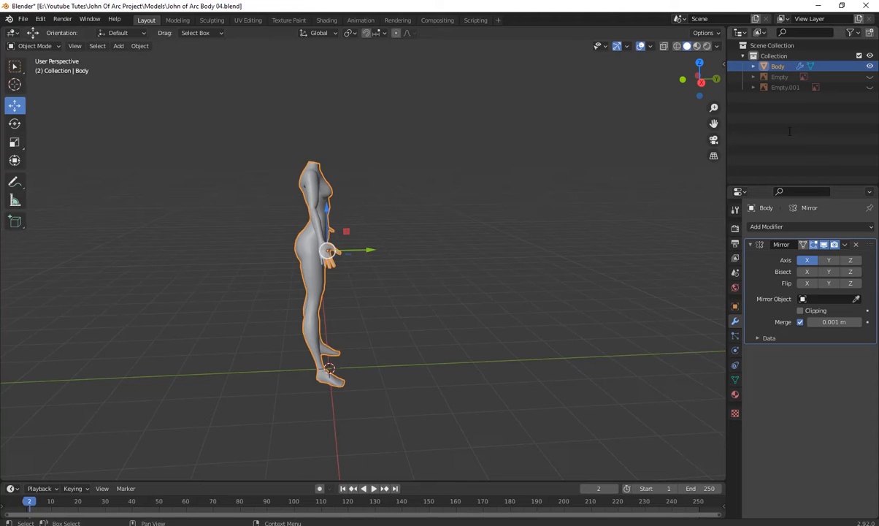
{"action": "left_click", "coordinate": [871, 66]}
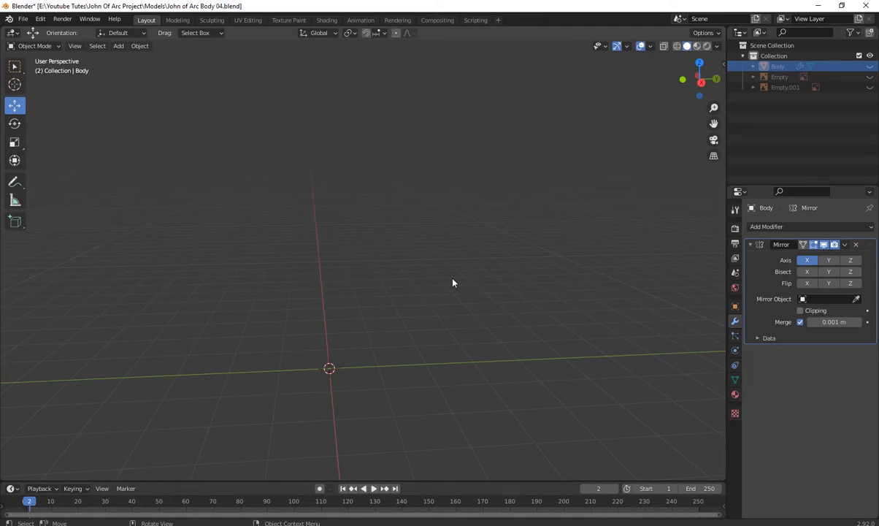
- Switch to the right orthographic view and start the Shortcut VUr input display
{"action": "mouse_move", "coordinate": [353, 305]}
{"action": "middle_mouse_down"}
{"action": "mouse_move", "coordinate": [379, 313]}
{"action": "mouse_move", "coordinate": [365, 307]}
{"action": "middle_mouse_up"}
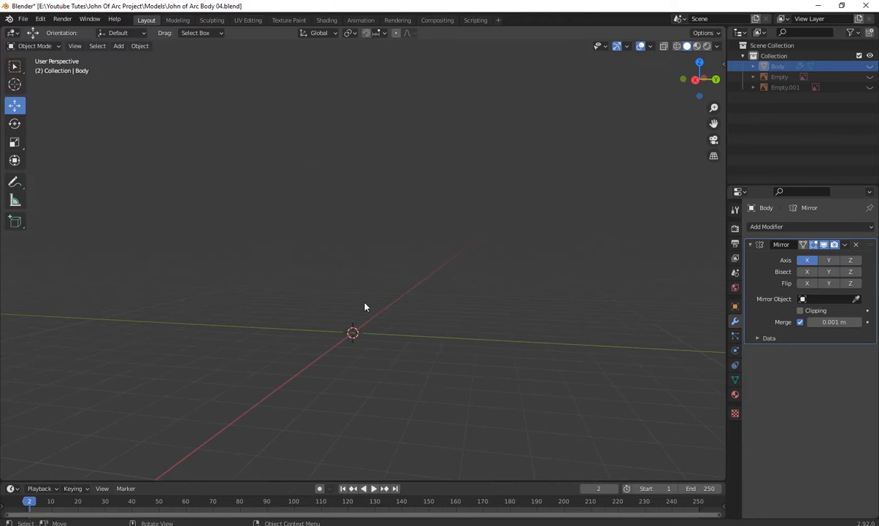
{"action": "key", "text": "KP_3"}
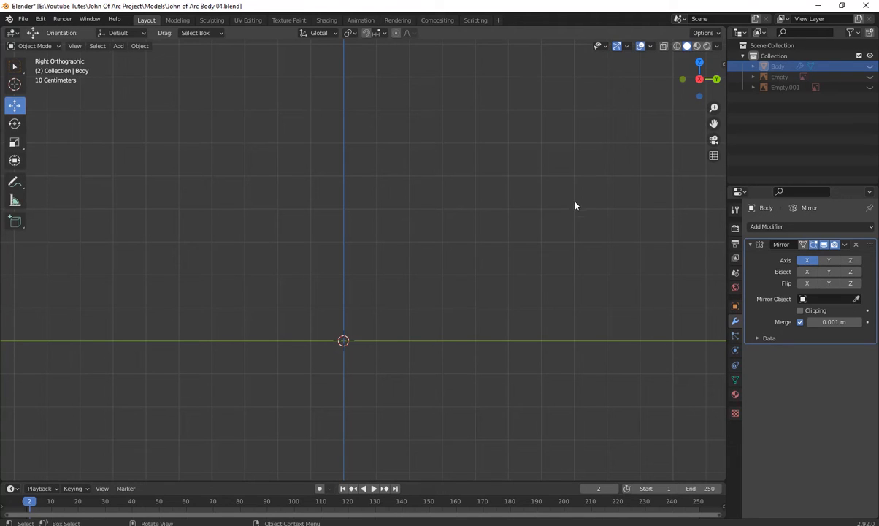
{"action": "key", "text": "n"}
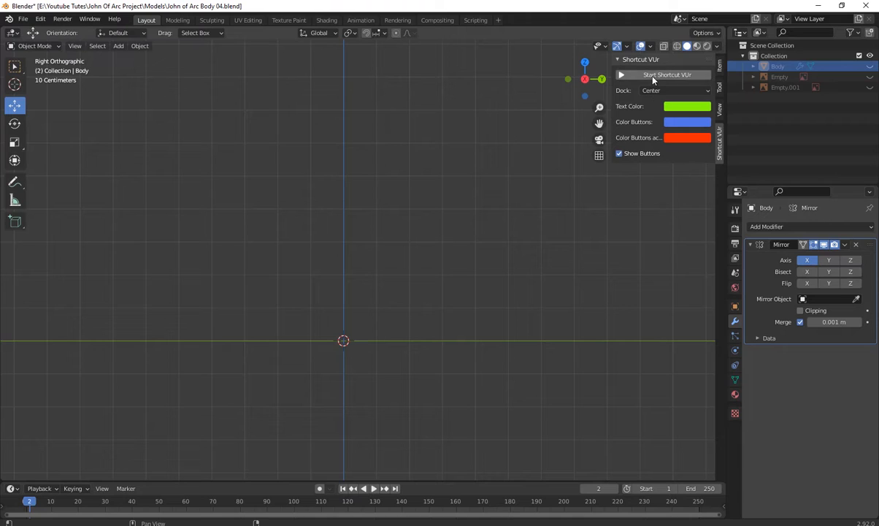
{"action": "left_click", "coordinate": [653, 75]}
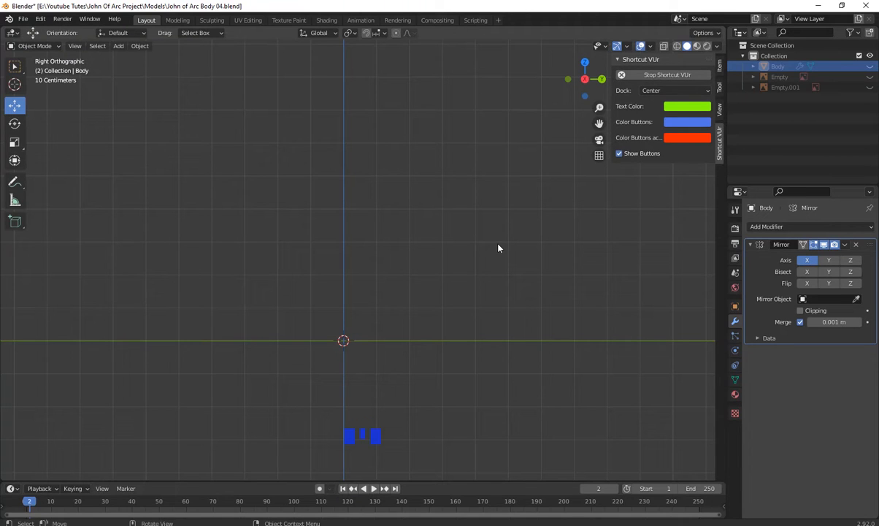
{"action": "key", "text": "n"}
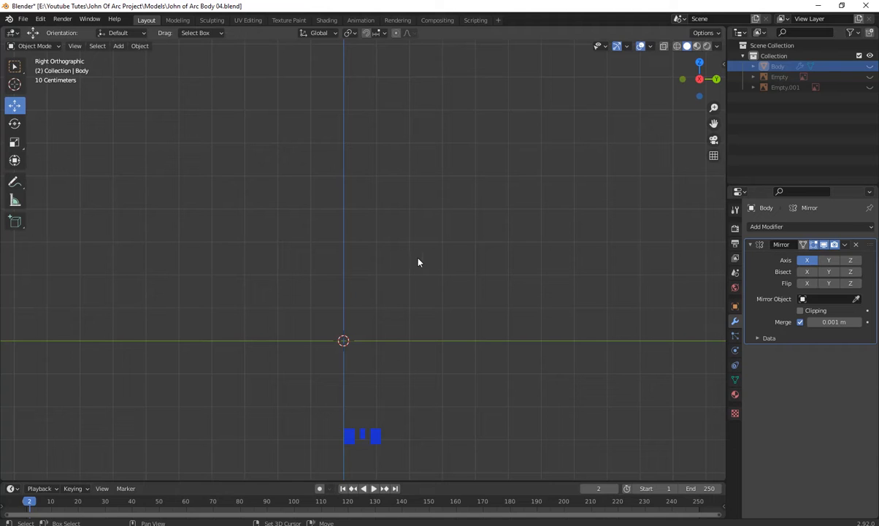
- Add the side profile face image from E:\Youtube Tutes\John Of Arc Project\References as a reference image in the right view
{"action": "key", "text": "shift+a"}
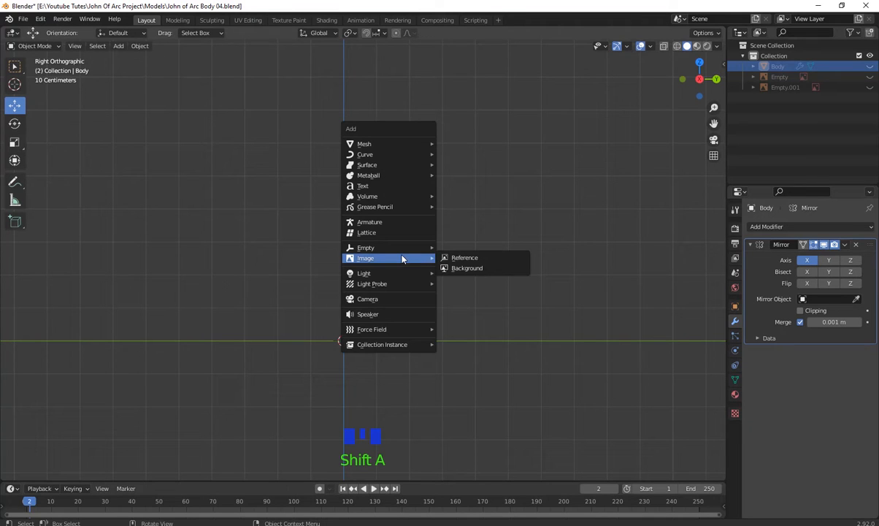
{"action": "left_click", "coordinate": [465, 259]}
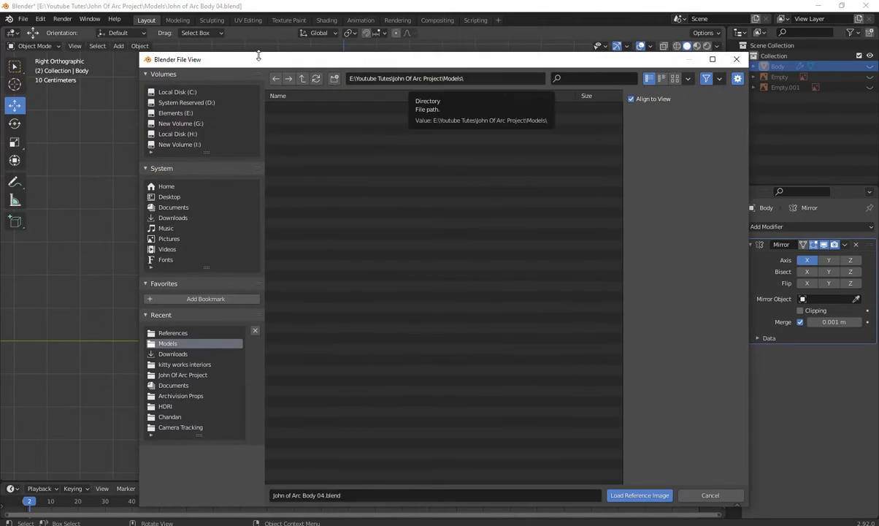
{"action": "left_click_drag", "start_coordinate": [255, 59], "coordinate": [197, 52]}
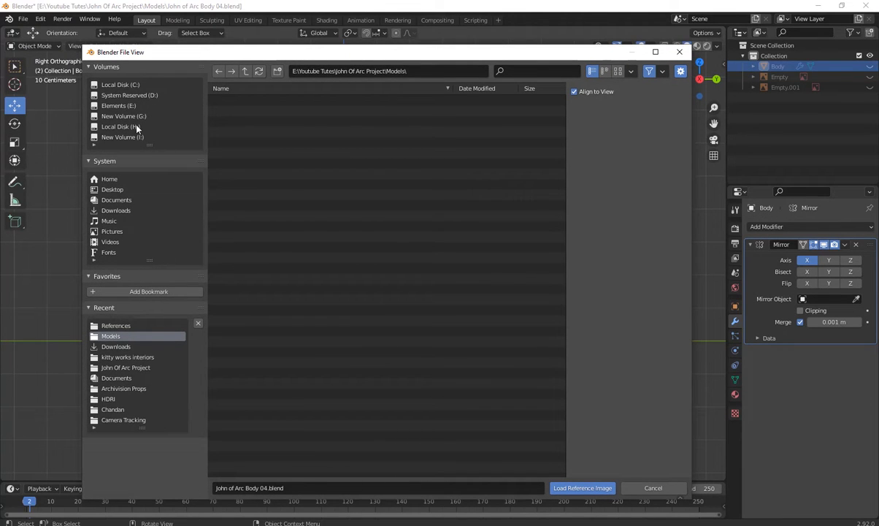
{"action": "left_click", "coordinate": [139, 106]}
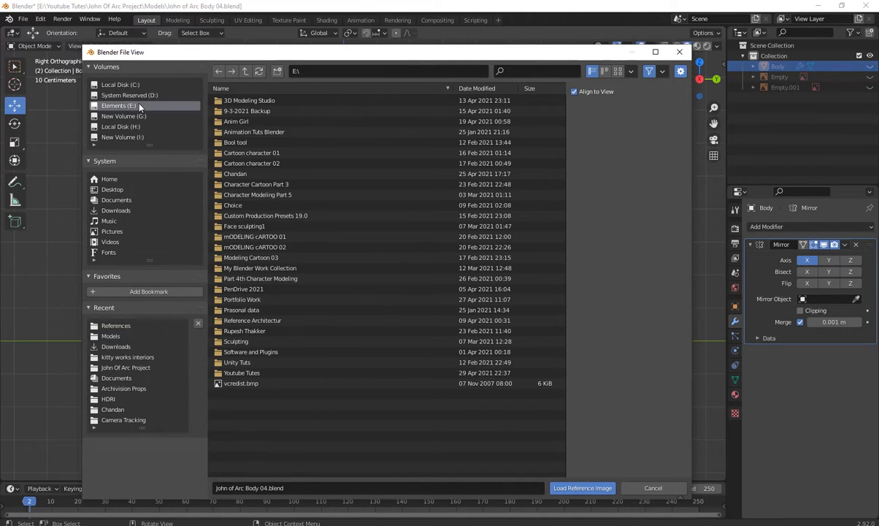
{"action": "double_click", "coordinate": [248, 374]}
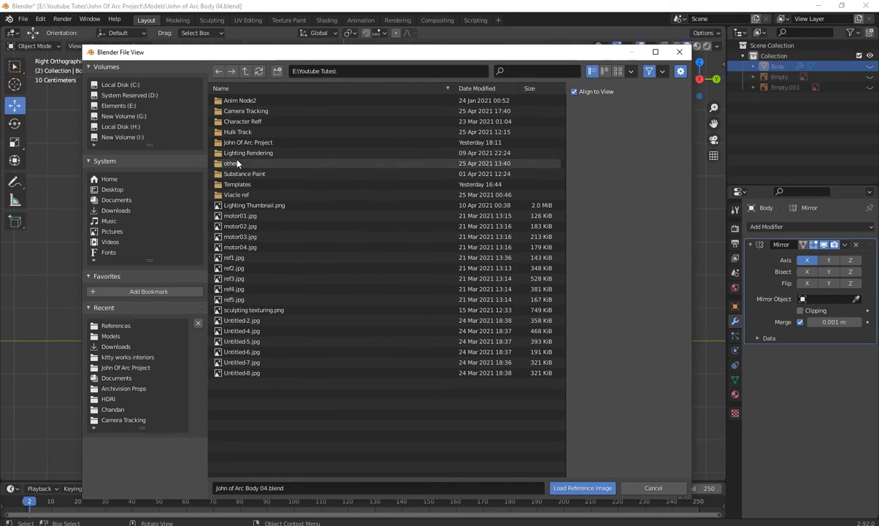
{"action": "left_click", "coordinate": [246, 143]}
{"action": "double_click", "coordinate": [245, 143]}
{"action": "double_click", "coordinate": [241, 111]}
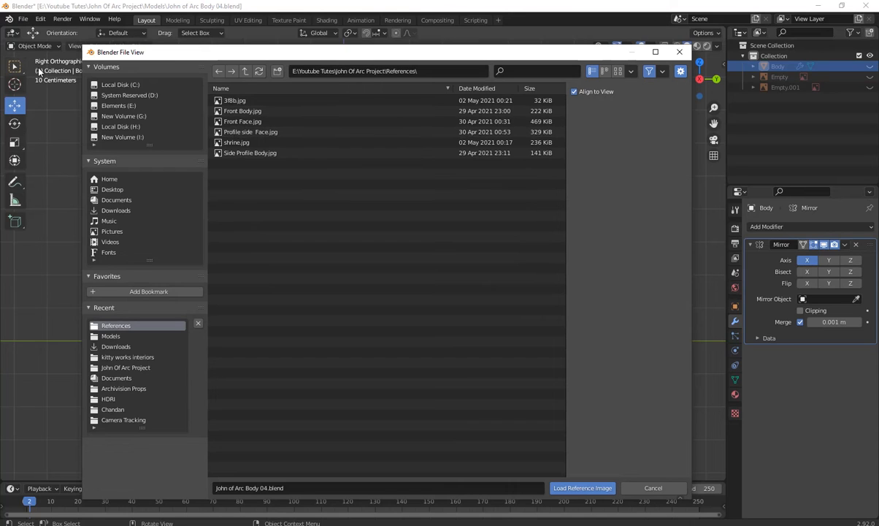
{"action": "left_click_drag", "start_coordinate": [179, 57], "coordinate": [235, 79]}
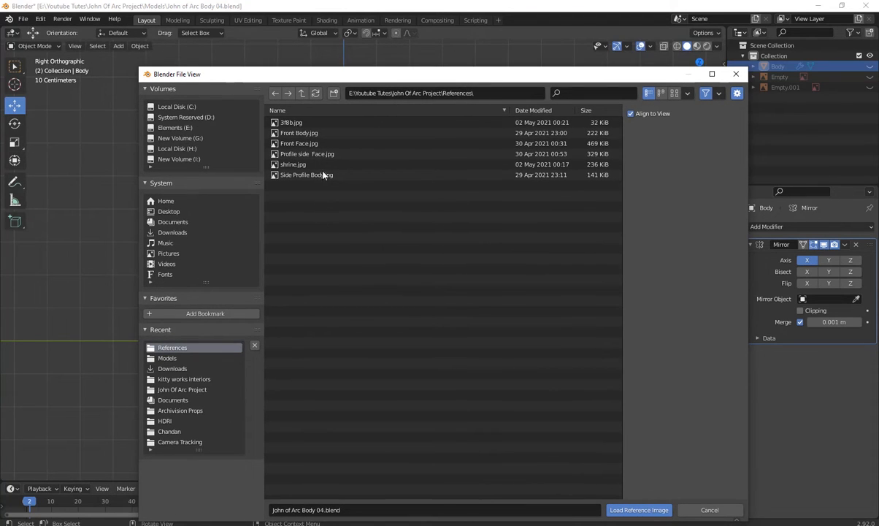
{"action": "left_click", "coordinate": [307, 154]}
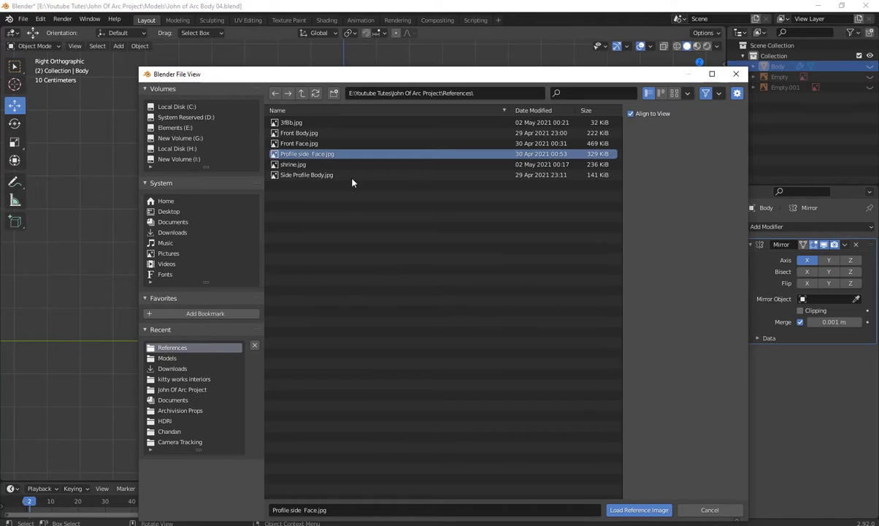
{"action": "left_click", "coordinate": [641, 510]}
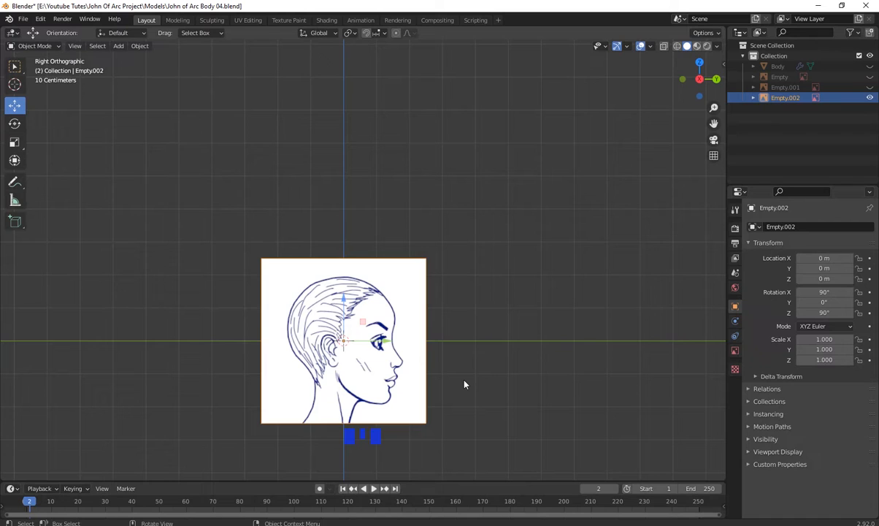
- Add Front Face.jpg from the References folder as a reference image in the front orthographic view
{"action": "key", "text": "KP_3"}
{"action": "key", "text": "KP_1"}
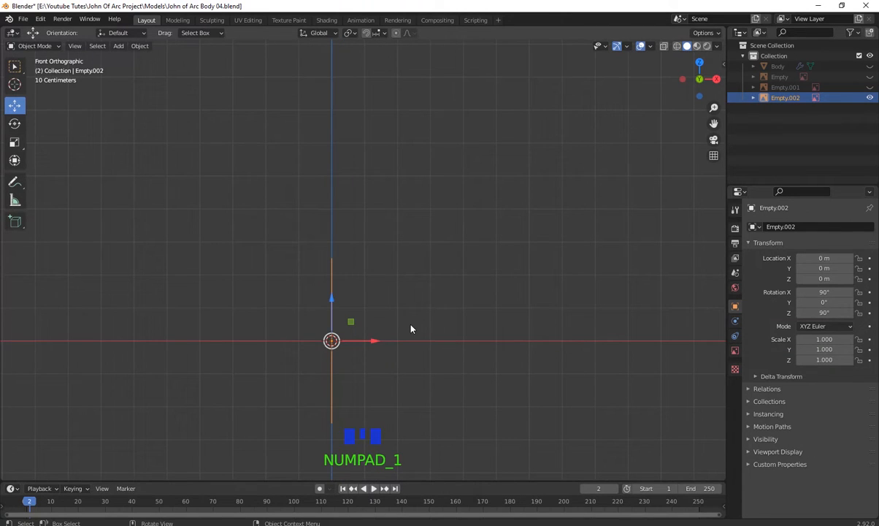
{"action": "key", "text": "shift+a"}
{"action": "mouse_move", "coordinate": [410, 328]}
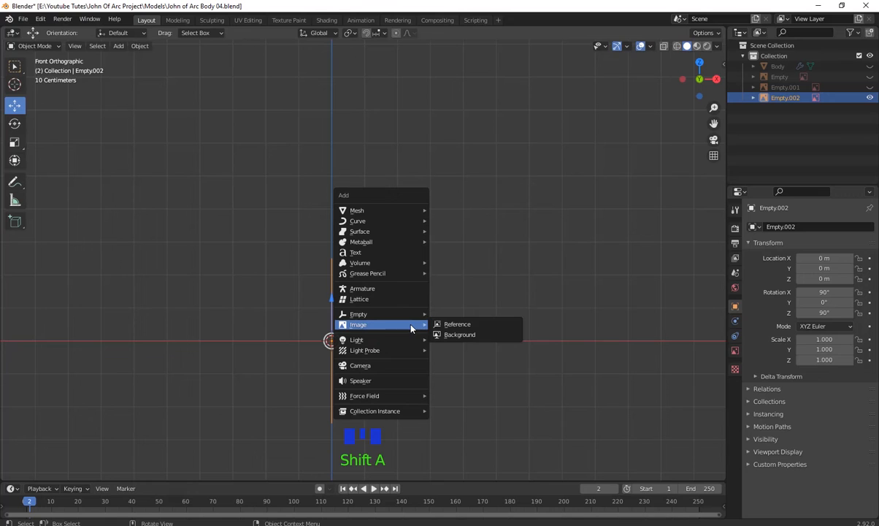
{"action": "left_click", "coordinate": [471, 326]}
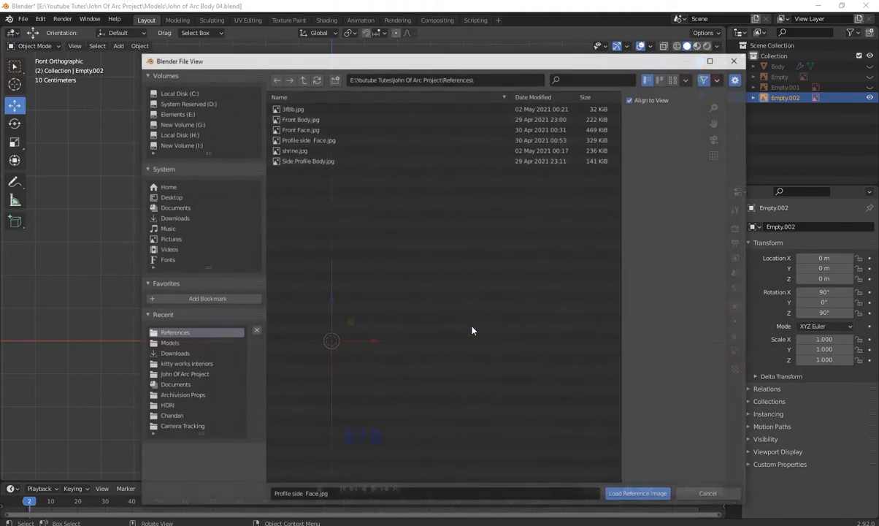
{"action": "left_click", "coordinate": [304, 130]}
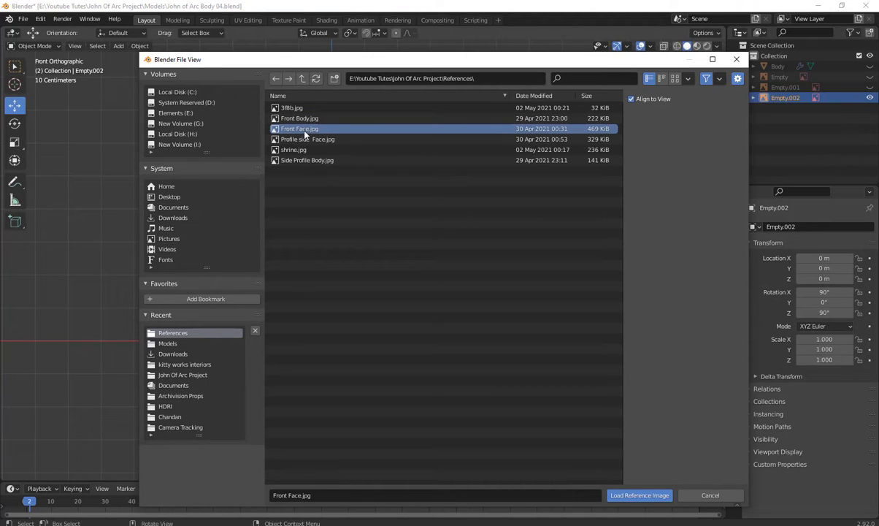
{"action": "double_click", "coordinate": [305, 130]}
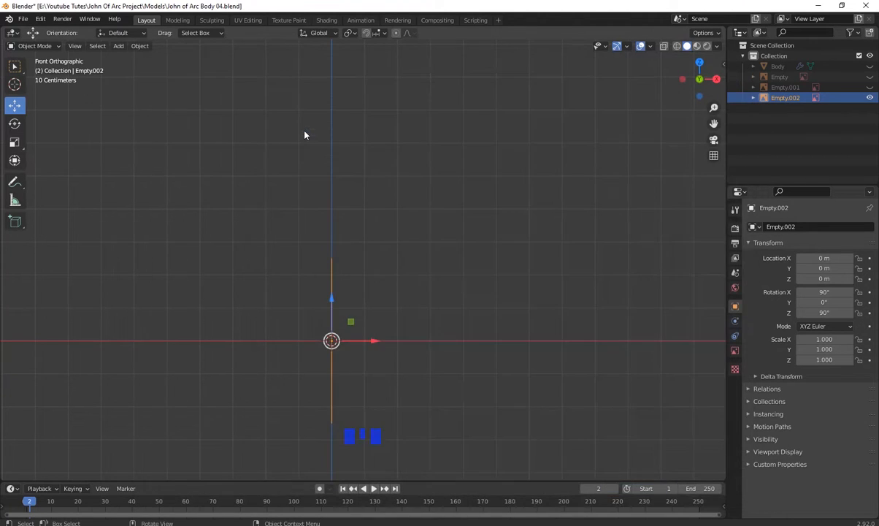
{"action": "scroll", "coordinate": [465, 343], "scroll_direction": "down", "scroll_amount": 4}
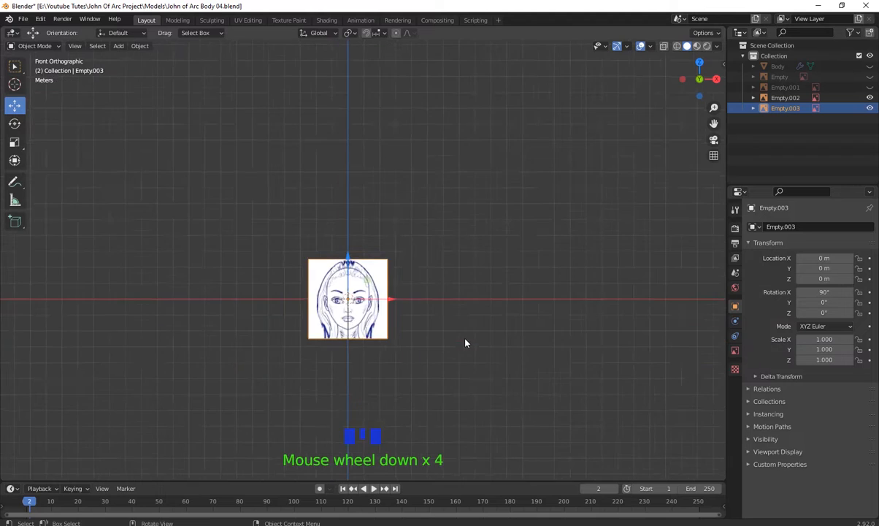
- Select both face reference images and raise them together about 9.91 m along the Z axis
{"action": "middle_click_drag", "start_coordinate": [465, 343], "coordinate": [471, 273]}
{"action": "scroll", "coordinate": [465, 317], "scroll_direction": "up", "scroll_amount": 6}
{"action": "scroll", "coordinate": [471, 274], "scroll_direction": "down", "scroll_amount": 3}
{"action": "middle_click_drag", "start_coordinate": [467, 312], "coordinate": [478, 304], "text": "shift"}
{"action": "left_click_drag", "start_coordinate": [255, 165], "coordinate": [464, 345]}
{"action": "middle_click_drag", "start_coordinate": [465, 345], "coordinate": [392, 299], "text": "shift"}
{"action": "key", "text": "g"}
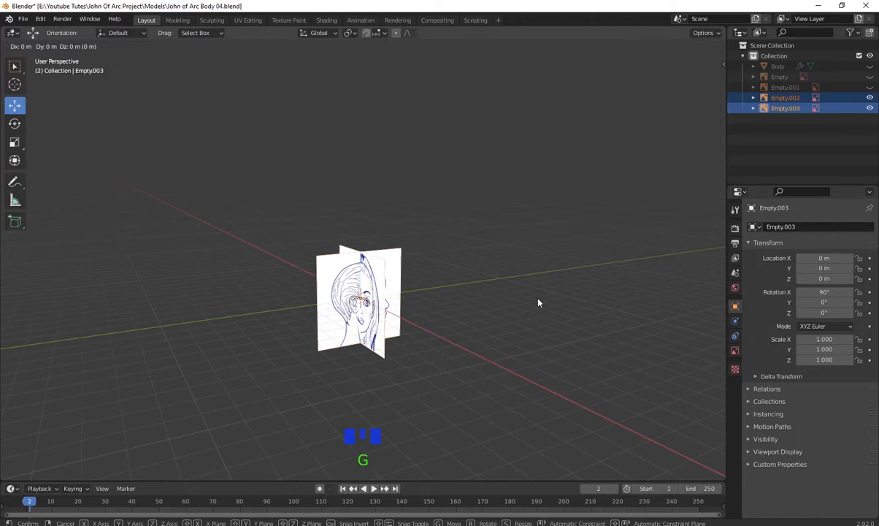
{"action": "key", "text": "z"}
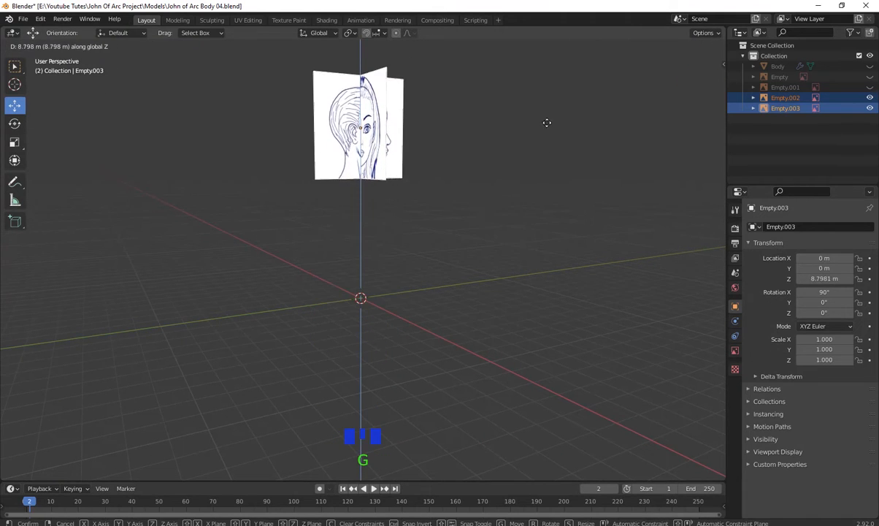
{"action": "left_click", "coordinate": [548, 106]}
- Move the side profile face image away from the front face image along the negative X axis
{"action": "scroll", "coordinate": [459, 257], "scroll_direction": "down", "scroll_amount": 3}
{"action": "middle_click_drag", "start_coordinate": [460, 257], "coordinate": [463, 330], "text": "shift"}
{"action": "scroll", "coordinate": [462, 329], "scroll_direction": "up", "scroll_amount": 6}
{"action": "middle_click_drag", "start_coordinate": [447, 293], "coordinate": [404, 277], "text": "shift"}
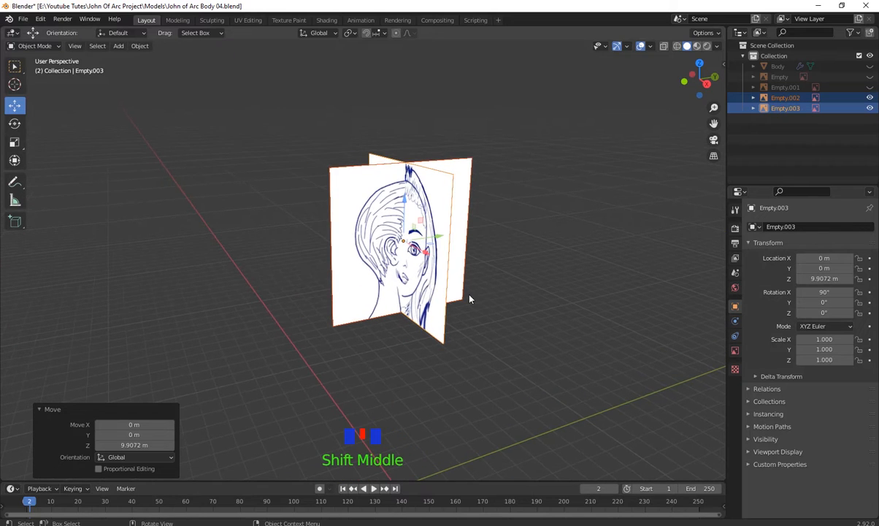
{"action": "middle_click_drag", "start_coordinate": [469, 299], "coordinate": [456, 310], "text": "shift"}
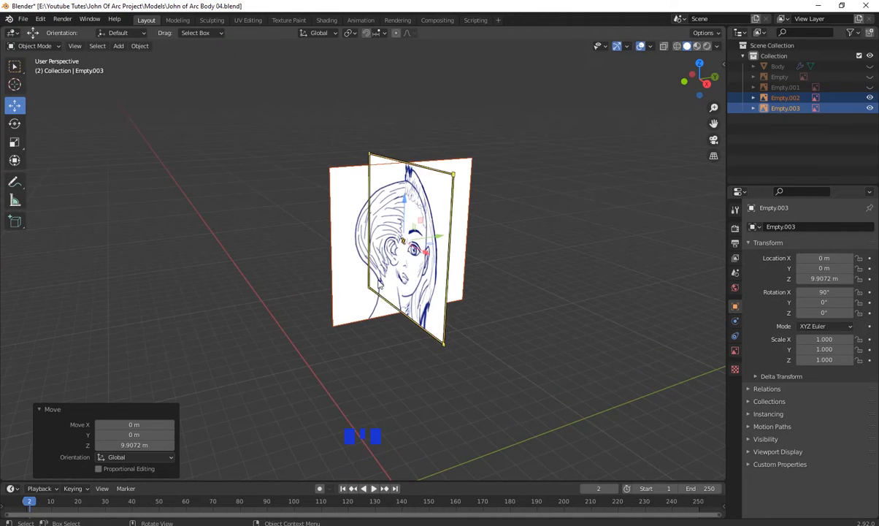
{"action": "scroll", "coordinate": [432, 324], "scroll_direction": "down", "scroll_amount": 2}
{"action": "middle_click_drag", "start_coordinate": [428, 342], "coordinate": [450, 370], "text": "shift"}
{"action": "scroll", "coordinate": [418, 328], "scroll_direction": "up", "scroll_amount": 1}
{"action": "left_click", "coordinate": [372, 324]}
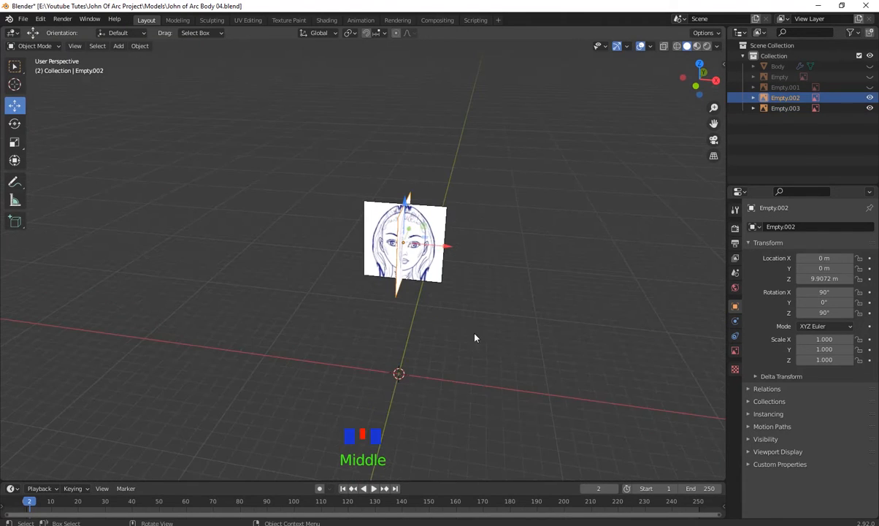
{"action": "middle_click_drag", "start_coordinate": [475, 337], "coordinate": [428, 303]}
{"action": "left_click_drag", "start_coordinate": [431, 273], "coordinate": [360, 259]}
- Move the front face image back about 6.85 m along the Y axis
{"action": "left_click", "coordinate": [415, 259]}
{"action": "mouse_move", "coordinate": [415, 259]}
{"action": "middle_mouse_down"}
{"action": "mouse_move", "coordinate": [455, 349]}
{"action": "mouse_move", "coordinate": [412, 268]}
{"action": "middle_mouse_up"}
{"action": "left_click_drag", "start_coordinate": [416, 255], "coordinate": [527, 251]}
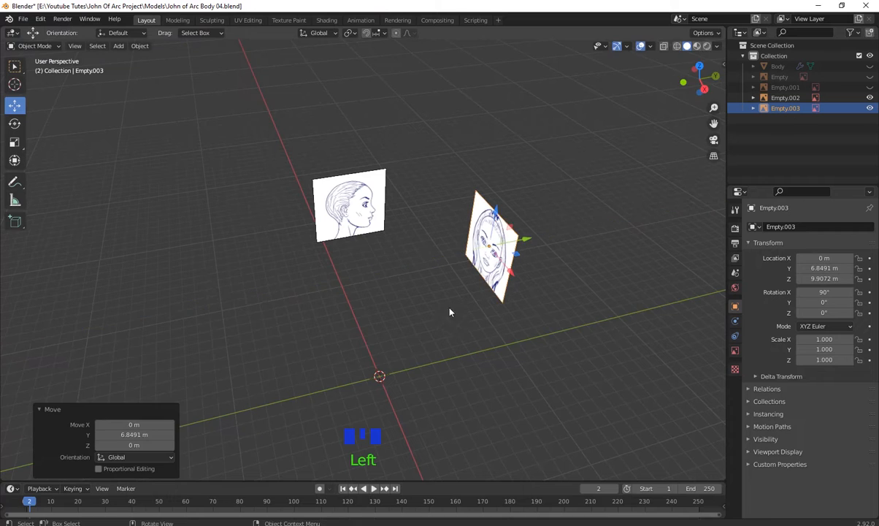
{"action": "middle_click_drag", "start_coordinate": [451, 310], "coordinate": [292, 268]}
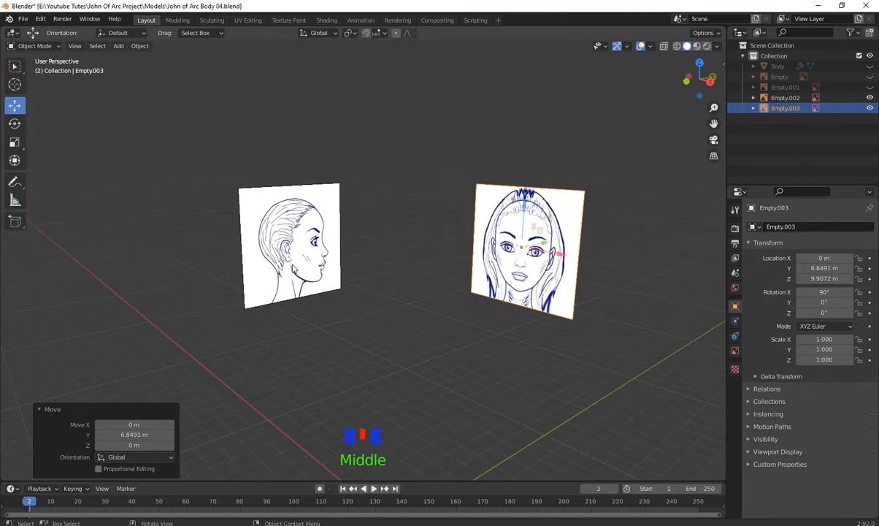
{"action": "middle_click_drag", "start_coordinate": [439, 304], "coordinate": [500, 232]}
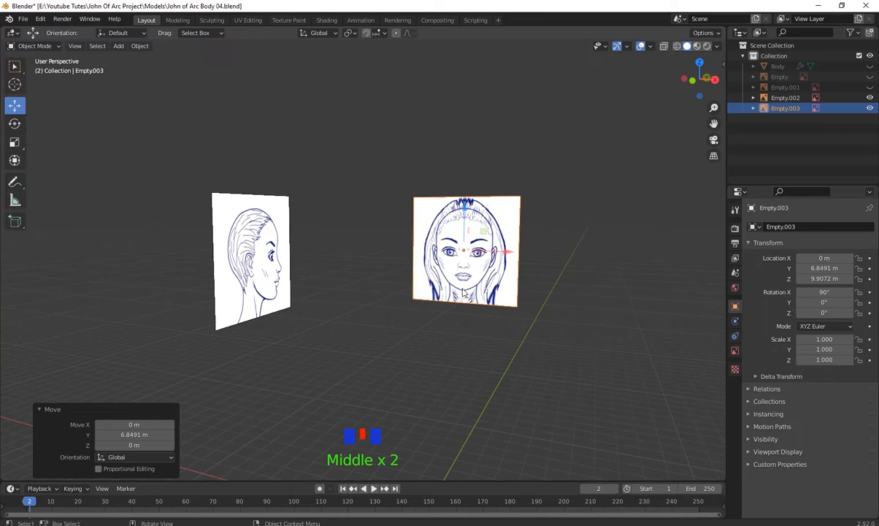
- Examine the facial features and outline of the front face reference up close in the front orthographic view
{"action": "key", "text": "KP_1"}
{"action": "scroll", "coordinate": [460, 292], "scroll_direction": "up", "scroll_amount": 3}
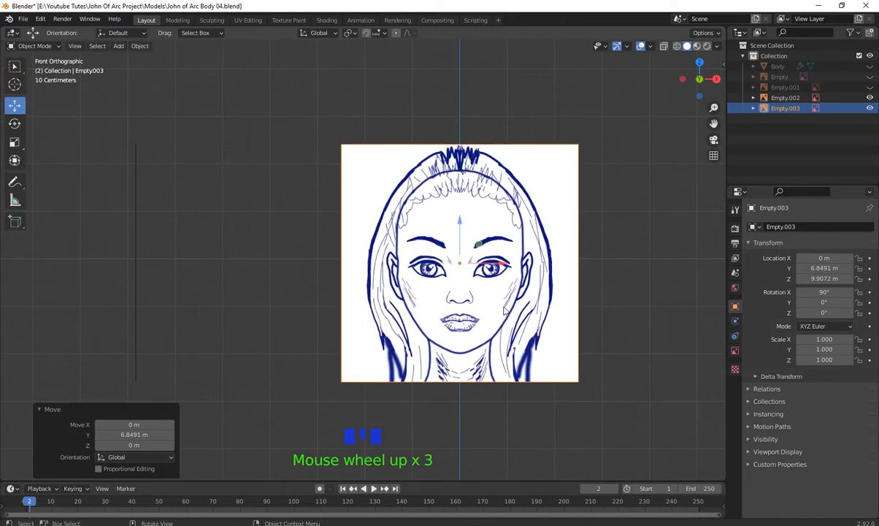
{"action": "middle_click_drag", "start_coordinate": [460, 292], "coordinate": [273, 143], "text": "shift"}
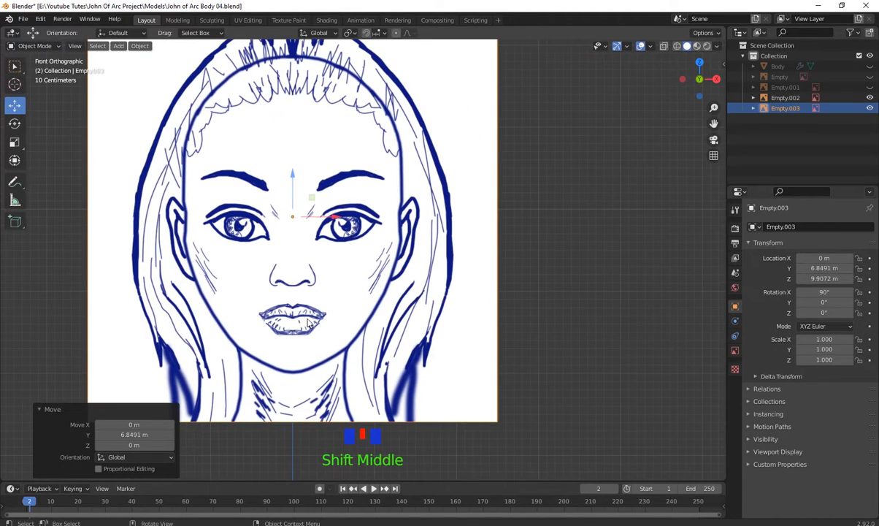
{"action": "scroll", "coordinate": [377, 144], "scroll_direction": "down", "scroll_amount": 4}
{"action": "middle_click_drag", "start_coordinate": [377, 144], "coordinate": [438, 152], "text": "shift"}
{"action": "scroll", "coordinate": [471, 263], "scroll_direction": "down", "scroll_amount": 2}
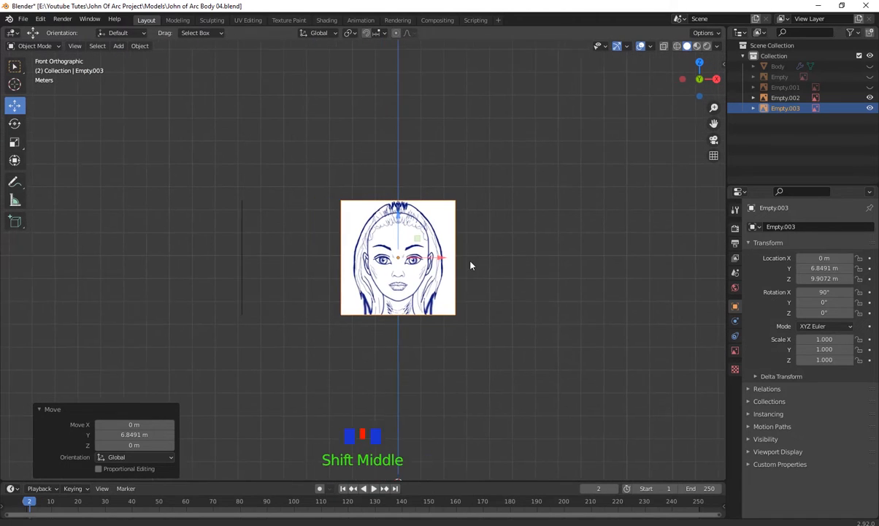
{"action": "middle_click_drag", "start_coordinate": [458, 267], "coordinate": [442, 282], "text": "shift"}
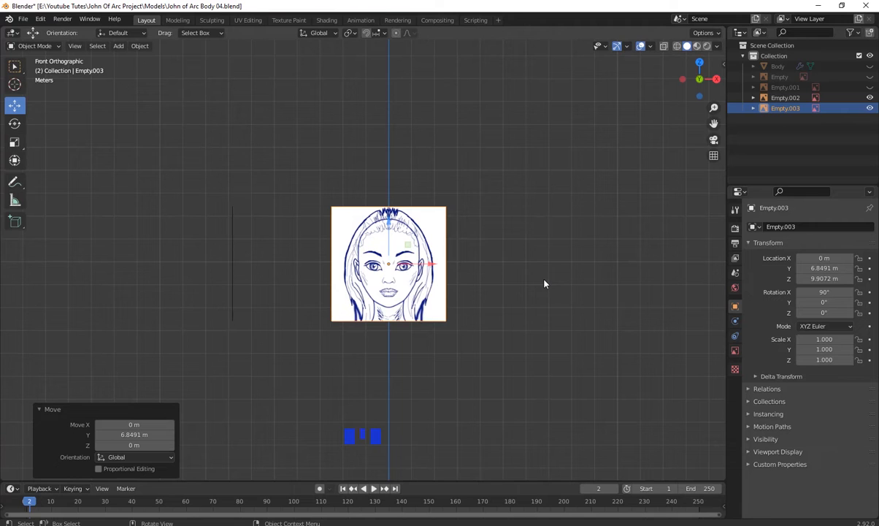
{"action": "scroll", "coordinate": [549, 288], "scroll_direction": "up", "scroll_amount": 4}
{"action": "middle_click_drag", "start_coordinate": [555, 292], "coordinate": [520, 281], "text": "shift"}
{"action": "mouse_move", "coordinate": [400, 232]}
{"action": "middle_mouse_down", "text": "shift"}
{"action": "mouse_move", "coordinate": [395, 259]}
{"action": "mouse_move", "coordinate": [392, 220]}
{"action": "middle_mouse_up", "text": "shift"}
{"action": "scroll", "coordinate": [392, 221], "scroll_direction": "up", "scroll_amount": 2}
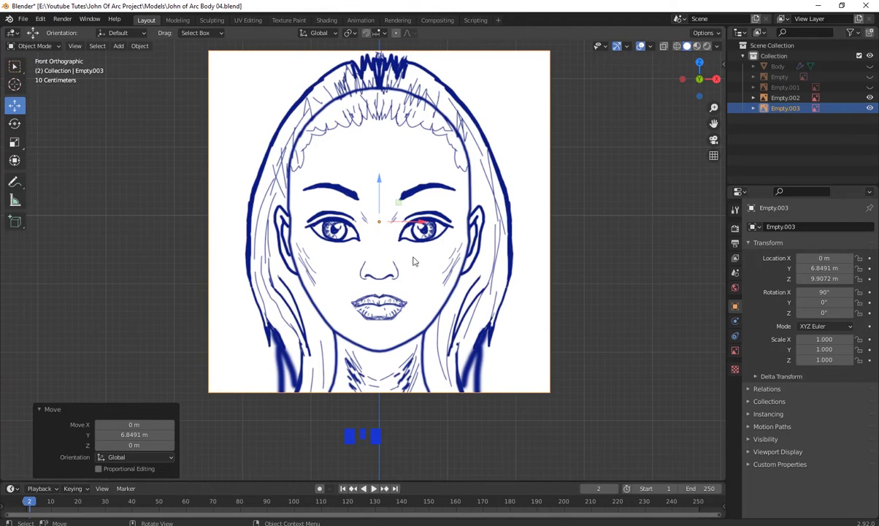
{"action": "scroll", "coordinate": [413, 261], "scroll_direction": "down", "scroll_amount": 2}
{"action": "scroll", "coordinate": [451, 220], "scroll_direction": "up", "scroll_amount": 2}
{"action": "middle_click_drag", "start_coordinate": [451, 214], "coordinate": [506, 226], "text": "shift"}
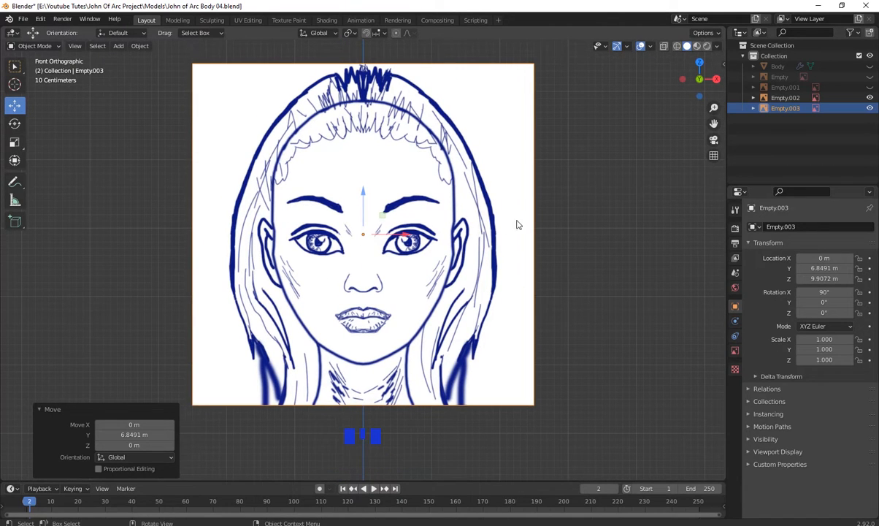
{"action": "scroll", "coordinate": [602, 300], "scroll_direction": "down", "scroll_amount": 2}
{"action": "middle_click_drag", "start_coordinate": [505, 275], "coordinate": [520, 274], "text": "shift"}
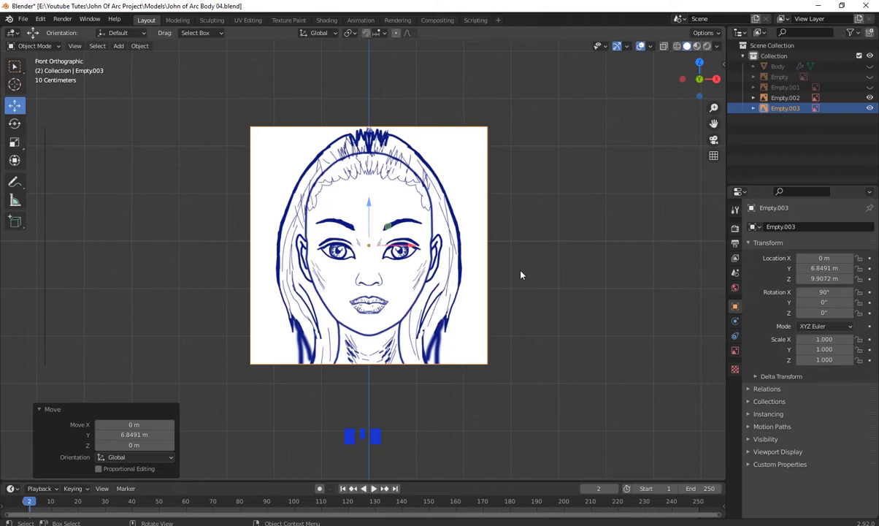
{"action": "scroll", "coordinate": [521, 275], "scroll_direction": "up", "scroll_amount": 2}
{"action": "middle_click_drag", "start_coordinate": [521, 275], "coordinate": [572, 235], "text": "shift"}
{"action": "scroll", "coordinate": [543, 280], "scroll_direction": "down", "scroll_amount": 1}
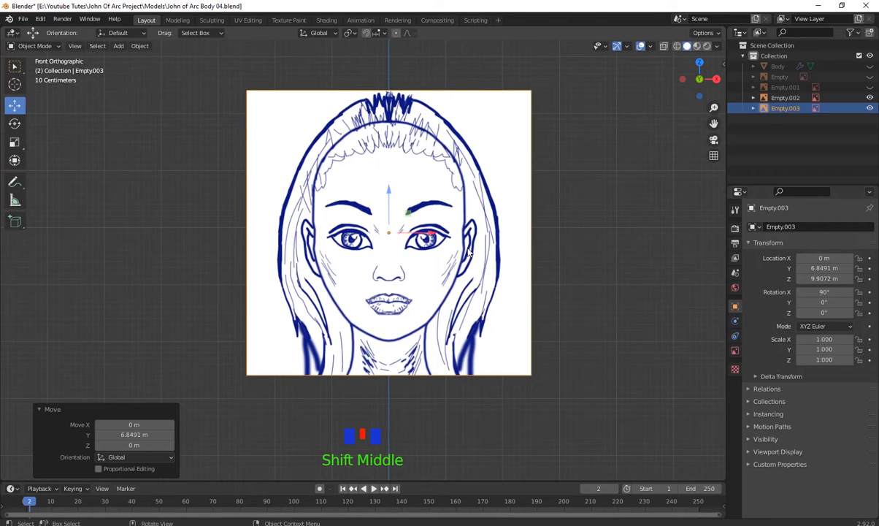
{"action": "middle_click_drag", "start_coordinate": [625, 266], "coordinate": [598, 260], "text": "shift"}
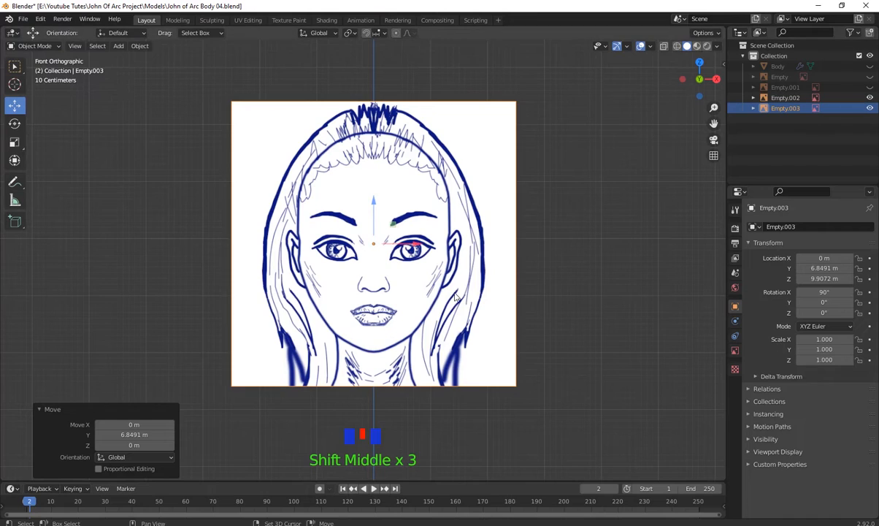
{"action": "middle_click_drag", "start_coordinate": [409, 238], "coordinate": [473, 286], "text": "shift"}
{"action": "scroll", "coordinate": [407, 228], "scroll_direction": "up", "scroll_amount": 2}
{"action": "scroll", "coordinate": [461, 266], "scroll_direction": "up", "scroll_amount": 3}
{"action": "scroll", "coordinate": [461, 266], "scroll_direction": "down", "scroll_amount": 5}
{"action": "scroll", "coordinate": [531, 266], "scroll_direction": "down", "scroll_amount": 3}
{"action": "scroll", "coordinate": [465, 353], "scroll_direction": "up", "scroll_amount": 3}
- Deselect the images, add a mesh plane and raise it about 9.17 m along the Z axis
{"action": "middle_click_drag", "start_coordinate": [465, 353], "coordinate": [428, 303]}
{"action": "scroll", "coordinate": [454, 257], "scroll_direction": "down", "scroll_amount": 1}
{"action": "middle_click_drag", "start_coordinate": [453, 257], "coordinate": [432, 304]}
{"action": "left_click", "coordinate": [433, 319]}
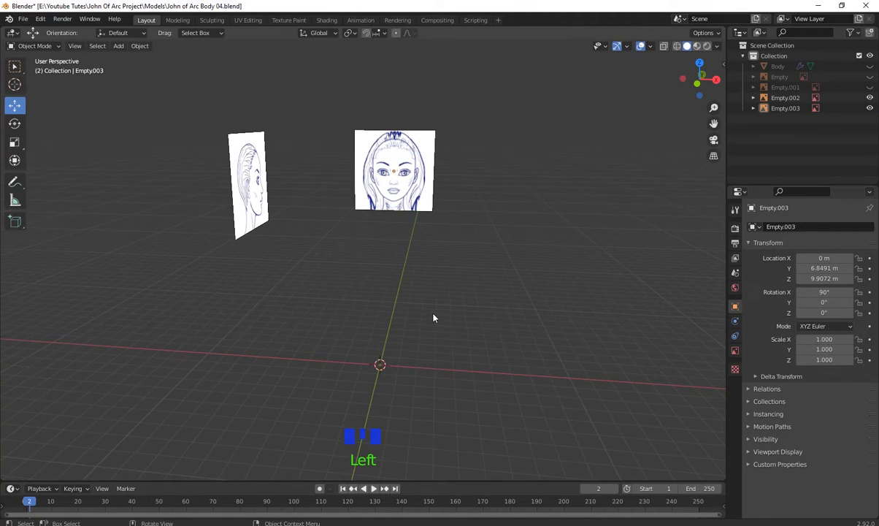
{"action": "key", "text": "shift+a"}
{"action": "mouse_move", "coordinate": [433, 316]}
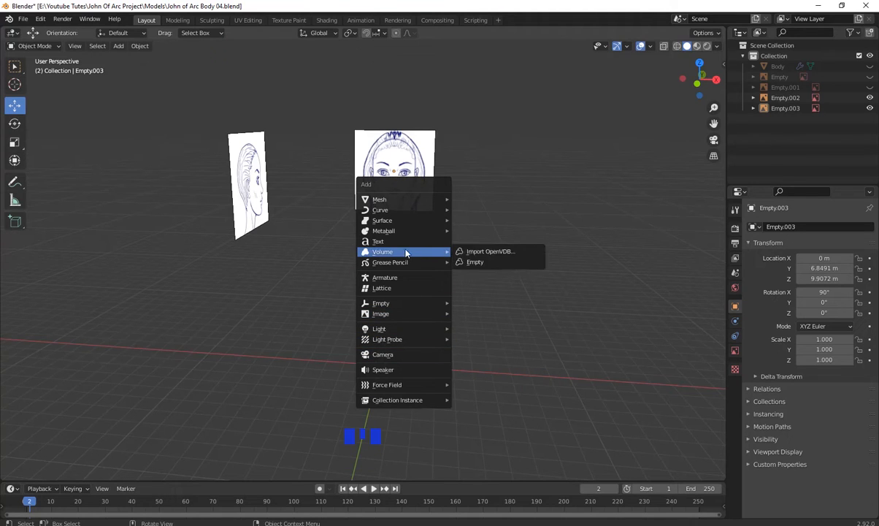
{"action": "mouse_move", "coordinate": [409, 199]}
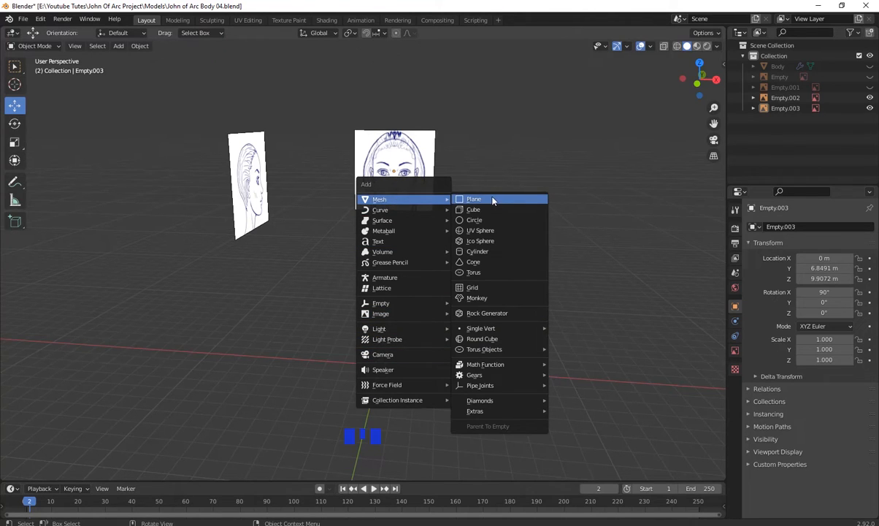
{"action": "left_click", "coordinate": [493, 200]}
{"action": "middle_click_drag", "start_coordinate": [338, 381], "coordinate": [376, 330]}
{"action": "left_click_drag", "start_coordinate": [380, 320], "coordinate": [381, 199]}
- Rotate the plane 90° around the X axis so it stands upright, parallel to the front face image
{"action": "middle_click_drag", "start_coordinate": [471, 345], "coordinate": [424, 440]}
{"action": "scroll", "coordinate": [434, 359], "scroll_direction": "up", "scroll_amount": 2}
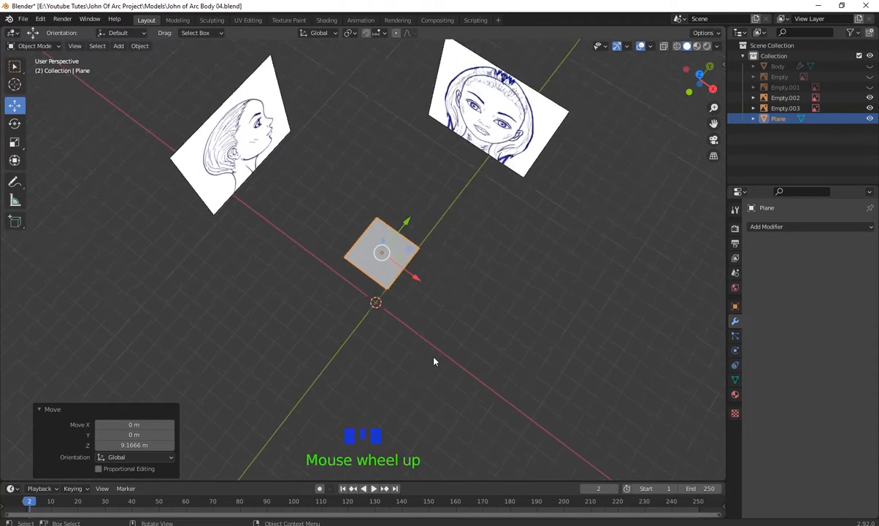
{"action": "middle_click_drag", "start_coordinate": [434, 359], "coordinate": [401, 343]}
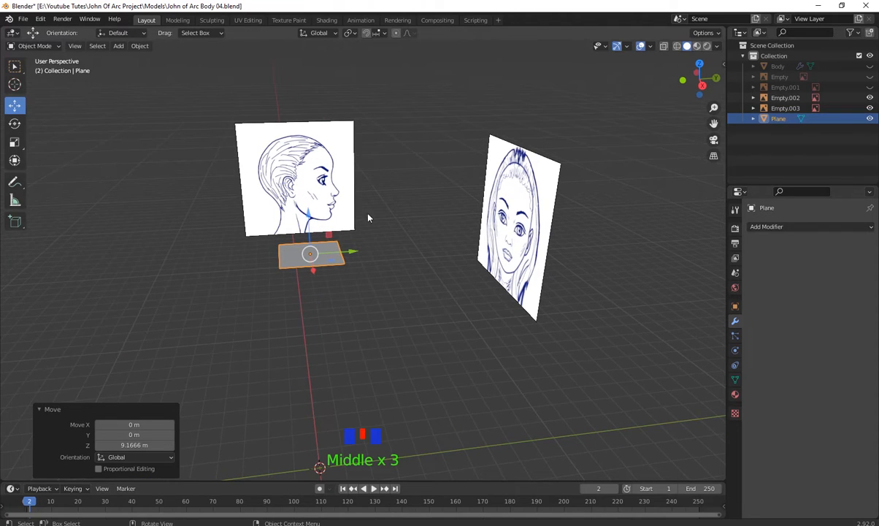
{"action": "middle_click_drag", "start_coordinate": [369, 217], "coordinate": [435, 362]}
{"action": "key", "text": "r"}
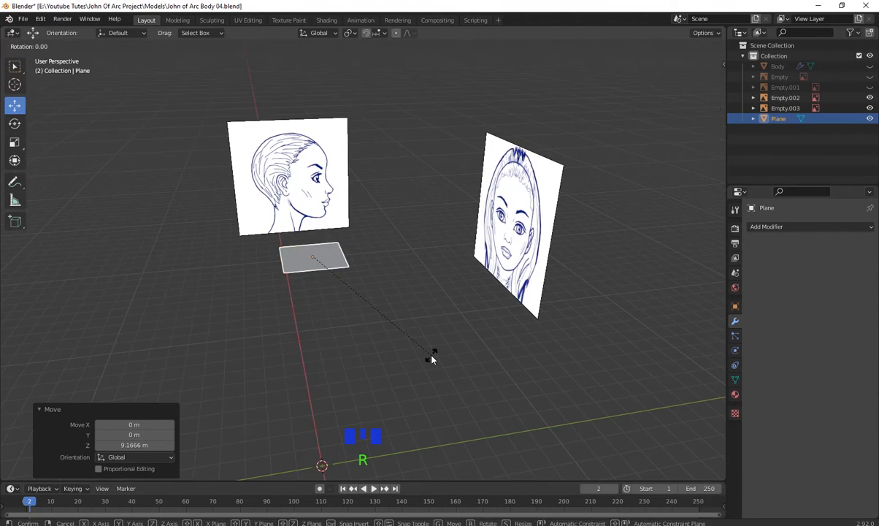
{"action": "type", "text": "x"}
{"action": "type", "text": "90"}
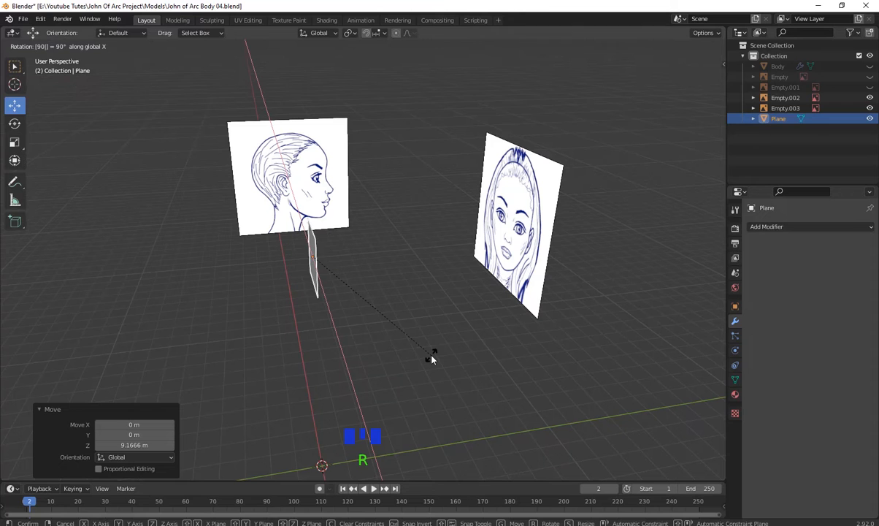
{"action": "key", "text": "Return"}
- Move the plane about 3.99 m along the Y axis toward the front face image
{"action": "scroll", "coordinate": [432, 360], "scroll_direction": "down", "scroll_amount": 4}
{"action": "middle_click_drag", "start_coordinate": [432, 360], "coordinate": [359, 308]}
{"action": "scroll", "coordinate": [385, 298], "scroll_direction": "up", "scroll_amount": 3}
{"action": "left_click_drag", "start_coordinate": [358, 304], "coordinate": [451, 293]}
{"action": "middle_click_drag", "start_coordinate": [452, 294], "coordinate": [457, 343]}
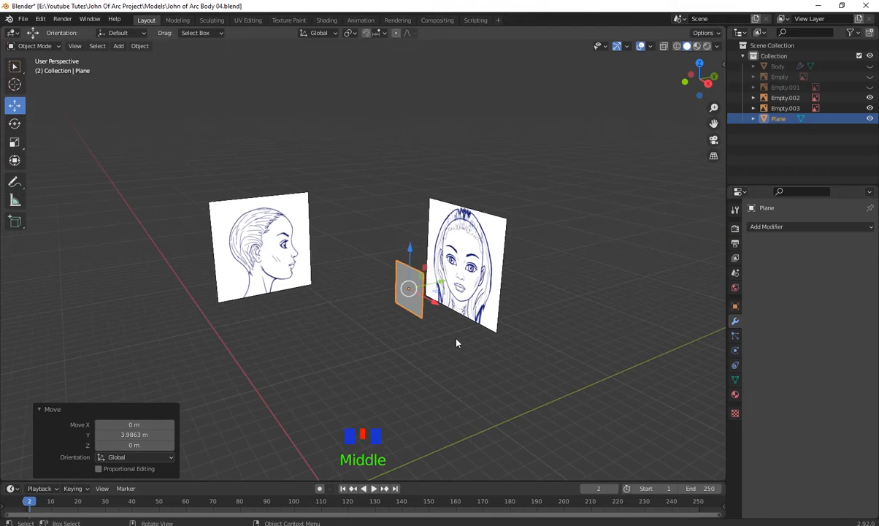
- In the front view, select all the plane's vertices in Edit Mode and move them about 1.73 m in X and 0.82 m in Z
{"action": "key", "text": "KP_1"}
{"action": "scroll", "coordinate": [379, 335], "scroll_direction": "up", "scroll_amount": 3}
{"action": "scroll", "coordinate": [378, 334], "scroll_direction": "up", "scroll_amount": 4}
{"action": "mouse_move", "coordinate": [378, 334]}
{"action": "middle_mouse_down", "text": "shift"}
{"action": "mouse_move", "coordinate": [358, 277]}
{"action": "mouse_move", "coordinate": [419, 234]}
{"action": "middle_mouse_up", "text": "shift"}
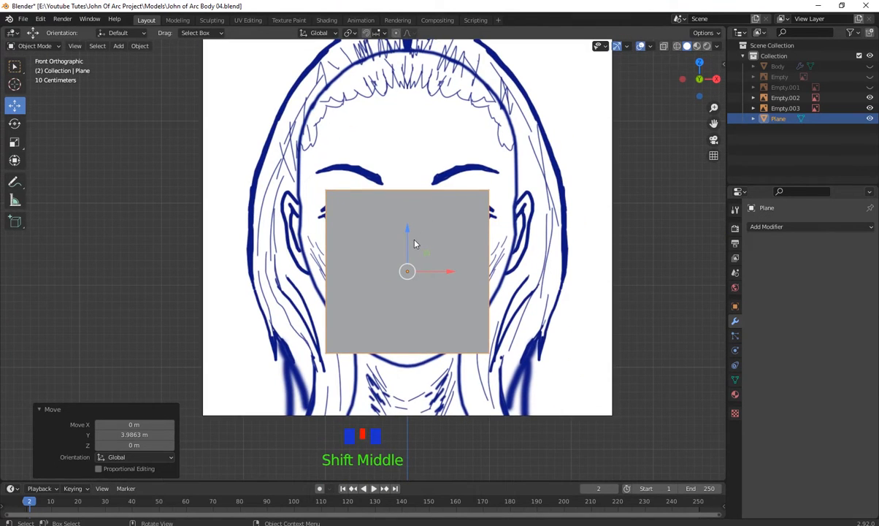
{"action": "scroll", "coordinate": [414, 244], "scroll_direction": "down", "scroll_amount": 2}
{"action": "scroll", "coordinate": [414, 243], "scroll_direction": "up", "scroll_amount": 2}
{"action": "middle_click_drag", "start_coordinate": [414, 243], "coordinate": [314, 263], "text": "shift"}
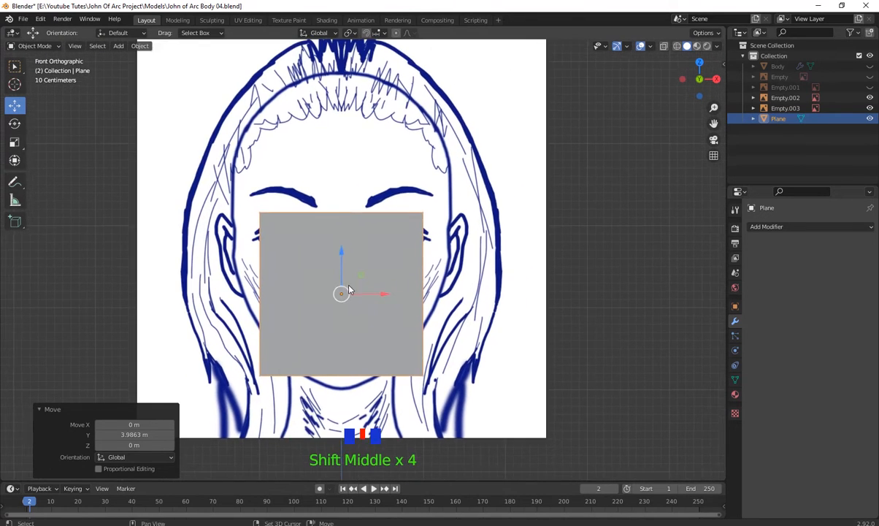
{"action": "middle_click_drag", "start_coordinate": [365, 285], "coordinate": [397, 268], "text": "shift"}
{"action": "key", "text": "Tab"}
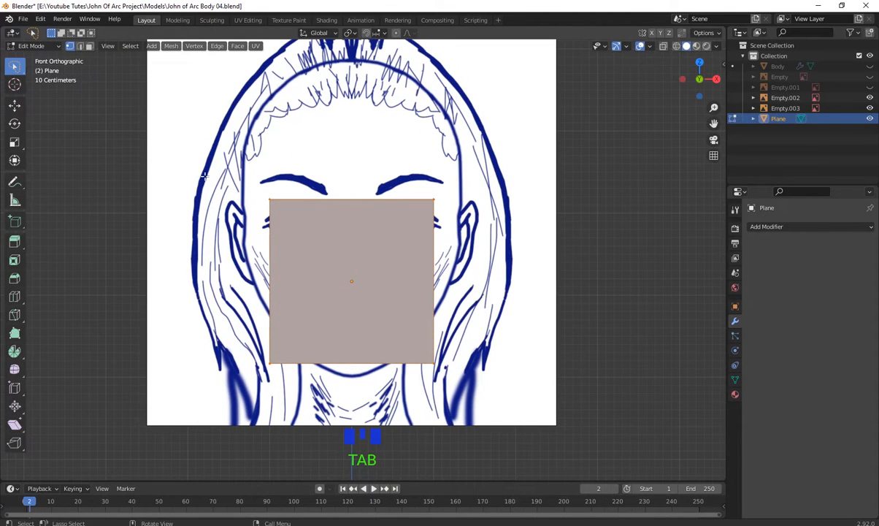
{"action": "mouse_move", "coordinate": [188, 133]}
{"action": "left_mouse_down"}
{"action": "mouse_move", "coordinate": [238, 189]}
{"action": "mouse_move", "coordinate": [433, 354]}
{"action": "mouse_move", "coordinate": [224, 155]}
{"action": "mouse_move", "coordinate": [218, 162]}
{"action": "left_mouse_up"}
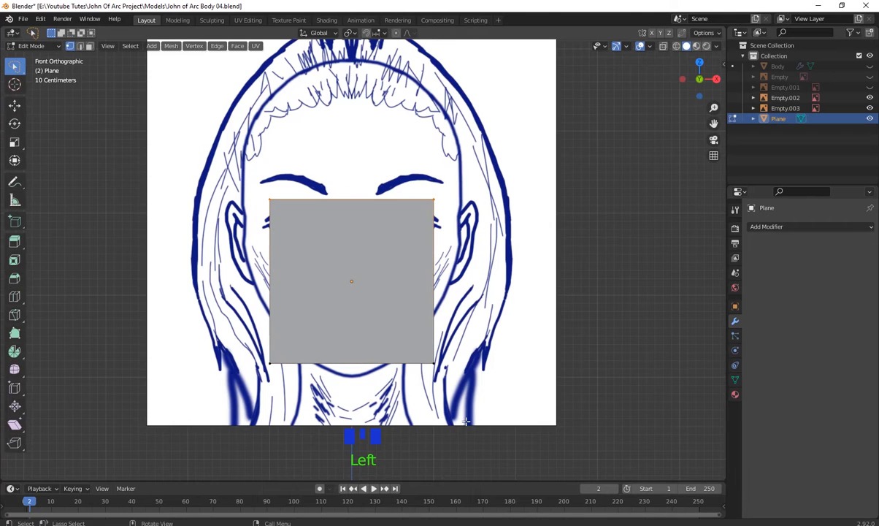
{"action": "mouse_move", "coordinate": [466, 421]}
{"action": "left_mouse_down"}
{"action": "mouse_move", "coordinate": [467, 268]}
{"action": "mouse_move", "coordinate": [214, 241]}
{"action": "mouse_move", "coordinate": [451, 427]}
{"action": "mouse_move", "coordinate": [426, 321]}
{"action": "left_mouse_up"}
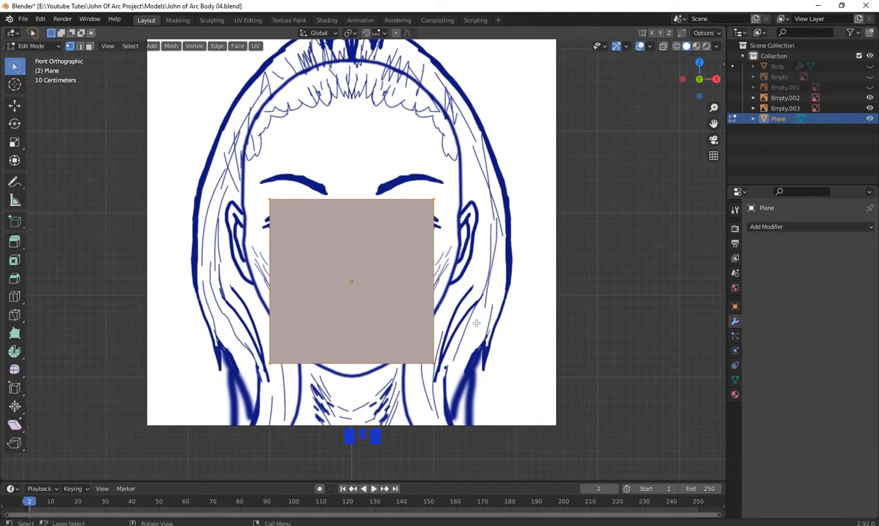
{"action": "key", "text": "g"}
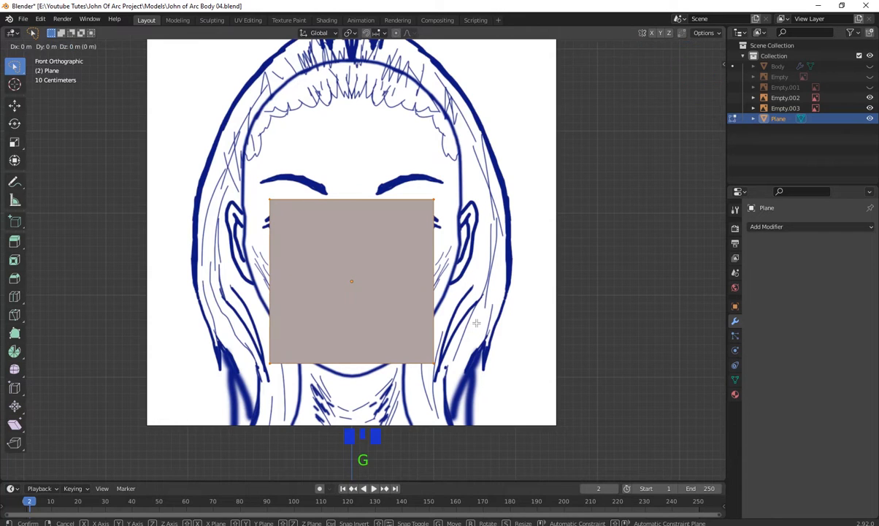
{"action": "left_click", "coordinate": [618, 255]}
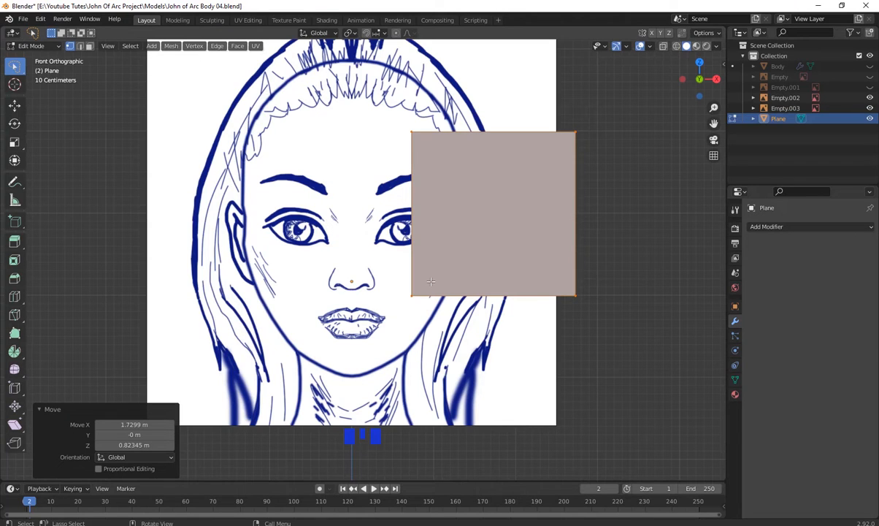
- Scale the plane's geometry down to about 0.237 and move it over the reference's right-hand eye, about -1.07 m in X and -0.27 m in Z
{"action": "key", "text": "s"}
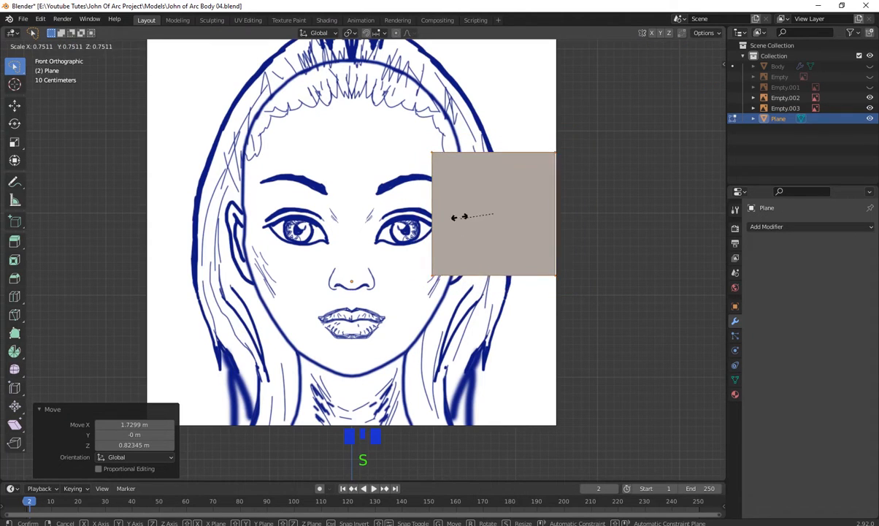
{"action": "left_click", "coordinate": [494, 203]}
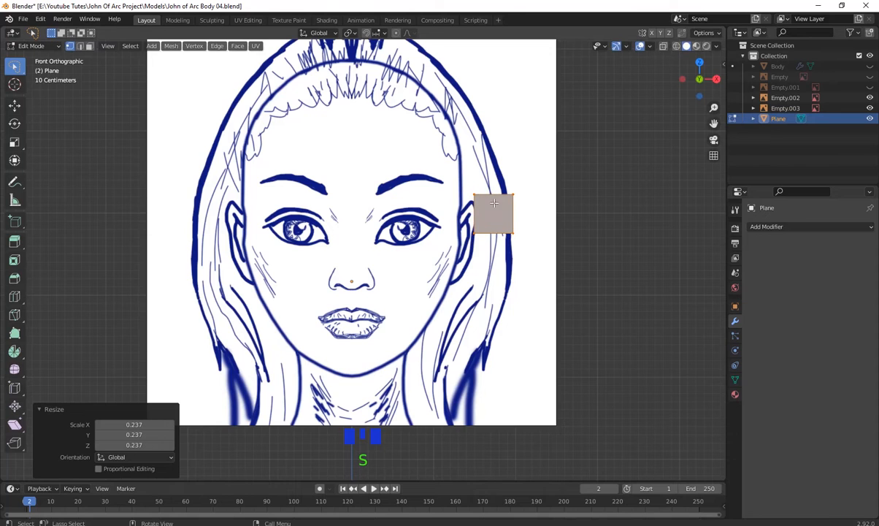
{"action": "key", "text": "g"}
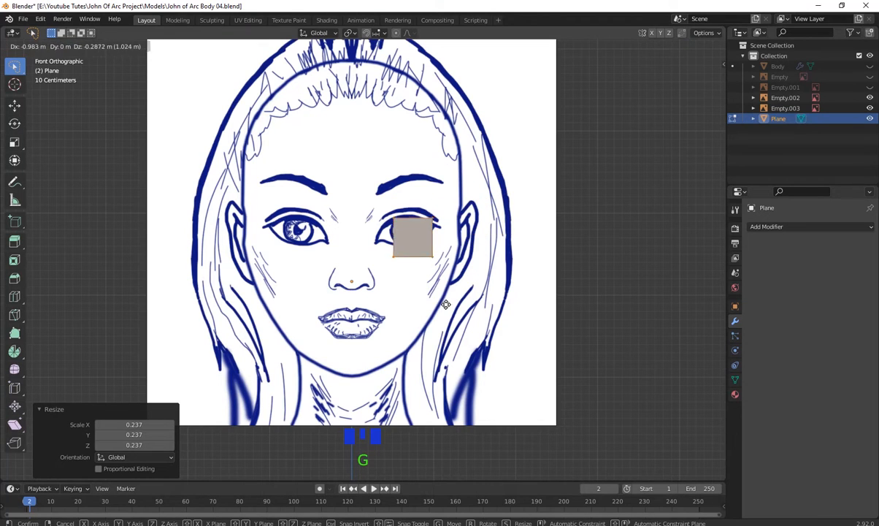
{"action": "left_click", "coordinate": [444, 305]}
- Deselect the plane's vertices and set the selection tool to Select Box, with the right-hand eye in close view
{"action": "scroll", "coordinate": [444, 298], "scroll_direction": "up", "scroll_amount": 8}
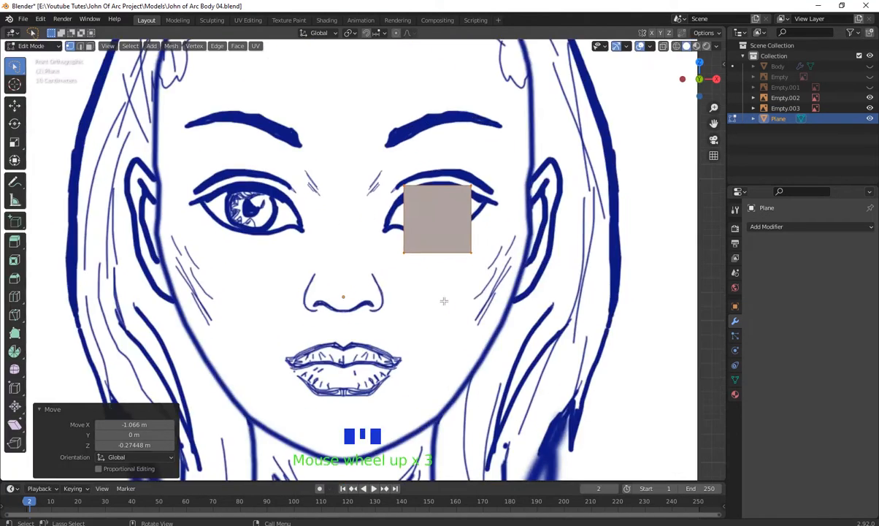
{"action": "middle_click_drag", "start_coordinate": [473, 288], "coordinate": [372, 387], "text": "shift"}
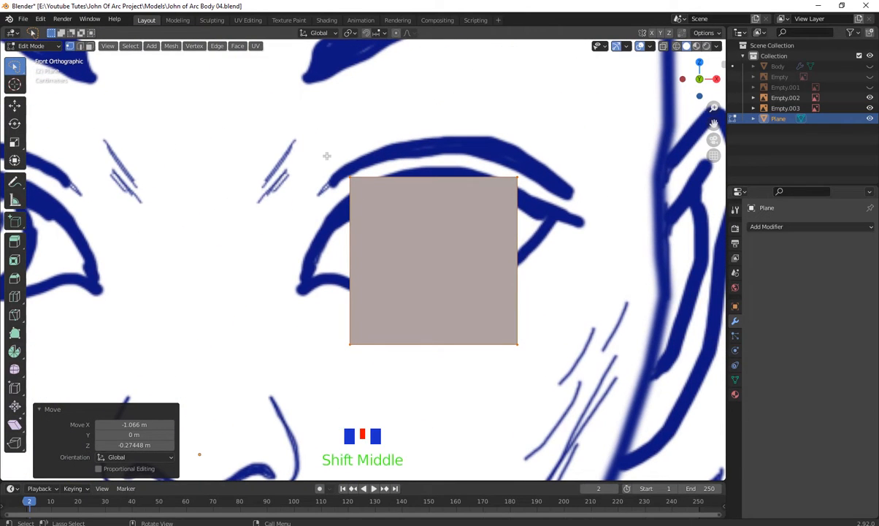
{"action": "left_click", "coordinate": [351, 206]}
{"action": "left_click", "coordinate": [379, 170]}
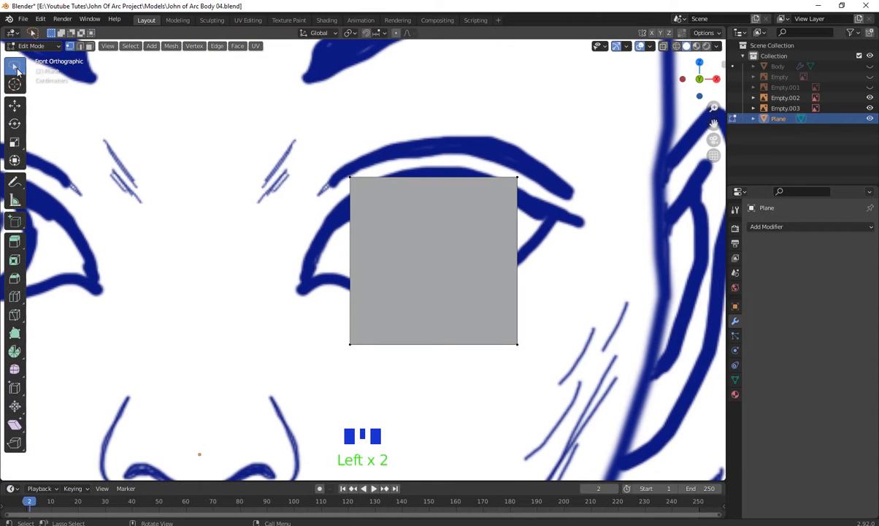
{"action": "left_click", "coordinate": [17, 70]}
{"action": "left_click", "coordinate": [13, 71]}
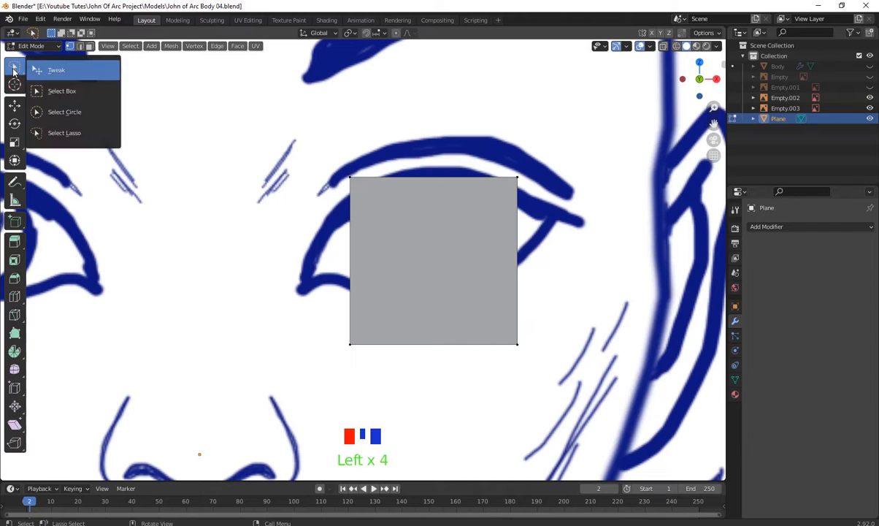
{"action": "left_click", "coordinate": [73, 97]}
- Move the plane's two upper vertices onto the outer edge of the upper eyelid line near the inner eye corner
{"action": "middle_click_drag", "start_coordinate": [313, 167], "coordinate": [380, 143], "text": "shift"}
{"action": "left_click_drag", "start_coordinate": [381, 143], "coordinate": [407, 182]}
{"action": "left_click", "coordinate": [422, 165]}
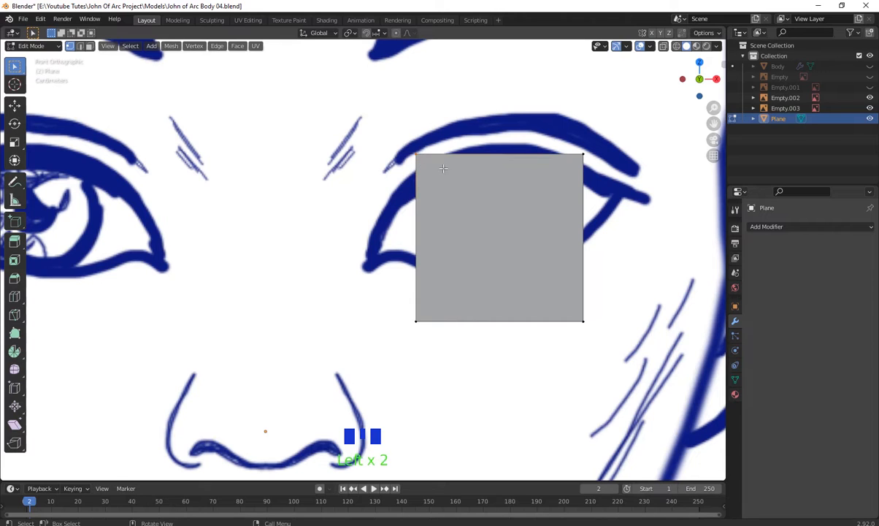
{"action": "key", "text": "g"}
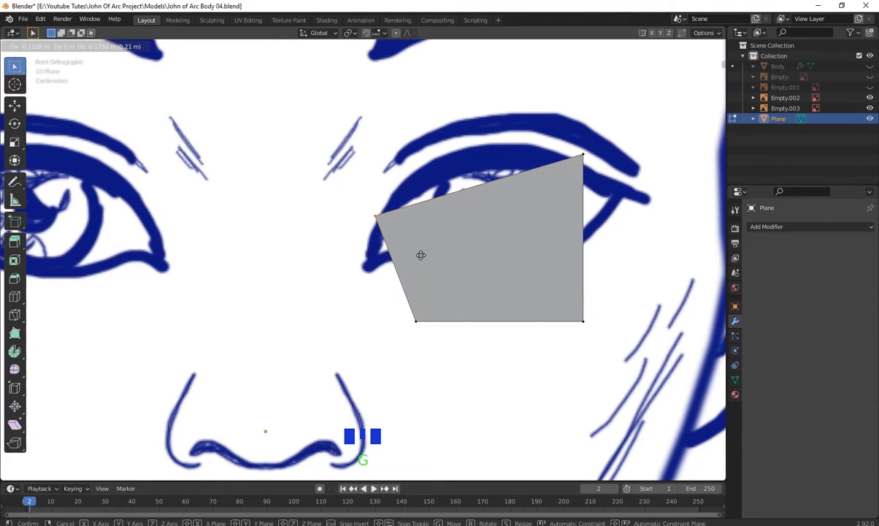
{"action": "left_click", "coordinate": [420, 255]}
{"action": "key", "text": "g"}
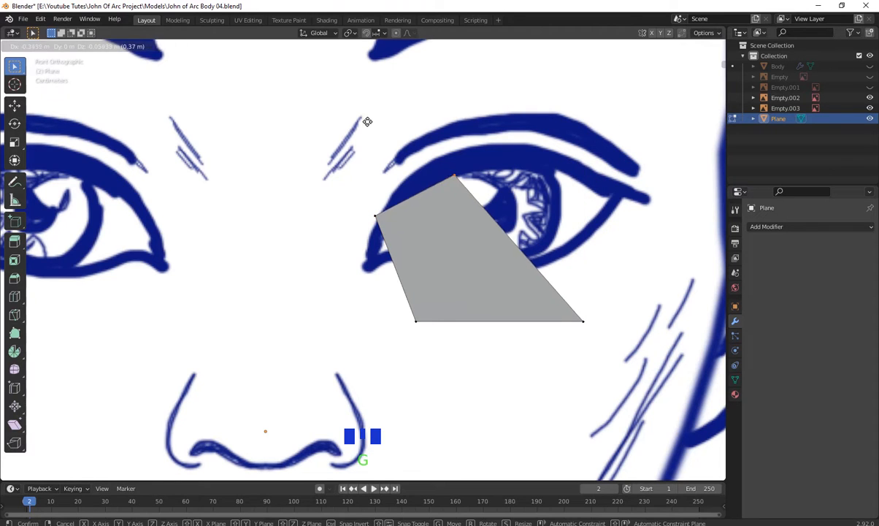
{"action": "left_click", "coordinate": [358, 103]}
- Move the plane's two lower vertices up to the inner edge of the upper eyelid line, forming a narrow strip along the lid
{"action": "key", "text": "g"}
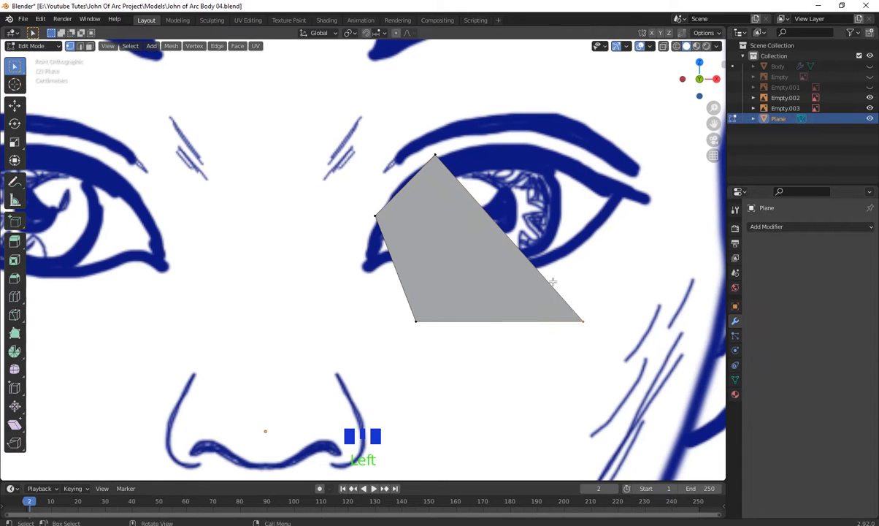
{"action": "left_click", "coordinate": [412, 124]}
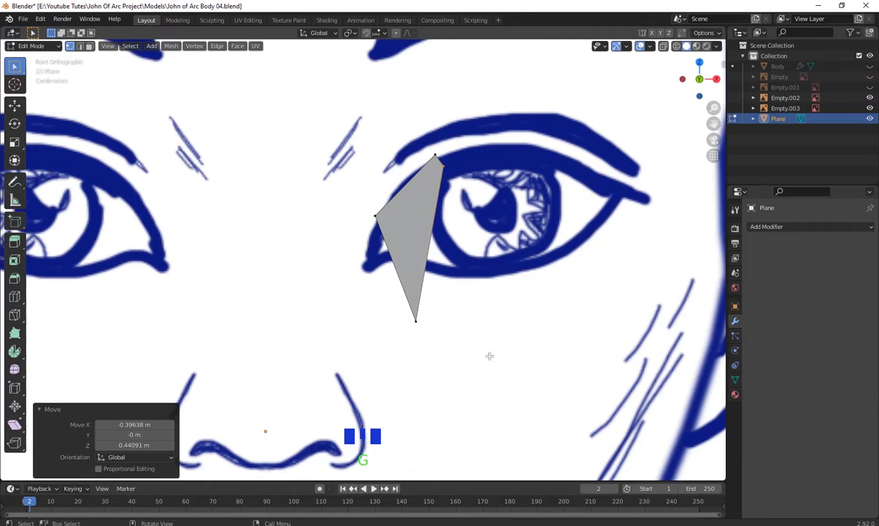
{"action": "left_click_drag", "start_coordinate": [489, 364], "coordinate": [402, 285]}
{"action": "key", "text": "g"}
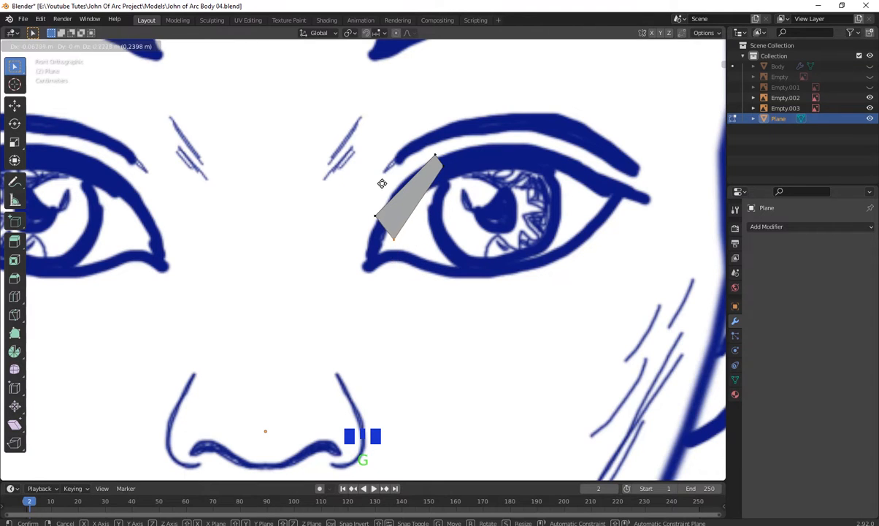
{"action": "left_click", "coordinate": [372, 166]}
- Shorten the strip by moving its inner-corner end up along the eyelid, and adjust that end's lower vertex to even out the width
{"action": "left_click", "coordinate": [319, 187]}
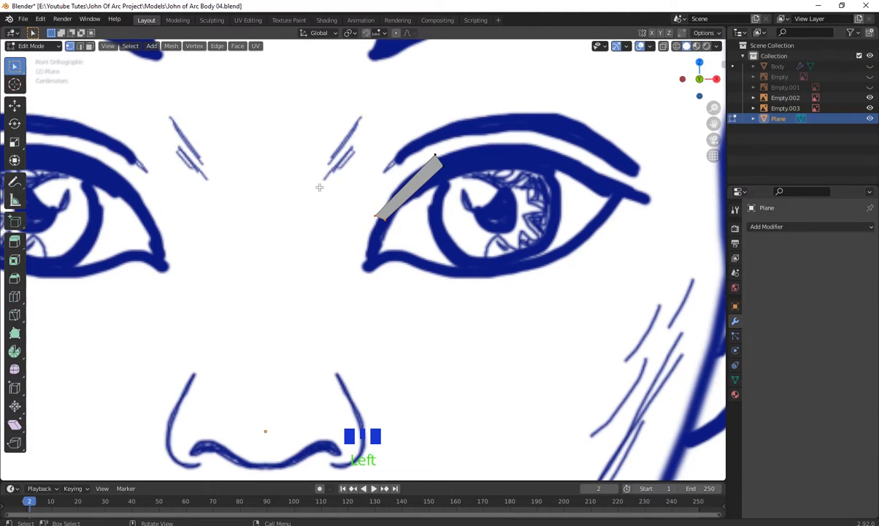
{"action": "key", "text": "g"}
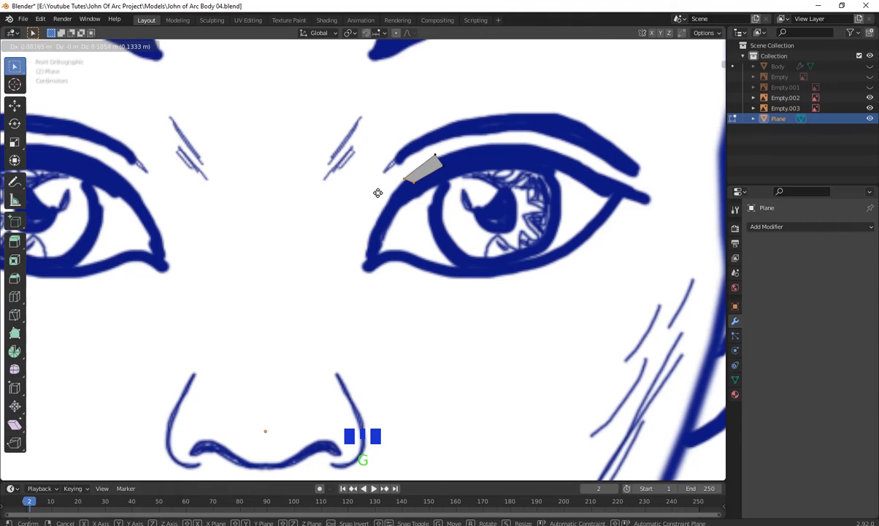
{"action": "left_click", "coordinate": [379, 192]}
{"action": "key", "text": "g"}
{"action": "left_click", "coordinate": [461, 199]}
- Select the whole eyelid face and shift it slightly down so it sits within the dark upper lid line
{"action": "left_click_drag", "start_coordinate": [460, 208], "coordinate": [367, 141]}
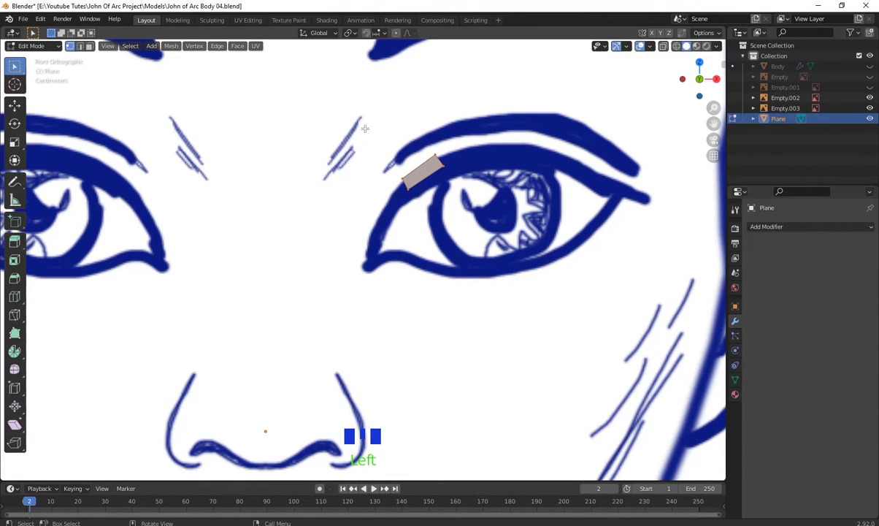
{"action": "left_click_drag", "start_coordinate": [465, 211], "coordinate": [357, 114]}
{"action": "key", "text": "g"}
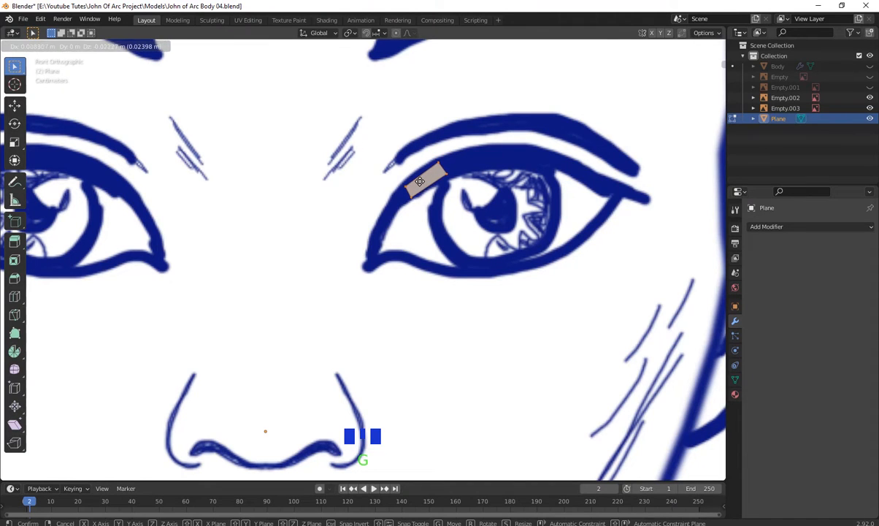
{"action": "left_click", "coordinate": [420, 182]}
- Extend the face's outer end about 0.03 m along the lid and nudge its upper vertex about 0.009 m in X and 0.006 m in Z
{"action": "left_click", "coordinate": [489, 168]}
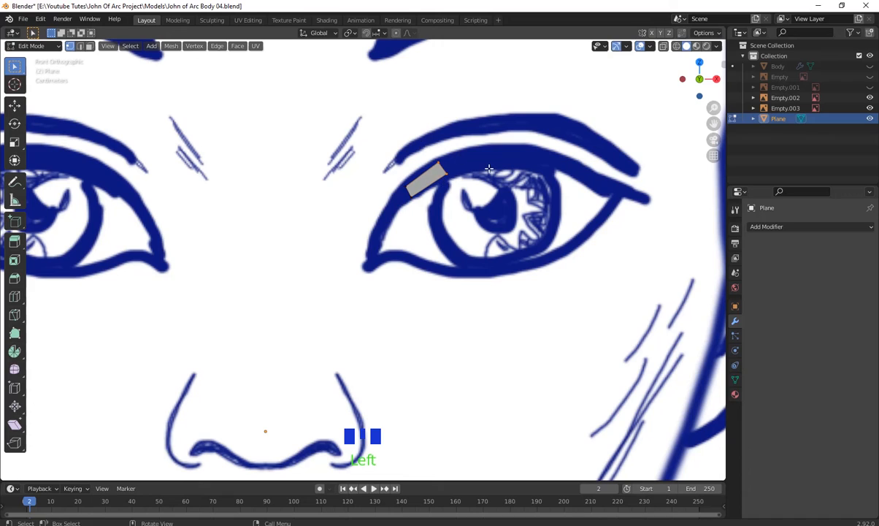
{"action": "key", "text": "g"}
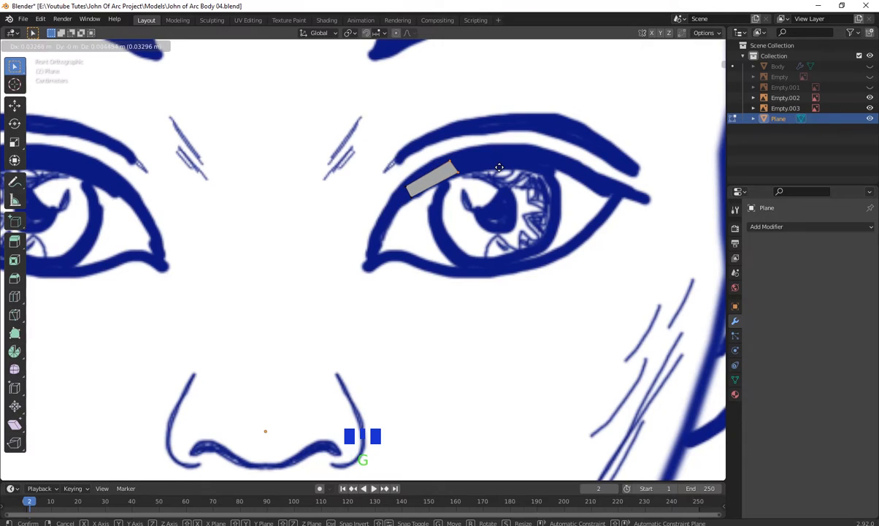
{"action": "left_click", "coordinate": [499, 167]}
{"action": "left_click", "coordinate": [489, 173]}
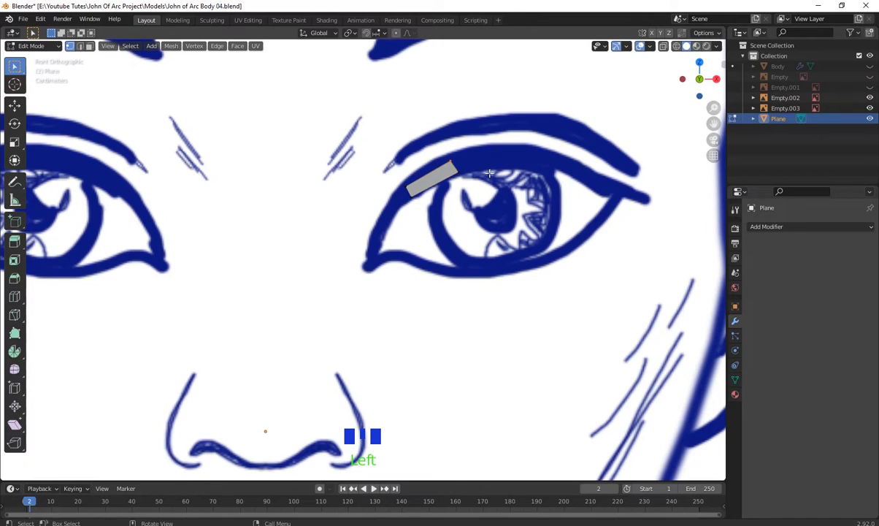
{"action": "key", "text": "g"}
{"action": "left_click", "coordinate": [493, 170]}
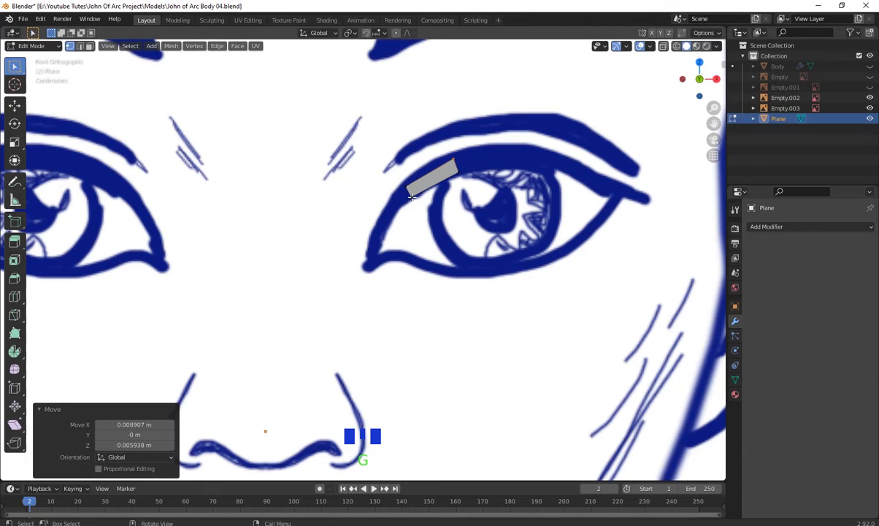
- Select the whole eyelid face, and in the right side view move the plane object along Y to the side reference's eye
{"action": "scroll", "coordinate": [426, 169], "scroll_direction": "down", "scroll_amount": 3}
{"action": "scroll", "coordinate": [426, 169], "scroll_direction": "down", "scroll_amount": 3}
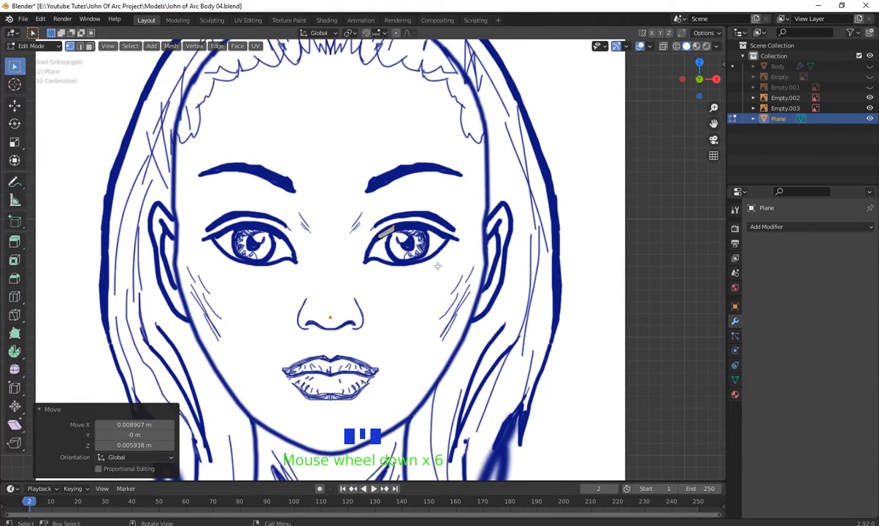
{"action": "left_click_drag", "start_coordinate": [439, 265], "coordinate": [349, 190]}
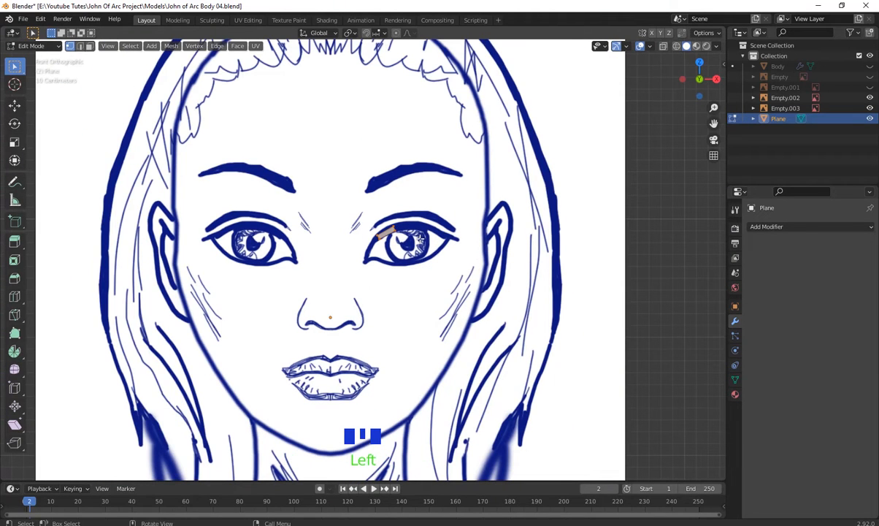
{"action": "key", "text": "KP_3"}
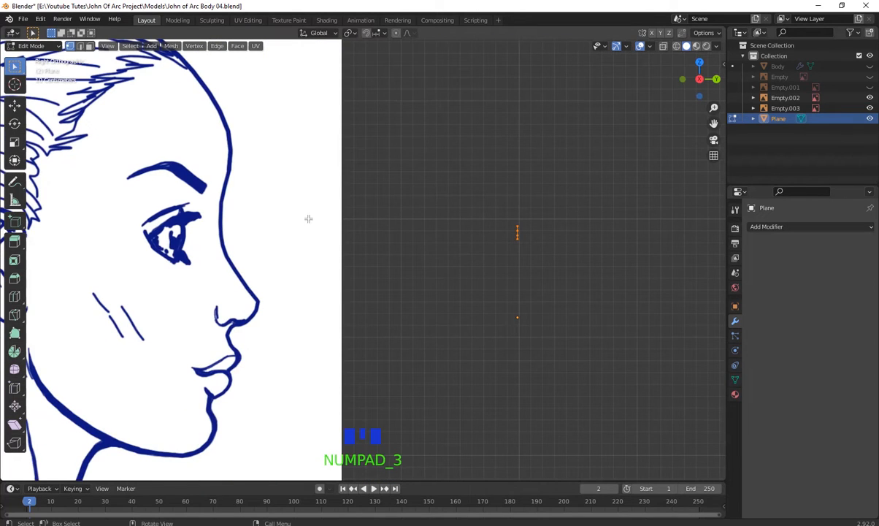
{"action": "scroll", "coordinate": [314, 212], "scroll_direction": "down", "scroll_amount": 2}
{"action": "middle_click_drag", "start_coordinate": [375, 263], "coordinate": [428, 241], "text": "shift"}
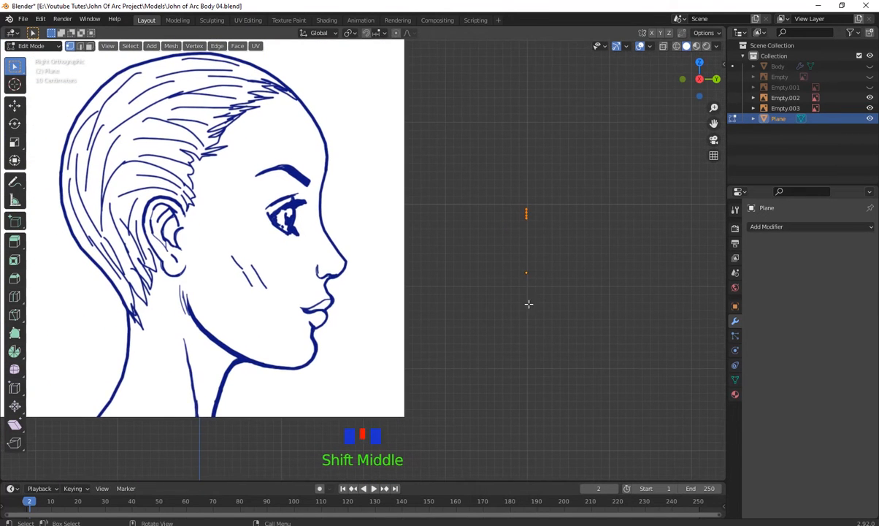
{"action": "middle_click_drag", "start_coordinate": [531, 322], "coordinate": [535, 328], "text": "shift"}
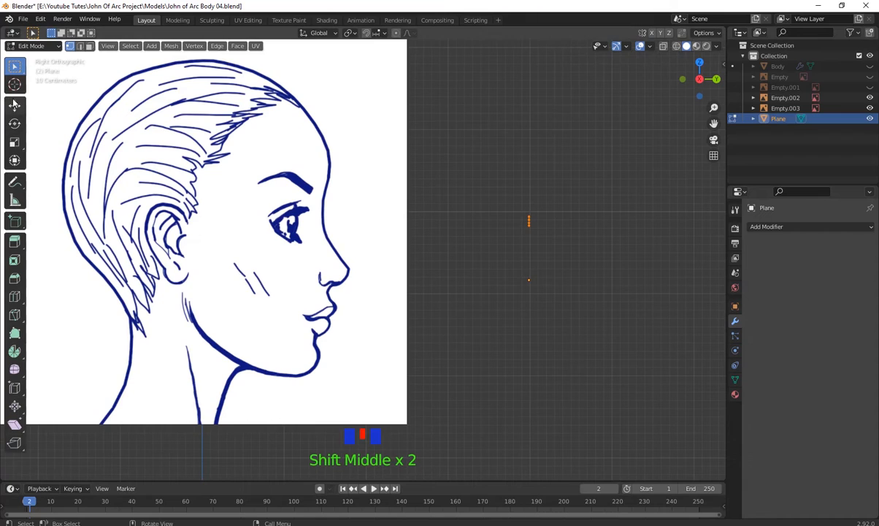
{"action": "key", "text": "Tab"}
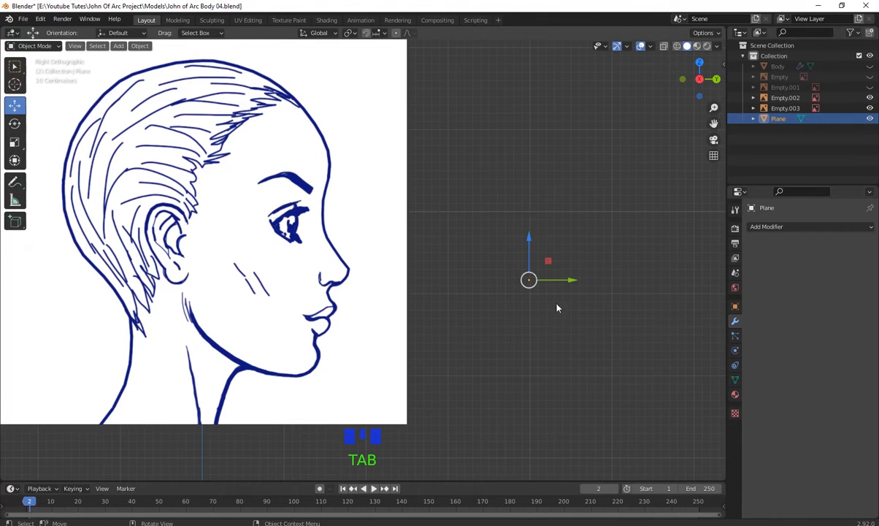
{"action": "left_click_drag", "start_coordinate": [569, 280], "coordinate": [434, 281]}
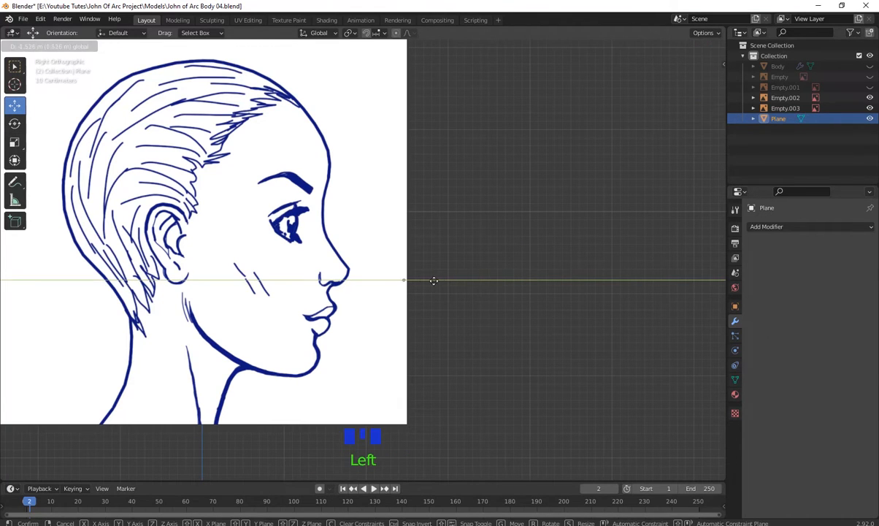
{"action": "left_click_drag", "start_coordinate": [373, 281], "coordinate": [325, 280]}
- Move the eyelid face about -0.194 m in Y and 0.08 m in Z onto the side reference's upper eyelid
{"action": "key", "text": "Tab"}
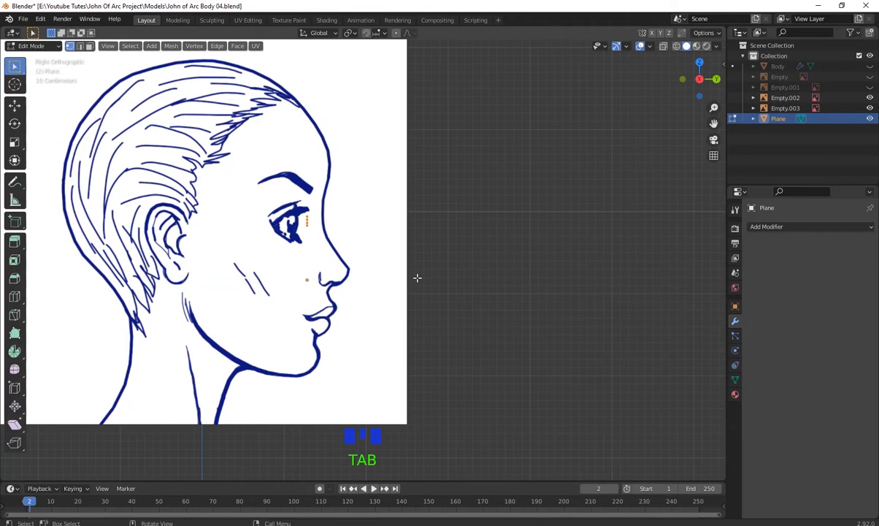
{"action": "scroll", "coordinate": [417, 277], "scroll_direction": "up", "scroll_amount": 4}
{"action": "middle_click_drag", "start_coordinate": [399, 259], "coordinate": [546, 314], "text": "shift"}
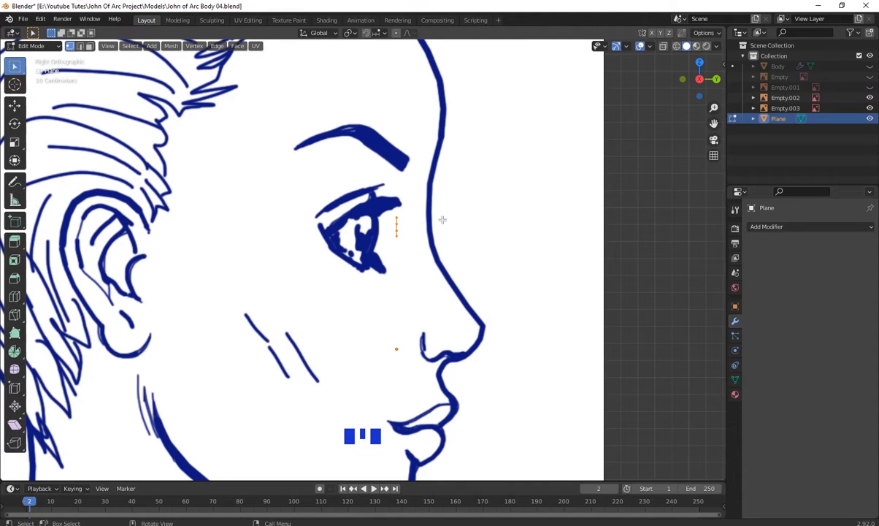
{"action": "key", "text": "g"}
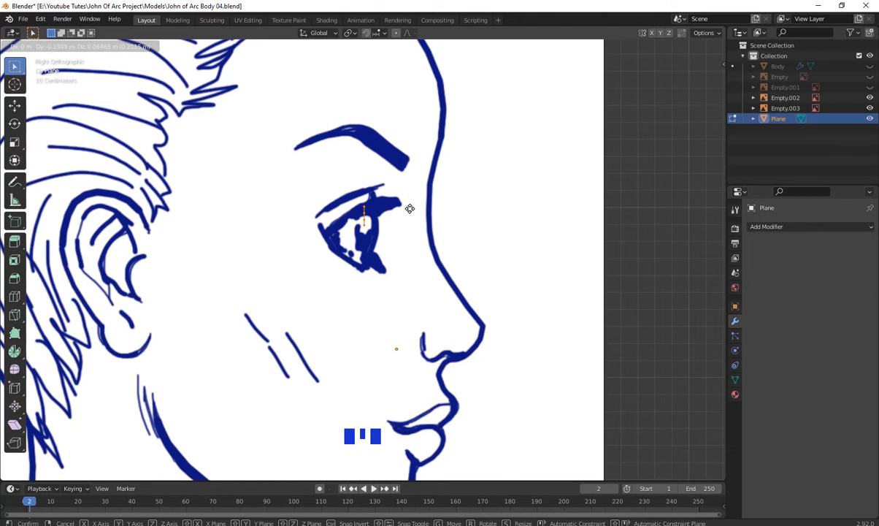
{"action": "left_click", "coordinate": [409, 206]}
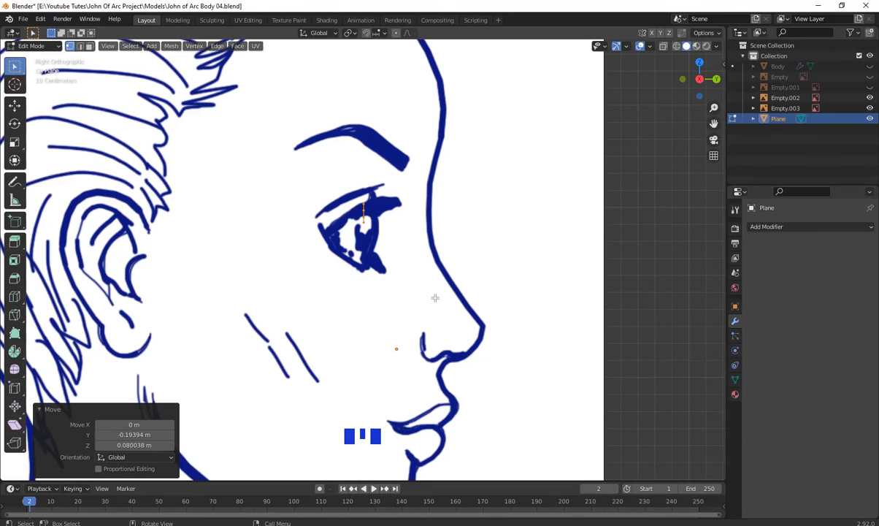
{"action": "scroll", "coordinate": [435, 298], "scroll_direction": "down", "scroll_amount": 5}
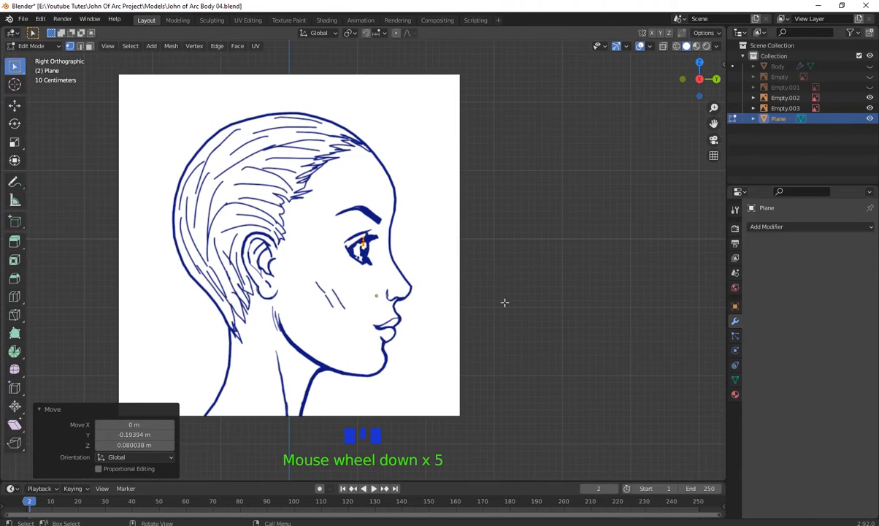
- In the front view, shift the eyelid face about -0.009 m in X and -0.032 m in Z towards the upper lid line
{"action": "key", "text": "KP_1"}
{"action": "scroll", "coordinate": [431, 199], "scroll_direction": "up", "scroll_amount": 6}
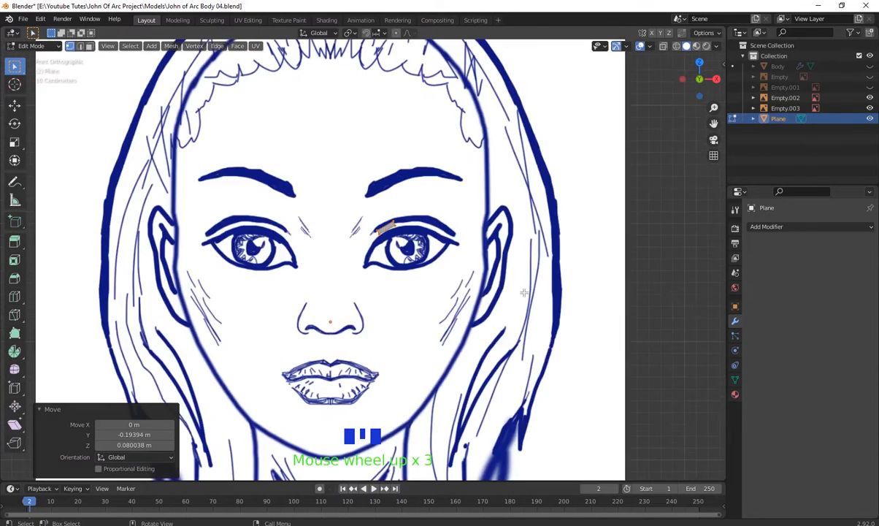
{"action": "middle_click_drag", "start_coordinate": [395, 219], "coordinate": [401, 233], "text": "shift"}
{"action": "scroll", "coordinate": [431, 255], "scroll_direction": "up", "scroll_amount": 2}
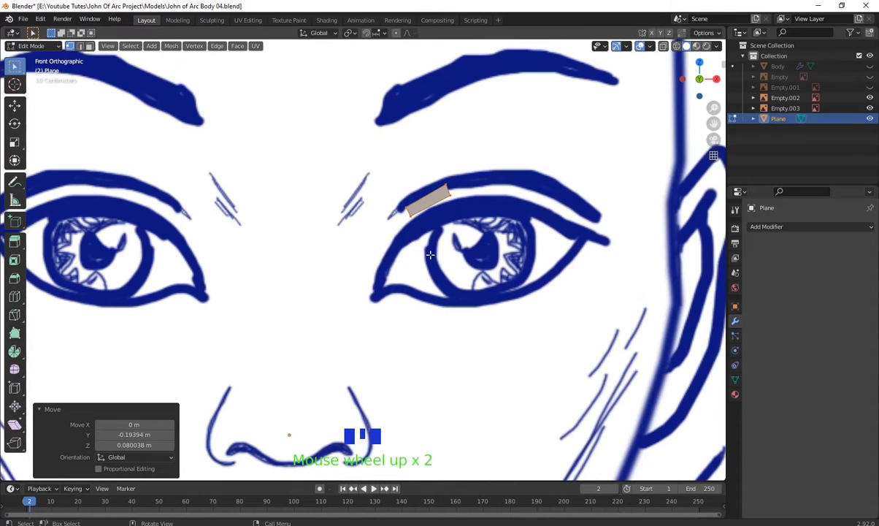
{"action": "middle_click_drag", "start_coordinate": [479, 257], "coordinate": [488, 259], "text": "shift"}
{"action": "left_click_drag", "start_coordinate": [491, 265], "coordinate": [422, 233]}
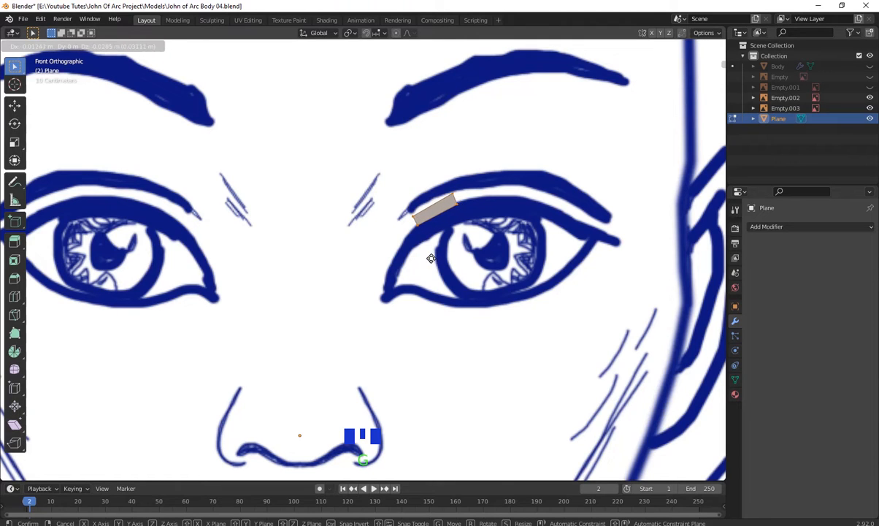
{"action": "left_click", "coordinate": [434, 261]}
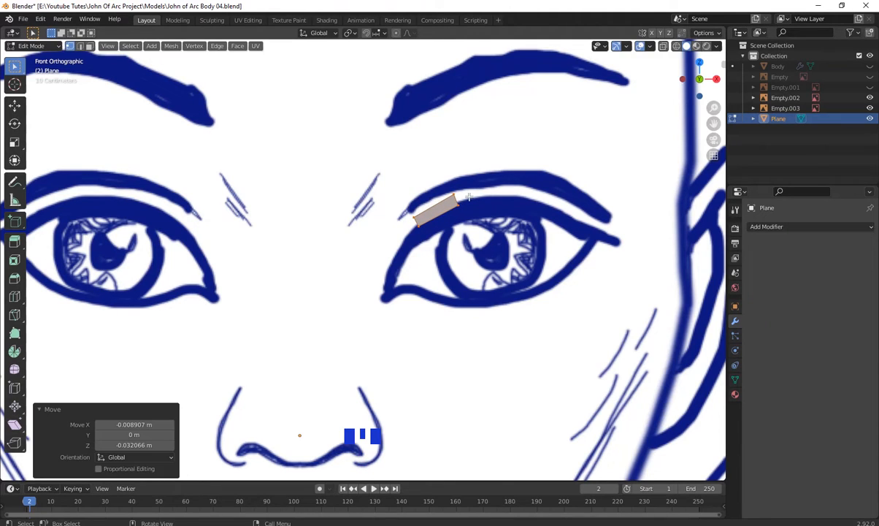
{"action": "scroll", "coordinate": [503, 207], "scroll_direction": "down", "scroll_amount": 3}
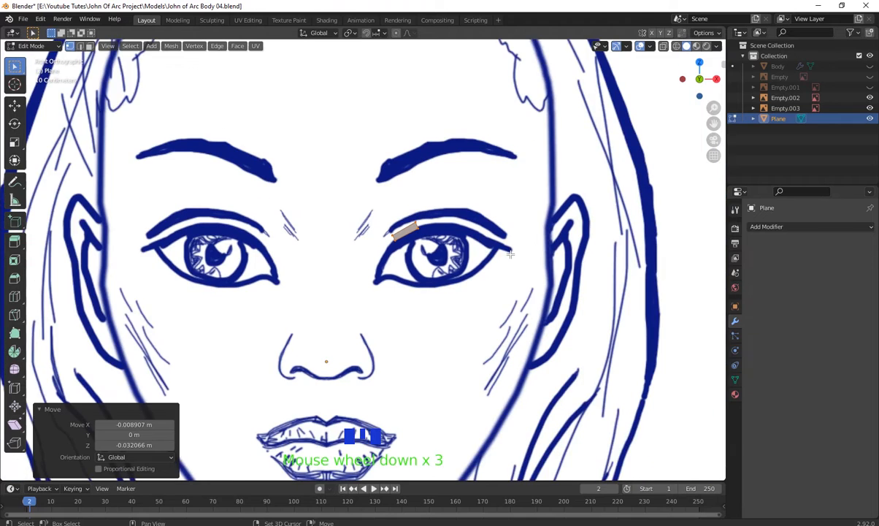
{"action": "middle_click_drag", "start_coordinate": [504, 207], "coordinate": [475, 246], "text": "shift"}
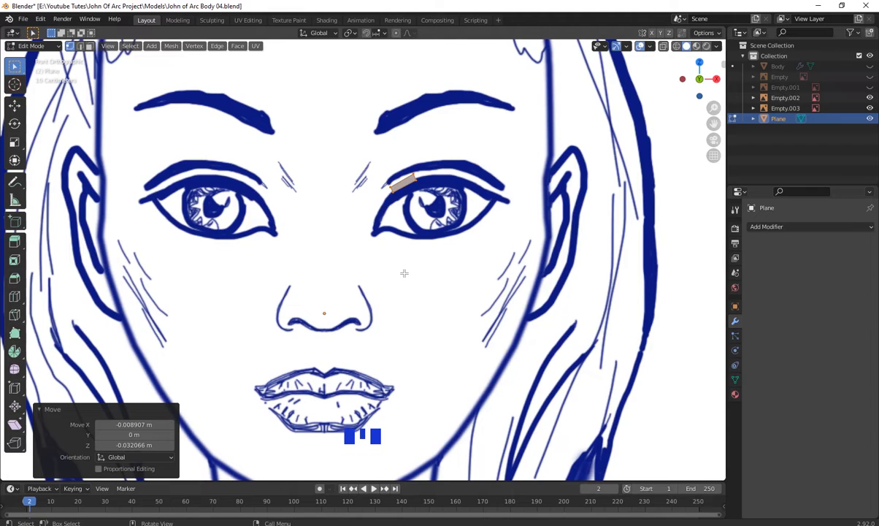
{"action": "middle_click_drag", "start_coordinate": [411, 275], "coordinate": [511, 291], "text": "shift"}
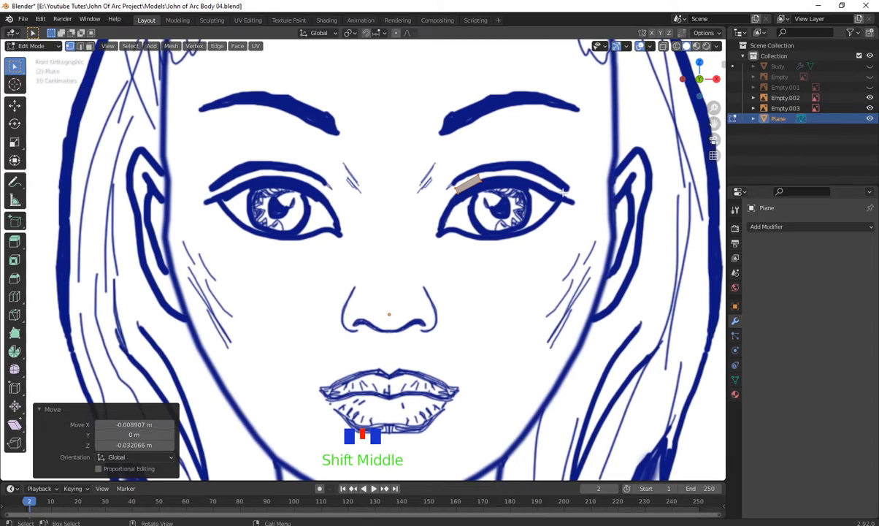
{"action": "key", "text": "2"}
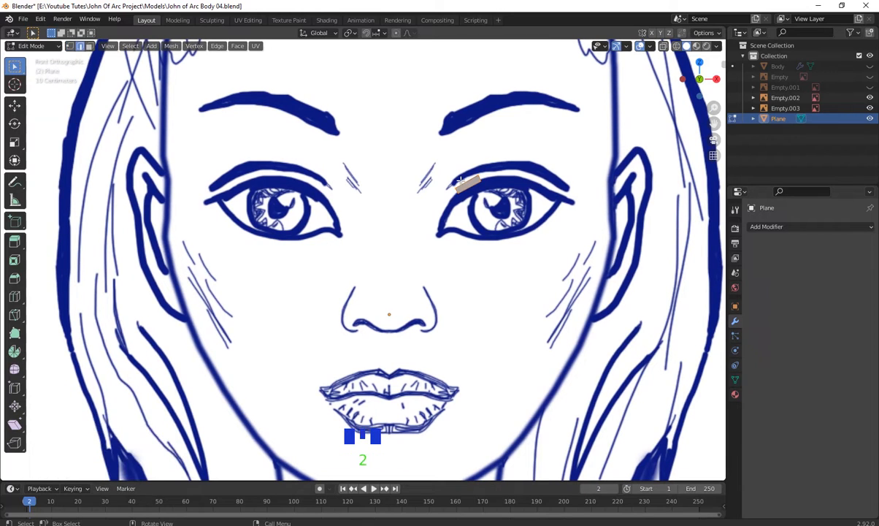
{"action": "left_click", "coordinate": [433, 204]}
{"action": "left_click", "coordinate": [652, 33]}
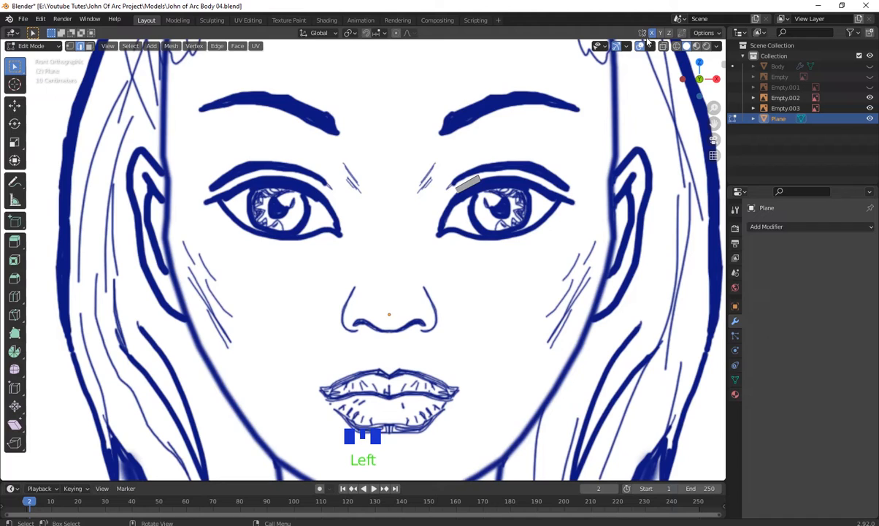
{"action": "left_click", "coordinate": [652, 34]}
- Activate the Move tool, select the lower edge of the eyelid face and switch to vertex selection
{"action": "left_click", "coordinate": [14, 105]}
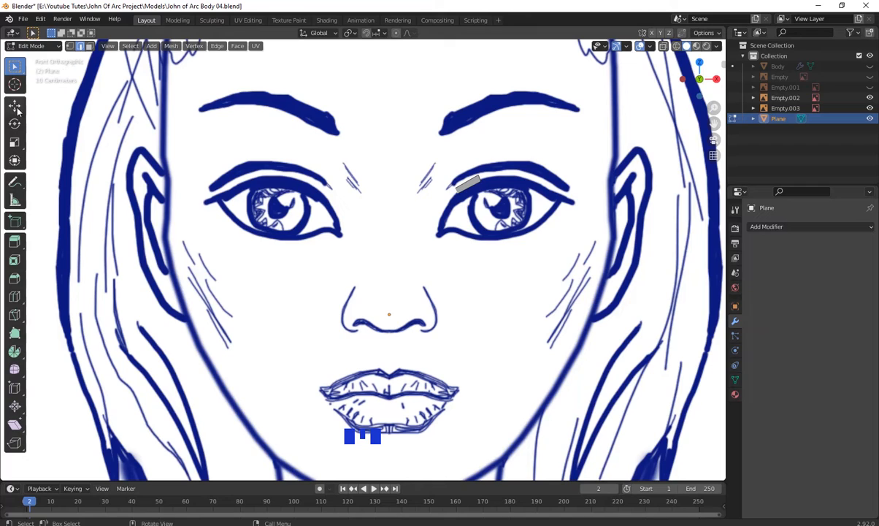
{"action": "left_click", "coordinate": [470, 183]}
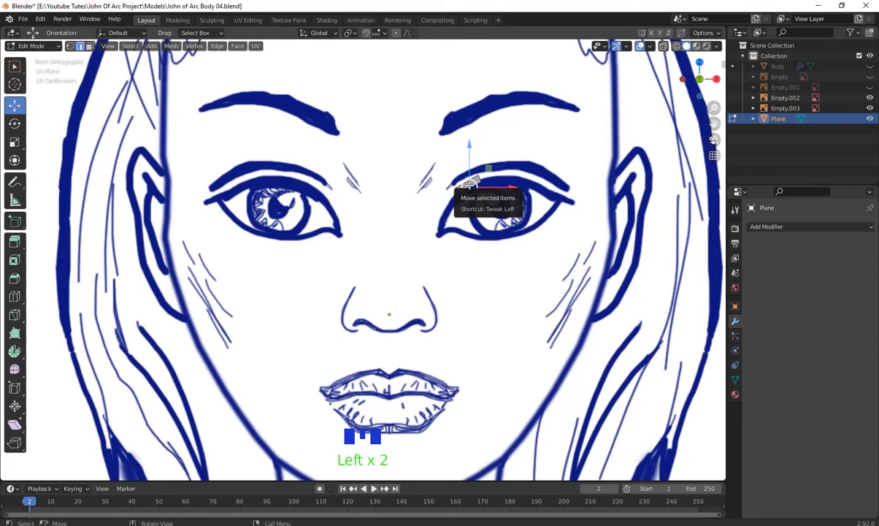
{"action": "key", "text": "1"}
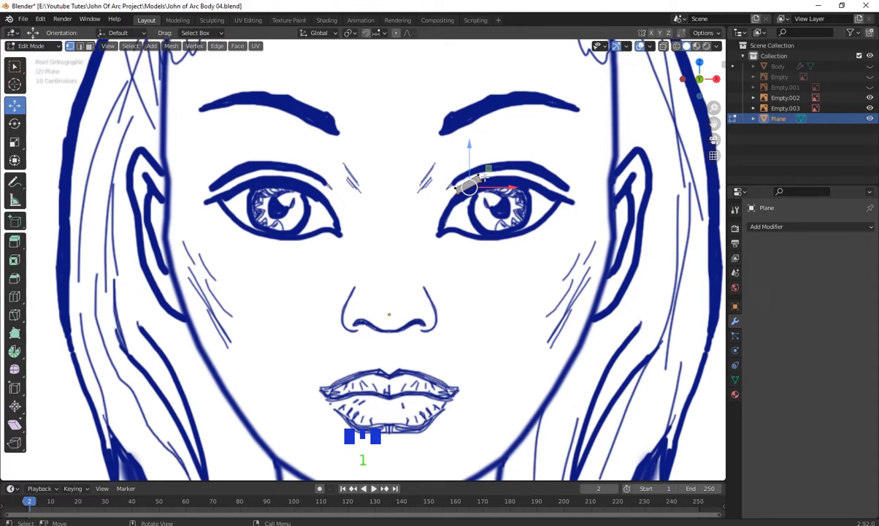
- Add a Mirror modifier on the X axis to the plane object in Object Mode and enable Clipping
{"action": "key", "text": "Tab"}
{"action": "left_click", "coordinate": [472, 187]}
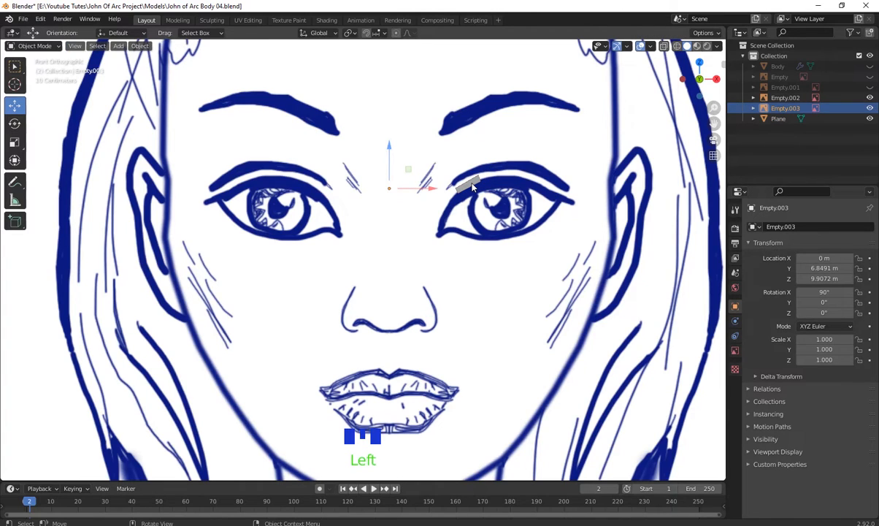
{"action": "left_click", "coordinate": [472, 187]}
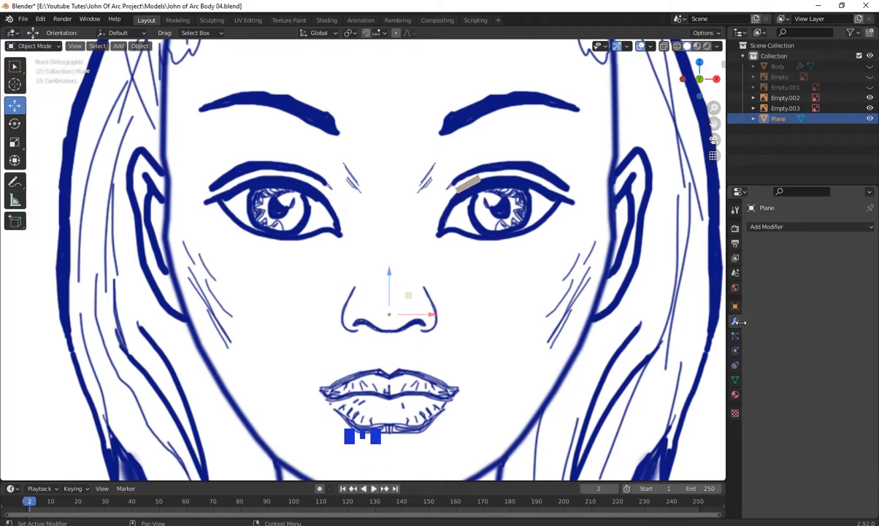
{"action": "left_click", "coordinate": [792, 226]}
{"action": "left_click", "coordinate": [791, 226]}
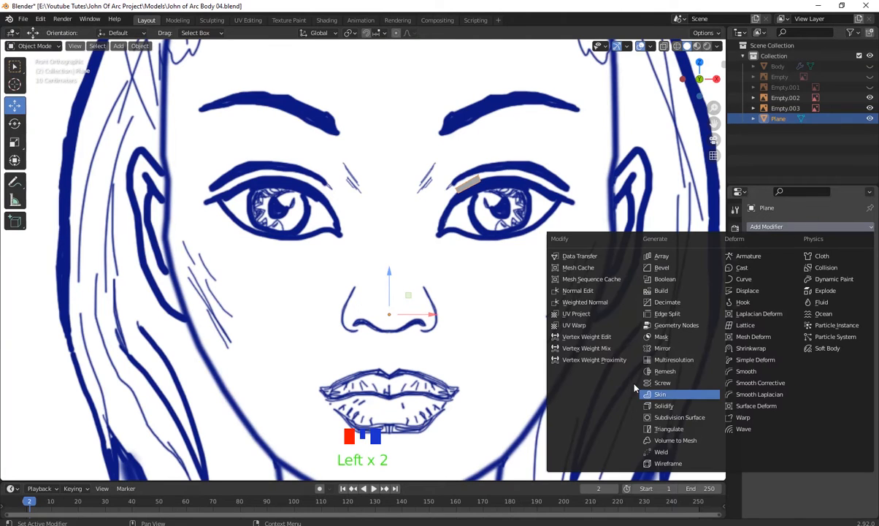
{"action": "left_click", "coordinate": [662, 348]}
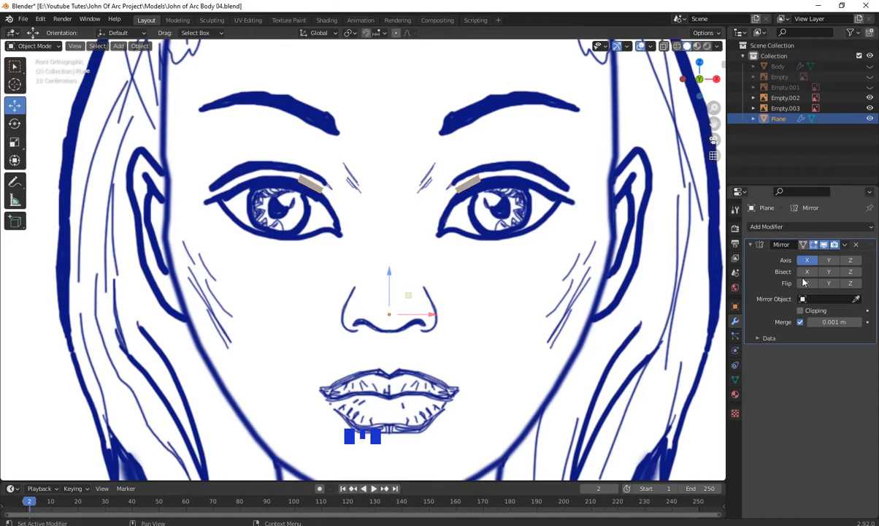
{"action": "left_click", "coordinate": [805, 312]}
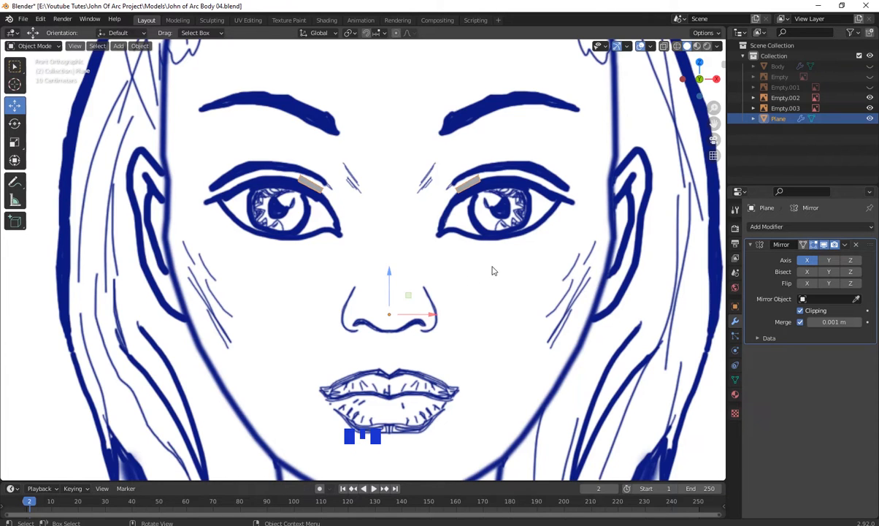
- In Edit Mode, select the eyelid face's outer short edge and move it about 0.004 m in X and 0.012 m in Z
{"action": "scroll", "coordinate": [494, 271], "scroll_direction": "up", "scroll_amount": 1}
{"action": "middle_click_drag", "start_coordinate": [533, 304], "coordinate": [432, 339], "text": "shift"}
{"action": "scroll", "coordinate": [432, 338], "scroll_direction": "up", "scroll_amount": 2}
{"action": "middle_click_drag", "start_coordinate": [435, 292], "coordinate": [433, 370], "text": "shift"}
{"action": "scroll", "coordinate": [427, 343], "scroll_direction": "up", "scroll_amount": 2}
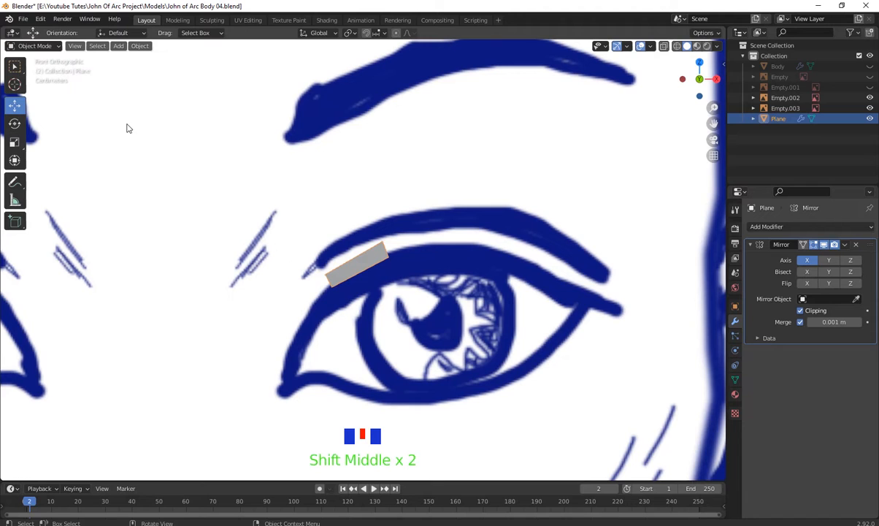
{"action": "middle_click_drag", "start_coordinate": [353, 279], "coordinate": [335, 184], "text": "shift"}
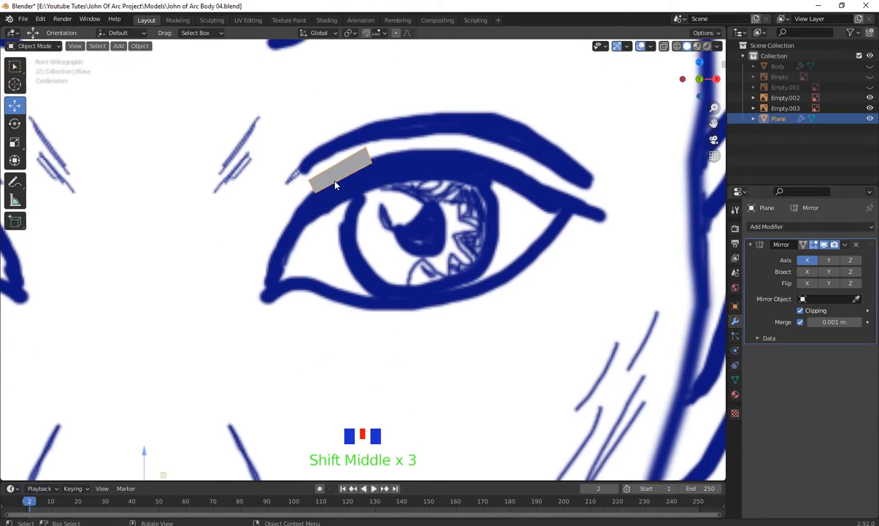
{"action": "scroll", "coordinate": [463, 298], "scroll_direction": "down", "scroll_amount": 2}
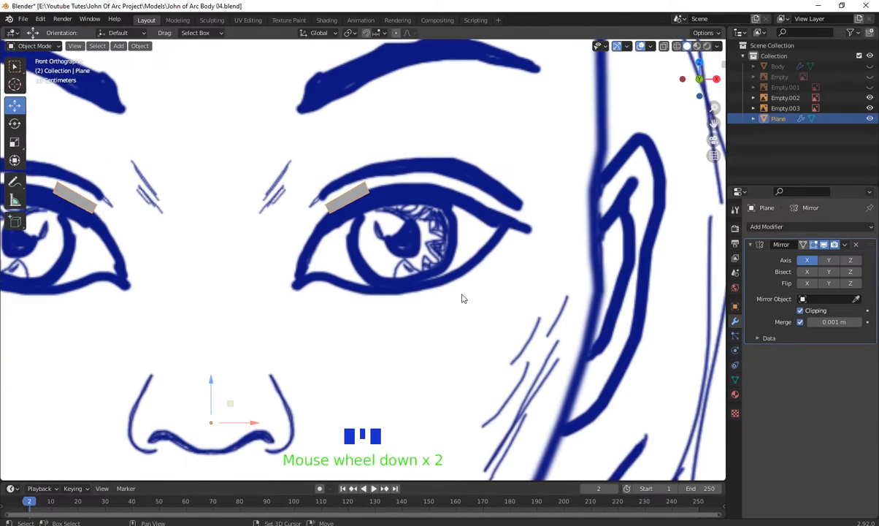
{"action": "middle_click_drag", "start_coordinate": [463, 298], "coordinate": [389, 228], "text": "shift"}
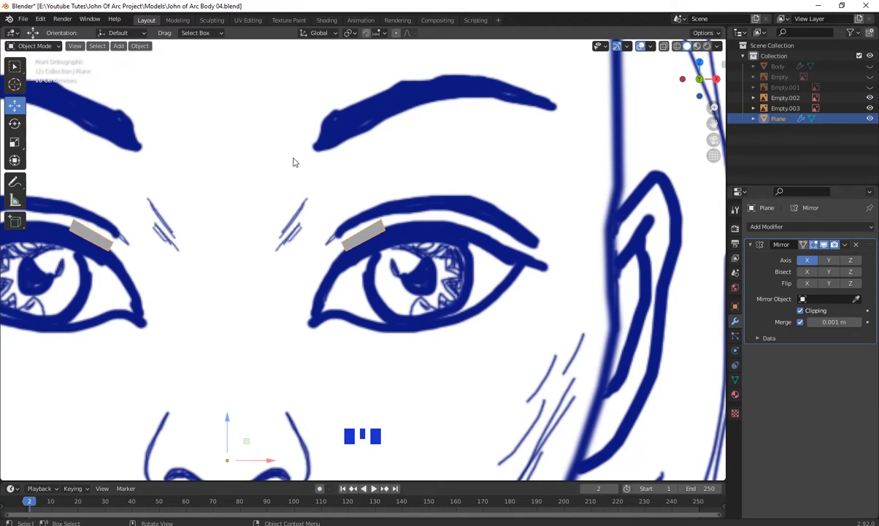
{"action": "key", "text": "Tab"}
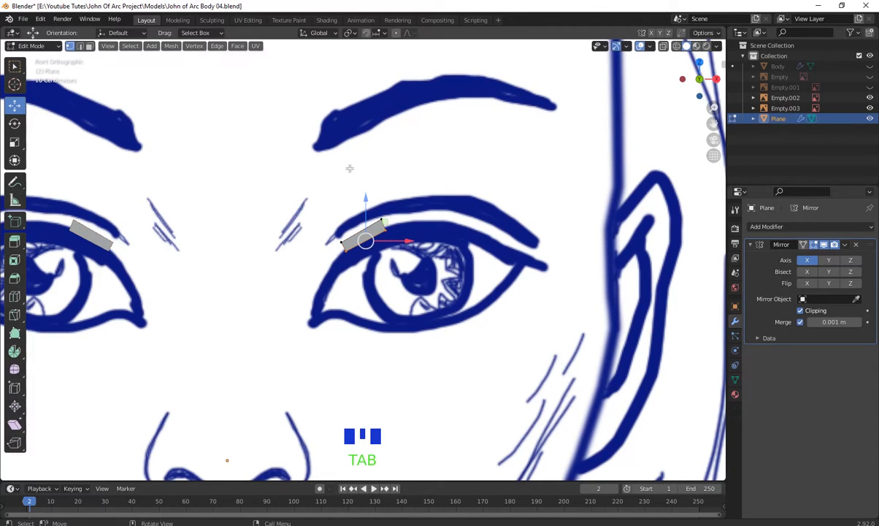
{"action": "key", "text": "2"}
{"action": "left_click", "coordinate": [381, 225]}
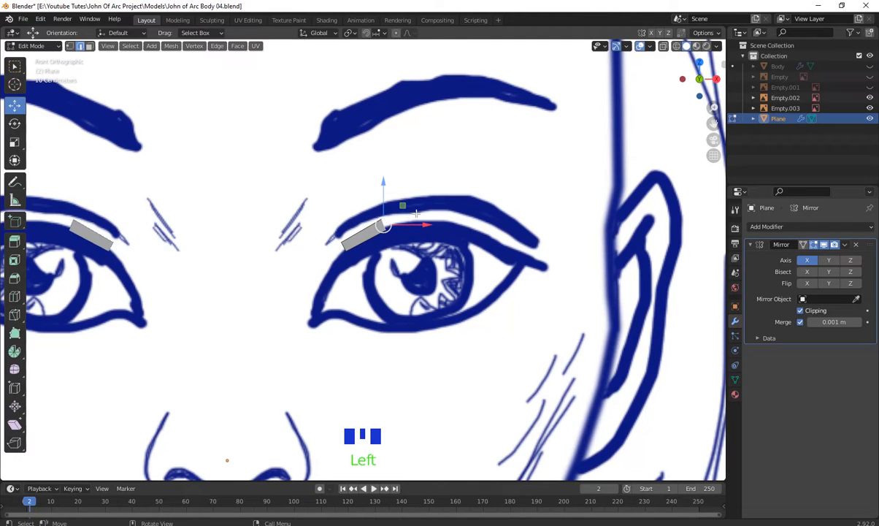
{"action": "mouse_move", "coordinate": [402, 204]}
{"action": "left_mouse_down", "text": "shift"}
{"action": "mouse_move", "coordinate": [422, 201]}
{"action": "mouse_move", "coordinate": [406, 202]}
{"action": "left_mouse_up", "text": "shift"}
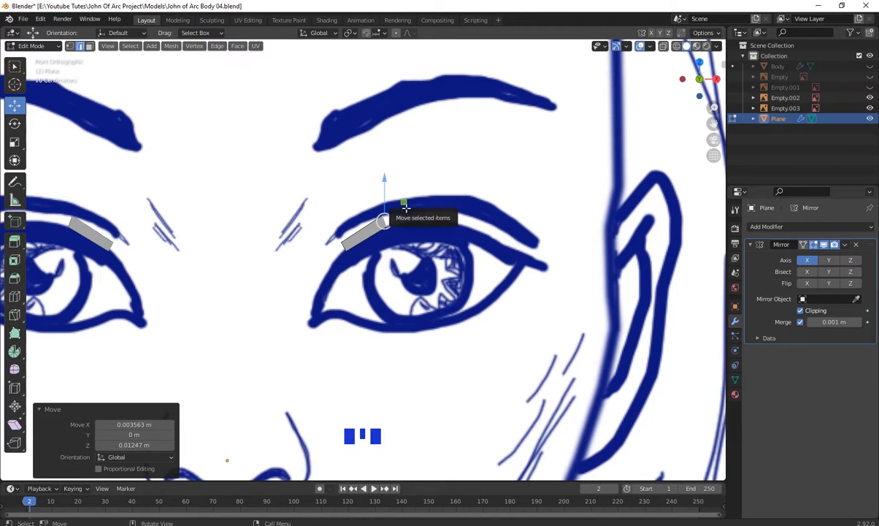
- Extrude the edge twice along the upper lid, about 0.114 m and 0.153 m in X, rotating each new edge about 21°
{"action": "key", "text": "e"}
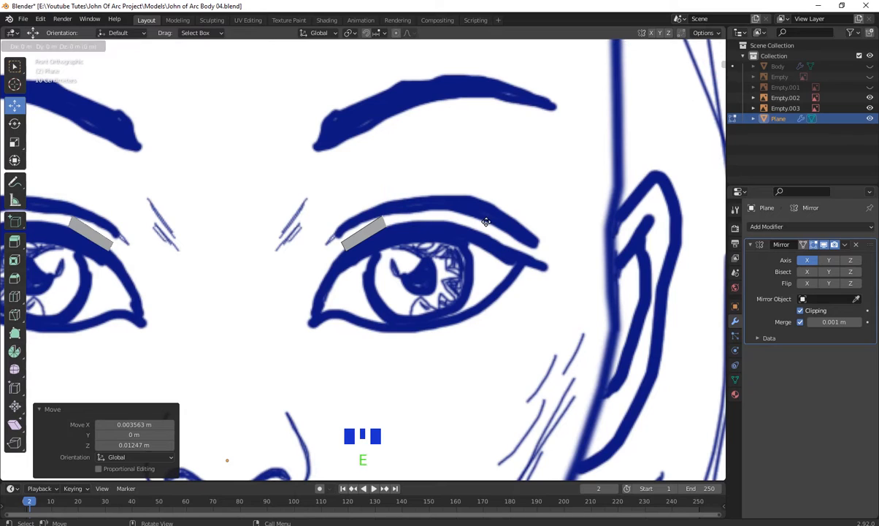
{"action": "left_click", "coordinate": [519, 216]}
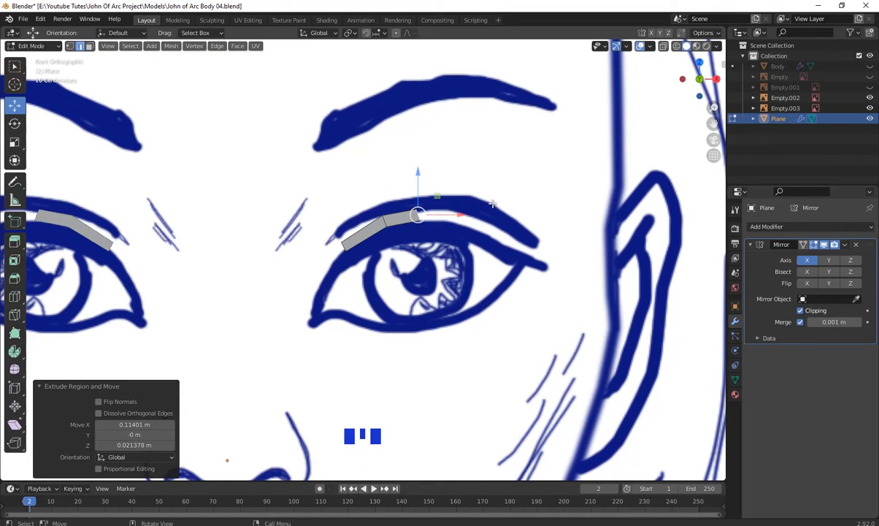
{"action": "key", "text": "r"}
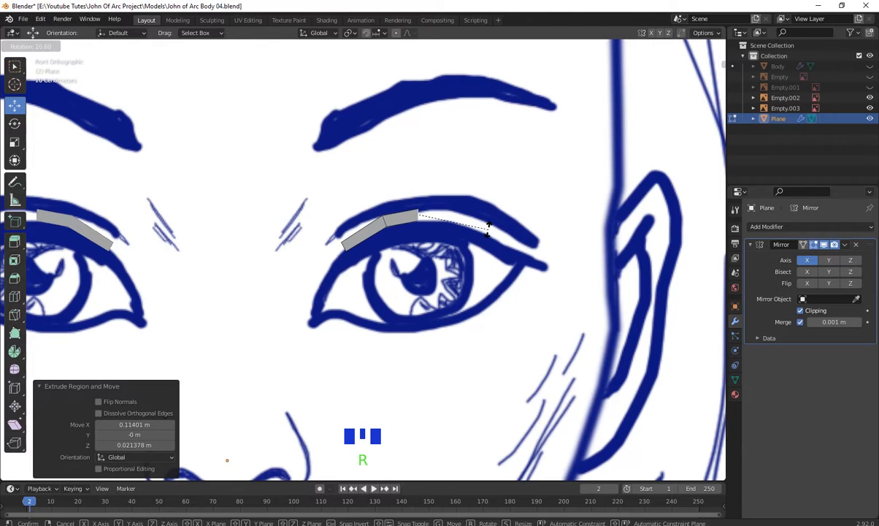
{"action": "left_click", "coordinate": [487, 231]}
{"action": "key", "text": "e"}
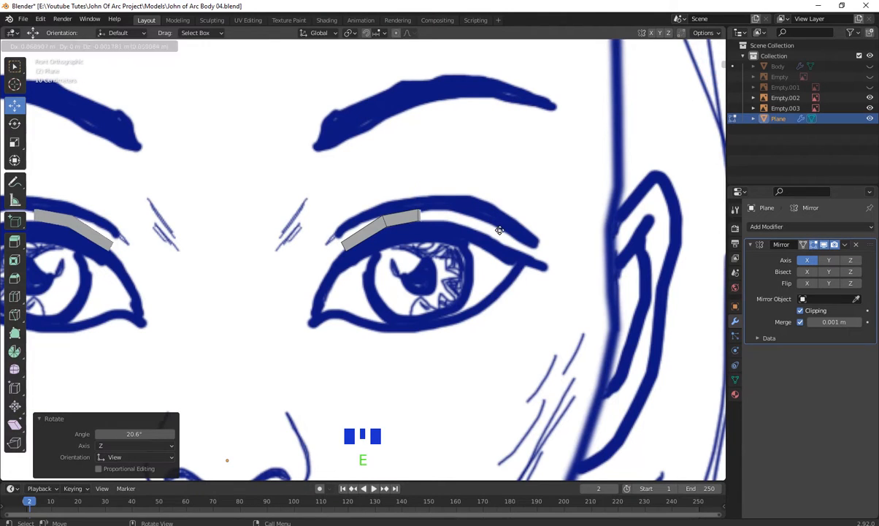
{"action": "left_click", "coordinate": [534, 237]}
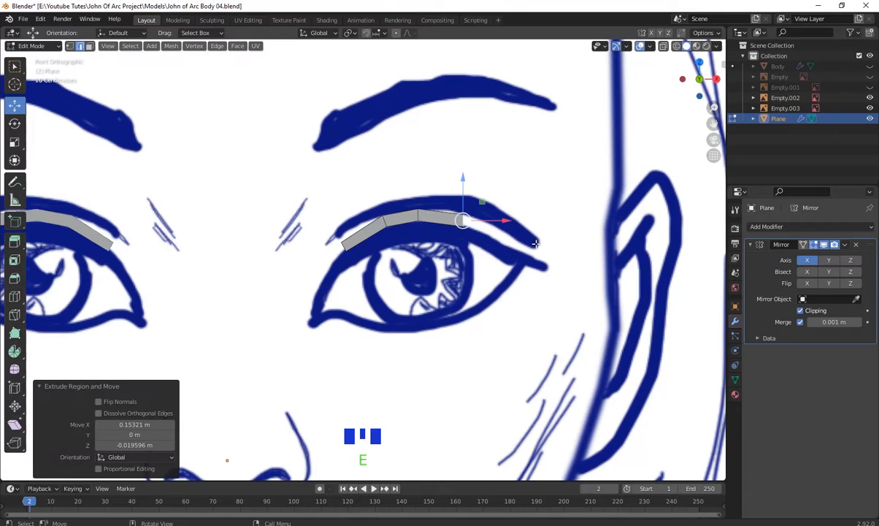
{"action": "key", "text": "r"}
{"action": "left_click", "coordinate": [533, 277]}
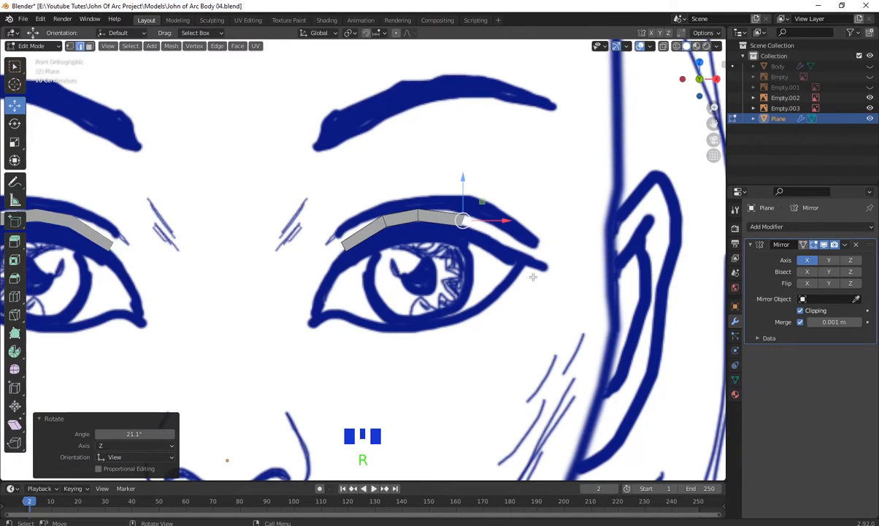
- Extrude two segments to the outer eye corner, about 0.164 m and 0.064 m in X, rotating their end edges about 19.7° and 29.2°
{"action": "key", "text": "e"}
{"action": "left_click", "coordinate": [575, 301]}
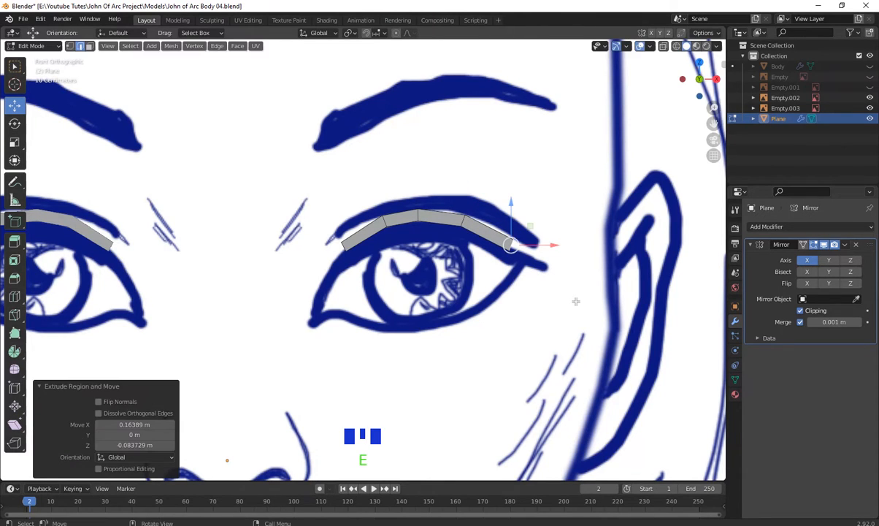
{"action": "key", "text": "r"}
{"action": "left_click", "coordinate": [554, 347]}
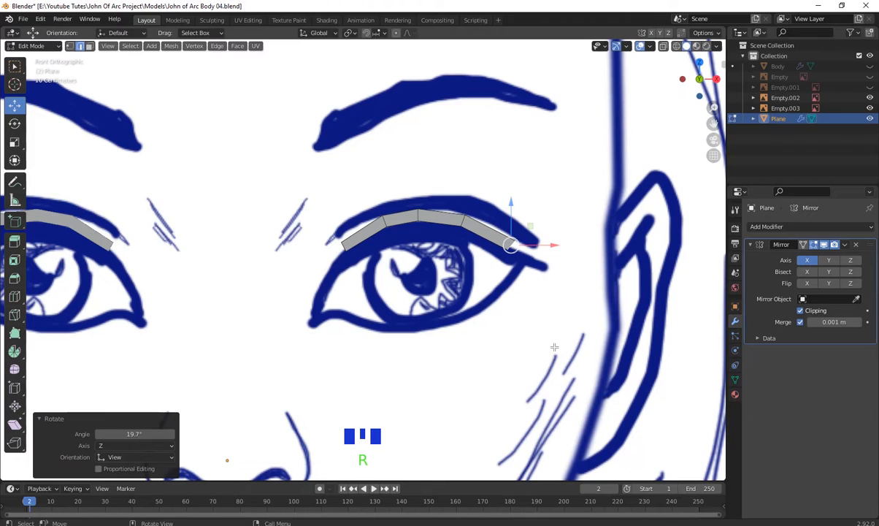
{"action": "key", "text": "e"}
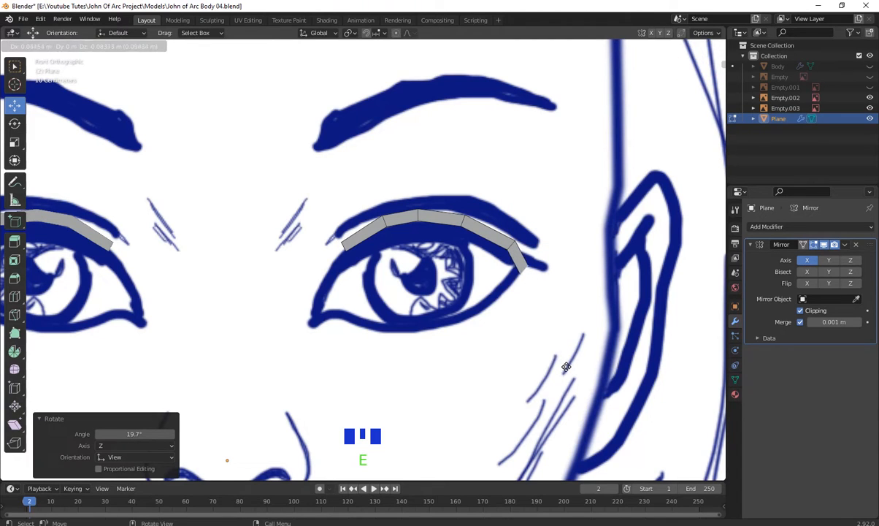
{"action": "left_click", "coordinate": [567, 360]}
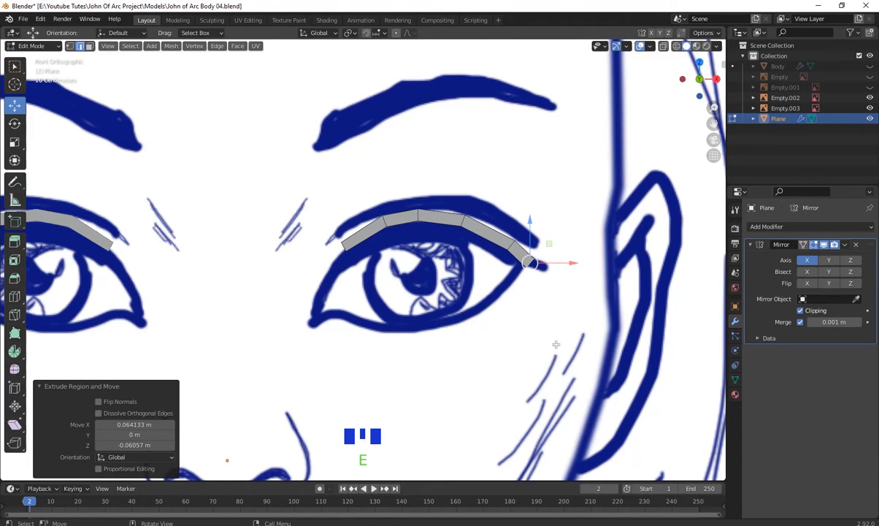
{"action": "key", "text": "r"}
{"action": "left_click", "coordinate": [505, 389]}
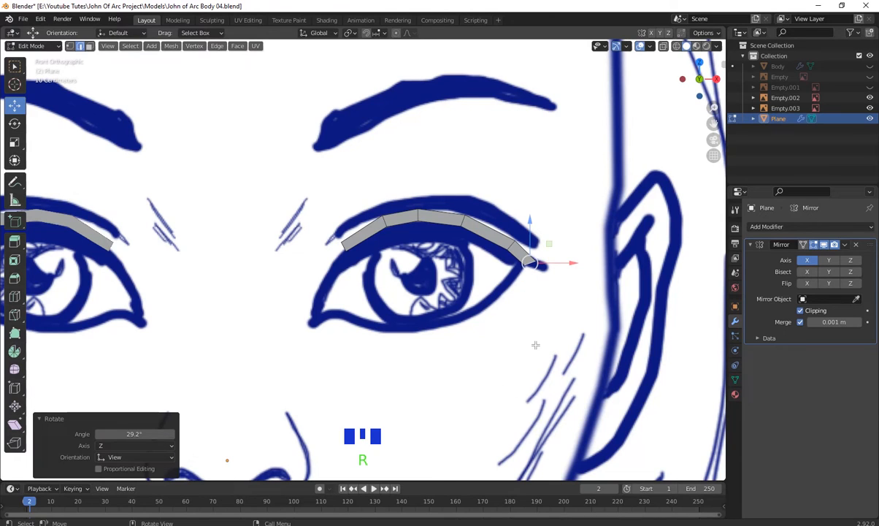
- Extrude two segments from the outer corner onto the lower lid, about -0.078 m and -0.121 m in X, rotating their ends 46.2° and 34.6°
{"action": "key", "text": "e"}
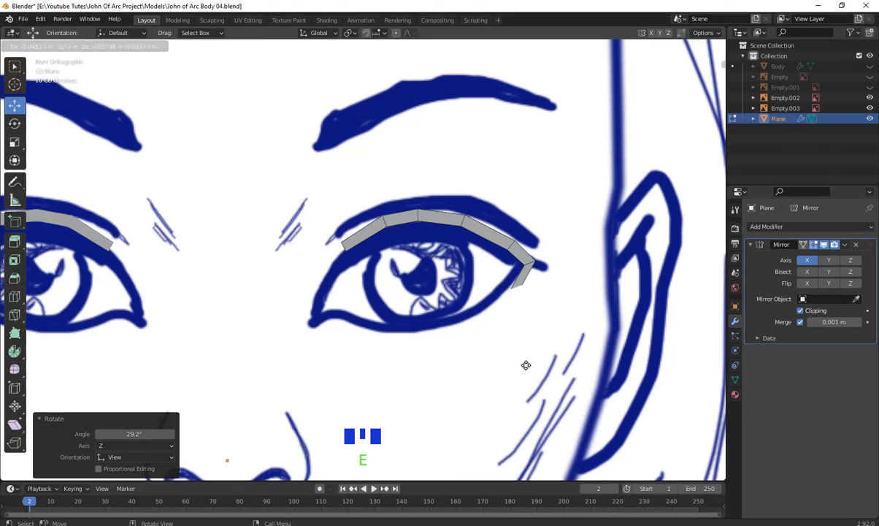
{"action": "left_click", "coordinate": [523, 370]}
{"action": "key", "text": "r"}
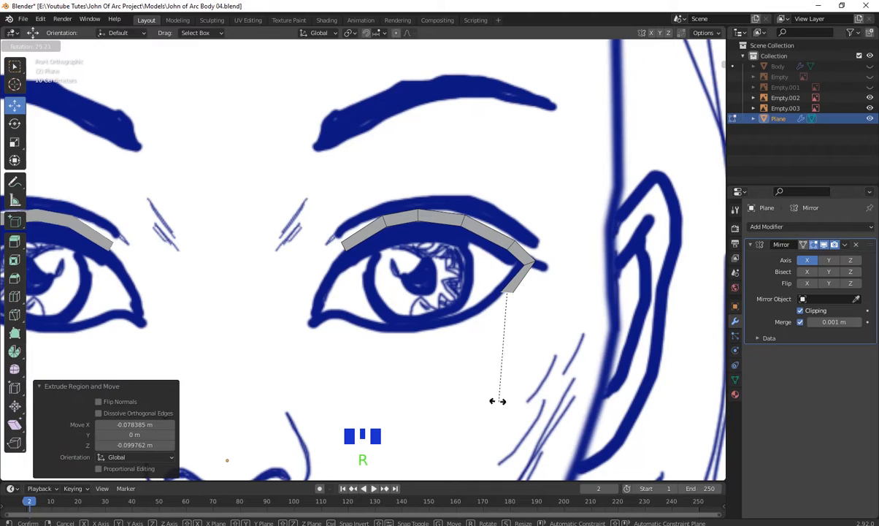
{"action": "left_click", "coordinate": [455, 400]}
{"action": "key", "text": "e"}
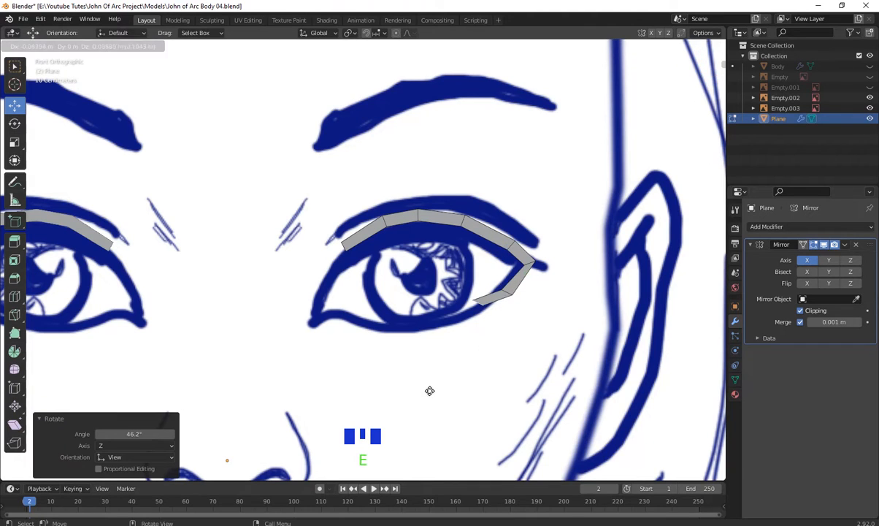
{"action": "left_click", "coordinate": [440, 399]}
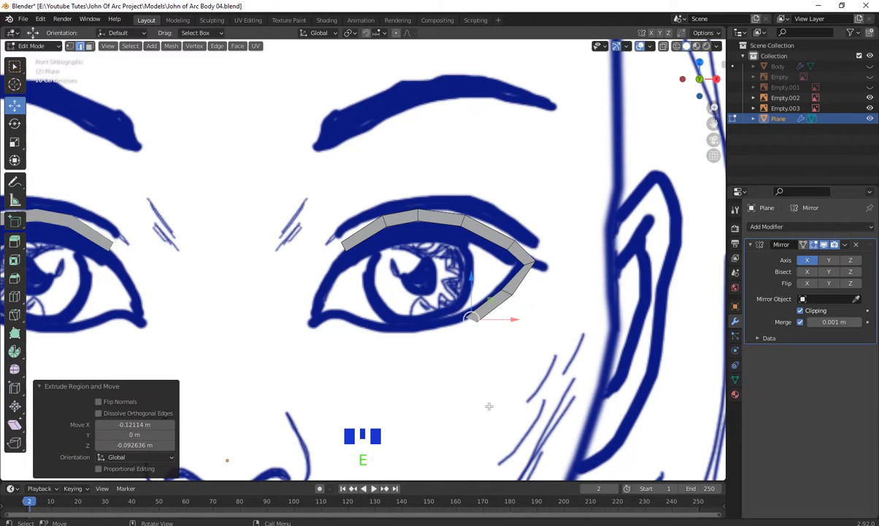
{"action": "key", "text": "r"}
{"action": "left_click", "coordinate": [409, 387]}
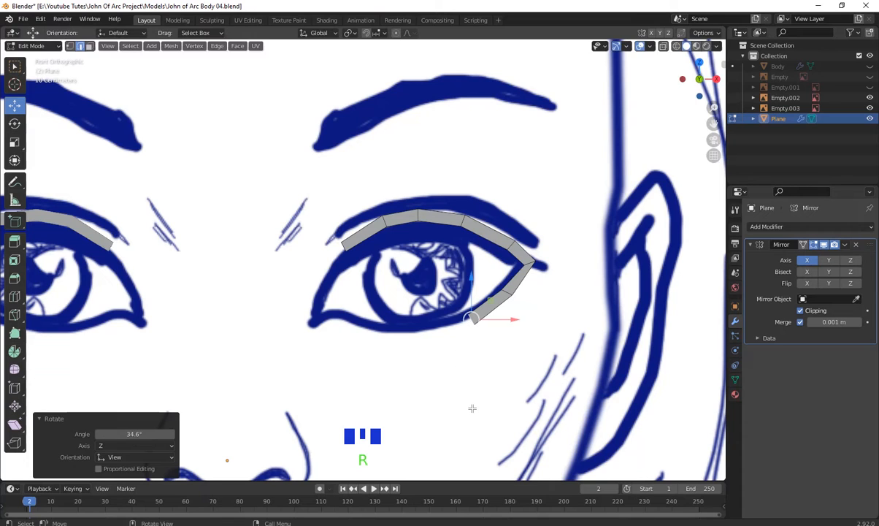
- Extrude further segments along the lower lid to the inner eye corner, rotating the end edges to follow the reference line
{"action": "key", "text": "e"}
{"action": "left_click", "coordinate": [451, 411]}
{"action": "key", "text": "e"}
{"action": "left_click", "coordinate": [447, 408]}
{"action": "key", "text": "r"}
{"action": "left_click", "coordinate": [425, 399]}
{"action": "key", "text": "e"}
{"action": "left_click", "coordinate": [465, 360]}
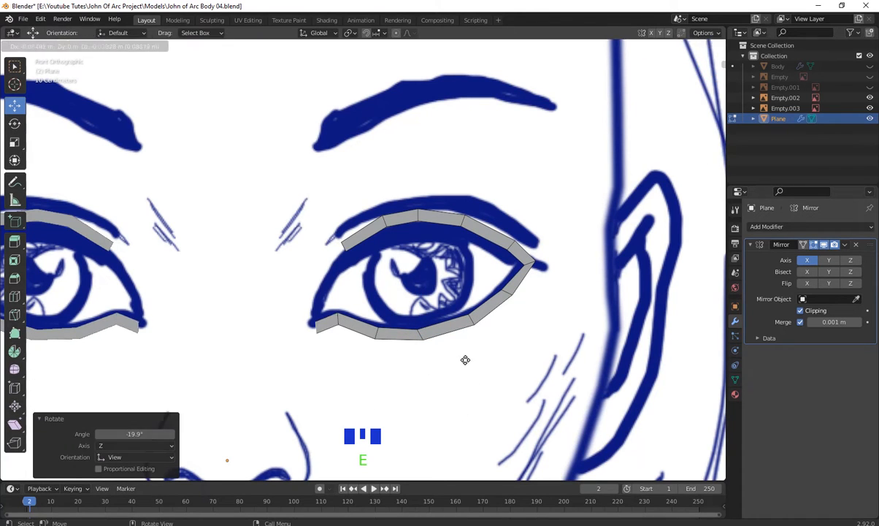
- Extrude and rotate segments up around the inner eye corner, ending with one about 0.045 m in X and 0.073 m in Z near the first face
{"action": "key", "text": "r"}
{"action": "left_click", "coordinate": [337, 383]}
{"action": "key", "text": "e"}
{"action": "key", "text": "r"}
{"action": "left_click", "coordinate": [381, 387]}
{"action": "key", "text": "e"}
{"action": "left_click", "coordinate": [396, 359]}
{"action": "key", "text": "r"}
{"action": "left_click", "coordinate": [334, 386]}
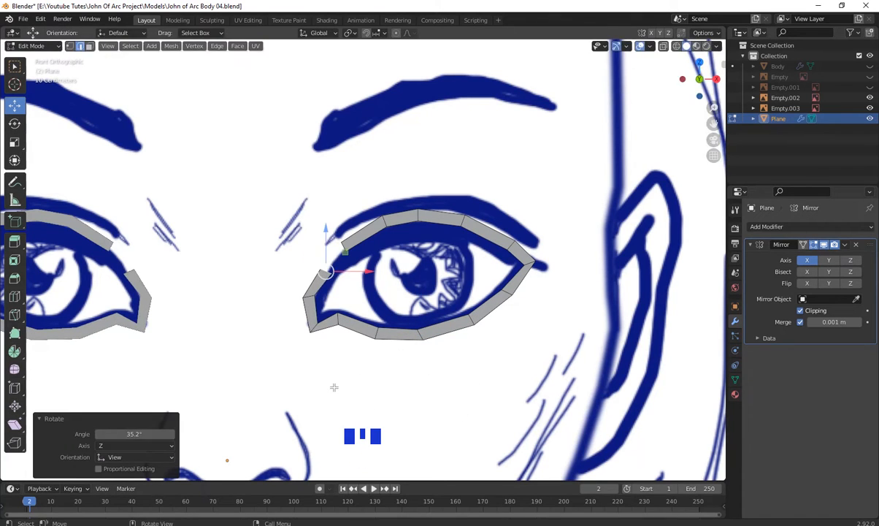
{"action": "key", "text": "e"}
{"action": "left_click", "coordinate": [347, 365]}
- Merge the two outer-side vertices at the gap between the first and last lid segments at their center
{"action": "scroll", "coordinate": [391, 332], "scroll_direction": "up", "scroll_amount": 5}
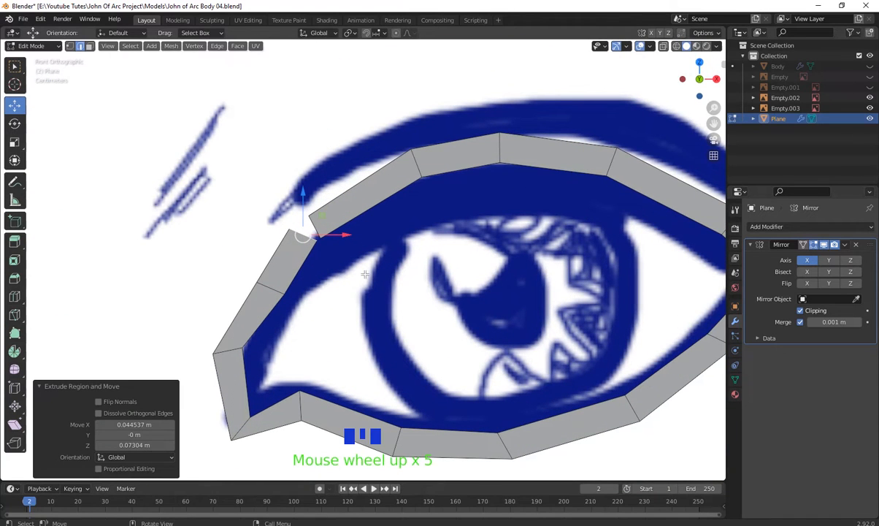
{"action": "middle_click_drag", "start_coordinate": [214, 325], "coordinate": [186, 265], "text": "shift"}
{"action": "scroll", "coordinate": [503, 190], "scroll_direction": "down", "scroll_amount": 3}
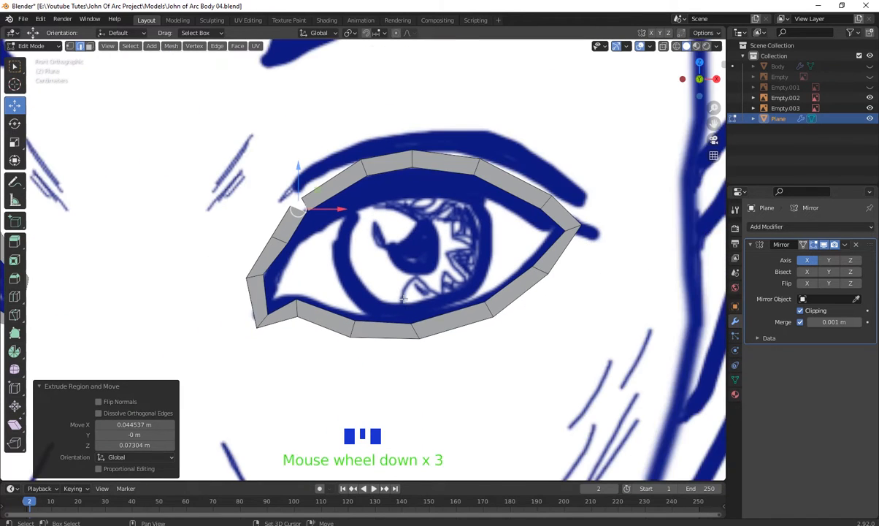
{"action": "middle_click_drag", "start_coordinate": [503, 190], "coordinate": [548, 179], "text": "shift"}
{"action": "middle_click_drag", "start_coordinate": [380, 331], "coordinate": [384, 384], "text": "shift"}
{"action": "scroll", "coordinate": [384, 383], "scroll_direction": "up", "scroll_amount": 2}
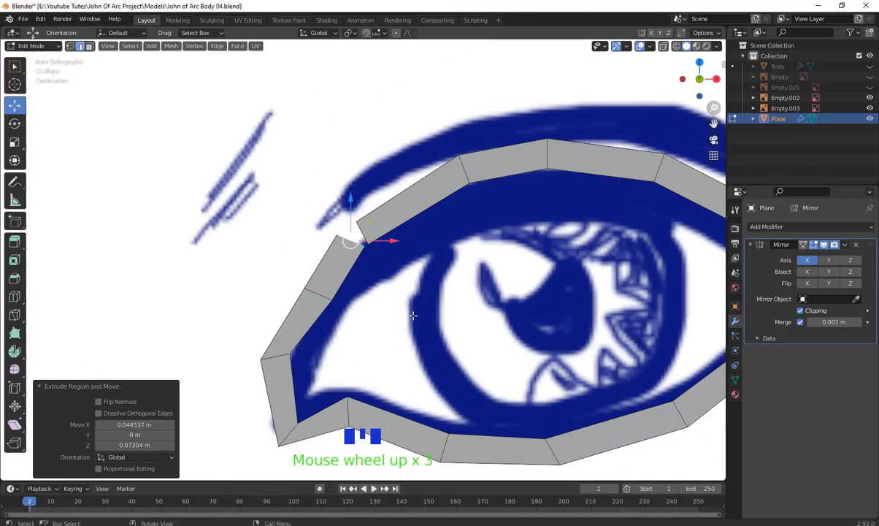
{"action": "middle_click_drag", "start_coordinate": [408, 314], "coordinate": [410, 328], "text": "shift"}
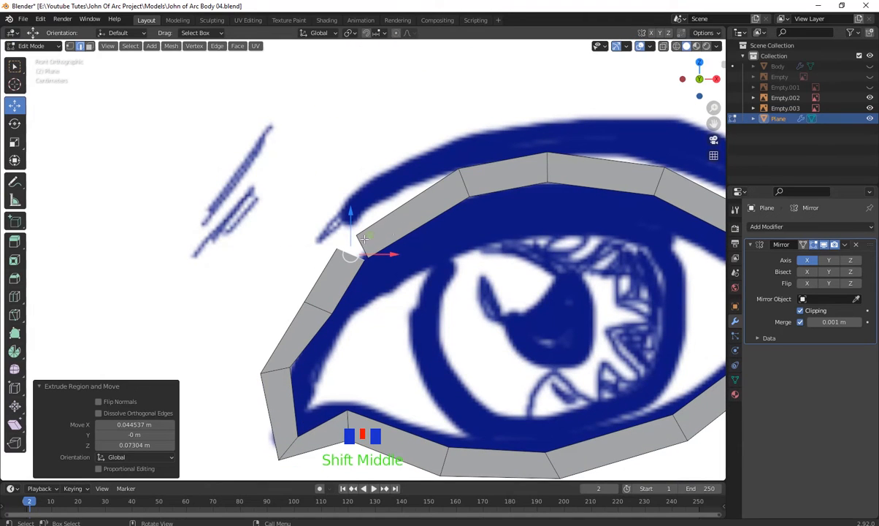
{"action": "key", "text": "1"}
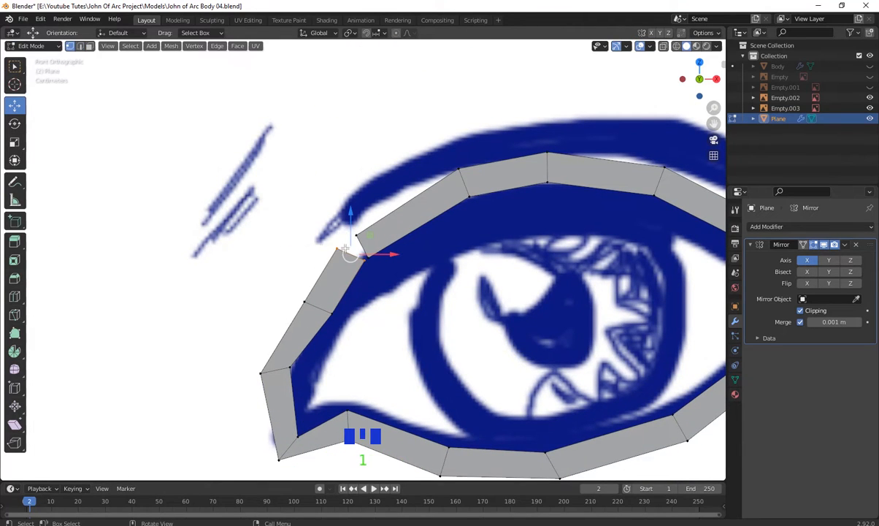
{"action": "left_click_drag", "start_coordinate": [315, 195], "coordinate": [356, 246]}
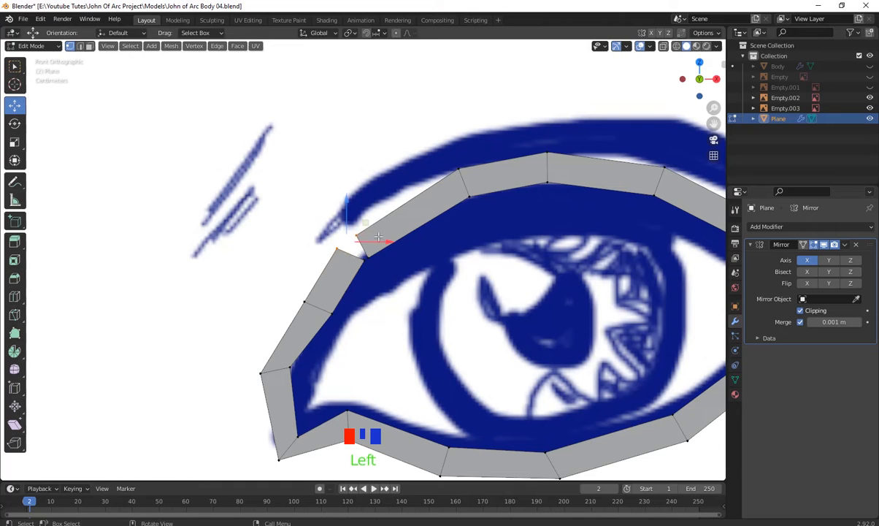
{"action": "right_click", "coordinate": [452, 204]}
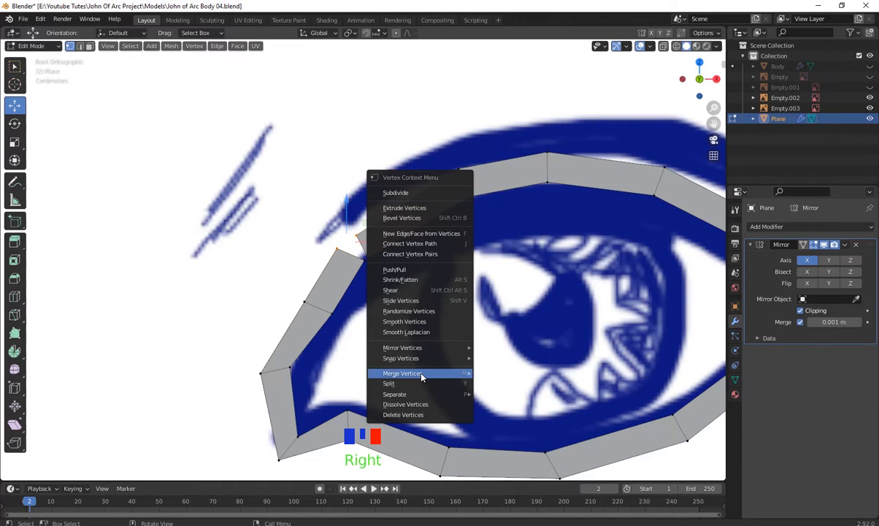
{"action": "mouse_move", "coordinate": [446, 373]}
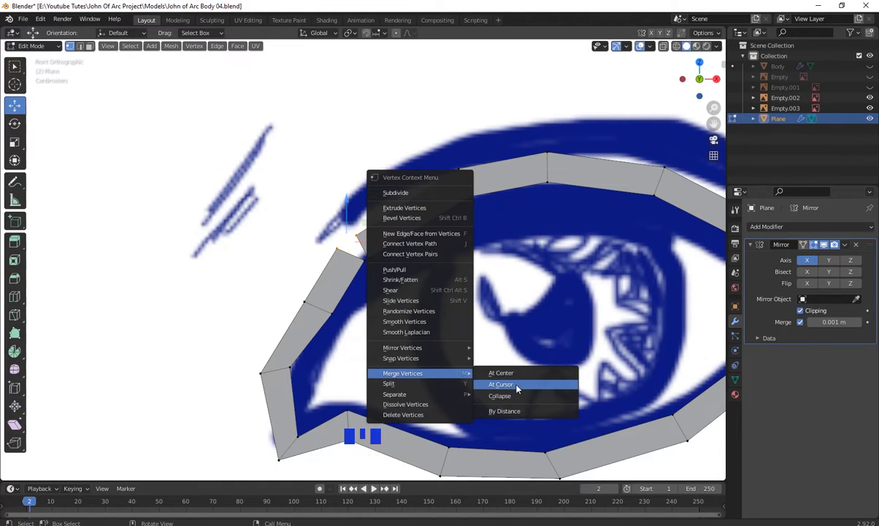
{"action": "left_click", "coordinate": [516, 377]}
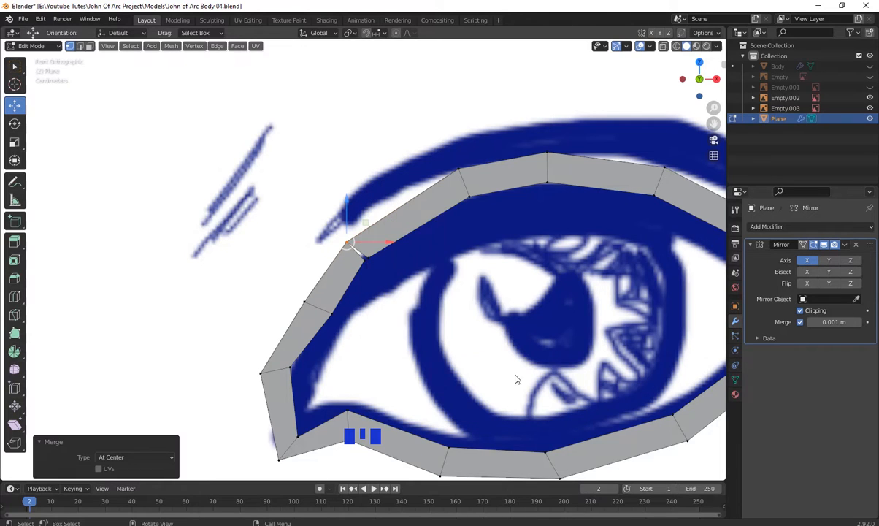
- Merge the two inner-side vertices at the remaining gap in the lid loop at their center
{"action": "left_click_drag", "start_coordinate": [386, 281], "coordinate": [355, 251]}
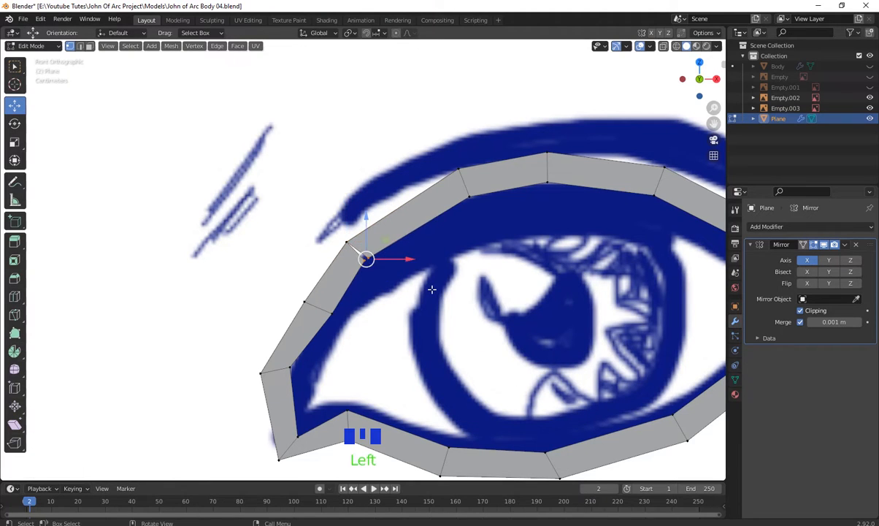
{"action": "right_click", "coordinate": [432, 290]}
{"action": "mouse_move", "coordinate": [402, 289]}
{"action": "left_click", "coordinate": [482, 286]}
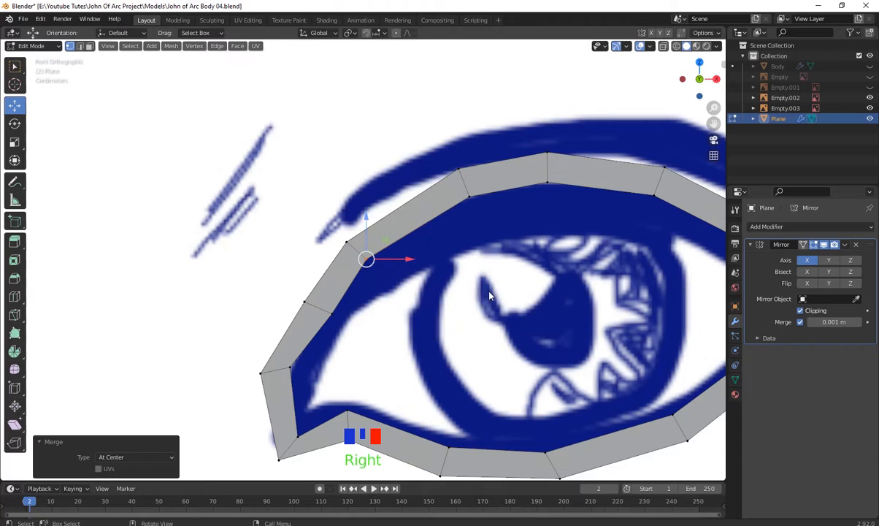
- Adjust the two upper-lid edges nearest the inner corner, moving the merged edge about 0.018 m in X and -0.013 m in Z
{"action": "scroll", "coordinate": [407, 302], "scroll_direction": "down", "scroll_amount": 2}
{"action": "scroll", "coordinate": [407, 303], "scroll_direction": "down", "scroll_amount": 2}
{"action": "scroll", "coordinate": [348, 350], "scroll_direction": "up", "scroll_amount": 6}
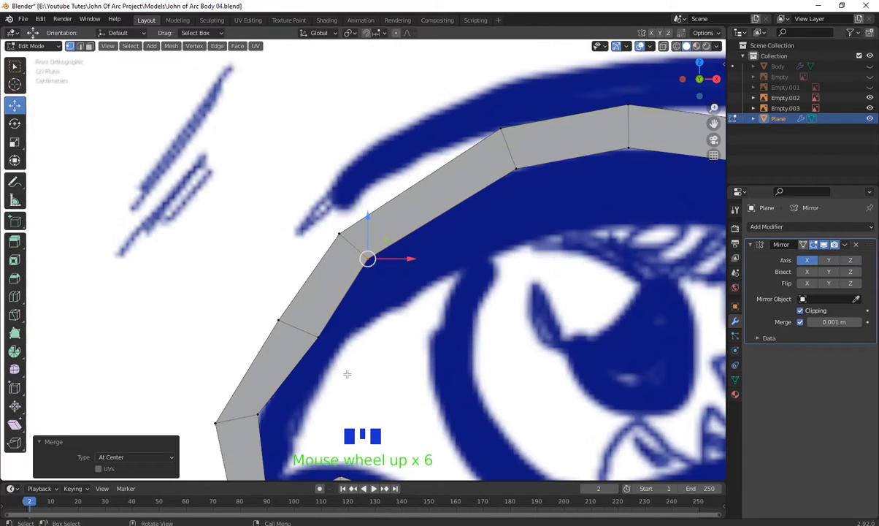
{"action": "left_click_drag", "start_coordinate": [345, 373], "coordinate": [309, 330]}
{"action": "left_click_drag", "start_coordinate": [240, 305], "coordinate": [343, 362]}
{"action": "left_click_drag", "start_coordinate": [294, 328], "coordinate": [295, 323]}
{"action": "left_click_drag", "start_coordinate": [392, 281], "coordinate": [306, 209]}
{"action": "left_click_drag", "start_coordinate": [354, 239], "coordinate": [373, 252]}
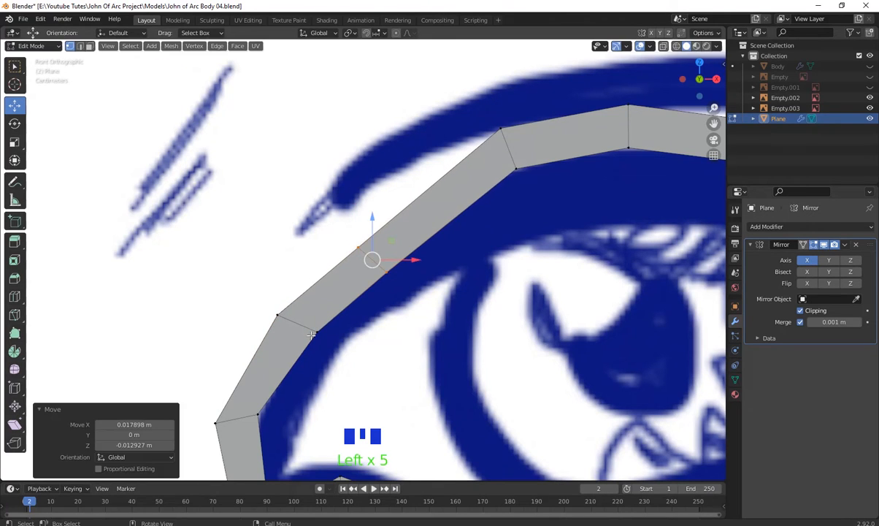
- Move the lid edge below the merged one about 0.018 m in X and -0.003 m in Z
{"action": "left_click_drag", "start_coordinate": [327, 341], "coordinate": [266, 299]}
{"action": "left_click", "coordinate": [299, 326]}
{"action": "left_click_drag", "start_coordinate": [341, 336], "coordinate": [273, 287]}
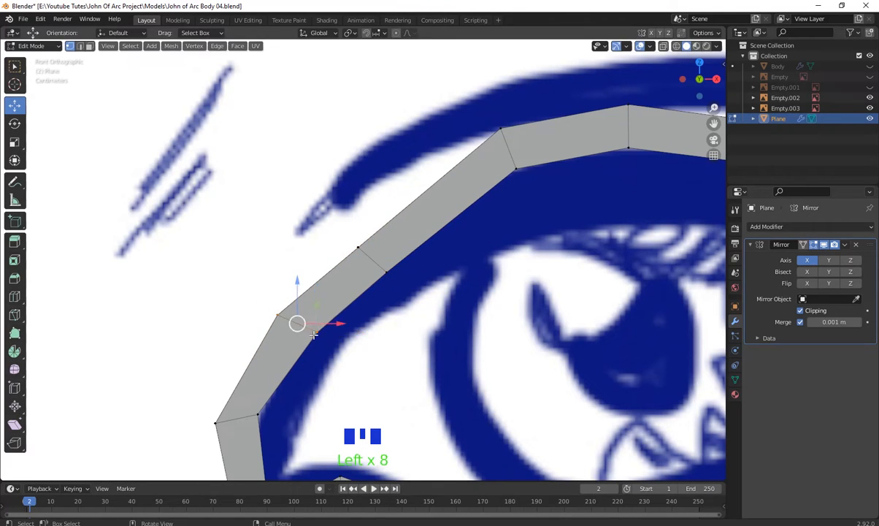
{"action": "key", "text": "g"}
{"action": "left_click", "coordinate": [333, 342]}
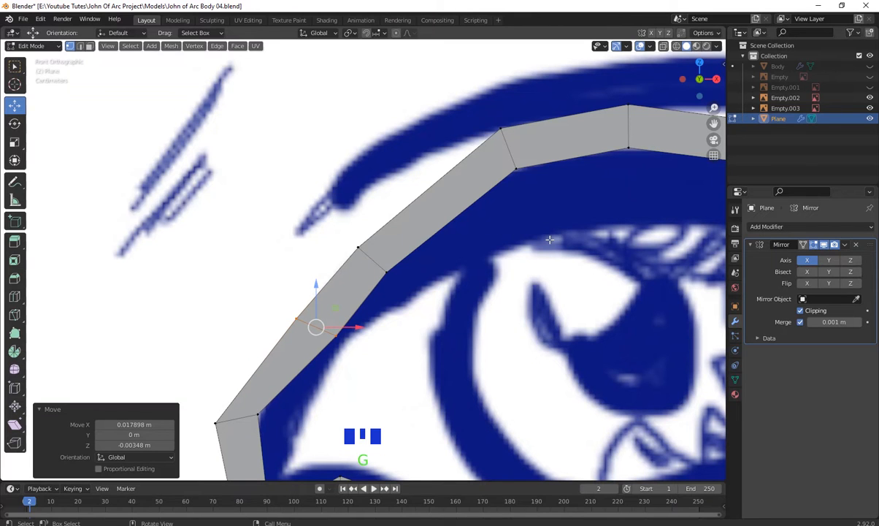
- Lower the upper lid's peak edge and its inner neighbor onto the reference line, moving the neighbor about 0.007 m in X and -0.031 m in Z
{"action": "left_click_drag", "start_coordinate": [550, 239], "coordinate": [465, 116]}
{"action": "key", "text": "g"}
{"action": "left_click", "coordinate": [480, 171]}
{"action": "scroll", "coordinate": [506, 257], "scroll_direction": "down", "scroll_amount": 3}
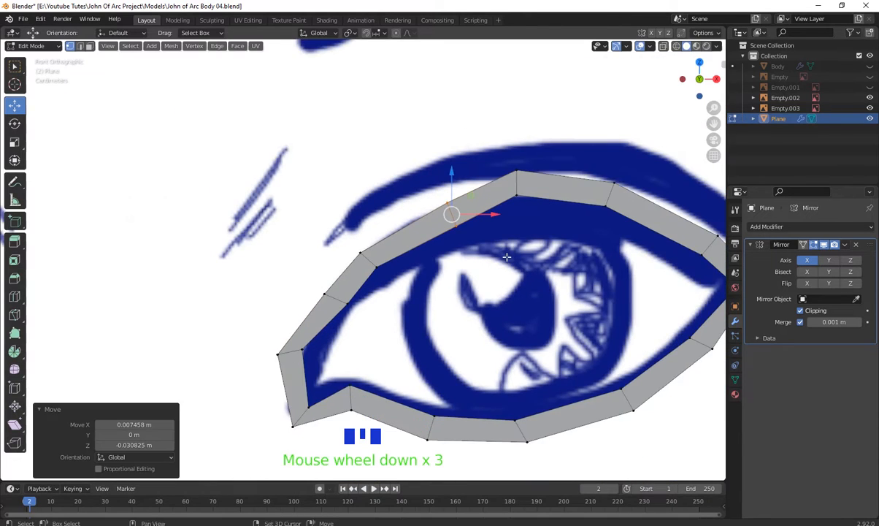
{"action": "middle_click_drag", "start_coordinate": [506, 257], "coordinate": [407, 263], "text": "shift"}
{"action": "mouse_move", "coordinate": [362, 144]}
{"action": "left_mouse_down"}
{"action": "mouse_move", "coordinate": [427, 235]}
{"action": "mouse_move", "coordinate": [412, 210]}
{"action": "left_mouse_up"}
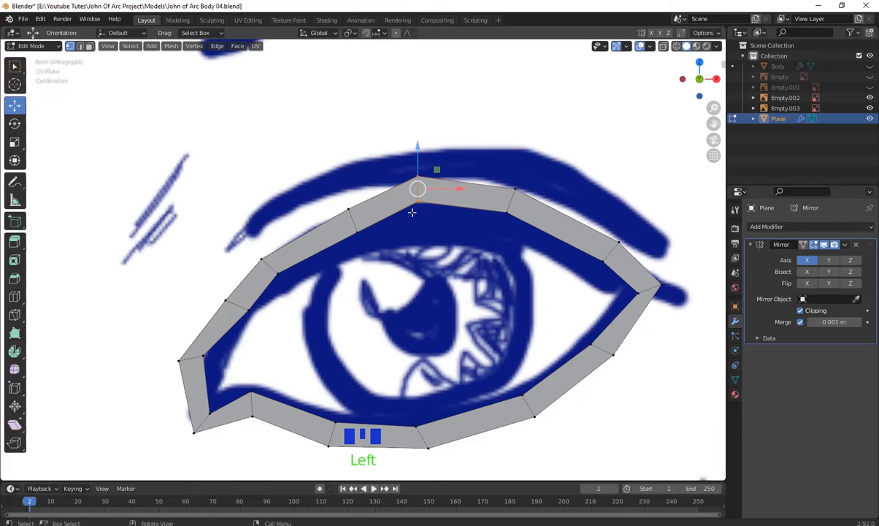
{"action": "key", "text": "g"}
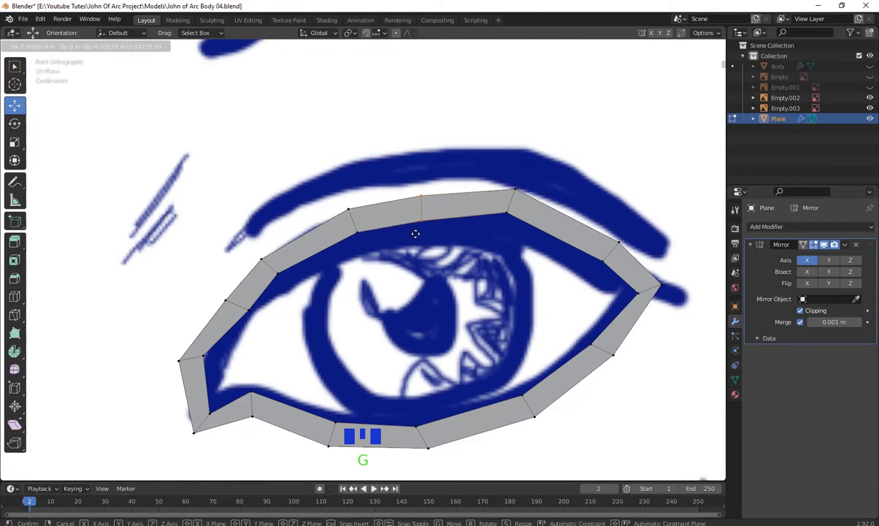
{"action": "left_click", "coordinate": [416, 236]}
- Lower the two upper-lid edges between the peak and the outer corner onto the reference lid line
{"action": "left_click_drag", "start_coordinate": [537, 240], "coordinate": [485, 193]}
{"action": "key", "text": "g"}
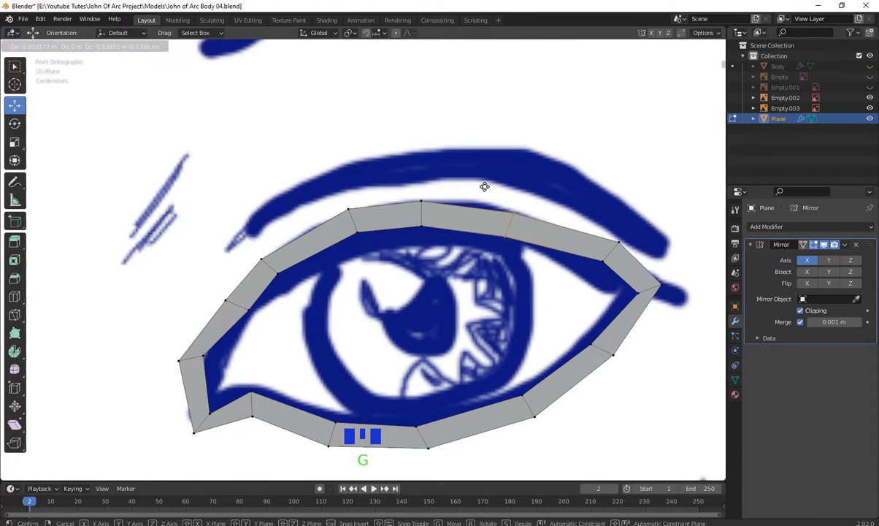
{"action": "left_click", "coordinate": [484, 188]}
{"action": "left_click_drag", "start_coordinate": [628, 255], "coordinate": [510, 186]}
{"action": "key", "text": "g"}
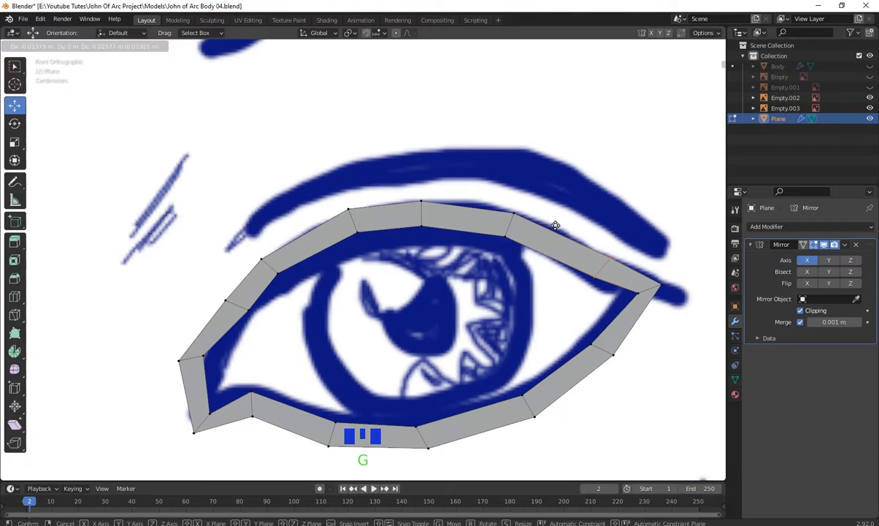
{"action": "left_click", "coordinate": [553, 225]}
- Pull the outer corner edge inward, and move the adjacent lower-lid edge about -0.009 m in X and 0.009 m in Z
{"action": "left_click_drag", "start_coordinate": [699, 328], "coordinate": [627, 264]}
{"action": "key", "text": "g"}
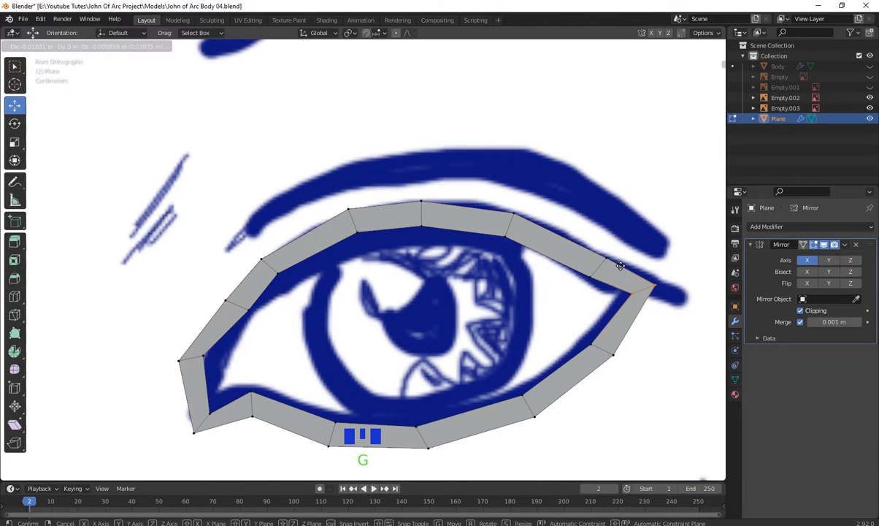
{"action": "left_click", "coordinate": [613, 262]}
{"action": "left_click_drag", "start_coordinate": [639, 406], "coordinate": [570, 330]}
{"action": "key", "text": "g"}
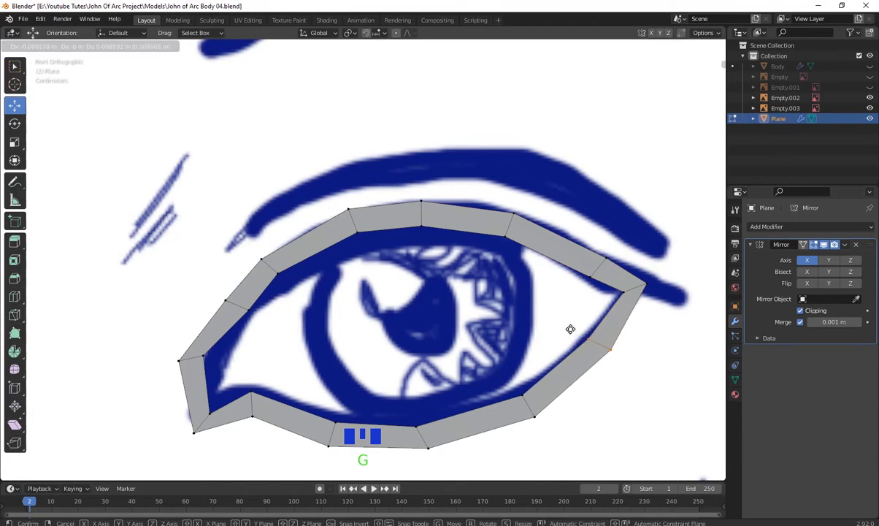
{"action": "left_click", "coordinate": [572, 332]}
- Even out three upper-lid edges along the reference, moving the one nearest the outer corner about -0.024 m in X and 0.016 m in Z
{"action": "left_click", "coordinate": [605, 257]}
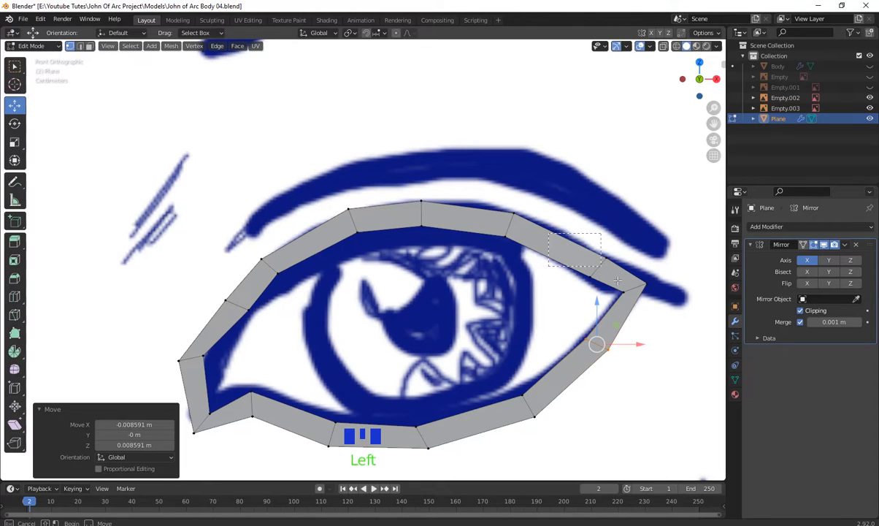
{"action": "key", "text": "g"}
{"action": "left_click", "coordinate": [605, 271]}
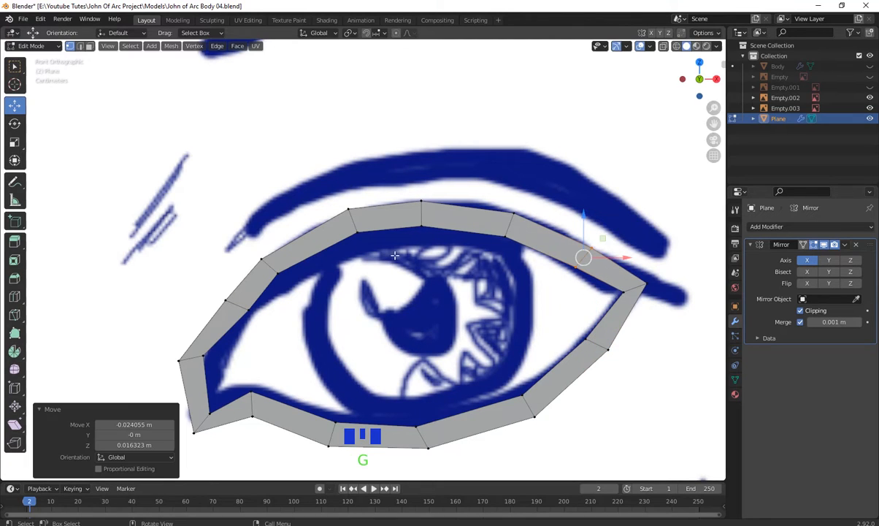
{"action": "left_click", "coordinate": [262, 259]}
{"action": "key", "text": "g"}
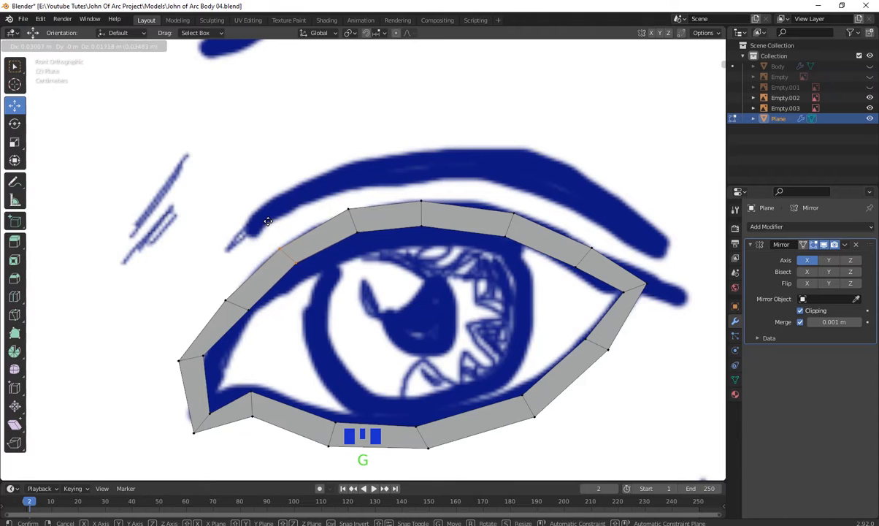
{"action": "left_click", "coordinate": [268, 220]}
{"action": "left_click", "coordinate": [421, 202]}
{"action": "key", "text": "g"}
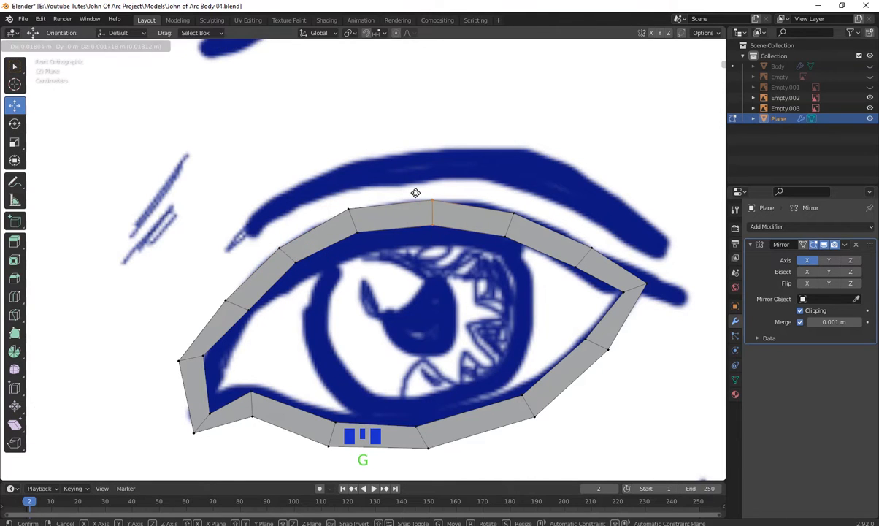
{"action": "left_click", "coordinate": [432, 211]}
- Narrow the inner side of the loop and move the edge above the inner corner in toward the eye
{"action": "left_click", "coordinate": [247, 308]}
{"action": "key", "text": "g"}
{"action": "left_click", "coordinate": [225, 310]}
{"action": "left_click", "coordinate": [179, 361]}
{"action": "key", "text": "g"}
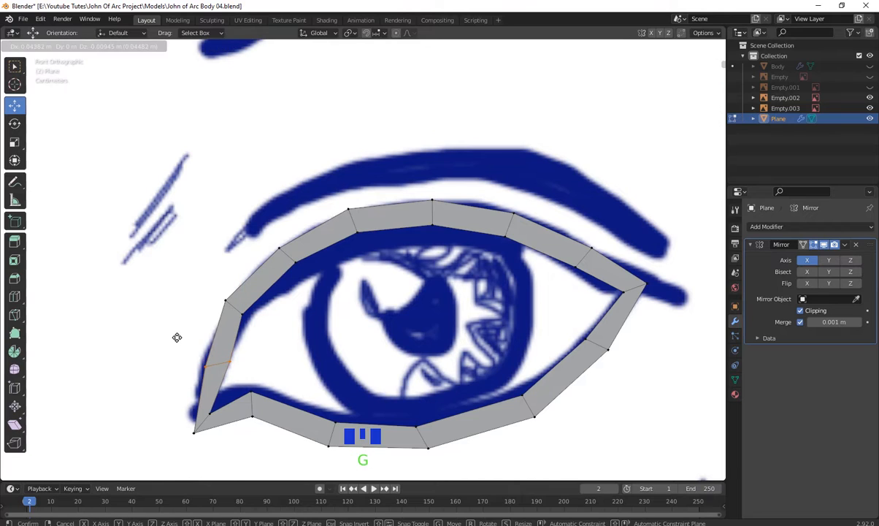
{"action": "left_click", "coordinate": [217, 371]}
- Reposition the inner and outer vertices of the edge just above the inner eye corner to follow the reference
{"action": "left_click_drag", "start_coordinate": [232, 376], "coordinate": [216, 349]}
{"action": "key", "text": "g"}
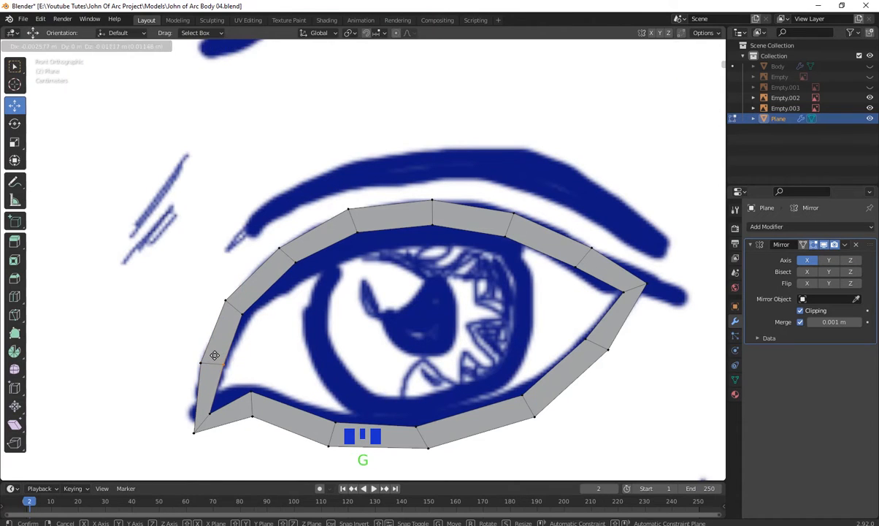
{"action": "left_click", "coordinate": [215, 356]}
{"action": "left_click_drag", "start_coordinate": [179, 388], "coordinate": [200, 357]}
{"action": "key", "text": "g"}
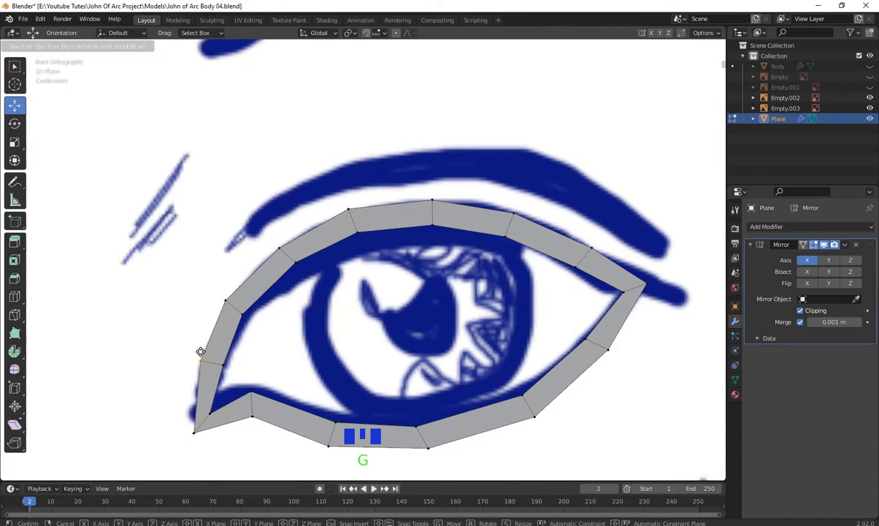
{"action": "left_click", "coordinate": [199, 355]}
- Move the inner corner edge onto the reference tear duct and pull its tip vertex about -0.016 m in X
{"action": "left_click_drag", "start_coordinate": [226, 453], "coordinate": [168, 395]}
{"action": "key", "text": "g"}
{"action": "left_click", "coordinate": [171, 389]}
{"action": "key", "text": "g"}
{"action": "left_click", "coordinate": [171, 419]}
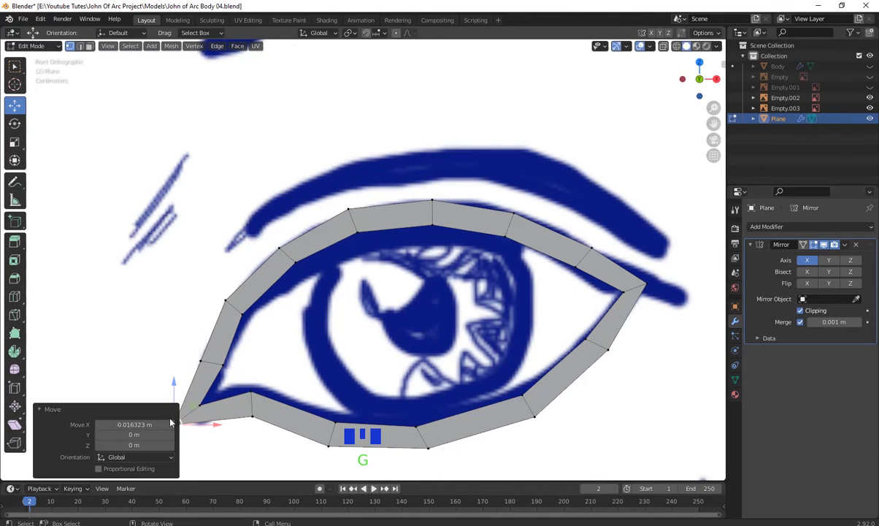
- Shift the two lower-lid edges nearest the inner corner toward it, moving the first about -0.009 m in X and -0.004 m in Z
{"action": "left_click_drag", "start_coordinate": [261, 428], "coordinate": [236, 377]}
{"action": "key", "text": "g"}
{"action": "left_click", "coordinate": [231, 379]}
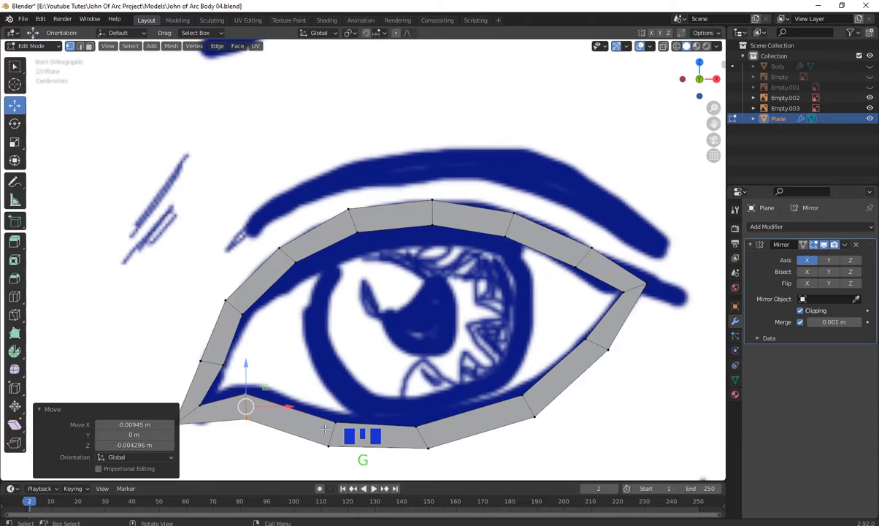
{"action": "left_click_drag", "start_coordinate": [348, 457], "coordinate": [315, 409]}
{"action": "key", "text": "g"}
{"action": "left_click", "coordinate": [298, 402]}
- Adjust the bottom vertex and outer lower-lid edges to the reference, moving the edge below the outer corner about -0.002 m in X and -0.009 m in Z
{"action": "left_click_drag", "start_coordinate": [453, 461], "coordinate": [411, 440]}
{"action": "key", "text": "g"}
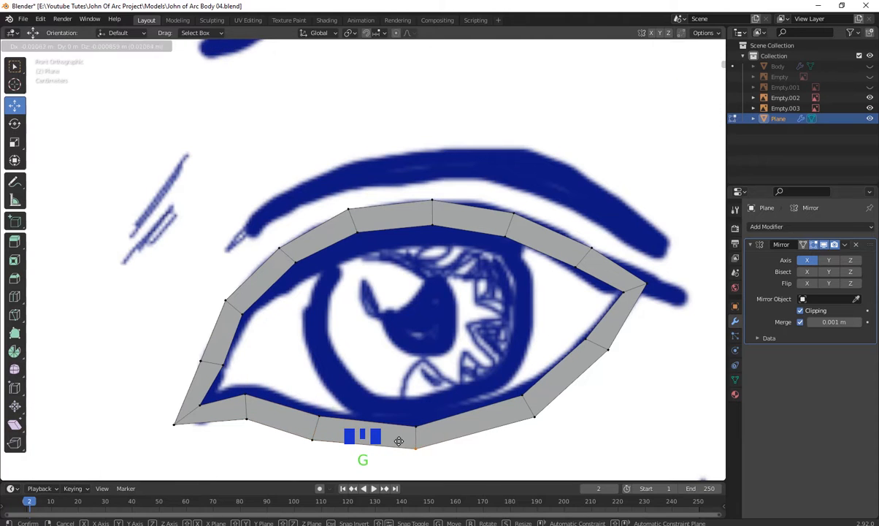
{"action": "left_click", "coordinate": [401, 443]}
{"action": "left_click_drag", "start_coordinate": [579, 453], "coordinate": [505, 390]}
{"action": "key", "text": "g"}
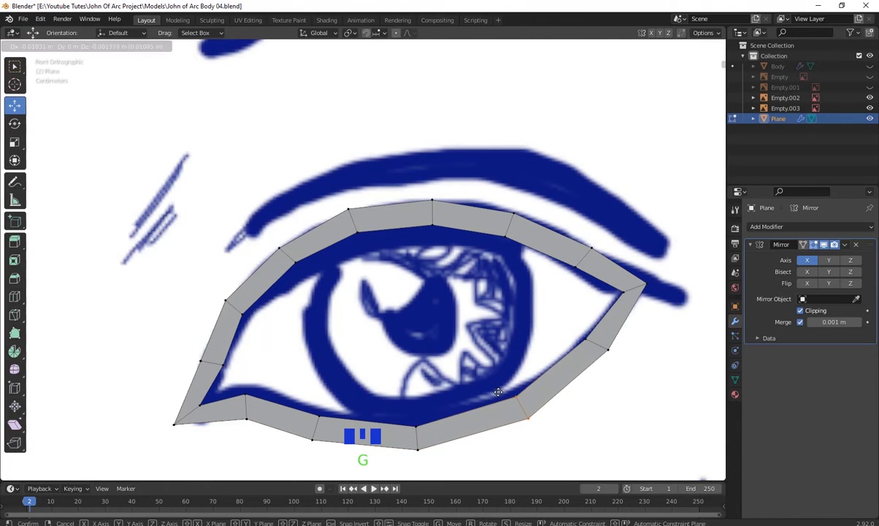
{"action": "left_click", "coordinate": [498, 392]}
{"action": "left_click", "coordinate": [594, 342]}
{"action": "key", "text": "g"}
{"action": "left_click", "coordinate": [569, 340]}
- Move the eye's outer corner edge about -0.244 m in Y in the right side view to match the profile reference
{"action": "scroll", "coordinate": [542, 346], "scroll_direction": "down", "scroll_amount": 3}
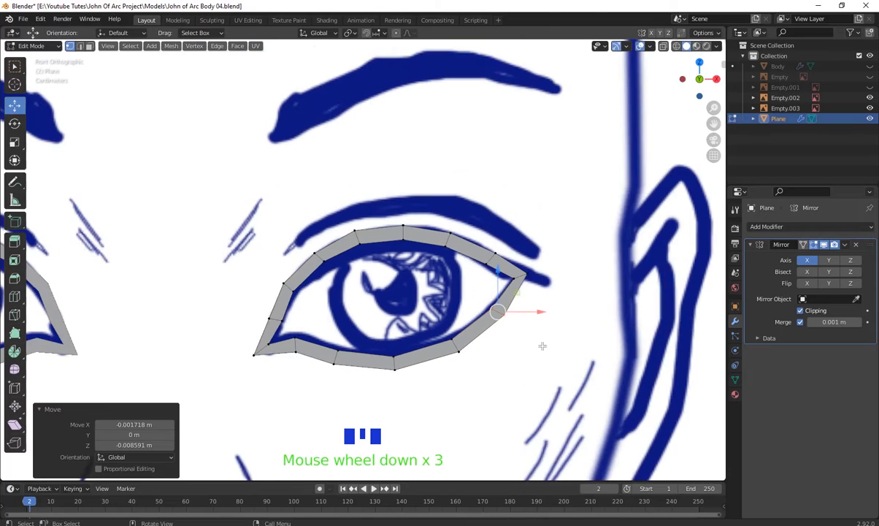
{"action": "scroll", "coordinate": [427, 382], "scroll_direction": "down", "scroll_amount": 2}
{"action": "scroll", "coordinate": [376, 337], "scroll_direction": "down", "scroll_amount": 2}
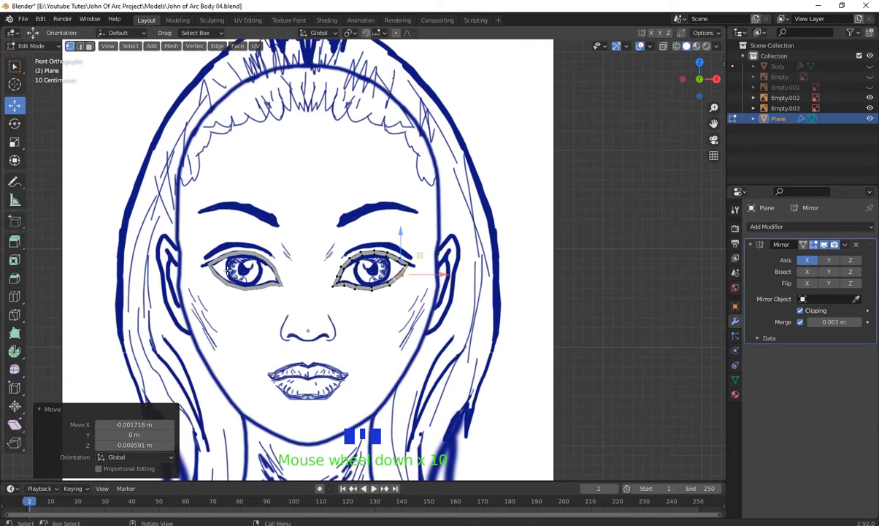
{"action": "scroll", "coordinate": [445, 285], "scroll_direction": "up", "scroll_amount": 4}
{"action": "scroll", "coordinate": [446, 286], "scroll_direction": "down", "scroll_amount": 1}
{"action": "scroll", "coordinate": [540, 304], "scroll_direction": "up", "scroll_amount": 6}
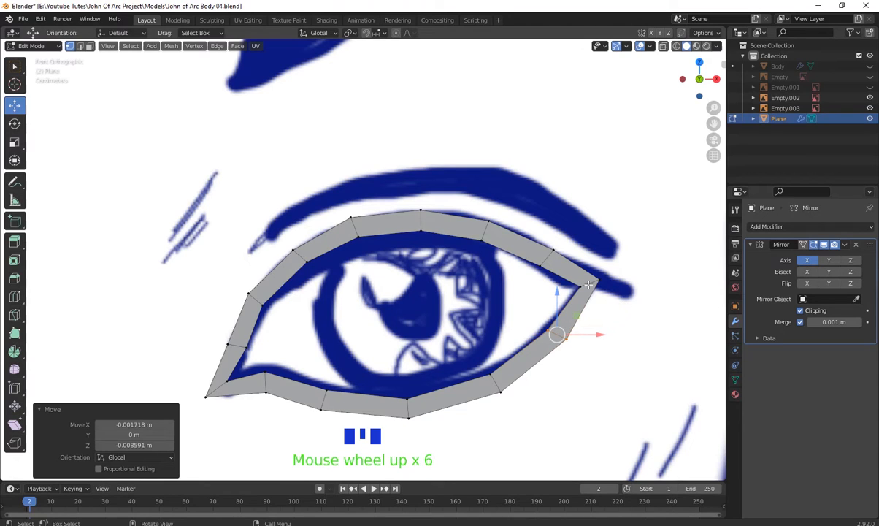
{"action": "key", "text": "1"}
{"action": "left_click", "coordinate": [590, 283]}
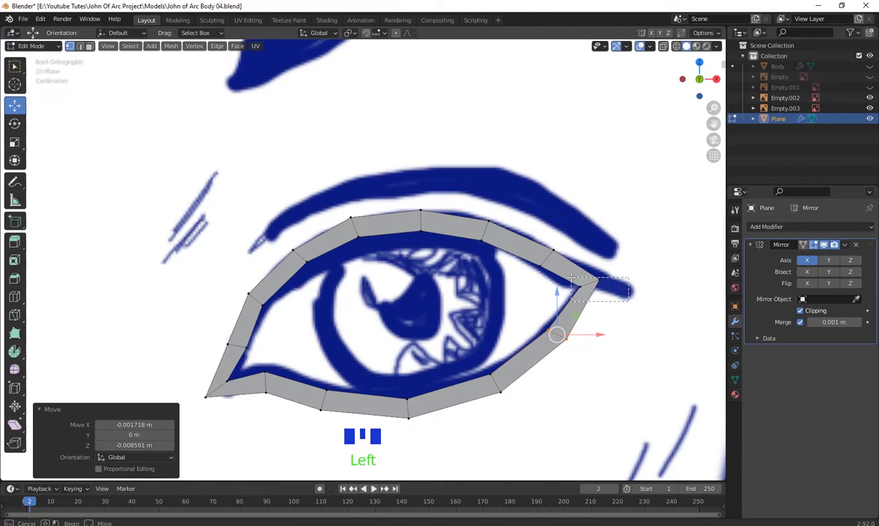
{"action": "scroll", "coordinate": [595, 317], "scroll_direction": "down", "scroll_amount": 7}
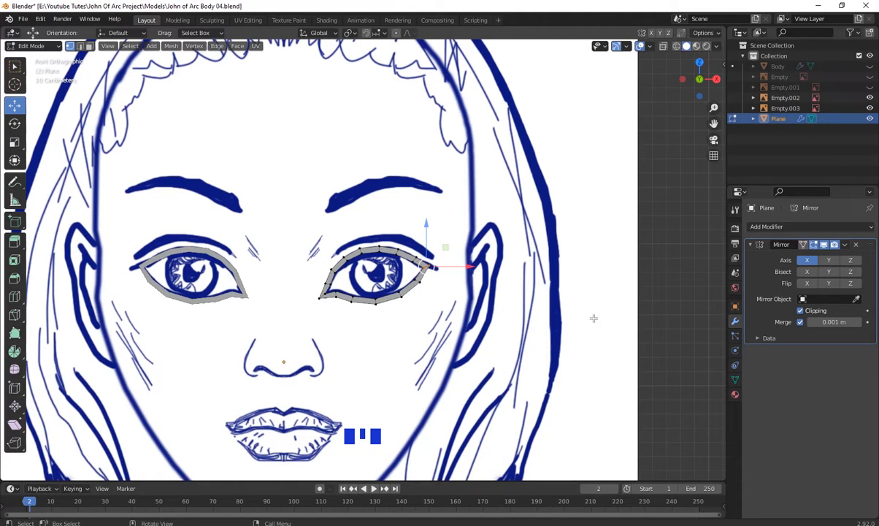
{"action": "key", "text": "KP_3"}
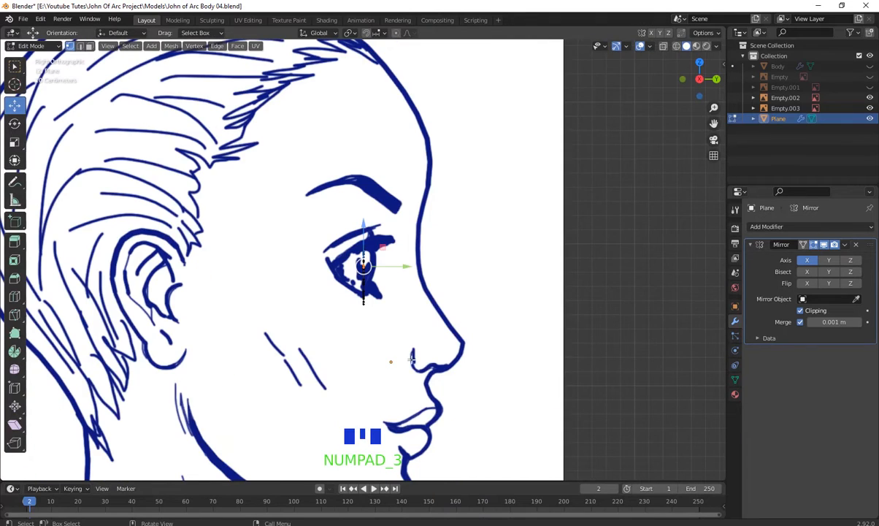
{"action": "scroll", "coordinate": [380, 280], "scroll_direction": "up", "scroll_amount": 2}
{"action": "left_click_drag", "start_coordinate": [406, 270], "coordinate": [406, 270]}
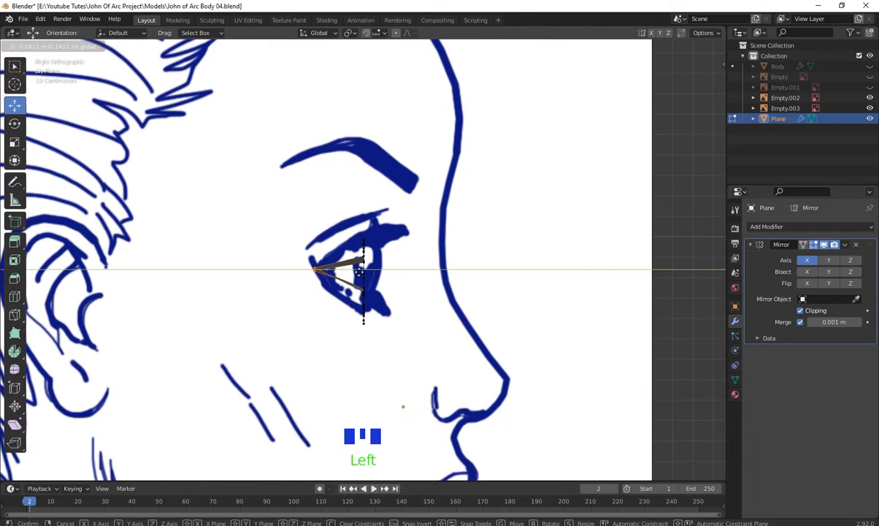
{"action": "left_click_drag", "start_coordinate": [359, 272], "coordinate": [358, 272]}
{"action": "scroll", "coordinate": [489, 343], "scroll_direction": "down", "scroll_amount": 7}
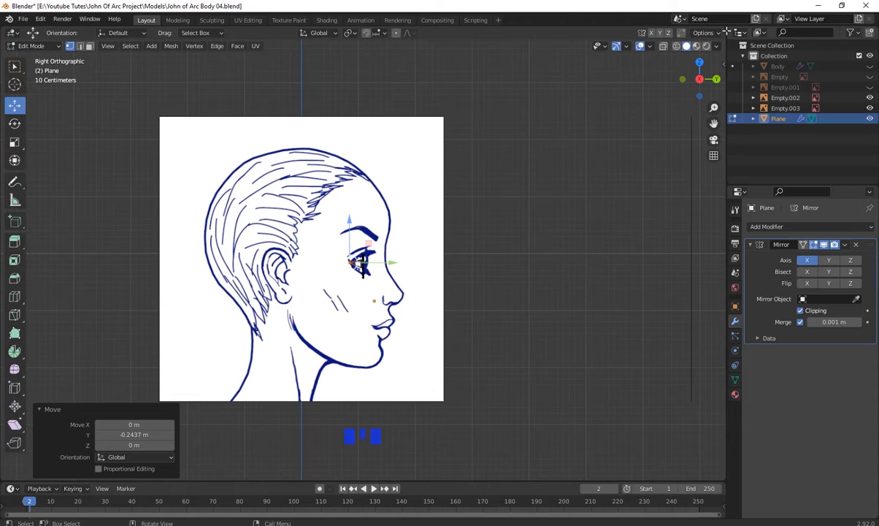
- Split the 3D viewport into two side-by-side views, one showing the right side and the other the front
{"action": "left_click_drag", "start_coordinate": [721, 36], "coordinate": [708, 37]}
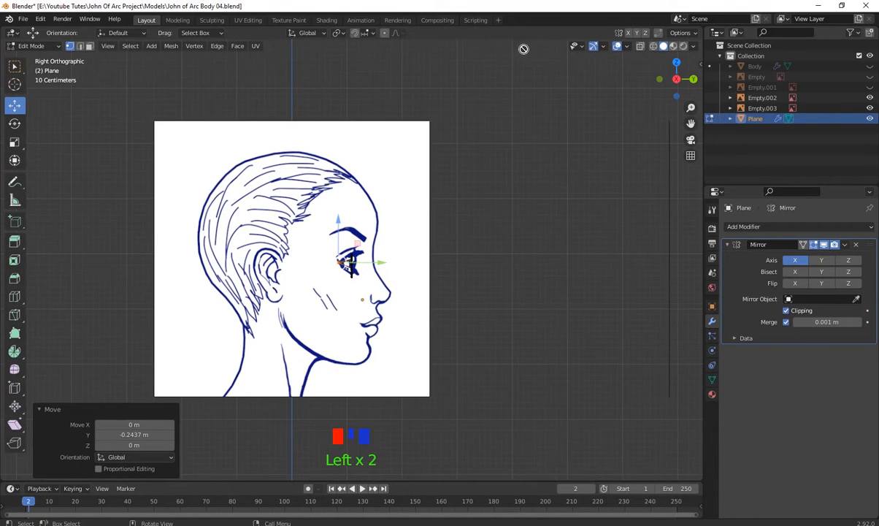
{"action": "left_click_drag", "start_coordinate": [701, 32], "coordinate": [315, 89]}
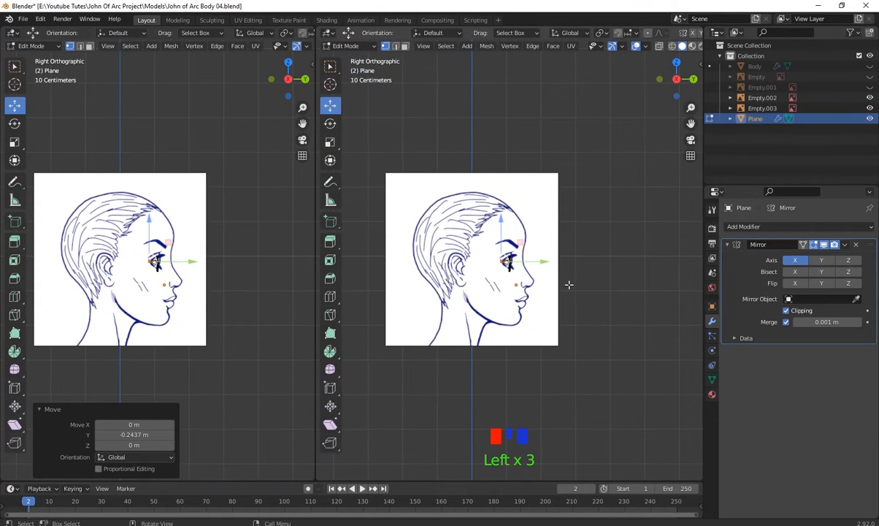
{"action": "scroll", "coordinate": [569, 284], "scroll_direction": "up", "scroll_amount": 2}
{"action": "scroll", "coordinate": [569, 285], "scroll_direction": "down", "scroll_amount": 2}
{"action": "key", "text": "KP_1"}
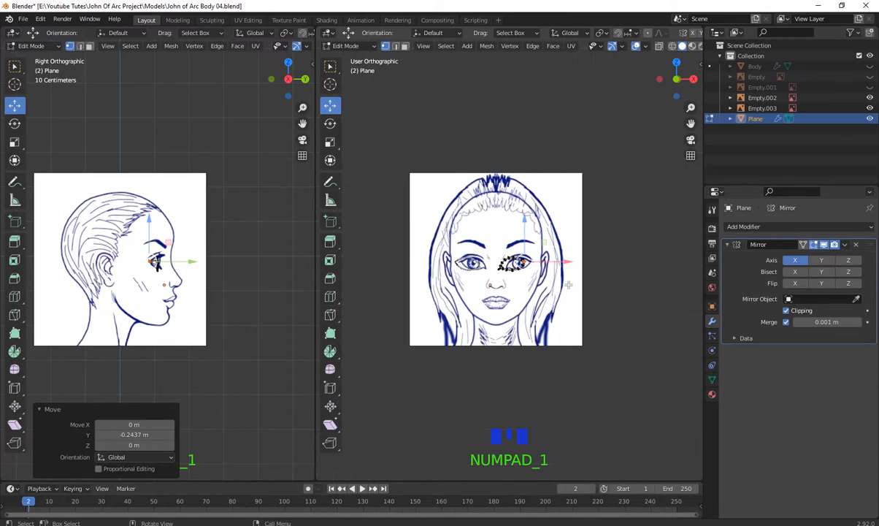
- Select the eye's inner corner vertices in the front view and move them about -0.172 m in Y to match the side profile reference
{"action": "scroll", "coordinate": [521, 297], "scroll_direction": "up", "scroll_amount": 5}
{"action": "middle_click_drag", "start_coordinate": [521, 297], "coordinate": [540, 319], "text": "shift"}
{"action": "scroll", "coordinate": [546, 282], "scroll_direction": "up", "scroll_amount": 4}
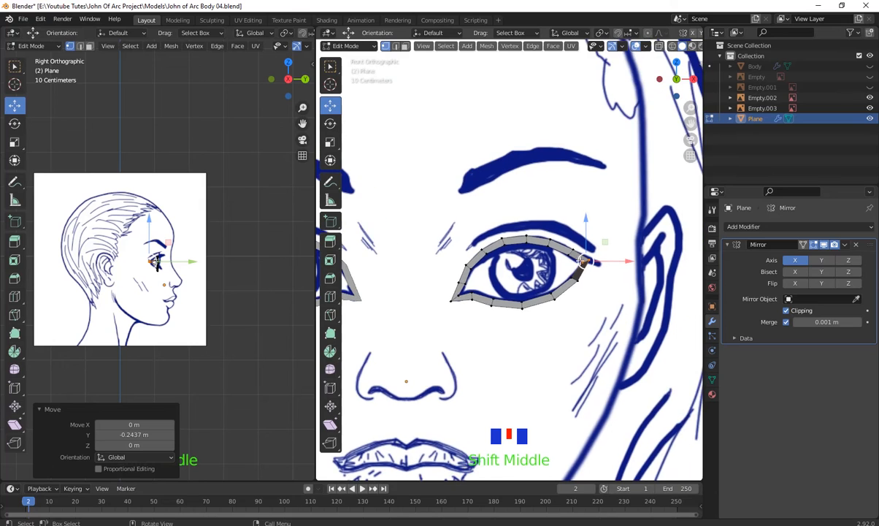
{"action": "scroll", "coordinate": [186, 254], "scroll_direction": "up", "scroll_amount": 6}
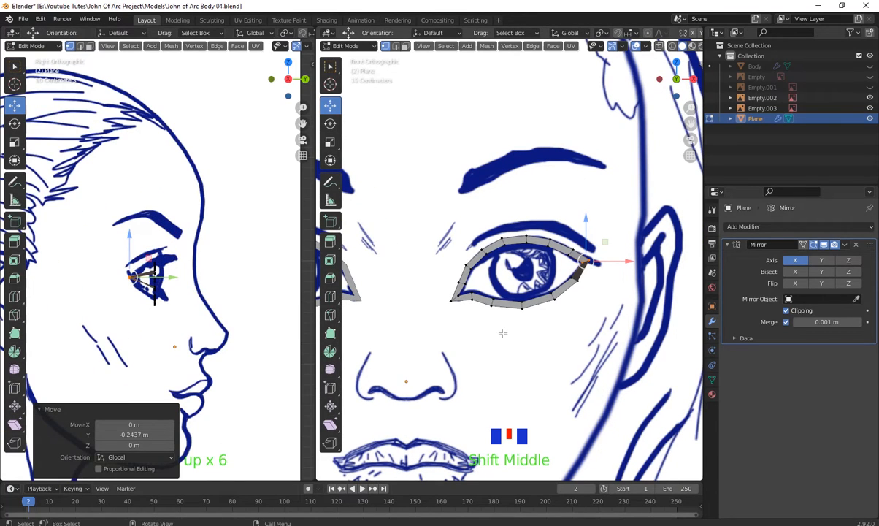
{"action": "middle_click_drag", "start_coordinate": [440, 301], "coordinate": [468, 292], "text": "shift"}
{"action": "key", "text": "b"}
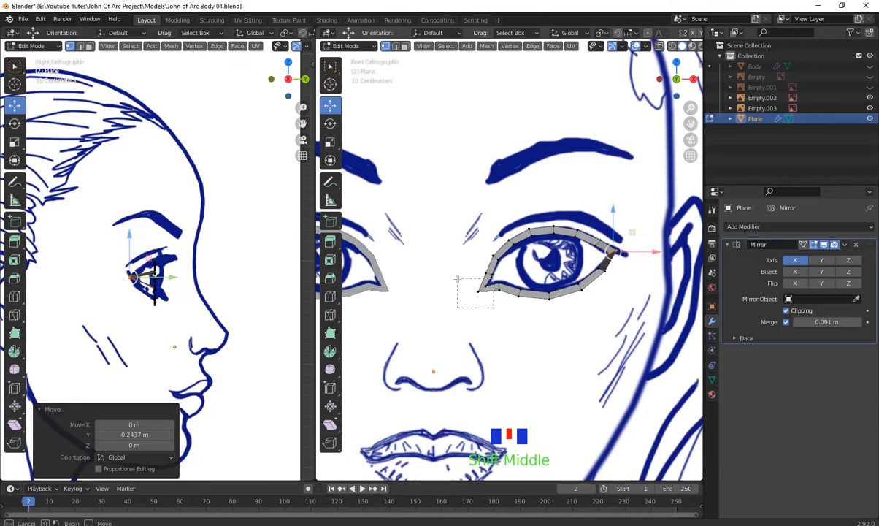
{"action": "left_click_drag", "start_coordinate": [458, 278], "coordinate": [458, 278]}
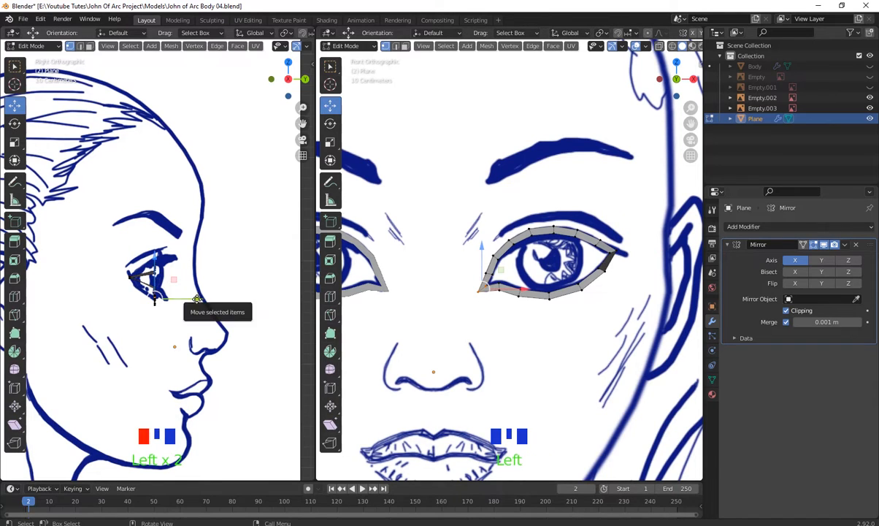
{"action": "left_click_drag", "start_coordinate": [199, 298], "coordinate": [175, 298]}
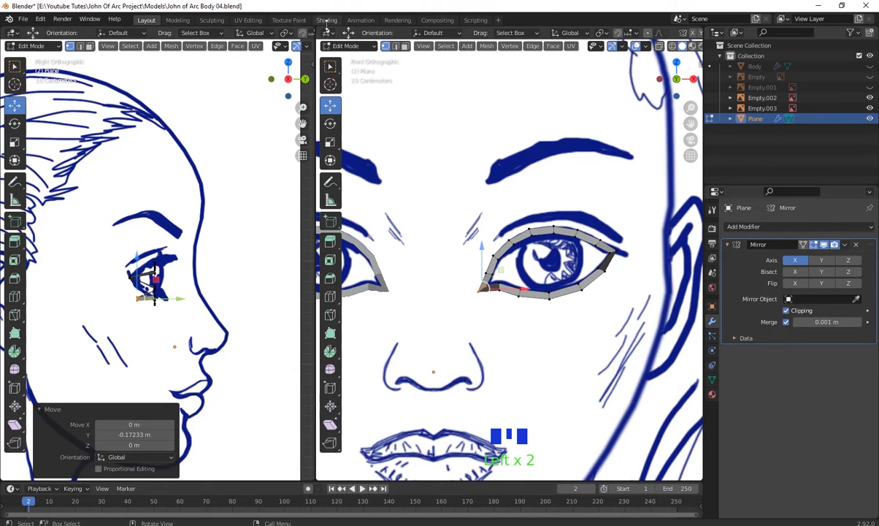
- Widen the front viewport until it fills nearly the whole modelling area
{"action": "left_click_drag", "start_coordinate": [326, 22], "coordinate": [327, 22]}
{"action": "left_click_drag", "start_coordinate": [319, 100], "coordinate": [319, 100]}
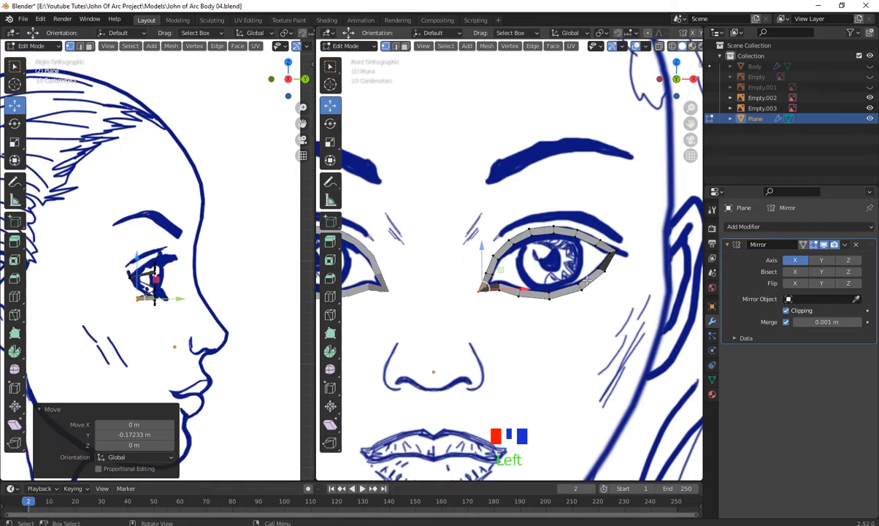
{"action": "scroll", "coordinate": [585, 282], "scroll_direction": "down", "scroll_amount": 7}
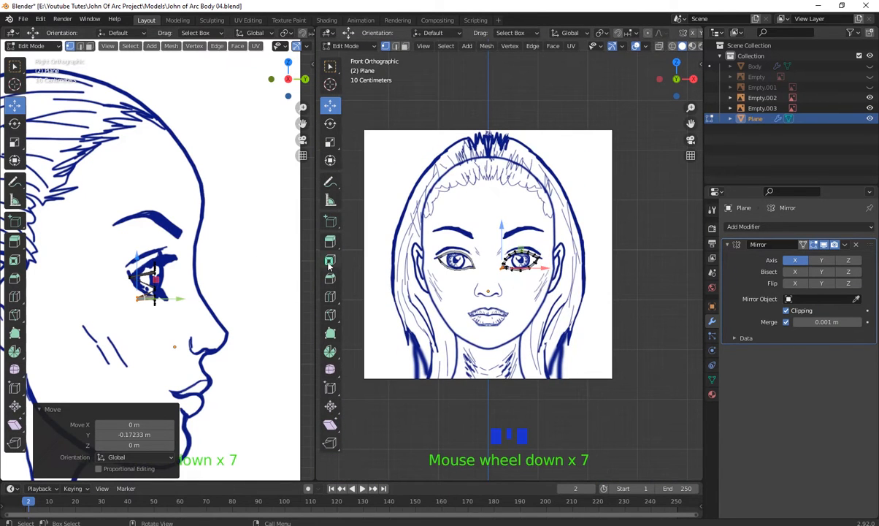
{"action": "left_click_drag", "start_coordinate": [318, 266], "coordinate": [18, 266]}
- Pull the upper- and lower-lid edges next to the eye's outer corner back along Y to begin curving the loop
{"action": "middle_click_drag", "start_coordinate": [398, 280], "coordinate": [503, 291]}
{"action": "scroll", "coordinate": [422, 290], "scroll_direction": "up", "scroll_amount": 4}
{"action": "middle_click_drag", "start_coordinate": [422, 290], "coordinate": [235, 251]}
{"action": "scroll", "coordinate": [420, 328], "scroll_direction": "down", "scroll_amount": 1}
{"action": "scroll", "coordinate": [420, 324], "scroll_direction": "up", "scroll_amount": 3}
{"action": "middle_click_drag", "start_coordinate": [329, 311], "coordinate": [214, 232]}
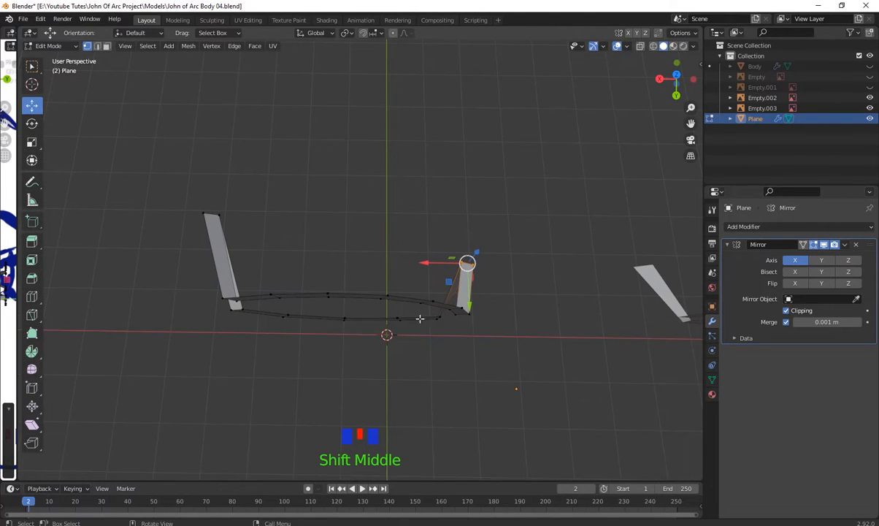
{"action": "middle_click_drag", "start_coordinate": [337, 329], "coordinate": [416, 273]}
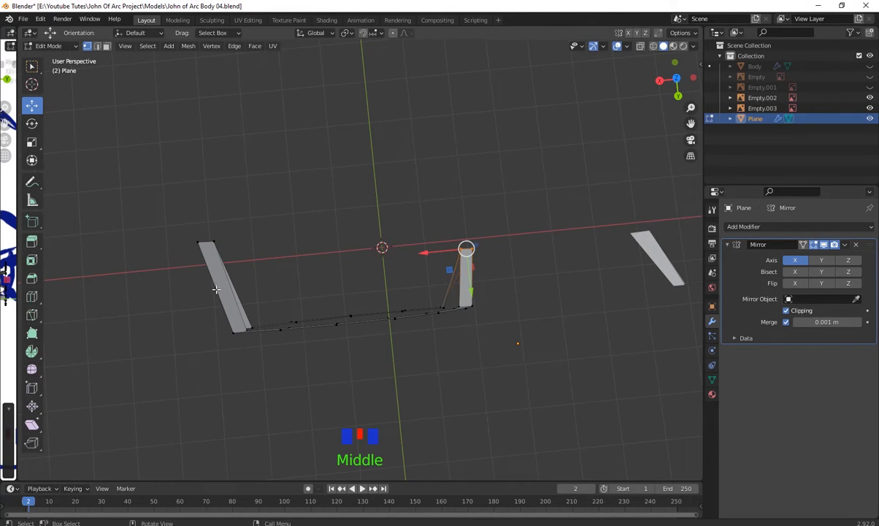
{"action": "middle_click_drag", "start_coordinate": [470, 252], "coordinate": [316, 411]}
{"action": "left_click_drag", "start_coordinate": [316, 412], "coordinate": [257, 314]}
{"action": "middle_click_drag", "start_coordinate": [257, 314], "coordinate": [352, 402]}
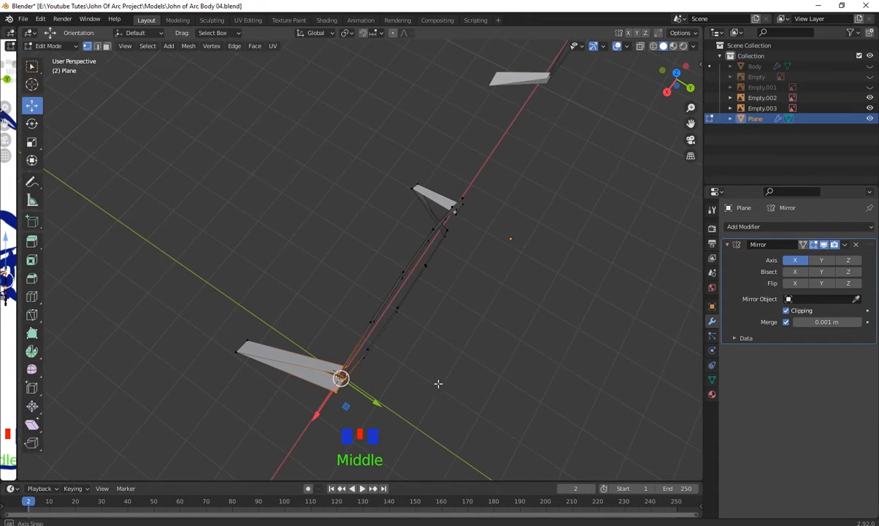
{"action": "middle_click_drag", "start_coordinate": [437, 382], "coordinate": [426, 395]}
{"action": "left_click_drag", "start_coordinate": [395, 376], "coordinate": [336, 375]}
- Move the second pair of lid edges inward from the outer corner about -0.035 m in Y
{"action": "middle_click_drag", "start_coordinate": [369, 398], "coordinate": [322, 417]}
{"action": "left_click_drag", "start_coordinate": [322, 369], "coordinate": [285, 294]}
{"action": "left_click_drag", "start_coordinate": [299, 357], "coordinate": [313, 363]}
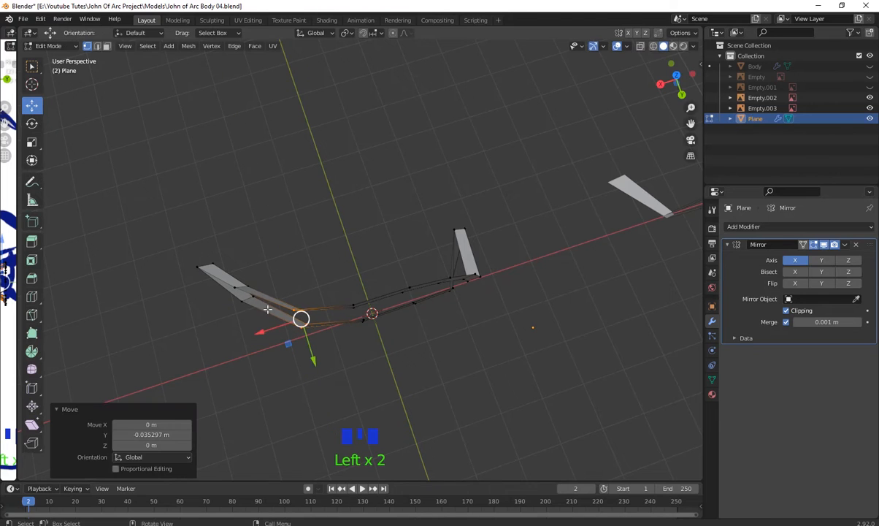
- Move the middle upper- and lower-lid faces forward about 0.041 m in Y
{"action": "middle_click_drag", "start_coordinate": [313, 332], "coordinate": [427, 384]}
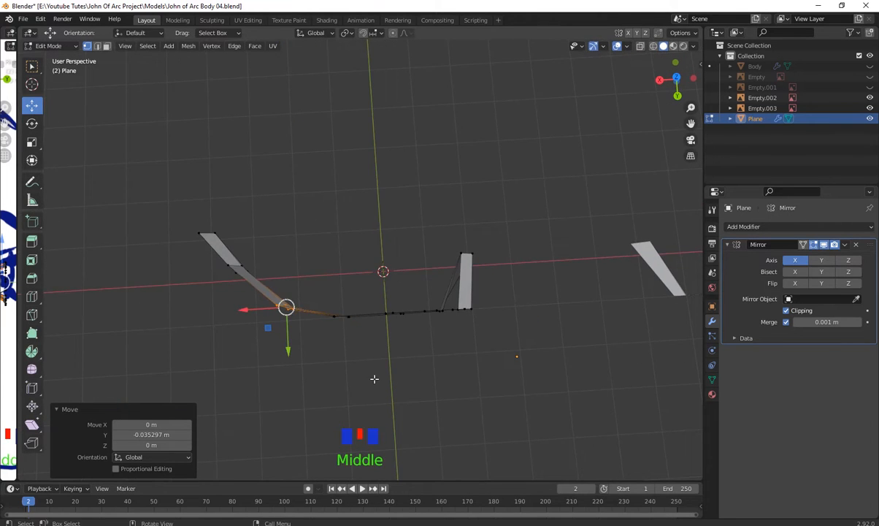
{"action": "middle_click_drag", "start_coordinate": [373, 378], "coordinate": [383, 377]}
{"action": "left_click_drag", "start_coordinate": [406, 363], "coordinate": [327, 316]}
{"action": "left_click_drag", "start_coordinate": [366, 359], "coordinate": [368, 376]}
- Select the upper- and lower-lid edges adjacent to the inner corner and pull them back along Y
{"action": "middle_click_drag", "start_coordinate": [388, 377], "coordinate": [467, 248]}
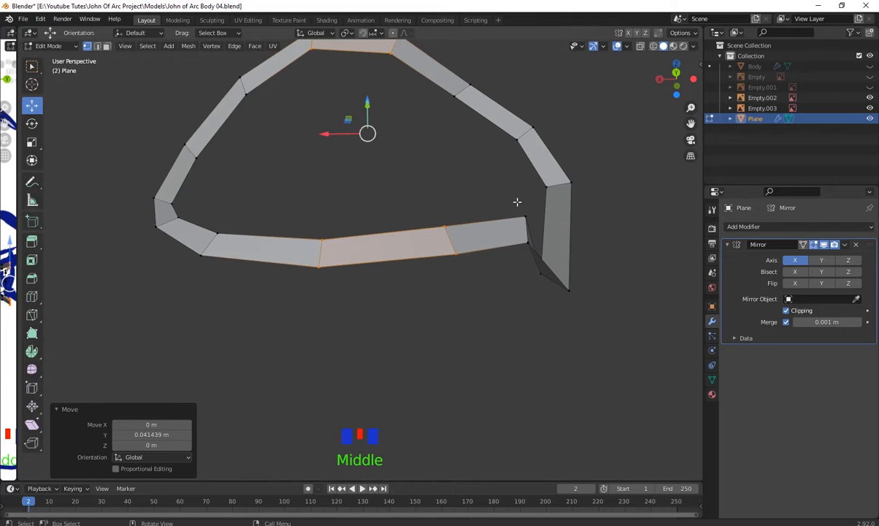
{"action": "left_click_drag", "start_coordinate": [516, 203], "coordinate": [522, 256]}
{"action": "left_click_drag", "start_coordinate": [602, 211], "coordinate": [534, 166], "text": "shift"}
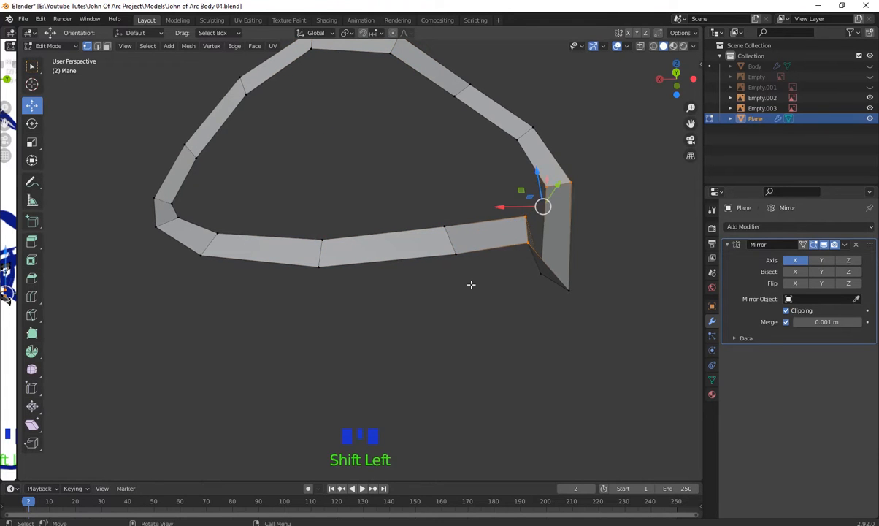
{"action": "middle_click_drag", "start_coordinate": [471, 285], "coordinate": [444, 368]}
{"action": "left_click_drag", "start_coordinate": [435, 358], "coordinate": [433, 315]}
- Move the third upper-lid edge from the inner corner about 0.033 m in Y to round the lid
{"action": "middle_click_drag", "start_coordinate": [424, 385], "coordinate": [360, 388]}
{"action": "left_click_drag", "start_coordinate": [357, 388], "coordinate": [307, 339]}
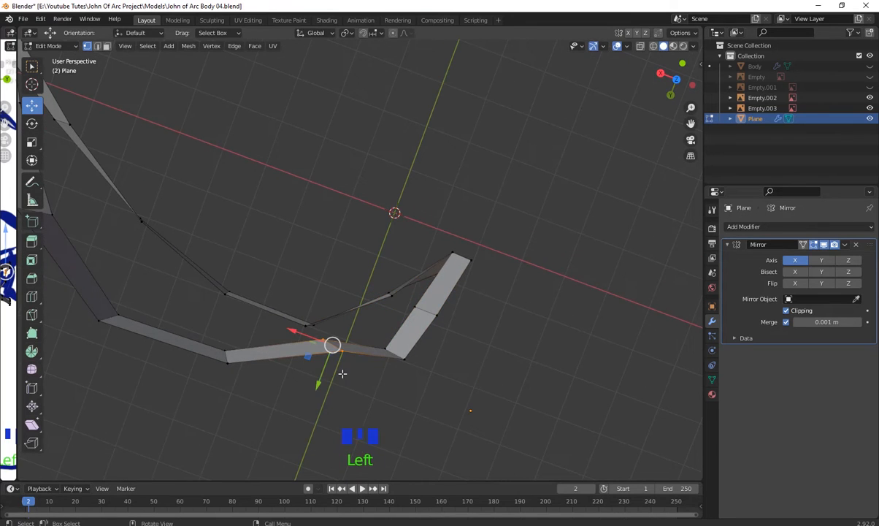
{"action": "middle_click_drag", "start_coordinate": [342, 373], "coordinate": [324, 329]}
{"action": "left_click_drag", "start_coordinate": [328, 333], "coordinate": [322, 355]}
{"action": "middle_click_drag", "start_coordinate": [322, 354], "coordinate": [349, 352]}
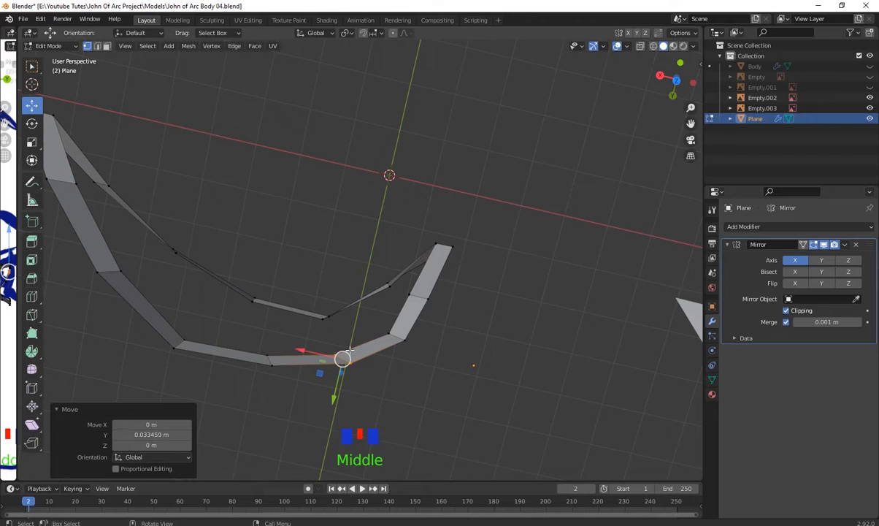
- Adjust the two lower-lid edges nearest the inner corner along Y to smooth the lower curve
{"action": "left_click_drag", "start_coordinate": [396, 312], "coordinate": [362, 261]}
{"action": "left_click", "coordinate": [382, 327]}
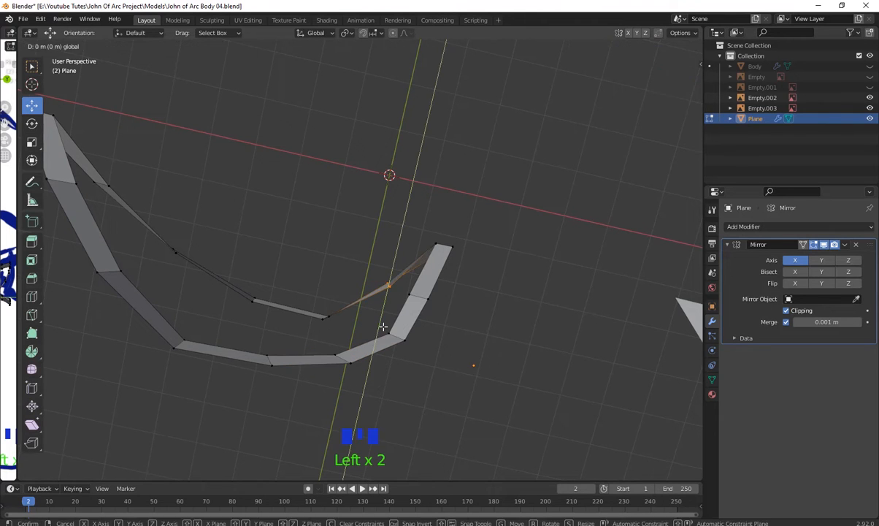
{"action": "left_click_drag", "start_coordinate": [304, 284], "coordinate": [342, 337]}
{"action": "middle_click_drag", "start_coordinate": [342, 379], "coordinate": [385, 161]}
- Pull the inner corner's tip vertex back along Y and move the outer corner's tip vertex about -0.027 m in Y
{"action": "left_click_drag", "start_coordinate": [387, 156], "coordinate": [402, 202]}
{"action": "middle_click_drag", "start_coordinate": [402, 202], "coordinate": [438, 230]}
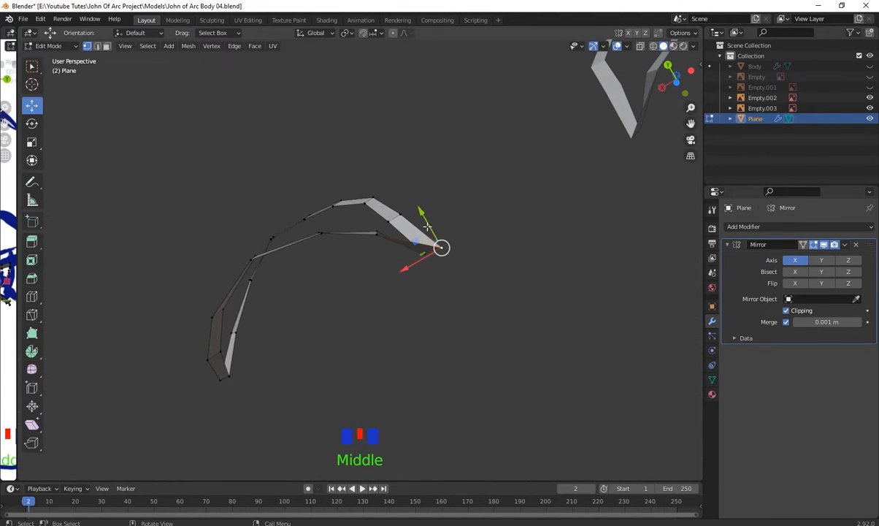
{"action": "left_click_drag", "start_coordinate": [418, 216], "coordinate": [444, 262]}
{"action": "middle_click_drag", "start_coordinate": [444, 262], "coordinate": [124, 256]}
{"action": "middle_click_drag", "start_coordinate": [113, 192], "coordinate": [205, 359]}
{"action": "left_click_drag", "start_coordinate": [213, 356], "coordinate": [219, 356]}
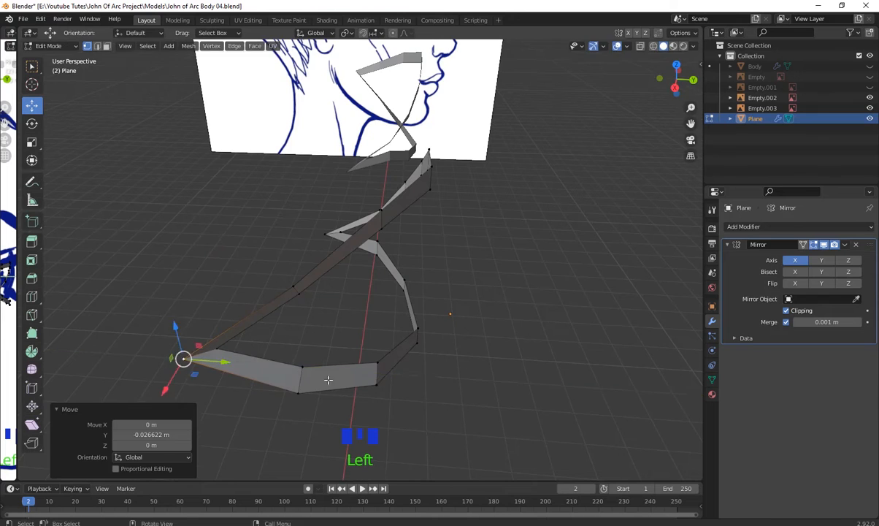
- Move the second upper-lid edge from the inner corner about -0.020 m in Y
{"action": "middle_click_drag", "start_coordinate": [328, 379], "coordinate": [290, 374]}
{"action": "scroll", "coordinate": [334, 338], "scroll_direction": "up", "scroll_amount": 4}
{"action": "middle_click_drag", "start_coordinate": [373, 248], "coordinate": [199, 302]}
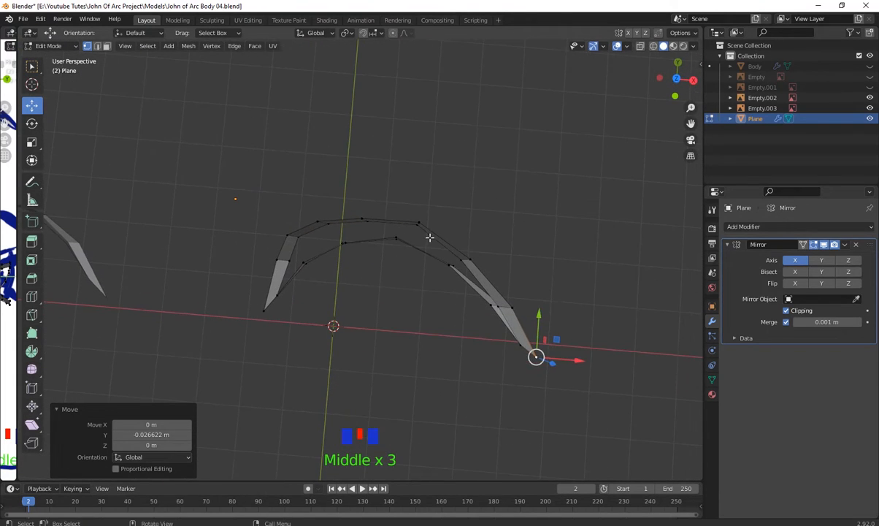
{"action": "left_click_drag", "start_coordinate": [429, 238], "coordinate": [422, 186]}
{"action": "left_click", "coordinate": [291, 226]}
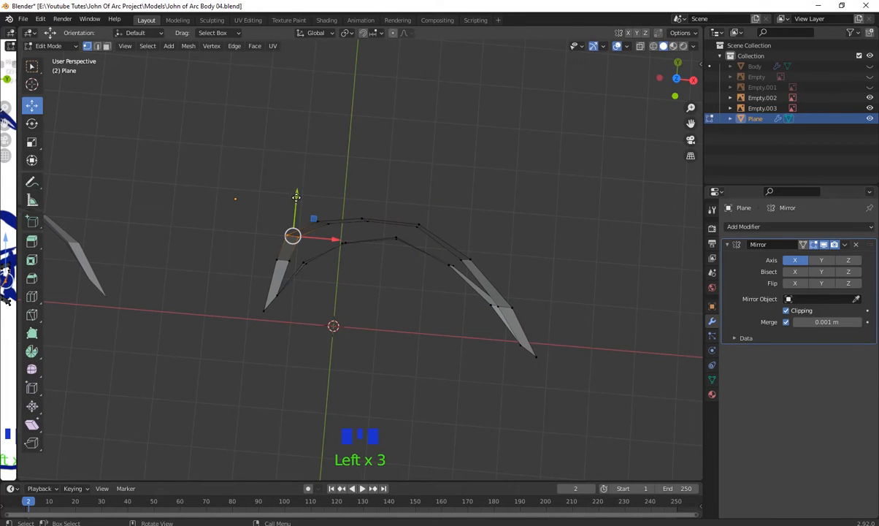
{"action": "left_click_drag", "start_coordinate": [296, 197], "coordinate": [295, 203]}
- Move the lid edges directly beside the inner corner about -0.015 m in Y
{"action": "middle_click_drag", "start_coordinate": [350, 296], "coordinate": [360, 299]}
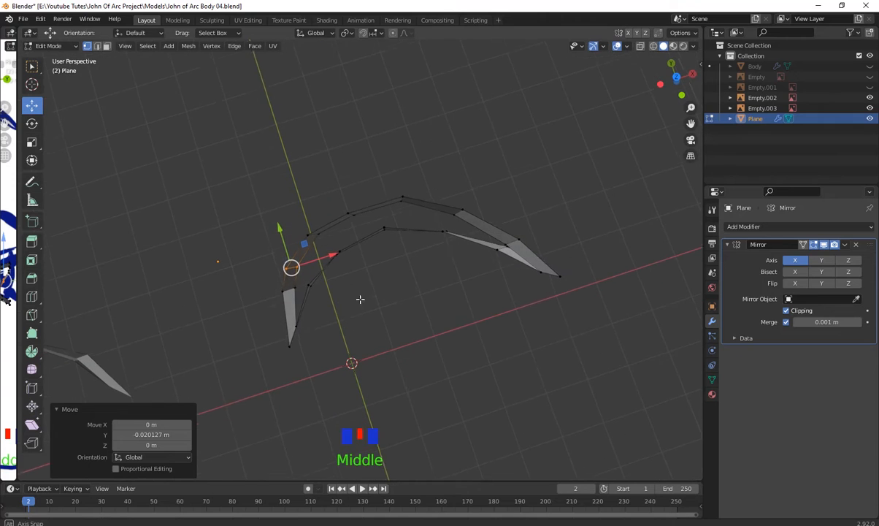
{"action": "left_click_drag", "start_coordinate": [328, 308], "coordinate": [293, 257]}
{"action": "middle_click_drag", "start_coordinate": [457, 303], "coordinate": [450, 363]}
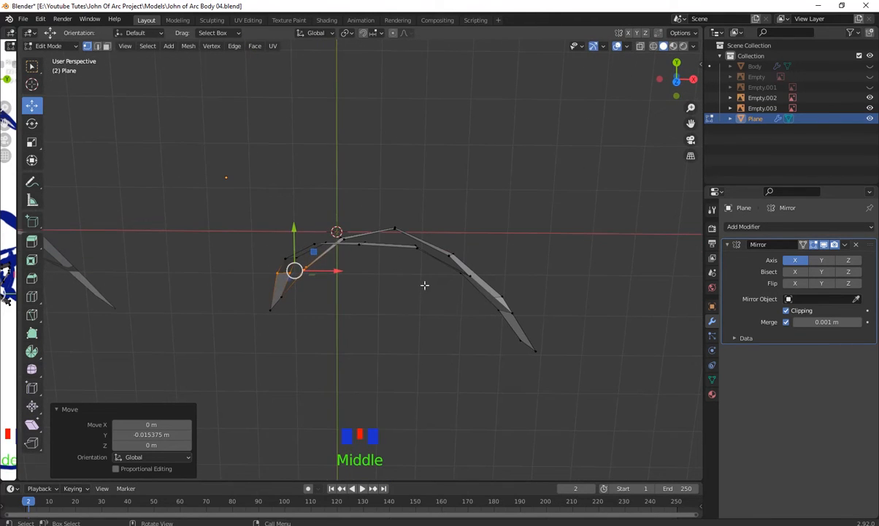
- Move the upper-lid edge just inward of the lid's peak about 0.017 m in Y
{"action": "middle_click_drag", "start_coordinate": [425, 285], "coordinate": [386, 234]}
{"action": "left_click", "coordinate": [385, 232]}
{"action": "middle_click_drag", "start_coordinate": [414, 266], "coordinate": [379, 194]}
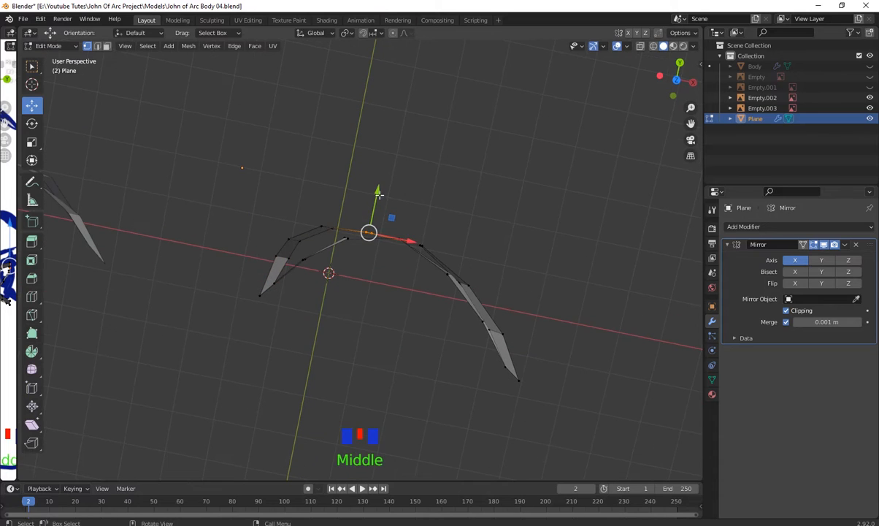
{"action": "left_click_drag", "start_coordinate": [379, 194], "coordinate": [379, 184]}
- Examine the curvature of the mirrored eyelid loops from several angles and against the front reference
{"action": "scroll", "coordinate": [452, 306], "scroll_direction": "down", "scroll_amount": 2}
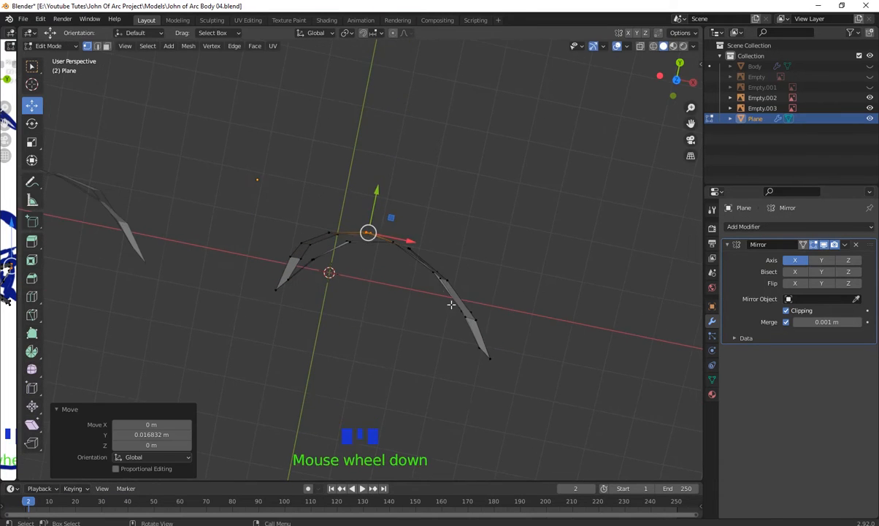
{"action": "middle_click_drag", "start_coordinate": [452, 306], "coordinate": [262, 193]}
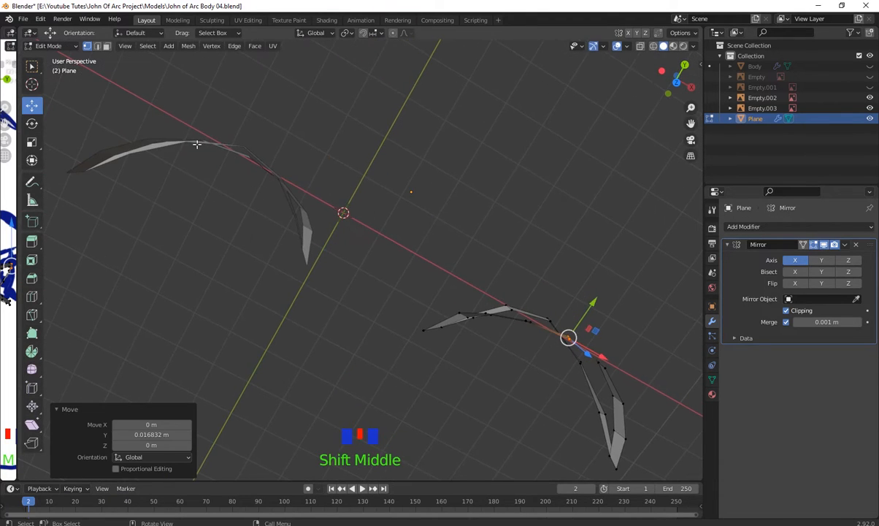
{"action": "middle_click_drag", "start_coordinate": [324, 192], "coordinate": [448, 423], "text": "shift"}
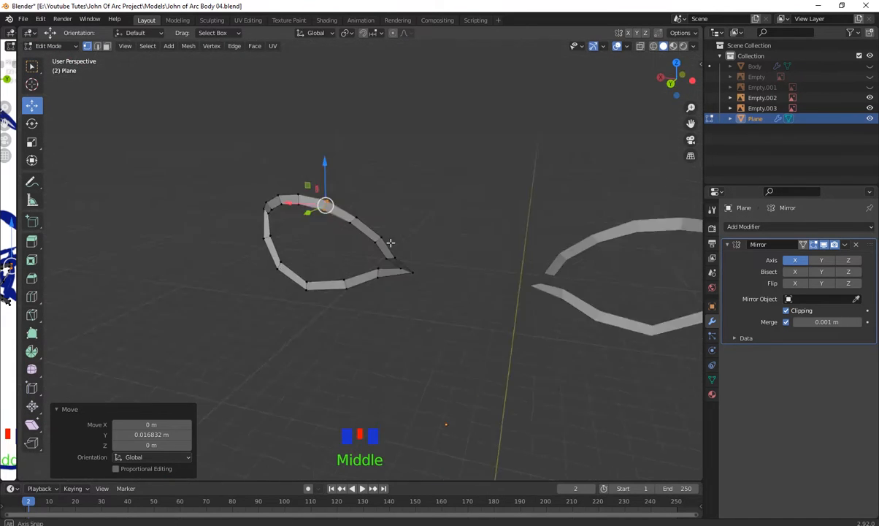
{"action": "scroll", "coordinate": [396, 298], "scroll_direction": "up", "scroll_amount": 3}
{"action": "middle_click_drag", "start_coordinate": [396, 299], "coordinate": [485, 294], "text": "shift"}
{"action": "scroll", "coordinate": [355, 243], "scroll_direction": "down", "scroll_amount": 2}
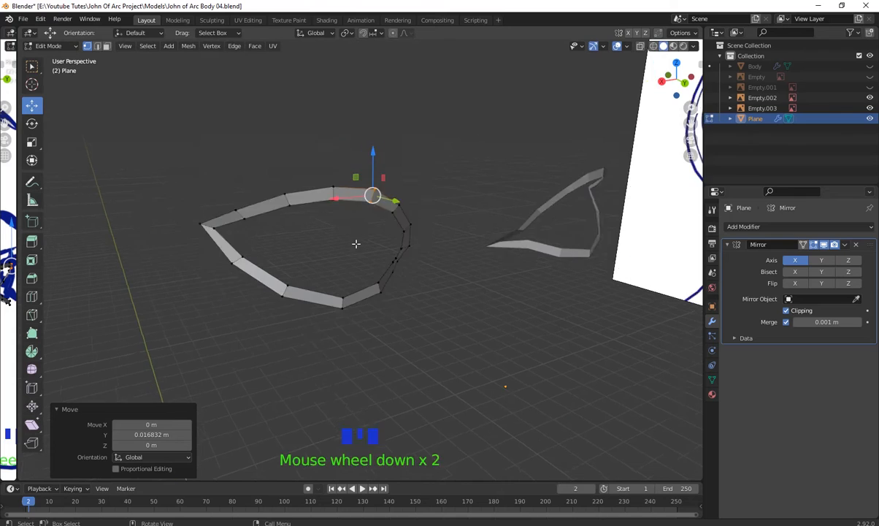
{"action": "middle_click_drag", "start_coordinate": [355, 243], "coordinate": [257, 246]}
{"action": "scroll", "coordinate": [317, 249], "scroll_direction": "up", "scroll_amount": 2, "text": "shift"}
{"action": "scroll", "coordinate": [314, 249], "scroll_direction": "down", "scroll_amount": 3}
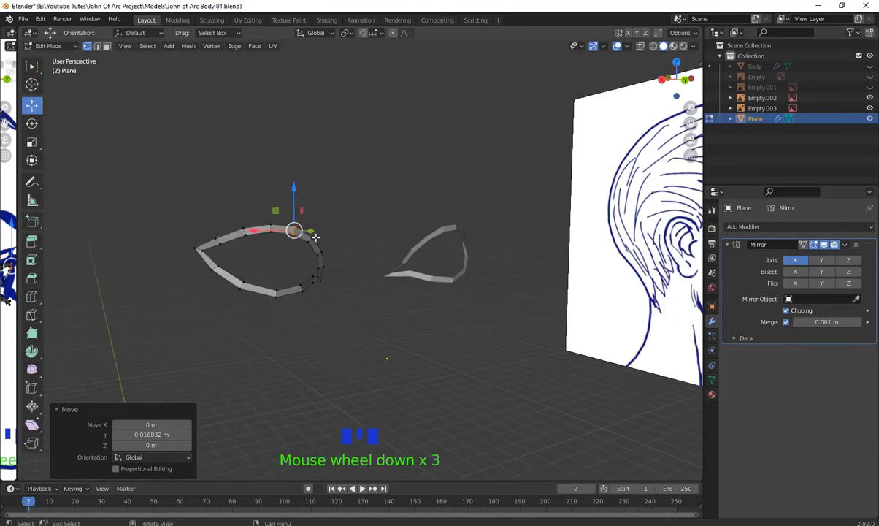
{"action": "middle_click_drag", "start_coordinate": [314, 248], "coordinate": [359, 265]}
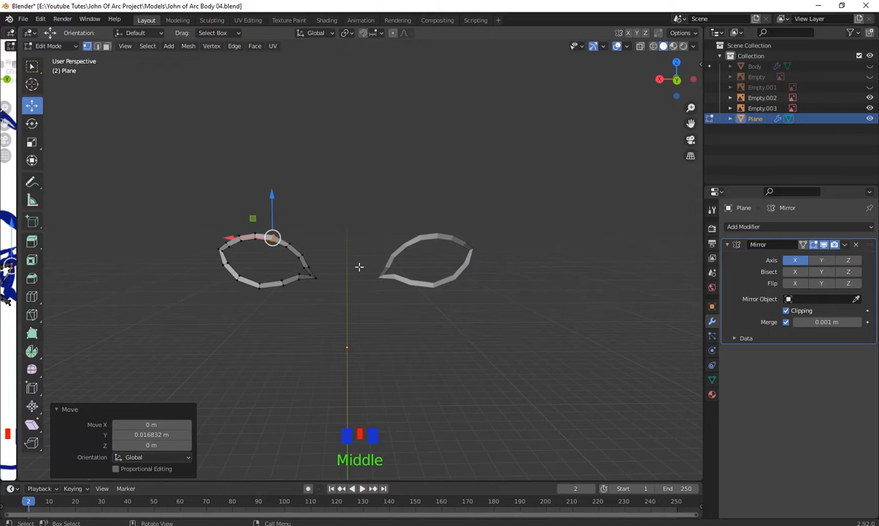
{"action": "key", "text": "KP_1"}
{"action": "scroll", "coordinate": [351, 230], "scroll_direction": "up", "scroll_amount": 1}
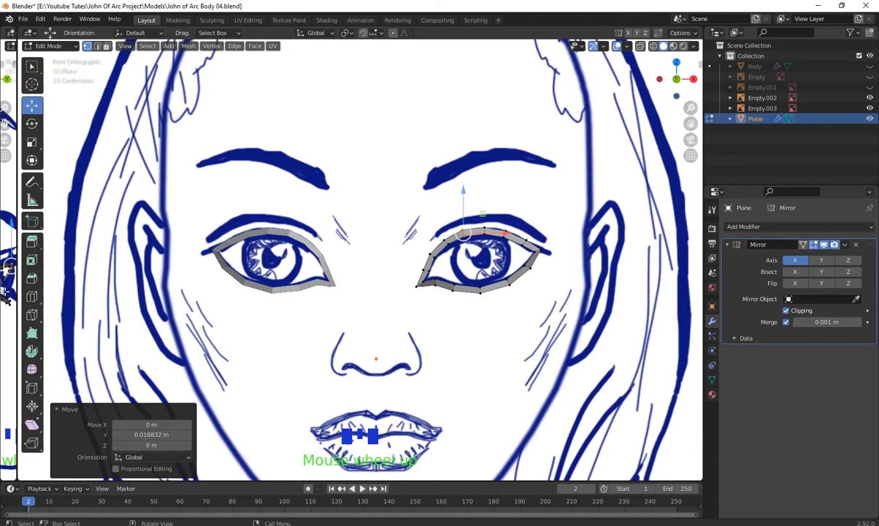
- Restore the side-by-side right and front viewports, giving the front view the wider share and framing both eyes in it
{"action": "left_click_drag", "start_coordinate": [19, 288], "coordinate": [406, 288]}
{"action": "middle_click_drag", "start_coordinate": [586, 286], "coordinate": [583, 350], "text": "shift"}
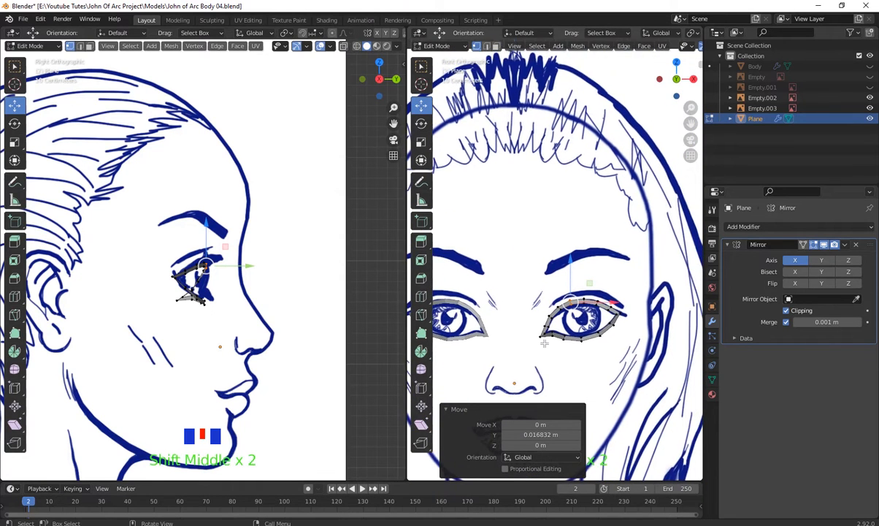
{"action": "scroll", "coordinate": [583, 350], "scroll_direction": "up", "scroll_amount": 2}
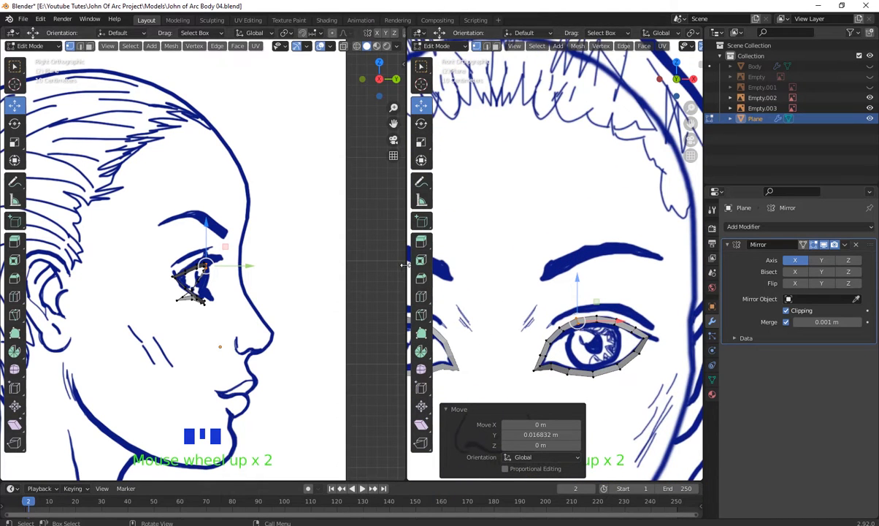
{"action": "left_click_drag", "start_coordinate": [403, 265], "coordinate": [277, 265]}
{"action": "scroll", "coordinate": [514, 307], "scroll_direction": "down", "scroll_amount": 3}
{"action": "middle_click_drag", "start_coordinate": [514, 306], "coordinate": [567, 281], "text": "shift"}
{"action": "scroll", "coordinate": [522, 232], "scroll_direction": "up", "scroll_amount": 5}
{"action": "middle_click_drag", "start_coordinate": [438, 269], "coordinate": [534, 272], "text": "shift"}
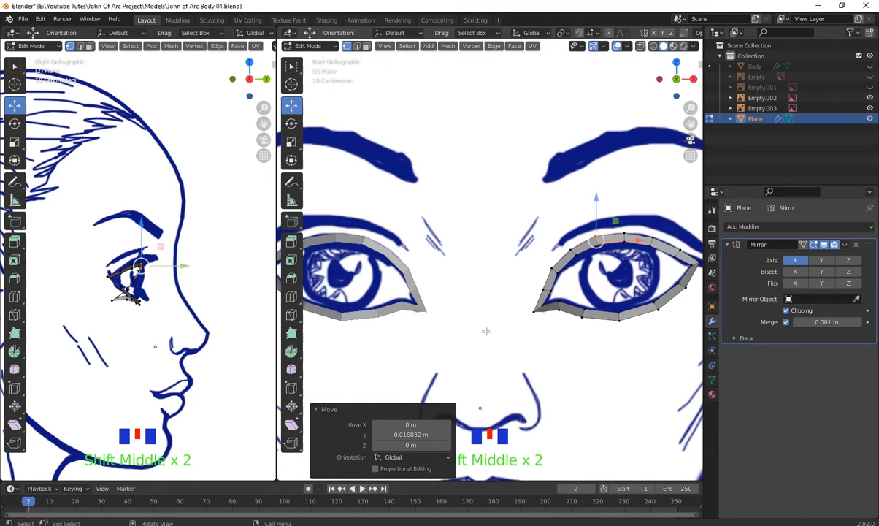
{"action": "middle_click_drag", "start_coordinate": [486, 331], "coordinate": [371, 334], "text": "shift"}
{"action": "scroll", "coordinate": [371, 334], "scroll_direction": "up", "scroll_amount": 2}
{"action": "middle_click_drag", "start_coordinate": [497, 336], "coordinate": [541, 343], "text": "shift"}
{"action": "scroll", "coordinate": [597, 360], "scroll_direction": "down", "scroll_amount": 3}
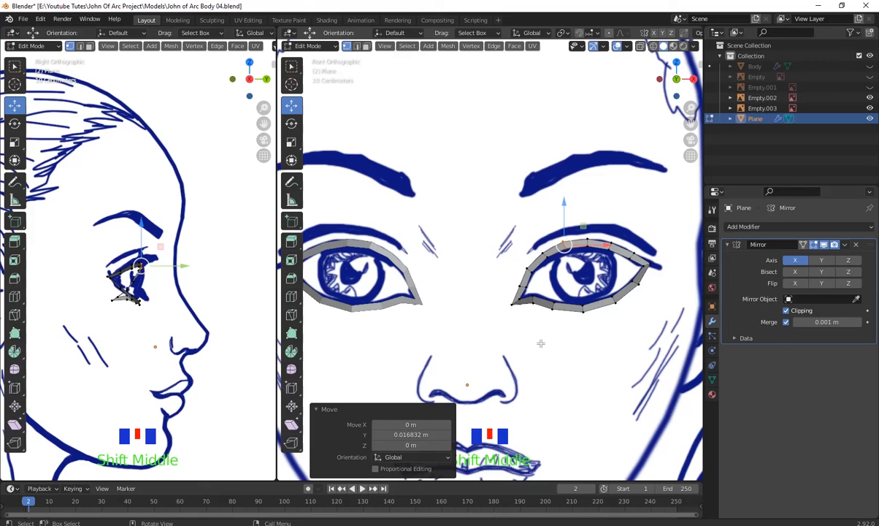
- Extrude the two inner-corner lid edges toward the nose bridge, about -0.255 m in X and 0.39 m in Z
{"action": "left_click", "coordinate": [522, 277]}
{"action": "left_click", "coordinate": [517, 291], "text": "shift"}
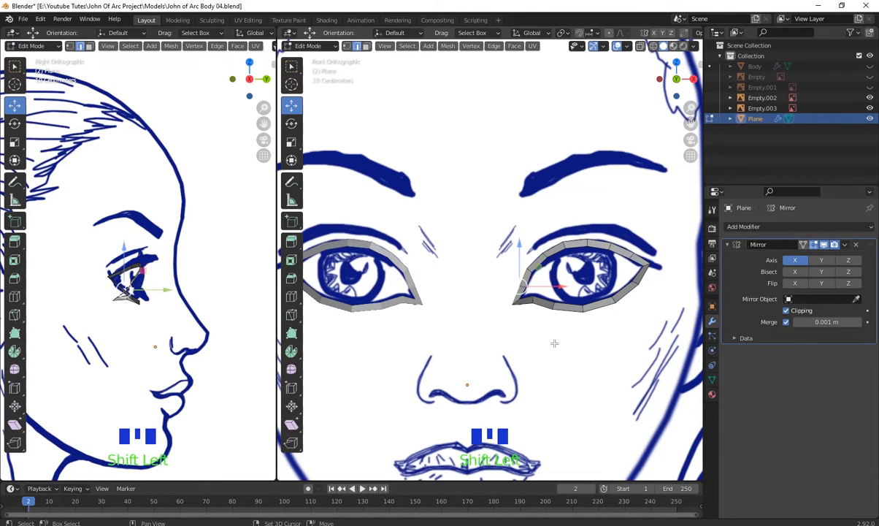
{"action": "key", "text": "e"}
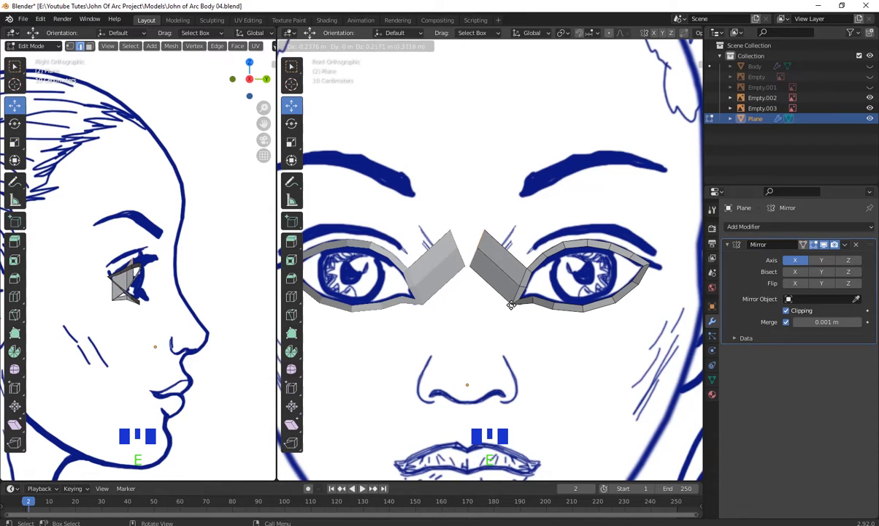
{"action": "left_click", "coordinate": [508, 274]}
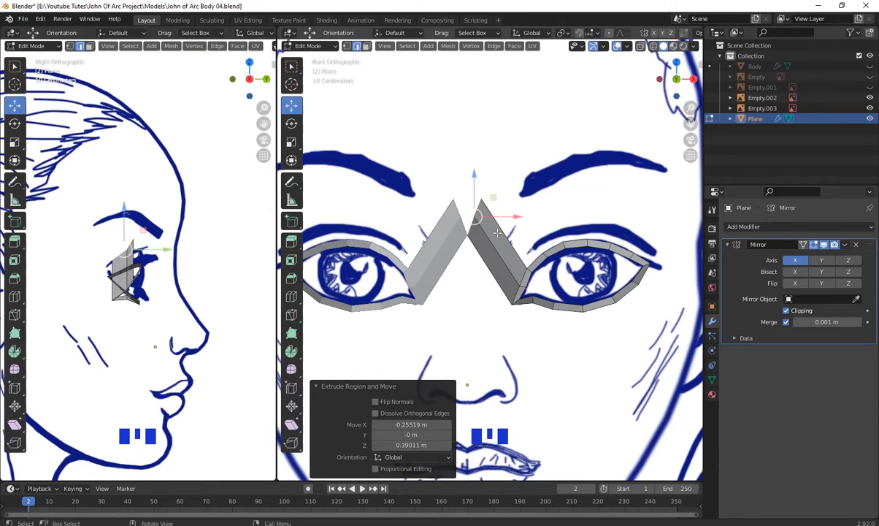
- Bring the extruded strip's end vertices onto the mirror centre line and raise the top one about 0.091 m in Z
{"action": "left_click", "coordinate": [480, 202]}
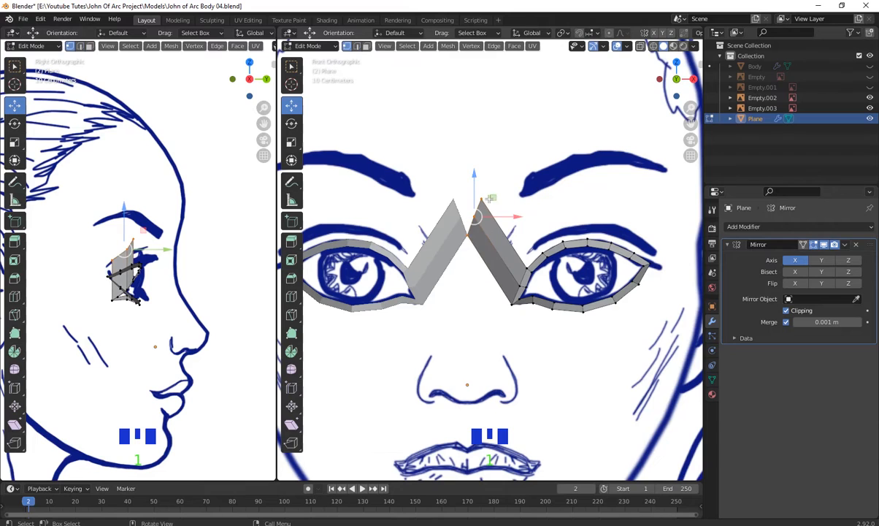
{"action": "left_click_drag", "start_coordinate": [500, 169], "coordinate": [480, 216]}
{"action": "left_click", "coordinate": [471, 216]}
{"action": "left_click", "coordinate": [469, 233]}
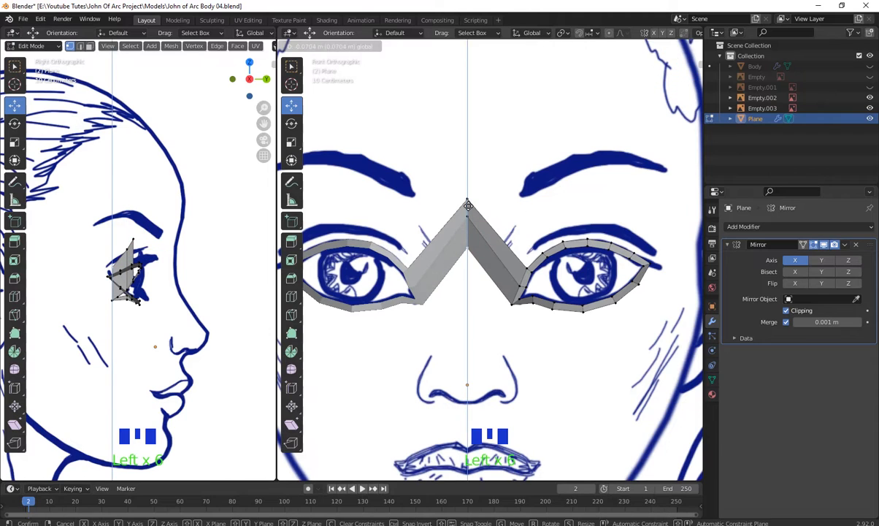
{"action": "left_click_drag", "start_coordinate": [457, 182], "coordinate": [479, 211]}
{"action": "left_click", "coordinate": [467, 199]}
{"action": "left_click_drag", "start_coordinate": [465, 178], "coordinate": [468, 155]}
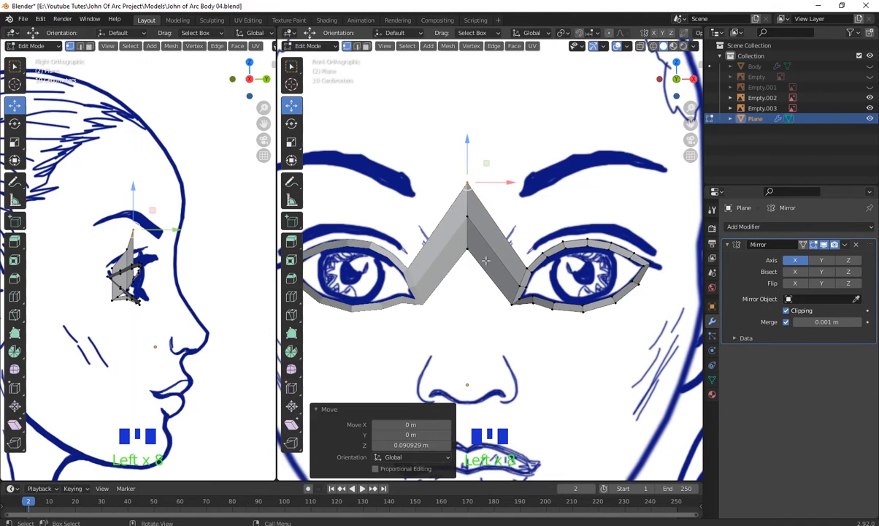
- Move the strip's three centre-line vertices about 0.45 m in Y toward the side profile of the nose bridge
{"action": "scroll", "coordinate": [486, 260], "scroll_direction": "down", "scroll_amount": 2}
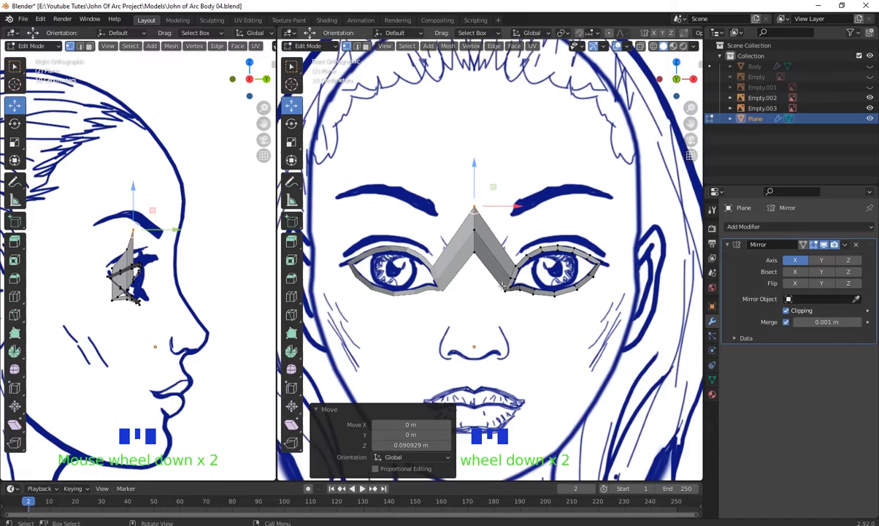
{"action": "left_click", "coordinate": [475, 218]}
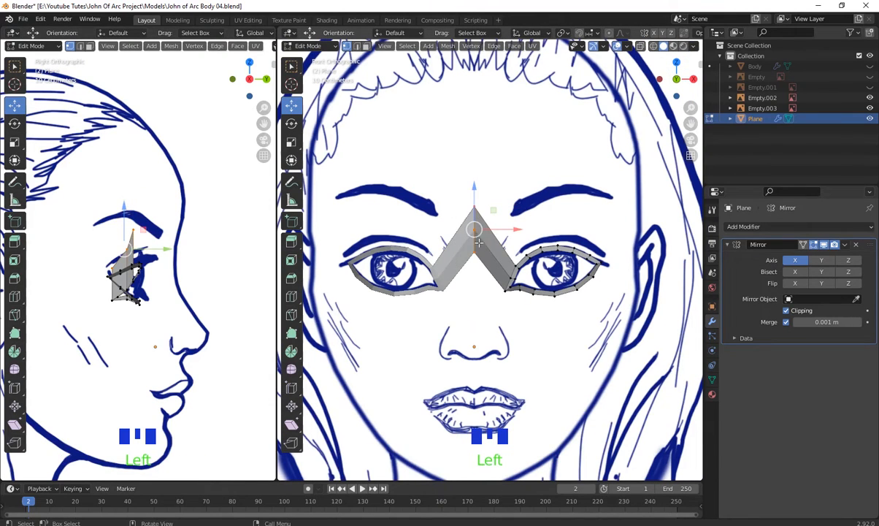
{"action": "scroll", "coordinate": [177, 265], "scroll_direction": "up", "scroll_amount": 2}
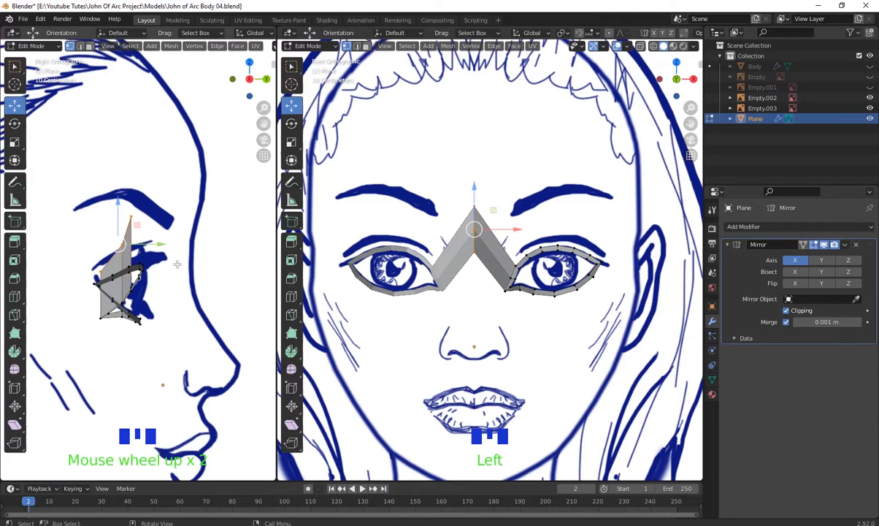
{"action": "left_click_drag", "start_coordinate": [157, 245], "coordinate": [226, 251]}
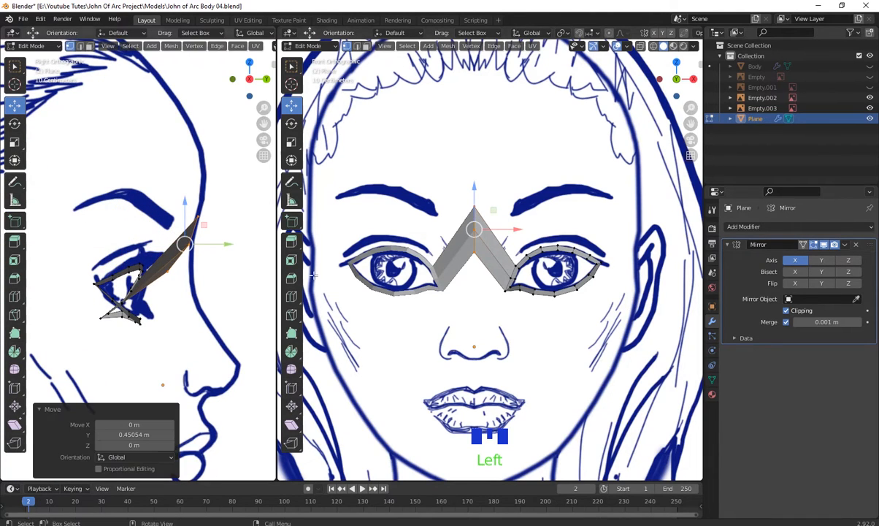
- Bring the lowest centre-line vertex forward to the profile line and move the middle one about 0.018 m in Y
{"action": "left_click_drag", "start_coordinate": [483, 263], "coordinate": [465, 247]}
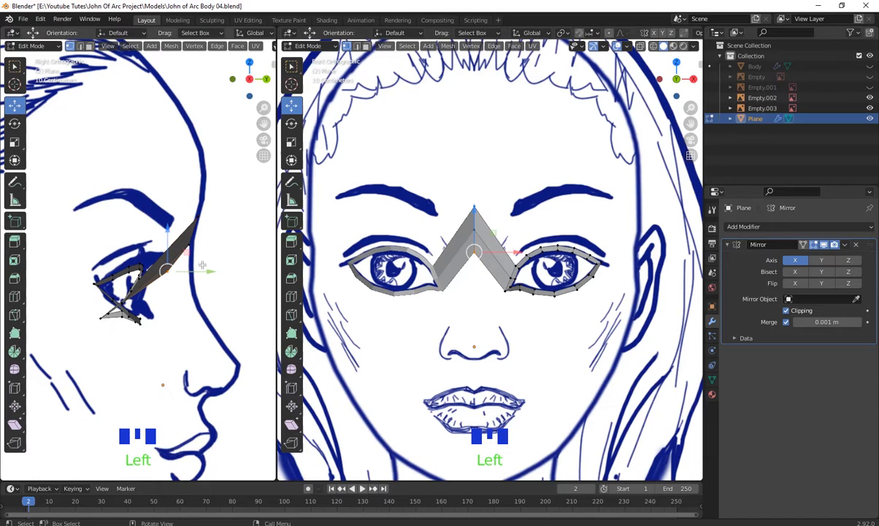
{"action": "left_click_drag", "start_coordinate": [210, 269], "coordinate": [230, 275]}
{"action": "left_click_drag", "start_coordinate": [168, 224], "coordinate": [198, 213]}
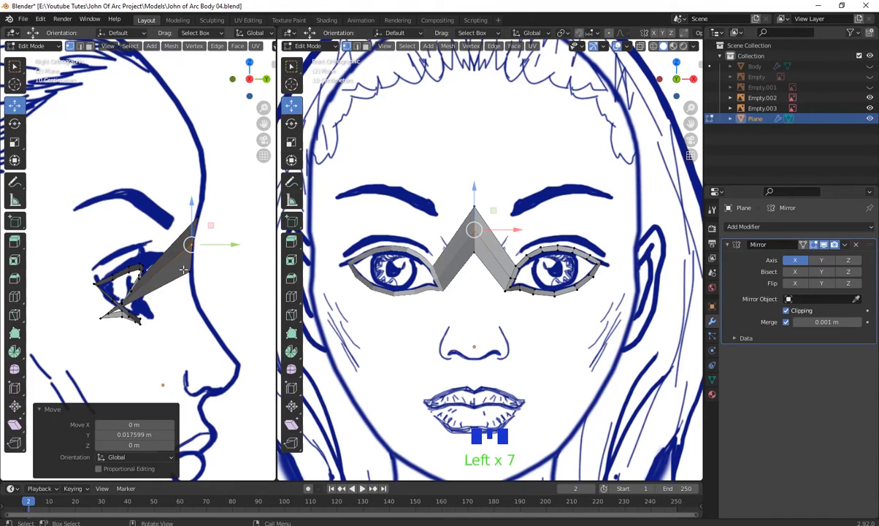
- Examine the nose-bridge strip from several angles and against the front reference
{"action": "scroll", "coordinate": [476, 307], "scroll_direction": "down", "scroll_amount": 6}
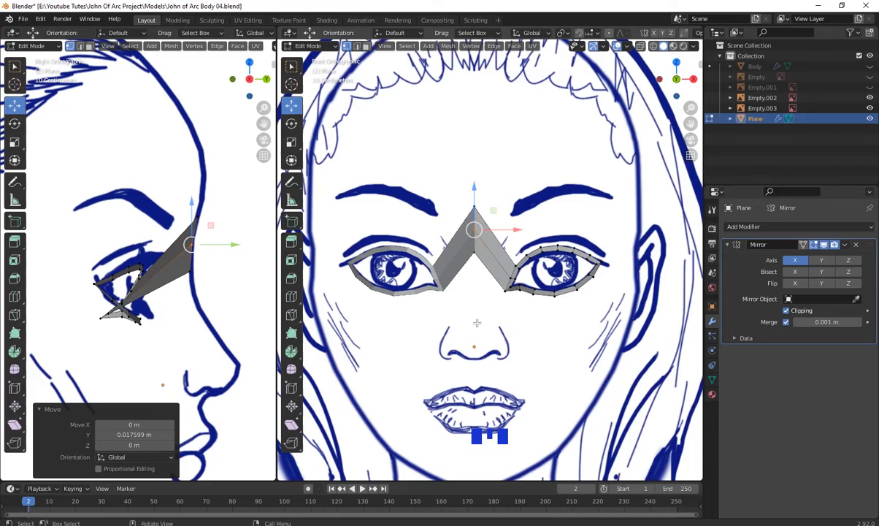
{"action": "middle_click_drag", "start_coordinate": [476, 307], "coordinate": [294, 301]}
{"action": "scroll", "coordinate": [95, 300], "scroll_direction": "up", "scroll_amount": 4}
{"action": "middle_click_drag", "start_coordinate": [379, 349], "coordinate": [529, 323]}
{"action": "scroll", "coordinate": [467, 292], "scroll_direction": "up", "scroll_amount": 4}
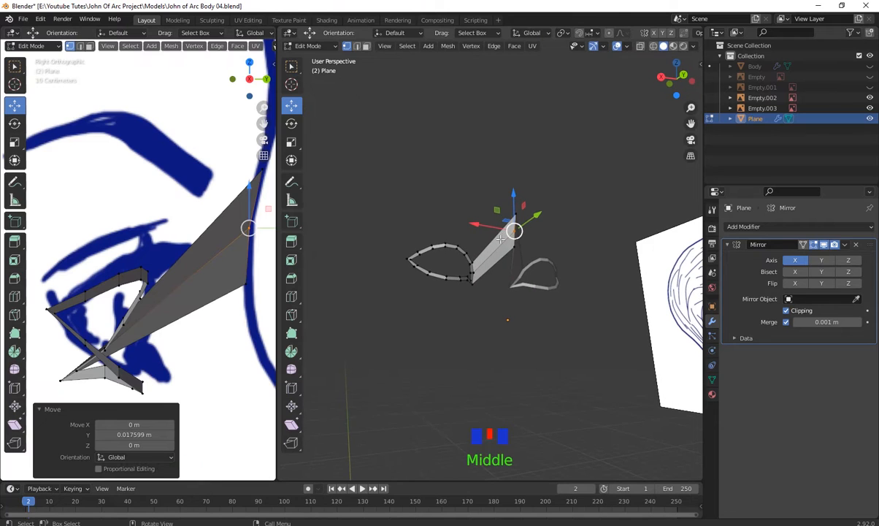
{"action": "middle_click_drag", "start_coordinate": [476, 284], "coordinate": [473, 254]}
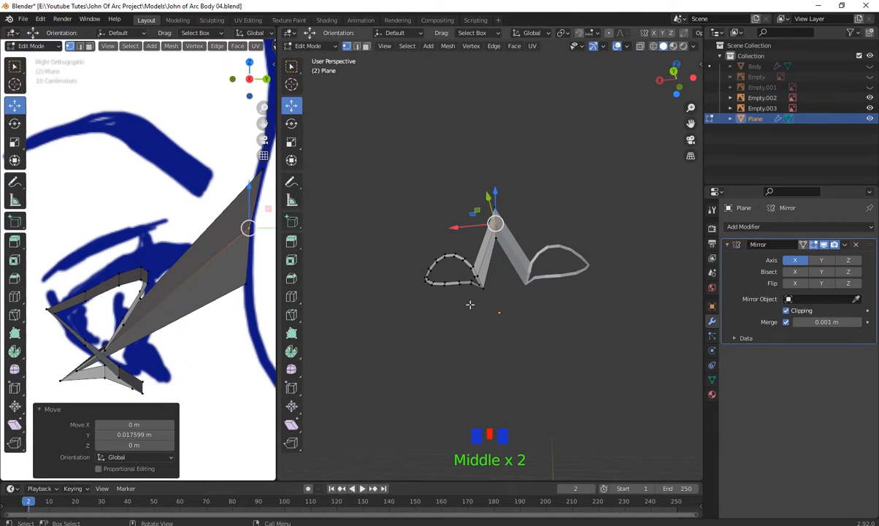
{"action": "middle_click_drag", "start_coordinate": [469, 305], "coordinate": [498, 306]}
{"action": "scroll", "coordinate": [501, 291], "scroll_direction": "down", "scroll_amount": 3}
{"action": "key", "text": "KP_1"}
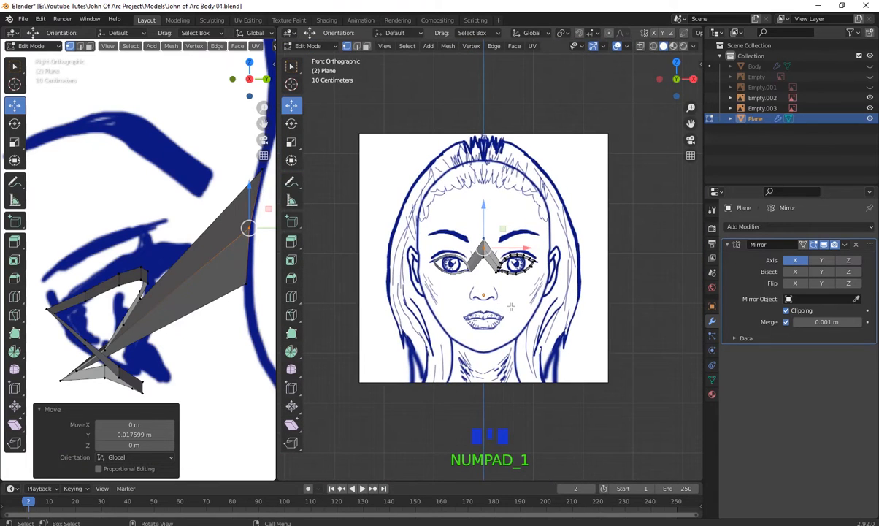
- Widen the front viewport, framing the eyes, nose and mouth in it and the whole head profile in the side view
{"action": "scroll", "coordinate": [511, 307], "scroll_direction": "up", "scroll_amount": 6}
{"action": "middle_click_drag", "start_coordinate": [525, 320], "coordinate": [501, 227], "text": "shift"}
{"action": "left_click_drag", "start_coordinate": [278, 273], "coordinate": [251, 272]}
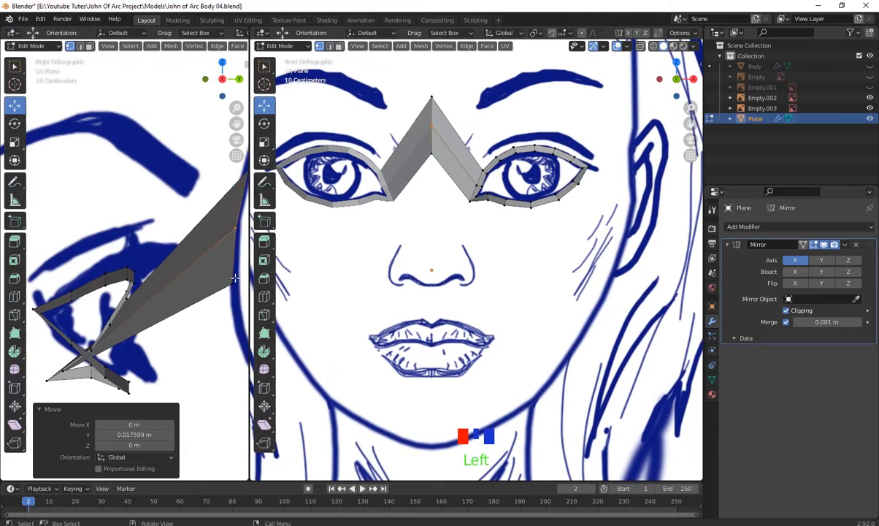
{"action": "scroll", "coordinate": [151, 307], "scroll_direction": "down", "scroll_amount": 8}
{"action": "scroll", "coordinate": [151, 307], "scroll_direction": "up", "scroll_amount": 3}
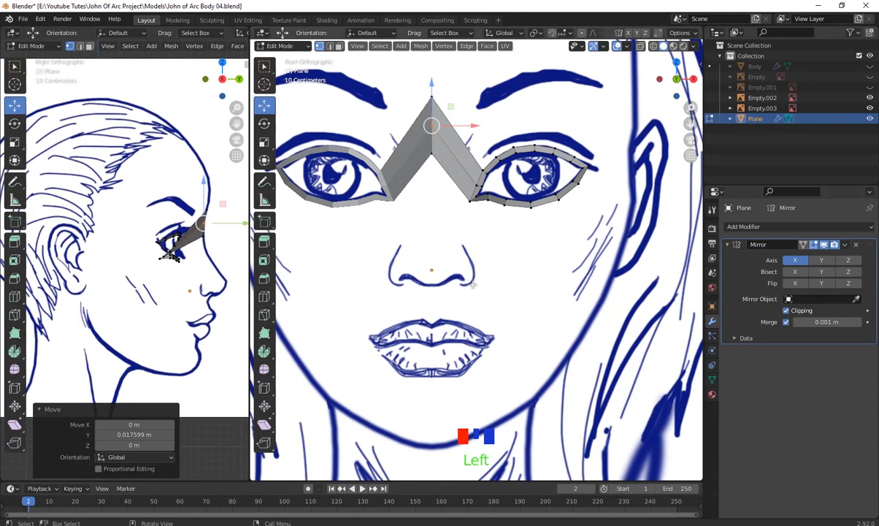
{"action": "middle_click_drag", "start_coordinate": [468, 241], "coordinate": [521, 278], "text": "shift"}
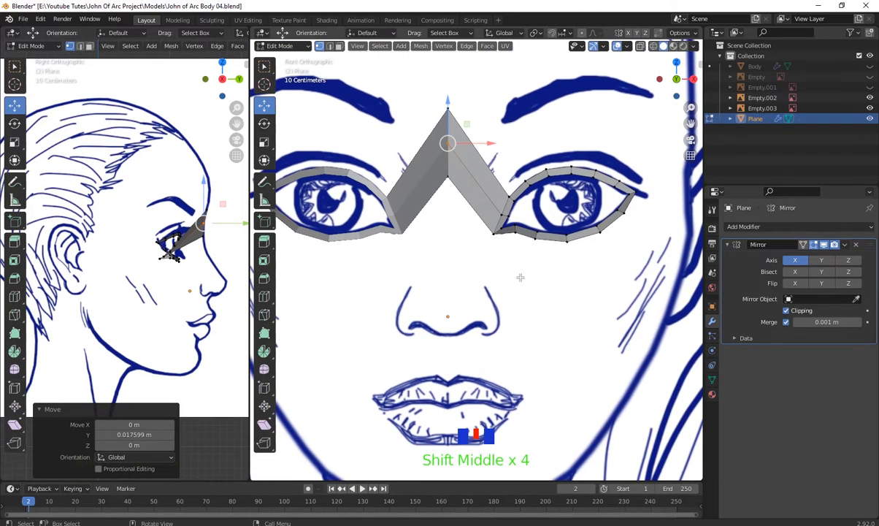
- Extrude the lower-lid edge at the inner corner about -0.11 m in X and -0.35 m in Z toward the nostril, and rotate it 40.6°
{"action": "key", "text": "2"}
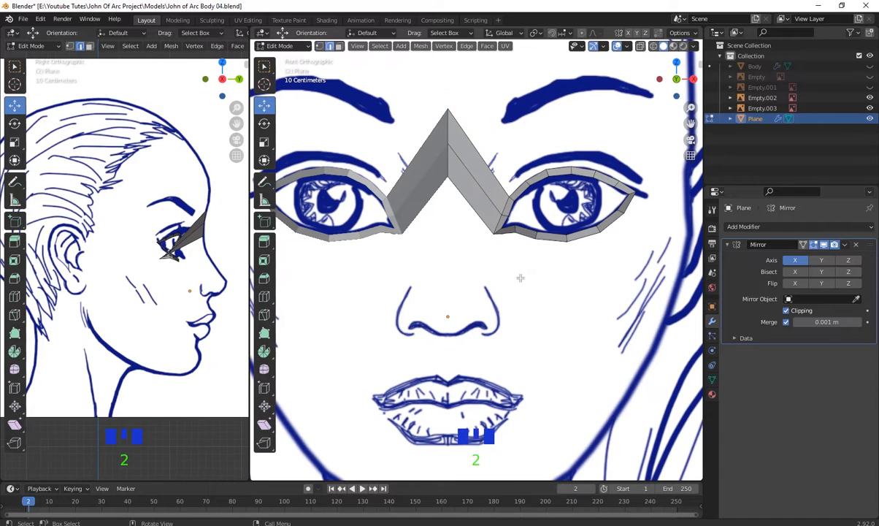
{"action": "left_click", "coordinate": [507, 232]}
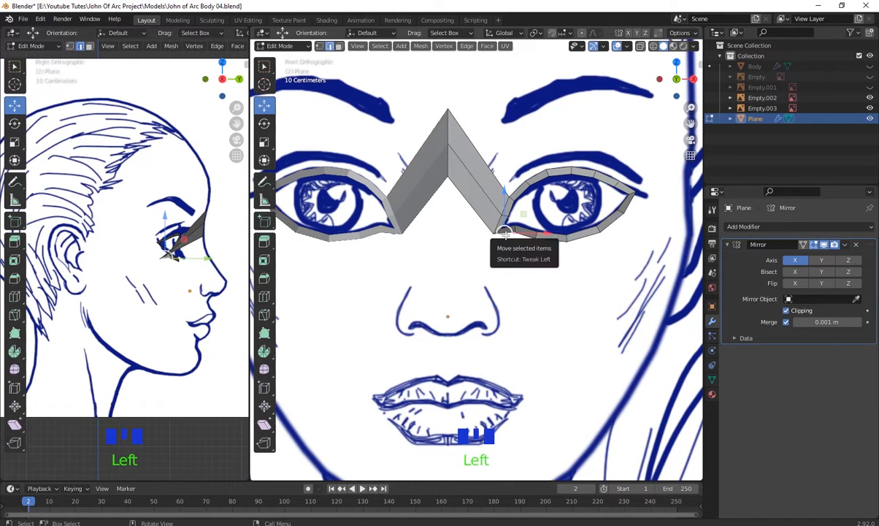
{"action": "key", "text": "e"}
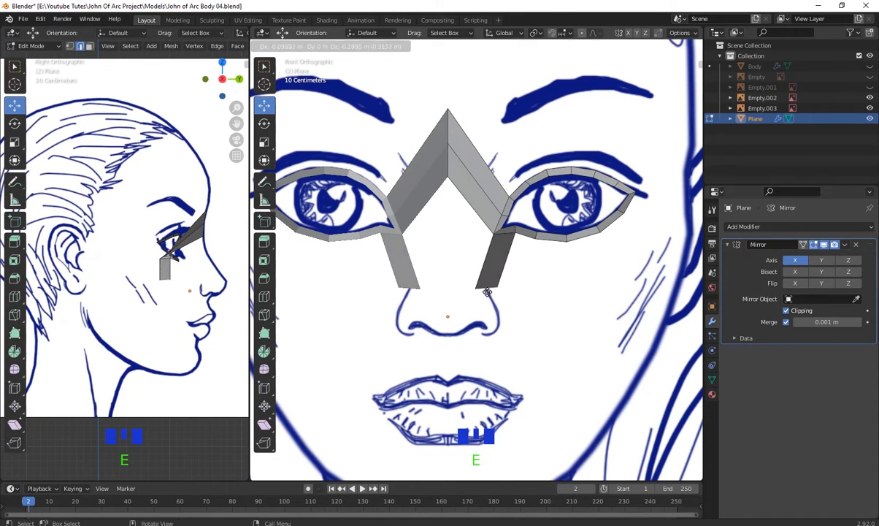
{"action": "left_click", "coordinate": [491, 300]}
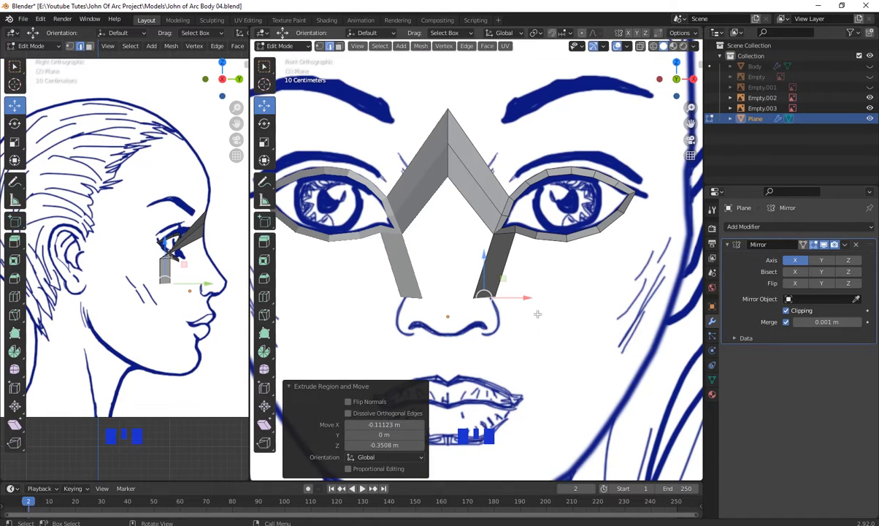
{"action": "key", "text": "r"}
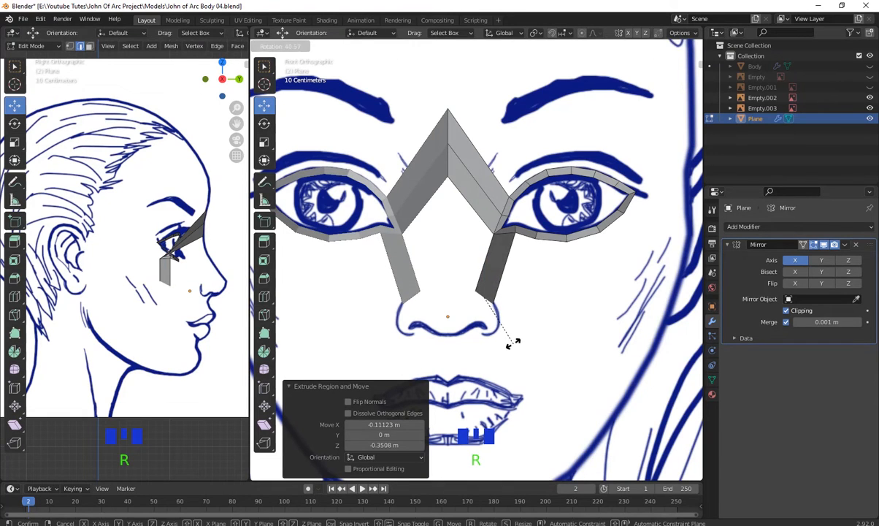
{"action": "left_click", "coordinate": [512, 343]}
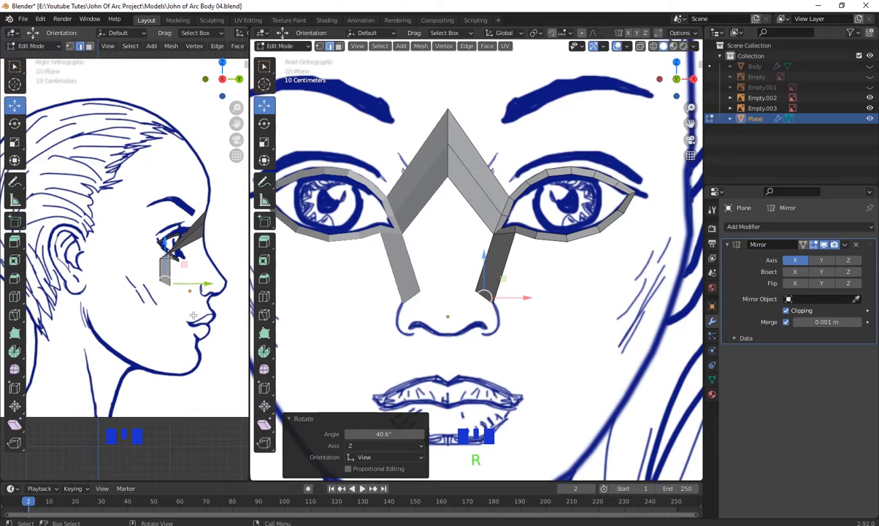
- Move the new edge beside the nostril about 0.49 m in Y, and its outer vertex back about -0.10 m in Y
{"action": "key", "text": "1"}
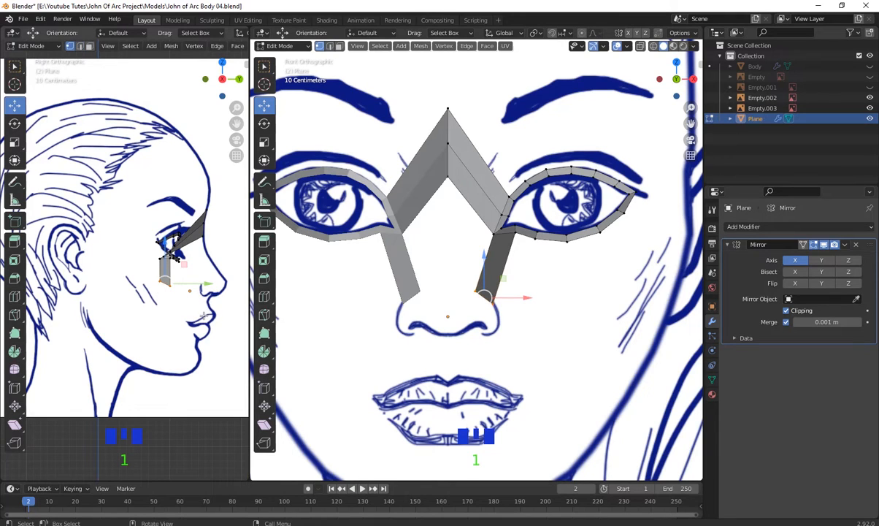
{"action": "left_click_drag", "start_coordinate": [192, 314], "coordinate": [144, 272]}
{"action": "left_click_drag", "start_coordinate": [196, 284], "coordinate": [232, 277]}
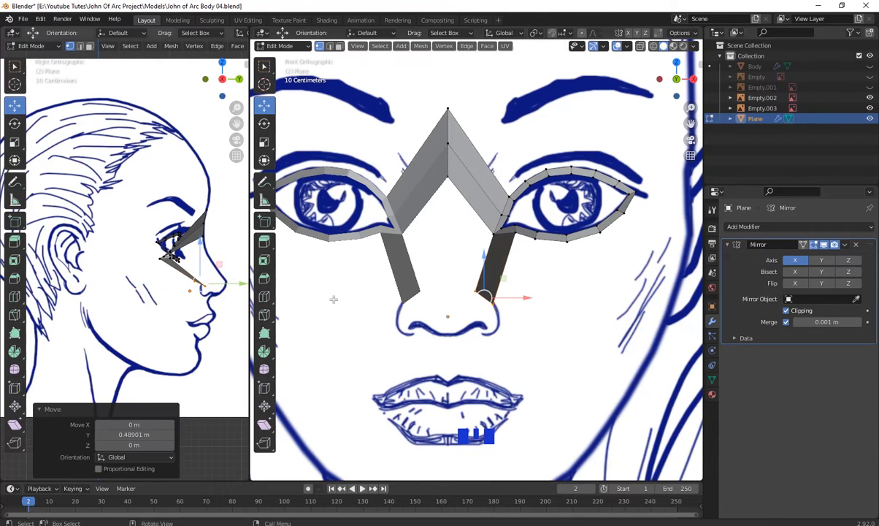
{"action": "left_click_drag", "start_coordinate": [466, 264], "coordinate": [482, 307]}
{"action": "left_click_drag", "start_coordinate": [222, 276], "coordinate": [237, 291]}
{"action": "left_click", "coordinate": [491, 300]}
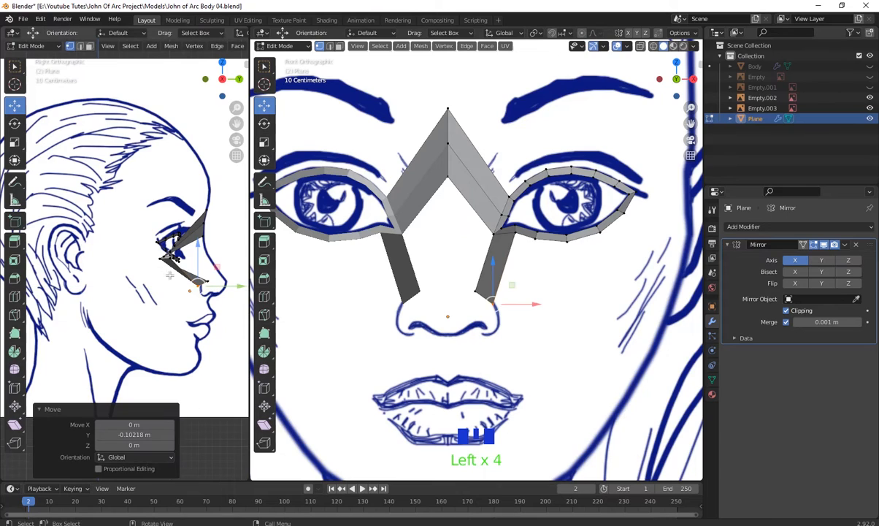
- Examine the nose-side strip's depth from several angles and against the front reference
{"action": "scroll", "coordinate": [552, 300], "scroll_direction": "down", "scroll_amount": 7}
{"action": "middle_click_drag", "start_coordinate": [560, 307], "coordinate": [367, 353]}
{"action": "scroll", "coordinate": [496, 314], "scroll_direction": "up", "scroll_amount": 6}
{"action": "middle_click_drag", "start_coordinate": [496, 314], "coordinate": [505, 244]}
{"action": "scroll", "coordinate": [505, 280], "scroll_direction": "up", "scroll_amount": 2}
{"action": "middle_click_drag", "start_coordinate": [505, 281], "coordinate": [471, 269]}
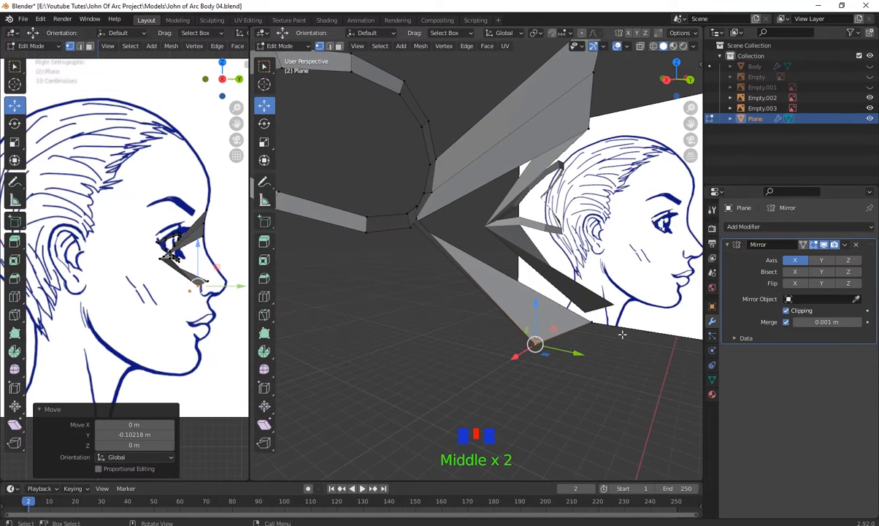
{"action": "middle_click_drag", "start_coordinate": [621, 334], "coordinate": [394, 275]}
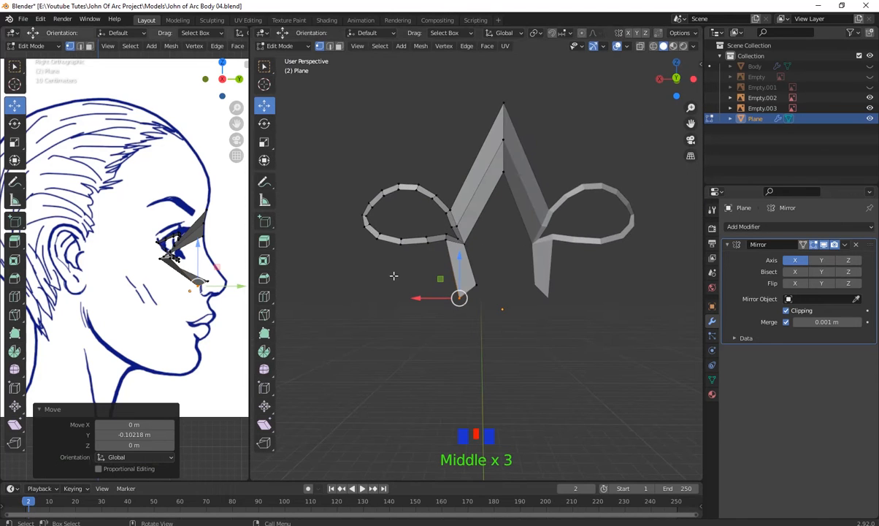
{"action": "key", "text": "KP_1"}
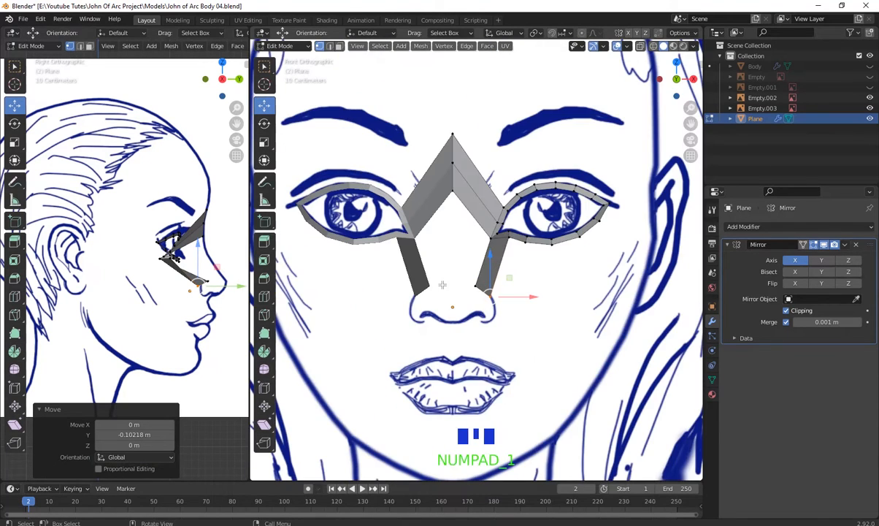
- Extrude the next two lower-lid edges down to the upper lip, about -0.18 m in X and -0.80 m in Z
{"action": "scroll", "coordinate": [416, 268], "scroll_direction": "down", "scroll_amount": 2}
{"action": "scroll", "coordinate": [414, 209], "scroll_direction": "up", "scroll_amount": 3}
{"action": "middle_click_drag", "start_coordinate": [516, 240], "coordinate": [485, 275], "text": "shift"}
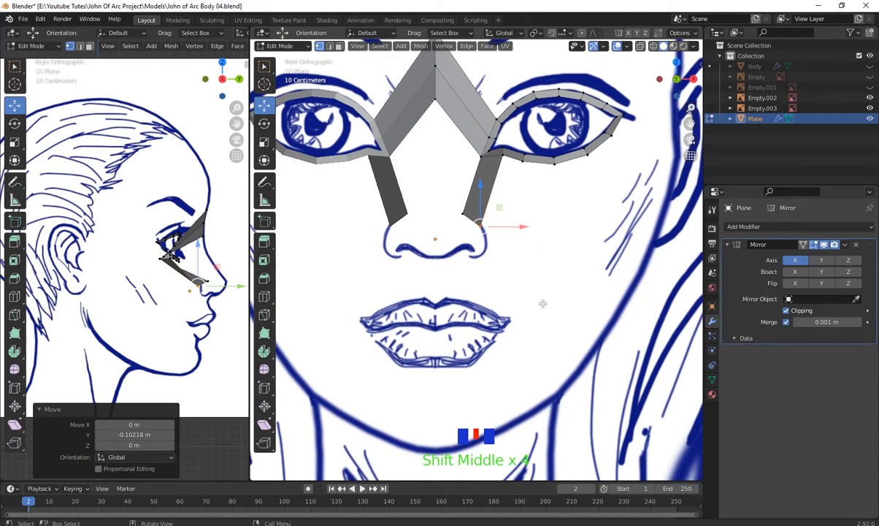
{"action": "key", "text": "2"}
{"action": "left_click", "coordinate": [518, 162]}
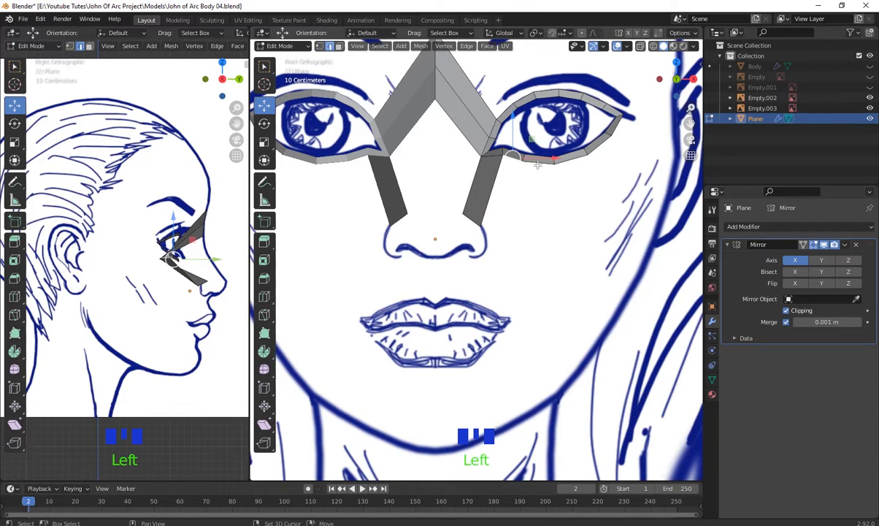
{"action": "left_click", "coordinate": [562, 160], "text": "shift"}
{"action": "key", "text": "e"}
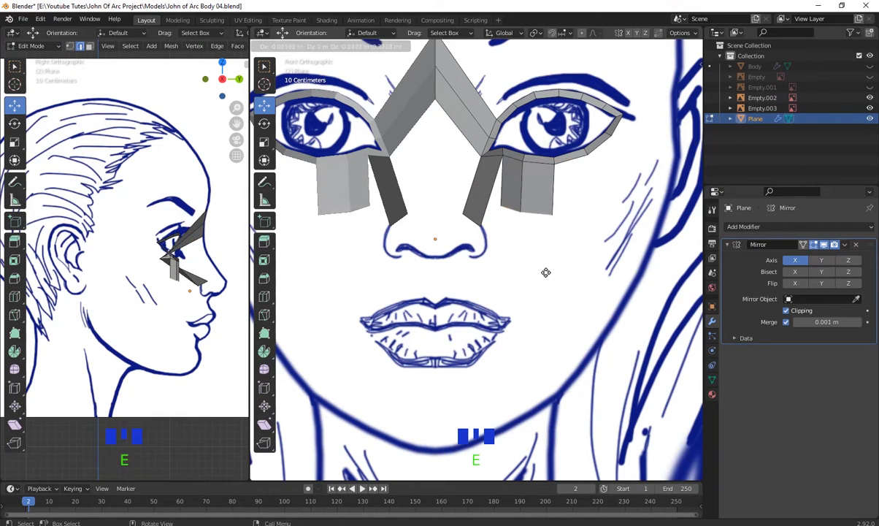
{"action": "left_click", "coordinate": [517, 349]}
{"action": "scroll", "coordinate": [535, 317], "scroll_direction": "up", "scroll_amount": 2}
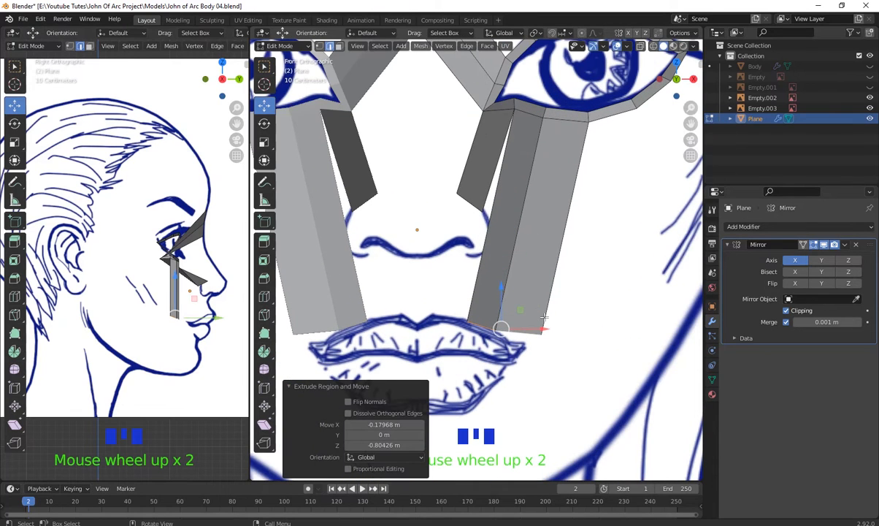
- Move the outer and middle vertices at the lower end of the lid-to-mouth strip inward onto the upper lip outline
{"action": "key", "text": "1"}
{"action": "left_click", "coordinate": [543, 329]}
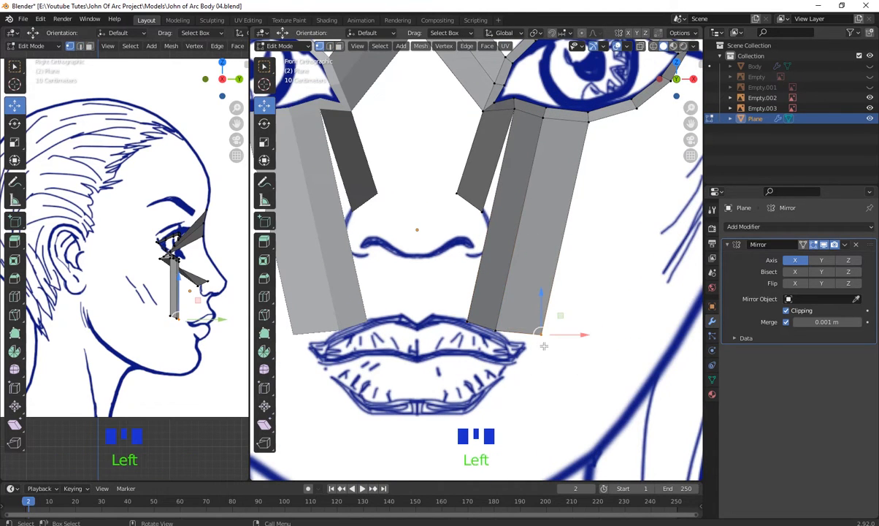
{"action": "left_click_drag", "start_coordinate": [539, 332], "coordinate": [504, 336]}
{"action": "left_click", "coordinate": [496, 330]}
{"action": "left_click", "coordinate": [480, 328]}
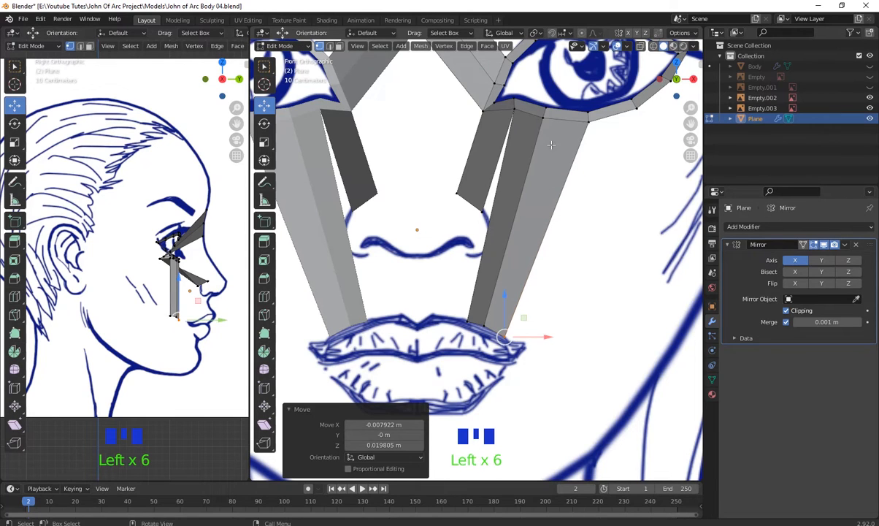
- Move all the strip's lower-end vertices about 0.51 m forward in Y to the lip profile, then about -0.004 m in X and 0.004 m in Z
{"action": "left_click_drag", "start_coordinate": [442, 289], "coordinate": [545, 376]}
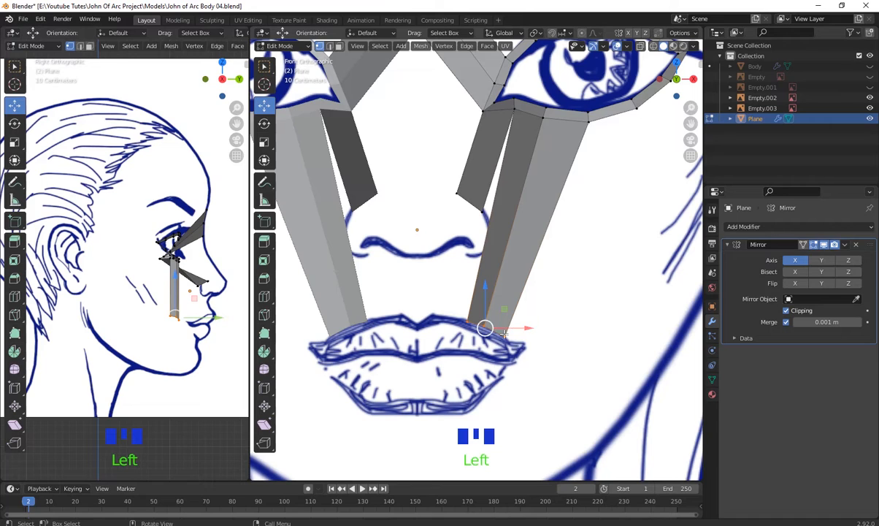
{"action": "left_click_drag", "start_coordinate": [212, 319], "coordinate": [245, 314]}
{"action": "left_click_drag", "start_coordinate": [5, 309], "coordinate": [3, 290]}
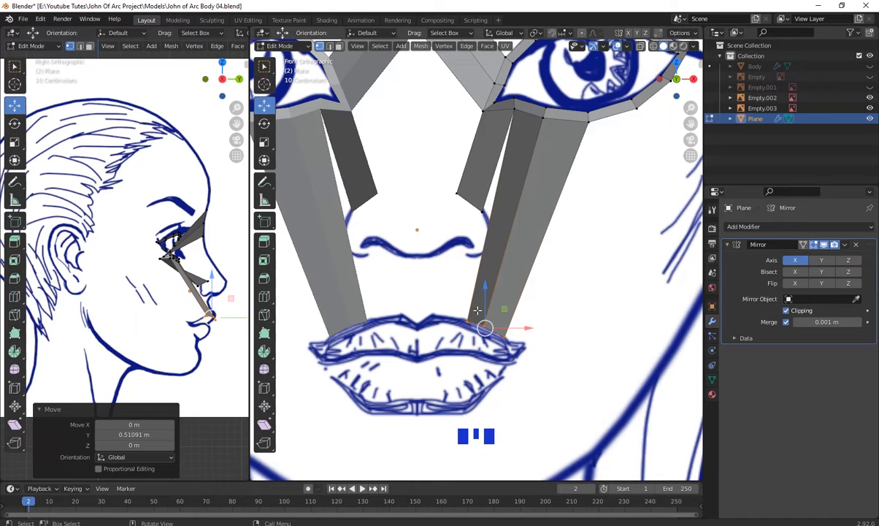
{"action": "left_click_drag", "start_coordinate": [503, 310], "coordinate": [503, 306]}
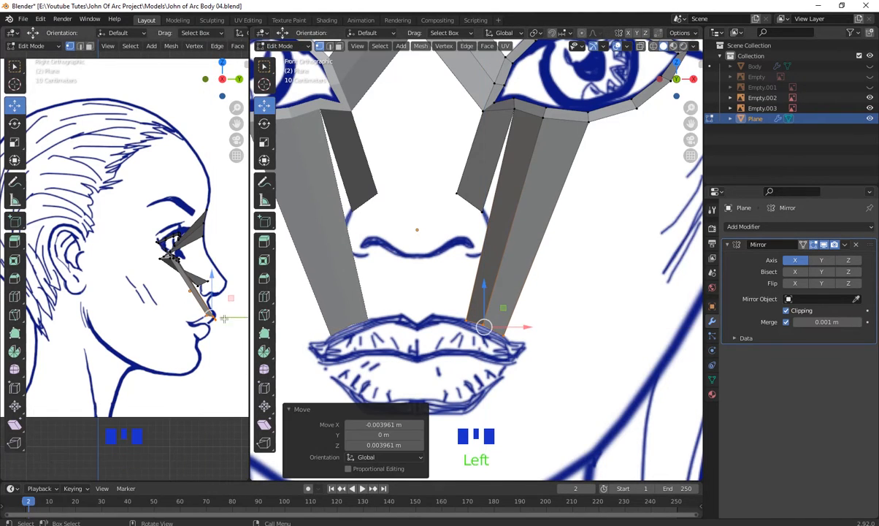
- Move the strip's outer vertex at the upper lip back about -0.26 m in Y toward the mouth corner in the side reference
{"action": "scroll", "coordinate": [497, 352], "scroll_direction": "up", "scroll_amount": 3}
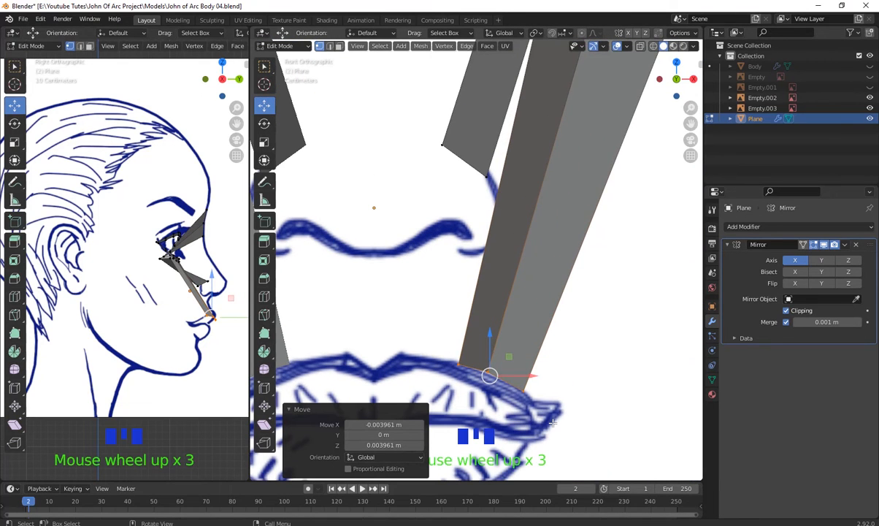
{"action": "left_click", "coordinate": [539, 395]}
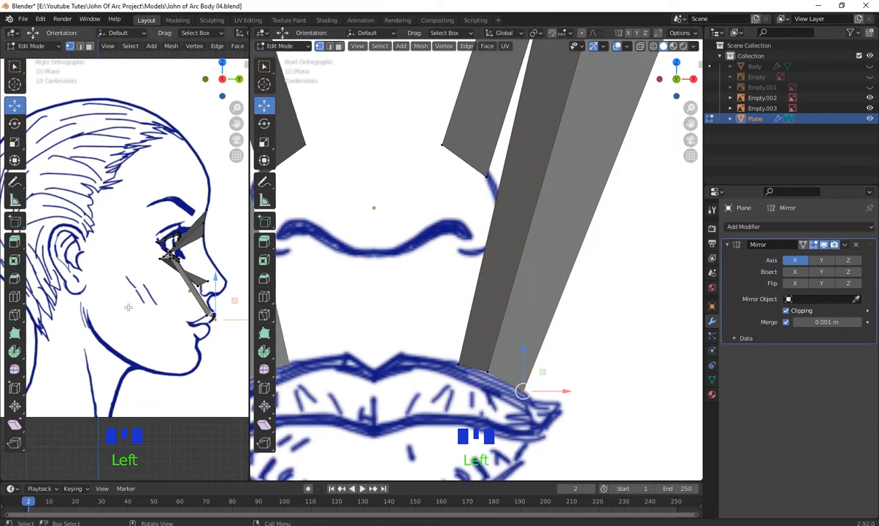
{"action": "scroll", "coordinate": [209, 310], "scroll_direction": "down", "scroll_amount": 2}
{"action": "scroll", "coordinate": [209, 312], "scroll_direction": "up", "scroll_amount": 2}
{"action": "scroll", "coordinate": [209, 343], "scroll_direction": "up", "scroll_amount": 1}
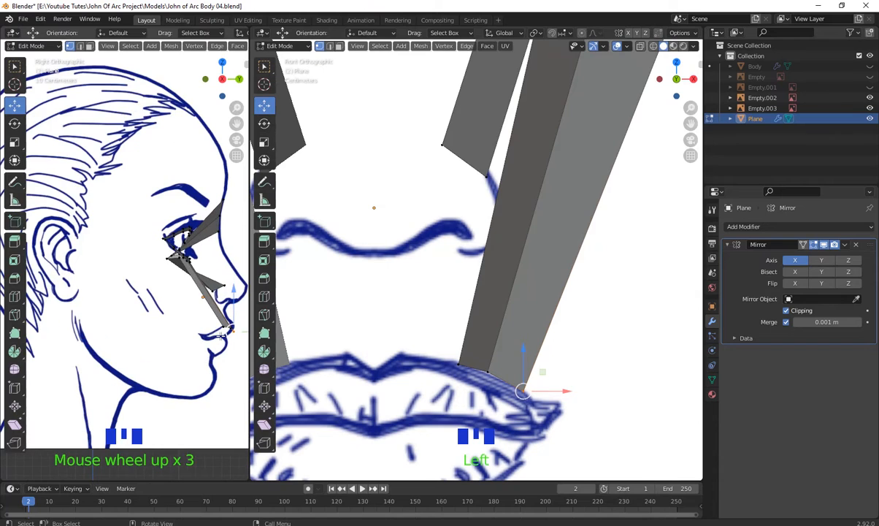
{"action": "scroll", "coordinate": [208, 316], "scroll_direction": "down", "scroll_amount": 1}
{"action": "mouse_move", "coordinate": [208, 315]}
{"action": "middle_mouse_down", "text": "shift"}
{"action": "mouse_move", "coordinate": [191, 310]}
{"action": "mouse_move", "coordinate": [196, 315]}
{"action": "middle_mouse_up", "text": "shift"}
{"action": "left_click_drag", "start_coordinate": [196, 316], "coordinate": [173, 319]}
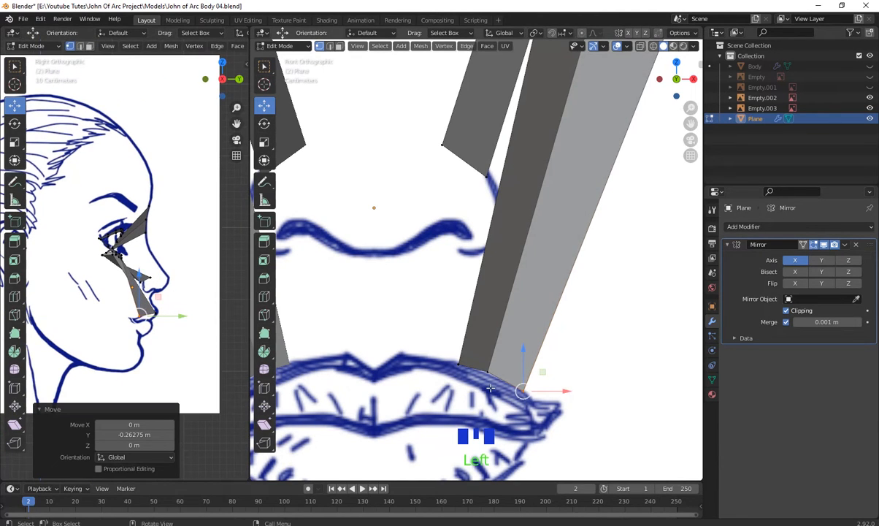
- Move the strip's inner lip vertex about 0.12 m forward in Y and its middle lip vertex back about -0.09 m in Y
{"action": "left_click_drag", "start_coordinate": [486, 374], "coordinate": [435, 346]}
{"action": "left_click_drag", "start_coordinate": [189, 313], "coordinate": [199, 312]}
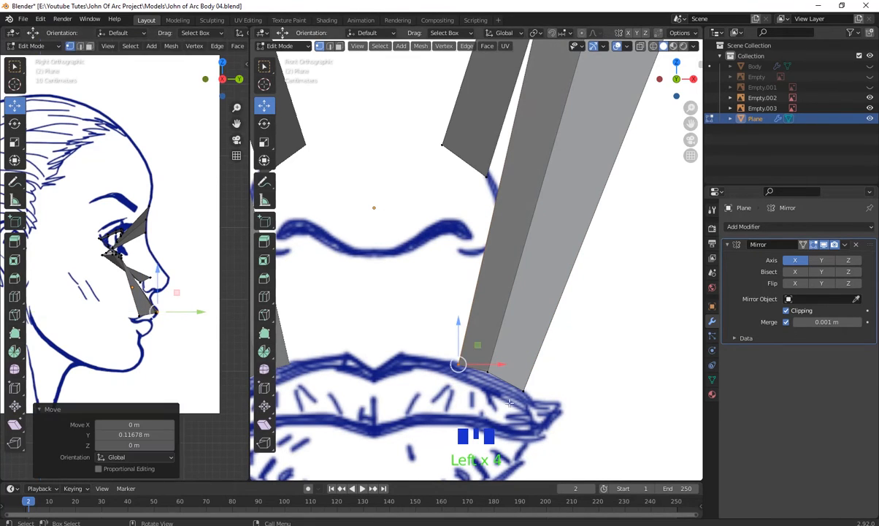
{"action": "left_click_drag", "start_coordinate": [498, 398], "coordinate": [475, 359]}
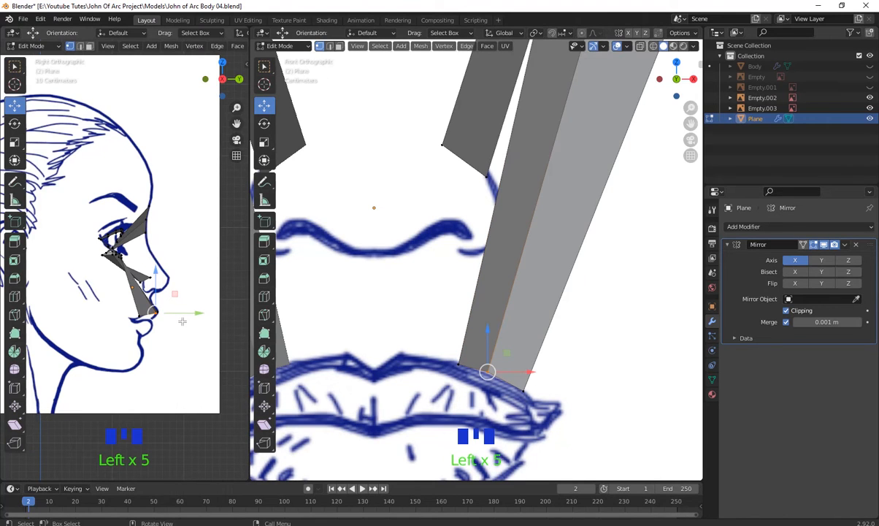
{"action": "left_click_drag", "start_coordinate": [194, 312], "coordinate": [184, 317]}
- Raise the strip's middle lip vertex about 0.07 m in Z and shift it about -0.01 m in Y
{"action": "scroll", "coordinate": [488, 380], "scroll_direction": "down", "scroll_amount": 8}
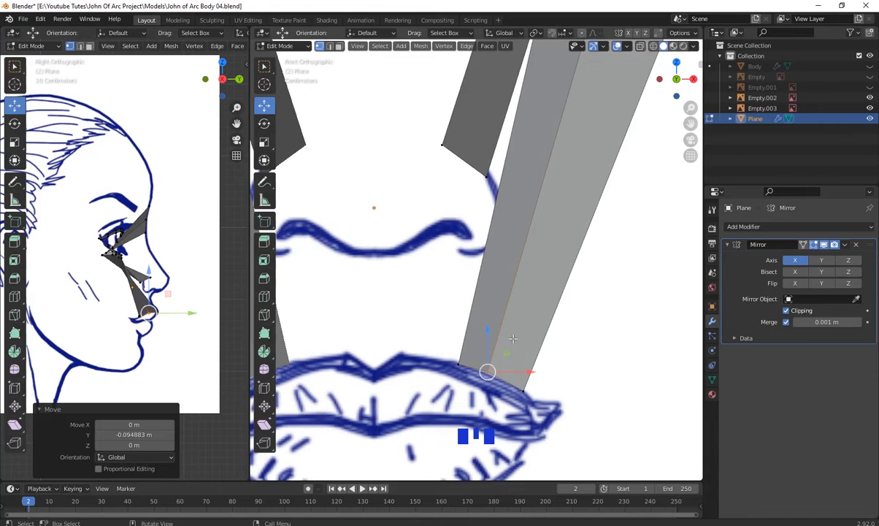
{"action": "middle_click_drag", "start_coordinate": [489, 368], "coordinate": [455, 286]}
{"action": "scroll", "coordinate": [501, 309], "scroll_direction": "up", "scroll_amount": 4}
{"action": "left_click_drag", "start_coordinate": [439, 219], "coordinate": [440, 202]}
{"action": "middle_click_drag", "start_coordinate": [441, 202], "coordinate": [463, 327]}
{"action": "left_click", "coordinate": [456, 237]}
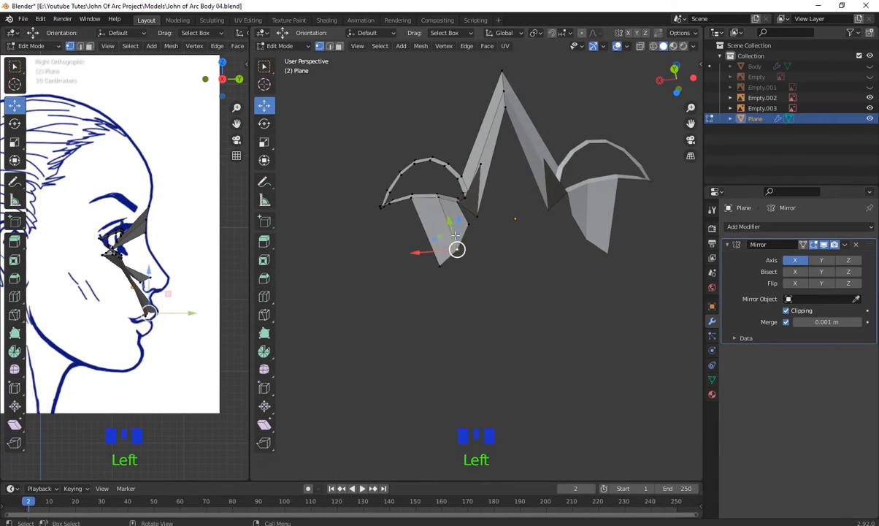
{"action": "mouse_move", "coordinate": [456, 224]}
{"action": "left_mouse_down"}
{"action": "mouse_move", "coordinate": [448, 257]}
{"action": "mouse_move", "coordinate": [443, 227]}
{"action": "left_mouse_up"}
{"action": "left_click", "coordinate": [437, 265]}
{"action": "scroll", "coordinate": [474, 348], "scroll_direction": "down", "scroll_amount": 2}
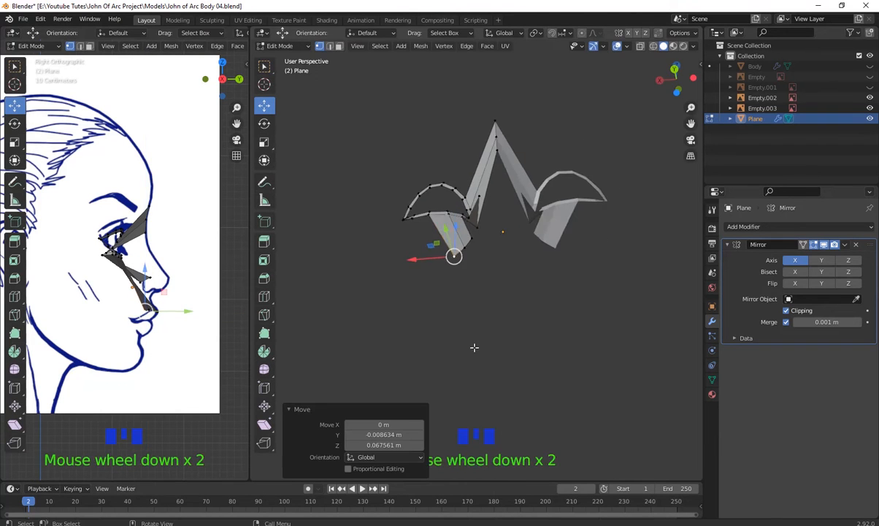
- Move the middle lip vertex about 0.03 m forward in Y, then about 0.01 m in X and 0.02 m in Y
{"action": "middle_click_drag", "start_coordinate": [474, 348], "coordinate": [610, 412]}
{"action": "scroll", "coordinate": [594, 369], "scroll_direction": "up", "scroll_amount": 3}
{"action": "middle_click_drag", "start_coordinate": [595, 368], "coordinate": [541, 402]}
{"action": "left_click_drag", "start_coordinate": [562, 314], "coordinate": [592, 320]}
{"action": "left_click", "coordinate": [558, 309]}
{"action": "scroll", "coordinate": [606, 363], "scroll_direction": "down", "scroll_amount": 2}
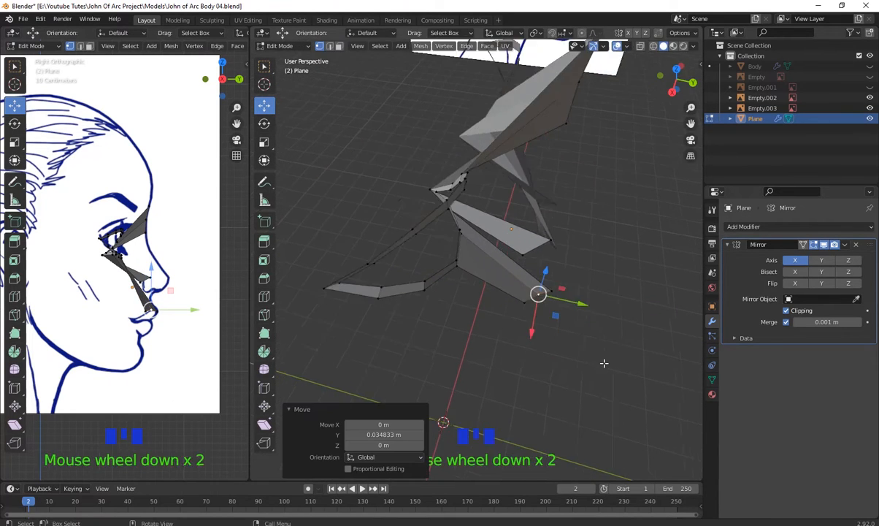
{"action": "middle_click_drag", "start_coordinate": [606, 363], "coordinate": [474, 281]}
{"action": "left_click_drag", "start_coordinate": [436, 318], "coordinate": [431, 315]}
- Add a loop cut across the eye-to-nose-bridge strip near the face's centre line, with a slide factor of -0.371
{"action": "scroll", "coordinate": [511, 322], "scroll_direction": "down", "scroll_amount": 3}
{"action": "middle_click_drag", "start_coordinate": [482, 252], "coordinate": [530, 223]}
{"action": "middle_click_drag", "start_coordinate": [543, 299], "coordinate": [440, 299]}
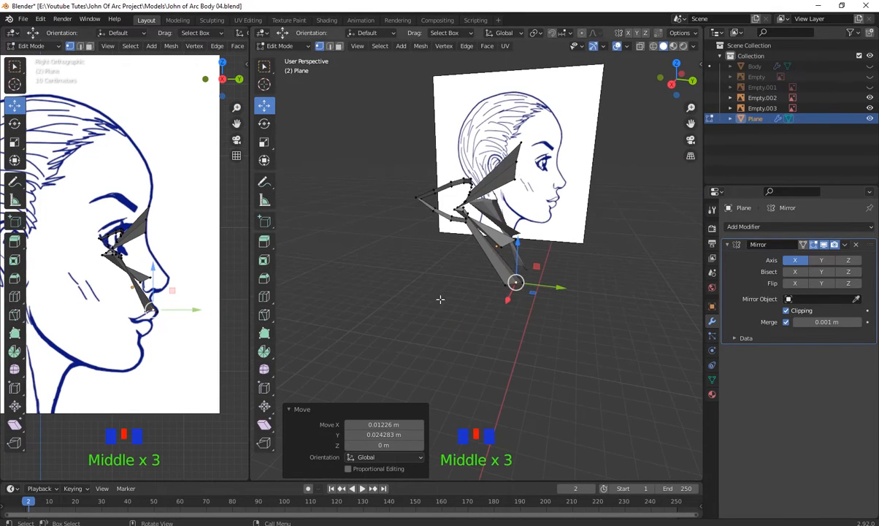
{"action": "middle_click_drag", "start_coordinate": [558, 311], "coordinate": [550, 314]}
{"action": "key", "text": "KP_1"}
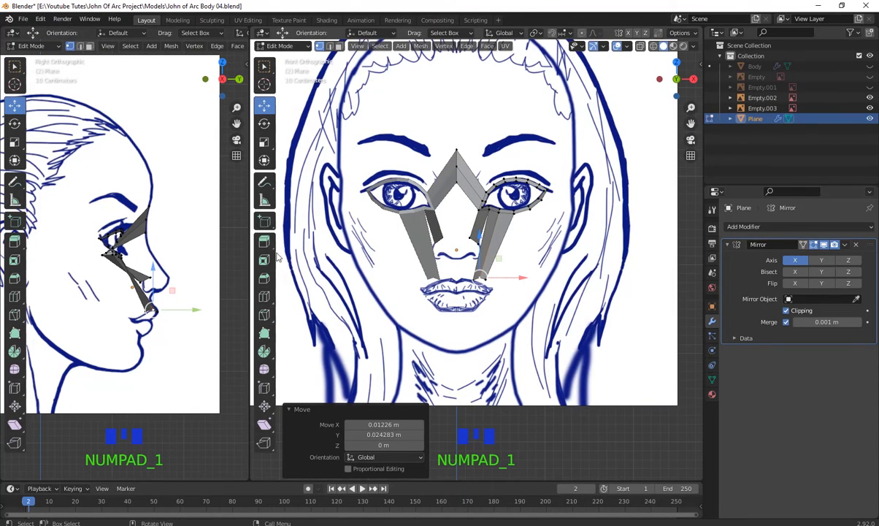
{"action": "scroll", "coordinate": [483, 221], "scroll_direction": "up", "scroll_amount": 3}
{"action": "middle_click_drag", "start_coordinate": [483, 221], "coordinate": [536, 271], "text": "shift"}
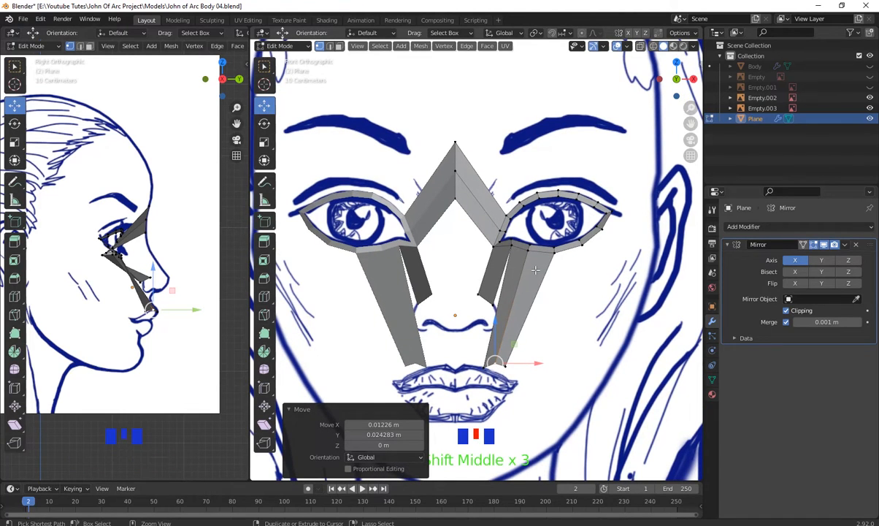
{"action": "key", "text": "ctrl+r"}
{"action": "left_click", "coordinate": [472, 201]}
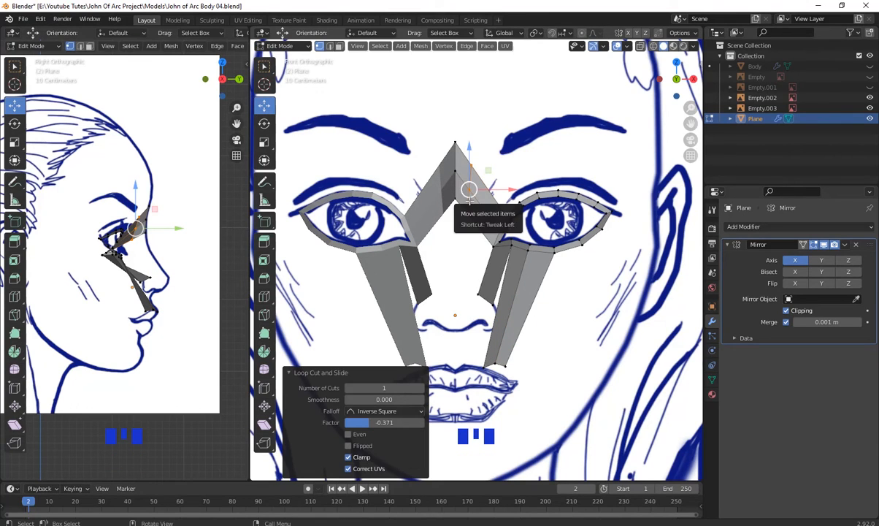
- Add two more loop cuts across the nose-bridge strip toward the eye, with slide factors of -0.252 and 0
{"action": "key", "text": "ctrl+r"}
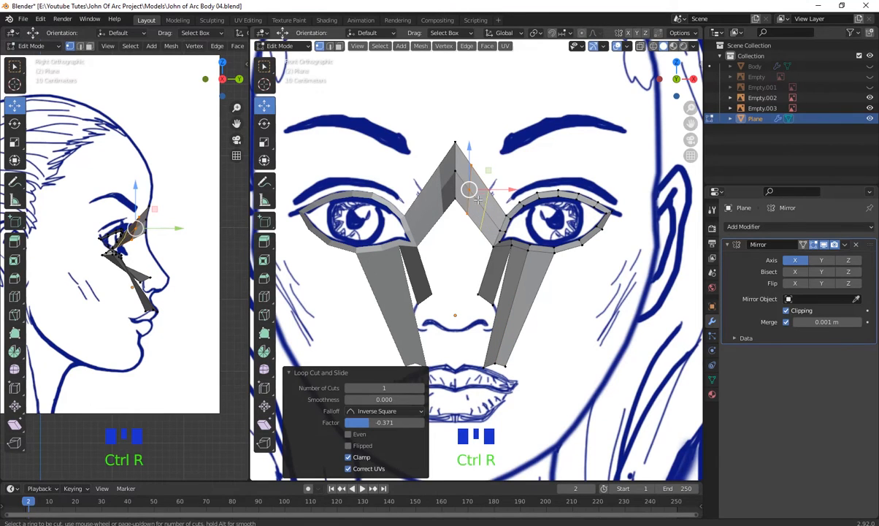
{"action": "left_click", "coordinate": [470, 190]}
{"action": "left_click", "coordinate": [480, 204]}
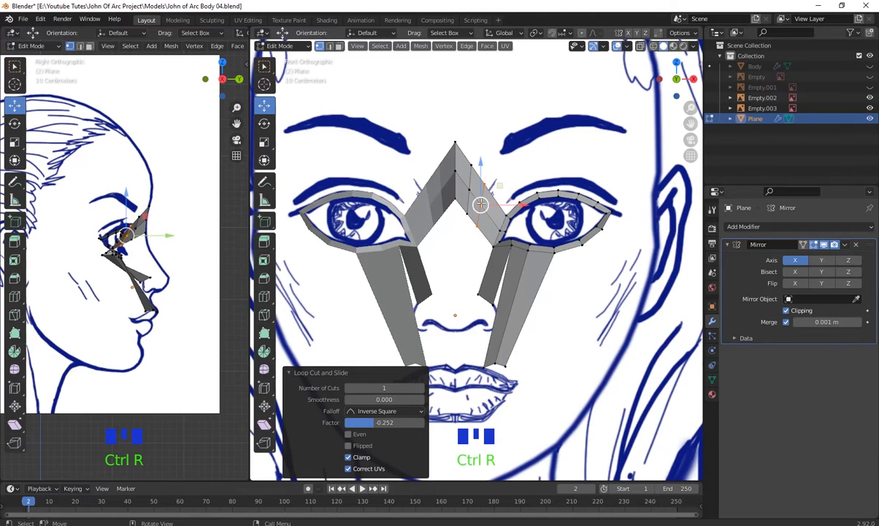
{"action": "key", "text": "ctrl+r"}
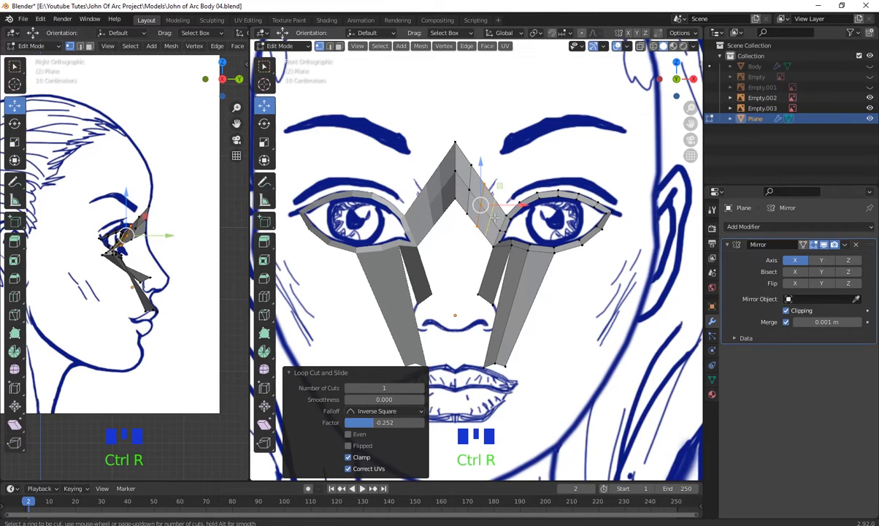
{"action": "left_click", "coordinate": [494, 218]}
{"action": "right_click", "coordinate": [490, 214]}
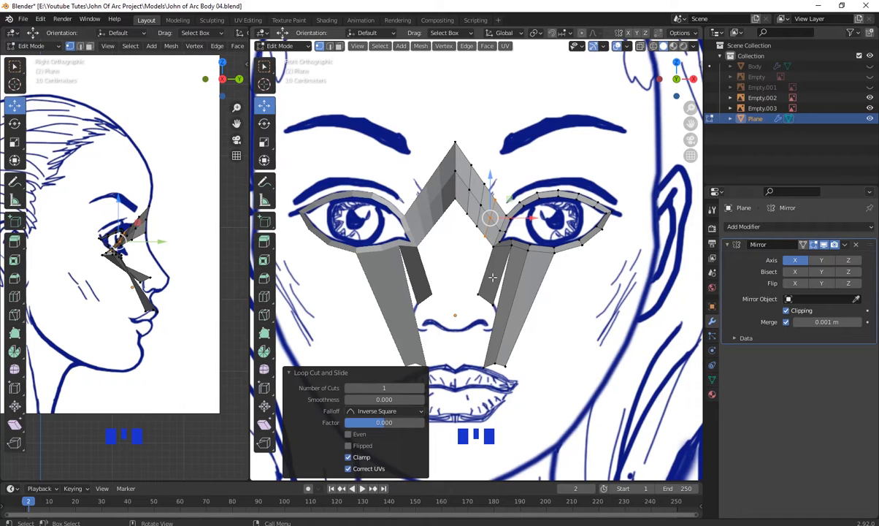
- Add three loop cuts down the short nose-side strip, with slide factors of 0.451, 0.222 and 0
{"action": "key", "text": "ctrl+r"}
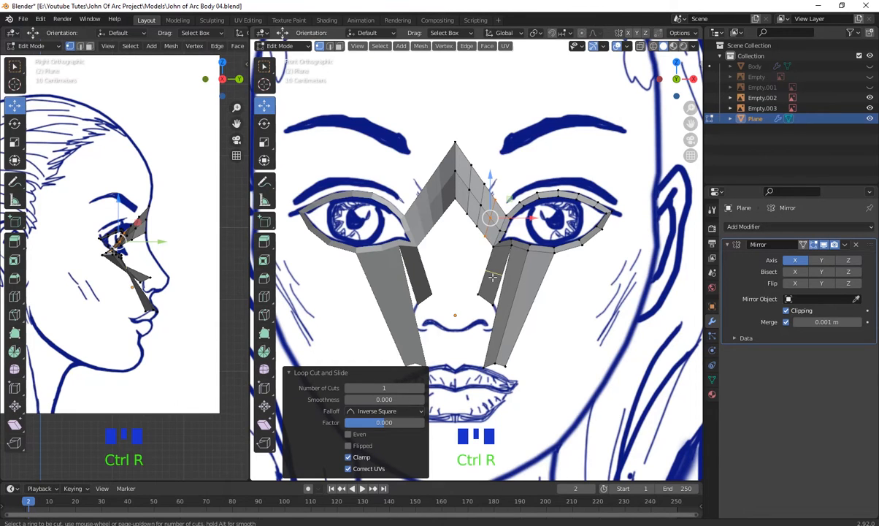
{"action": "left_click", "coordinate": [493, 276]}
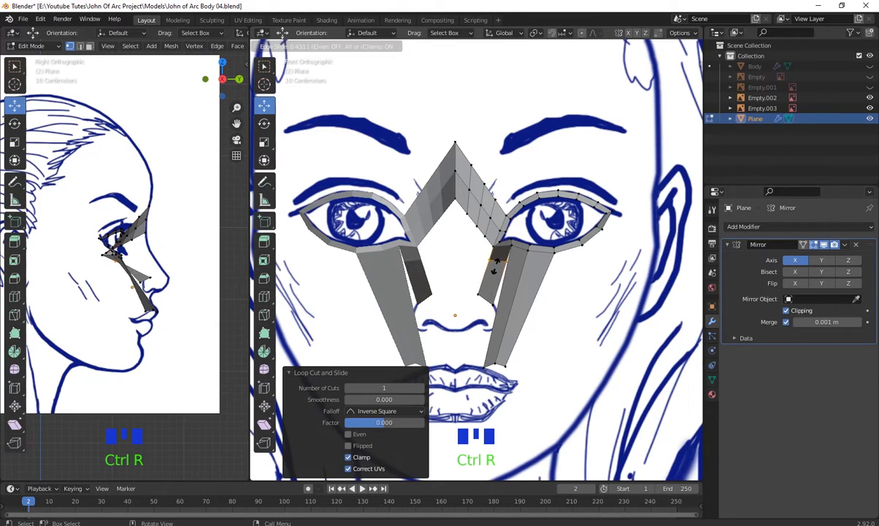
{"action": "left_click", "coordinate": [494, 270]}
{"action": "key", "text": "ctrl+r"}
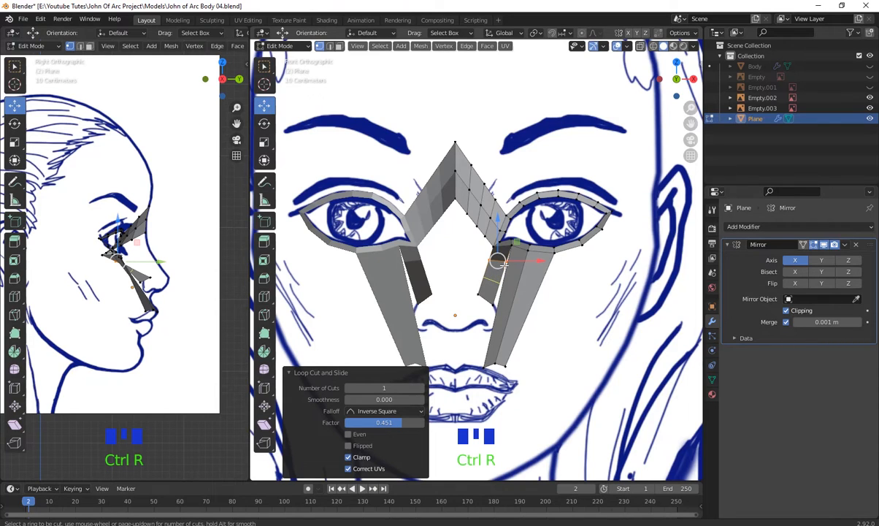
{"action": "left_click", "coordinate": [497, 262]}
{"action": "left_click", "coordinate": [503, 262]}
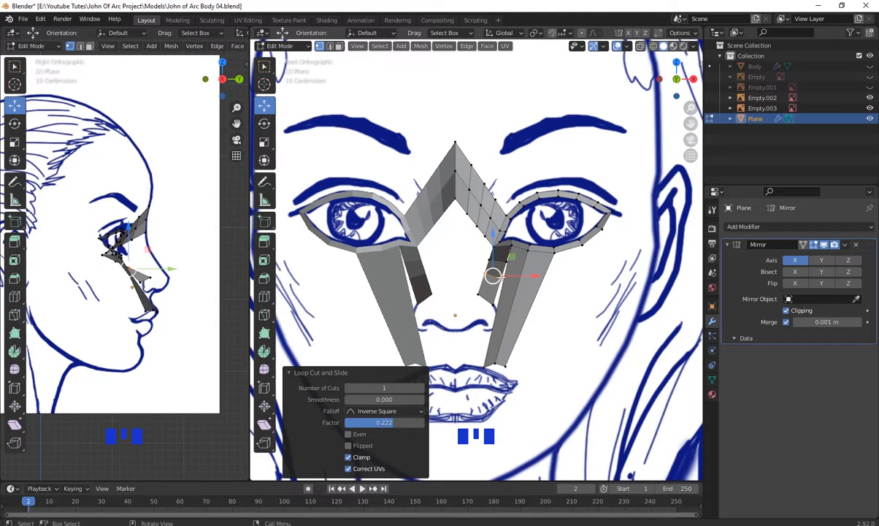
{"action": "key", "text": "ctrl+r"}
{"action": "left_click", "coordinate": [493, 276]}
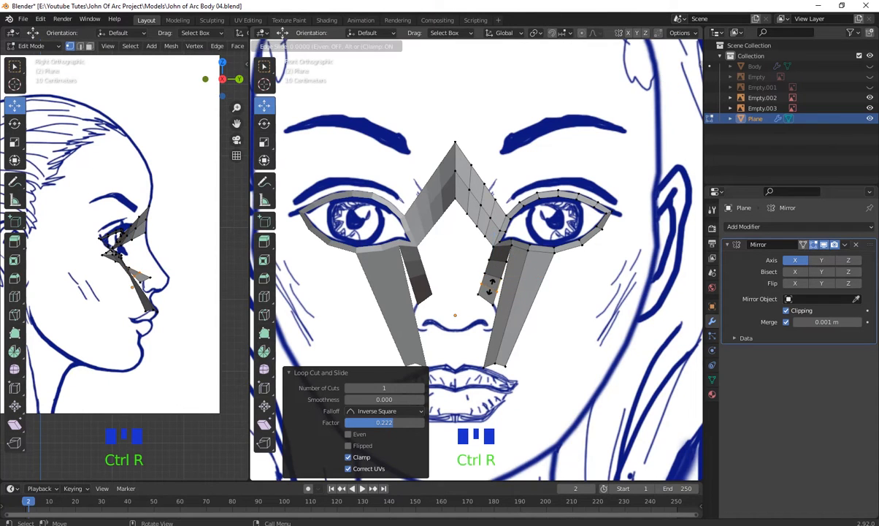
{"action": "left_click", "coordinate": [490, 284]}
- Add two loop cuts across the lid-to-mouth strip just below the eye, with slide factors of 0.738 and 0.642
{"action": "scroll", "coordinate": [451, 296], "scroll_direction": "up", "scroll_amount": 3}
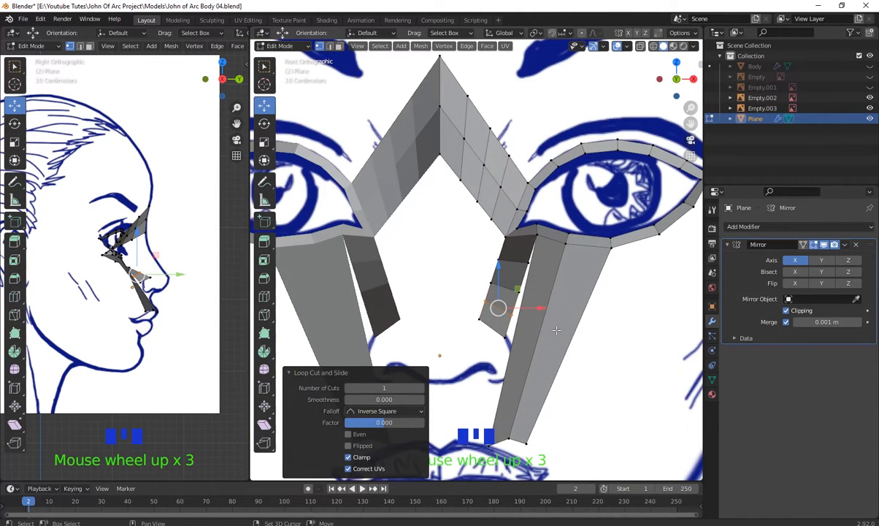
{"action": "middle_click_drag", "start_coordinate": [544, 365], "coordinate": [531, 307], "text": "shift"}
{"action": "left_click", "coordinate": [512, 295]}
{"action": "key", "text": "ctrl+r"}
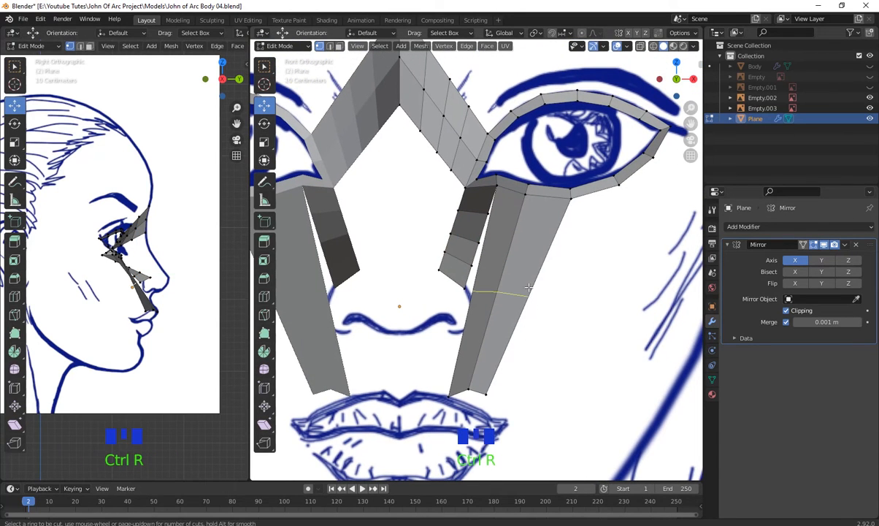
{"action": "left_click_drag", "start_coordinate": [528, 231], "coordinate": [485, 222]}
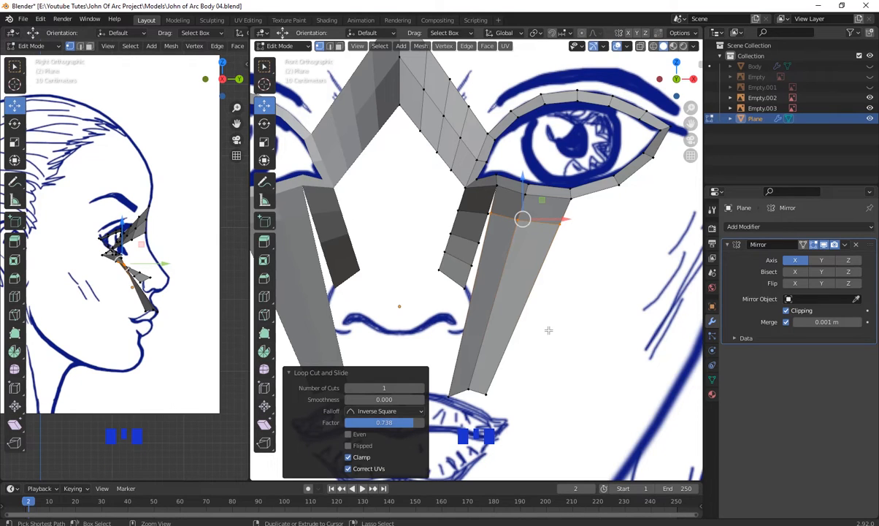
{"action": "key", "text": "ctrl+r"}
{"action": "left_click_drag", "start_coordinate": [541, 313], "coordinate": [448, 235]}
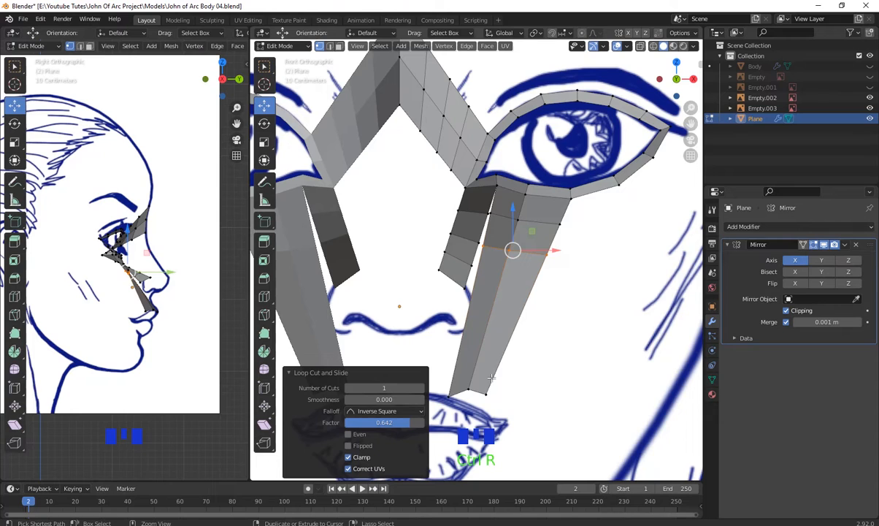
- Add two further loop cuts lower on the lid-to-mouth strip, beside the nose, with slide factors of 0.719 and 0.547
{"action": "key", "text": "ctrl+r"}
{"action": "left_click_drag", "start_coordinate": [501, 310], "coordinate": [512, 266]}
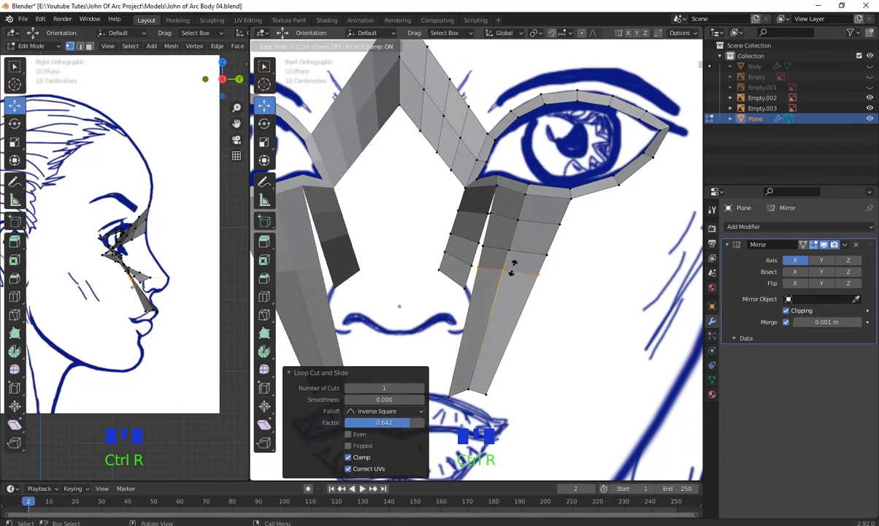
{"action": "left_click", "coordinate": [512, 266]}
{"action": "key", "text": "ctrl+r"}
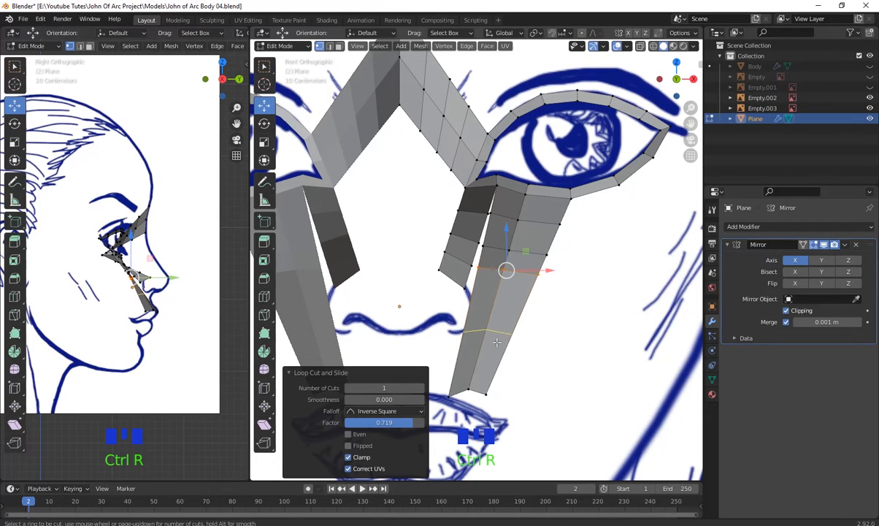
{"action": "left_click_drag", "start_coordinate": [497, 342], "coordinate": [511, 314]}
{"action": "left_click", "coordinate": [515, 312]}
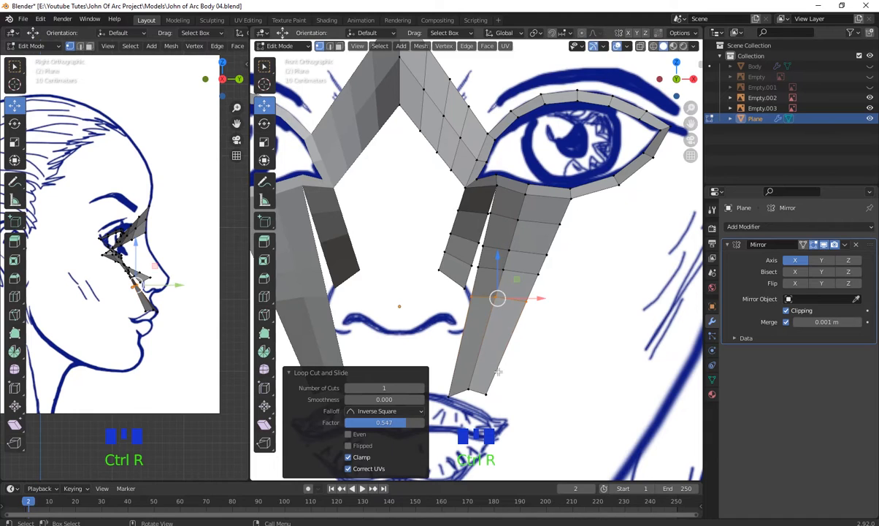
- Add a loop cut across the lid-to-mouth strip just above the lips and move its outer vertex downward
{"action": "key", "text": "ctrl+r"}
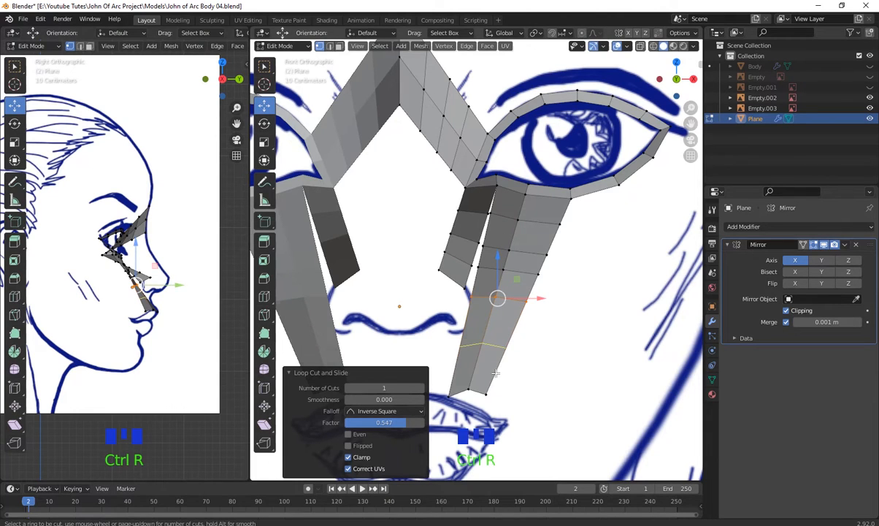
{"action": "left_click_drag", "start_coordinate": [495, 373], "coordinate": [501, 361]}
{"action": "left_click", "coordinate": [510, 338]}
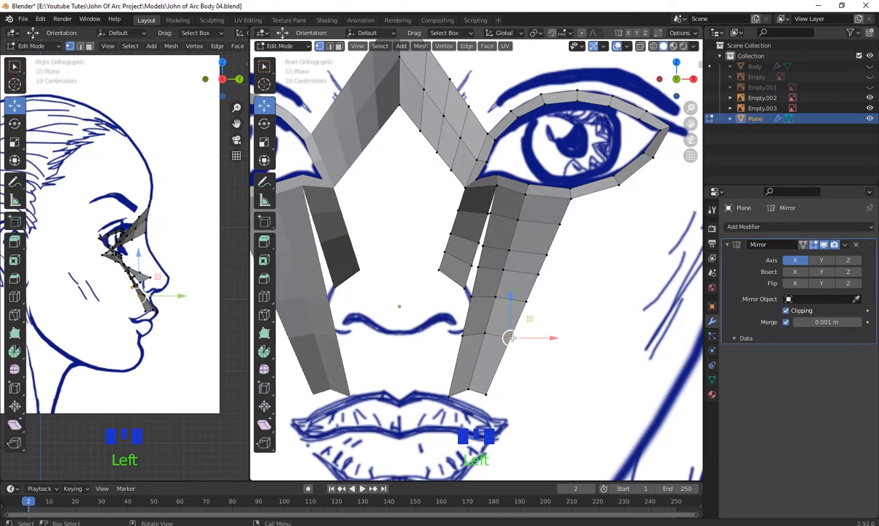
{"action": "key", "text": "g"}
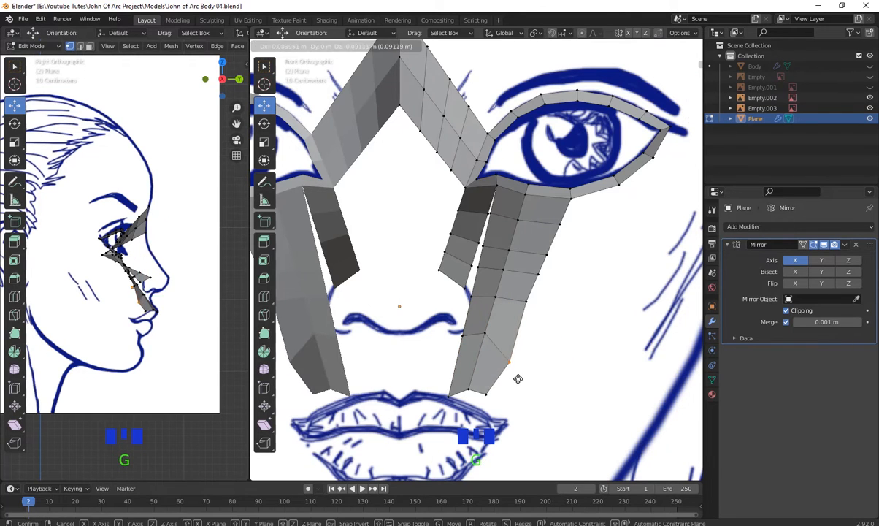
{"action": "left_click", "coordinate": [518, 380]}
- Move the strip's outer vertex level with the nostril outward onto the cheek and slightly down
{"action": "left_click_drag", "start_coordinate": [566, 325], "coordinate": [508, 295]}
{"action": "key", "text": "g"}
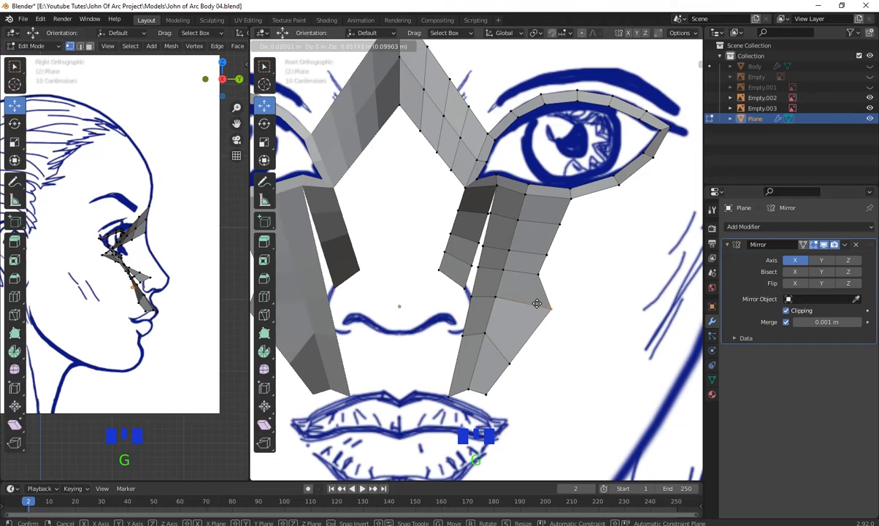
{"action": "left_click", "coordinate": [546, 312]}
{"action": "key", "text": "g"}
{"action": "left_click", "coordinate": [544, 321]}
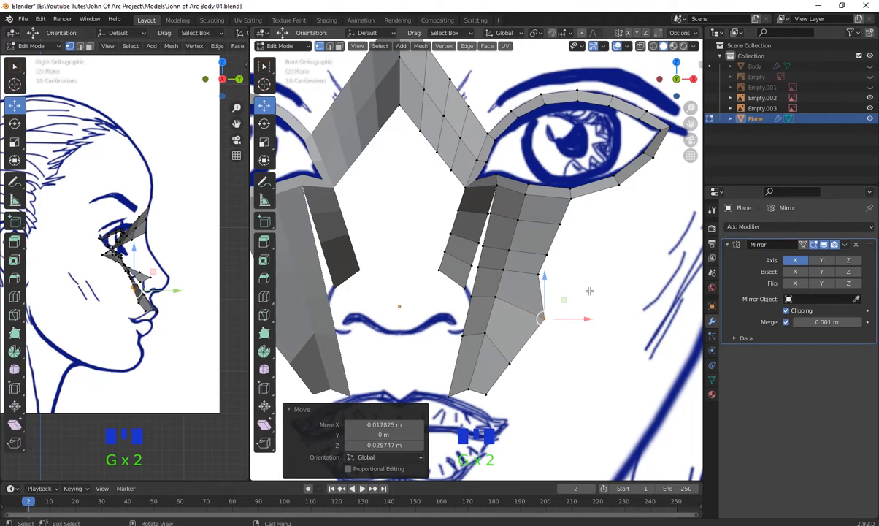
- Pull the next two outer-edge vertices up the strip outward so the cheek side forms a rounded curve
{"action": "left_click_drag", "start_coordinate": [589, 291], "coordinate": [534, 243]}
{"action": "key", "text": "g"}
{"action": "left_click", "coordinate": [542, 281]}
{"action": "key", "text": "g"}
{"action": "left_click", "coordinate": [554, 247]}
{"action": "left_click_drag", "start_coordinate": [579, 314], "coordinate": [528, 284]}
{"action": "key", "text": "g"}
{"action": "left_click", "coordinate": [552, 287]}
- Shift the middle and outer vertices of the first row below the lower eyelid outward
{"action": "left_click_drag", "start_coordinate": [528, 233], "coordinate": [506, 209]}
{"action": "key", "text": "g"}
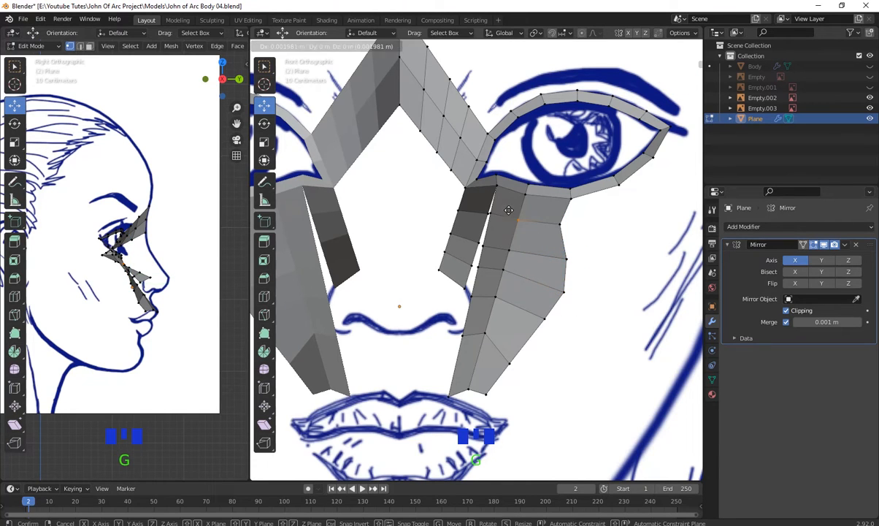
{"action": "left_click", "coordinate": [515, 211]}
{"action": "left_click_drag", "start_coordinate": [586, 234], "coordinate": [552, 214]}
{"action": "key", "text": "g"}
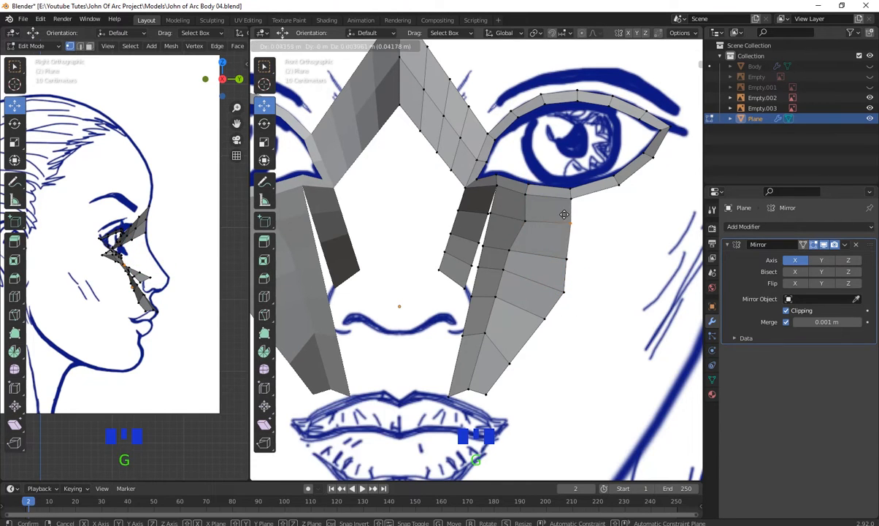
{"action": "left_click", "coordinate": [567, 214]}
{"action": "key", "text": "g"}
- Spread the second row below the eyelid by moving its outer and middle vertices toward the cheek
{"action": "left_click_drag", "start_coordinate": [586, 271], "coordinate": [503, 240]}
{"action": "left_click", "coordinate": [577, 247]}
{"action": "key", "text": "g"}
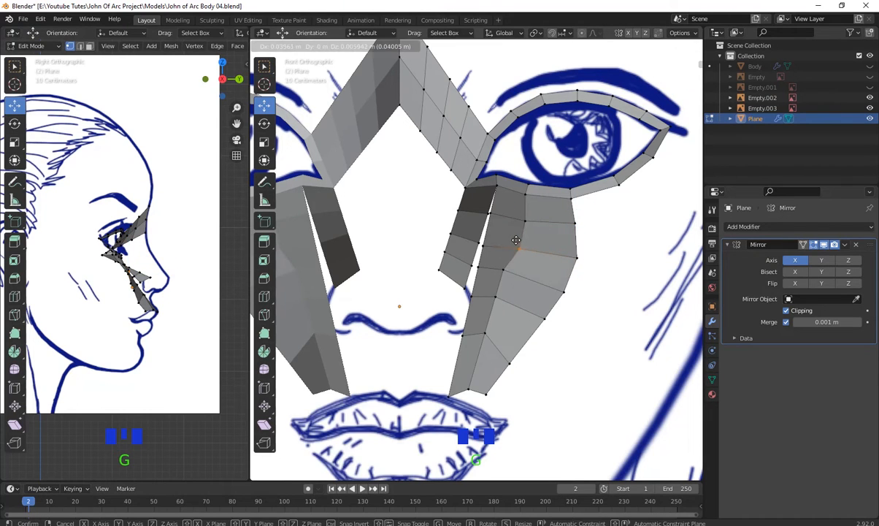
{"action": "left_click", "coordinate": [513, 239]}
- Reposition the cheek strip's middle-column vertices from beside the nose down to above the lips for evenly flowing faces
{"action": "left_click_drag", "start_coordinate": [518, 280], "coordinate": [497, 260]}
{"action": "key", "text": "g"}
{"action": "left_click", "coordinate": [504, 262]}
{"action": "left_click_drag", "start_coordinate": [507, 321], "coordinate": [490, 290]}
{"action": "key", "text": "g"}
{"action": "left_click", "coordinate": [495, 298]}
{"action": "left_click_drag", "start_coordinate": [495, 338], "coordinate": [466, 319]}
{"action": "key", "text": "g"}
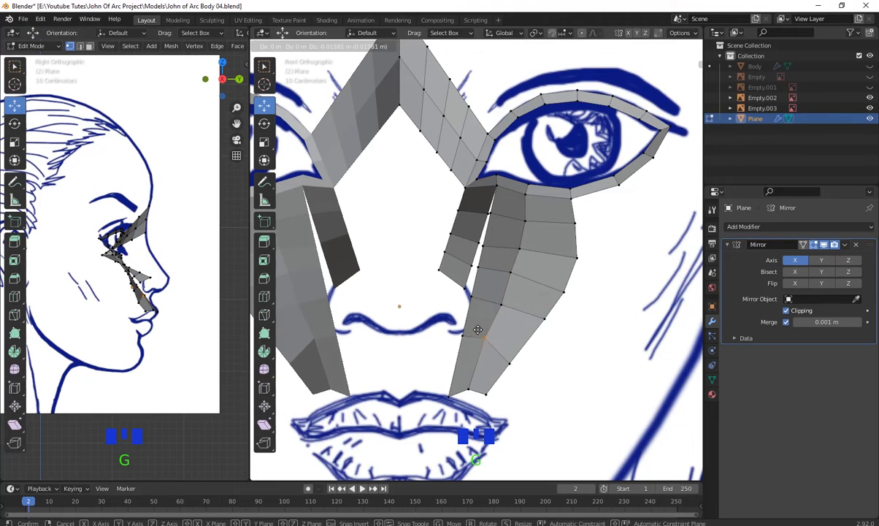
{"action": "left_click", "coordinate": [454, 319]}
{"action": "key", "text": "g"}
- Lower two outer-edge cheek vertices beside the nose slightly to smooth the outer curve
{"action": "left_click_drag", "start_coordinate": [558, 338], "coordinate": [557, 282]}
{"action": "left_click", "coordinate": [532, 320]}
{"action": "key", "text": "g"}
{"action": "left_click", "coordinate": [556, 285]}
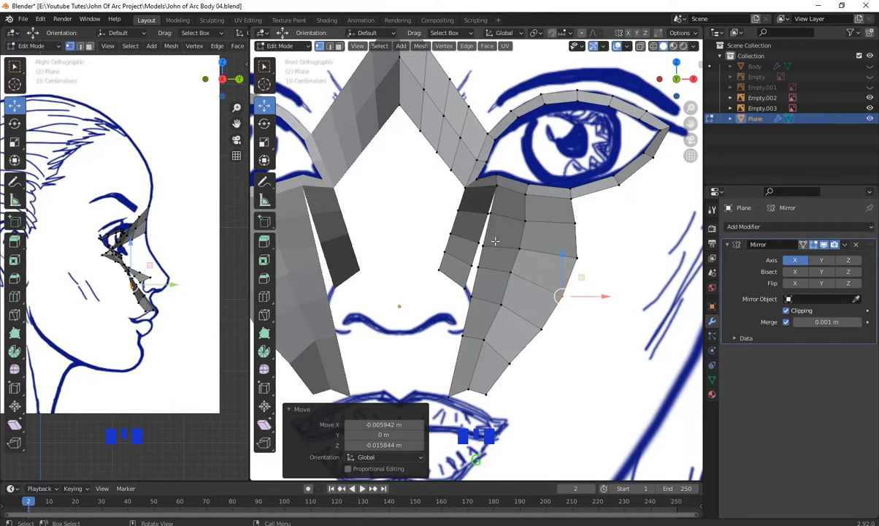
- Move the cheek strip's uppermost free inner-edge vertex 0.030553 m along Y toward the nose-side strip
{"action": "scroll", "coordinate": [495, 241], "scroll_direction": "down", "scroll_amount": 7}
{"action": "middle_click_drag", "start_coordinate": [495, 241], "coordinate": [322, 243]}
{"action": "scroll", "coordinate": [518, 255], "scroll_direction": "up", "scroll_amount": 4}
{"action": "middle_click_drag", "start_coordinate": [518, 255], "coordinate": [508, 226]}
{"action": "scroll", "coordinate": [558, 249], "scroll_direction": "up", "scroll_amount": 3}
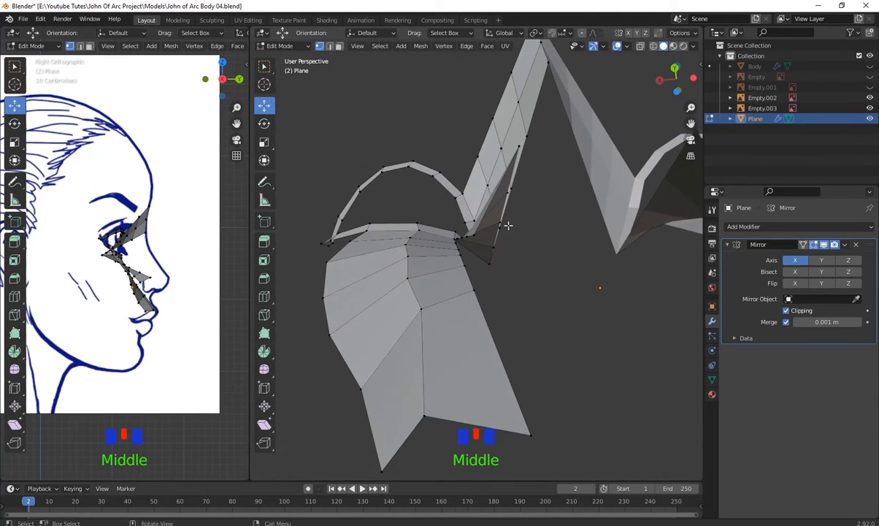
{"action": "middle_click_drag", "start_coordinate": [465, 264], "coordinate": [364, 281]}
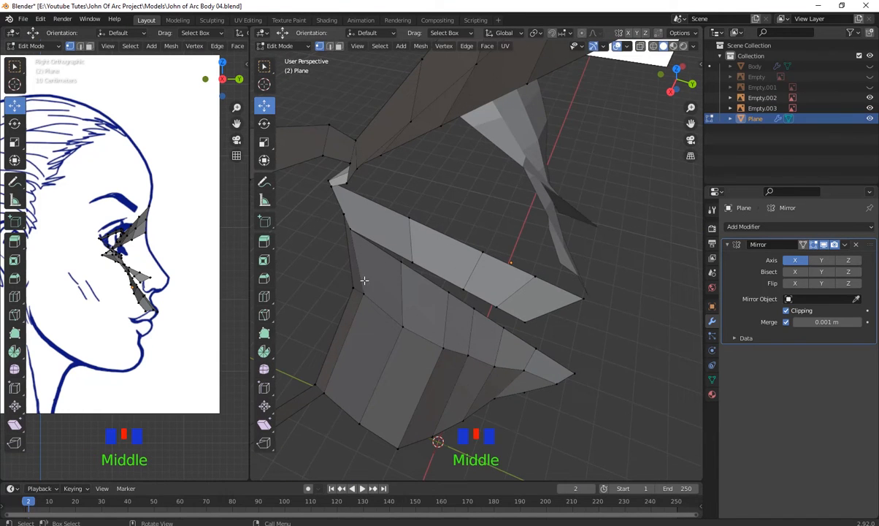
{"action": "left_click", "coordinate": [402, 261]}
{"action": "left_click_drag", "start_coordinate": [402, 261], "coordinate": [415, 249]}
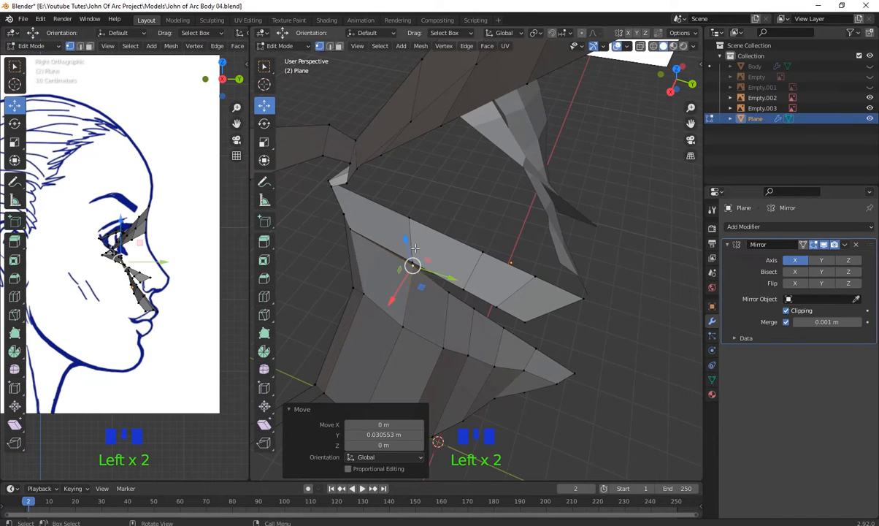
- Move the next three inner-edge cheek vertices along Y to follow the nose-side strip, the lowest by 0.044774 m
{"action": "middle_click_drag", "start_coordinate": [425, 275], "coordinate": [415, 247]}
{"action": "left_click", "coordinate": [451, 297]}
{"action": "left_click_drag", "start_coordinate": [478, 297], "coordinate": [493, 299]}
{"action": "middle_click_drag", "start_coordinate": [471, 355], "coordinate": [469, 325]}
{"action": "left_click", "coordinate": [476, 317]}
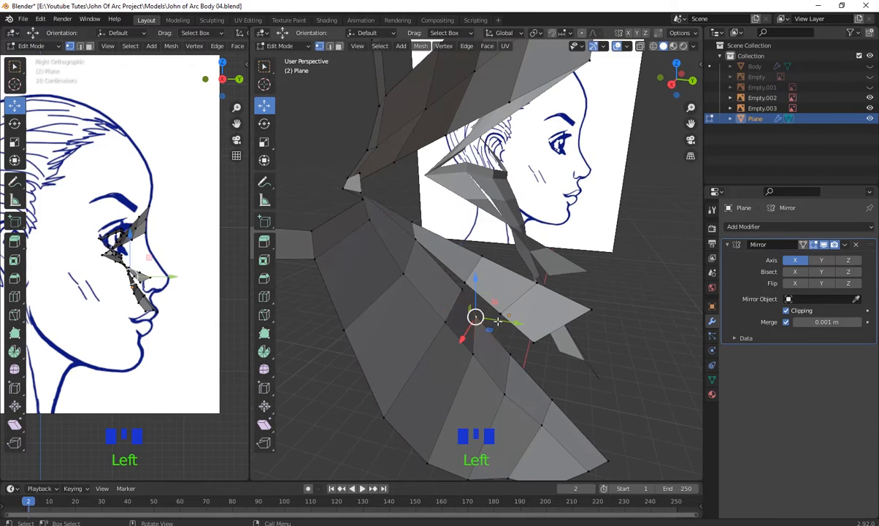
{"action": "left_click_drag", "start_coordinate": [501, 321], "coordinate": [518, 320]}
{"action": "left_click", "coordinate": [510, 354]}
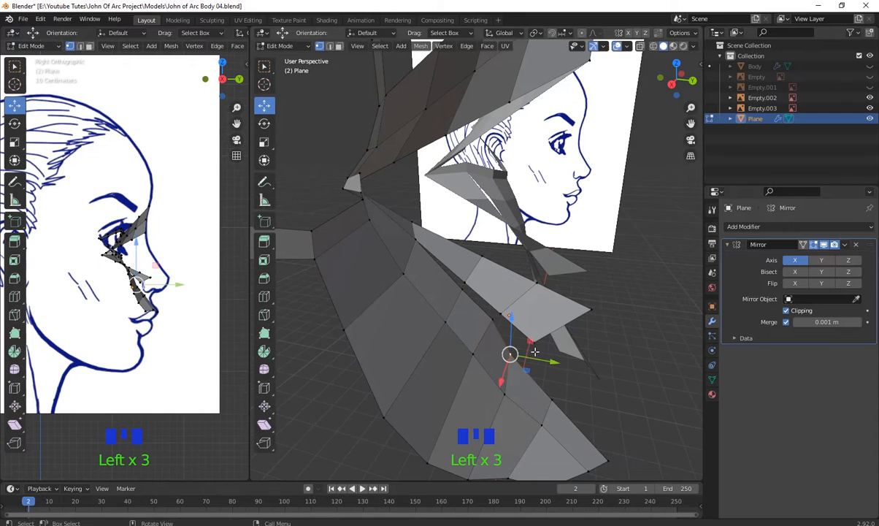
{"action": "left_click_drag", "start_coordinate": [551, 360], "coordinate": [562, 358]}
- In front view, merge the nearest bridge-strip and nose-side-strip vertices beside the inner eye corner at their center
{"action": "scroll", "coordinate": [563, 356], "scroll_direction": "down", "scroll_amount": 2}
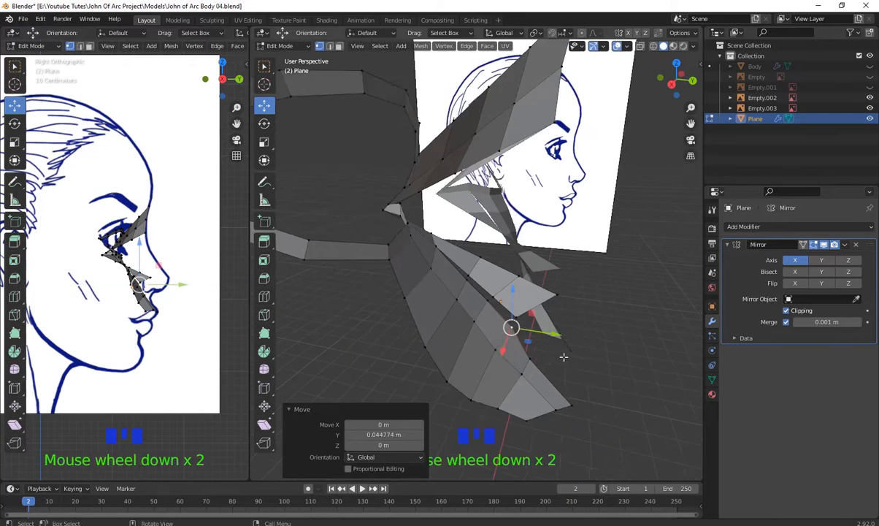
{"action": "middle_click_drag", "start_coordinate": [563, 356], "coordinate": [471, 260]}
{"action": "mouse_move", "coordinate": [508, 341]}
{"action": "middle_mouse_down"}
{"action": "mouse_move", "coordinate": [506, 353]}
{"action": "mouse_move", "coordinate": [506, 333]}
{"action": "middle_mouse_up"}
{"action": "key", "text": "KP_1"}
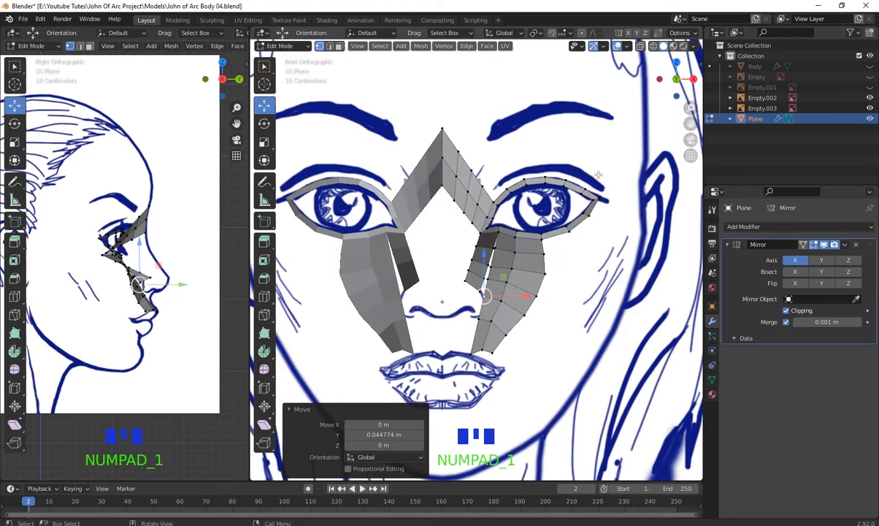
{"action": "scroll", "coordinate": [529, 246], "scroll_direction": "up", "scroll_amount": 3}
{"action": "middle_click_drag", "start_coordinate": [529, 247], "coordinate": [468, 224], "text": "shift"}
{"action": "left_click", "coordinate": [467, 207]}
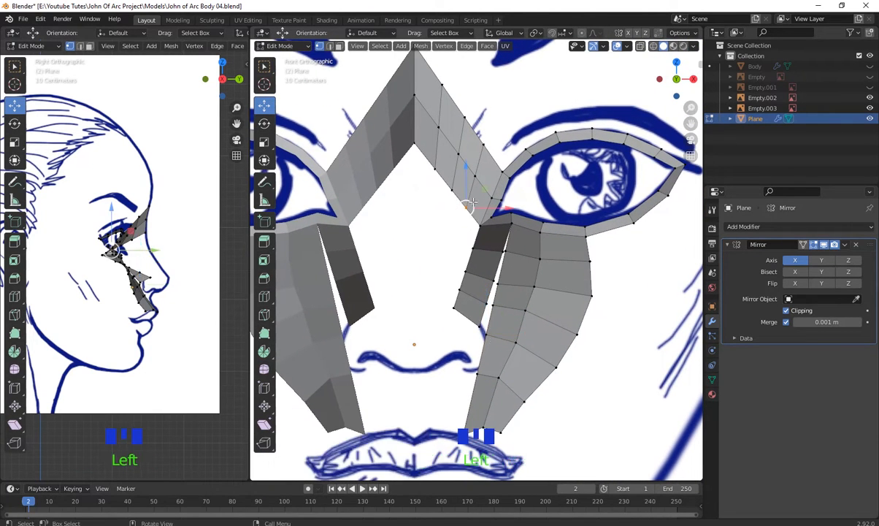
{"action": "left_click", "coordinate": [454, 238], "text": "shift"}
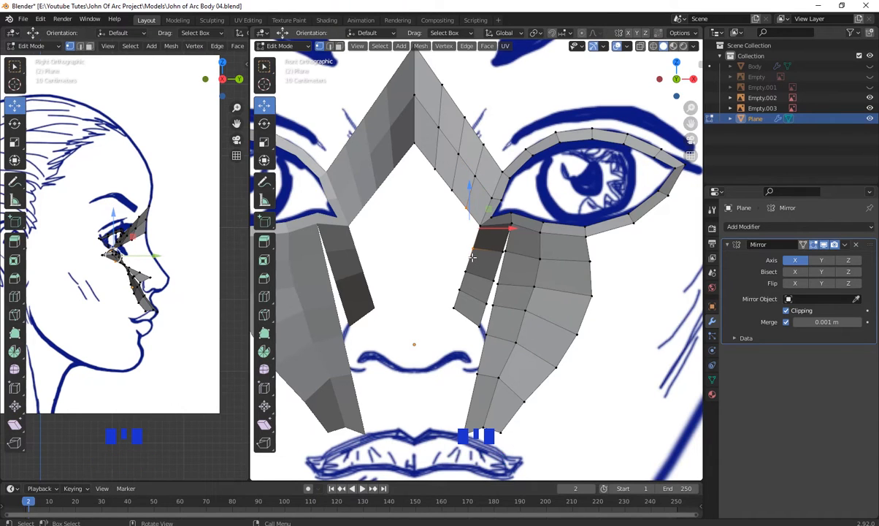
{"action": "right_click", "coordinate": [488, 248]}
{"action": "mouse_move", "coordinate": [482, 248]}
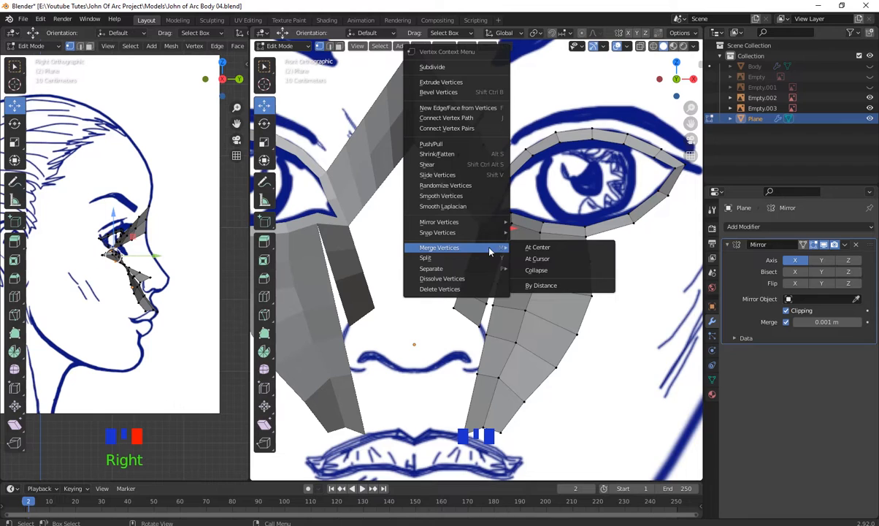
{"action": "left_click", "coordinate": [579, 252]}
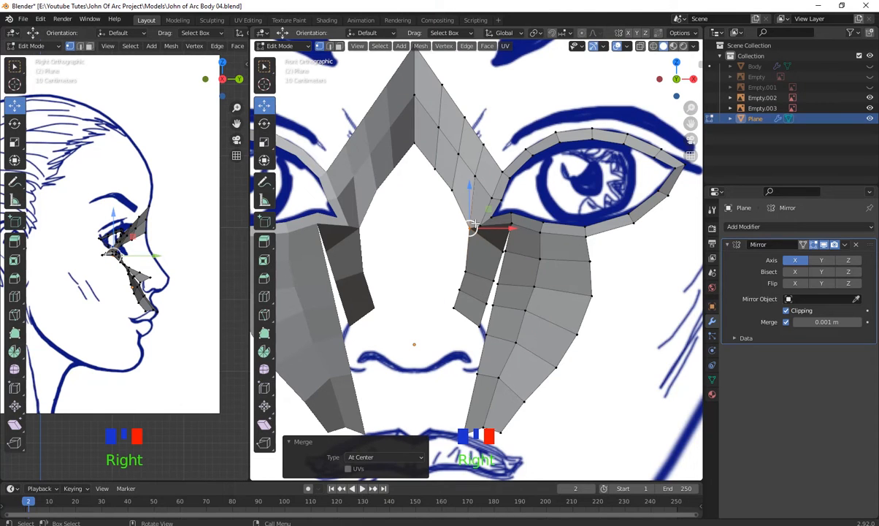
- Merge the next bridge-strip and nose-side-strip vertex pair at center and shift the merged vertex toward the nose
{"action": "left_click_drag", "start_coordinate": [474, 227], "coordinate": [469, 169]}
{"action": "left_click_drag", "start_coordinate": [471, 282], "coordinate": [457, 265], "text": "shift"}
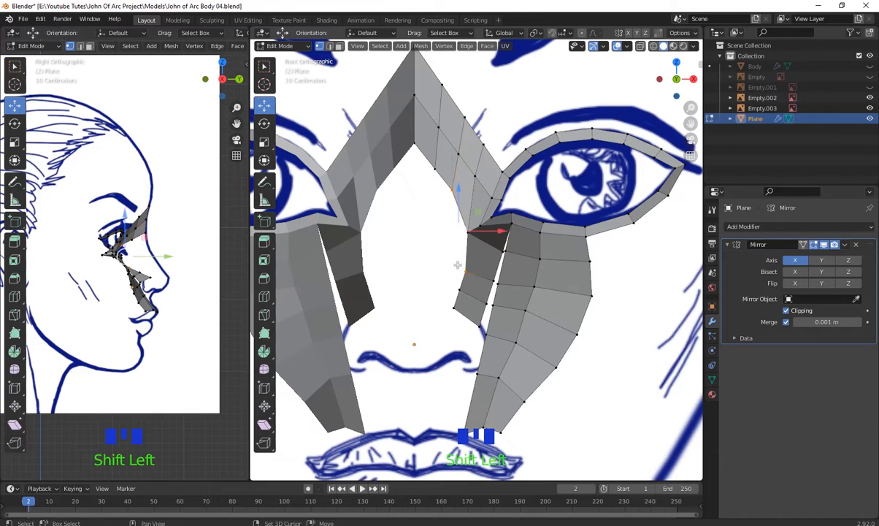
{"action": "right_click_drag", "start_coordinate": [450, 253], "coordinate": [503, 256]}
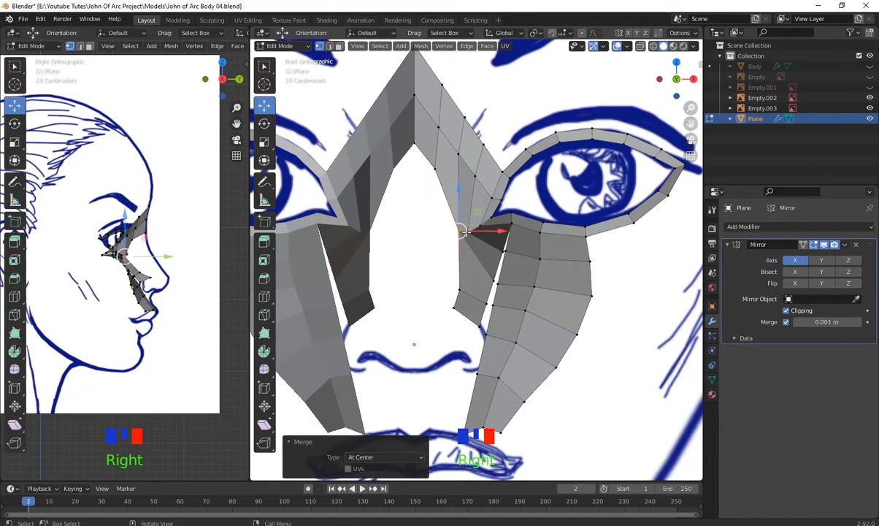
{"action": "left_click_drag", "start_coordinate": [460, 232], "coordinate": [452, 230]}
- Reshape the nose opening's edge, moving its top center vertex -0.049514 m in Z and the lower nose-side vertex 0.03763 m in X
{"action": "left_click_drag", "start_coordinate": [425, 179], "coordinate": [444, 161]}
{"action": "left_click_drag", "start_coordinate": [436, 129], "coordinate": [436, 120]}
{"action": "left_click_drag", "start_coordinate": [410, 170], "coordinate": [414, 121]}
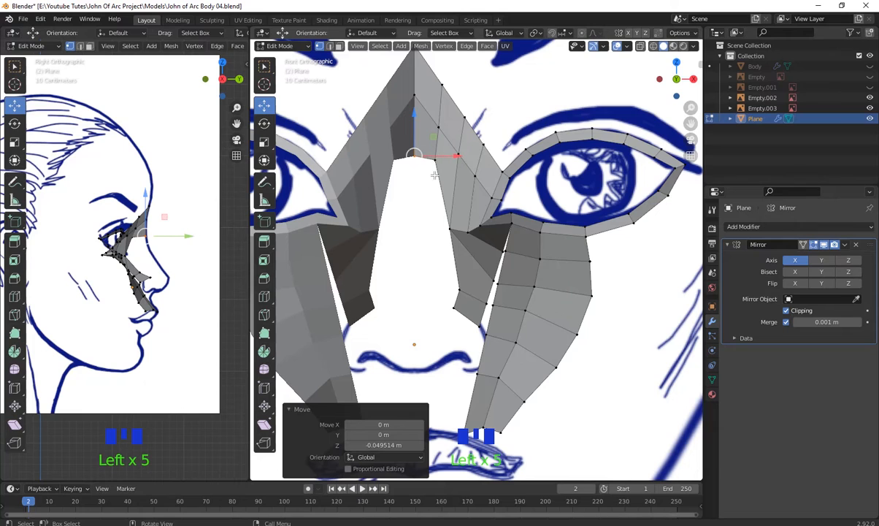
{"action": "left_click_drag", "start_coordinate": [469, 300], "coordinate": [460, 250]}
{"action": "left_click_drag", "start_coordinate": [457, 320], "coordinate": [493, 310]}
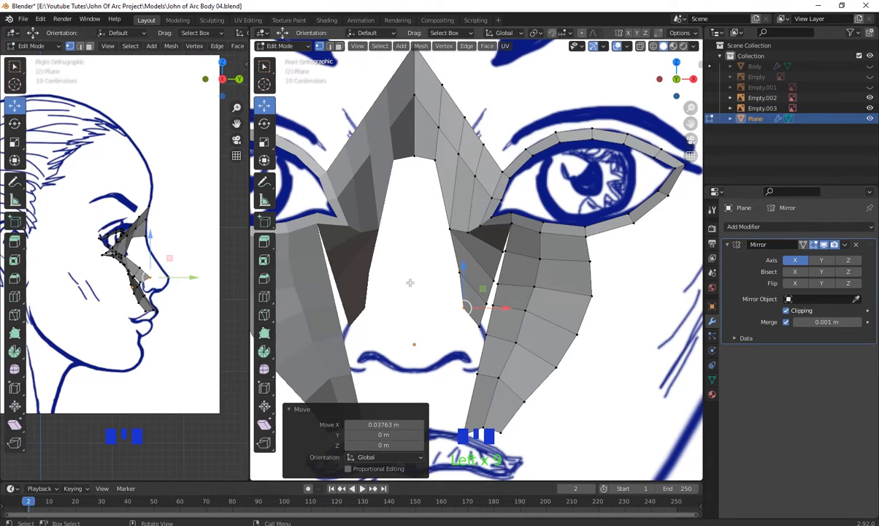
- Shift the nose-side vertex level with the inner eye corner outward by about 0.0099 m in X in the front view
{"action": "scroll", "coordinate": [179, 256], "scroll_direction": "up", "scroll_amount": 5}
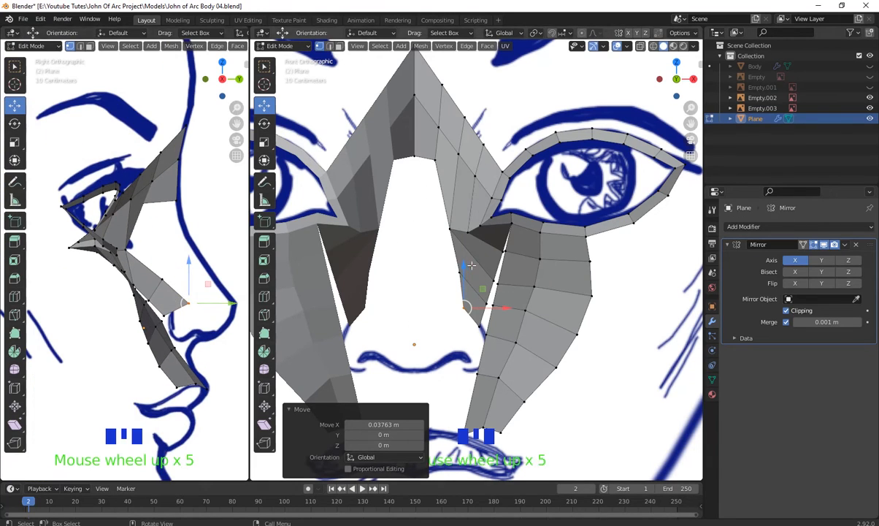
{"action": "scroll", "coordinate": [471, 265], "scroll_direction": "down", "scroll_amount": 2}
{"action": "scroll", "coordinate": [471, 265], "scroll_direction": "up", "scroll_amount": 5}
{"action": "middle_click_drag", "start_coordinate": [467, 161], "coordinate": [422, 191], "text": "shift"}
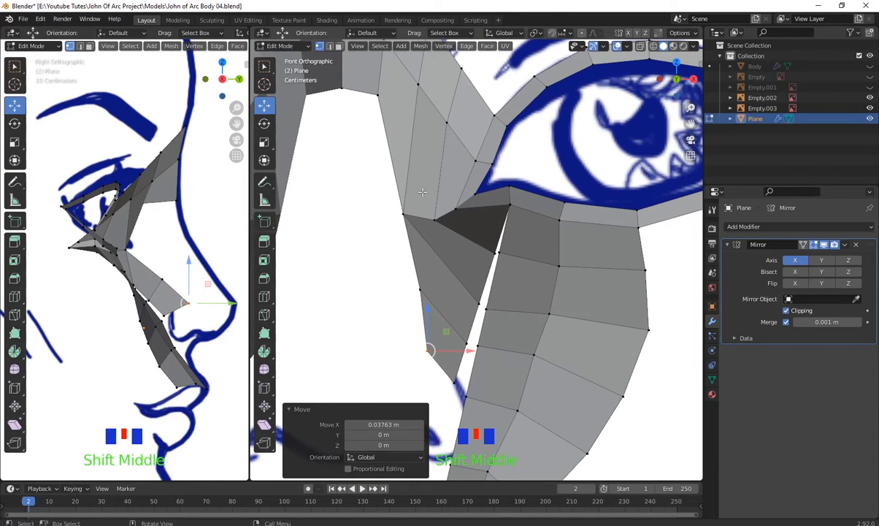
{"action": "scroll", "coordinate": [431, 237], "scroll_direction": "down", "scroll_amount": 3}
{"action": "middle_click_drag", "start_coordinate": [435, 239], "coordinate": [481, 272], "text": "shift"}
{"action": "left_click", "coordinate": [473, 260]}
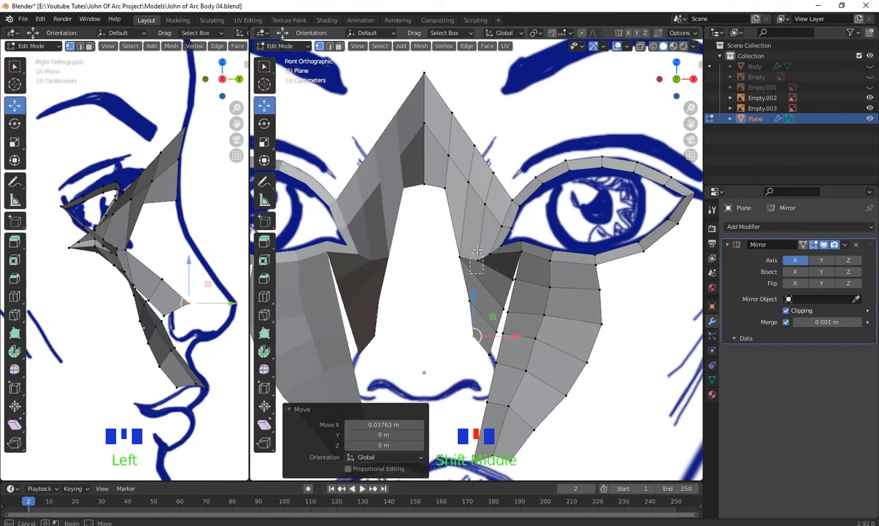
{"action": "mouse_move", "coordinate": [495, 244]}
{"action": "left_mouse_down"}
{"action": "mouse_move", "coordinate": [482, 255]}
{"action": "mouse_move", "coordinate": [483, 239]}
{"action": "left_mouse_up"}
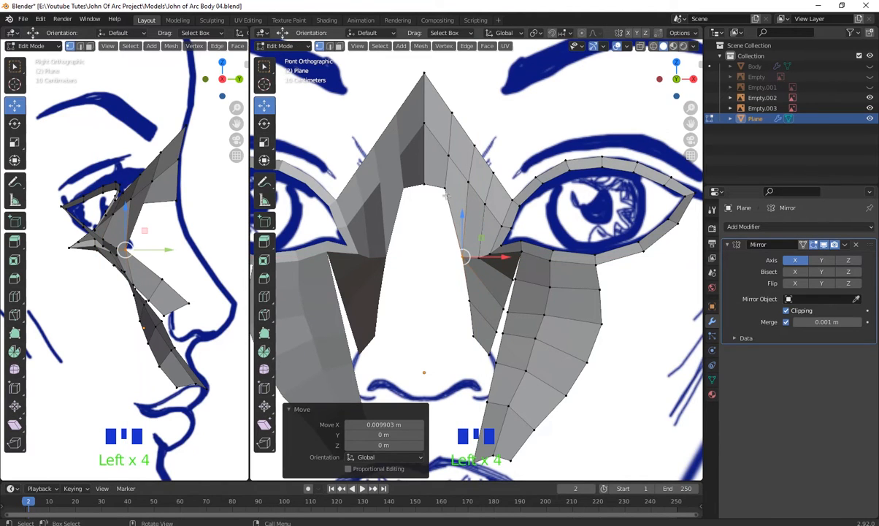
- Round the outline of the nose bridge between the brows by moving its outer vertices up and outward and evening the inner one
{"action": "left_click", "coordinate": [452, 113]}
{"action": "left_click_drag", "start_coordinate": [453, 114], "coordinate": [459, 95]}
{"action": "left_click", "coordinate": [483, 152]}
{"action": "left_click_drag", "start_coordinate": [477, 137], "coordinate": [489, 115]}
{"action": "left_click", "coordinate": [449, 155]}
{"action": "left_click_drag", "start_coordinate": [448, 154], "coordinate": [452, 140]}
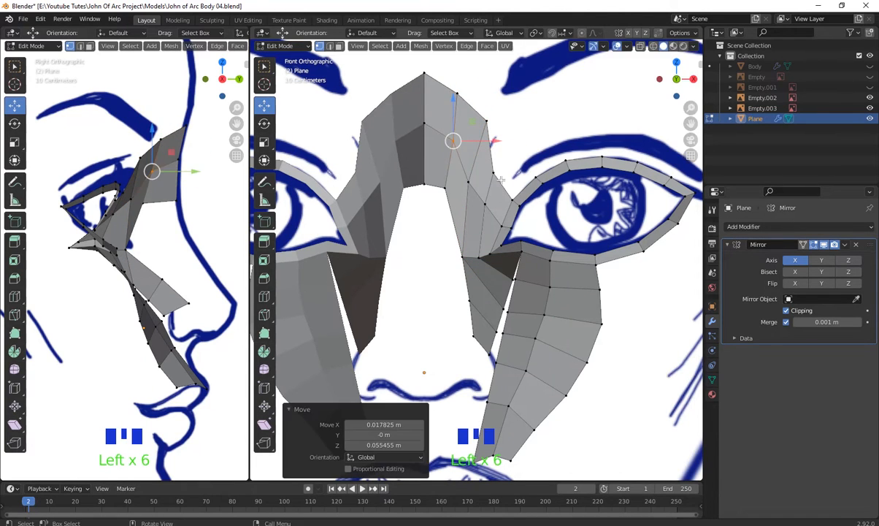
{"action": "left_click", "coordinate": [491, 172]}
{"action": "left_click_drag", "start_coordinate": [492, 172], "coordinate": [499, 160]}
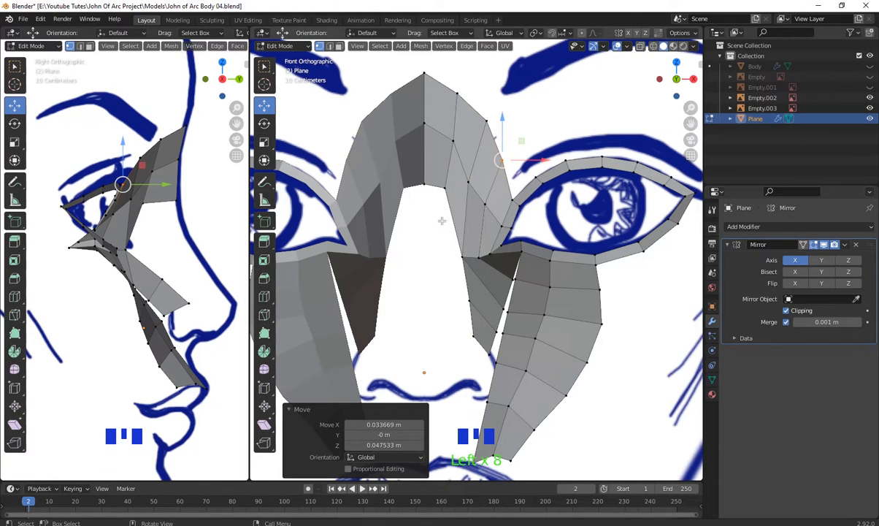
{"action": "left_click", "coordinate": [453, 141]}
{"action": "left_click_drag", "start_coordinate": [472, 146], "coordinate": [468, 146]}
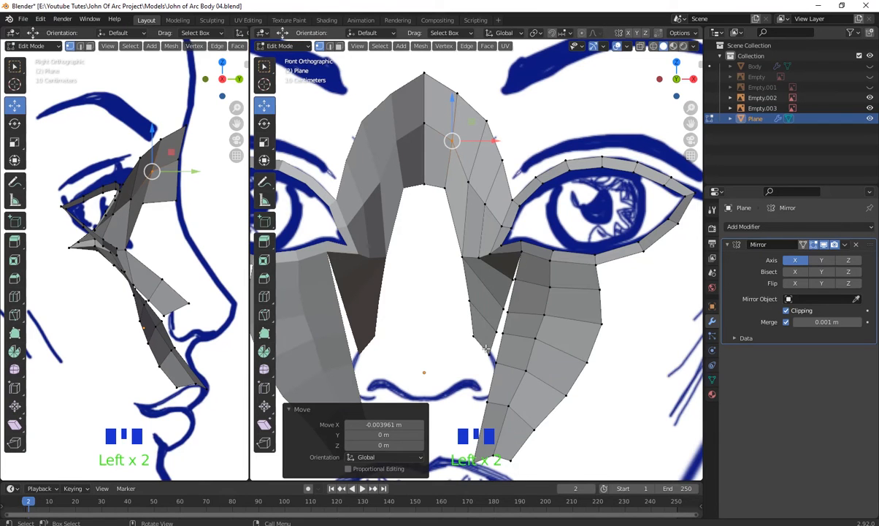
- Merge at center the topmost pair of vertices along the gap between the nose-side and cheek strips
{"action": "scroll", "coordinate": [523, 311], "scroll_direction": "down", "scroll_amount": 2}
{"action": "middle_click_drag", "start_coordinate": [528, 303], "coordinate": [503, 208], "text": "shift"}
{"action": "scroll", "coordinate": [450, 294], "scroll_direction": "up", "scroll_amount": 2}
{"action": "scroll", "coordinate": [471, 314], "scroll_direction": "up", "scroll_amount": 2}
{"action": "scroll", "coordinate": [522, 334], "scroll_direction": "up", "scroll_amount": 2}
{"action": "scroll", "coordinate": [475, 256], "scroll_direction": "down", "scroll_amount": 2}
{"action": "middle_click_drag", "start_coordinate": [474, 256], "coordinate": [494, 272], "text": "shift"}
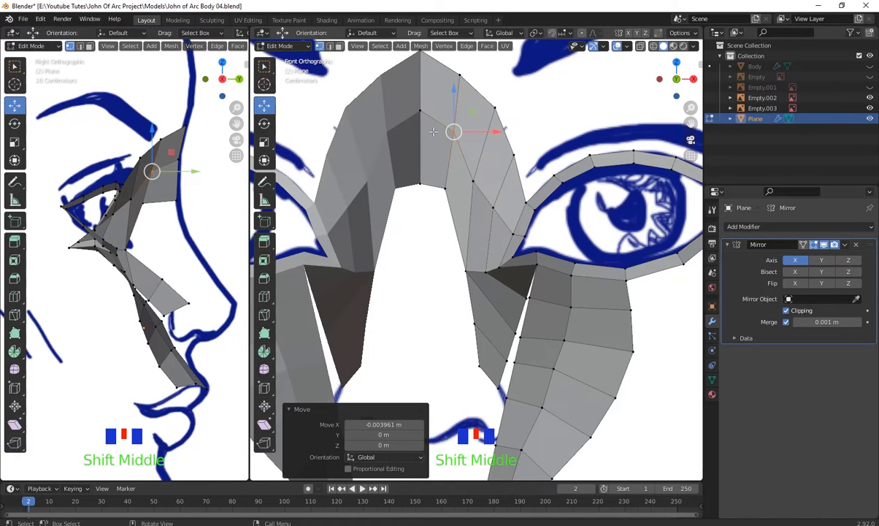
{"action": "middle_click_drag", "start_coordinate": [458, 218], "coordinate": [444, 249], "text": "shift"}
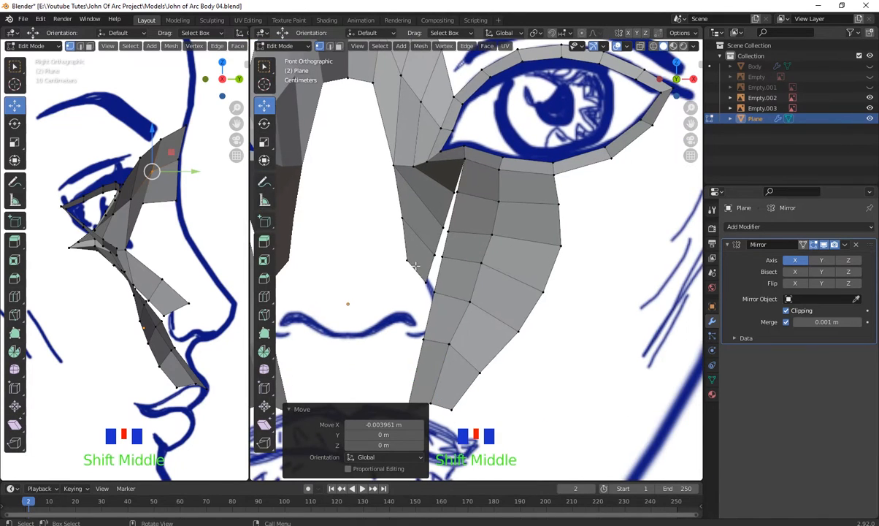
{"action": "left_click", "coordinate": [456, 193]}
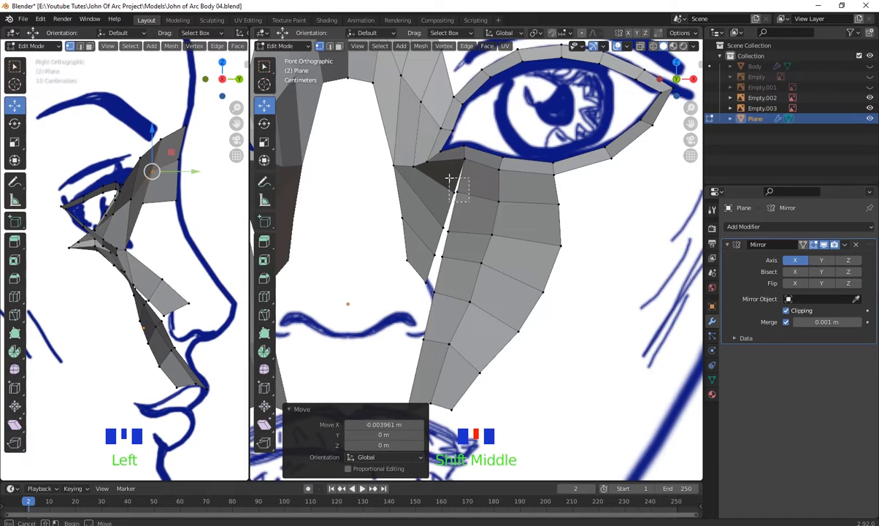
{"action": "right_click", "coordinate": [479, 221]}
{"action": "left_click", "coordinate": [520, 222]}
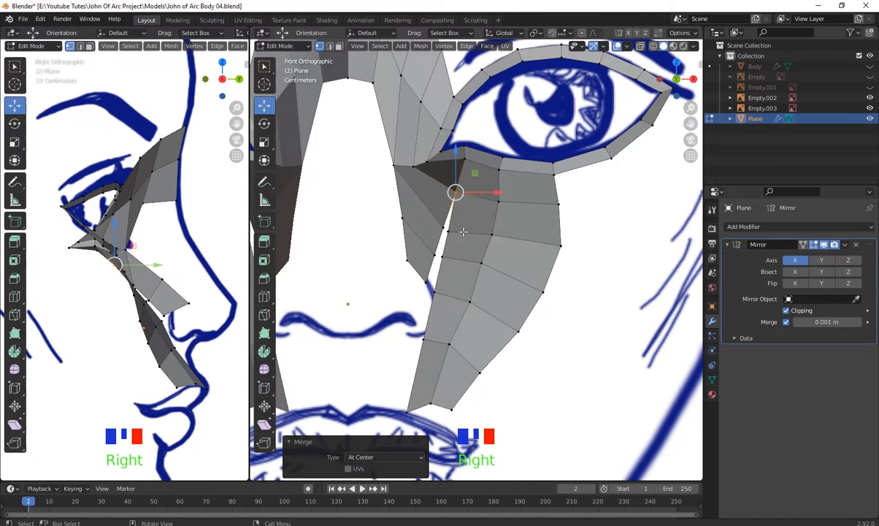
- Merge at center the next two vertex pairs down the gap between the nose side and the cheek
{"action": "left_click", "coordinate": [437, 264], "text": "shift"}
{"action": "right_click", "coordinate": [481, 220]}
{"action": "mouse_move", "coordinate": [512, 221]}
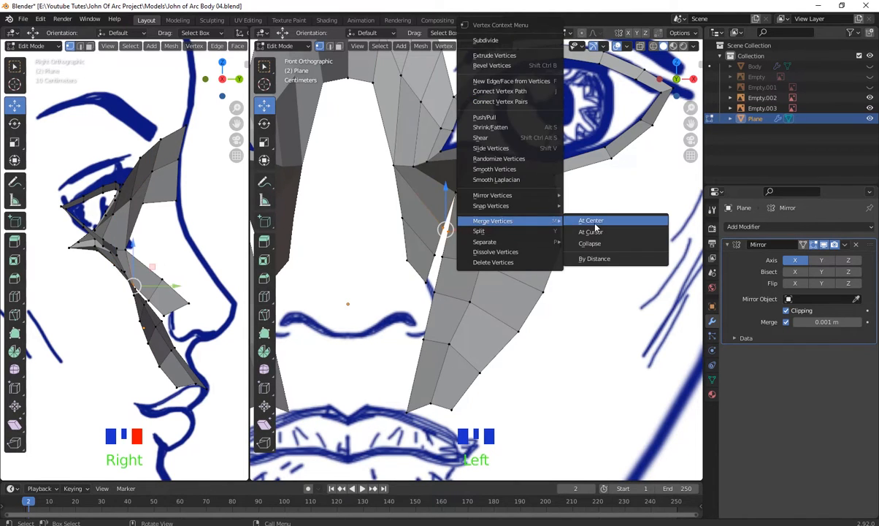
{"action": "left_click", "coordinate": [563, 218]}
{"action": "left_click_drag", "start_coordinate": [464, 272], "coordinate": [430, 246]}
{"action": "right_click", "coordinate": [503, 232]}
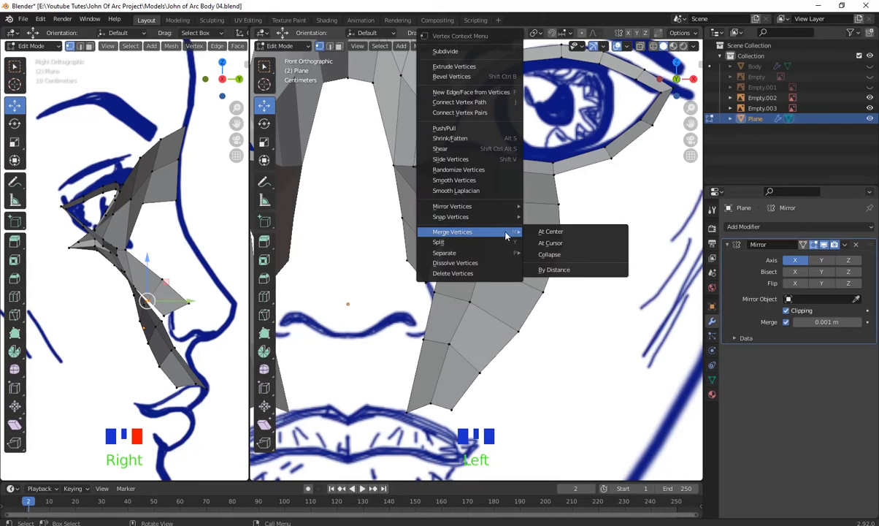
{"action": "left_click", "coordinate": [552, 231]}
- Close the gap beside the nostril by merging its last vertex pair at center
{"action": "left_click_drag", "start_coordinate": [445, 303], "coordinate": [409, 268]}
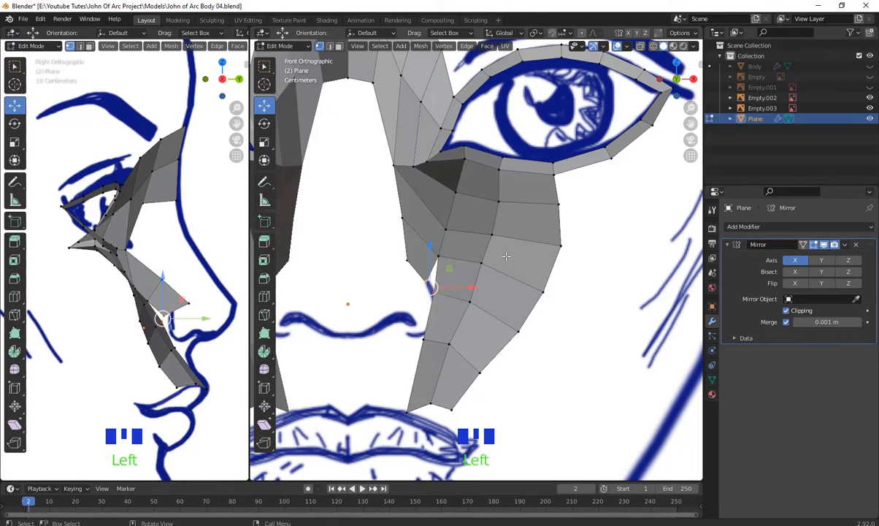
{"action": "right_click", "coordinate": [507, 255]}
{"action": "mouse_move", "coordinate": [510, 257]}
{"action": "left_click", "coordinate": [556, 253]}
{"action": "scroll", "coordinate": [502, 212], "scroll_direction": "down", "scroll_amount": 2}
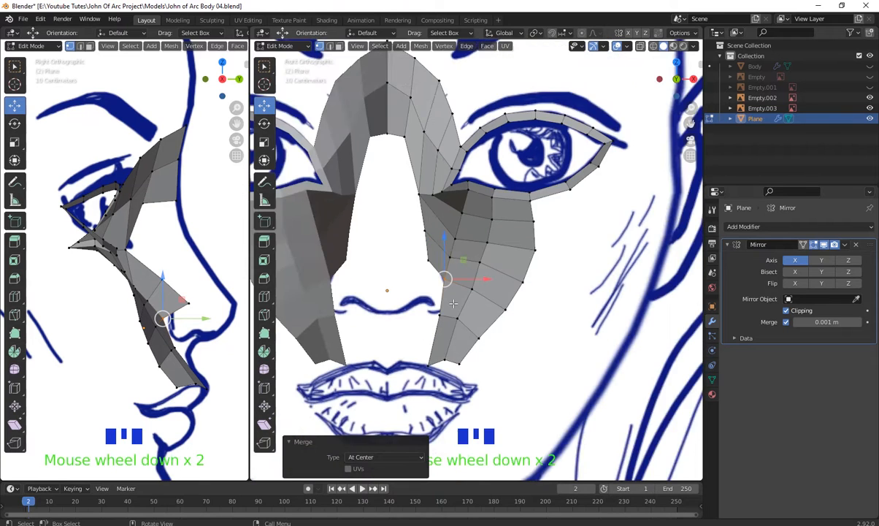
- Reposition the vertices along the nose-cheek seam and the adjacent inner cheek vertices to even out the quads
{"action": "scroll", "coordinate": [502, 212], "scroll_direction": "up", "scroll_amount": 2}
{"action": "left_click", "coordinate": [448, 231]}
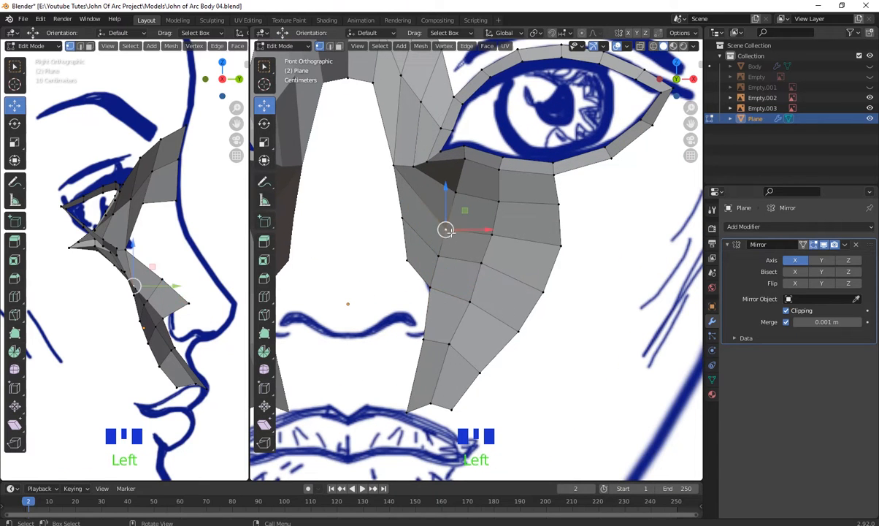
{"action": "left_click_drag", "start_coordinate": [448, 230], "coordinate": [453, 220]}
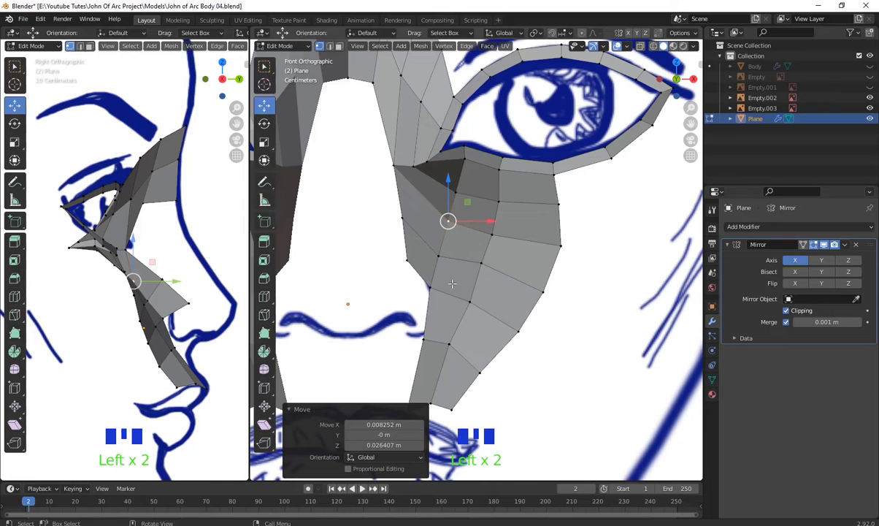
{"action": "left_click_drag", "start_coordinate": [450, 276], "coordinate": [440, 249]}
{"action": "left_click_drag", "start_coordinate": [490, 277], "coordinate": [473, 253]}
{"action": "left_click_drag", "start_coordinate": [481, 263], "coordinate": [483, 268]}
- Adjust the outer cheek edge vertices and a lower cheek vertex to smooth the curve toward the mouth
{"action": "left_click_drag", "start_coordinate": [556, 307], "coordinate": [541, 296]}
{"action": "left_click", "coordinate": [517, 329]}
{"action": "left_click_drag", "start_coordinate": [517, 331], "coordinate": [527, 336]}
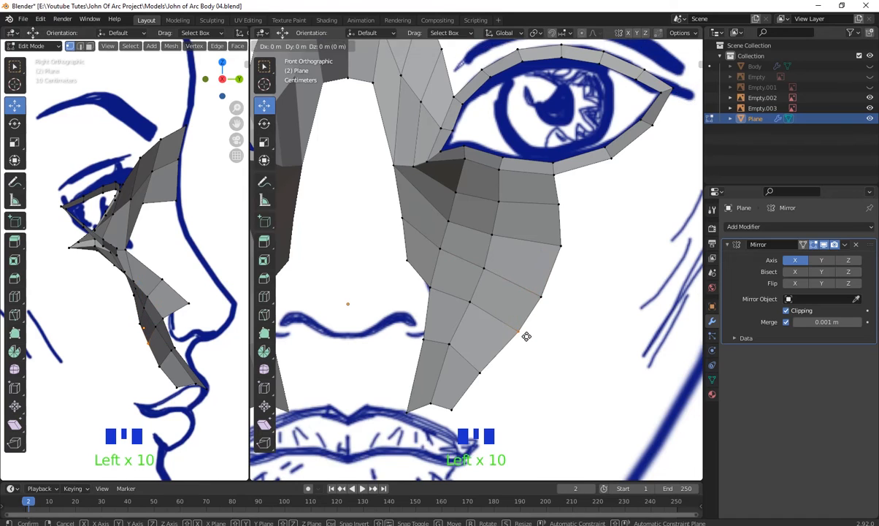
{"action": "scroll", "coordinate": [526, 336], "scroll_direction": "down", "scroll_amount": 3}
{"action": "left_click", "coordinate": [461, 308]}
{"action": "left_click_drag", "start_coordinate": [463, 308], "coordinate": [466, 312]}
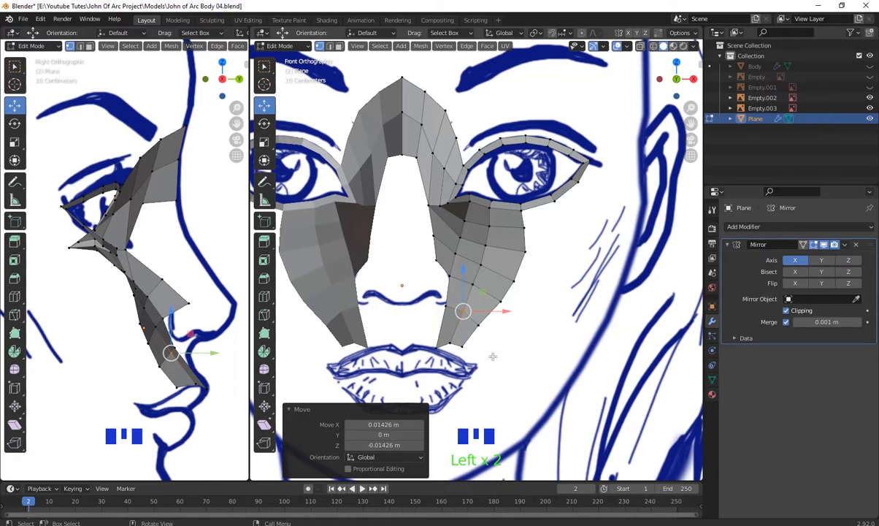
- Examine the eye, nose and cheek mesh from the front, at an angle and from below
{"action": "scroll", "coordinate": [512, 234], "scroll_direction": "down", "scroll_amount": 4}
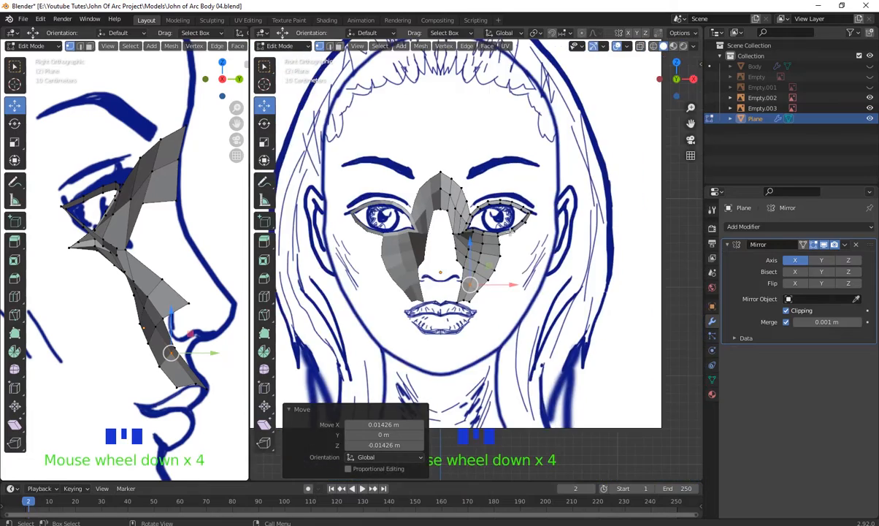
{"action": "scroll", "coordinate": [509, 232], "scroll_direction": "up", "scroll_amount": 4}
{"action": "scroll", "coordinate": [496, 222], "scroll_direction": "down", "scroll_amount": 2}
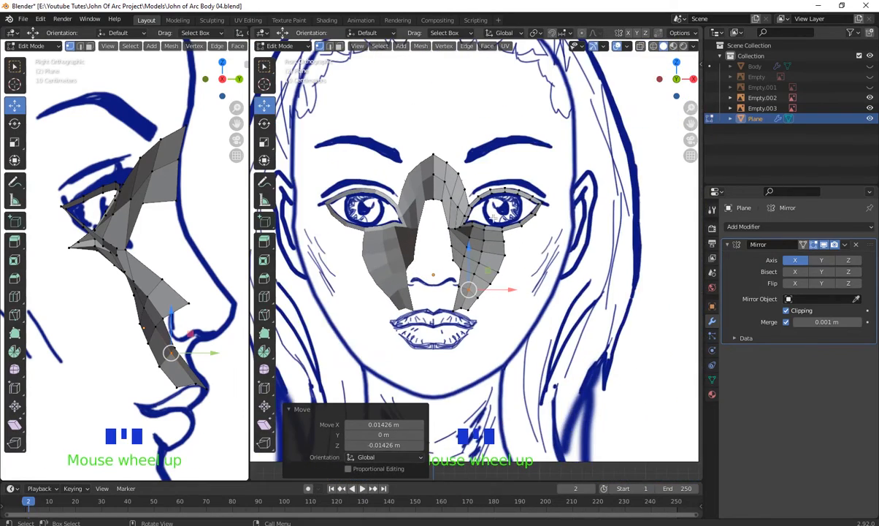
{"action": "scroll", "coordinate": [495, 221], "scroll_direction": "up", "scroll_amount": 2}
{"action": "scroll", "coordinate": [491, 221], "scroll_direction": "down", "scroll_amount": 3}
{"action": "middle_click_drag", "start_coordinate": [516, 231], "coordinate": [334, 257]}
{"action": "scroll", "coordinate": [518, 230], "scroll_direction": "up", "scroll_amount": 3}
{"action": "scroll", "coordinate": [519, 230], "scroll_direction": "up", "scroll_amount": 2}
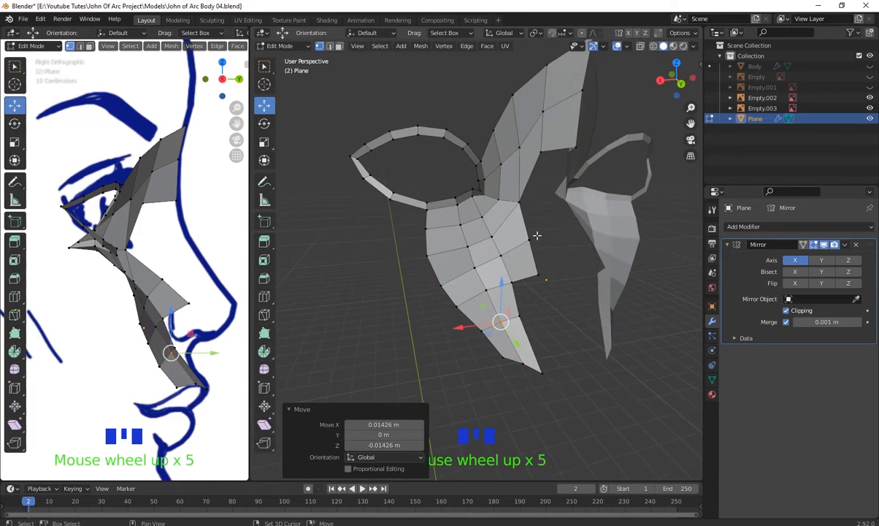
{"action": "middle_click_drag", "start_coordinate": [518, 230], "coordinate": [468, 219]}
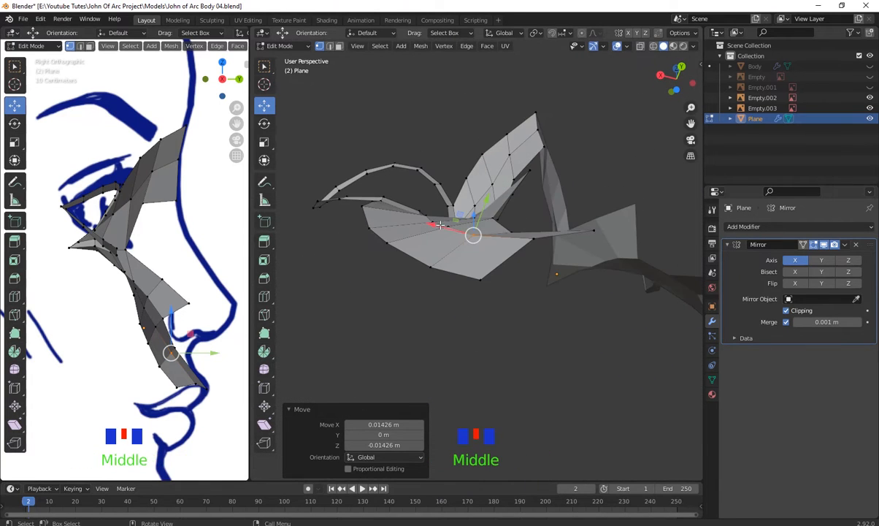
- Move three inner cheek vertices freely in the perspective view to smooth the cheek's curvature seen from below
{"action": "left_click", "coordinate": [420, 199]}
{"action": "middle_click_drag", "start_coordinate": [420, 199], "coordinate": [458, 269]}
{"action": "key", "text": "g"}
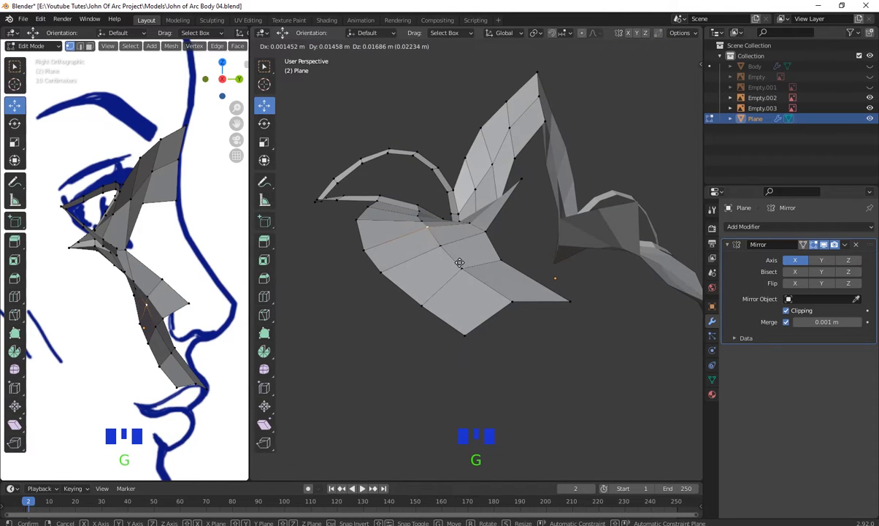
{"action": "left_click", "coordinate": [450, 249]}
{"action": "left_click", "coordinate": [463, 267]}
{"action": "key", "text": "g"}
{"action": "left_click", "coordinate": [462, 267]}
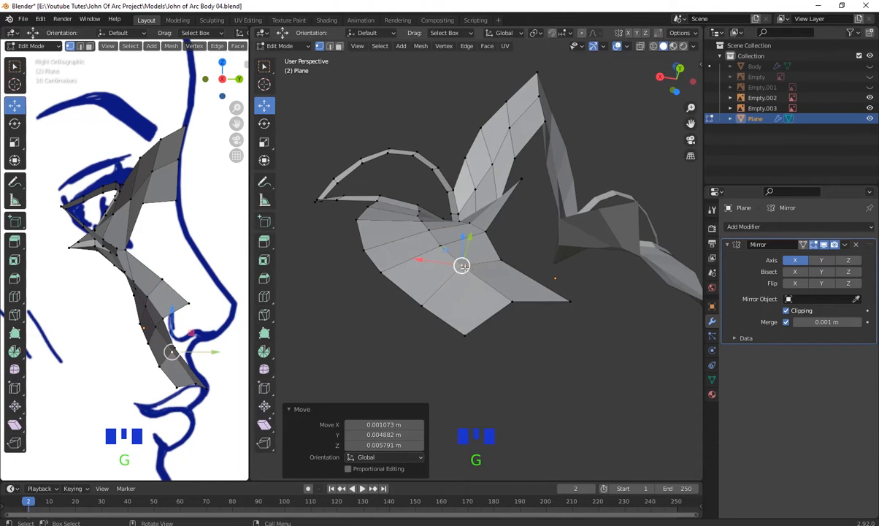
{"action": "key", "text": "g"}
{"action": "left_click", "coordinate": [526, 254]}
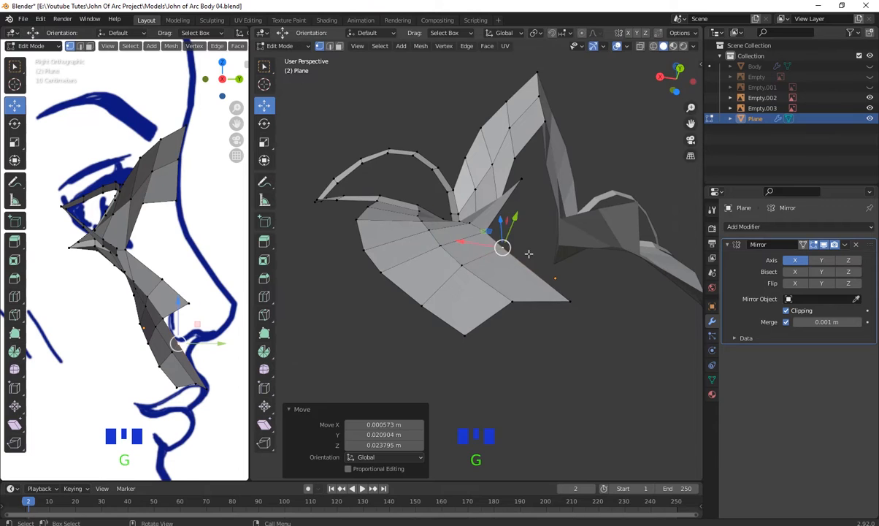
- Adjust the inner vertices of the lower cheek strip, including the one nearest the lip, in the perspective view
{"action": "middle_click_drag", "start_coordinate": [525, 254], "coordinate": [504, 252]}
{"action": "key", "text": "g"}
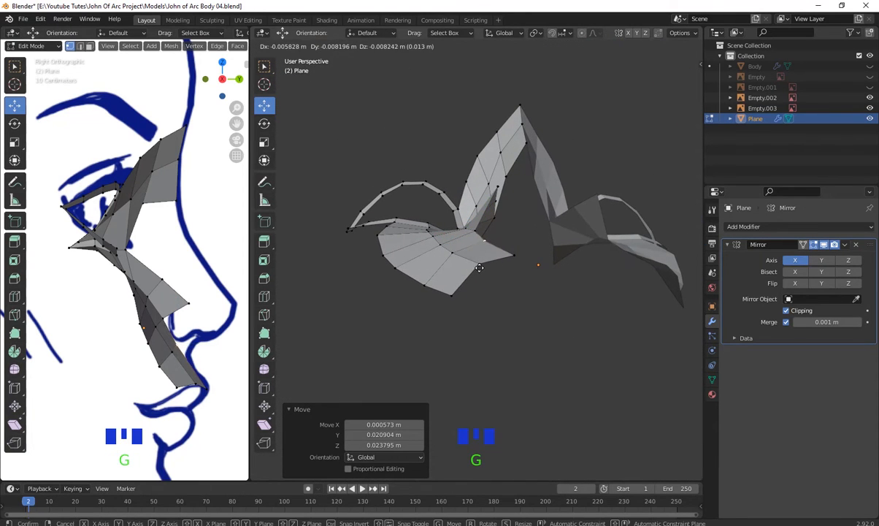
{"action": "left_click", "coordinate": [478, 268]}
{"action": "key", "text": "g"}
{"action": "left_click", "coordinate": [460, 296]}
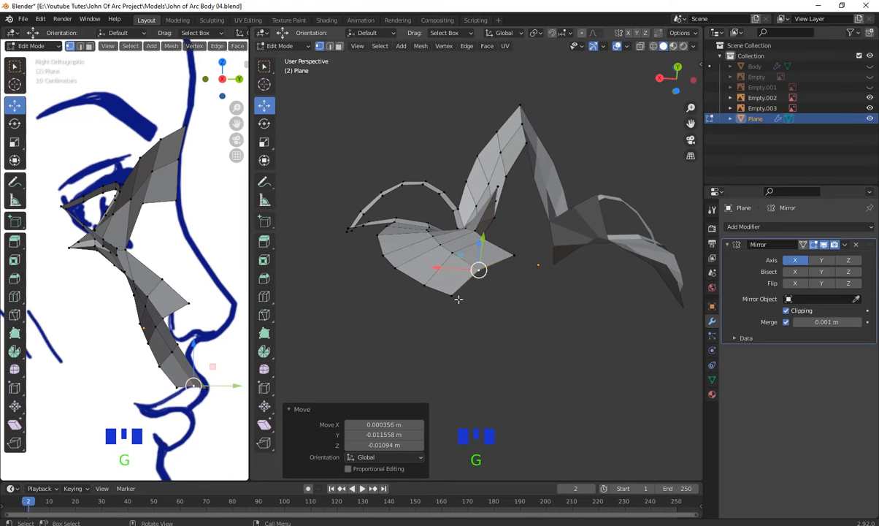
- Select the column of bridge vertices beside the center line and pull it forward along Y with a slight X correction
{"action": "scroll", "coordinate": [477, 282], "scroll_direction": "down", "scroll_amount": 1}
{"action": "middle_click_drag", "start_coordinate": [391, 186], "coordinate": [457, 250]}
{"action": "scroll", "coordinate": [358, 242], "scroll_direction": "up", "scroll_amount": 2}
{"action": "scroll", "coordinate": [433, 255], "scroll_direction": "down", "scroll_amount": 2}
{"action": "left_click_drag", "start_coordinate": [458, 248], "coordinate": [440, 189]}
{"action": "middle_click_drag", "start_coordinate": [486, 265], "coordinate": [466, 208]}
{"action": "scroll", "coordinate": [491, 245], "scroll_direction": "down", "scroll_amount": 2}
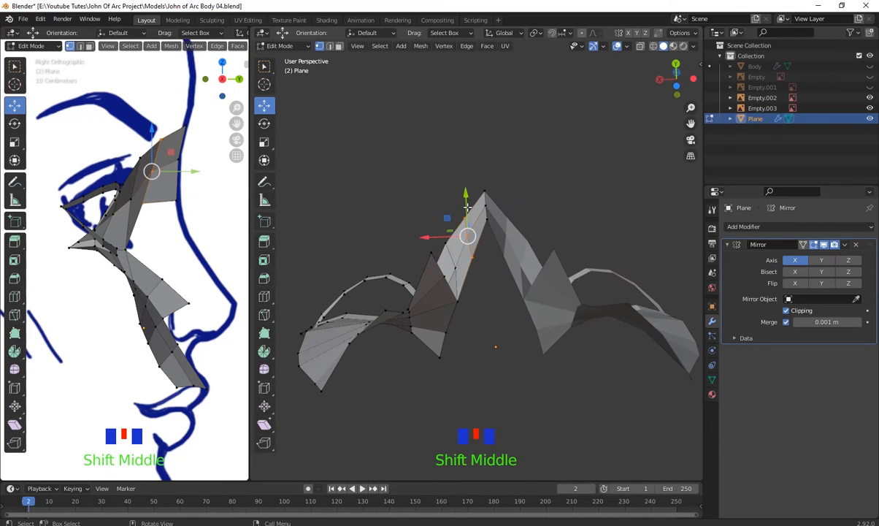
{"action": "left_click_drag", "start_coordinate": [467, 208], "coordinate": [465, 190]}
{"action": "left_click_drag", "start_coordinate": [436, 224], "coordinate": [440, 223]}
{"action": "left_click_drag", "start_coordinate": [462, 184], "coordinate": [463, 191]}
{"action": "middle_click_drag", "start_coordinate": [462, 197], "coordinate": [462, 291]}
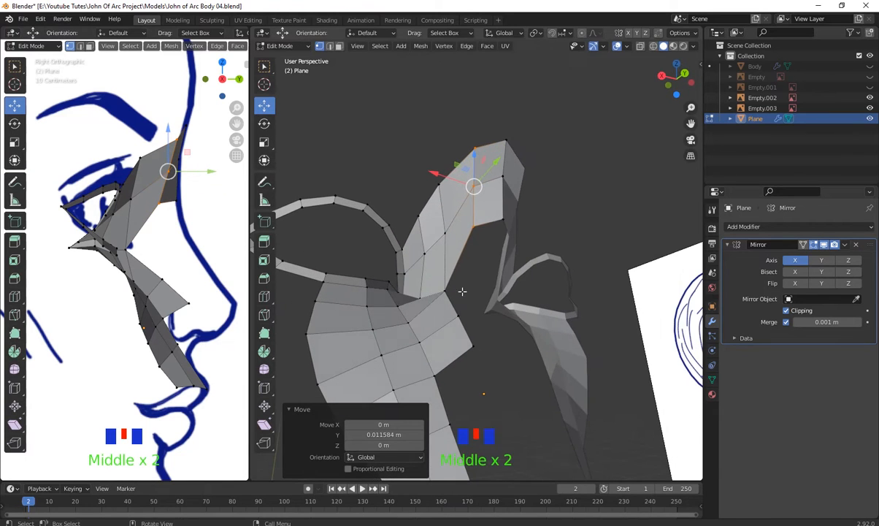
- Select further vertices on the side of the nose bridge and pull them forward along Y
{"action": "left_click", "coordinate": [452, 252]}
{"action": "mouse_move", "coordinate": [452, 256]}
{"action": "middle_mouse_down"}
{"action": "mouse_move", "coordinate": [455, 303]}
{"action": "mouse_move", "coordinate": [523, 344]}
{"action": "mouse_move", "coordinate": [460, 267]}
{"action": "middle_mouse_up"}
{"action": "left_click", "coordinate": [454, 303], "text": "shift"}
{"action": "left_click_drag", "start_coordinate": [451, 227], "coordinate": [477, 255]}
{"action": "middle_click_drag", "start_coordinate": [477, 255], "coordinate": [455, 266]}
- Pull the nose-side vertices near the inner eye corner forward along Y, easing the last one slightly back
{"action": "left_click", "coordinate": [440, 321]}
{"action": "left_click", "coordinate": [409, 212], "text": "shift"}
{"action": "left_click", "coordinate": [414, 245], "text": "shift"}
{"action": "left_click_drag", "start_coordinate": [456, 258], "coordinate": [482, 258]}
{"action": "middle_click_drag", "start_coordinate": [482, 257], "coordinate": [502, 297]}
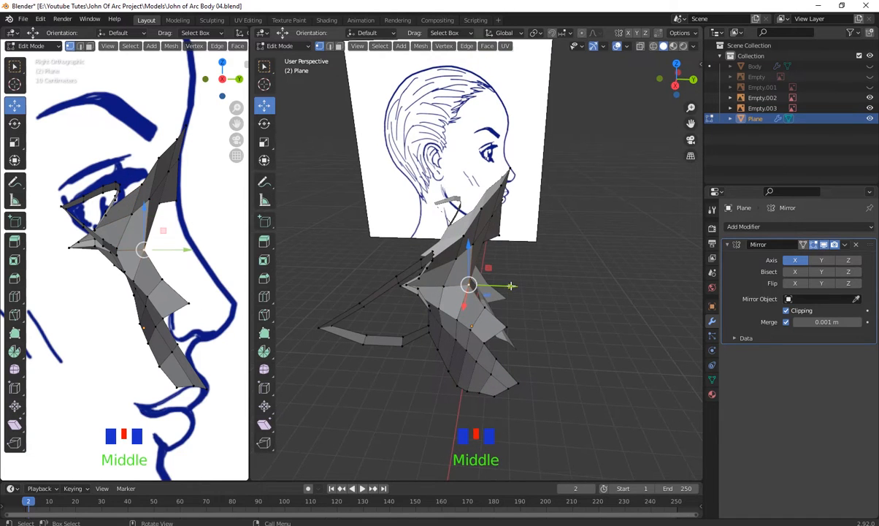
{"action": "left_click_drag", "start_coordinate": [511, 285], "coordinate": [498, 286]}
- Move the bridge vertices next to the center line forward by about 0.0395 m along Y to round the bridge
{"action": "middle_click_drag", "start_coordinate": [498, 285], "coordinate": [489, 209]}
{"action": "scroll", "coordinate": [498, 318], "scroll_direction": "up", "scroll_amount": 1}
{"action": "scroll", "coordinate": [482, 255], "scroll_direction": "up", "scroll_amount": 3}
{"action": "left_click", "coordinate": [465, 246]}
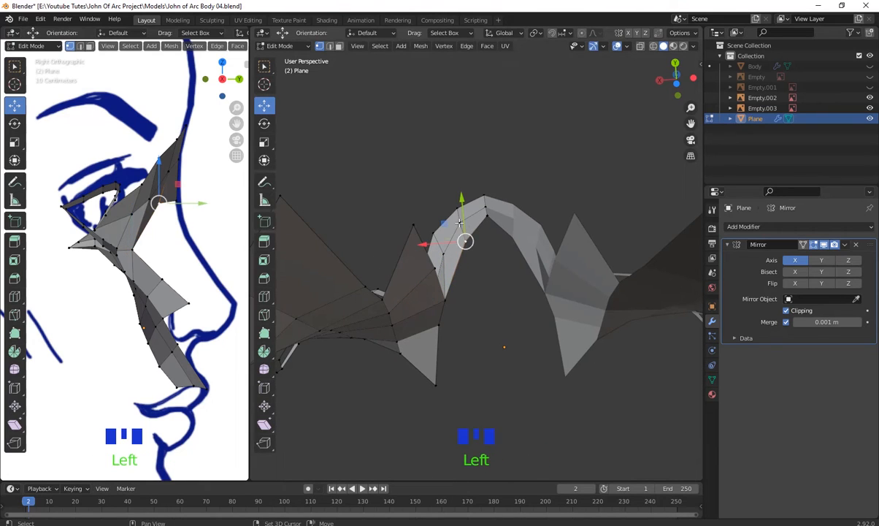
{"action": "left_click", "coordinate": [460, 216], "text": "shift"}
{"action": "mouse_move", "coordinate": [455, 208]}
{"action": "middle_mouse_down"}
{"action": "mouse_move", "coordinate": [480, 271]}
{"action": "mouse_move", "coordinate": [467, 218]}
{"action": "middle_mouse_up"}
{"action": "left_click_drag", "start_coordinate": [467, 218], "coordinate": [466, 252]}
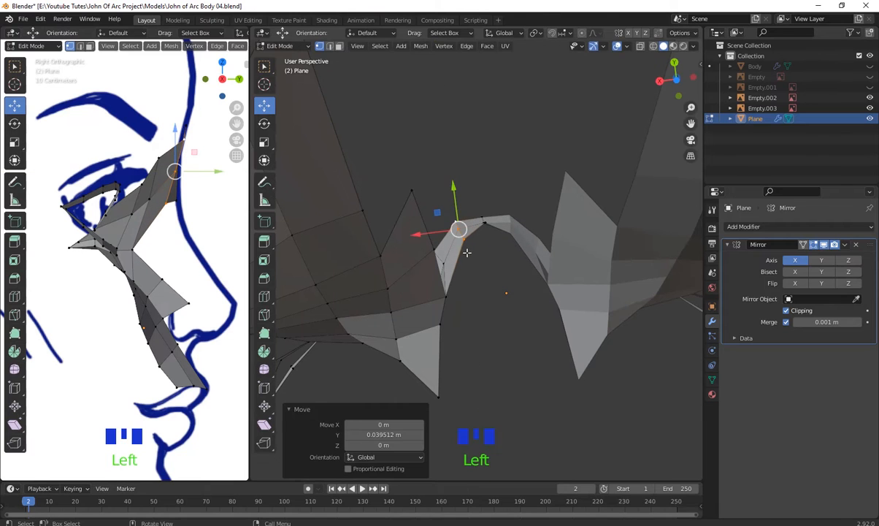
- Move the lowest bridge vertex beside the center line forward by about 0.0324 m along Y
{"action": "left_click", "coordinate": [461, 239]}
{"action": "left_click_drag", "start_coordinate": [462, 214], "coordinate": [462, 207]}
{"action": "middle_click_drag", "start_coordinate": [462, 207], "coordinate": [520, 363]}
{"action": "scroll", "coordinate": [479, 314], "scroll_direction": "down", "scroll_amount": 3}
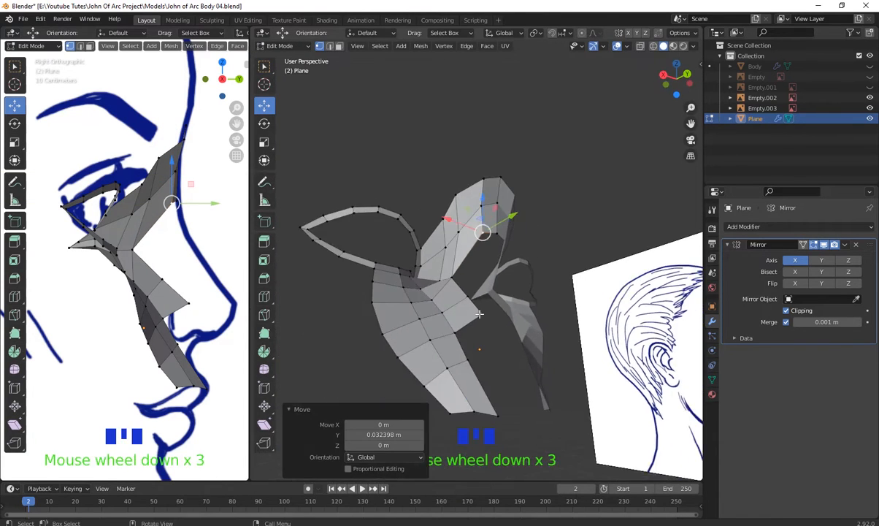
{"action": "middle_click_drag", "start_coordinate": [479, 314], "coordinate": [488, 331]}
{"action": "middle_click_drag", "start_coordinate": [451, 250], "coordinate": [479, 252]}
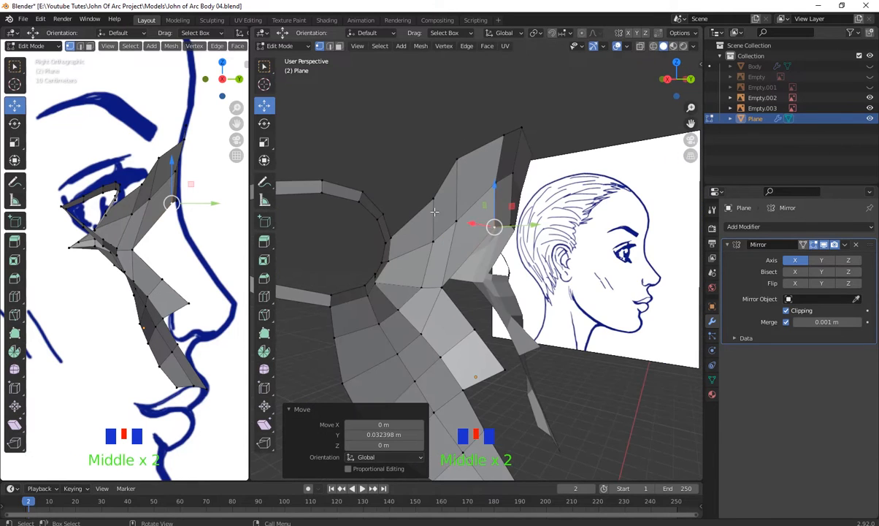
- Move the two outer side vertices of the nose bridge, the lower by about -0.069 m and the upper by about -0.046 m in Y
{"action": "left_click", "coordinate": [433, 198]}
{"action": "middle_click_drag", "start_coordinate": [434, 200], "coordinate": [464, 203]}
{"action": "left_click_drag", "start_coordinate": [442, 201], "coordinate": [418, 247]}
{"action": "left_click", "coordinate": [436, 238]}
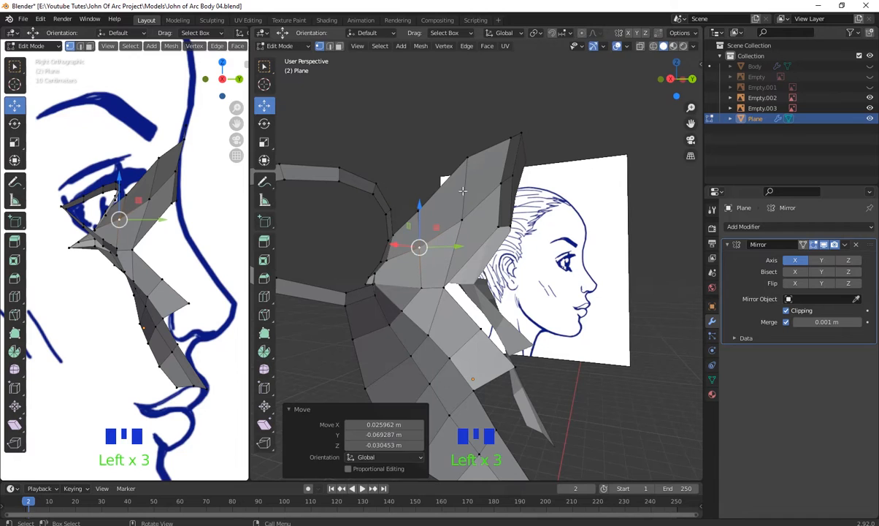
{"action": "left_click", "coordinate": [467, 158]}
{"action": "left_click_drag", "start_coordinate": [467, 158], "coordinate": [450, 176]}
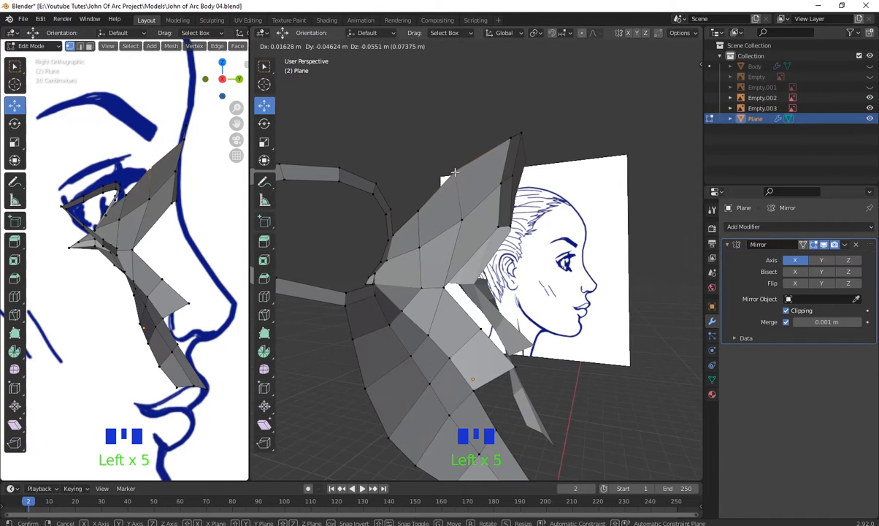
- Examine the reshaped nose bridge together with the cheek mesh from the front and from below, and clear the vertex selection
{"action": "middle_click_drag", "start_coordinate": [450, 175], "coordinate": [402, 281]}
{"action": "scroll", "coordinate": [403, 281], "scroll_direction": "up", "scroll_amount": 4}
{"action": "middle_click_drag", "start_coordinate": [463, 305], "coordinate": [514, 431]}
{"action": "scroll", "coordinate": [477, 338], "scroll_direction": "up", "scroll_amount": 3}
{"action": "scroll", "coordinate": [457, 320], "scroll_direction": "down", "scroll_amount": 1}
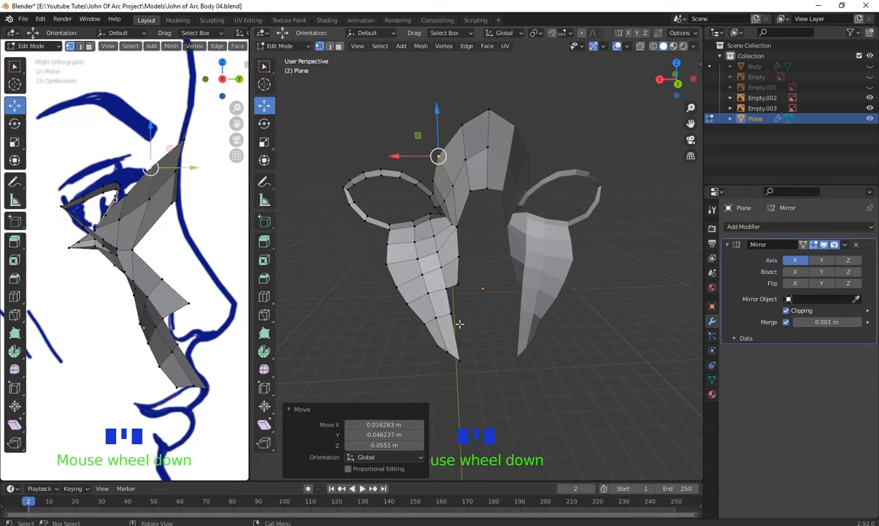
{"action": "scroll", "coordinate": [495, 338], "scroll_direction": "up", "scroll_amount": 2}
{"action": "middle_click_drag", "start_coordinate": [494, 337], "coordinate": [479, 237], "text": "shift"}
{"action": "left_click", "coordinate": [488, 392]}
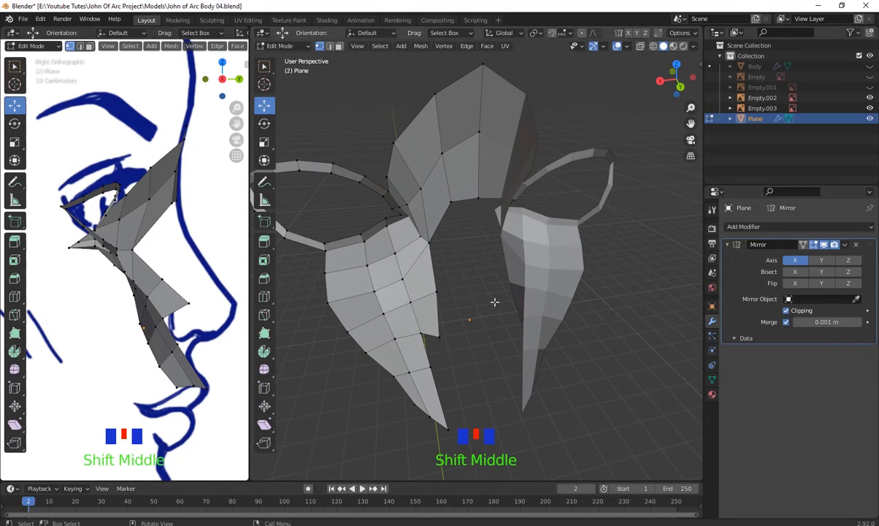
- In the front view, extrude the two lower edges of the nose bridge downward by about 0.178 m in Z
{"action": "key", "text": "KP_1"}
{"action": "scroll", "coordinate": [477, 291], "scroll_direction": "down", "scroll_amount": 2}
{"action": "scroll", "coordinate": [504, 273], "scroll_direction": "up", "scroll_amount": 2}
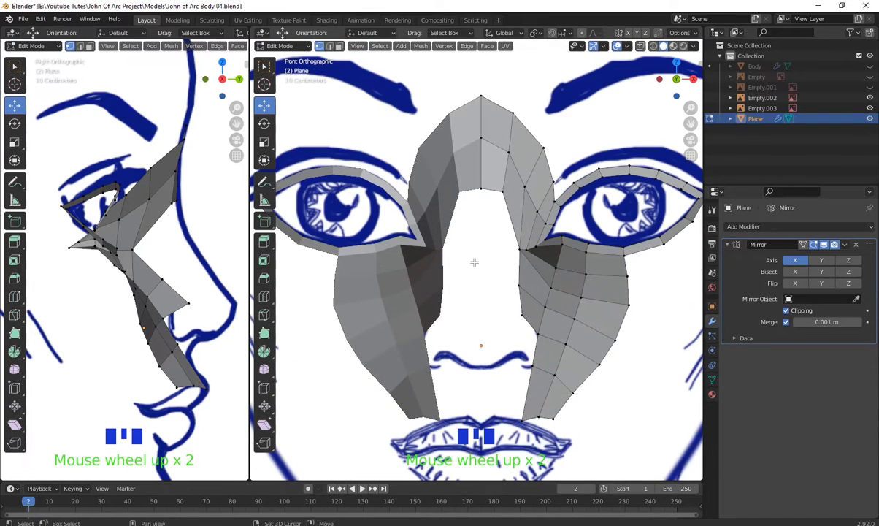
{"action": "middle_click_drag", "start_coordinate": [504, 273], "coordinate": [544, 247], "text": "shift"}
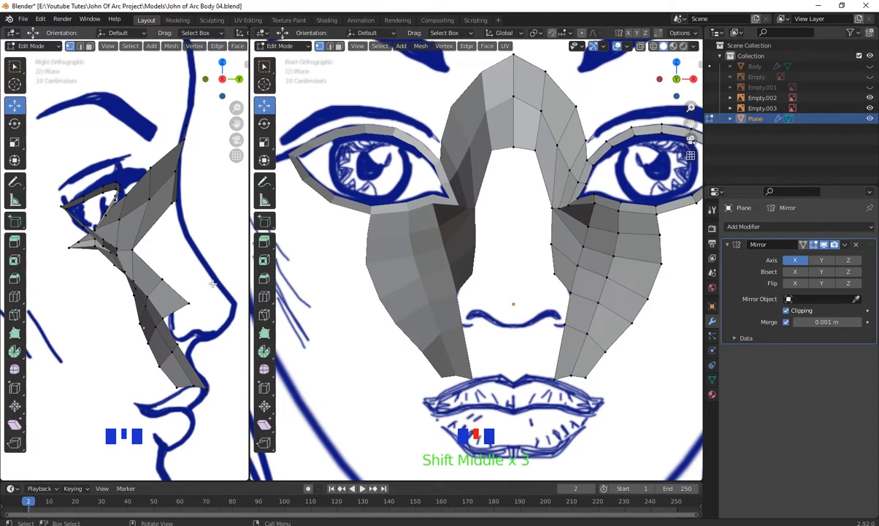
{"action": "middle_click_drag", "start_coordinate": [465, 249], "coordinate": [450, 319], "text": "shift"}
{"action": "middle_click_drag", "start_coordinate": [498, 298], "coordinate": [492, 281], "text": "shift"}
{"action": "key", "text": "2"}
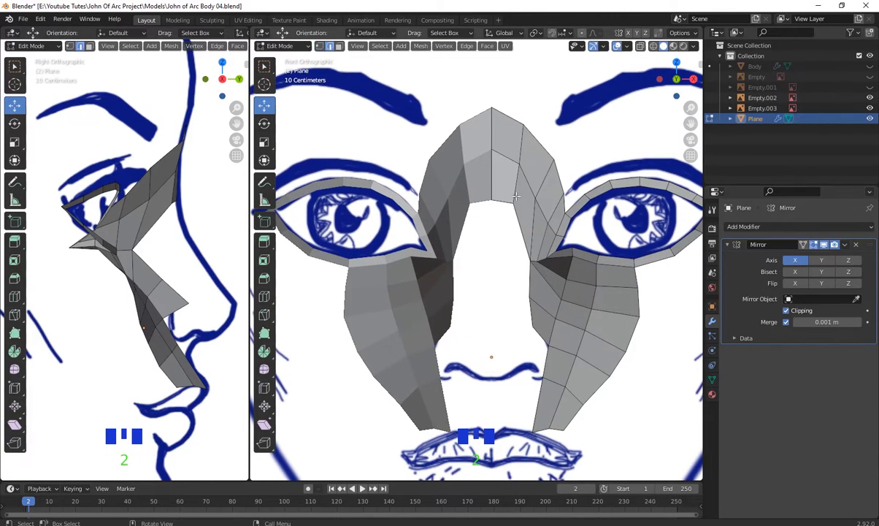
{"action": "left_click", "coordinate": [501, 203]}
{"action": "left_click", "coordinate": [512, 255], "text": "shift"}
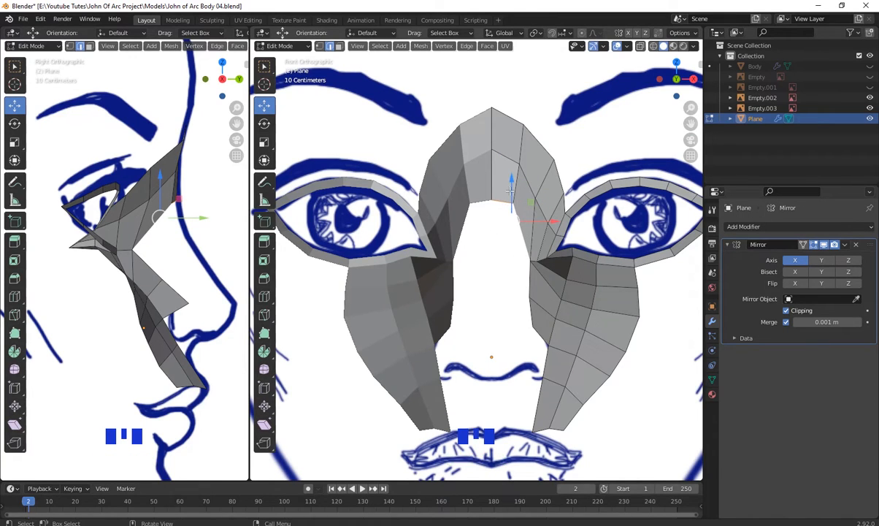
{"action": "key", "text": "e"}
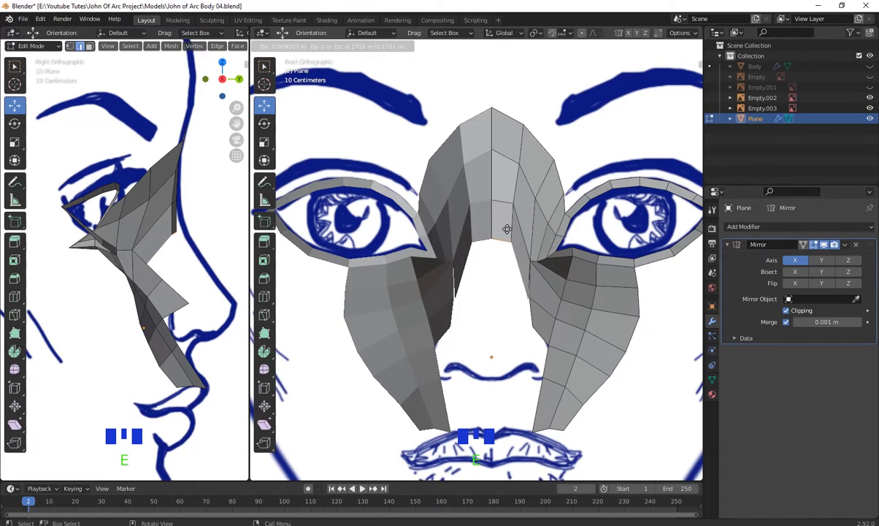
{"action": "left_click", "coordinate": [507, 230]}
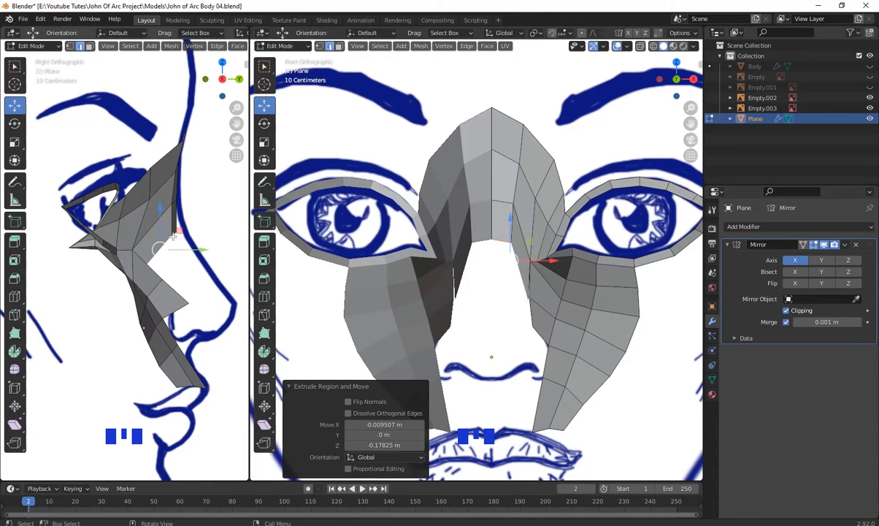
- Lower the extruded center edge and pull it forward along Y until it meets the nose profile in the side drawing
{"action": "left_click", "coordinate": [500, 239]}
{"action": "left_click_drag", "start_coordinate": [502, 205], "coordinate": [507, 251]}
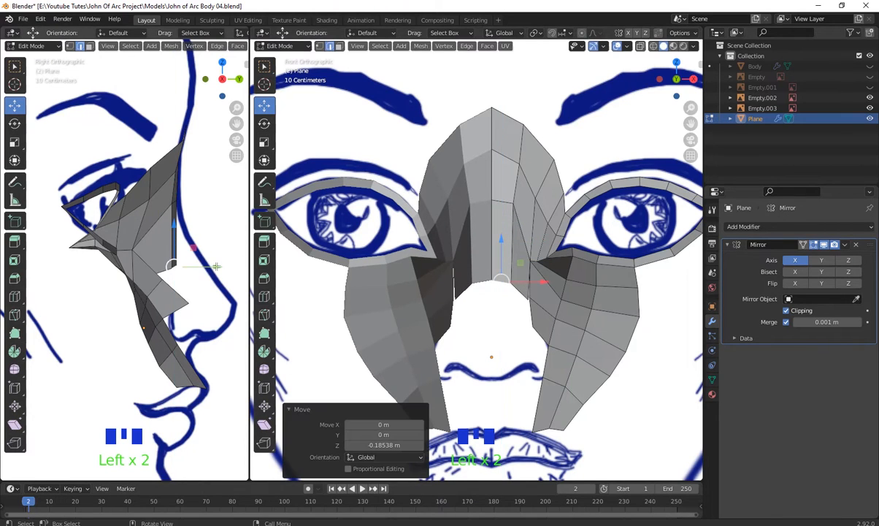
{"action": "left_click_drag", "start_coordinate": [216, 267], "coordinate": [242, 265]}
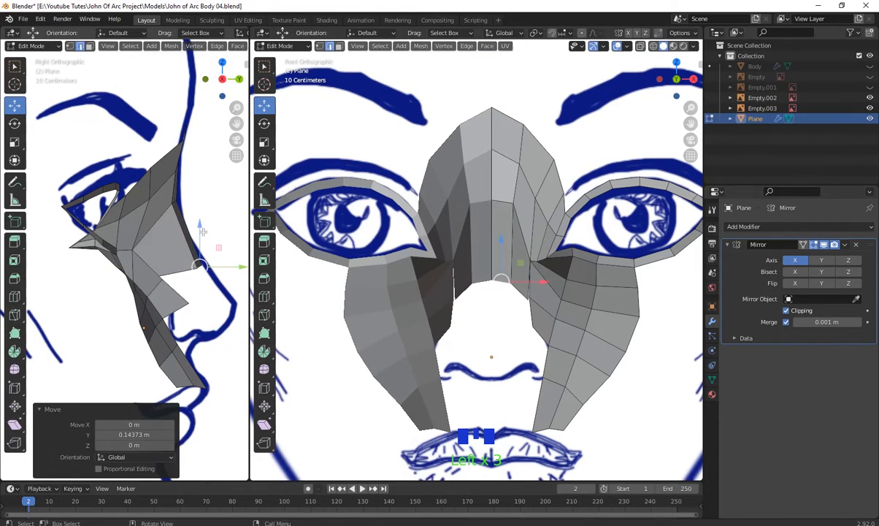
{"action": "left_click_drag", "start_coordinate": [199, 220], "coordinate": [211, 248]}
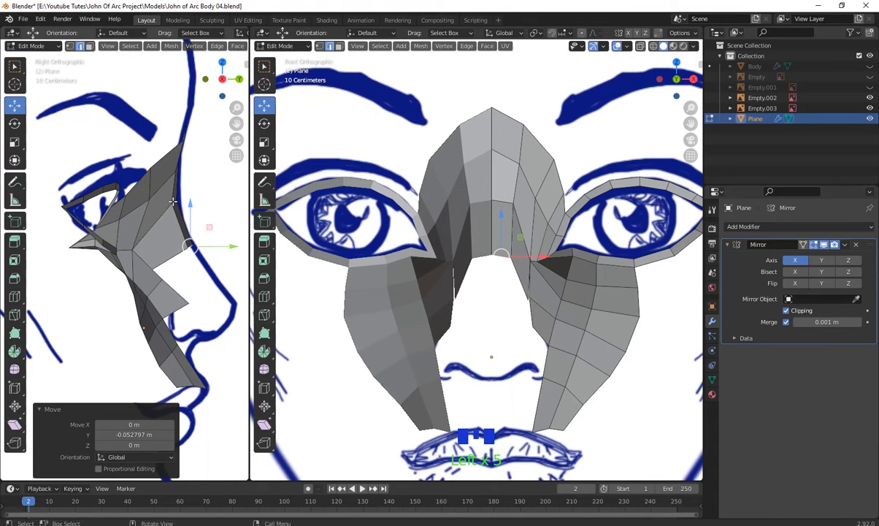
- Move the two cross edges above on the nose bridge forward along Y, by about 0.0205 m and 0.0147 m
{"action": "left_click", "coordinate": [173, 201]}
{"action": "left_click_drag", "start_coordinate": [193, 204], "coordinate": [199, 203]}
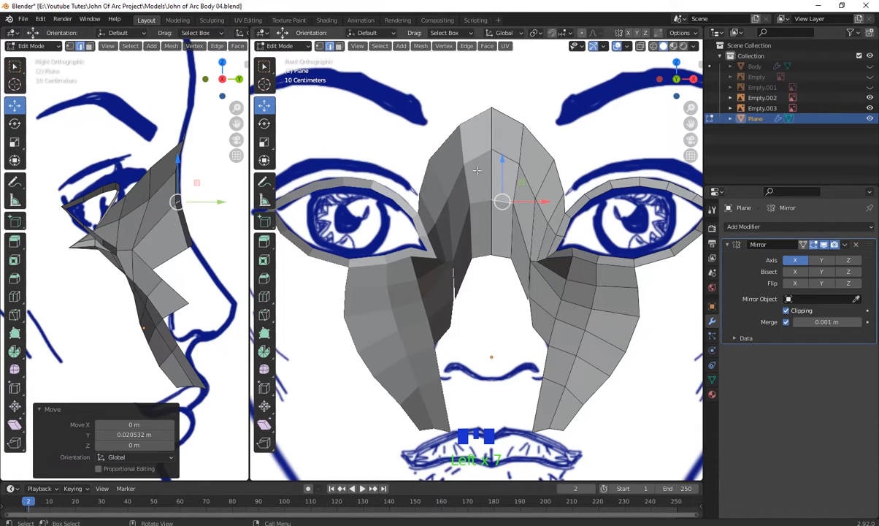
{"action": "left_click", "coordinate": [499, 151]}
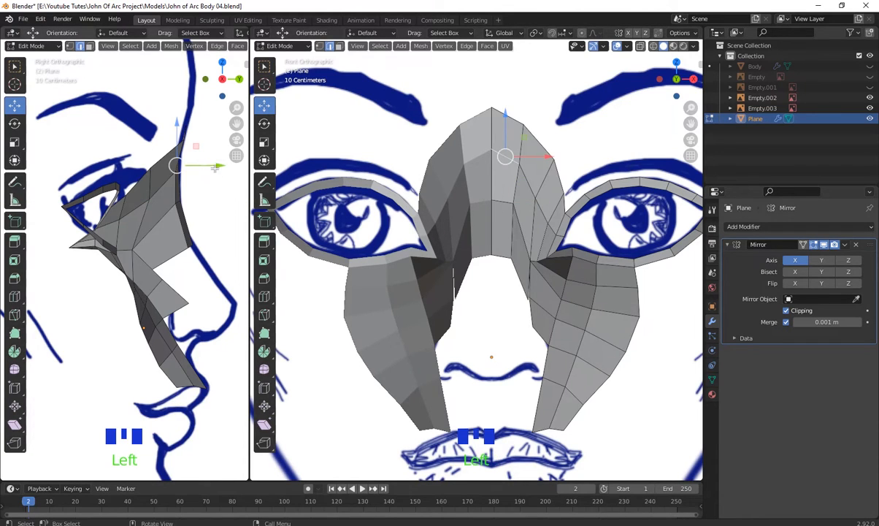
{"action": "left_click_drag", "start_coordinate": [214, 168], "coordinate": [219, 167]}
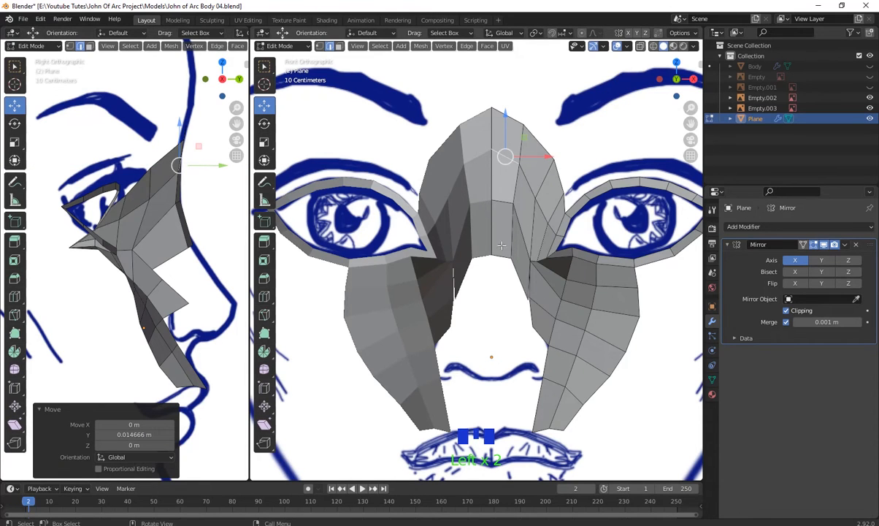
- Examine the extended nose bridge from an oblique angle and against the front reference drawing
{"action": "scroll", "coordinate": [486, 252], "scroll_direction": "down", "scroll_amount": 5}
{"action": "middle_click_drag", "start_coordinate": [486, 252], "coordinate": [441, 242]}
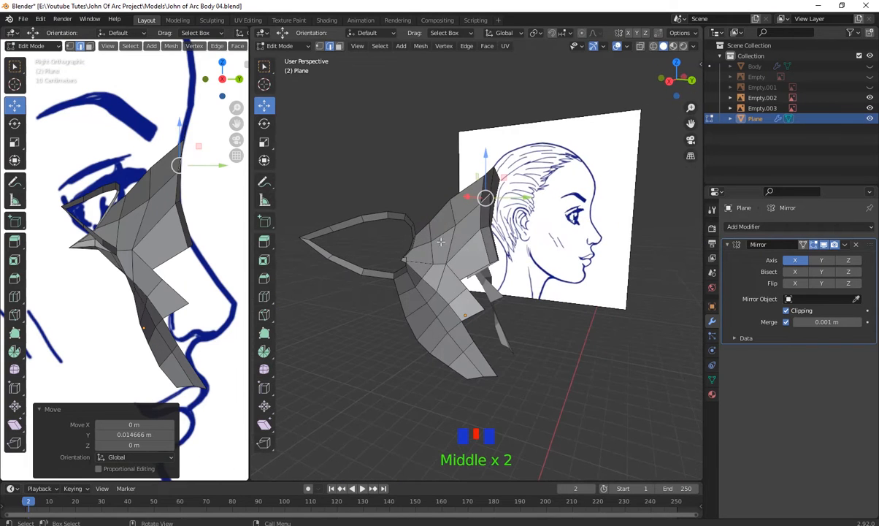
{"action": "mouse_move", "coordinate": [482, 314]}
{"action": "middle_mouse_down"}
{"action": "mouse_move", "coordinate": [408, 340]}
{"action": "mouse_move", "coordinate": [463, 328]}
{"action": "mouse_move", "coordinate": [458, 314]}
{"action": "mouse_move", "coordinate": [461, 338]}
{"action": "mouse_move", "coordinate": [470, 311]}
{"action": "middle_mouse_up"}
{"action": "key", "text": "KP_3"}
{"action": "key", "text": "KP_1"}
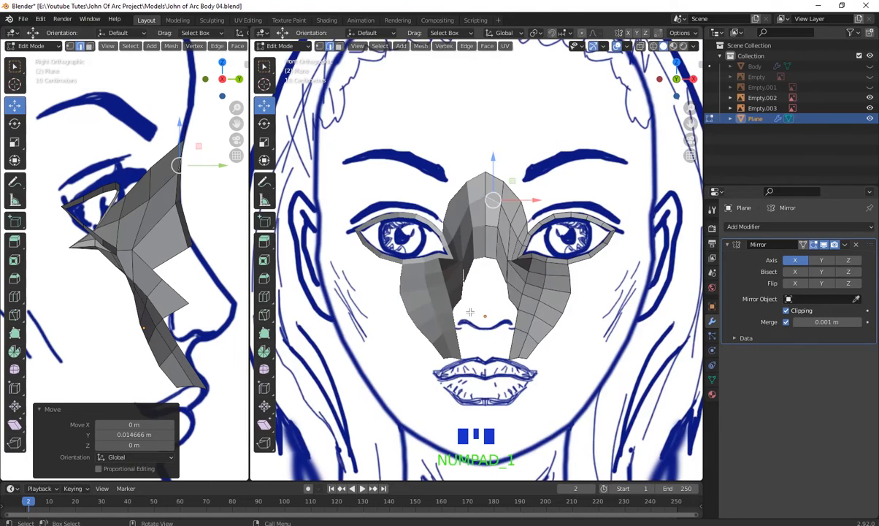
{"action": "scroll", "coordinate": [457, 292], "scroll_direction": "down", "scroll_amount": 2}
{"action": "scroll", "coordinate": [521, 310], "scroll_direction": "up", "scroll_amount": 5}
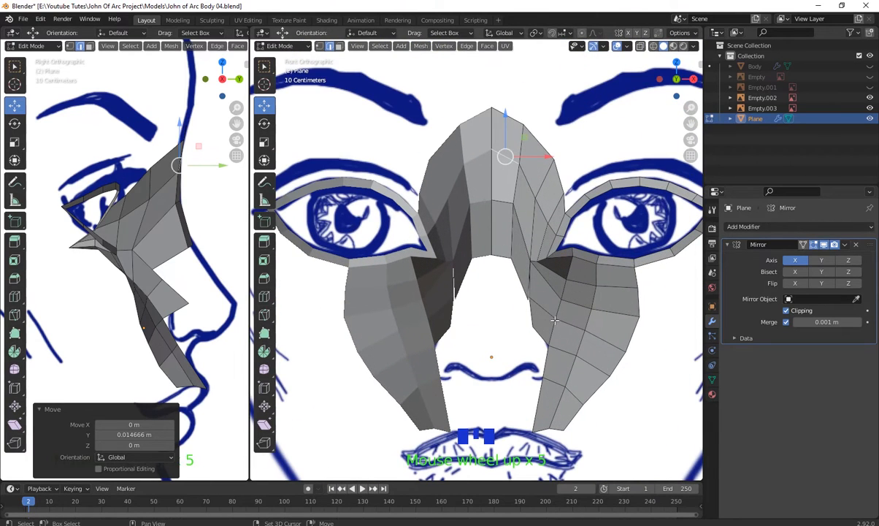
{"action": "middle_click_drag", "start_coordinate": [555, 320], "coordinate": [530, 297], "text": "shift"}
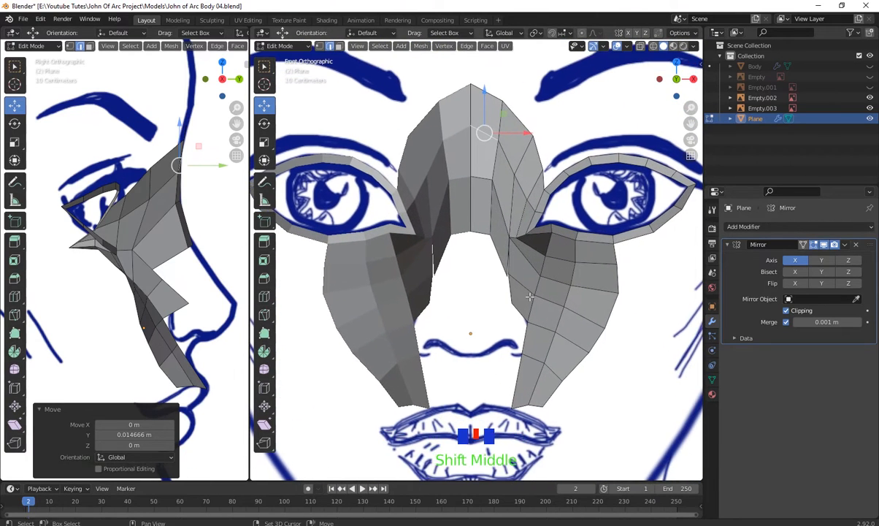
- Extrude the bridge's bottom center edge and the adjoining side edge downward by about 0.135 m in Z
{"action": "left_click", "coordinate": [481, 231]}
{"action": "left_click", "coordinate": [485, 253], "text": "shift"}
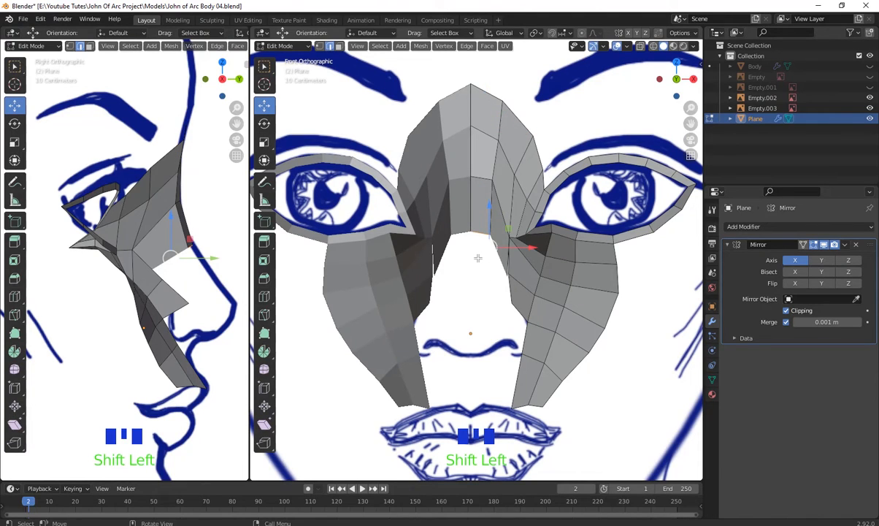
{"action": "key", "text": "e"}
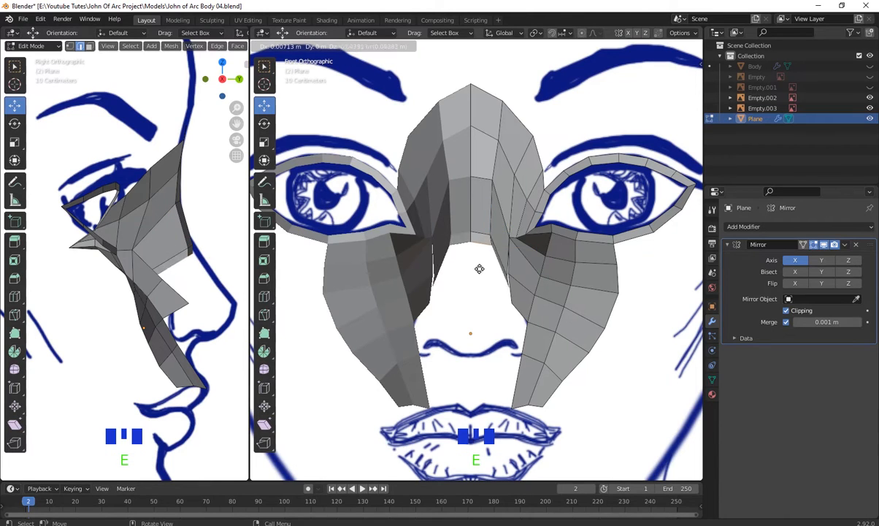
{"action": "left_click", "coordinate": [481, 287]}
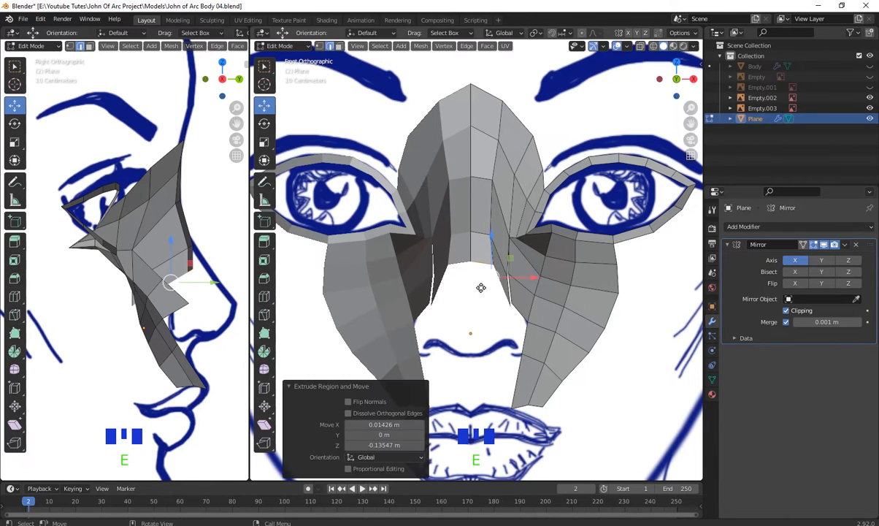
- Lower the new bottom center edge and pull it forward onto the nose profile just above the tip in the side drawing
{"action": "left_click", "coordinate": [482, 261]}
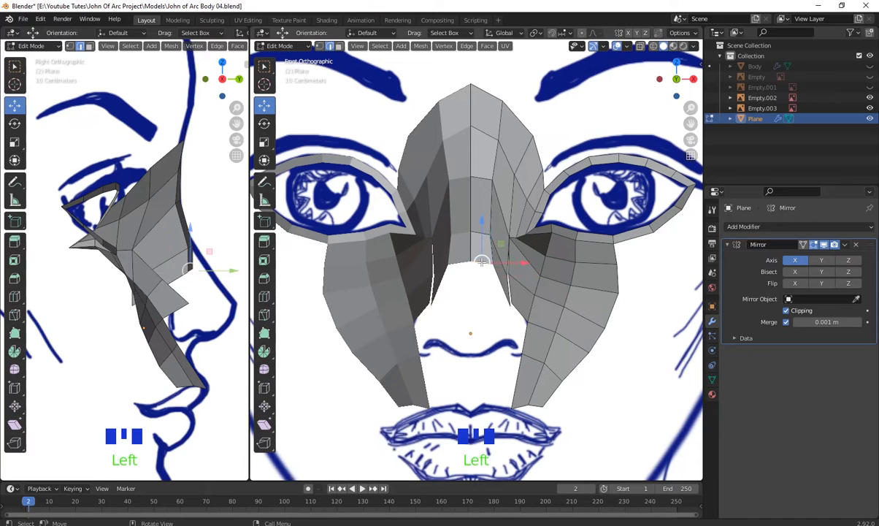
{"action": "left_click_drag", "start_coordinate": [482, 221], "coordinate": [479, 255]}
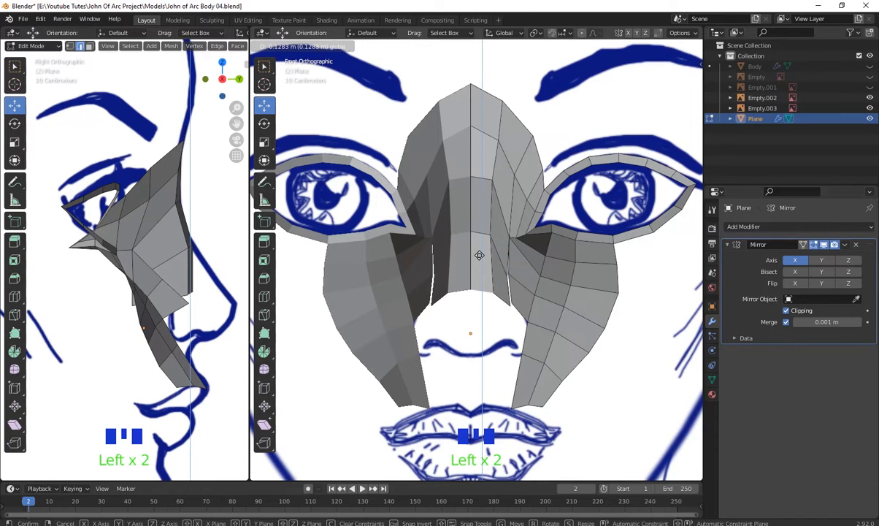
{"action": "left_click_drag", "start_coordinate": [212, 281], "coordinate": [233, 261]}
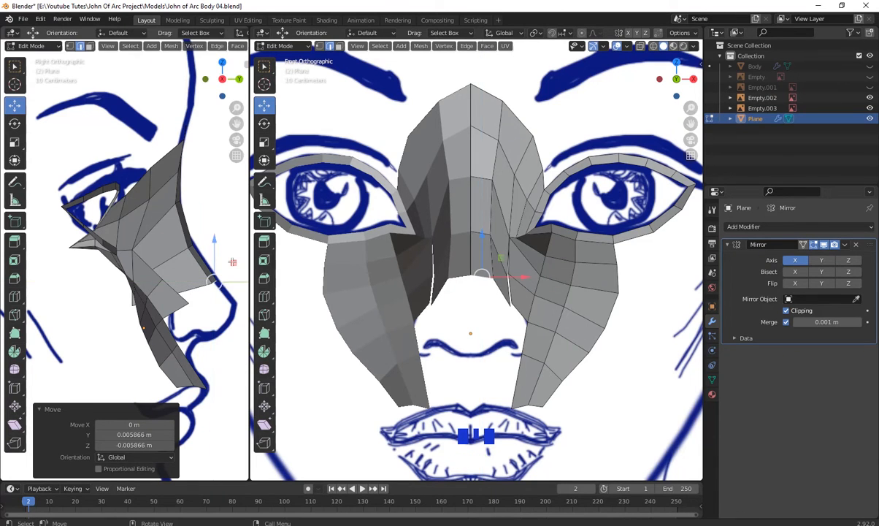
- Move the outer edge of the newly extruded nose side forward along Y toward the cheek mesh border
{"action": "scroll", "coordinate": [519, 287], "scroll_direction": "down", "scroll_amount": 7}
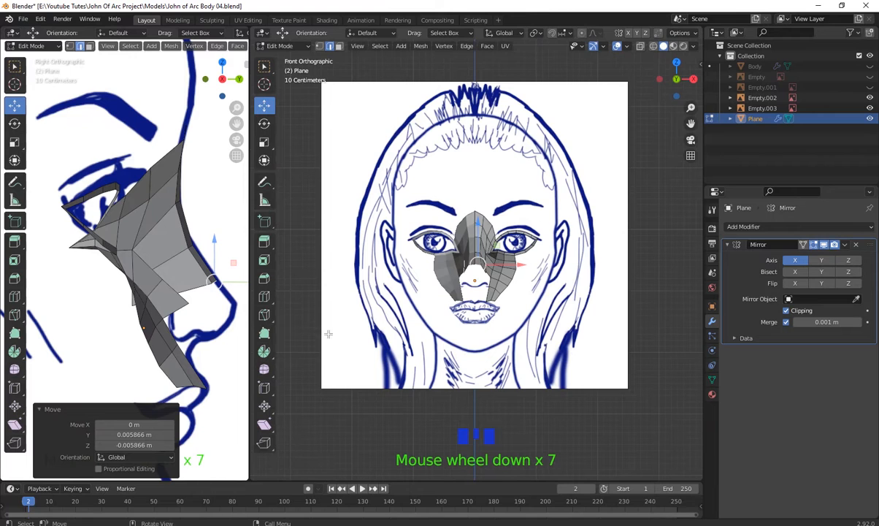
{"action": "middle_click_drag", "start_coordinate": [460, 319], "coordinate": [640, 311]}
{"action": "scroll", "coordinate": [505, 312], "scroll_direction": "up", "scroll_amount": 4}
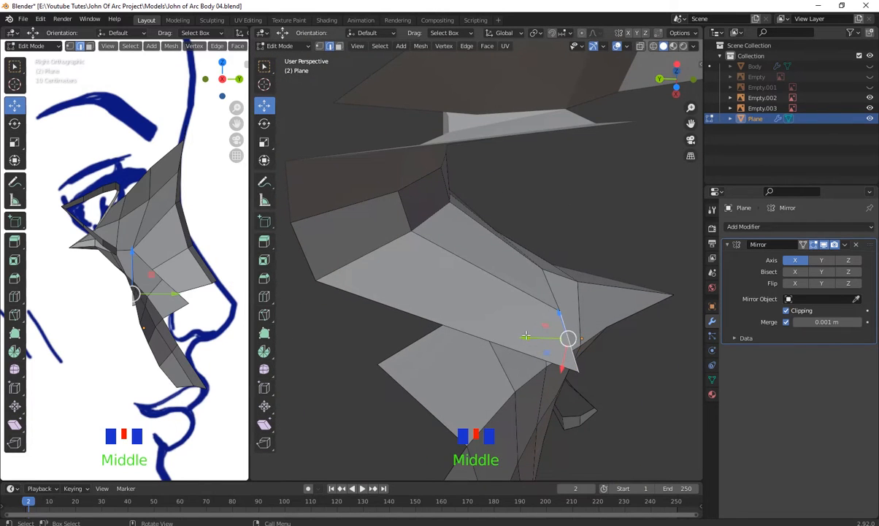
{"action": "left_click", "coordinate": [526, 335]}
{"action": "left_click_drag", "start_coordinate": [526, 335], "coordinate": [417, 323]}
- Switch to vertex selection and pull the lowest outer nose-side vertex forward along Y to the cheek mesh corner
{"action": "key", "text": "1"}
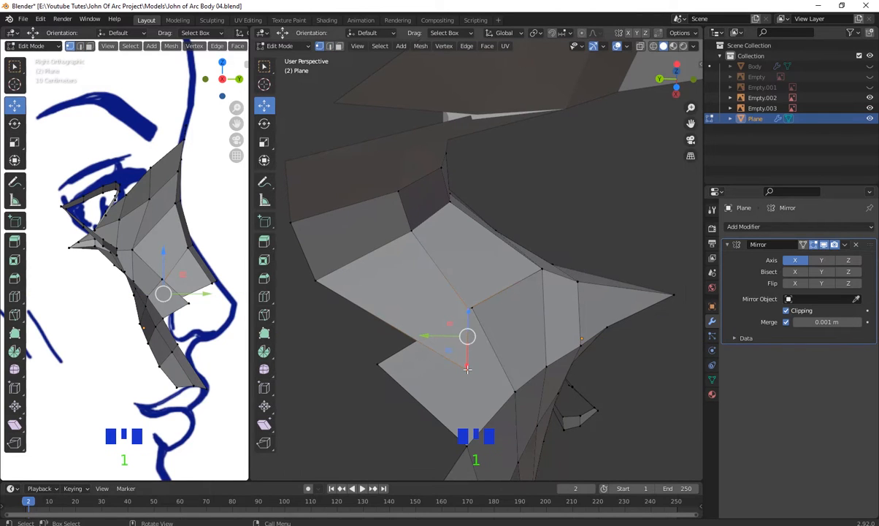
{"action": "left_click", "coordinate": [466, 367]}
{"action": "middle_click_drag", "start_coordinate": [466, 367], "coordinate": [522, 394]}
{"action": "left_click_drag", "start_coordinate": [427, 364], "coordinate": [337, 333]}
- Merge the upper pair of adjacent vertices on the seam between the nose side and cheek at their center
{"action": "scroll", "coordinate": [531, 330], "scroll_direction": "down", "scroll_amount": 2}
{"action": "middle_click_drag", "start_coordinate": [530, 331], "coordinate": [449, 340]}
{"action": "scroll", "coordinate": [453, 298], "scroll_direction": "up", "scroll_amount": 2}
{"action": "left_click", "coordinate": [429, 310]}
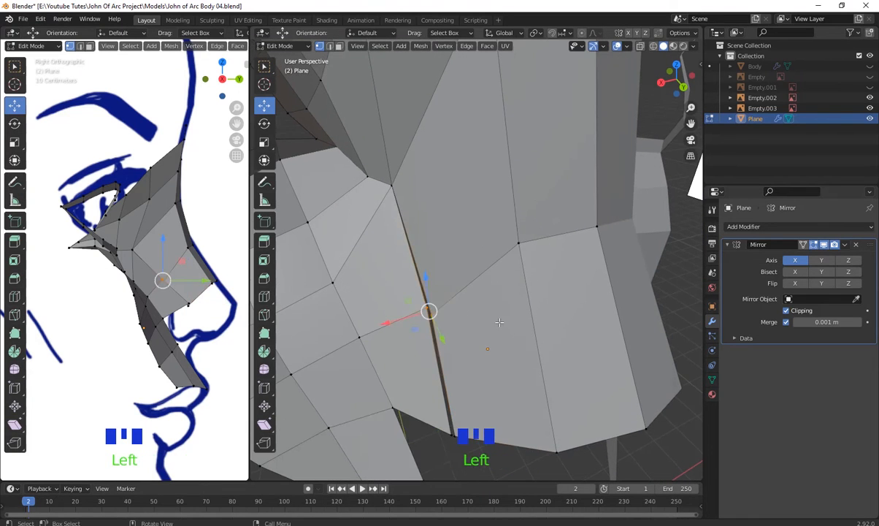
{"action": "middle_click_drag", "start_coordinate": [428, 309], "coordinate": [418, 308]}
{"action": "right_click", "coordinate": [451, 282]}
{"action": "mouse_move", "coordinate": [490, 282]}
{"action": "left_click", "coordinate": [532, 282]}
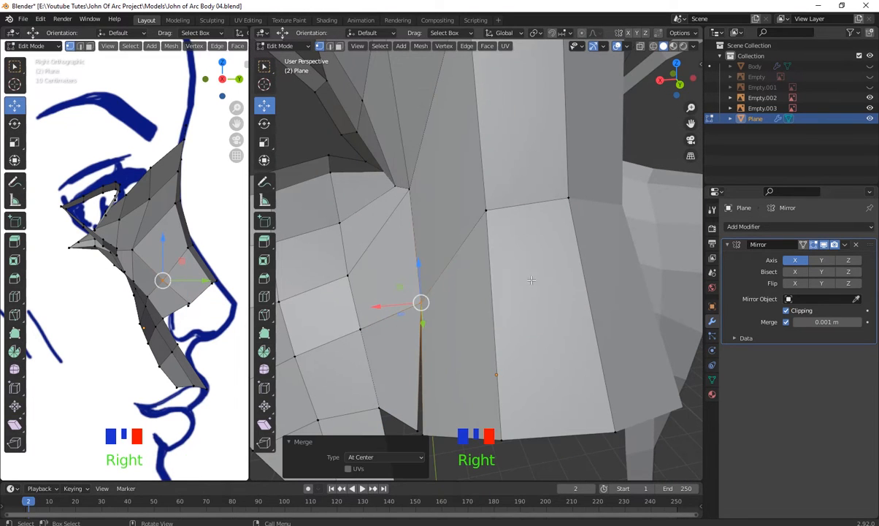
- Merge the pair of vertices at the lower end of the nose and cheek seam at their center
{"action": "middle_click_drag", "start_coordinate": [438, 431], "coordinate": [485, 380]}
{"action": "right_click", "coordinate": [442, 318]}
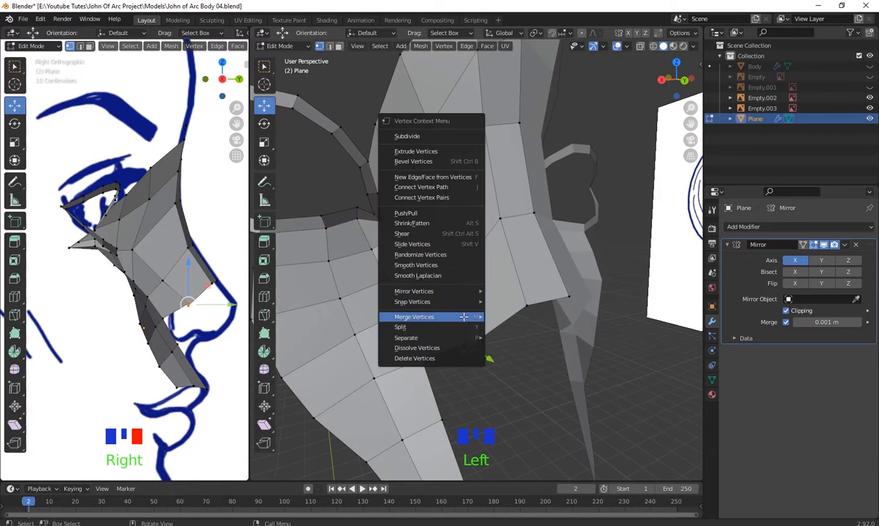
{"action": "mouse_move", "coordinate": [472, 316]}
{"action": "left_click", "coordinate": [511, 316]}
- Nudge the lower merged seam vertex slightly downward and back to even out the nose-side faces
{"action": "scroll", "coordinate": [504, 313], "scroll_direction": "down", "scroll_amount": 3}
{"action": "scroll", "coordinate": [500, 337], "scroll_direction": "up", "scroll_amount": 2}
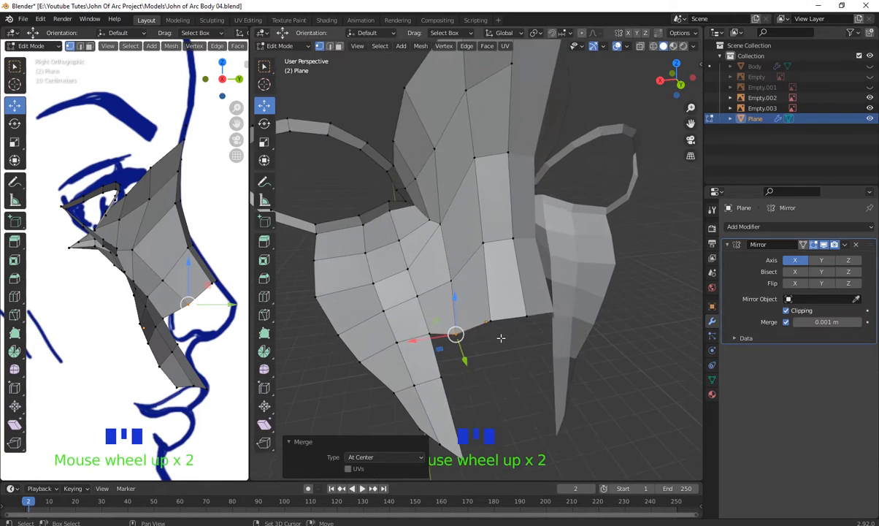
{"action": "scroll", "coordinate": [482, 360], "scroll_direction": "down", "scroll_amount": 2}
{"action": "middle_click_drag", "start_coordinate": [481, 361], "coordinate": [515, 185]}
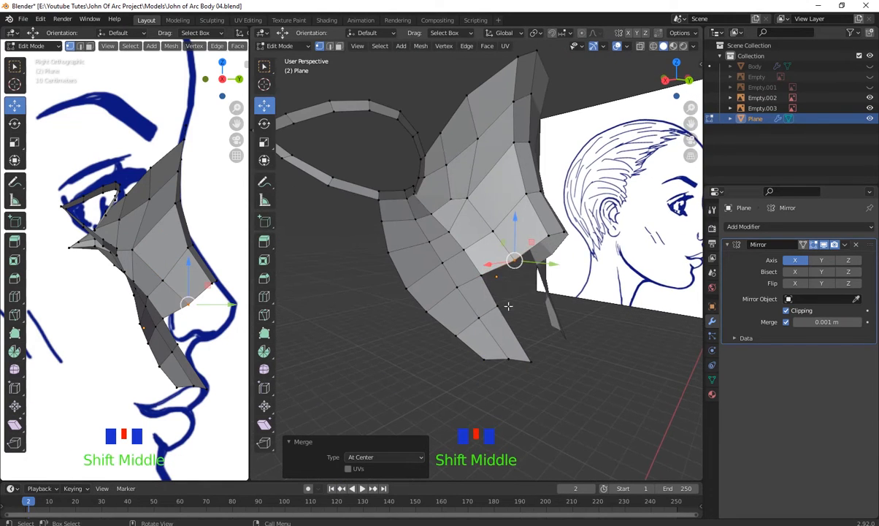
{"action": "middle_click_drag", "start_coordinate": [508, 306], "coordinate": [418, 240], "text": "shift"}
{"action": "left_click_drag", "start_coordinate": [440, 251], "coordinate": [436, 261]}
- Pull the nose-side vertex just above the nose mesh's lower edge slightly back along Y
{"action": "middle_click_drag", "start_coordinate": [438, 265], "coordinate": [511, 354]}
{"action": "left_click", "coordinate": [440, 257]}
{"action": "middle_click_drag", "start_coordinate": [440, 257], "coordinate": [544, 292]}
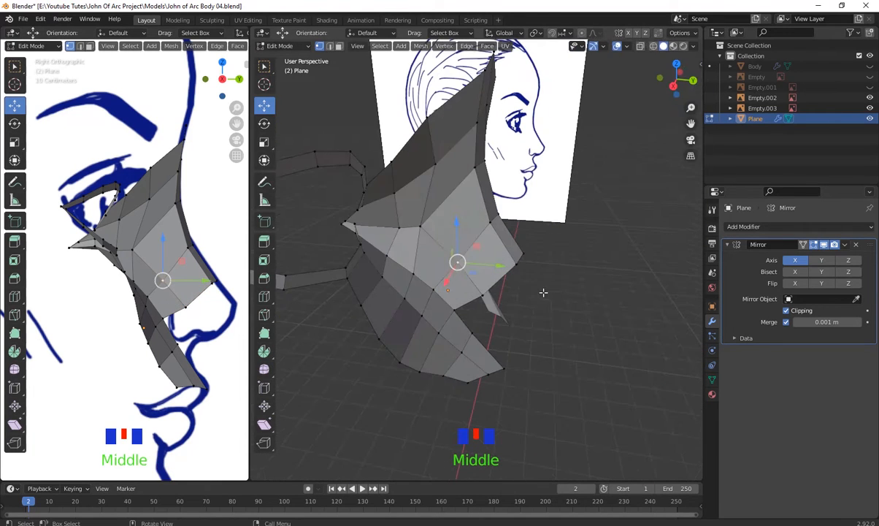
{"action": "left_click_drag", "start_coordinate": [489, 263], "coordinate": [479, 265]}
- Lower the neighbouring nose-side vertex nearer the eye by about 0.049 m along Z
{"action": "left_click", "coordinate": [421, 228]}
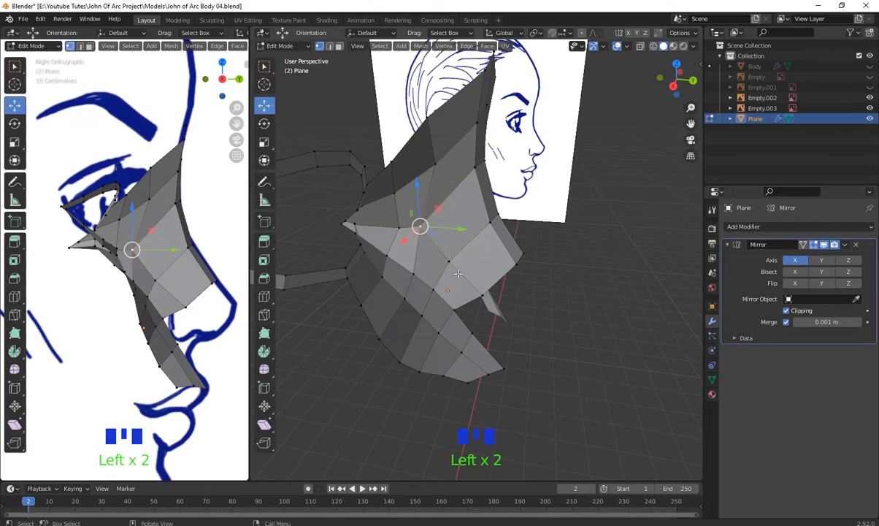
{"action": "middle_click_drag", "start_coordinate": [421, 228], "coordinate": [427, 190]}
{"action": "left_click_drag", "start_coordinate": [425, 188], "coordinate": [425, 196]}
{"action": "scroll", "coordinate": [425, 196], "scroll_direction": "down", "scroll_amount": 2}
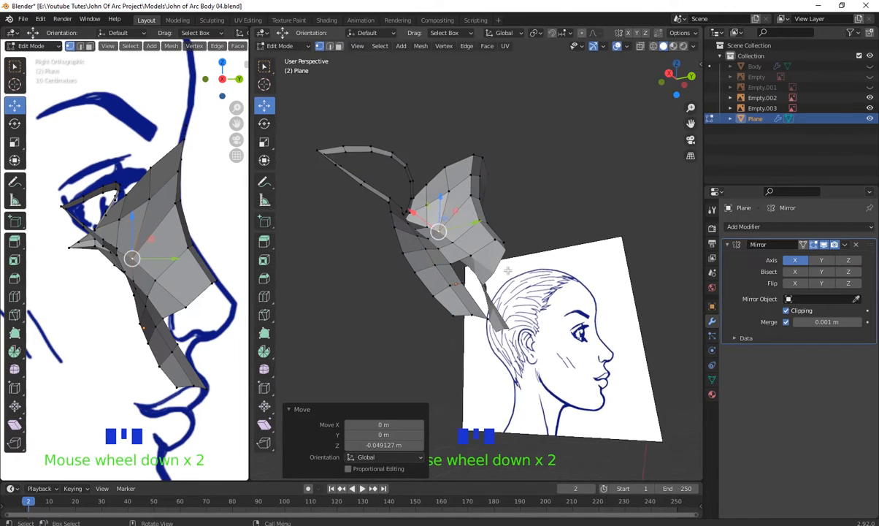
- Move the upper two vertices along the nose side together by about -0.039 m in Y and -0.029 m in Z
{"action": "scroll", "coordinate": [481, 291], "scroll_direction": "up", "scroll_amount": 2}
{"action": "middle_click_drag", "start_coordinate": [481, 291], "coordinate": [476, 165]}
{"action": "left_click", "coordinate": [433, 108]}
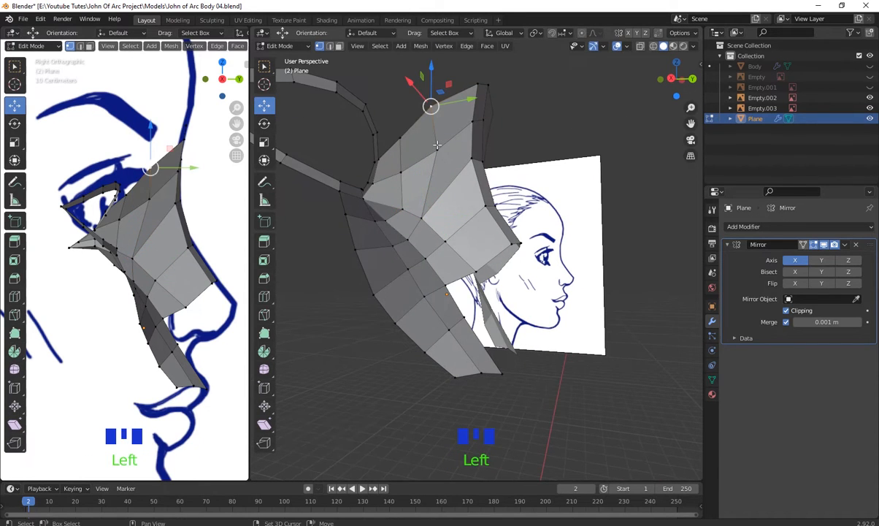
{"action": "left_click", "coordinate": [437, 149], "text": "shift"}
{"action": "left_click_drag", "start_coordinate": [467, 125], "coordinate": [460, 127]}
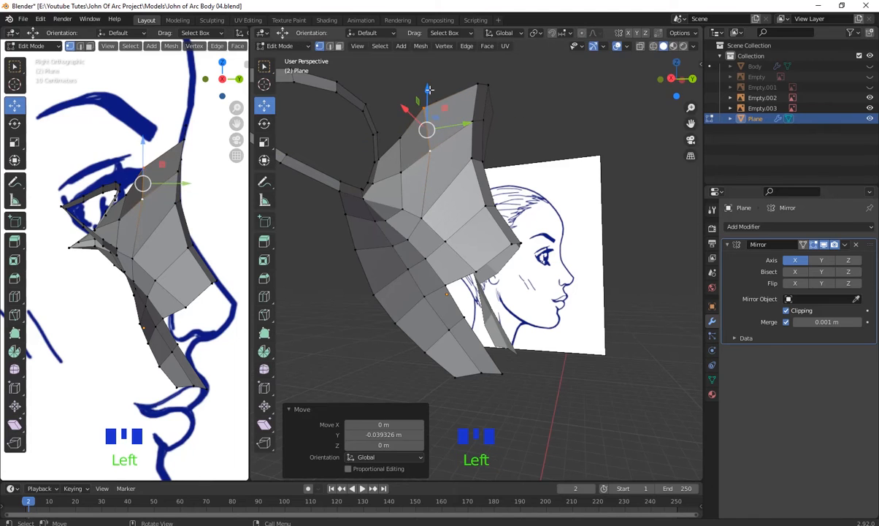
{"action": "left_click", "coordinate": [406, 93]}
- In the side view, reposition the vertices along the cheek strip's bottom edge to even out its end above the lip
{"action": "scroll", "coordinate": [406, 93], "scroll_direction": "down", "scroll_amount": 3}
{"action": "middle_click_drag", "start_coordinate": [406, 94], "coordinate": [474, 255]}
{"action": "scroll", "coordinate": [482, 271], "scroll_direction": "up", "scroll_amount": 3}
{"action": "middle_click_drag", "start_coordinate": [473, 255], "coordinate": [504, 258]}
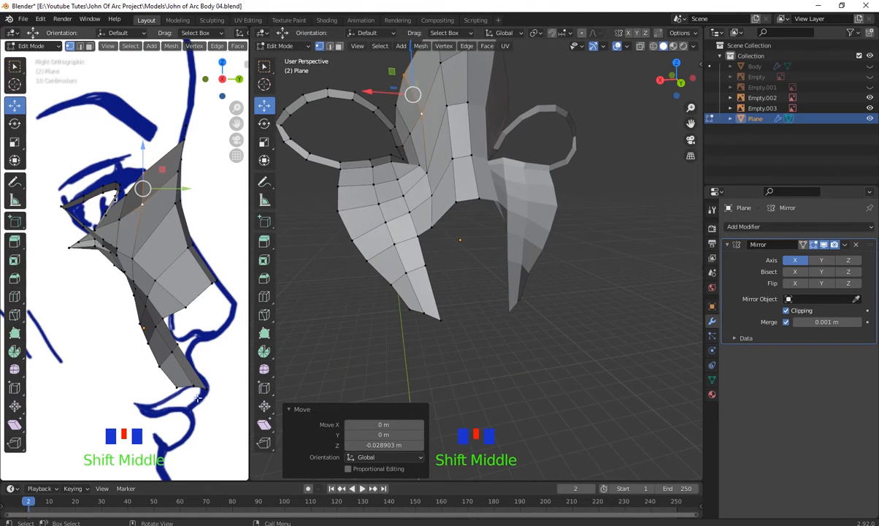
{"action": "left_click", "coordinate": [178, 387]}
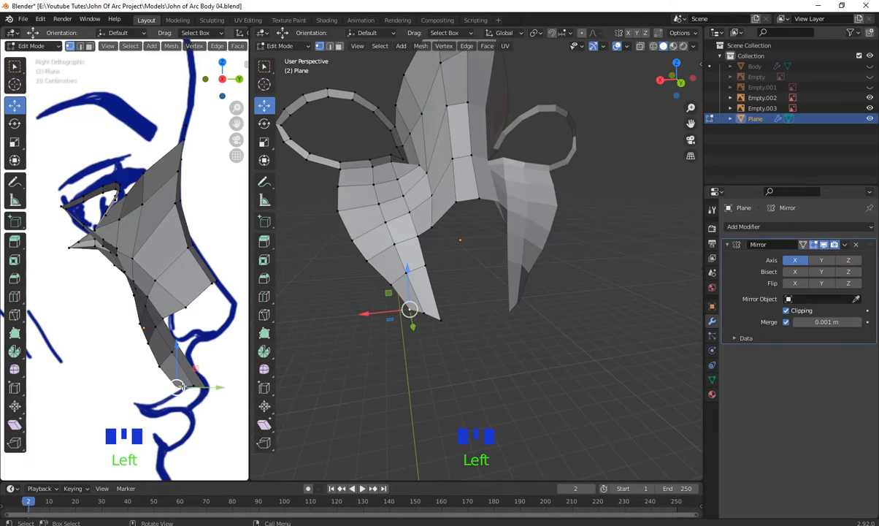
{"action": "left_click_drag", "start_coordinate": [177, 388], "coordinate": [207, 365]}
{"action": "left_click", "coordinate": [205, 388]}
{"action": "left_click", "coordinate": [192, 385]}
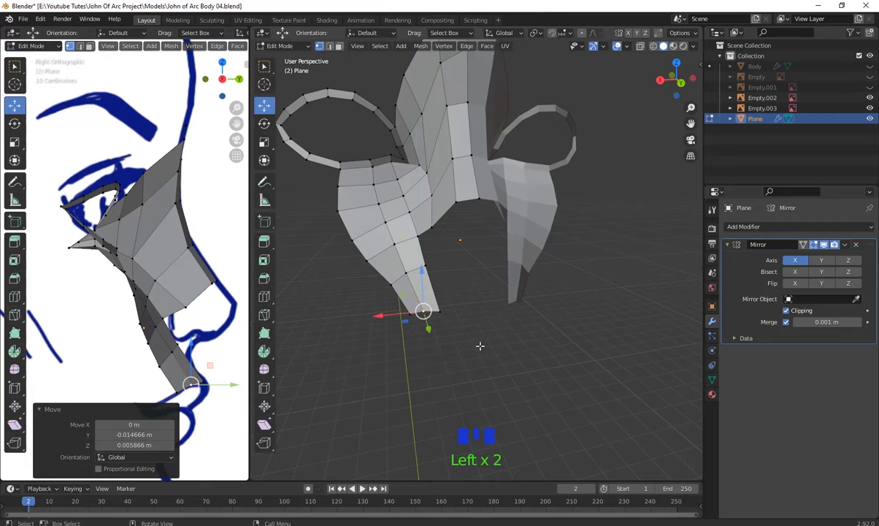
- In the front view, shift the two lowest outer cheek vertices outward and down, moving the bottom one about 0.007 m in X and -0.007 m in Z
{"action": "scroll", "coordinate": [480, 348], "scroll_direction": "down", "scroll_amount": 2}
{"action": "key", "text": "KP_1"}
{"action": "scroll", "coordinate": [480, 348], "scroll_direction": "down", "scroll_amount": 1}
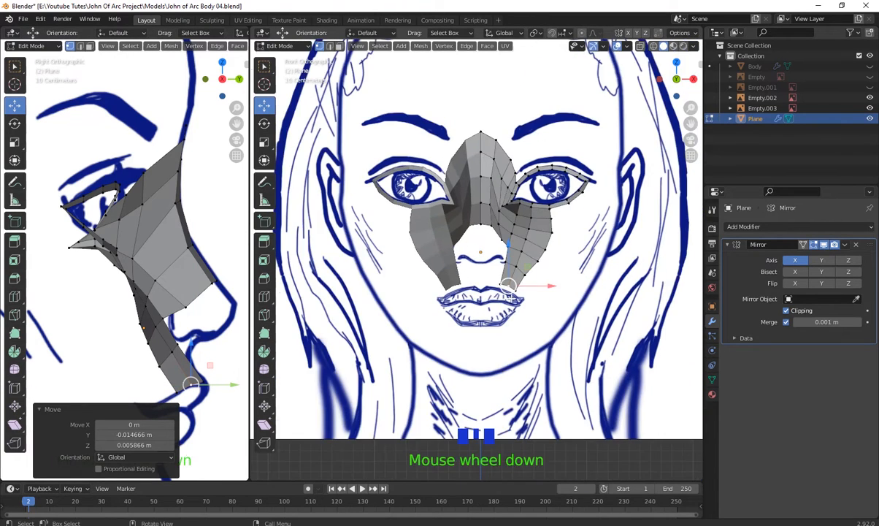
{"action": "scroll", "coordinate": [479, 348], "scroll_direction": "up", "scroll_amount": 7}
{"action": "middle_click_drag", "start_coordinate": [584, 406], "coordinate": [504, 370], "text": "shift"}
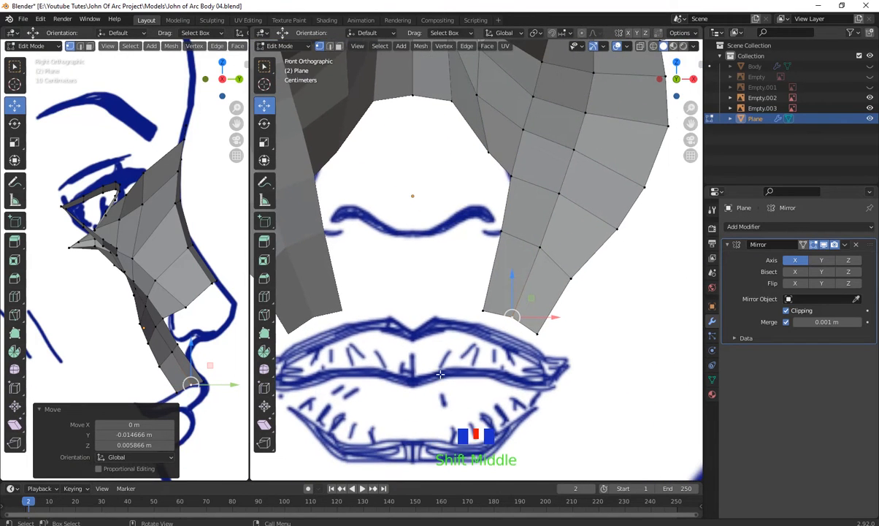
{"action": "scroll", "coordinate": [188, 269], "scroll_direction": "down", "scroll_amount": 6}
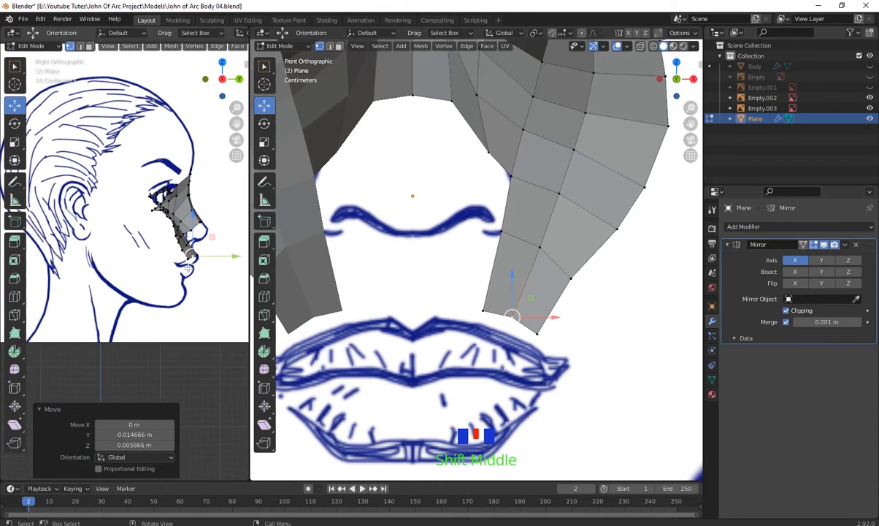
{"action": "middle_click_drag", "start_coordinate": [476, 309], "coordinate": [494, 284], "text": "shift"}
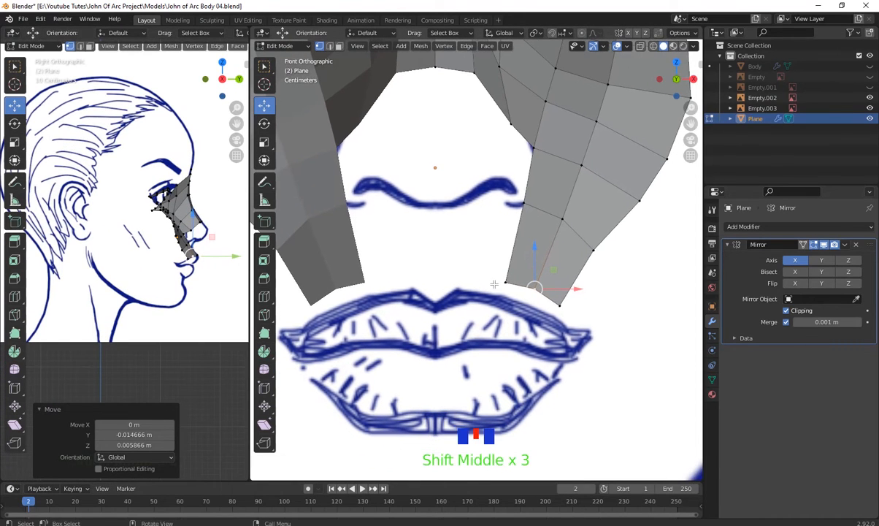
{"action": "middle_click_drag", "start_coordinate": [583, 327], "coordinate": [520, 350], "text": "shift"}
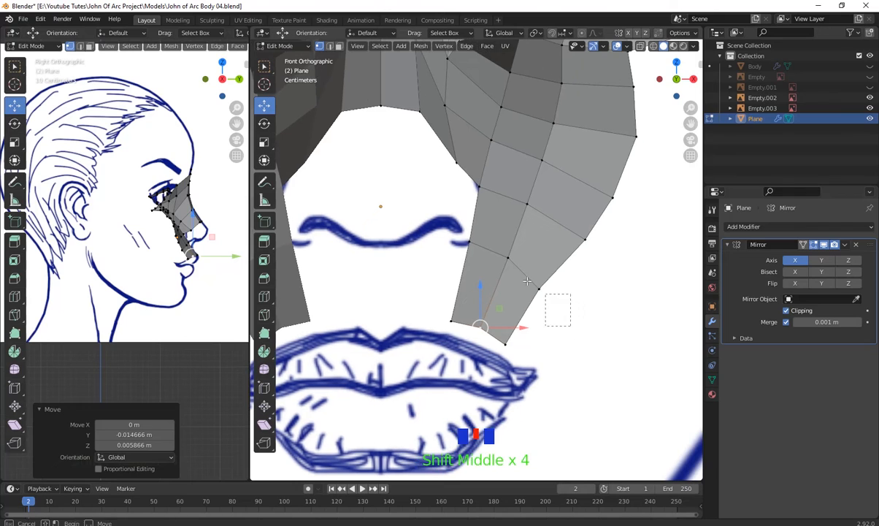
{"action": "left_click", "coordinate": [534, 288]}
{"action": "left_click_drag", "start_coordinate": [534, 289], "coordinate": [553, 305]}
{"action": "left_click", "coordinate": [506, 343]}
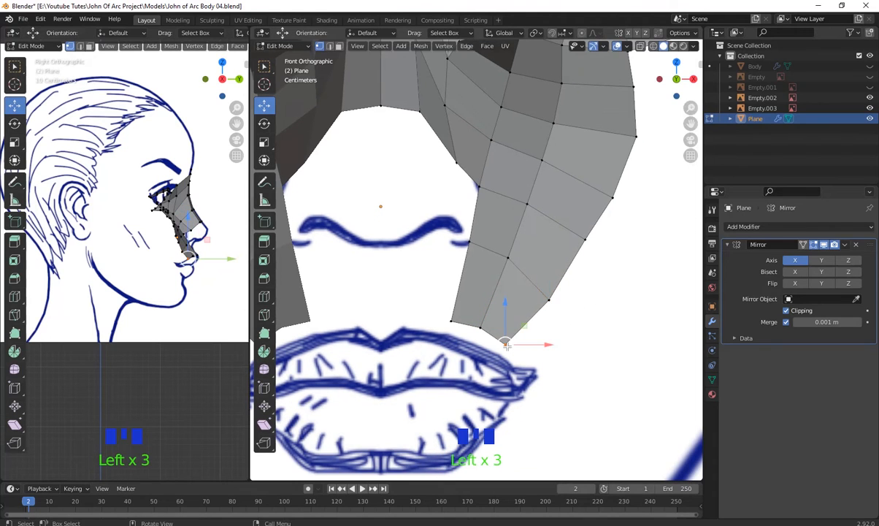
{"action": "left_click_drag", "start_coordinate": [505, 343], "coordinate": [514, 349]}
- Switch to edge selection and extrude the cheek strip's two bottom edges by about -0.007 m in X and -0.018 m in Z
{"action": "middle_click_drag", "start_coordinate": [545, 347], "coordinate": [574, 312], "text": "shift"}
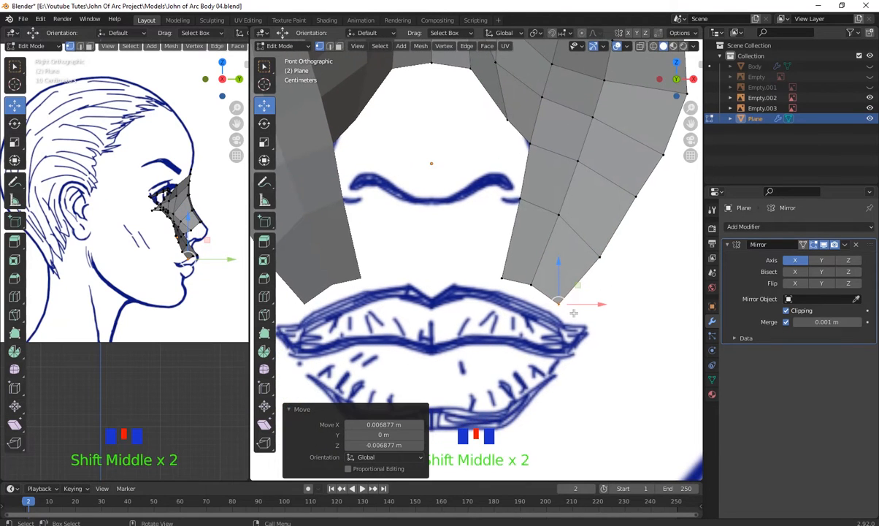
{"action": "key", "text": "2"}
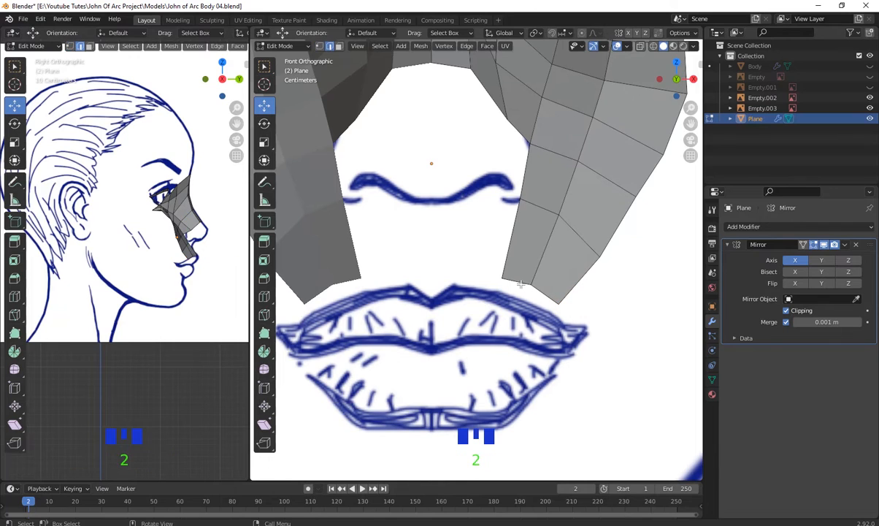
{"action": "left_click", "coordinate": [520, 285]}
{"action": "left_click", "coordinate": [536, 296], "text": "shift"}
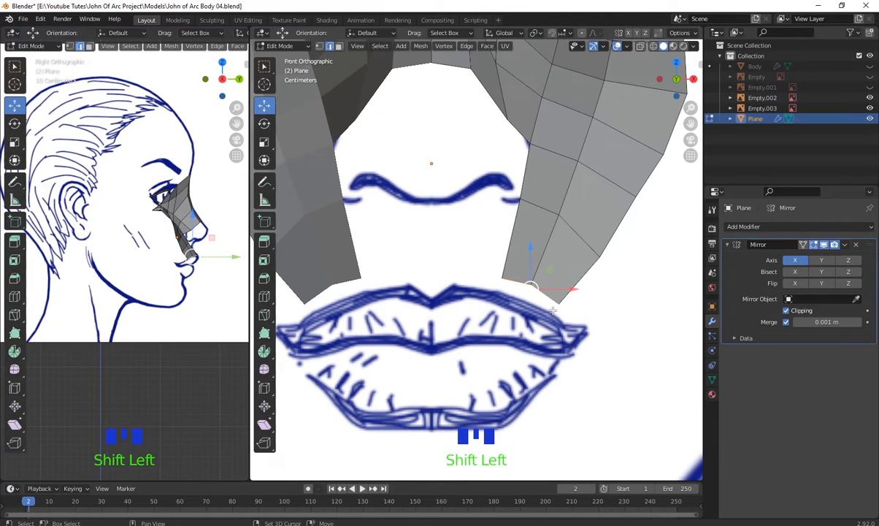
{"action": "key", "text": "e"}
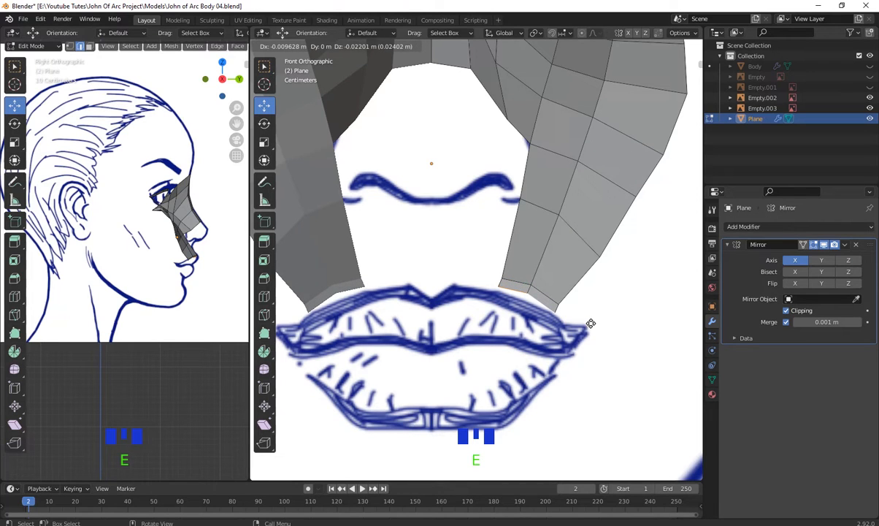
{"action": "left_click", "coordinate": [591, 322]}
- Extrude the new strip's short inner edge about -0.077 m in X and 0.008 m in Z above the upper lip, and rotate it -16.7°
{"action": "scroll", "coordinate": [588, 321], "scroll_direction": "up", "scroll_amount": 5}
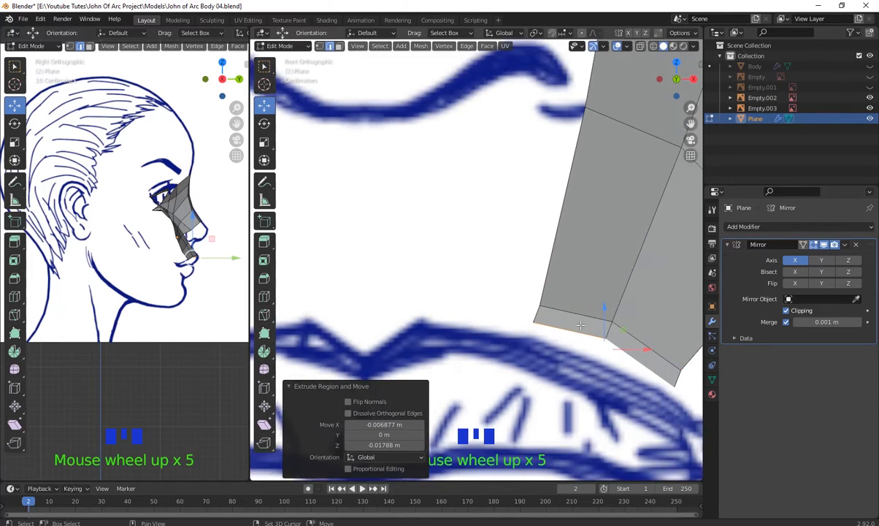
{"action": "middle_click_drag", "start_coordinate": [631, 350], "coordinate": [576, 272], "text": "shift"}
{"action": "left_click", "coordinate": [555, 264]}
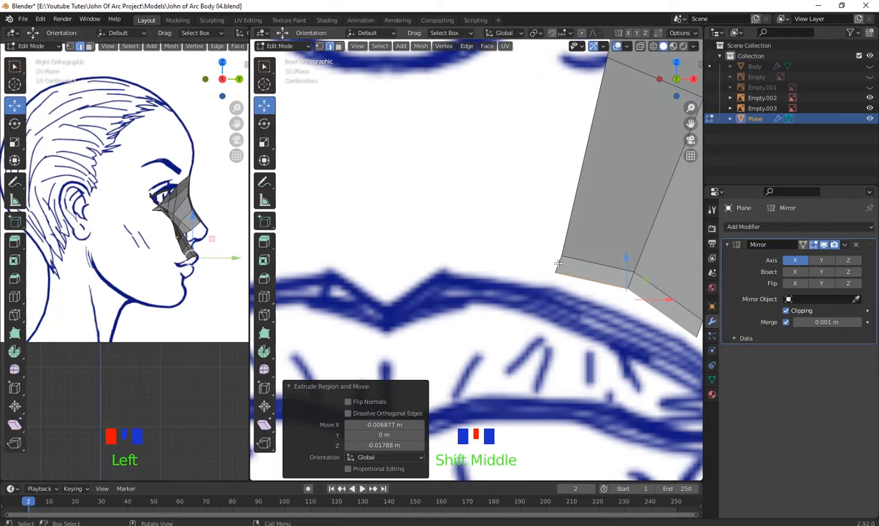
{"action": "scroll", "coordinate": [555, 264], "scroll_direction": "down", "scroll_amount": 2}
{"action": "middle_click_drag", "start_coordinate": [463, 268], "coordinate": [479, 202], "text": "shift"}
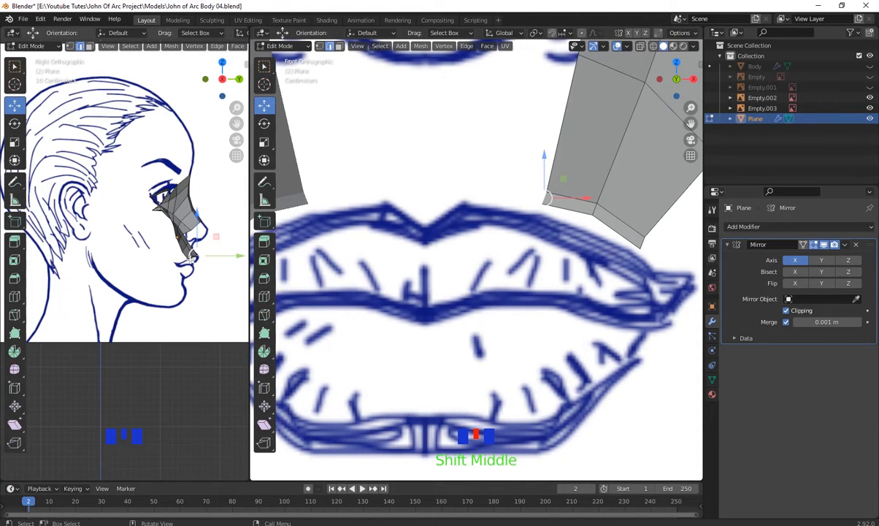
{"action": "scroll", "coordinate": [593, 279], "scroll_direction": "up", "scroll_amount": 1}
{"action": "middle_click_drag", "start_coordinate": [593, 280], "coordinate": [637, 312], "text": "shift"}
{"action": "key", "text": "e"}
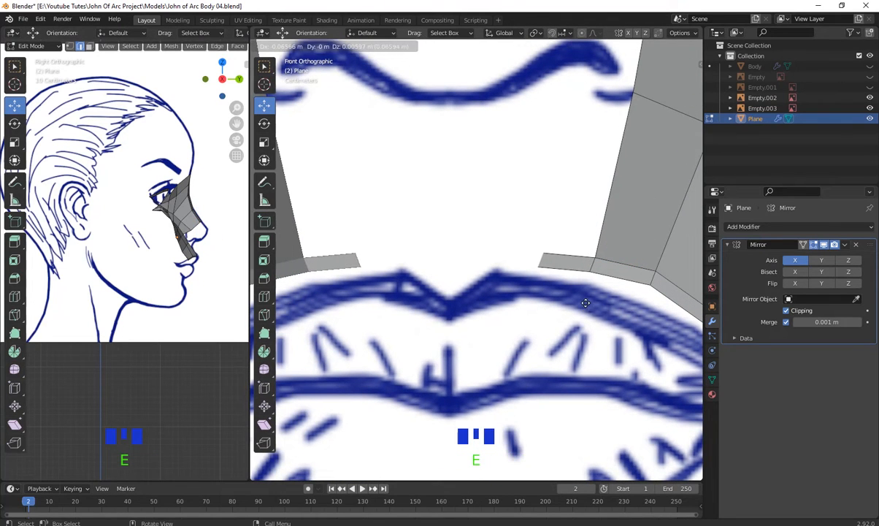
{"action": "left_click", "coordinate": [577, 307]}
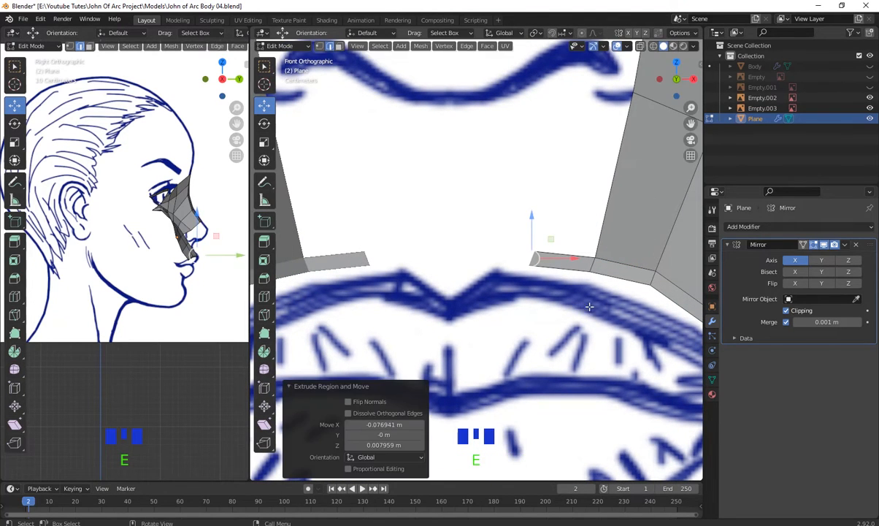
{"action": "key", "text": "r"}
{"action": "left_click", "coordinate": [587, 284]}
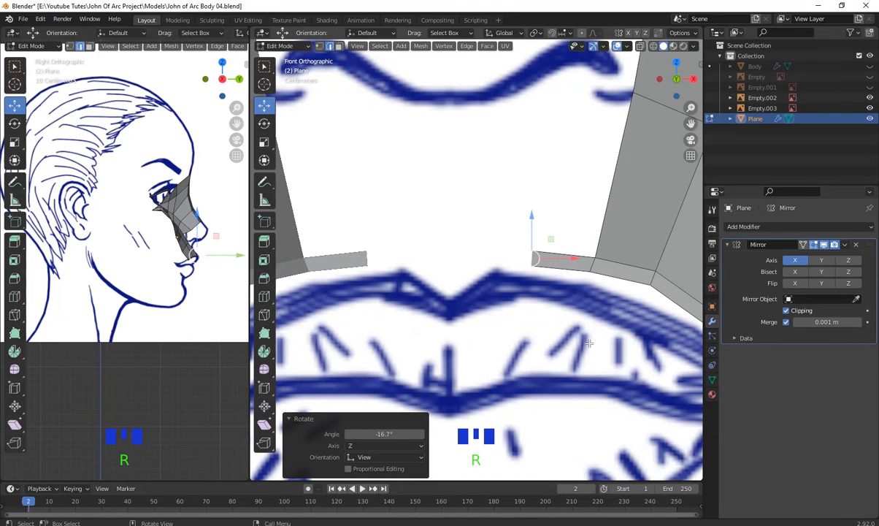
- Extrude the edge to the mirror line at the lip's dip, about -0.107 m in X and -0.042 m in Z, and pull another extrusion 0.121 m down
{"action": "key", "text": "e"}
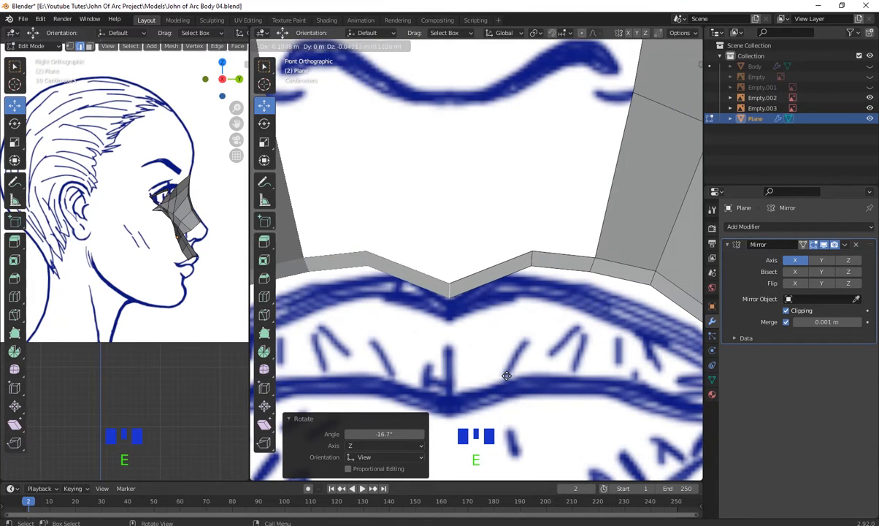
{"action": "left_click", "coordinate": [505, 376]}
{"action": "key", "text": "e"}
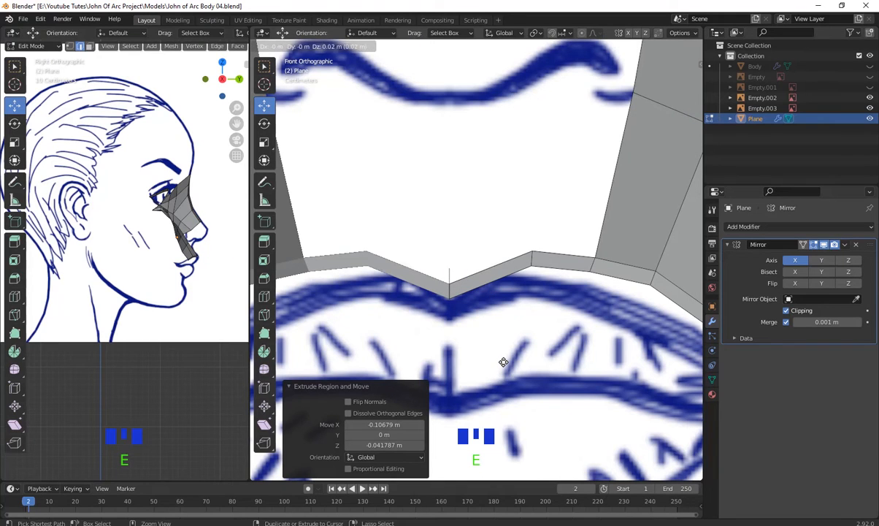
{"action": "right_click", "coordinate": [504, 362]}
{"action": "left_click_drag", "start_coordinate": [448, 254], "coordinate": [436, 350]}
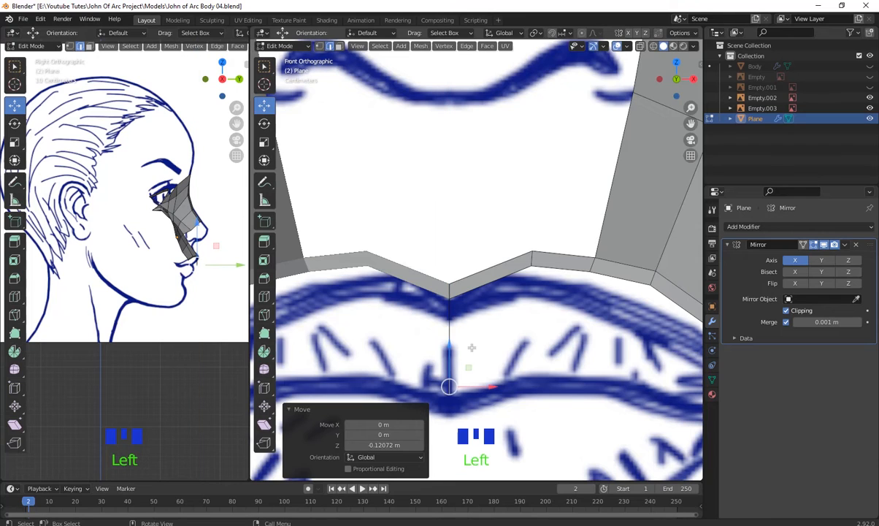
- Delete the extra vertical extrusion on the mirror line below the lip's dip, removing its faces and edges
{"action": "key", "text": "Delete"}
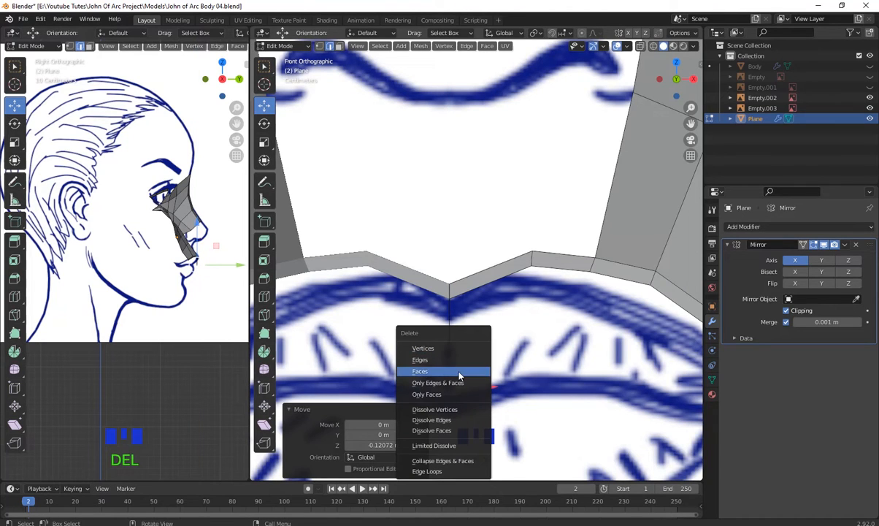
{"action": "left_click", "coordinate": [460, 369]}
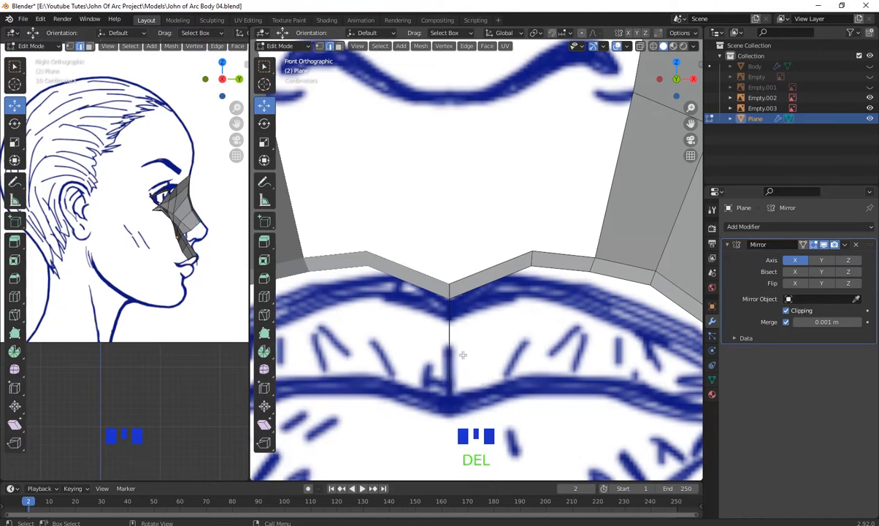
{"action": "left_click_drag", "start_coordinate": [471, 363], "coordinate": [425, 331]}
{"action": "key", "text": "Delete"}
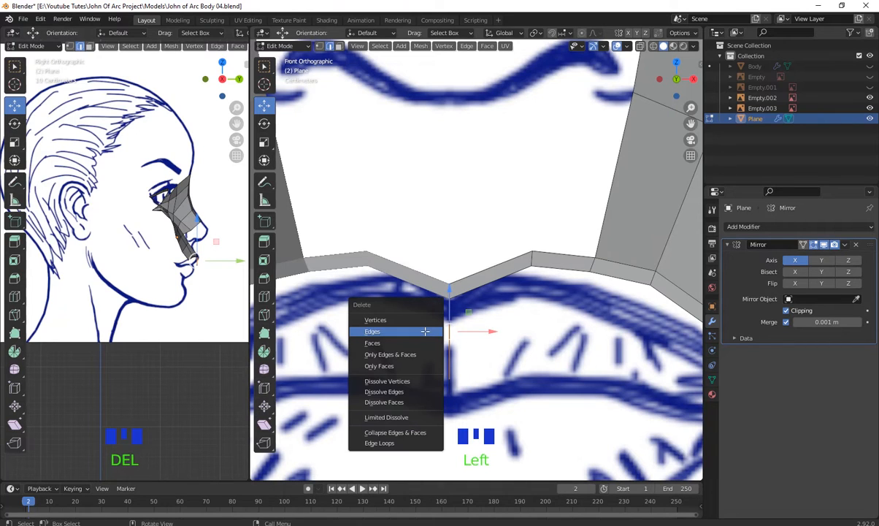
{"action": "left_click", "coordinate": [418, 346]}
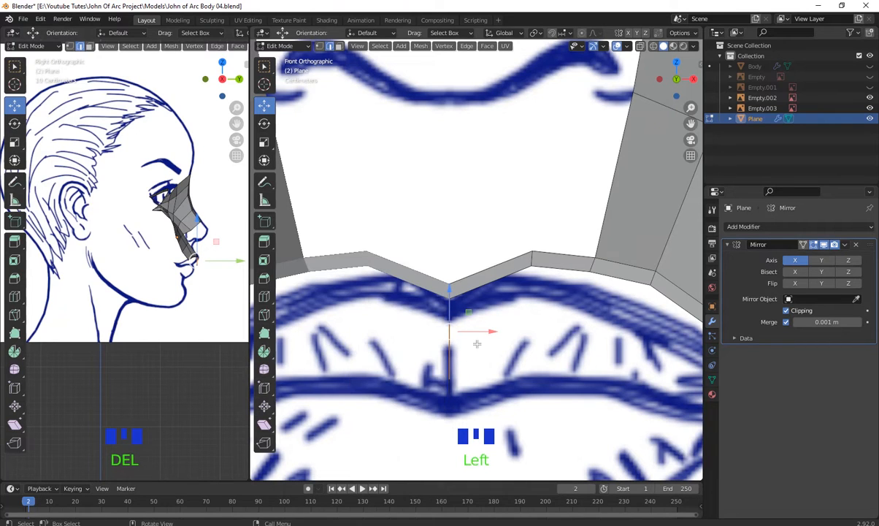
{"action": "key", "text": "Delete"}
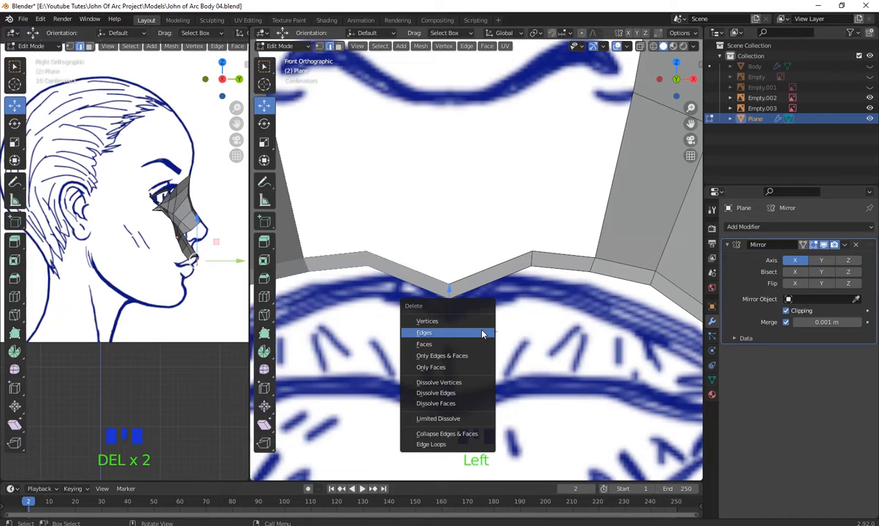
{"action": "left_click", "coordinate": [477, 343]}
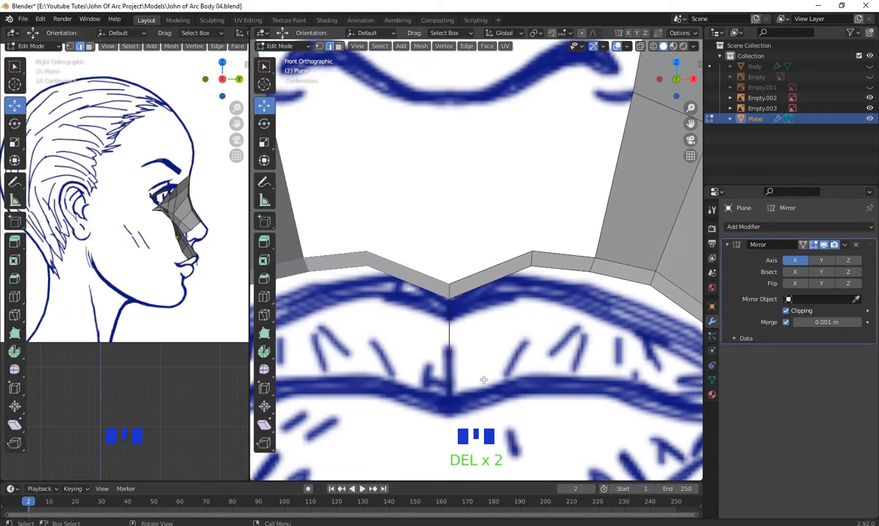
{"action": "left_click_drag", "start_coordinate": [481, 383], "coordinate": [358, 297]}
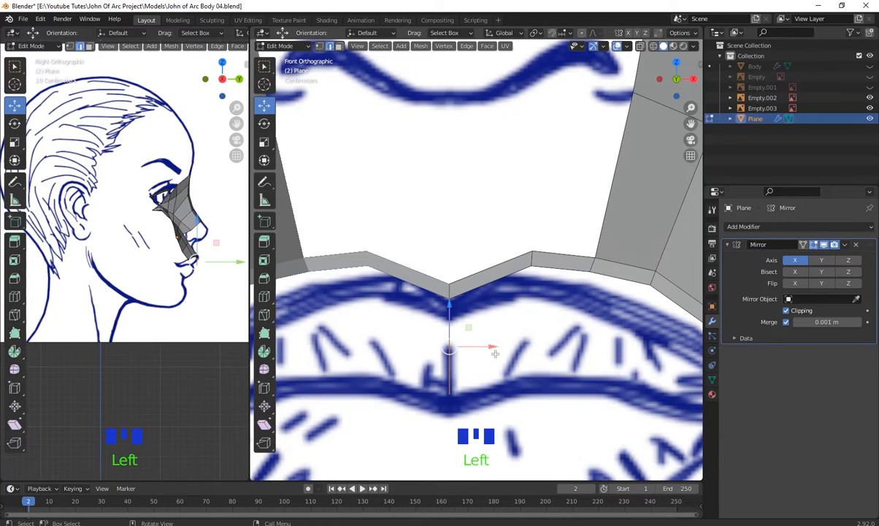
{"action": "key", "text": "Delete"}
{"action": "left_click", "coordinate": [460, 333]}
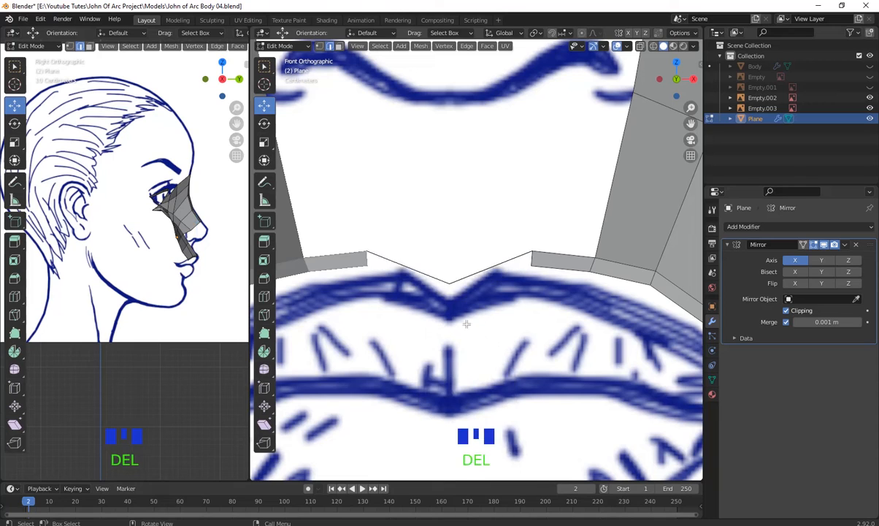
- Delete the leftover edge to the mirror line, and extrude the lip strip's inner edge about -0.105 m in X and -0.021 m in Z
{"action": "left_click", "coordinate": [461, 321]}
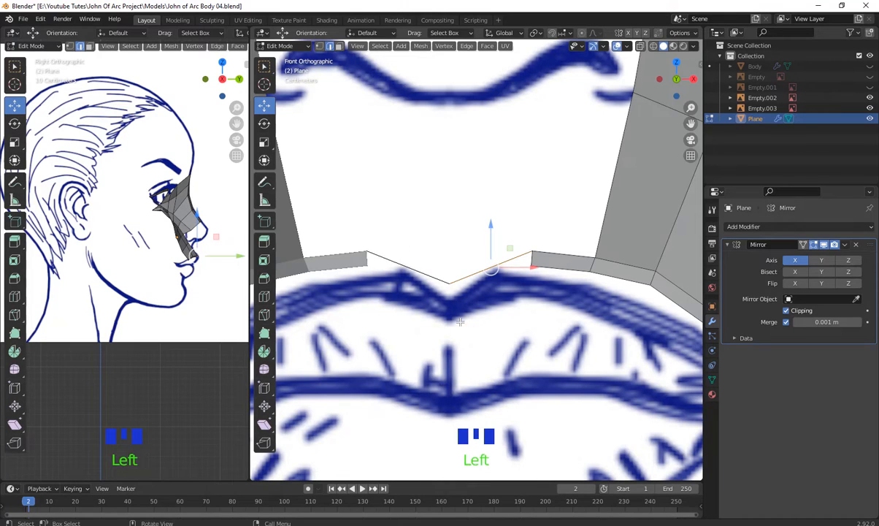
{"action": "key", "text": "Delete"}
{"action": "left_click", "coordinate": [423, 334]}
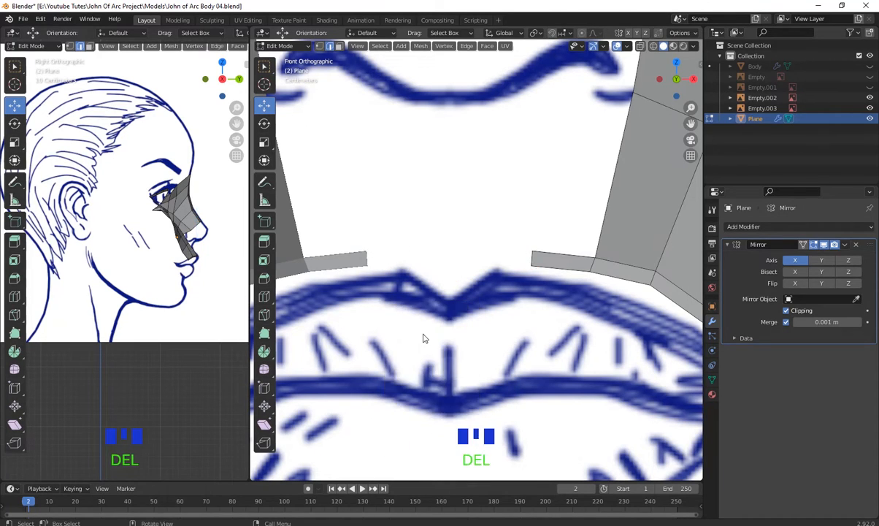
{"action": "left_click", "coordinate": [532, 260]}
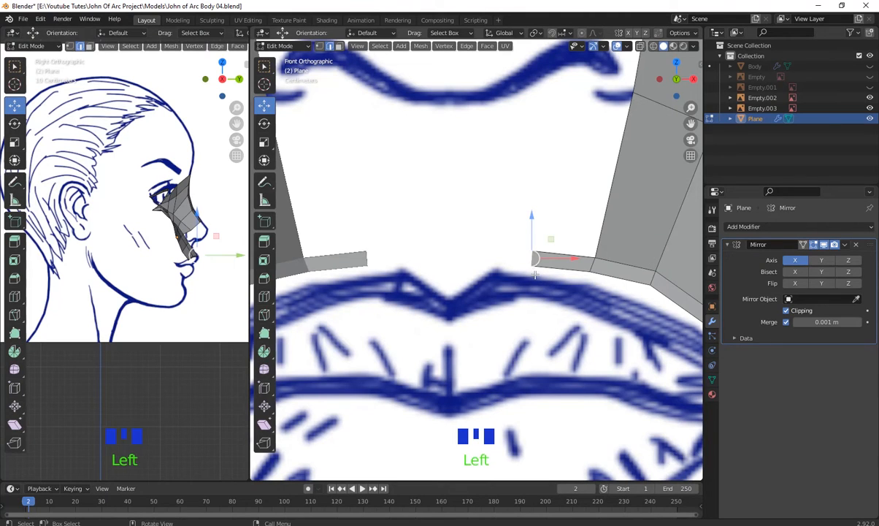
{"action": "key", "text": "e"}
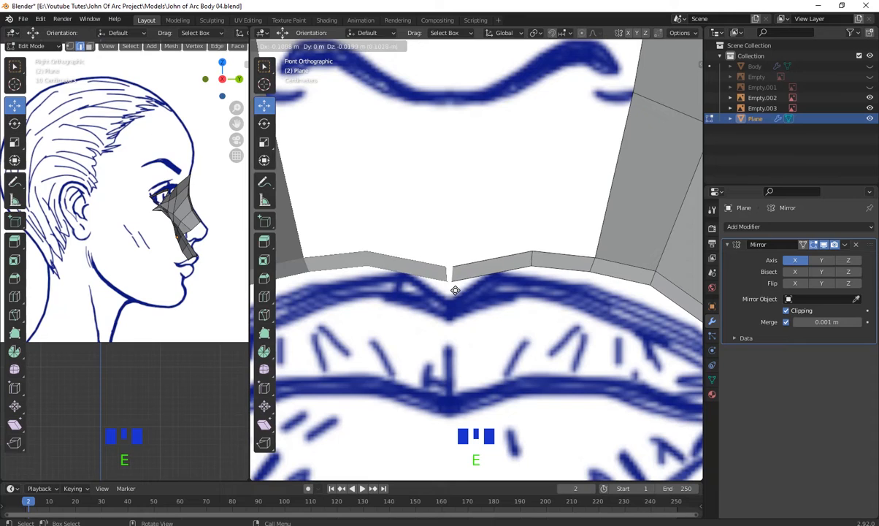
{"action": "left_click", "coordinate": [452, 290]}
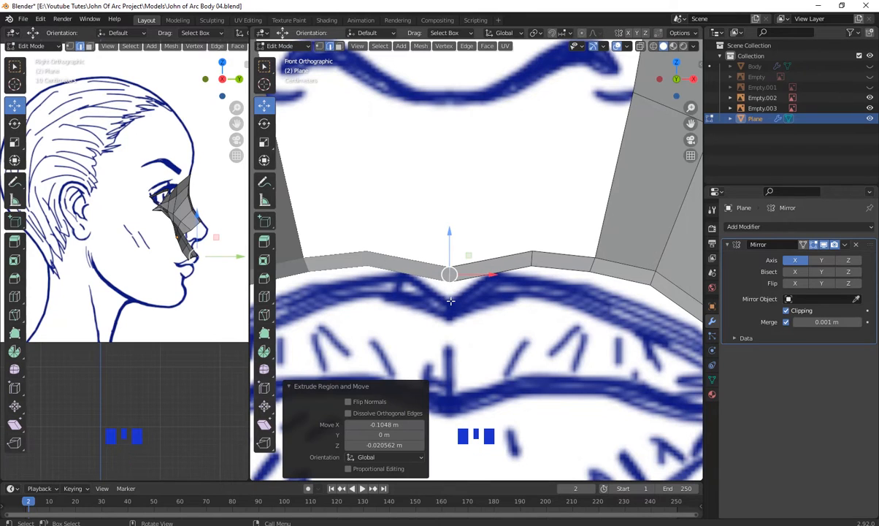
- Move the strip's lip-peak edge about -0.033 m in X and 0.012 m in Z, and the next outer edge about -0.023 m and 0.011 m
{"action": "left_click", "coordinate": [531, 255]}
{"action": "left_click_drag", "start_coordinate": [523, 228], "coordinate": [523, 228]}
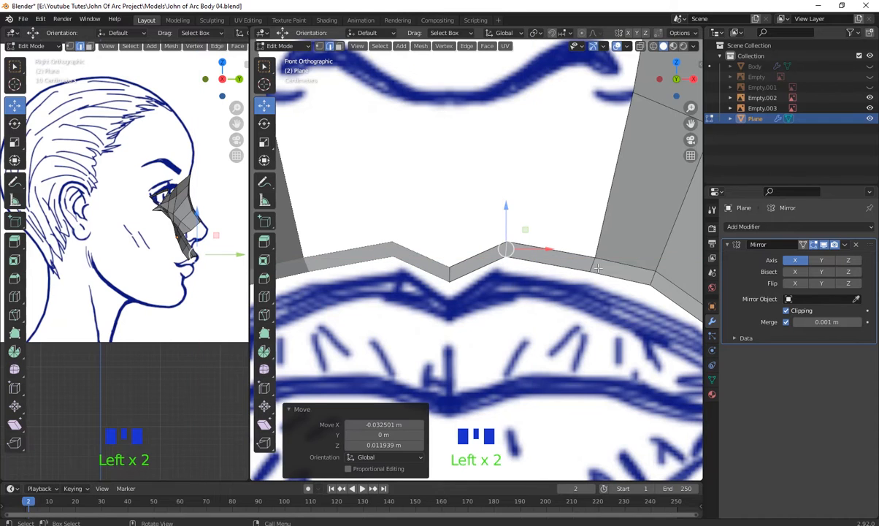
{"action": "left_click", "coordinate": [593, 264]}
{"action": "left_click_drag", "start_coordinate": [577, 242], "coordinate": [592, 236]}
- Raise the strip's edge at the cheek's inner bottom corner about 0.008 m in Z
{"action": "scroll", "coordinate": [587, 263], "scroll_direction": "down", "scroll_amount": 6}
{"action": "middle_click_drag", "start_coordinate": [589, 268], "coordinate": [511, 354], "text": "shift"}
{"action": "middle_click_drag", "start_coordinate": [422, 292], "coordinate": [543, 275], "text": "shift"}
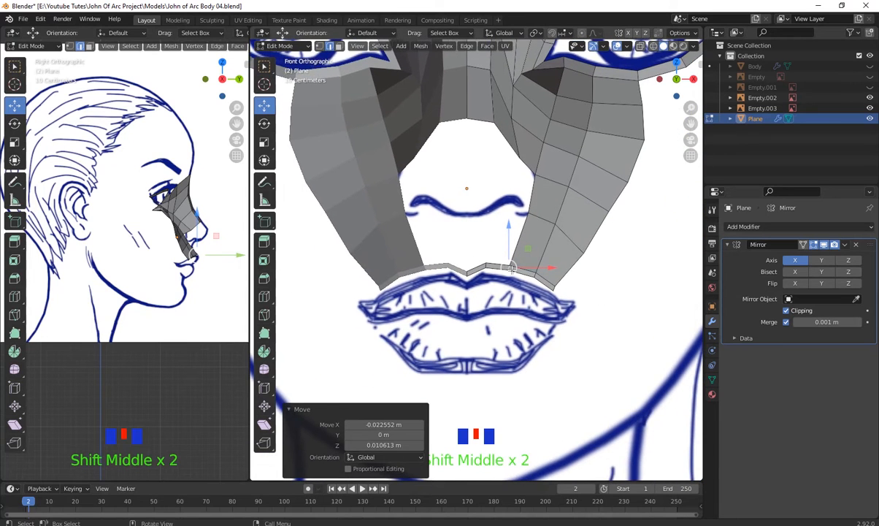
{"action": "scroll", "coordinate": [543, 275], "scroll_direction": "up", "scroll_amount": 4}
{"action": "left_click_drag", "start_coordinate": [543, 275], "coordinate": [501, 264]}
{"action": "scroll", "coordinate": [628, 321], "scroll_direction": "down", "scroll_amount": 3}
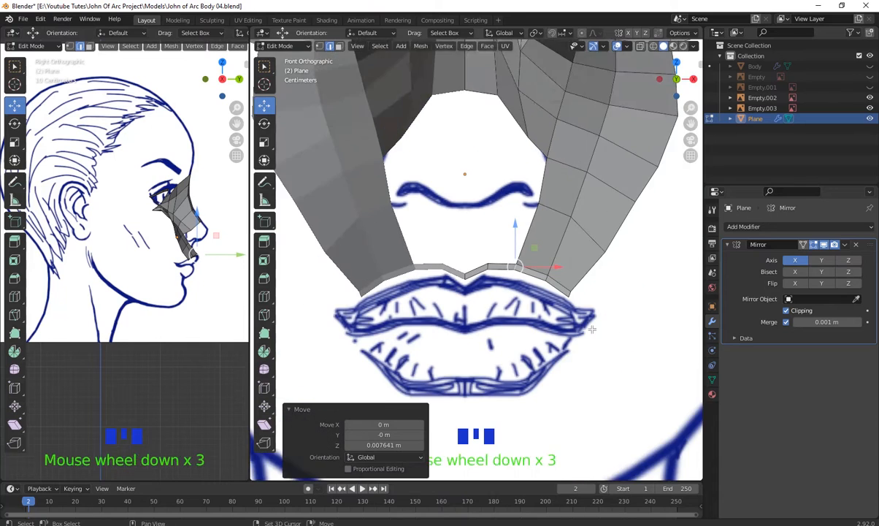
- Move the lip strip's centre edge on the mirror line about 0.018 m in Y to follow the side profile
{"action": "middle_click_drag", "start_coordinate": [584, 342], "coordinate": [569, 274], "text": "shift"}
{"action": "scroll", "coordinate": [584, 255], "scroll_direction": "up", "scroll_amount": 3}
{"action": "middle_click_drag", "start_coordinate": [646, 208], "coordinate": [535, 267], "text": "shift"}
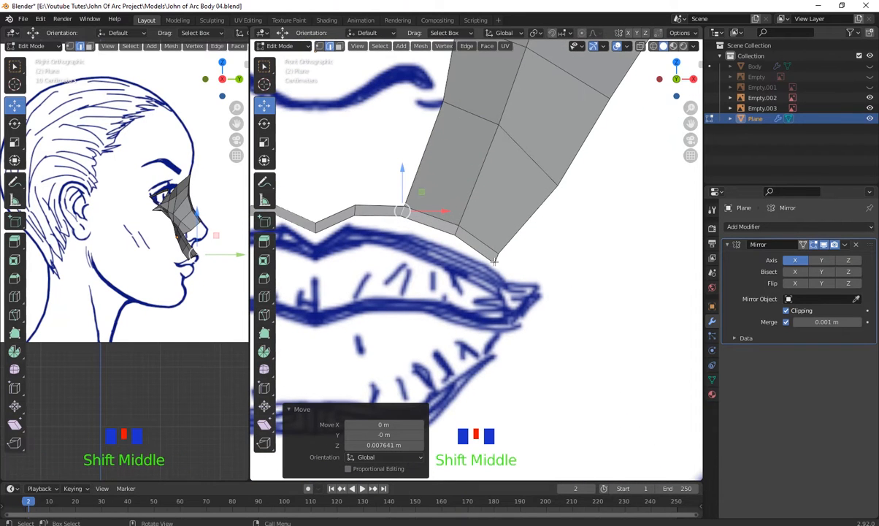
{"action": "scroll", "coordinate": [494, 261], "scroll_direction": "down", "scroll_amount": 3}
{"action": "middle_click_drag", "start_coordinate": [455, 235], "coordinate": [525, 248], "text": "shift"}
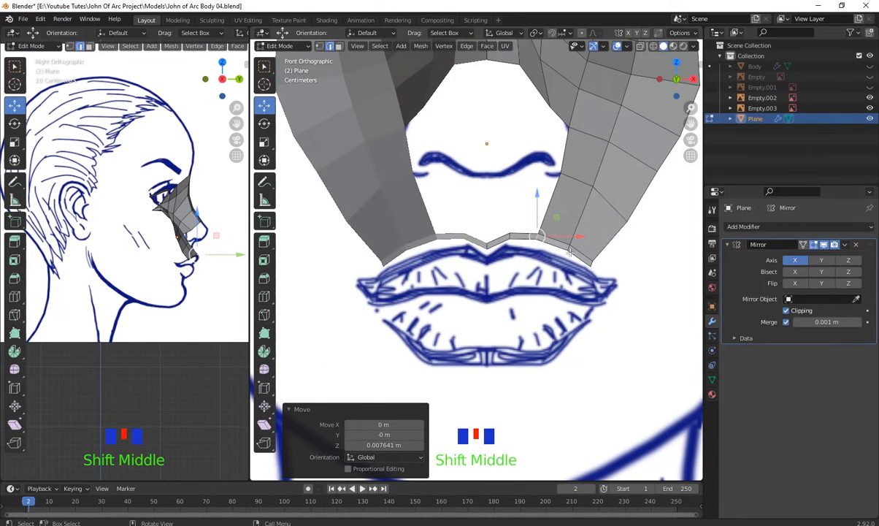
{"action": "scroll", "coordinate": [482, 227], "scroll_direction": "up", "scroll_amount": 5}
{"action": "middle_click_drag", "start_coordinate": [471, 217], "coordinate": [478, 261], "text": "shift"}
{"action": "left_click", "coordinate": [490, 258]}
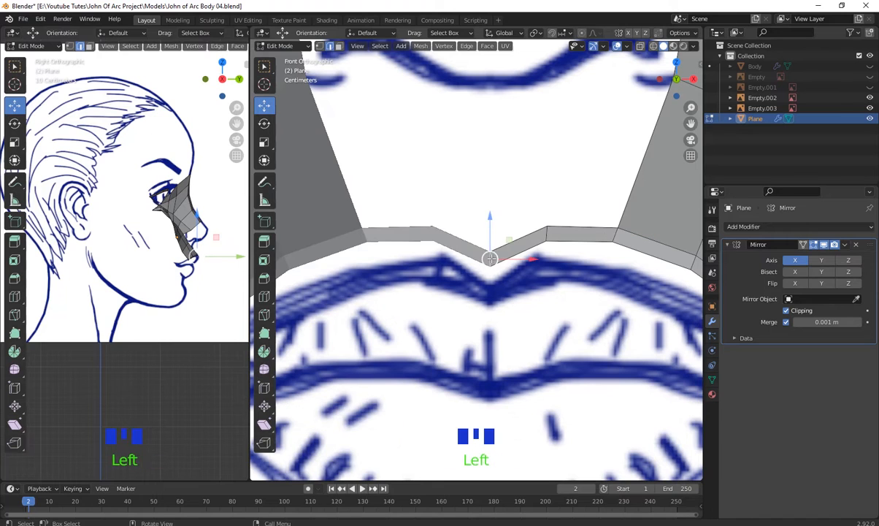
{"action": "scroll", "coordinate": [106, 272], "scroll_direction": "up", "scroll_amount": 1}
{"action": "scroll", "coordinate": [105, 271], "scroll_direction": "up", "scroll_amount": 7}
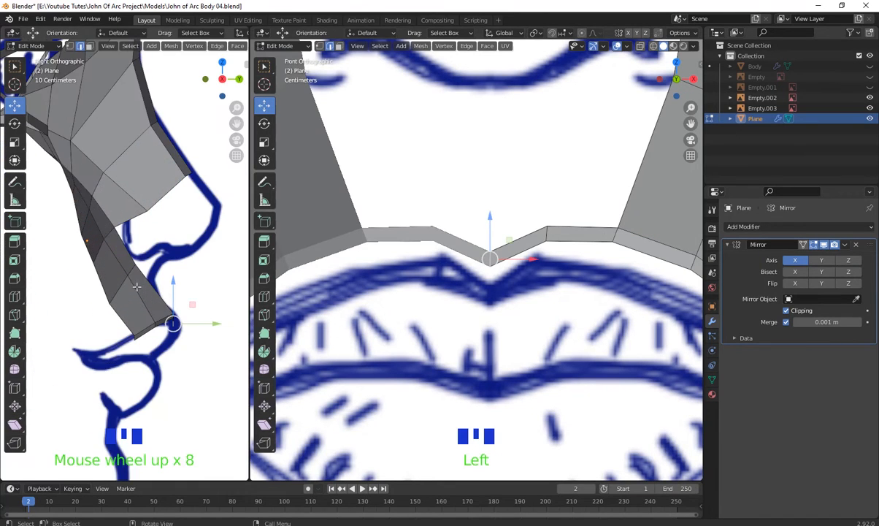
{"action": "middle_click_drag", "start_coordinate": [189, 322], "coordinate": [134, 294], "text": "shift"}
{"action": "mouse_move", "coordinate": [143, 297]}
{"action": "left_mouse_down"}
{"action": "mouse_move", "coordinate": [155, 294]}
{"action": "mouse_move", "coordinate": [150, 288]}
{"action": "left_mouse_up"}
- Move the strip's lip-peak edge forward about 0.006 m in Y to smooth the upper lip's curve
{"action": "left_click", "coordinate": [547, 234]}
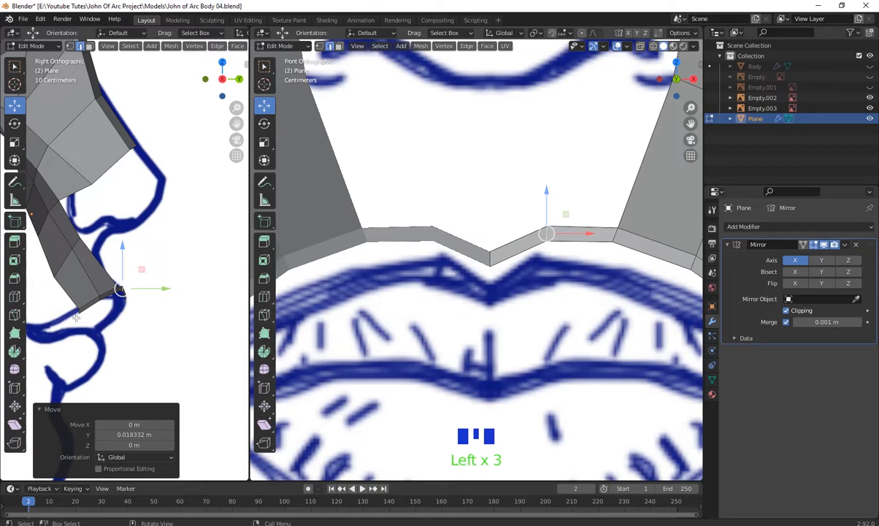
{"action": "scroll", "coordinate": [263, 307], "scroll_direction": "down", "scroll_amount": 8}
{"action": "middle_click_drag", "start_coordinate": [263, 307], "coordinate": [456, 197]}
{"action": "scroll", "coordinate": [473, 275], "scroll_direction": "up", "scroll_amount": 5}
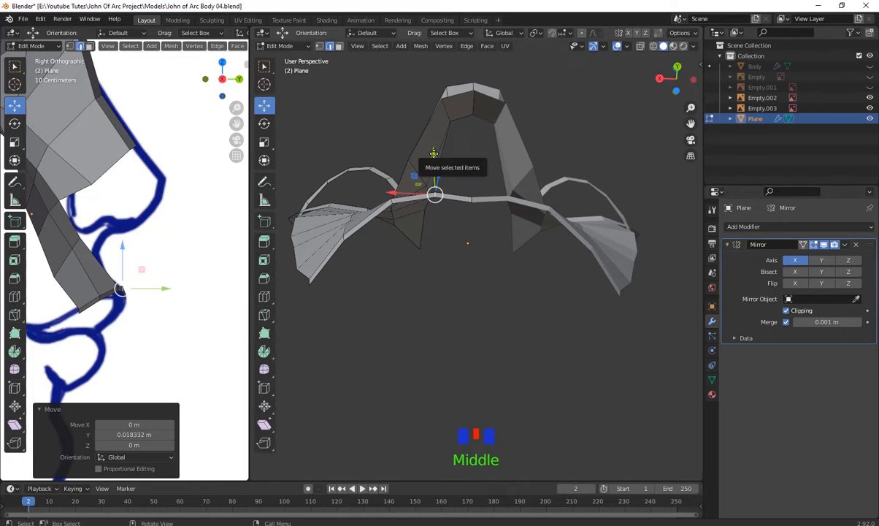
{"action": "left_click_drag", "start_coordinate": [432, 156], "coordinate": [434, 151]}
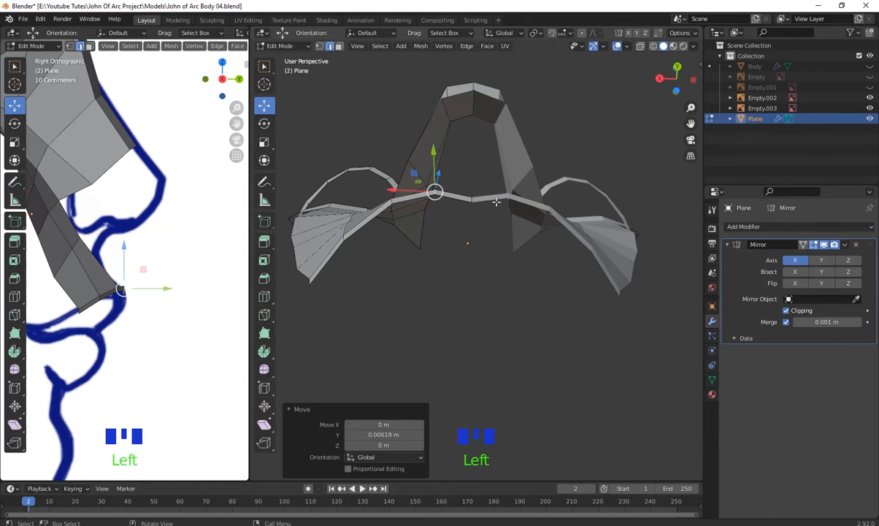
- Move the strip's centre edge forward about 0.004 m in Y to round the front of the upper lip
{"action": "left_click", "coordinate": [469, 197]}
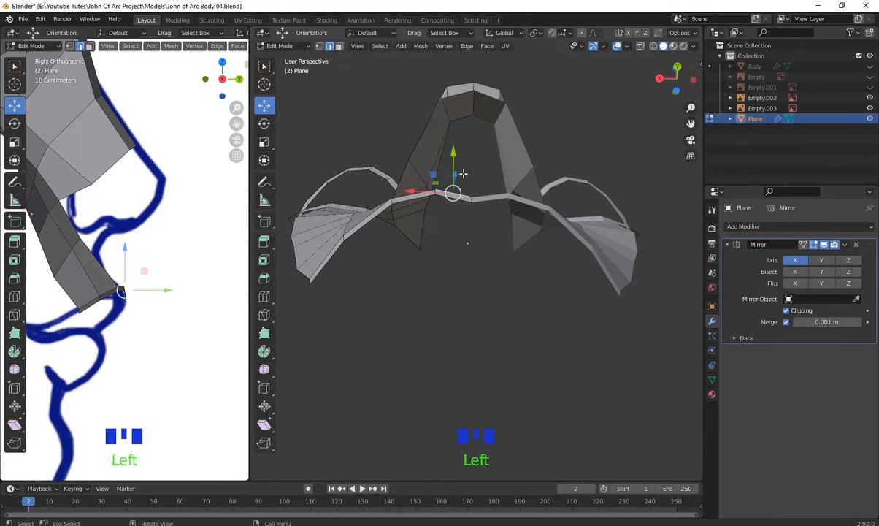
{"action": "scroll", "coordinate": [495, 222], "scroll_direction": "up", "scroll_amount": 3}
{"action": "middle_click_drag", "start_coordinate": [494, 222], "coordinate": [472, 88]}
{"action": "left_click", "coordinate": [478, 142]}
{"action": "left_click_drag", "start_coordinate": [469, 82], "coordinate": [468, 86]}
- Extrude the strip's two upper edges above the lip's dip toward the nose, about 0.014 m in X and 0.187 m in Z
{"action": "scroll", "coordinate": [457, 194], "scroll_direction": "down", "scroll_amount": 2}
{"action": "middle_click_drag", "start_coordinate": [457, 194], "coordinate": [448, 307]}
{"action": "scroll", "coordinate": [477, 260], "scroll_direction": "down", "scroll_amount": 2}
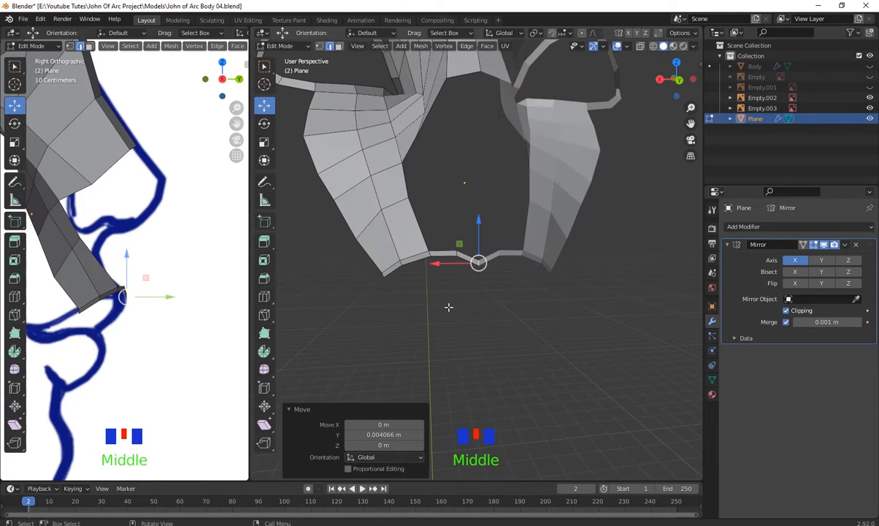
{"action": "scroll", "coordinate": [474, 297], "scroll_direction": "down", "scroll_amount": 4}
{"action": "scroll", "coordinate": [474, 305], "scroll_direction": "up", "scroll_amount": 4}
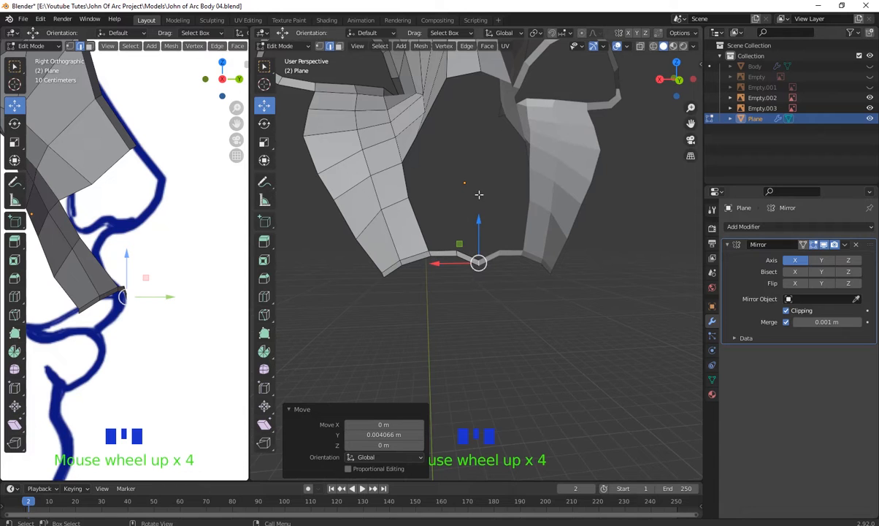
{"action": "scroll", "coordinate": [474, 255], "scroll_direction": "down", "scroll_amount": 2}
{"action": "key", "text": "KP_1"}
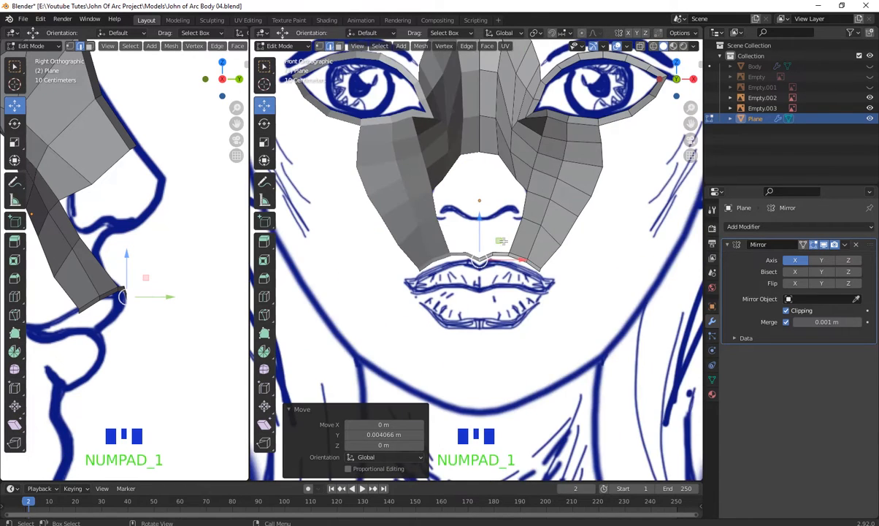
{"action": "scroll", "coordinate": [503, 241], "scroll_direction": "up", "scroll_amount": 3}
{"action": "scroll", "coordinate": [502, 241], "scroll_direction": "up", "scroll_amount": 2}
{"action": "middle_click_drag", "start_coordinate": [503, 241], "coordinate": [483, 291], "text": "shift"}
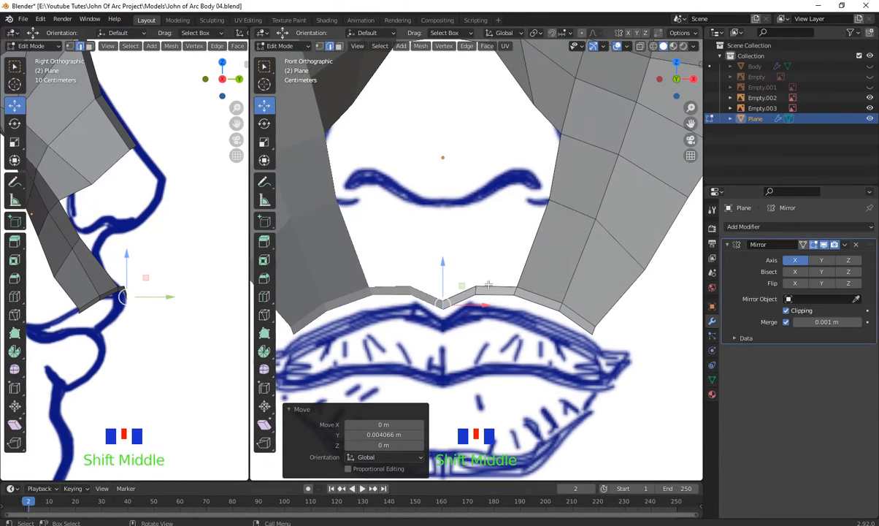
{"action": "left_click", "coordinate": [487, 285]}
{"action": "left_click", "coordinate": [483, 279], "text": "shift"}
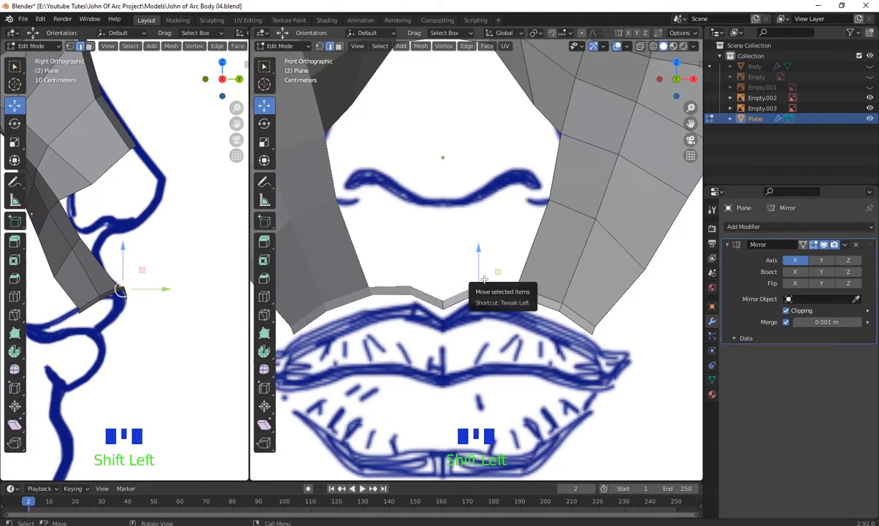
{"action": "key", "text": "e"}
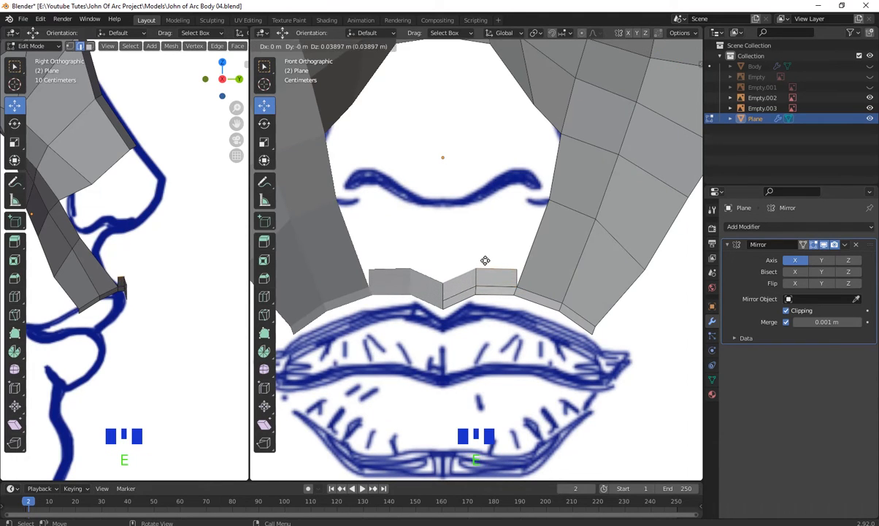
{"action": "left_click", "coordinate": [491, 193]}
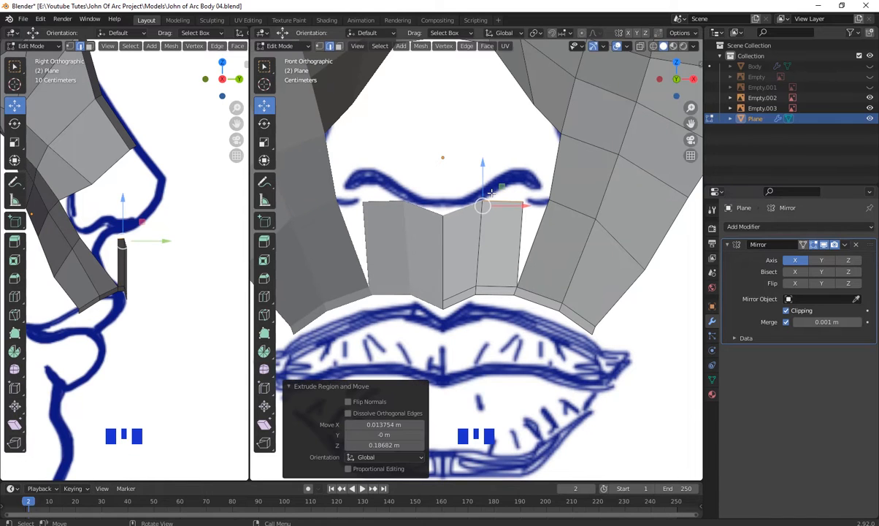
- In vertex selection, raise the new panel's top centre vertex toward the nose line and bring its outer top vertex to the cheek edge
{"action": "scroll", "coordinate": [461, 234], "scroll_direction": "down", "scroll_amount": 3}
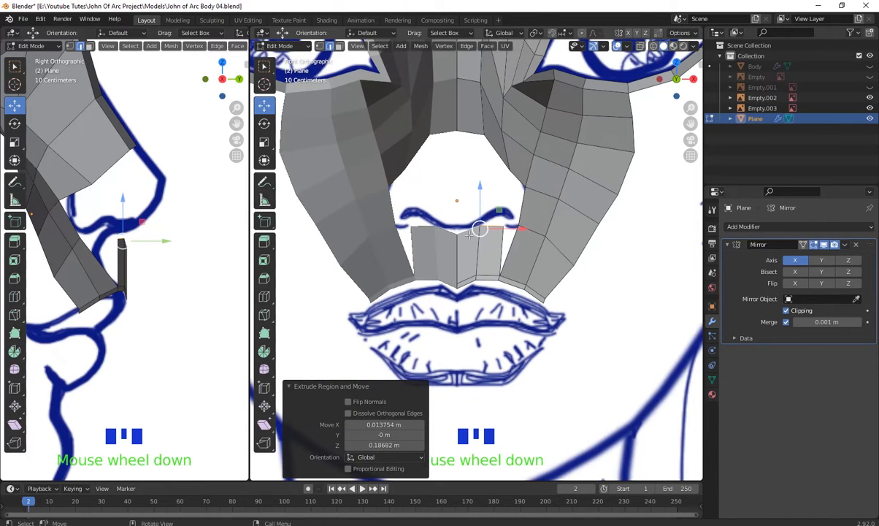
{"action": "scroll", "coordinate": [469, 234], "scroll_direction": "up", "scroll_amount": 4}
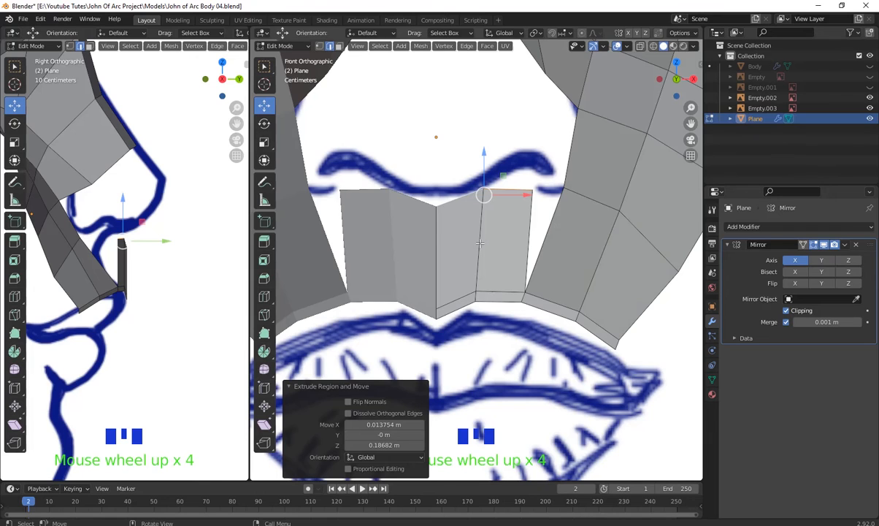
{"action": "key", "text": "1"}
{"action": "left_click", "coordinate": [436, 205]}
{"action": "left_click_drag", "start_coordinate": [436, 172], "coordinate": [435, 162]}
{"action": "left_click", "coordinate": [513, 168]}
{"action": "left_click_drag", "start_coordinate": [531, 168], "coordinate": [567, 159]}
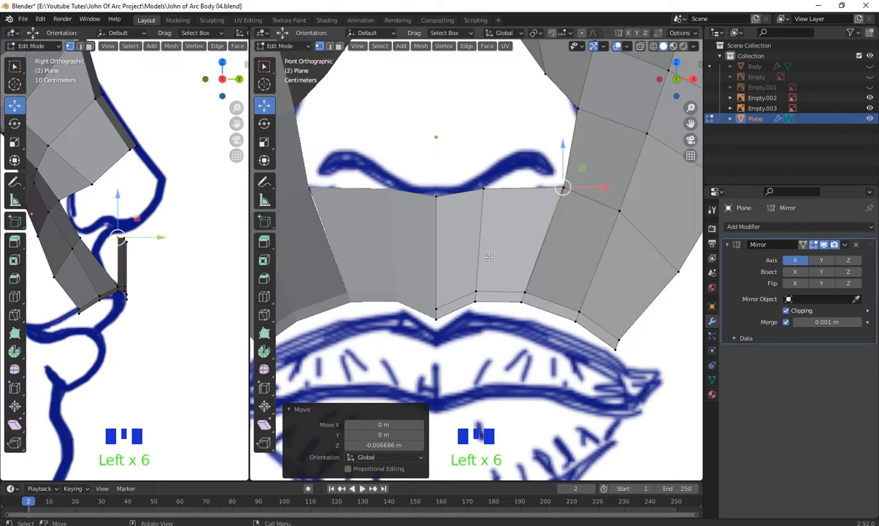
- Move the lip-to-nose panel's top vertices about -0.061 m in Y and the lower cheek vertices about 0.05 m in Y
{"action": "scroll", "coordinate": [488, 256], "scroll_direction": "down", "scroll_amount": 4}
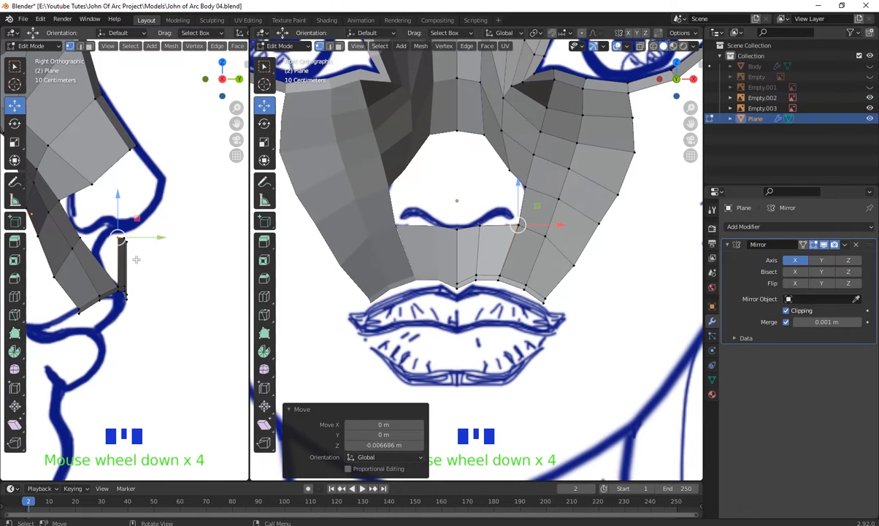
{"action": "left_click", "coordinate": [138, 257]}
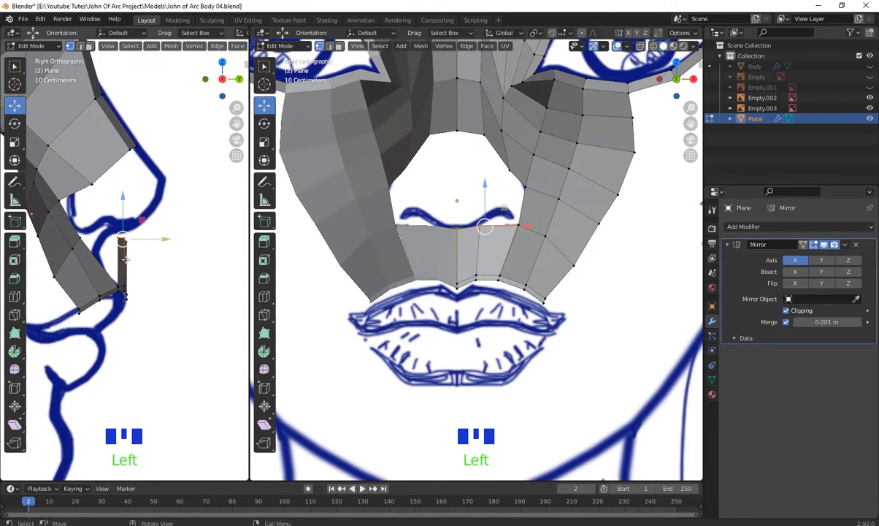
{"action": "left_click_drag", "start_coordinate": [166, 239], "coordinate": [149, 235]}
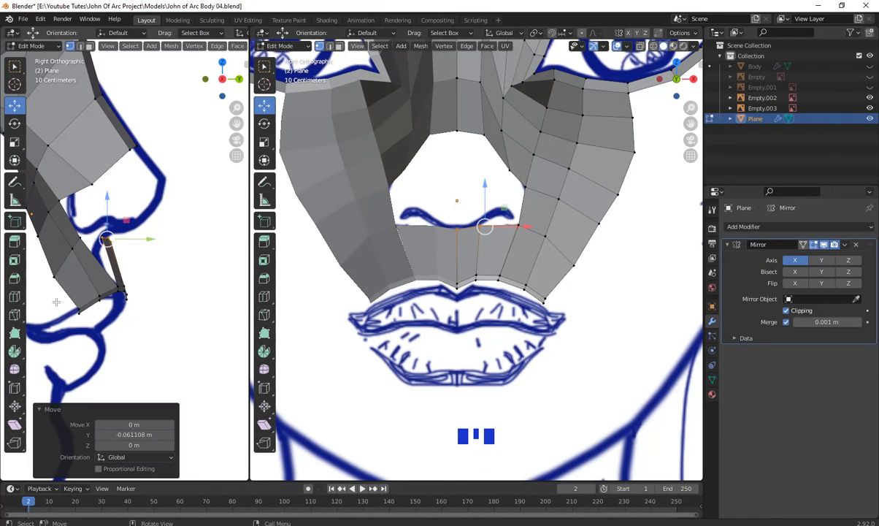
{"action": "scroll", "coordinate": [56, 285], "scroll_direction": "down", "scroll_amount": 2}
{"action": "left_click_drag", "start_coordinate": [46, 288], "coordinate": [112, 232]}
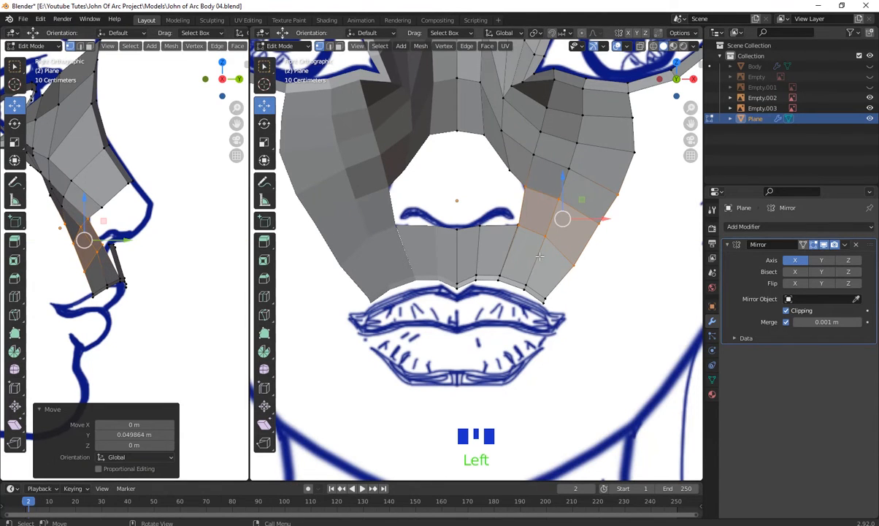
- Move the panel's outer top vertex back along Y until it meets the adjacent cheek vertex
{"action": "scroll", "coordinate": [539, 256], "scroll_direction": "down", "scroll_amount": 3}
{"action": "middle_click_drag", "start_coordinate": [539, 256], "coordinate": [411, 348]}
{"action": "scroll", "coordinate": [529, 336], "scroll_direction": "up", "scroll_amount": 4}
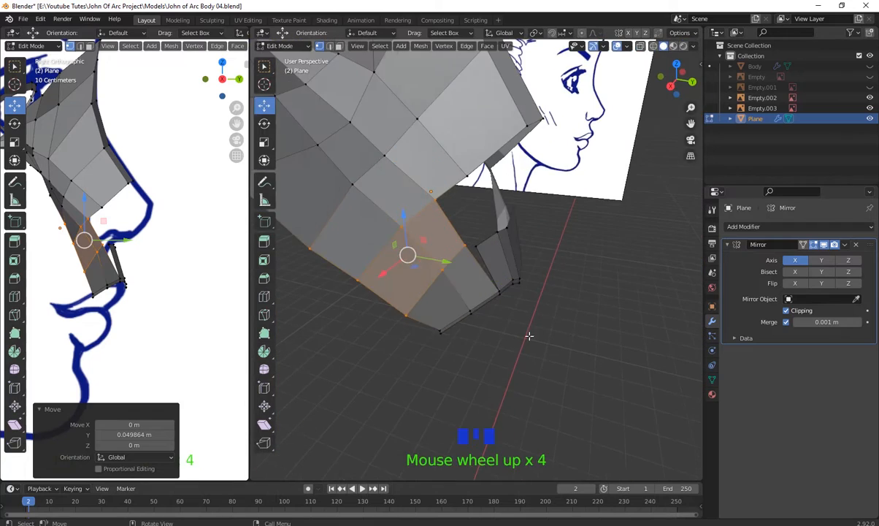
{"action": "scroll", "coordinate": [528, 336], "scroll_direction": "up", "scroll_amount": 2}
{"action": "middle_click_drag", "start_coordinate": [503, 330], "coordinate": [559, 360]}
{"action": "scroll", "coordinate": [547, 338], "scroll_direction": "up", "scroll_amount": 2}
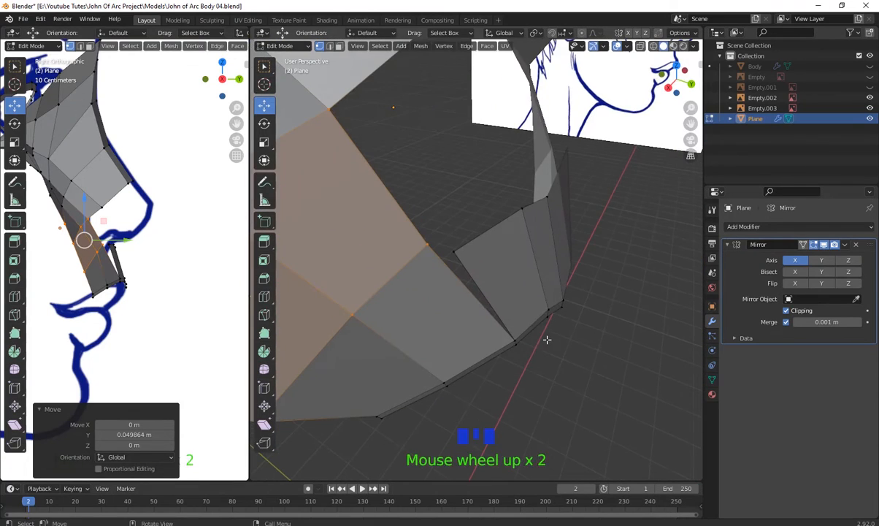
{"action": "left_click", "coordinate": [457, 253]}
{"action": "middle_click_drag", "start_coordinate": [471, 336], "coordinate": [562, 310]}
{"action": "left_click", "coordinate": [512, 269]}
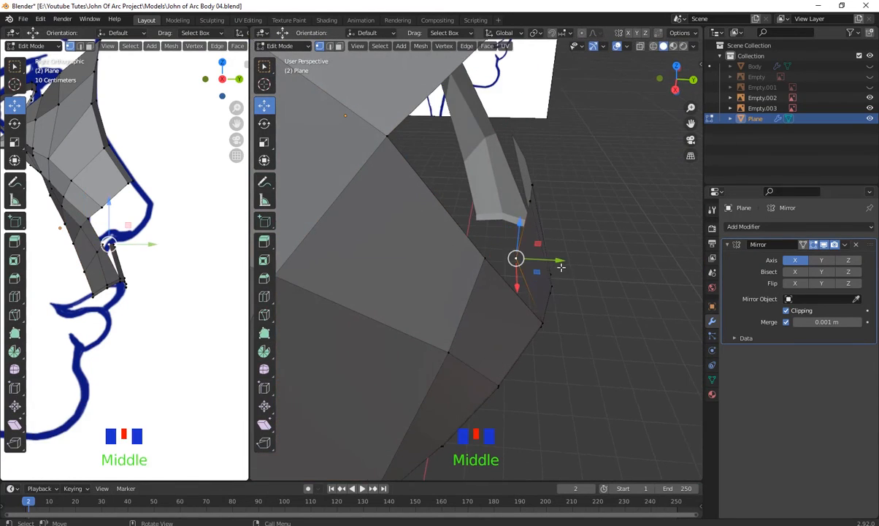
{"action": "left_click_drag", "start_coordinate": [559, 262], "coordinate": [524, 258]}
- Merge the lip-to-nose panel's outer top vertex with the overlapping cheek vertex using Merge At Center
{"action": "middle_click_drag", "start_coordinate": [523, 259], "coordinate": [444, 274]}
{"action": "left_click", "coordinate": [381, 206]}
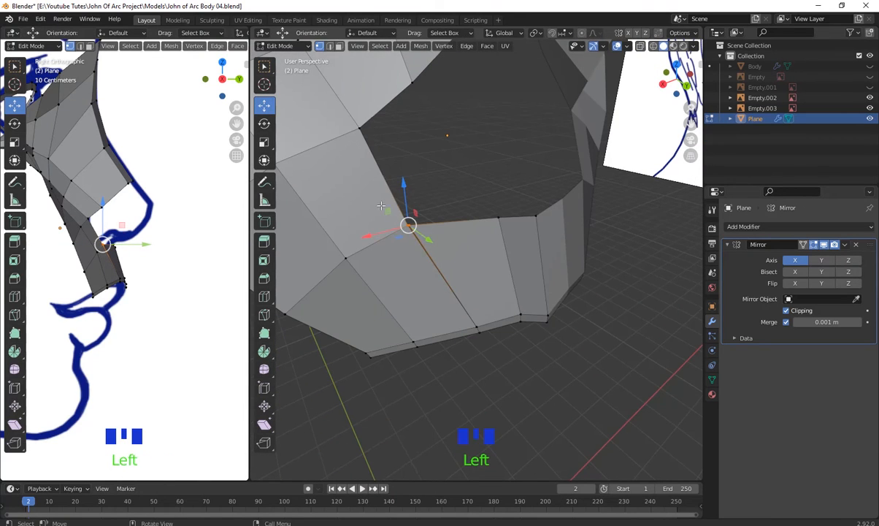
{"action": "right_click", "coordinate": [469, 173]}
{"action": "mouse_move", "coordinate": [423, 220]}
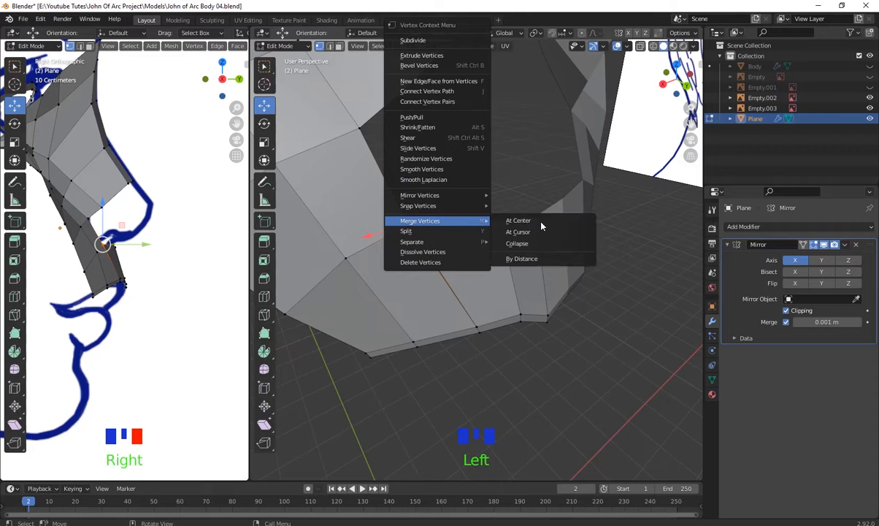
{"action": "left_click", "coordinate": [541, 223]}
{"action": "scroll", "coordinate": [504, 292], "scroll_direction": "down", "scroll_amount": 4}
{"action": "middle_click_drag", "start_coordinate": [500, 294], "coordinate": [513, 321]}
{"action": "scroll", "coordinate": [499, 316], "scroll_direction": "up", "scroll_amount": 4}
{"action": "middle_click_drag", "start_coordinate": [465, 343], "coordinate": [504, 307]}
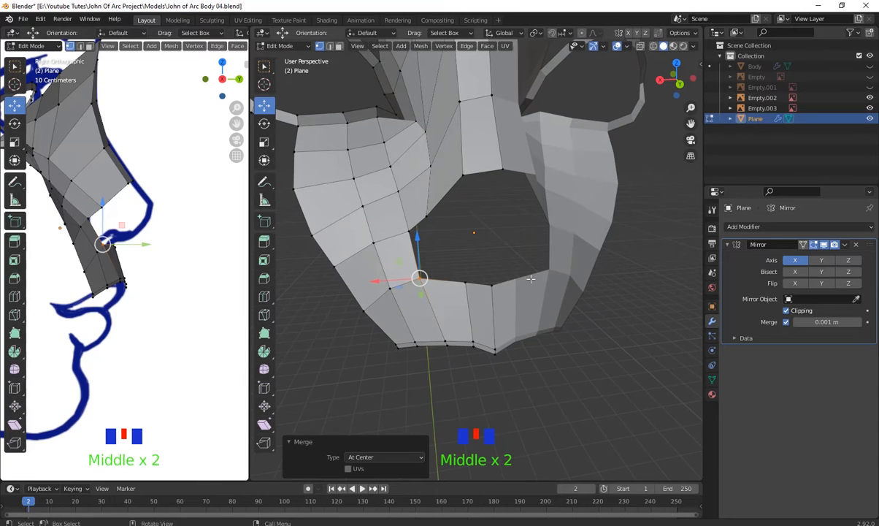
- In edge selection, fill a face between the nose's lower front edge and the inner top edge of the lip-to-nose panel
{"action": "key", "text": "2"}
{"action": "left_click", "coordinate": [482, 172]}
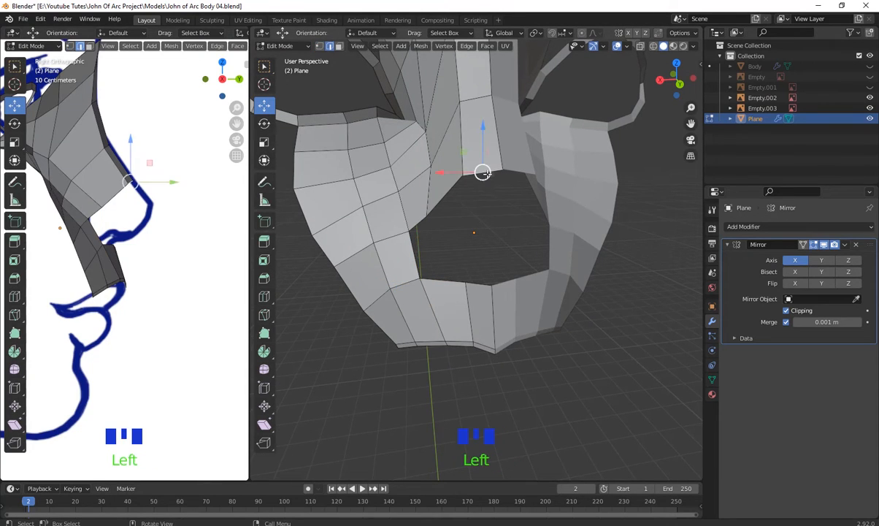
{"action": "left_click", "coordinate": [478, 290], "text": "shift"}
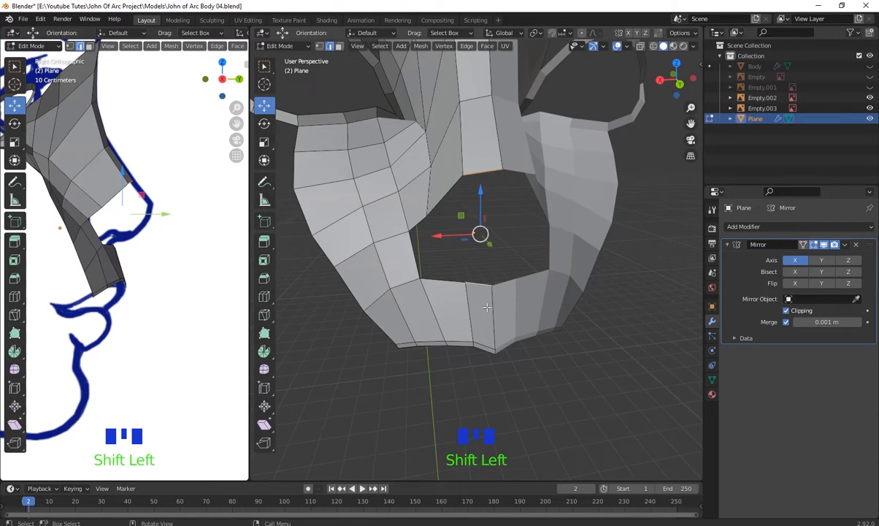
{"action": "key", "text": "f"}
- Fill the remaining gap beside the nose with a face from the nose side, centre strip, lip panel and cheek edges, then deselect it
{"action": "middle_click_drag", "start_coordinate": [487, 266], "coordinate": [468, 207]}
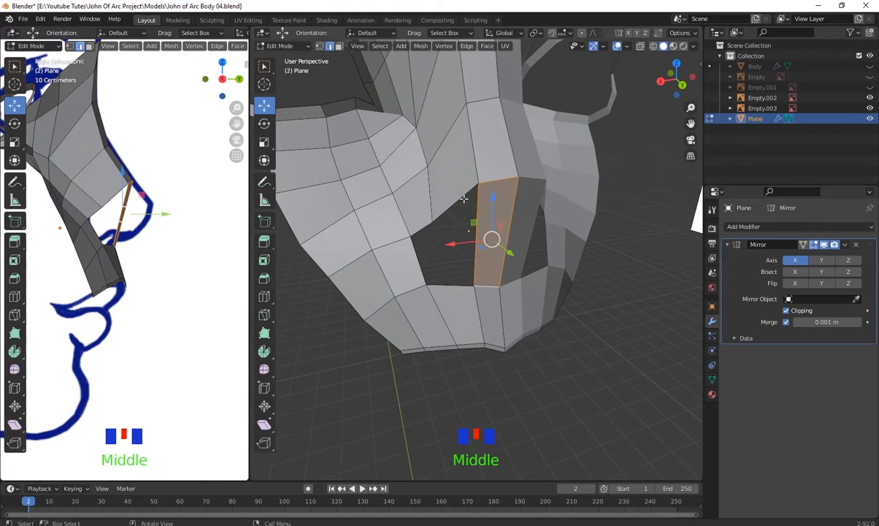
{"action": "left_click", "coordinate": [464, 199]}
{"action": "left_click", "coordinate": [460, 290], "text": "shift"}
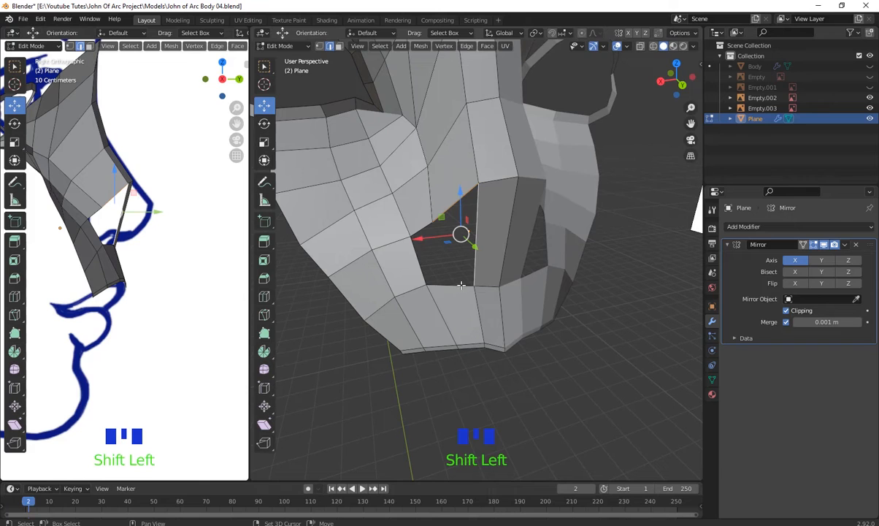
{"action": "left_click", "coordinate": [461, 285], "text": "shift"}
{"action": "left_click", "coordinate": [422, 270], "text": "shift"}
{"action": "left_click", "coordinate": [417, 234], "text": "shift"}
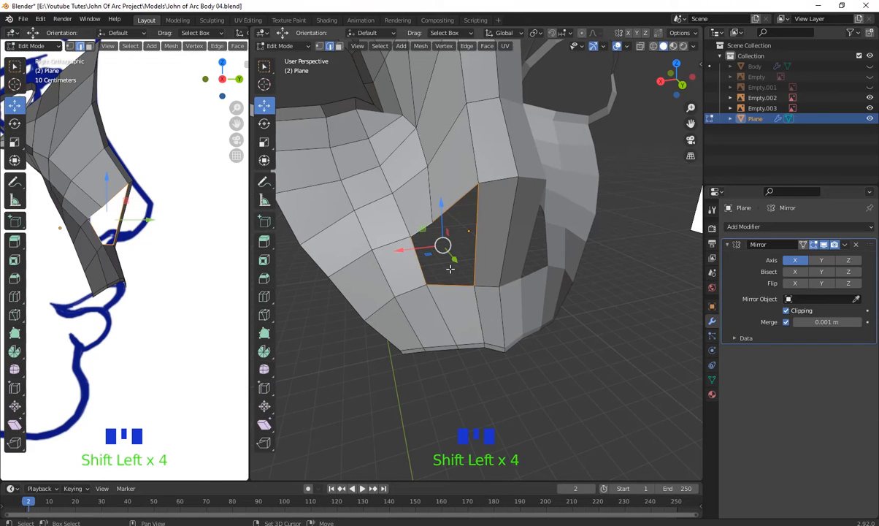
{"action": "key", "text": "f"}
{"action": "scroll", "coordinate": [450, 269], "scroll_direction": "down", "scroll_amount": 2}
{"action": "middle_click_drag", "start_coordinate": [451, 269], "coordinate": [577, 344]}
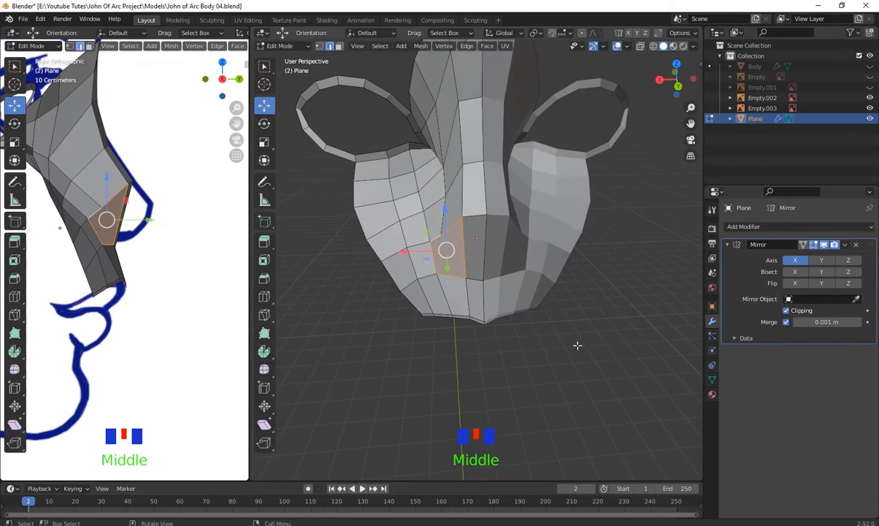
{"action": "left_click", "coordinate": [577, 344]}
- In front view, knife-cut a vertical edge from the nose side's lower corner vertex down to the bottom edge of the new side face
{"action": "scroll", "coordinate": [486, 266], "scroll_direction": "up", "scroll_amount": 3}
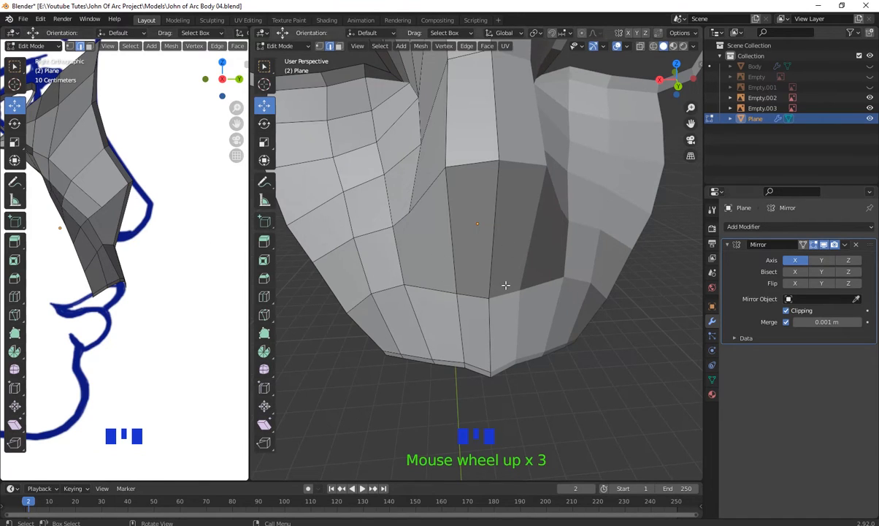
{"action": "scroll", "coordinate": [506, 285], "scroll_direction": "down", "scroll_amount": 7}
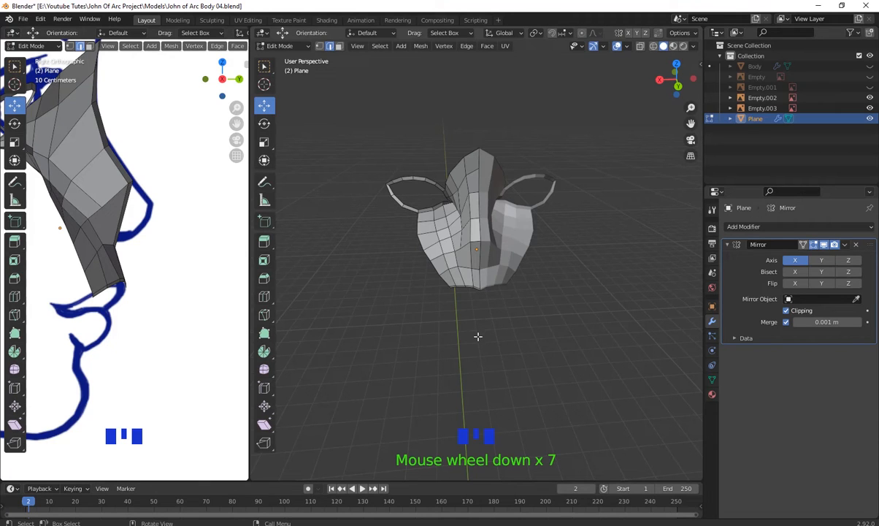
{"action": "scroll", "coordinate": [551, 301], "scroll_direction": "up", "scroll_amount": 3}
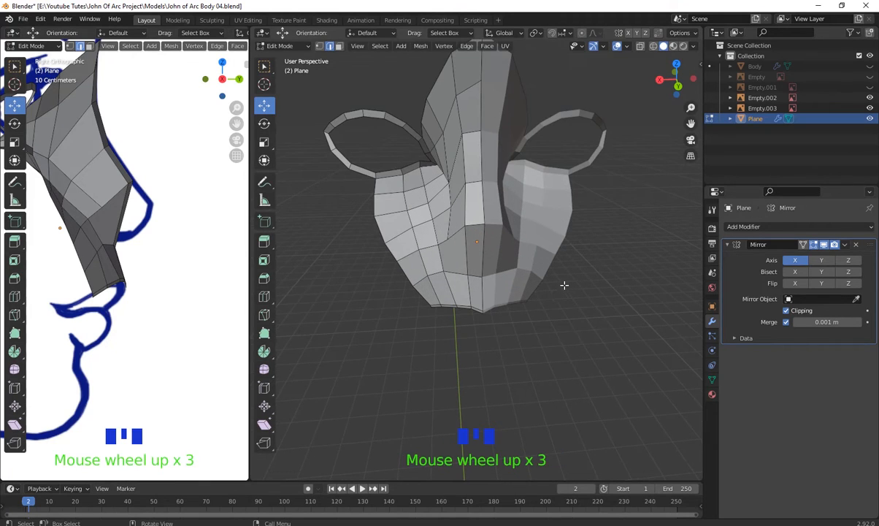
{"action": "scroll", "coordinate": [568, 274], "scroll_direction": "down", "scroll_amount": 1}
{"action": "middle_click_drag", "start_coordinate": [568, 275], "coordinate": [548, 324], "text": "shift"}
{"action": "key", "text": "KP_1"}
{"action": "scroll", "coordinate": [560, 332], "scroll_direction": "up", "scroll_amount": 2}
{"action": "middle_click_drag", "start_coordinate": [547, 324], "coordinate": [529, 262], "text": "shift"}
{"action": "scroll", "coordinate": [515, 287], "scroll_direction": "up", "scroll_amount": 2}
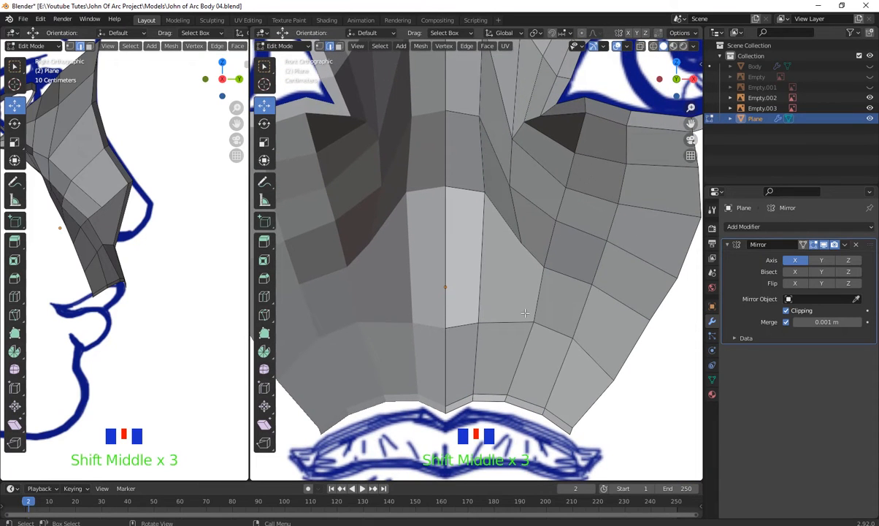
{"action": "key", "text": "k"}
{"action": "left_click", "coordinate": [446, 286]}
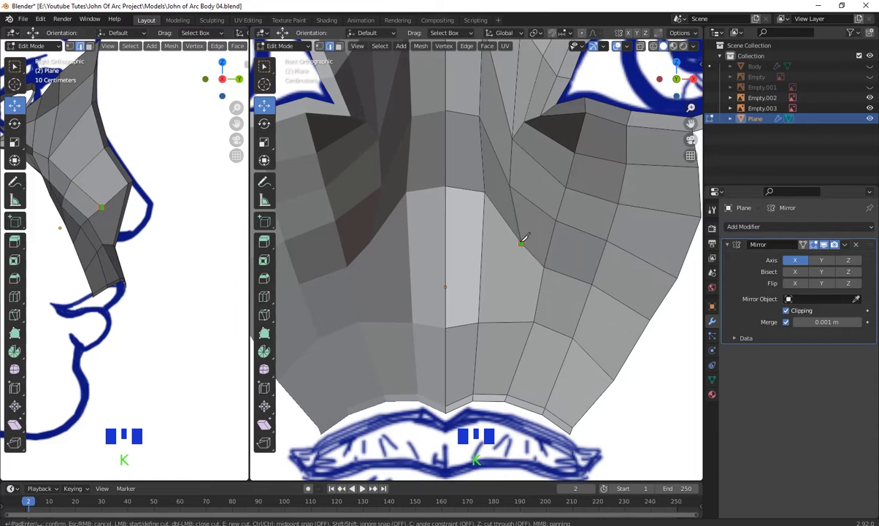
{"action": "left_click", "coordinate": [521, 243]}
{"action": "left_click", "coordinate": [521, 322]}
{"action": "key", "text": "Return"}
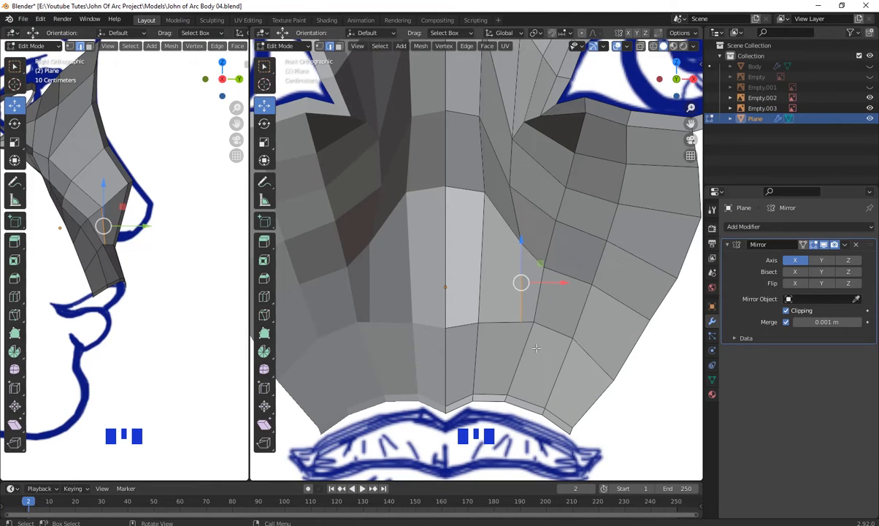
- Add two crosswise loop cuts through the lower nose faces and cheek, slid to factors of about 0.374 and -0.122
{"action": "scroll", "coordinate": [536, 349], "scroll_direction": "down", "scroll_amount": 4}
{"action": "middle_click_drag", "start_coordinate": [536, 348], "coordinate": [501, 364], "text": "shift"}
{"action": "scroll", "coordinate": [511, 387], "scroll_direction": "up", "scroll_amount": 3}
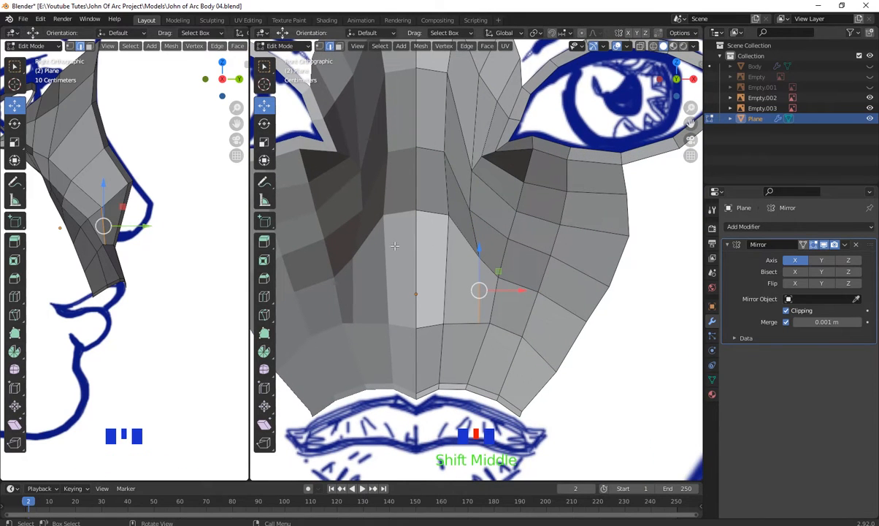
{"action": "left_click", "coordinate": [417, 255]}
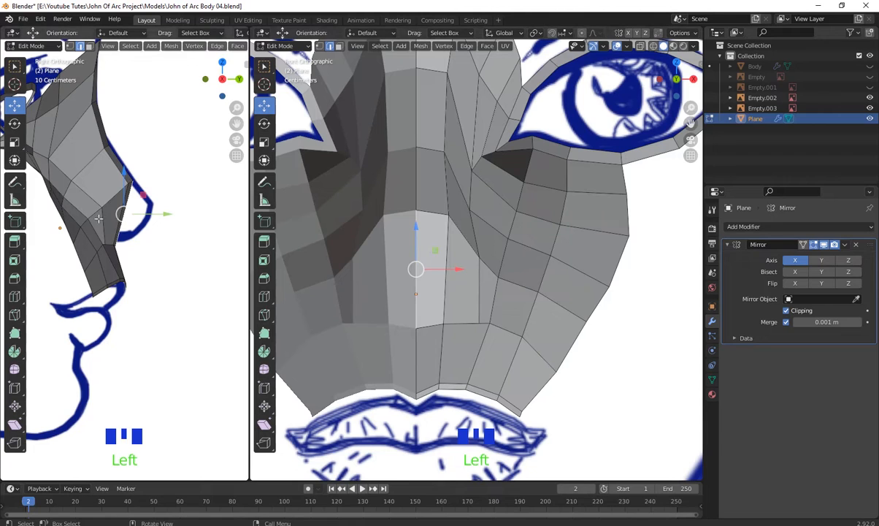
{"action": "key", "text": "ctrl+r"}
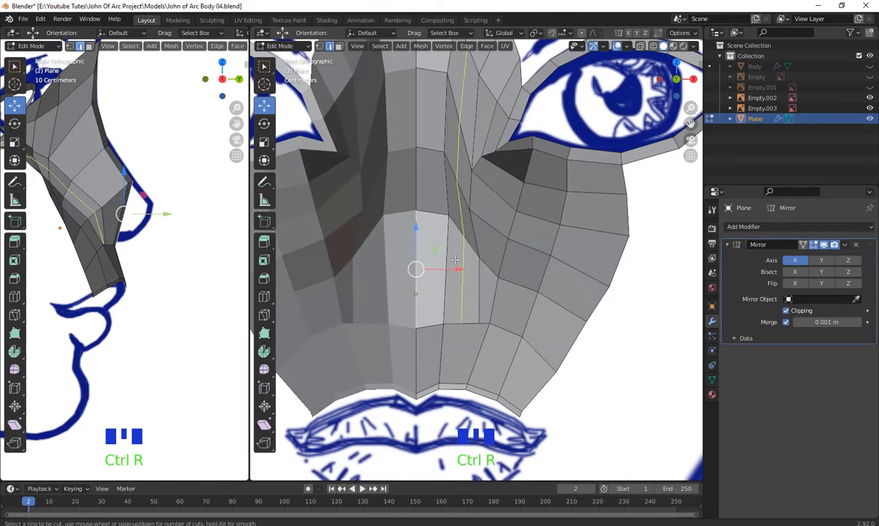
{"action": "left_click", "coordinate": [449, 253]}
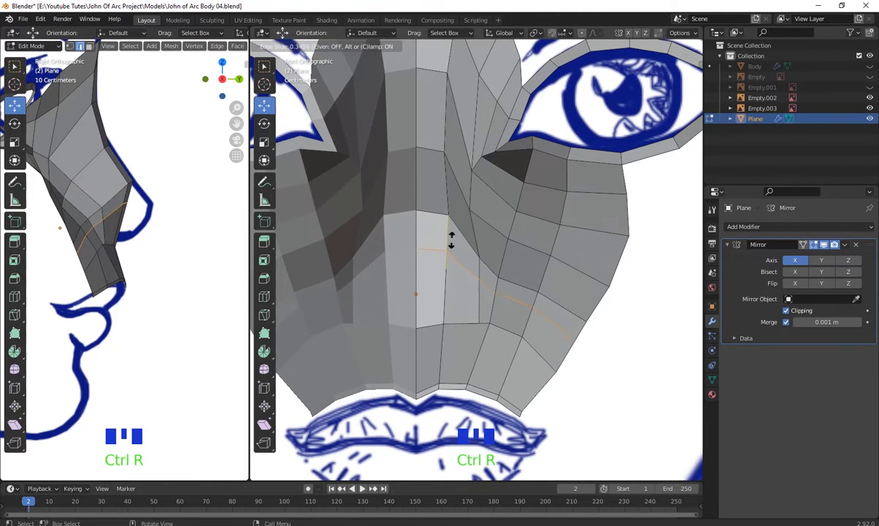
{"action": "left_click", "coordinate": [449, 246]}
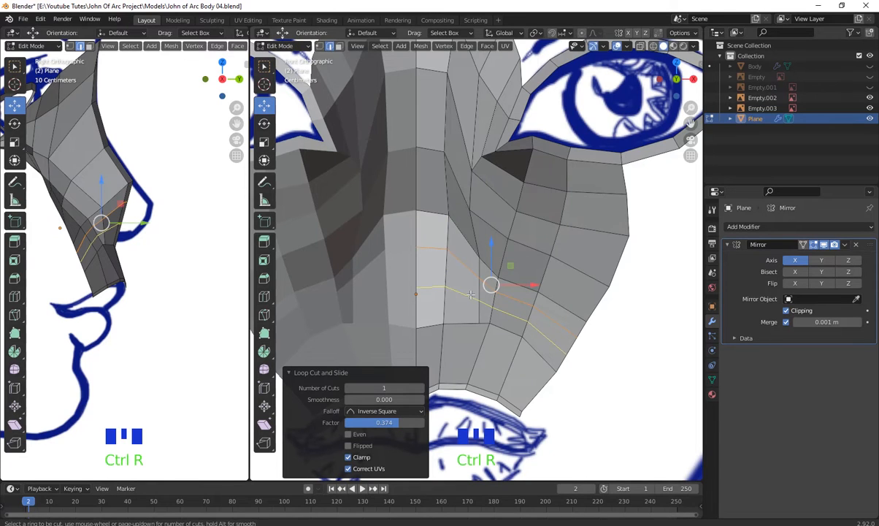
{"action": "left_click", "coordinate": [471, 294]}
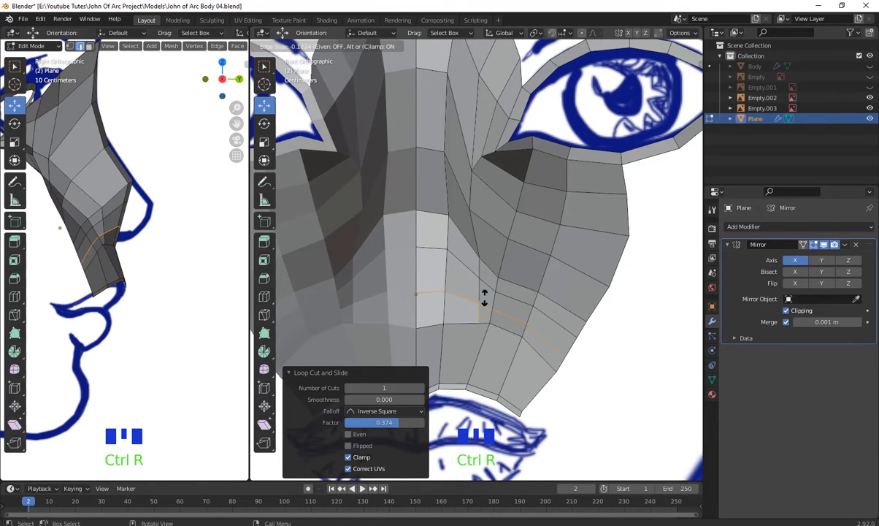
{"action": "left_click", "coordinate": [484, 297]}
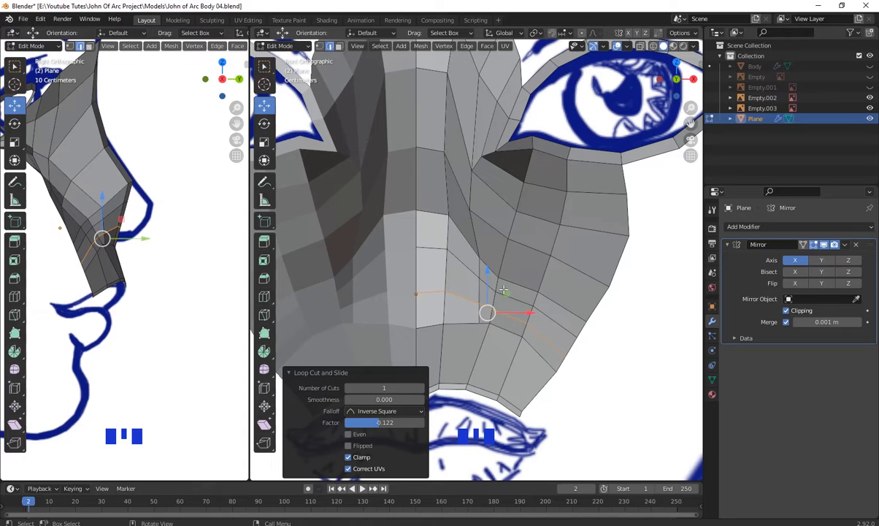
- In vertex selection, move the front vertices of the lower nose in side view to follow the reference outline around the tip
{"action": "scroll", "coordinate": [193, 227], "scroll_direction": "up", "scroll_amount": 2}
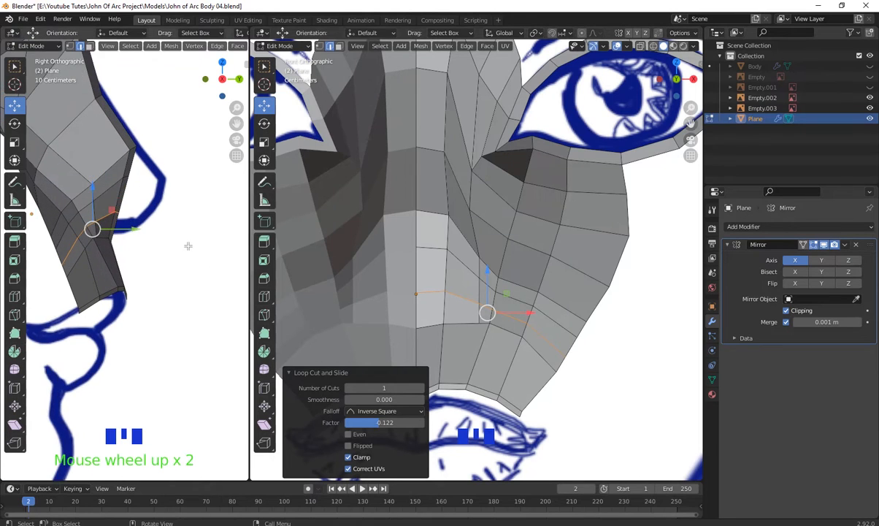
{"action": "scroll", "coordinate": [187, 246], "scroll_direction": "up", "scroll_amount": 2}
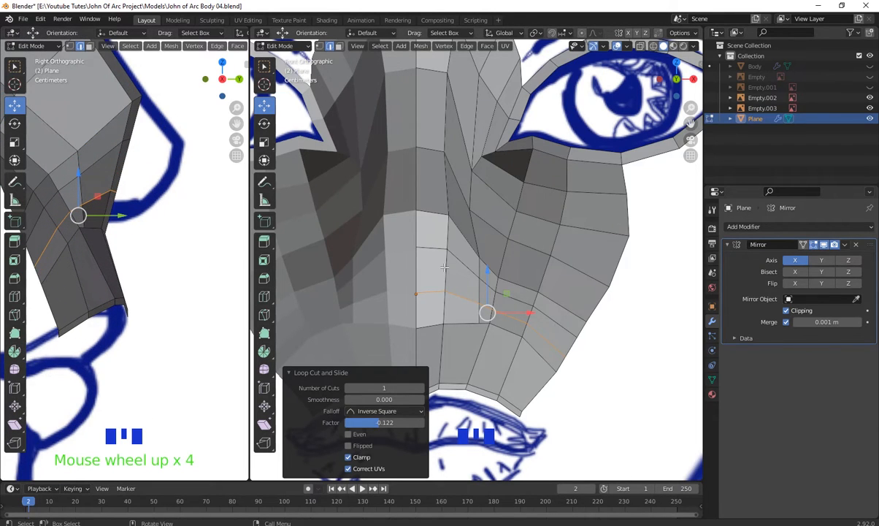
{"action": "key", "text": "1"}
{"action": "left_click", "coordinate": [444, 267]}
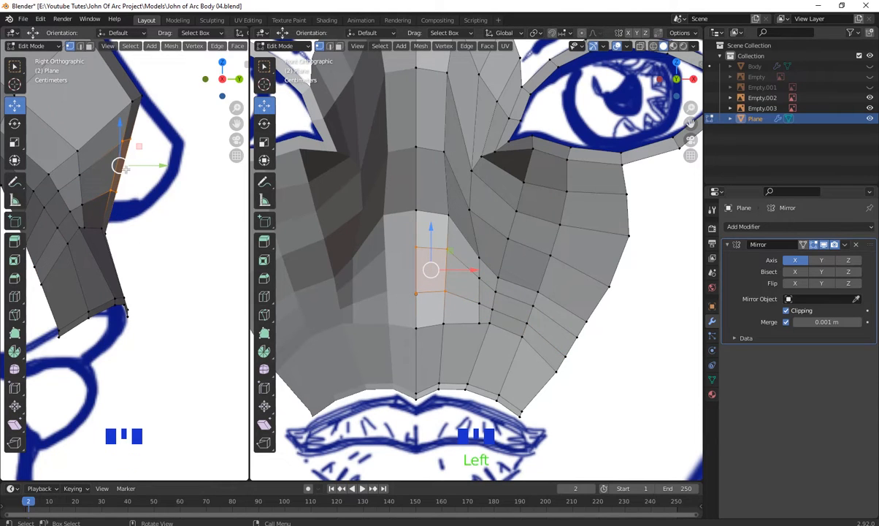
{"action": "left_click_drag", "start_coordinate": [117, 165], "coordinate": [155, 149]}
{"action": "left_click_drag", "start_coordinate": [174, 207], "coordinate": [178, 145]}
{"action": "left_click_drag", "start_coordinate": [145, 112], "coordinate": [123, 78]}
- Shift the nose side's corner vertex and its cheek neighbour up and back, the neighbour about -0.029 m in Y and 0.029 m in Z
{"action": "scroll", "coordinate": [120, 164], "scroll_direction": "down", "scroll_amount": 3}
{"action": "left_click", "coordinate": [99, 186]}
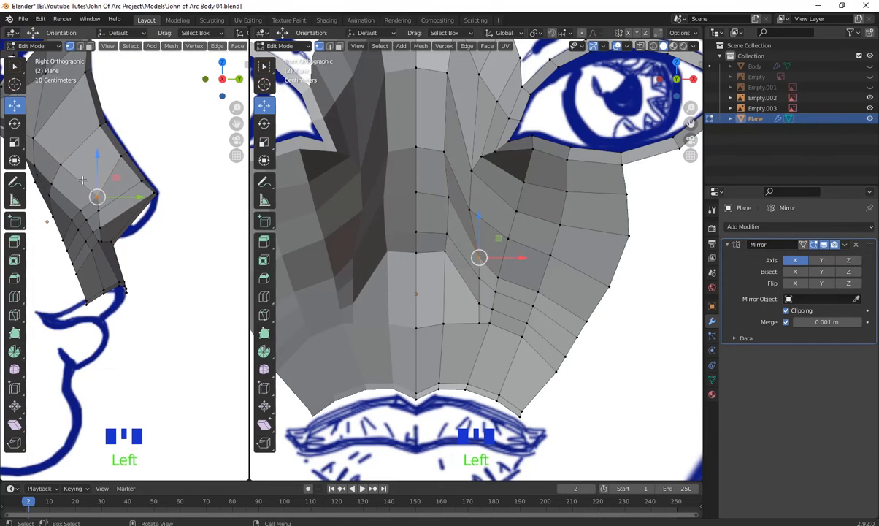
{"action": "mouse_move", "coordinate": [77, 170]}
{"action": "left_mouse_down"}
{"action": "mouse_move", "coordinate": [85, 188]}
{"action": "mouse_move", "coordinate": [76, 204]}
{"action": "mouse_move", "coordinate": [92, 181]}
{"action": "left_mouse_up"}
{"action": "left_click", "coordinate": [80, 206]}
{"action": "key", "text": "ctrl+z"}
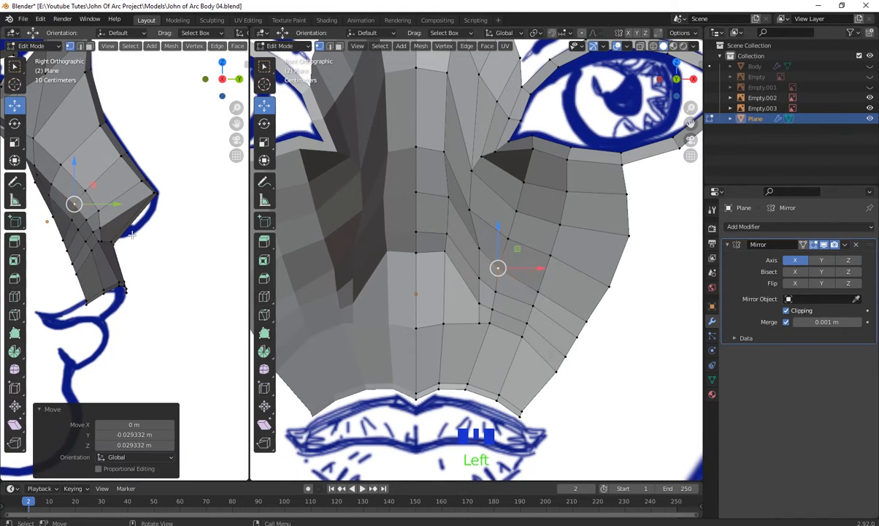
- Move the lower nostril-side vertex on the vertical cut about 0.020 m in Y and 0.017 m in Z
{"action": "scroll", "coordinate": [132, 234], "scroll_direction": "down", "scroll_amount": 2}
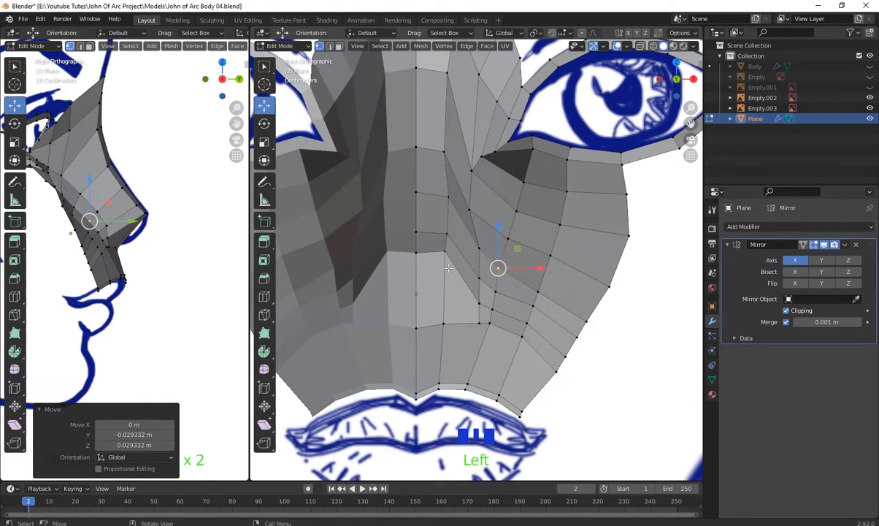
{"action": "scroll", "coordinate": [188, 273], "scroll_direction": "up", "scroll_amount": 2}
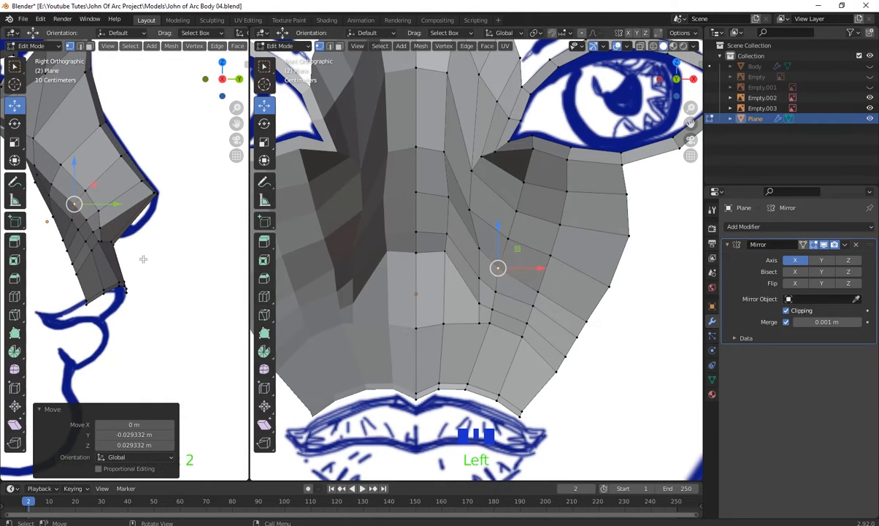
{"action": "scroll", "coordinate": [143, 259], "scroll_direction": "up", "scroll_amount": 2}
{"action": "left_click", "coordinate": [89, 187]}
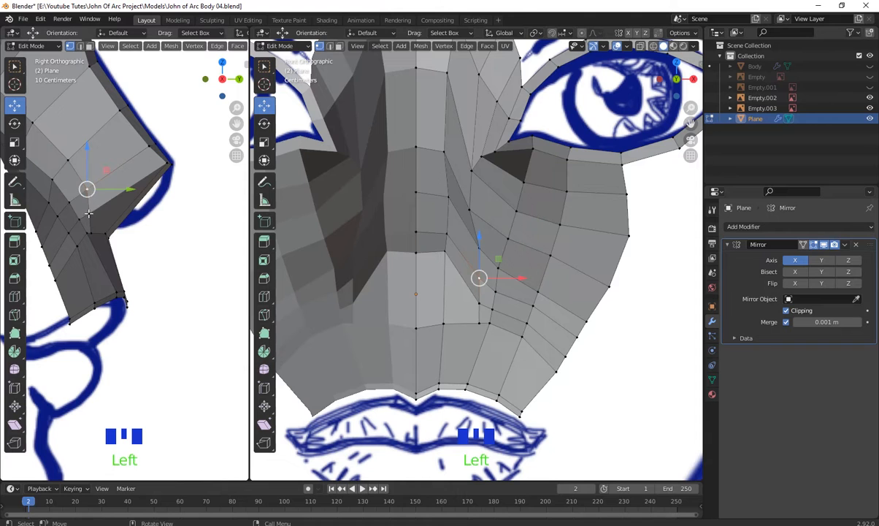
{"action": "left_click", "coordinate": [86, 210]}
{"action": "left_click_drag", "start_coordinate": [86, 211], "coordinate": [97, 212]}
{"action": "scroll", "coordinate": [496, 281], "scroll_direction": "down", "scroll_amount": 4}
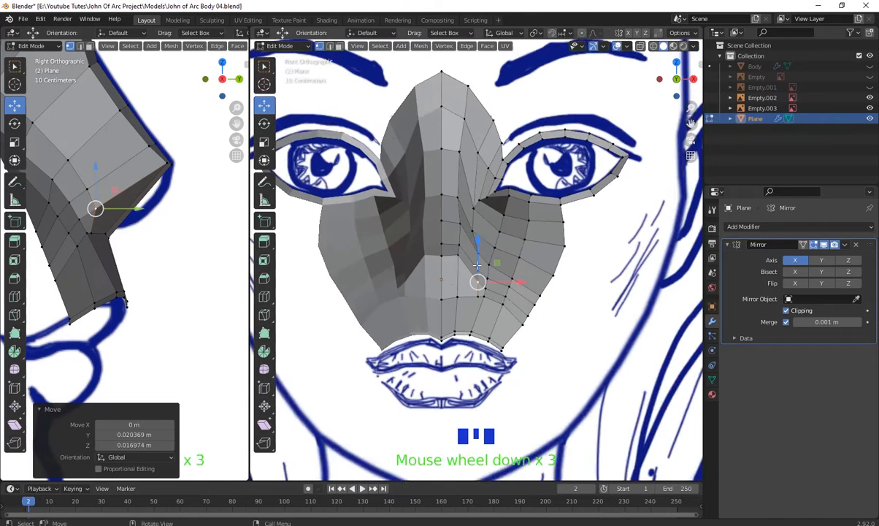
{"action": "scroll", "coordinate": [491, 307], "scroll_direction": "up", "scroll_amount": 4}
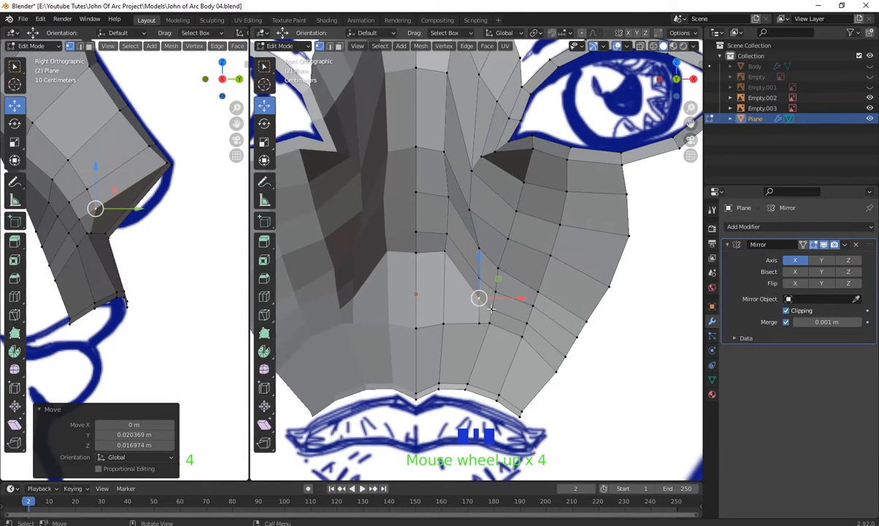
- Move the nose tip's side vertex and the vertex at the nose base about -0.038 m in X toward the centre line
{"action": "scroll", "coordinate": [491, 307], "scroll_direction": "down", "scroll_amount": 3}
{"action": "middle_click_drag", "start_coordinate": [491, 307], "coordinate": [461, 127]}
{"action": "scroll", "coordinate": [365, 321], "scroll_direction": "up", "scroll_amount": 3}
{"action": "scroll", "coordinate": [492, 291], "scroll_direction": "down", "scroll_amount": 2}
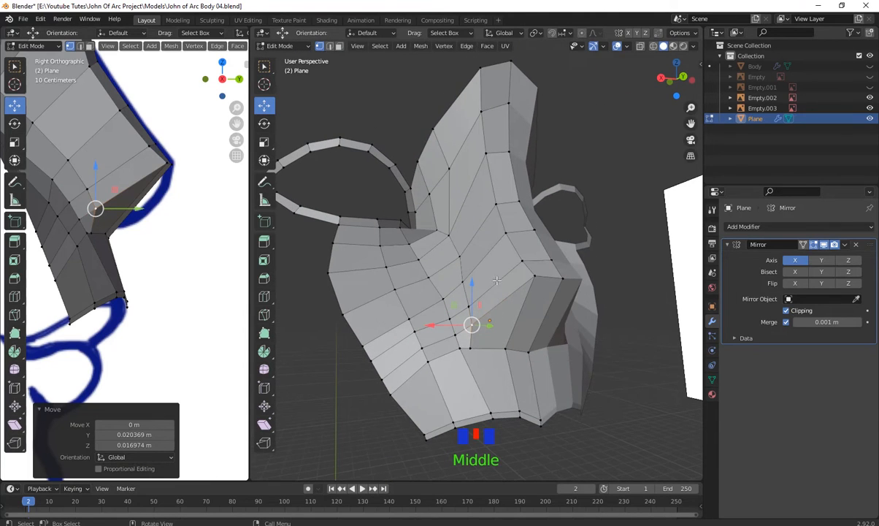
{"action": "middle_click_drag", "start_coordinate": [539, 319], "coordinate": [500, 343]}
{"action": "left_click", "coordinate": [468, 314]}
{"action": "middle_click_drag", "start_coordinate": [471, 317], "coordinate": [483, 341]}
{"action": "left_click", "coordinate": [482, 337], "text": "shift"}
{"action": "left_click_drag", "start_coordinate": [462, 293], "coordinate": [457, 293]}
- Move the lower side vertices of the nose ridge toward the centre line, and the ridge vertex above them about -0.008 m in X
{"action": "middle_click_drag", "start_coordinate": [482, 299], "coordinate": [493, 365]}
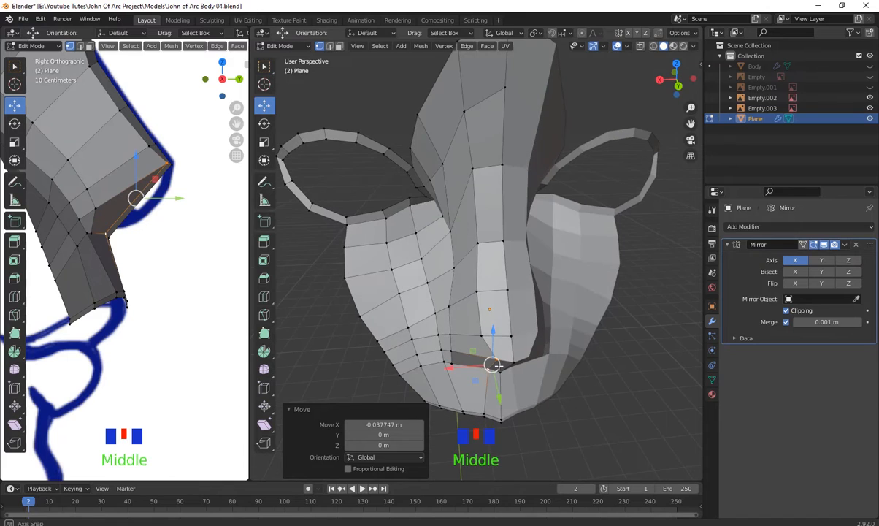
{"action": "left_click", "coordinate": [479, 291]}
{"action": "left_click", "coordinate": [481, 336], "text": "shift"}
{"action": "left_click_drag", "start_coordinate": [460, 315], "coordinate": [467, 315]}
{"action": "left_click", "coordinate": [476, 245]}
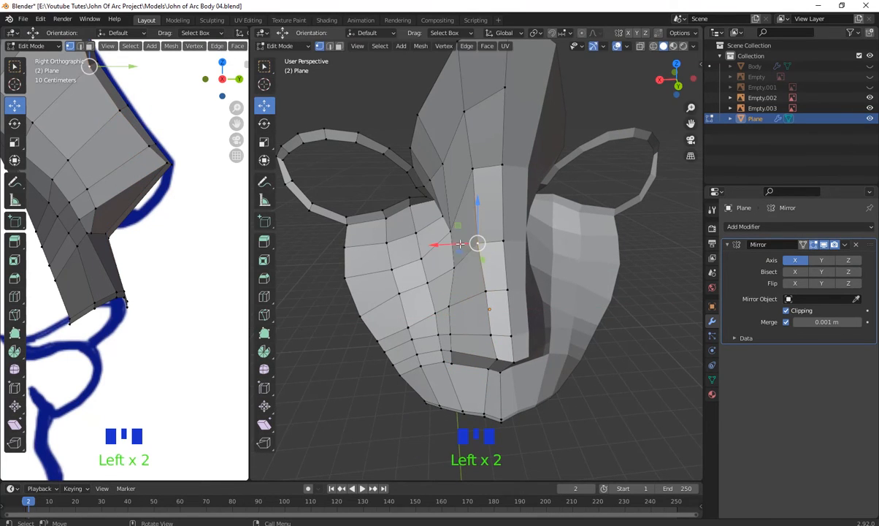
{"action": "left_click_drag", "start_coordinate": [461, 244], "coordinate": [467, 243]}
- Move the vertex at the side of the nose base about -0.019 m in X, 0.004 m in Y and 0.003 m in Z
{"action": "middle_click_drag", "start_coordinate": [471, 249], "coordinate": [489, 319]}
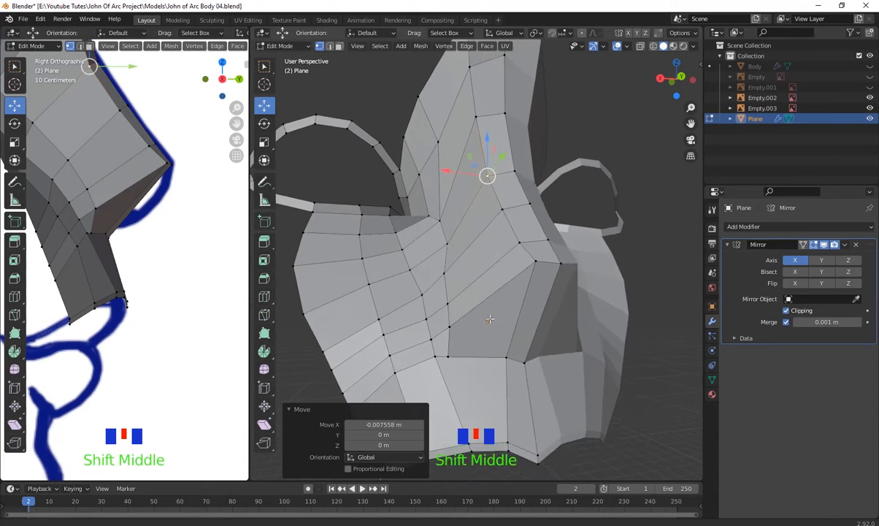
{"action": "scroll", "coordinate": [506, 187], "scroll_direction": "down", "scroll_amount": 2}
{"action": "middle_click_drag", "start_coordinate": [506, 186], "coordinate": [460, 169], "text": "shift"}
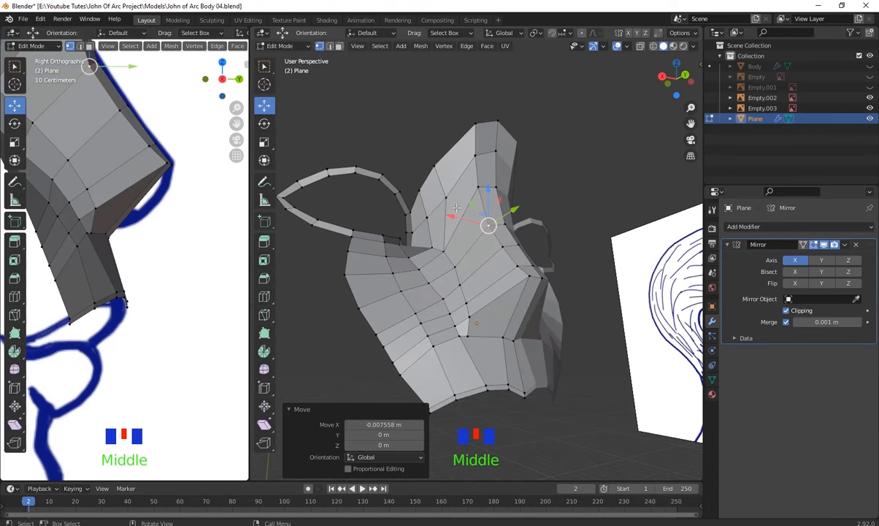
{"action": "middle_click_drag", "start_coordinate": [483, 298], "coordinate": [528, 334]}
{"action": "scroll", "coordinate": [511, 322], "scroll_direction": "down", "scroll_amount": 1}
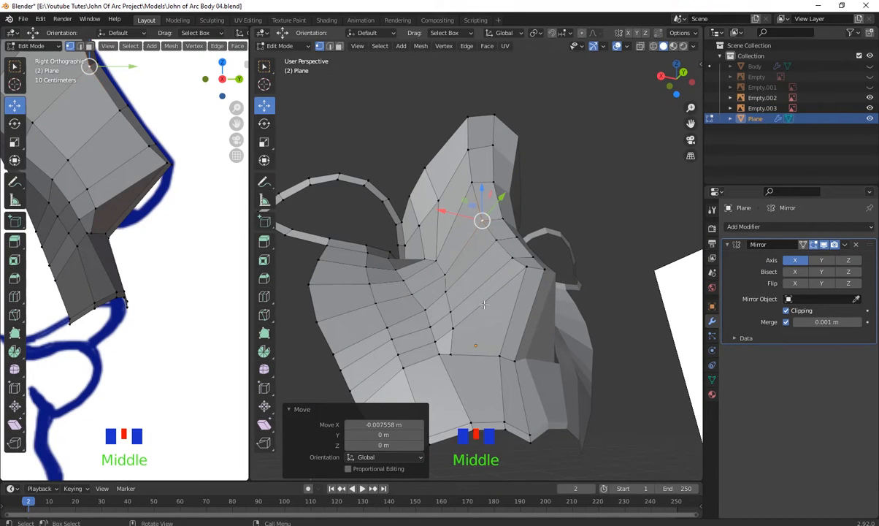
{"action": "left_click", "coordinate": [453, 352]}
{"action": "middle_click_drag", "start_coordinate": [453, 353], "coordinate": [449, 338]}
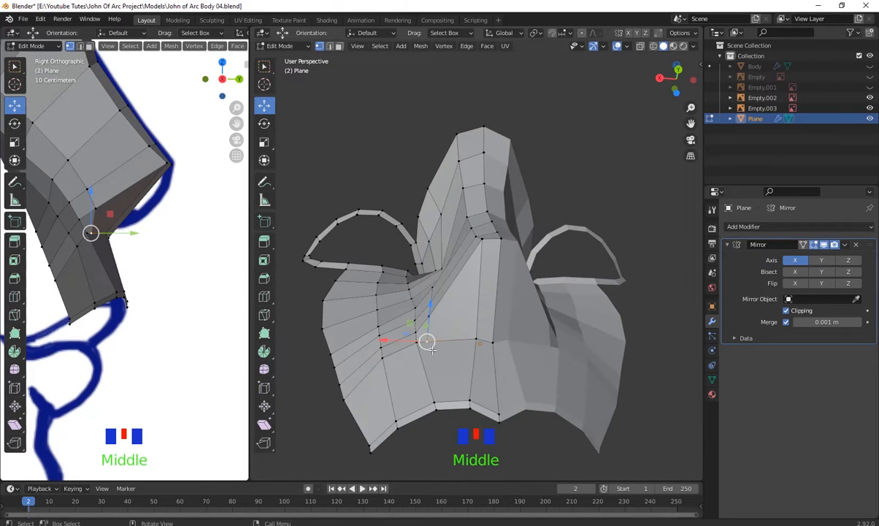
{"action": "left_click_drag", "start_coordinate": [449, 338], "coordinate": [442, 340]}
{"action": "scroll", "coordinate": [442, 340], "scroll_direction": "down", "scroll_amount": 1}
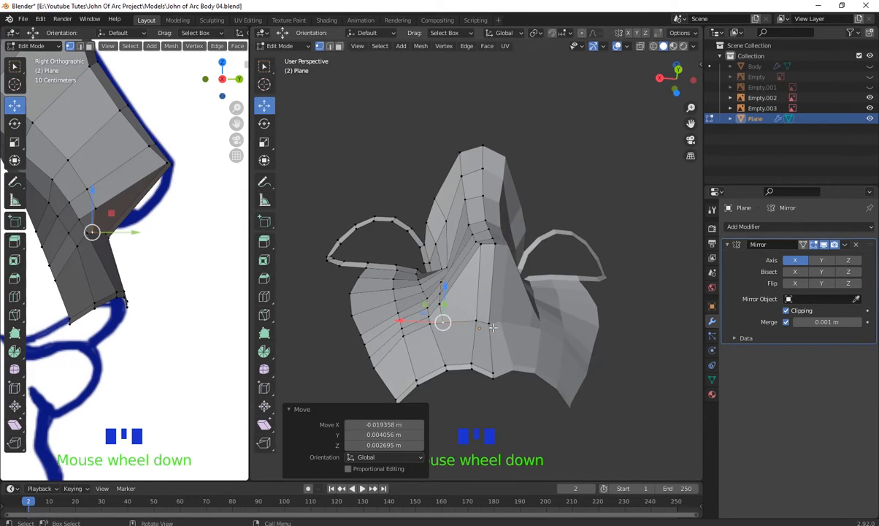
- Select the two side vertices of the nostril wing and shift them slightly toward the centre line
{"action": "scroll", "coordinate": [441, 339], "scroll_direction": "up", "scroll_amount": 3}
{"action": "middle_click_drag", "start_coordinate": [441, 339], "coordinate": [435, 314]}
{"action": "left_click", "coordinate": [523, 315]}
{"action": "left_click", "coordinate": [525, 343], "text": "shift"}
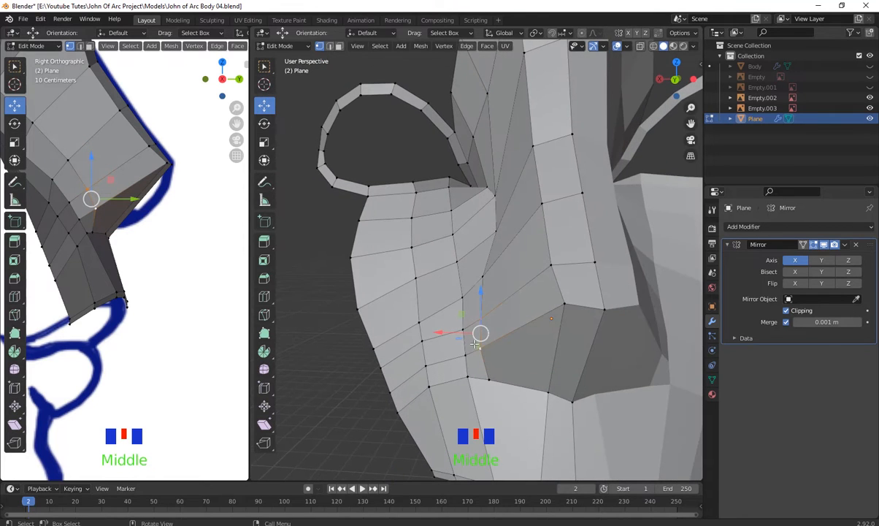
{"action": "mouse_move", "coordinate": [453, 332]}
{"action": "left_mouse_down"}
{"action": "mouse_move", "coordinate": [444, 330]}
{"action": "mouse_move", "coordinate": [461, 330]}
{"action": "left_mouse_up"}
{"action": "middle_click_drag", "start_coordinate": [462, 331], "coordinate": [588, 306]}
{"action": "left_click_drag", "start_coordinate": [591, 300], "coordinate": [594, 300]}
- Reposition the vertices along the side of the nose, from above the nostril wing up toward the inner eye corner, to even out the slope
{"action": "left_click", "coordinate": [535, 263]}
{"action": "middle_click_drag", "start_coordinate": [538, 264], "coordinate": [559, 280]}
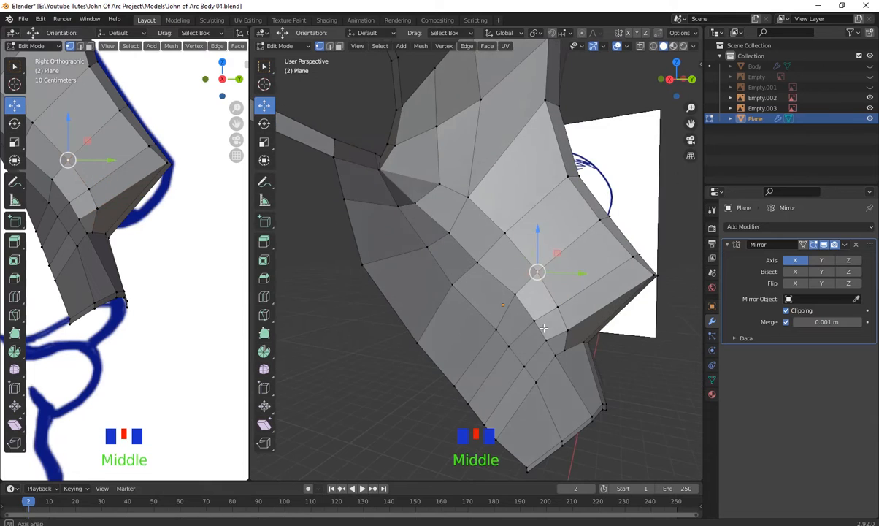
{"action": "left_click", "coordinate": [509, 234], "text": "shift"}
{"action": "left_click_drag", "start_coordinate": [539, 233], "coordinate": [527, 242]}
{"action": "left_click", "coordinate": [470, 200]}
{"action": "left_click_drag", "start_coordinate": [485, 176], "coordinate": [461, 198]}
{"action": "left_click", "coordinate": [447, 182]}
{"action": "left_click_drag", "start_coordinate": [475, 175], "coordinate": [541, 279]}
- Move the nostril wing's top vertex outward and its crease neighbour about 0.003 m in X, -0.004 m in Y and 0.013 m in Z
{"action": "left_click", "coordinate": [559, 305]}
{"action": "middle_click_drag", "start_coordinate": [560, 305], "coordinate": [544, 363]}
{"action": "left_click_drag", "start_coordinate": [514, 329], "coordinate": [495, 323]}
{"action": "left_click", "coordinate": [506, 339]}
{"action": "left_click", "coordinate": [510, 291]}
{"action": "left_click_drag", "start_coordinate": [511, 289], "coordinate": [506, 286]}
{"action": "middle_click", "coordinate": [506, 286]}
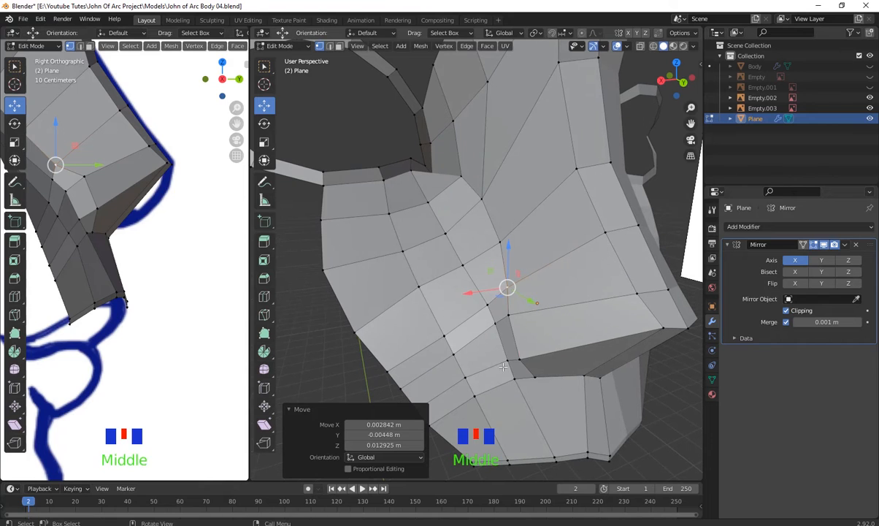
- Lower the side vertex of the nose tip about 0.007 m in Z
{"action": "left_click", "coordinate": [506, 359]}
{"action": "left_click", "coordinate": [507, 360]}
{"action": "left_click", "coordinate": [507, 360]}
{"action": "middle_click_drag", "start_coordinate": [507, 360], "coordinate": [521, 393], "text": "shift"}
{"action": "left_click", "coordinate": [499, 252]}
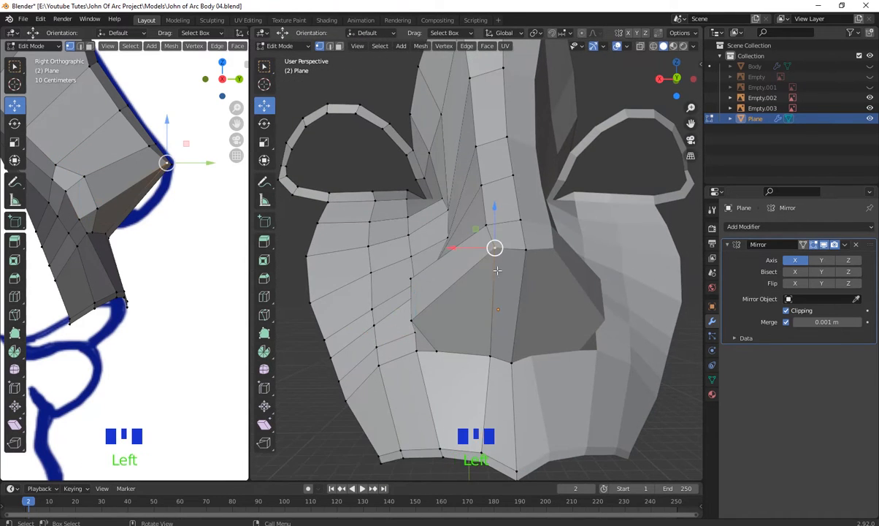
{"action": "middle_click_drag", "start_coordinate": [499, 253], "coordinate": [501, 300]}
{"action": "left_click_drag", "start_coordinate": [502, 262], "coordinate": [504, 268]}
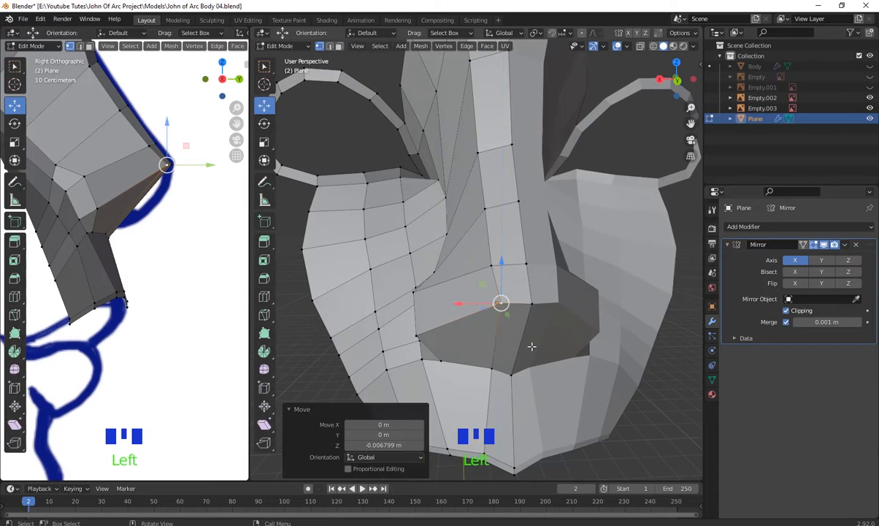
{"action": "mouse_move", "coordinate": [532, 372]}
{"action": "middle_mouse_down"}
{"action": "mouse_move", "coordinate": [537, 341]}
{"action": "mouse_move", "coordinate": [535, 360]}
{"action": "middle_mouse_up"}
{"action": "middle_click_drag", "start_coordinate": [535, 361], "coordinate": [525, 251], "text": "shift"}
{"action": "scroll", "coordinate": [484, 174], "scroll_direction": "down", "scroll_amount": 3}
{"action": "middle_click_drag", "start_coordinate": [500, 374], "coordinate": [514, 351]}
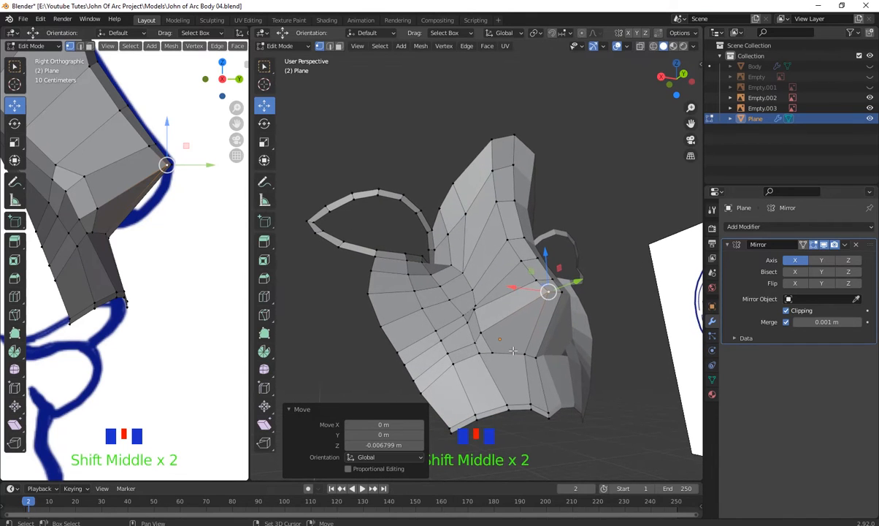
{"action": "key", "text": "ctrl+r"}
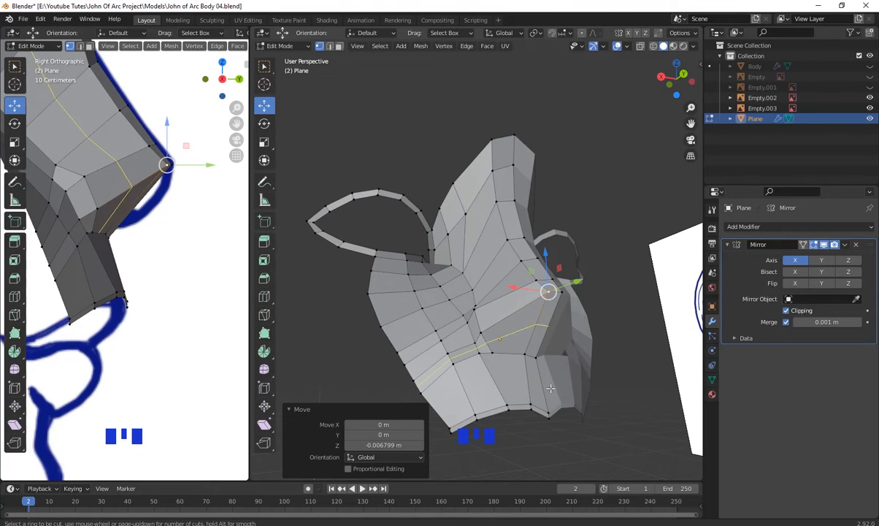
{"action": "scroll", "coordinate": [625, 355], "scroll_direction": "down", "scroll_amount": 2}
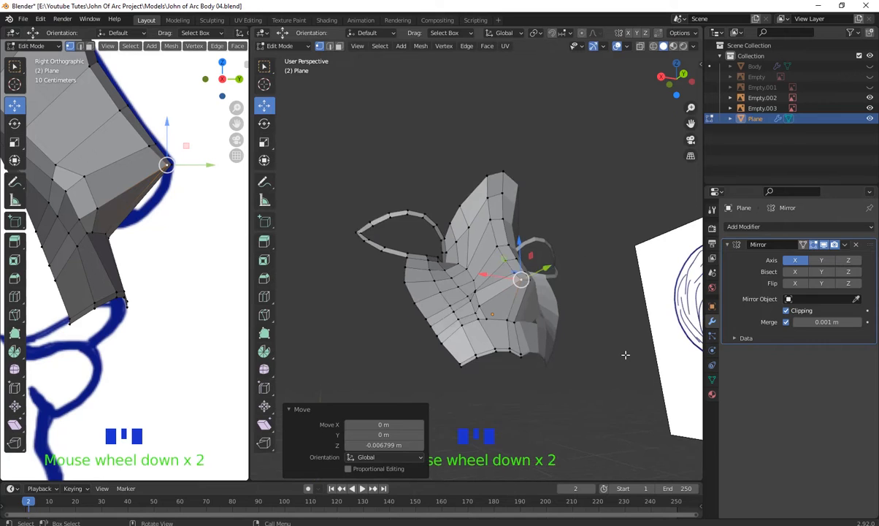
{"action": "scroll", "coordinate": [615, 348], "scroll_direction": "up", "scroll_amount": 1}
{"action": "middle_click_drag", "start_coordinate": [614, 348], "coordinate": [614, 369]}
{"action": "middle_click", "coordinate": [616, 365], "text": "alt"}
{"action": "scroll", "coordinate": [615, 365], "scroll_direction": "up", "scroll_amount": 2}
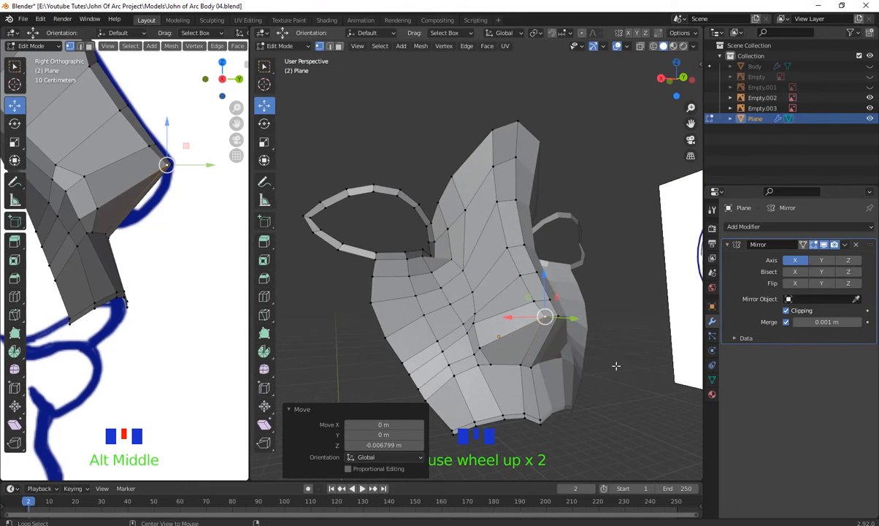
- Knife a new vertical cut along the side of the nose, from the lower nostril edge up to the top edge of the bridge
{"action": "key", "text": "k"}
{"action": "left_click", "coordinate": [480, 346]}
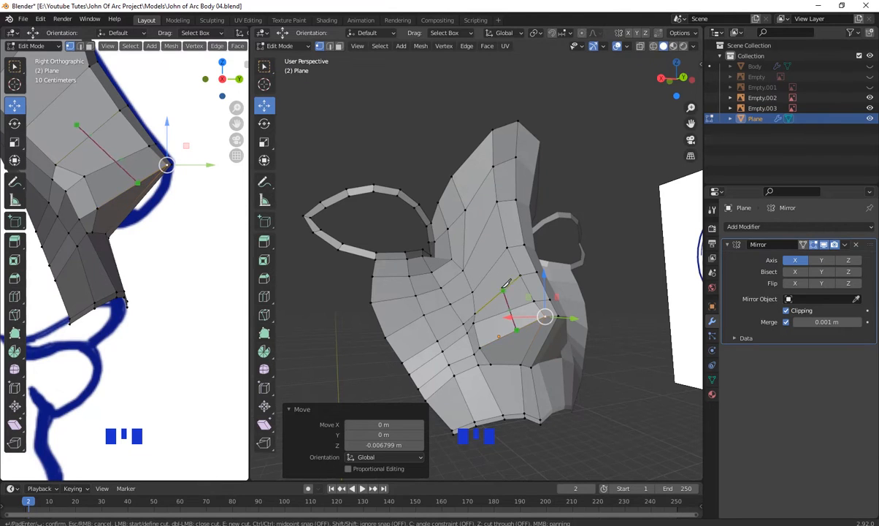
{"action": "left_click", "coordinate": [502, 290]}
{"action": "left_click", "coordinate": [497, 260]}
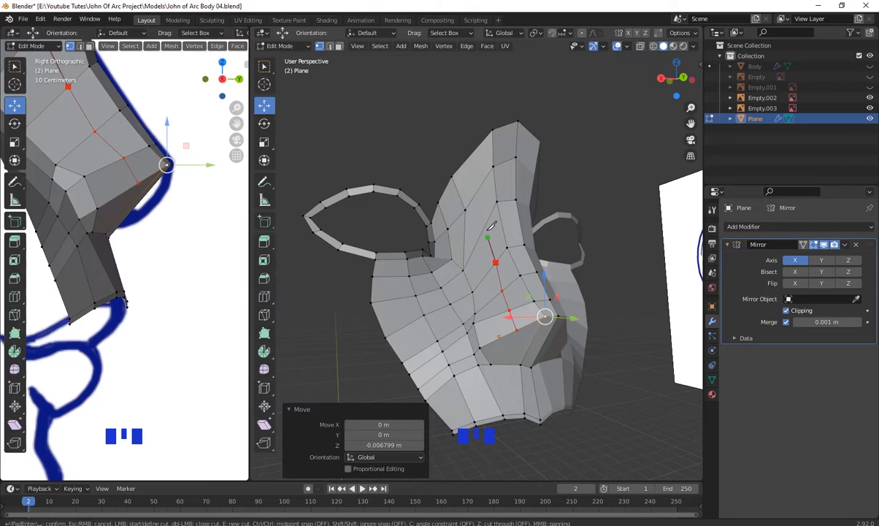
{"action": "left_click", "coordinate": [482, 182]}
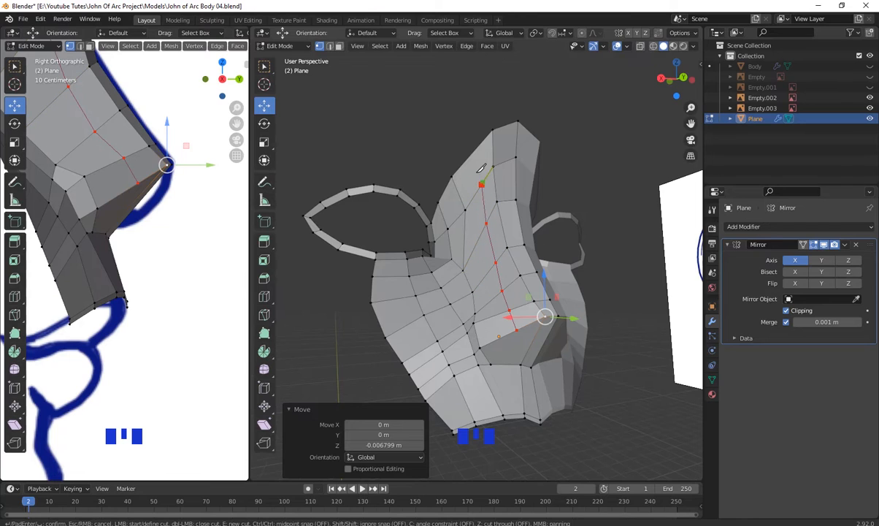
{"action": "left_click", "coordinate": [474, 152]}
{"action": "key", "text": "Return"}
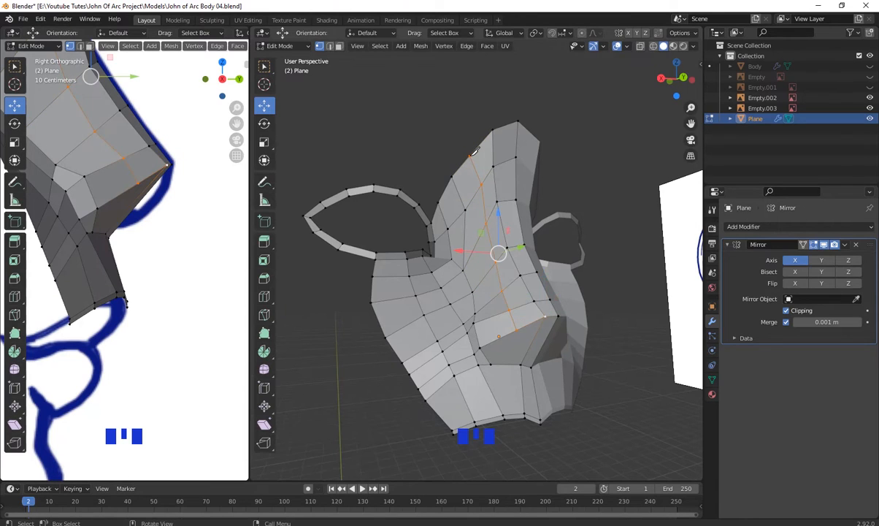
- Move the new cut's middle vertices back and down the nose side, the uppermost about 0.008 m in X, -0.037 m in Y and -0.028 m in Z
{"action": "scroll", "coordinate": [550, 133], "scroll_direction": "down", "scroll_amount": 2}
{"action": "middle_click_drag", "start_coordinate": [550, 134], "coordinate": [518, 312]}
{"action": "scroll", "coordinate": [521, 342], "scroll_direction": "up", "scroll_amount": 3}
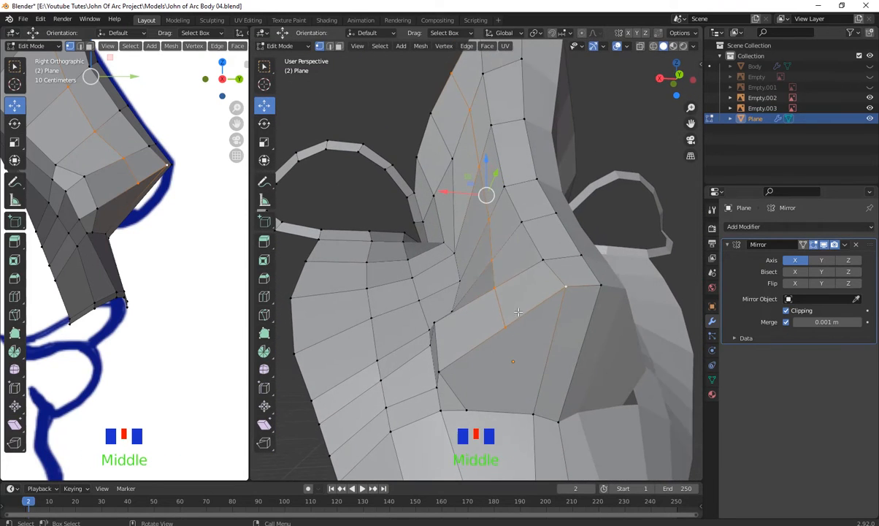
{"action": "left_click", "coordinate": [488, 260]}
{"action": "middle_click_drag", "start_coordinate": [489, 259], "coordinate": [580, 304]}
{"action": "left_click_drag", "start_coordinate": [550, 265], "coordinate": [525, 280]}
{"action": "left_click", "coordinate": [523, 231]}
{"action": "left_click_drag", "start_coordinate": [524, 232], "coordinate": [497, 246]}
{"action": "left_click", "coordinate": [492, 177]}
{"action": "left_click_drag", "start_coordinate": [492, 178], "coordinate": [482, 186]}
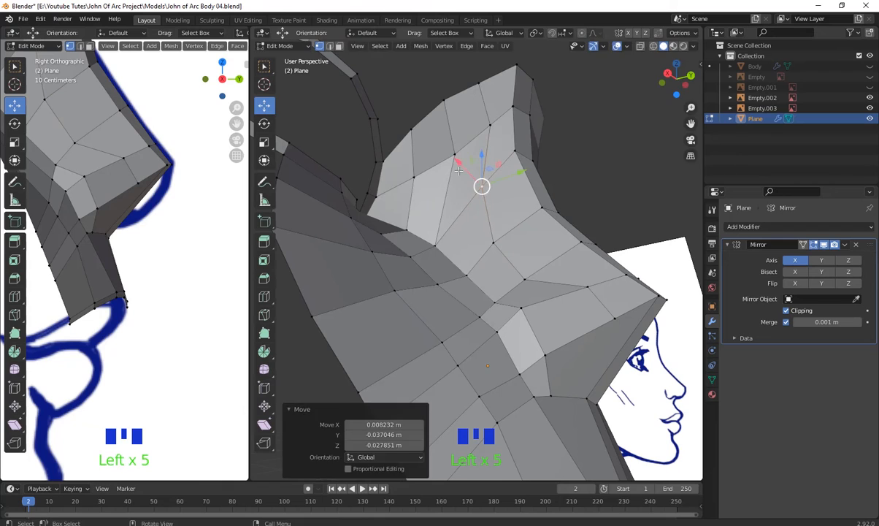
- Shift the neighbouring vertex beside the bridge and the cut's two top vertices slightly back and down to even out the spacing
{"action": "left_click", "coordinate": [453, 153]}
{"action": "left_click_drag", "start_coordinate": [454, 153], "coordinate": [448, 156]}
{"action": "left_click", "coordinate": [485, 127]}
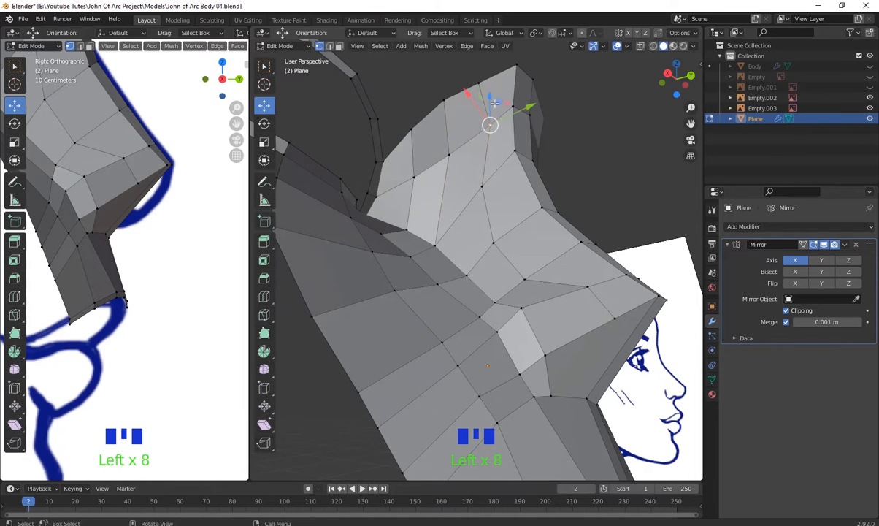
{"action": "left_click", "coordinate": [476, 85], "text": "shift"}
{"action": "left_click_drag", "start_coordinate": [481, 103], "coordinate": [476, 111]}
- Move the cut's two lowest vertices at the nostril wing about 0.063 m in X, -0.045 m in Y and -0.044 m in Z
{"action": "middle_click_drag", "start_coordinate": [476, 114], "coordinate": [513, 232]}
{"action": "scroll", "coordinate": [533, 332], "scroll_direction": "up", "scroll_amount": 2}
{"action": "left_click", "coordinate": [533, 294]}
{"action": "key", "text": "g"}
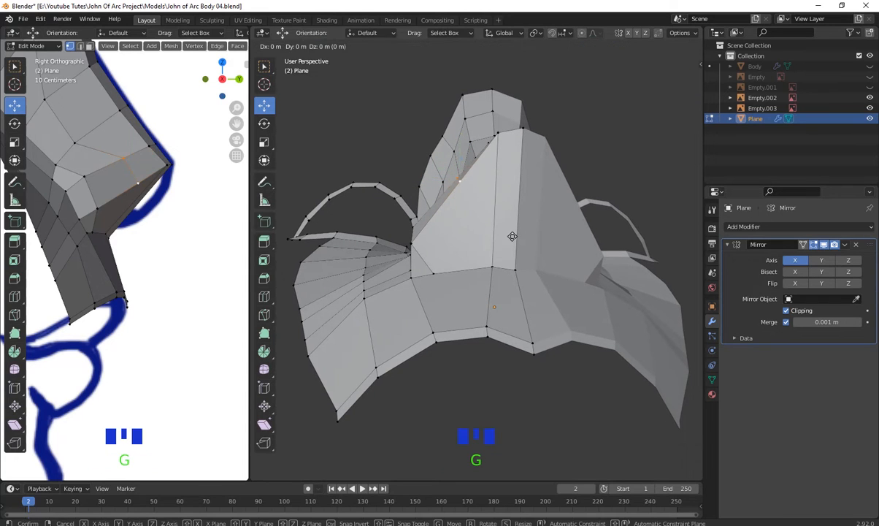
{"action": "left_click", "coordinate": [484, 259]}
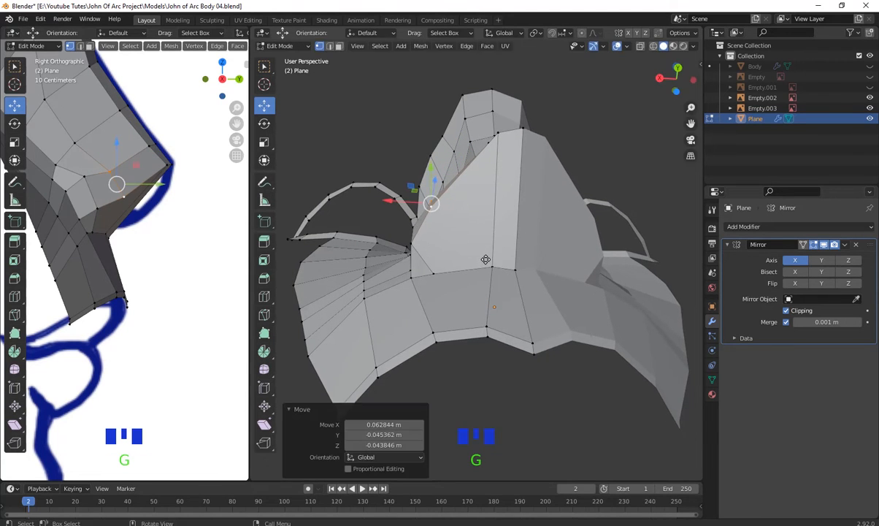
- Raise the same two nostril-wing vertices about 0.022 m in Z and fine-tune their height
{"action": "middle_click_drag", "start_coordinate": [484, 260], "coordinate": [513, 245]}
{"action": "scroll", "coordinate": [550, 319], "scroll_direction": "up", "scroll_amount": 4}
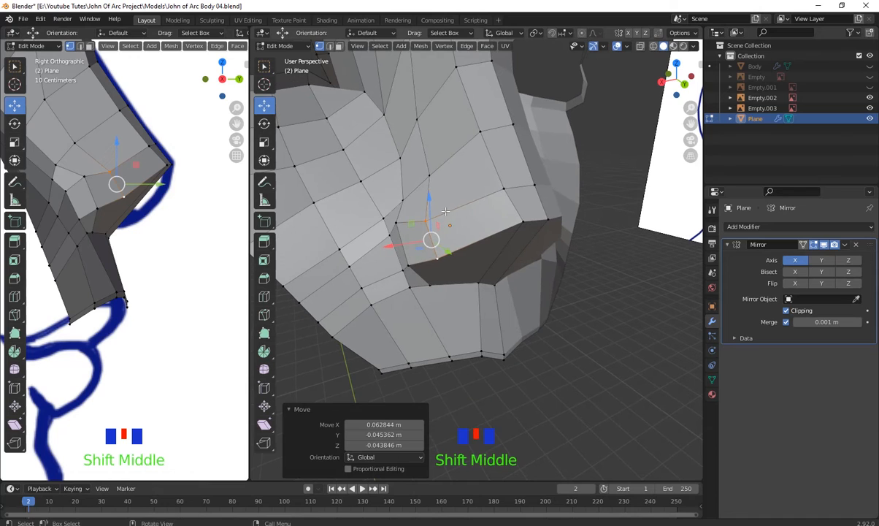
{"action": "left_click_drag", "start_coordinate": [430, 196], "coordinate": [430, 185]}
{"action": "scroll", "coordinate": [507, 277], "scroll_direction": "down", "scroll_amount": 2}
{"action": "scroll", "coordinate": [507, 277], "scroll_direction": "up", "scroll_amount": 2}
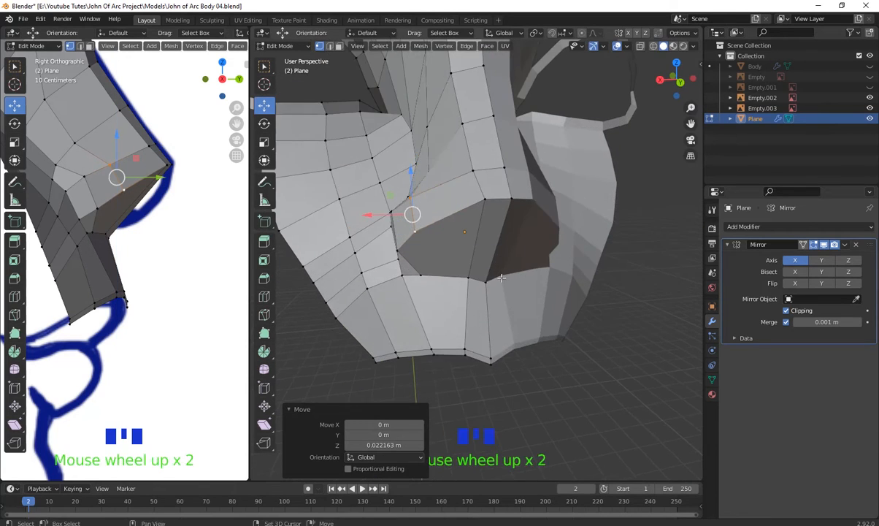
{"action": "middle_click_drag", "start_coordinate": [506, 278], "coordinate": [478, 251]}
{"action": "scroll", "coordinate": [507, 303], "scroll_direction": "up", "scroll_amount": 1}
{"action": "left_click_drag", "start_coordinate": [466, 238], "coordinate": [467, 244]}
- Move the outer nostril-base vertex up and back, and its inner neighbour about 0.013 m in X, -0.003 m in Y and 0.012 m in Z
{"action": "middle_click_drag", "start_coordinate": [513, 261], "coordinate": [447, 349]}
{"action": "mouse_move", "coordinate": [420, 313]}
{"action": "middle_mouse_down"}
{"action": "mouse_move", "coordinate": [418, 328]}
{"action": "mouse_move", "coordinate": [426, 328]}
{"action": "middle_mouse_up"}
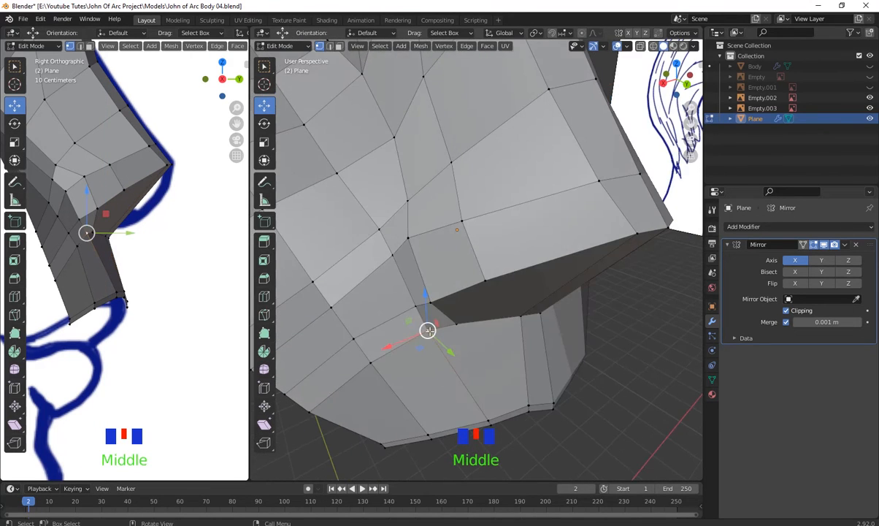
{"action": "left_click_drag", "start_coordinate": [425, 321], "coordinate": [423, 315]}
{"action": "middle_click_drag", "start_coordinate": [422, 314], "coordinate": [447, 277]}
{"action": "left_click_drag", "start_coordinate": [444, 273], "coordinate": [440, 273]}
{"action": "scroll", "coordinate": [440, 273], "scroll_direction": "down", "scroll_amount": 2}
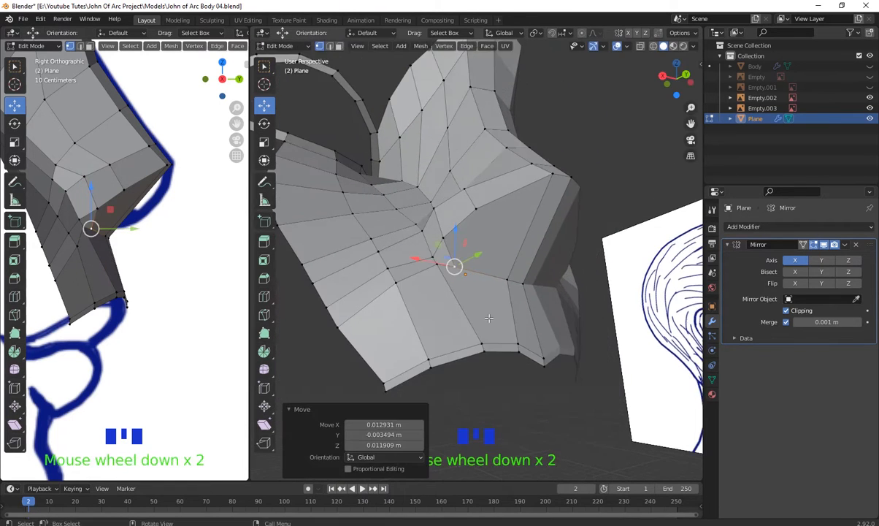
- Move the outer nostril-base vertex down and inward, and its inner neighbour about 0.016 m in X, -0.007 m in Y and 0.007 m in Z
{"action": "middle_click_drag", "start_coordinate": [441, 274], "coordinate": [398, 264]}
{"action": "left_click", "coordinate": [389, 257]}
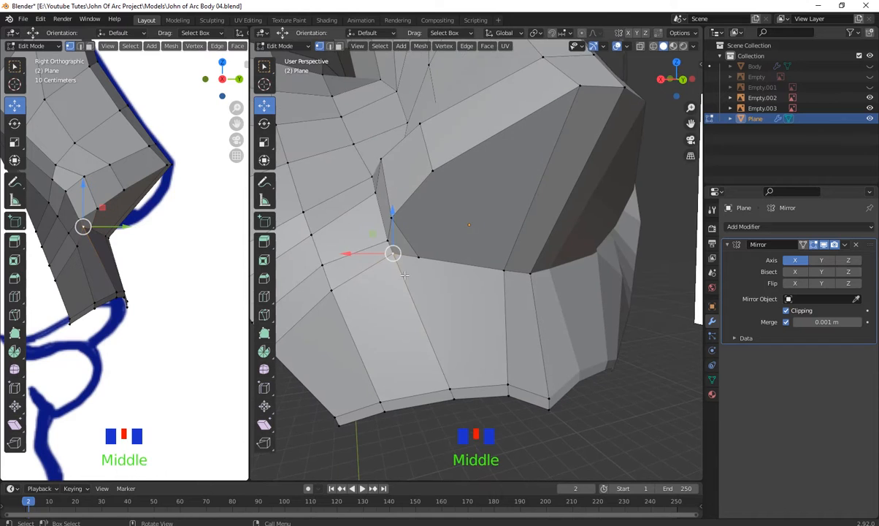
{"action": "left_click_drag", "start_coordinate": [393, 254], "coordinate": [413, 264]}
{"action": "left_click", "coordinate": [423, 268]}
{"action": "middle_click_drag", "start_coordinate": [414, 265], "coordinate": [410, 274]}
{"action": "scroll", "coordinate": [410, 273], "scroll_direction": "up", "scroll_amount": 1}
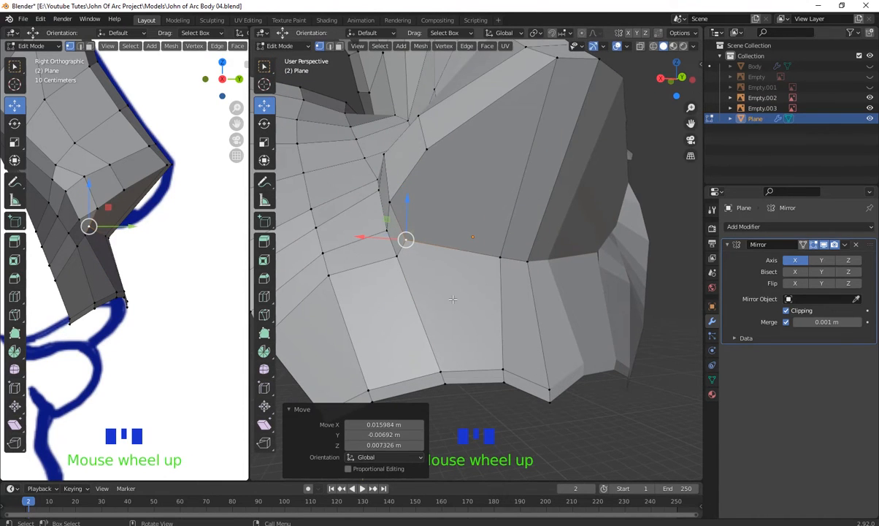
- Knife a horizontal cut just below the nose base, from the outer nostril-base vertex across the upper lip to the centre line
{"action": "key", "text": "k"}
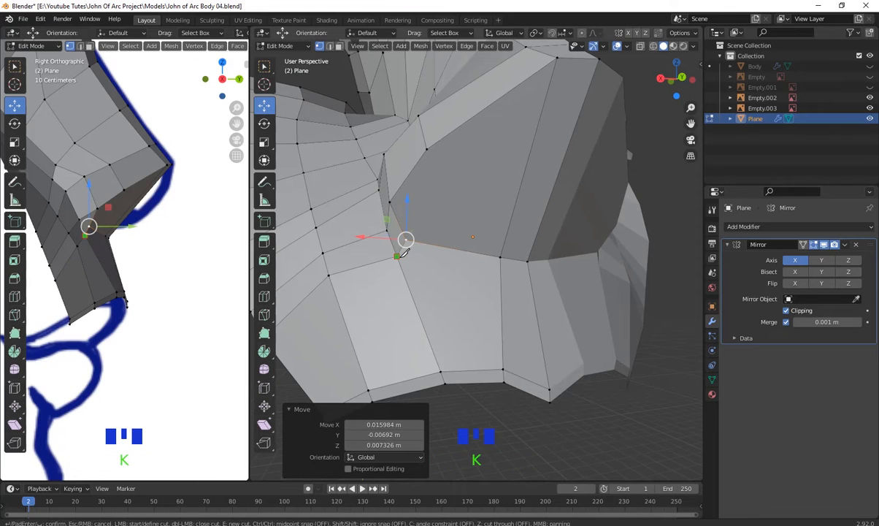
{"action": "left_click", "coordinate": [396, 257]}
{"action": "left_click", "coordinate": [501, 291]}
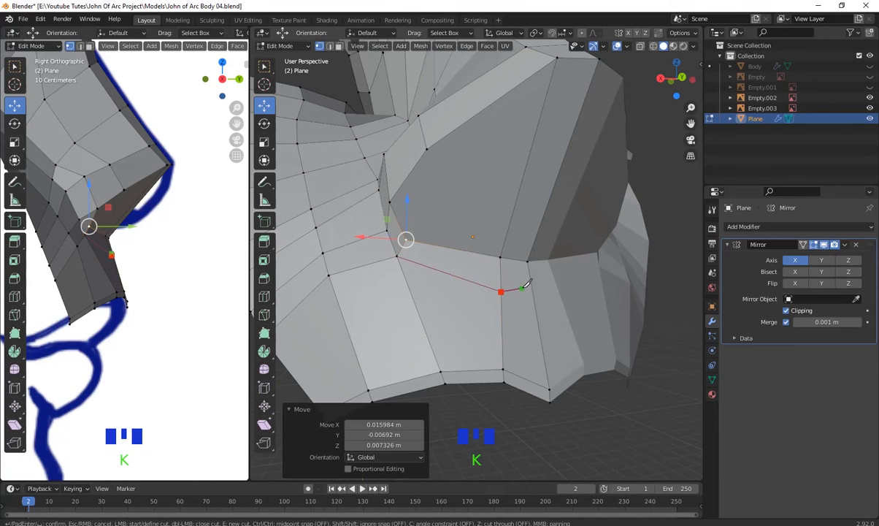
{"action": "key", "text": "Return"}
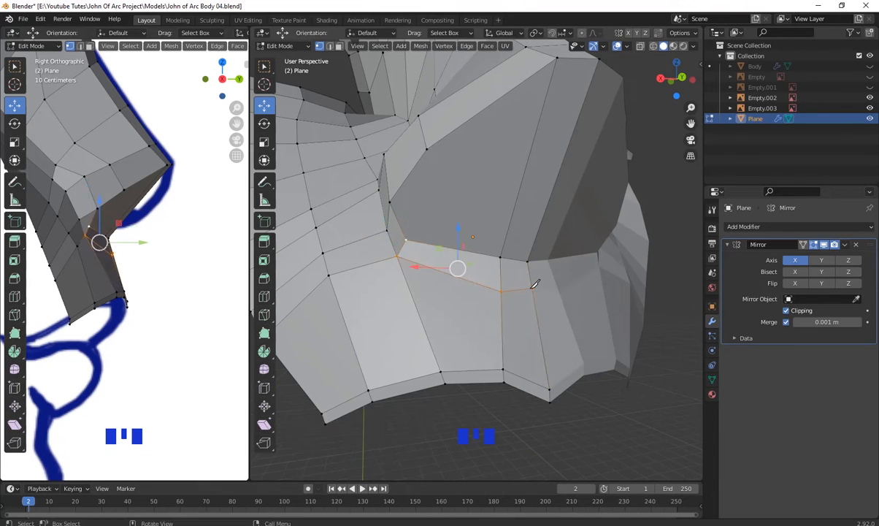
{"action": "scroll", "coordinate": [534, 285], "scroll_direction": "down", "scroll_amount": 1}
{"action": "middle_click_drag", "start_coordinate": [534, 285], "coordinate": [560, 274]}
{"action": "scroll", "coordinate": [560, 274], "scroll_direction": "down", "scroll_amount": 1}
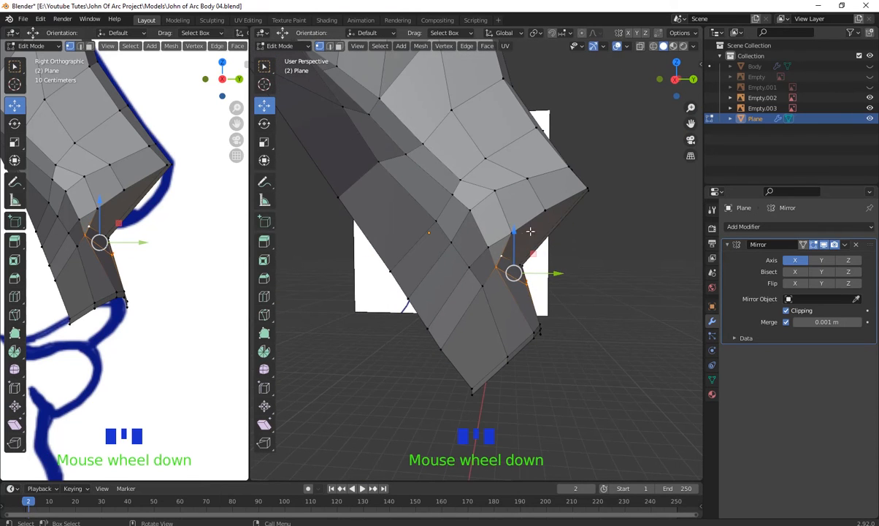
- Move the three vertices along the nostril wing's outer crease about -0.027 m in Y and -0.010 m in X
{"action": "middle_click_drag", "start_coordinate": [527, 305], "coordinate": [533, 212]}
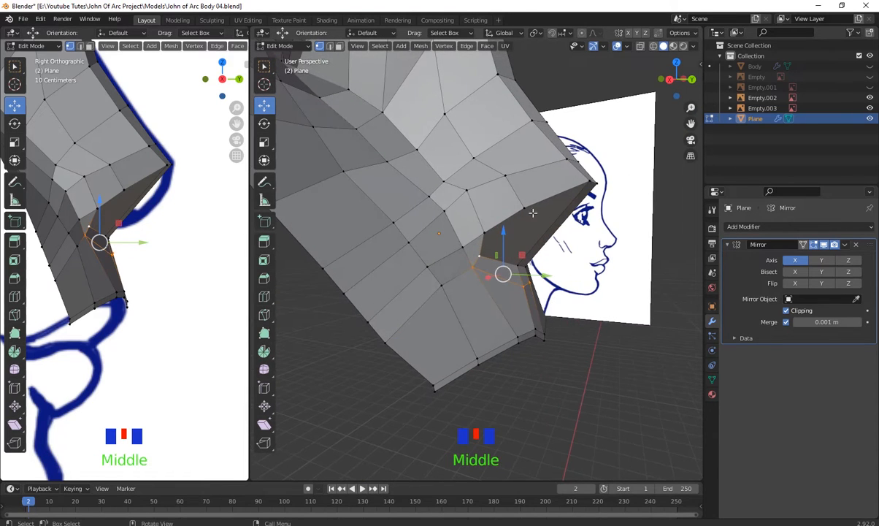
{"action": "left_click", "coordinate": [442, 206]}
{"action": "left_click", "coordinate": [453, 231], "text": "shift"}
{"action": "left_click", "coordinate": [404, 185], "text": "shift"}
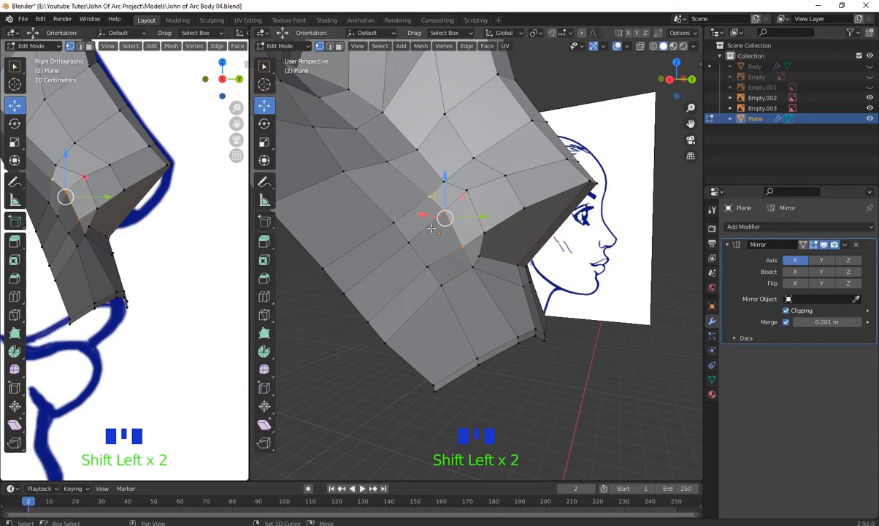
{"action": "middle_click_drag", "start_coordinate": [403, 184], "coordinate": [476, 192]}
{"action": "left_click_drag", "start_coordinate": [476, 192], "coordinate": [493, 212]}
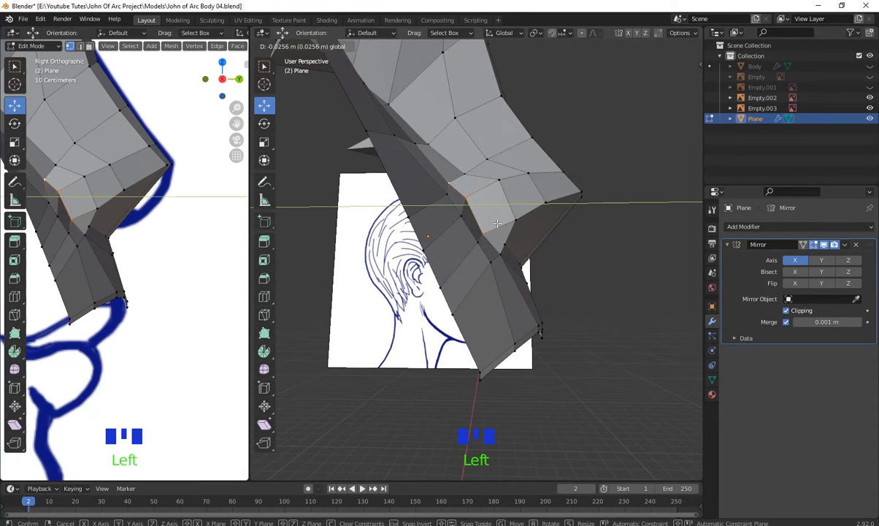
{"action": "middle_click_drag", "start_coordinate": [494, 212], "coordinate": [427, 246]}
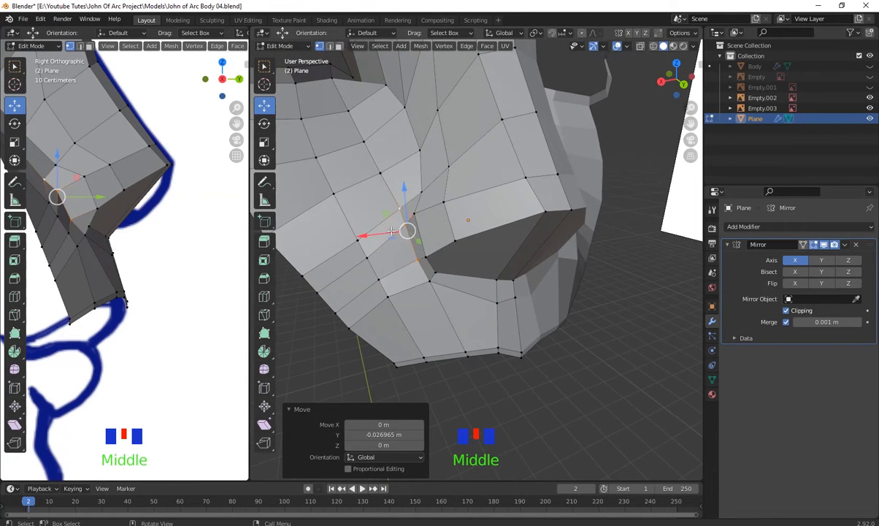
{"action": "left_click_drag", "start_coordinate": [392, 231], "coordinate": [388, 232]}
{"action": "scroll", "coordinate": [401, 233], "scroll_direction": "down", "scroll_amount": 2}
{"action": "scroll", "coordinate": [401, 232], "scroll_direction": "up", "scroll_amount": 2}
{"action": "middle_click_drag", "start_coordinate": [401, 232], "coordinate": [506, 290]}
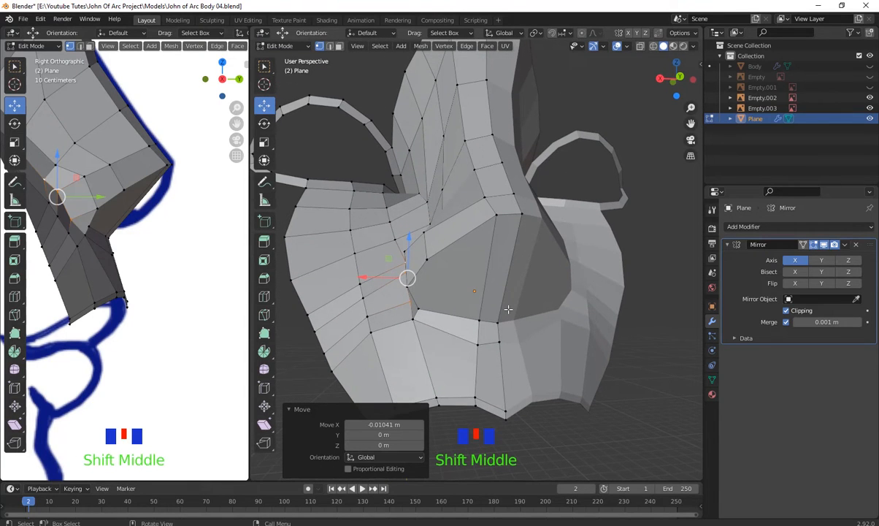
{"action": "key", "text": "ctrl+r"}
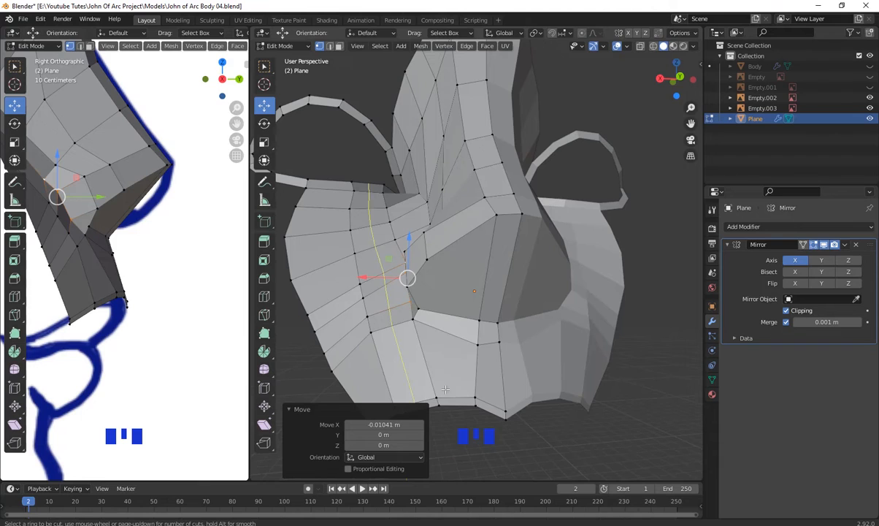
{"action": "scroll", "coordinate": [502, 333], "scroll_direction": "up", "scroll_amount": 1}
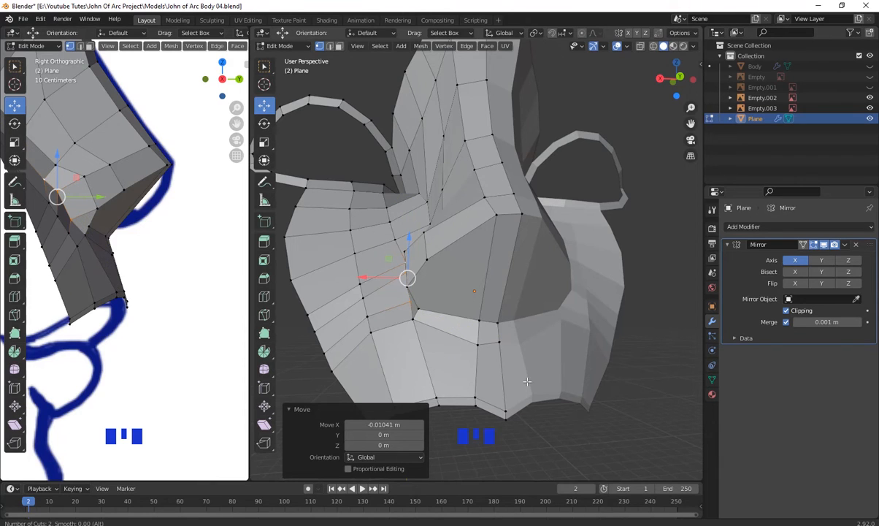
{"action": "key", "text": "3"}
{"action": "right_click", "coordinate": [650, 414], "text": "alt"}
{"action": "middle_click_drag", "start_coordinate": [657, 416], "coordinate": [566, 419], "text": "alt"}
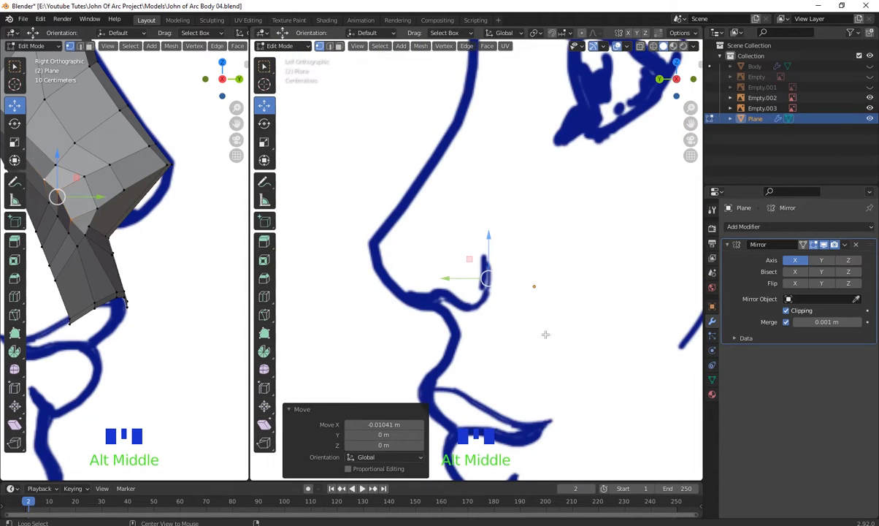
{"action": "scroll", "coordinate": [546, 334], "scroll_direction": "down", "scroll_amount": 6}
{"action": "middle_click_drag", "start_coordinate": [520, 365], "coordinate": [453, 277]}
{"action": "scroll", "coordinate": [550, 354], "scroll_direction": "up", "scroll_amount": 10}
- Save the project as a new file named Face John of Arc Body 04.blend in the Models folder
{"action": "left_click", "coordinate": [26, 18]}
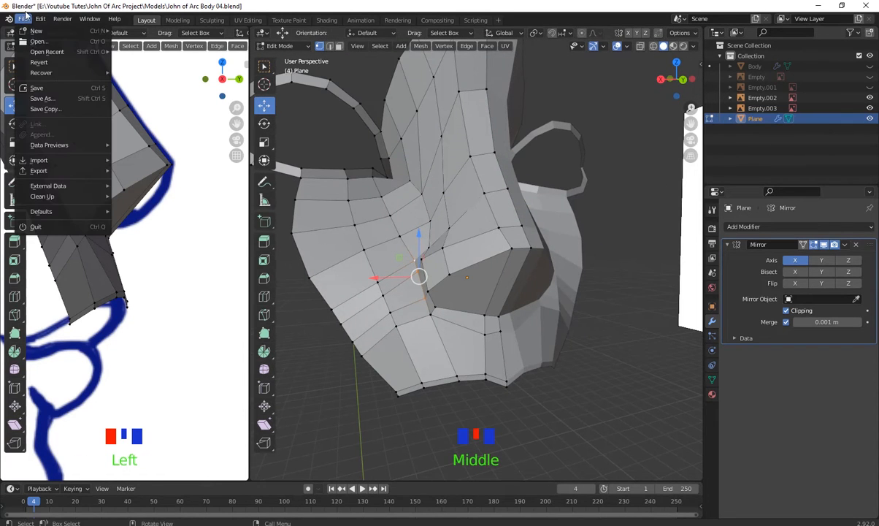
{"action": "left_click", "coordinate": [58, 97]}
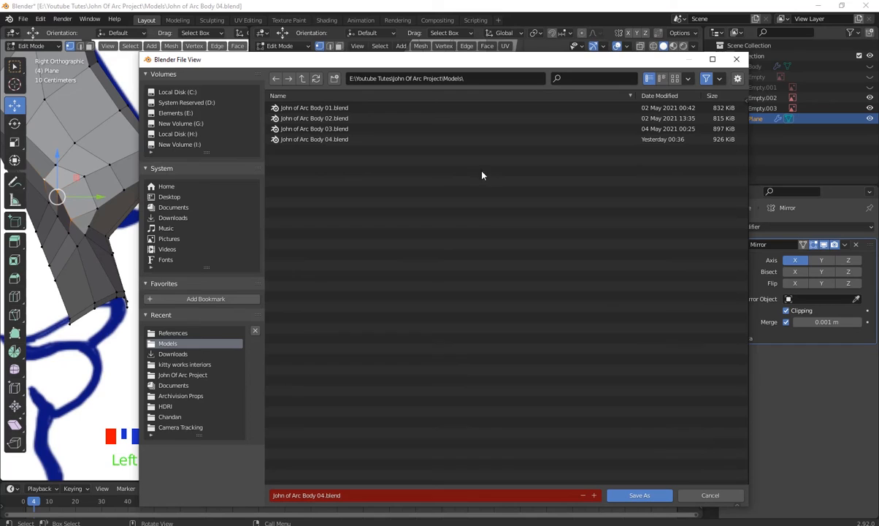
{"action": "left_click", "coordinate": [323, 140]}
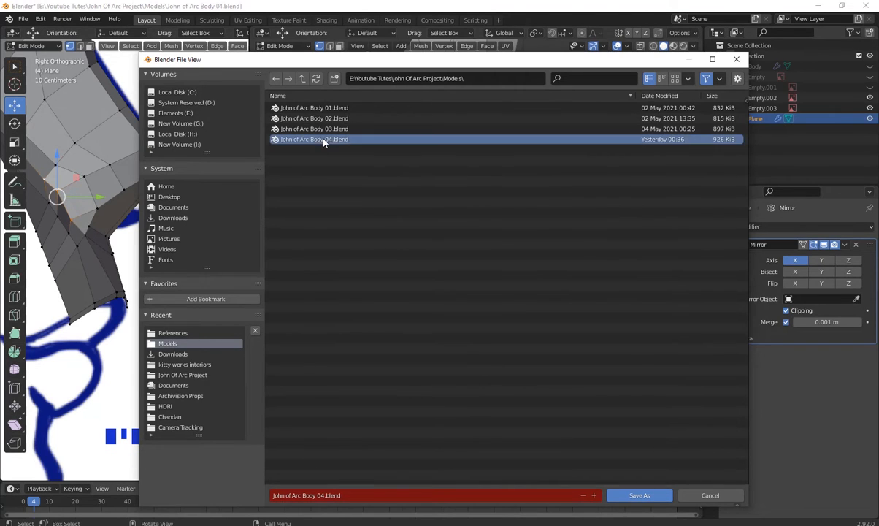
{"action": "left_click", "coordinate": [328, 495]}
{"action": "left_click", "coordinate": [321, 495]}
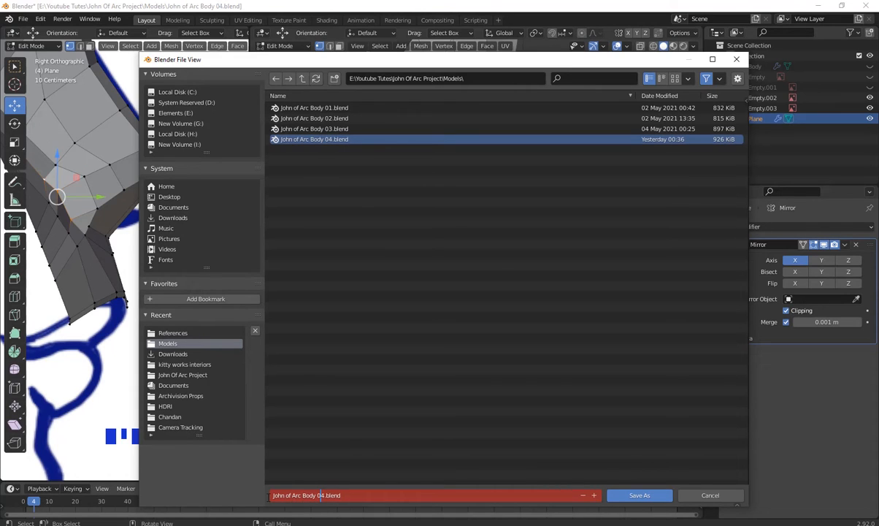
{"action": "type", "text": "Face"}
{"action": "key", "text": "Return"}
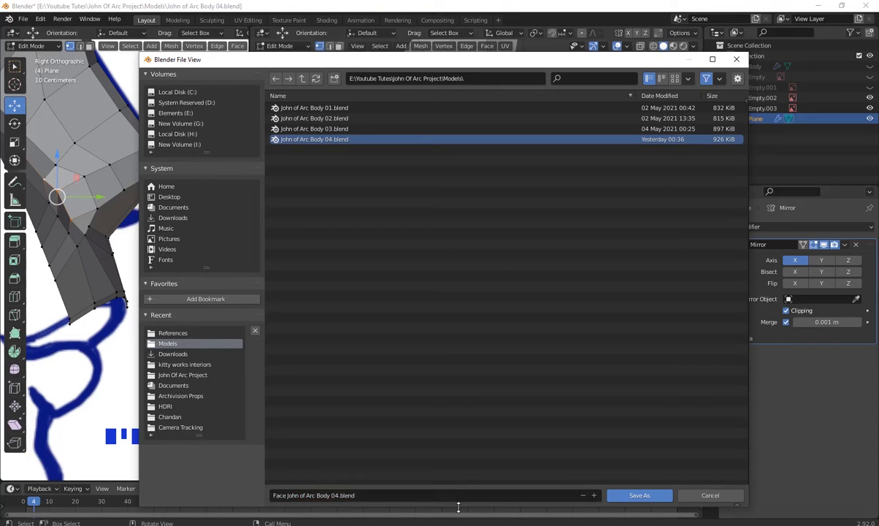
{"action": "left_click", "coordinate": [635, 496]}
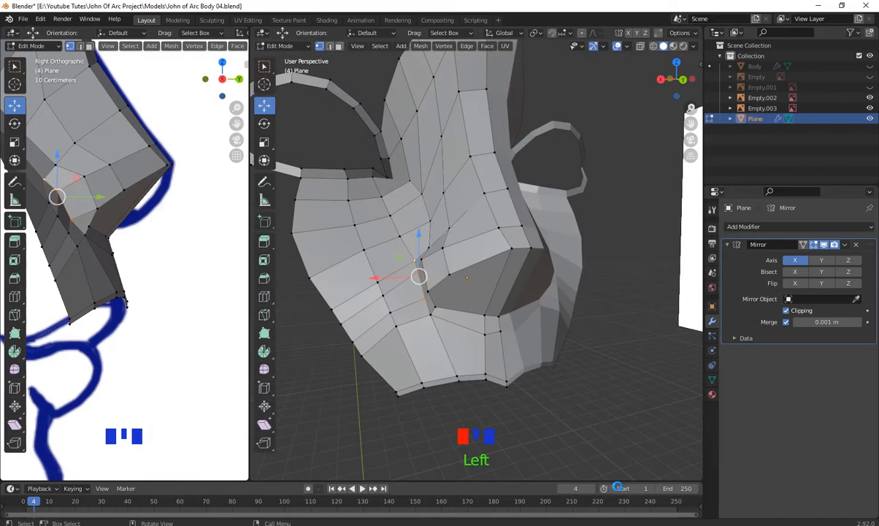
- Inset the large face on the nostril's underside by about 0.013 m
{"action": "middle_click_drag", "start_coordinate": [443, 269], "coordinate": [510, 335]}
{"action": "key", "text": "3"}
{"action": "left_click", "coordinate": [450, 248]}
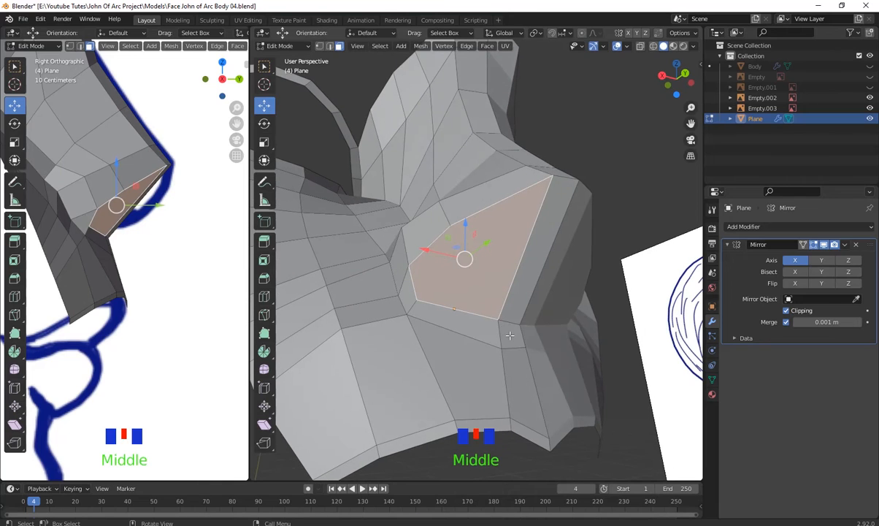
{"action": "key", "text": "i"}
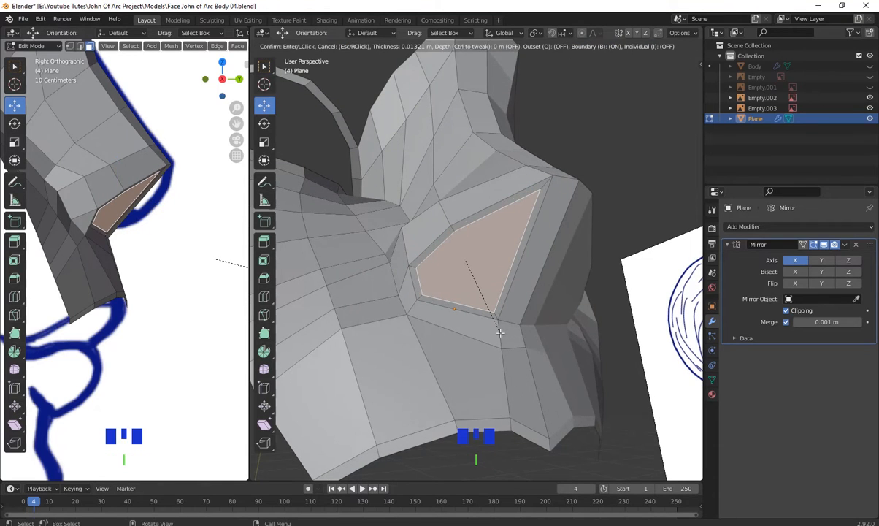
{"action": "left_click", "coordinate": [500, 332]}
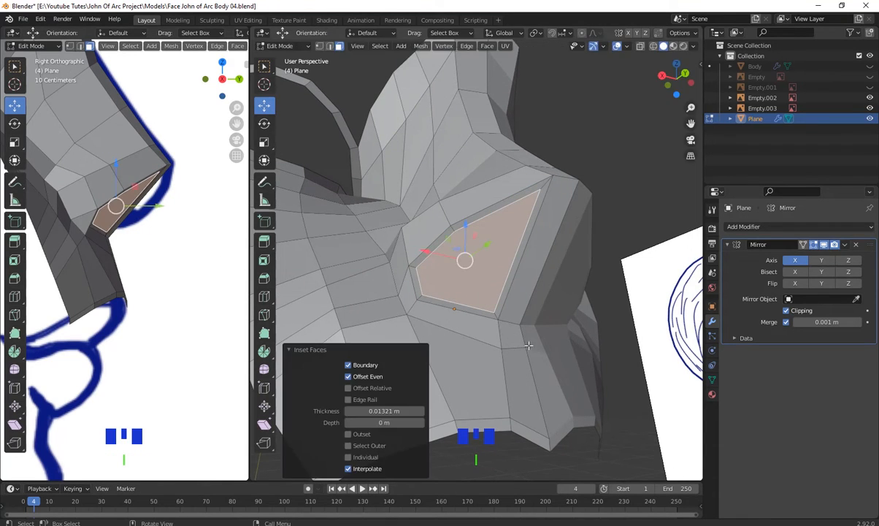
- Dissolve the long edge between the nostril inset border and the narrow strip along the nose's centre line
{"action": "middle_click_drag", "start_coordinate": [471, 314], "coordinate": [477, 260]}
{"action": "scroll", "coordinate": [477, 260], "scroll_direction": "up", "scroll_amount": 2}
{"action": "middle_click_drag", "start_coordinate": [534, 303], "coordinate": [518, 284]}
{"action": "scroll", "coordinate": [504, 333], "scroll_direction": "up", "scroll_amount": 2}
{"action": "left_click", "coordinate": [535, 288]}
{"action": "scroll", "coordinate": [568, 313], "scroll_direction": "down", "scroll_amount": 2}
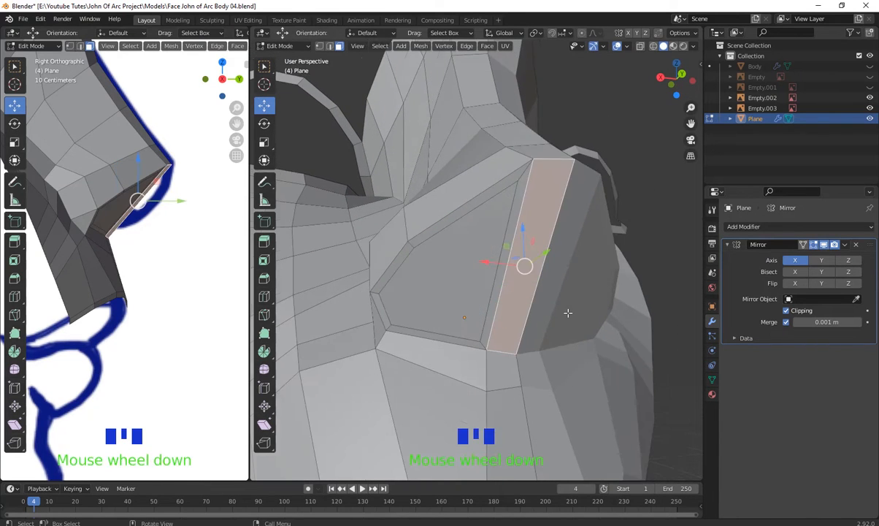
{"action": "middle_click_drag", "start_coordinate": [569, 312], "coordinate": [549, 331]}
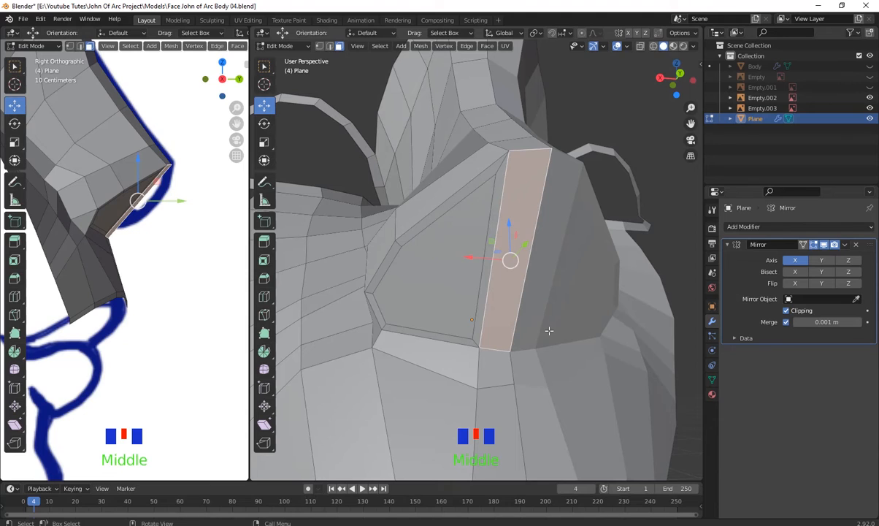
{"action": "key", "text": "2"}
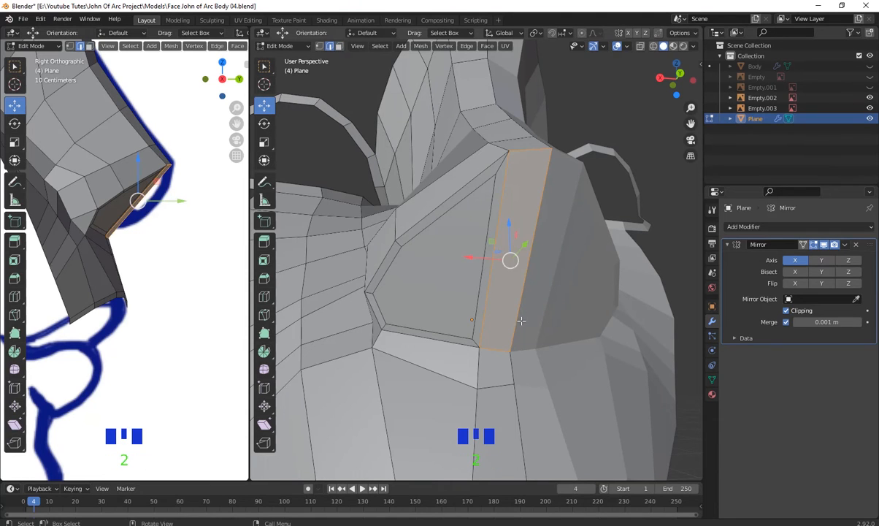
{"action": "left_click", "coordinate": [488, 298]}
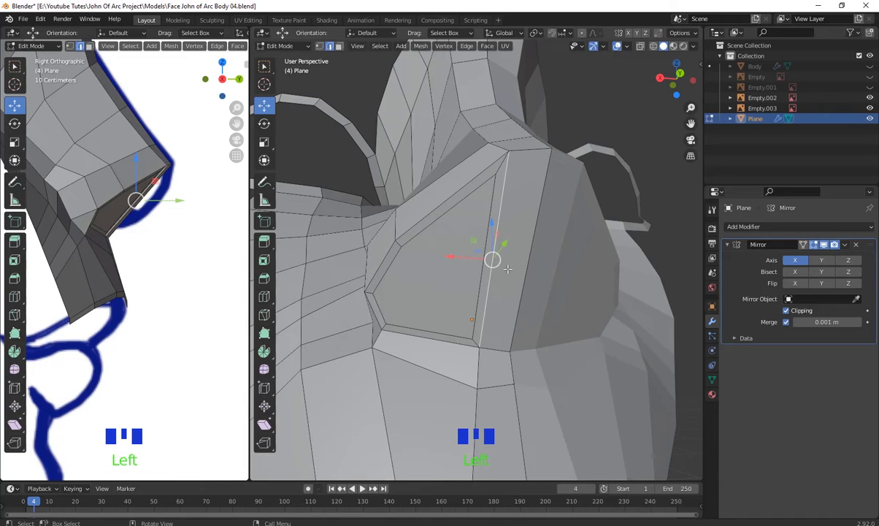
{"action": "key", "text": "x"}
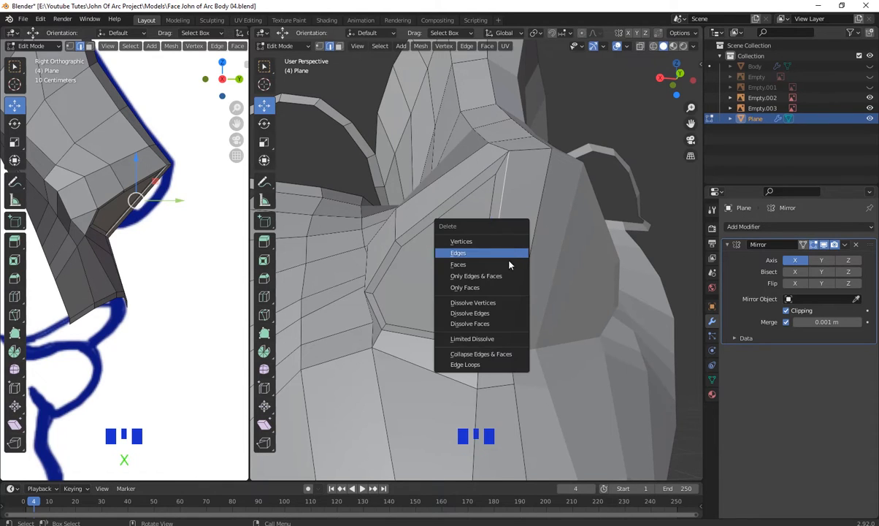
{"action": "left_click", "coordinate": [503, 313]}
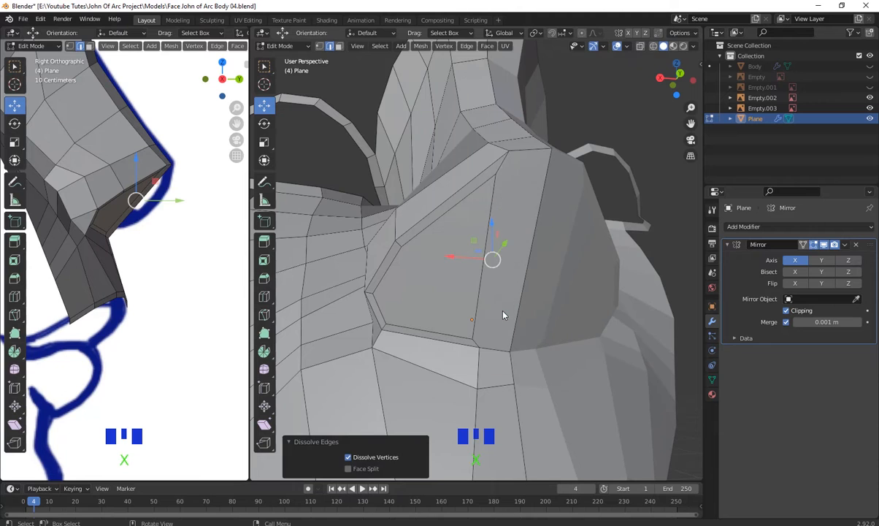
- Move the inner long edge of the nostril inset about -0.021 m in X toward the centre line
{"action": "middle_click_drag", "start_coordinate": [510, 260], "coordinate": [500, 209]}
{"action": "left_click", "coordinate": [507, 307]}
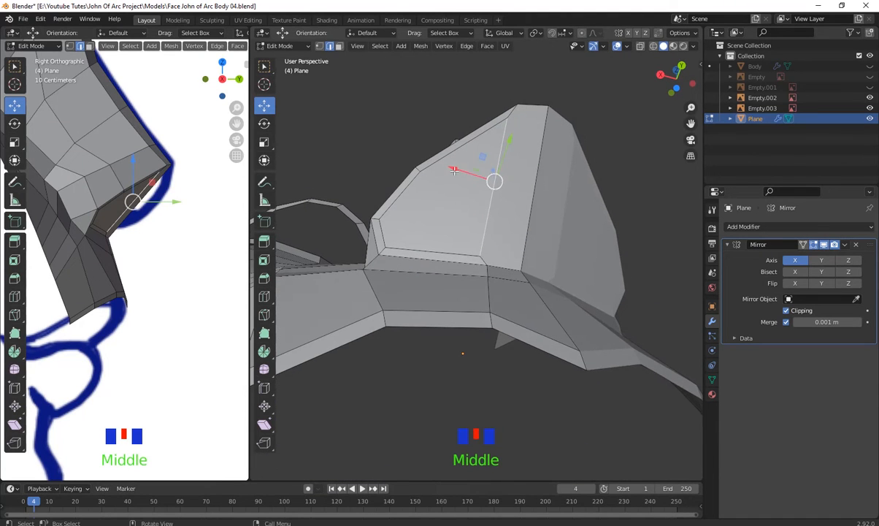
{"action": "left_click_drag", "start_coordinate": [455, 170], "coordinate": [468, 173]}
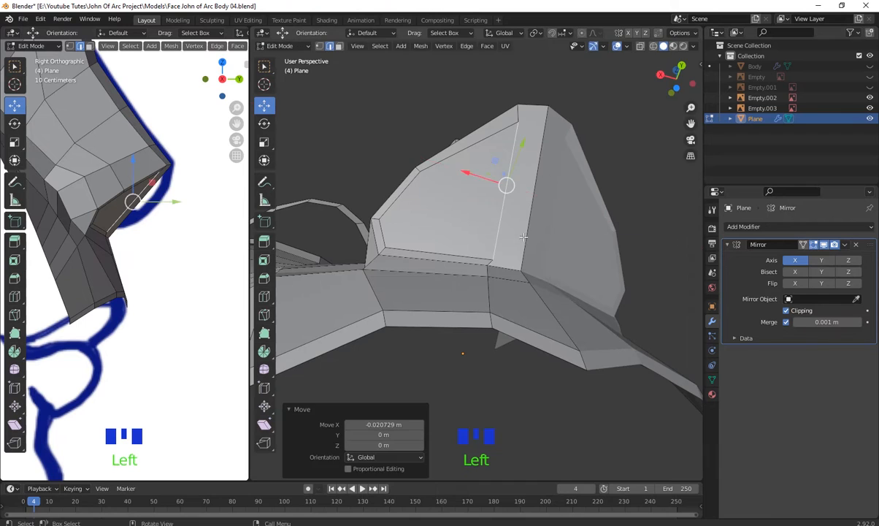
- Knife two short cuts from the front and rear ends of the nostril's inner edge to the nose's centre line
{"action": "middle_click_drag", "start_coordinate": [524, 236], "coordinate": [523, 198]}
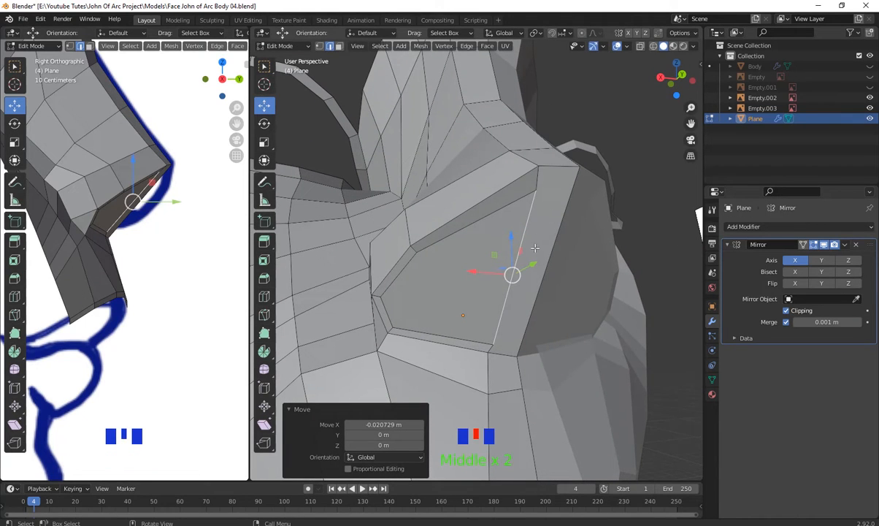
{"action": "middle_click_drag", "start_coordinate": [529, 367], "coordinate": [486, 302]}
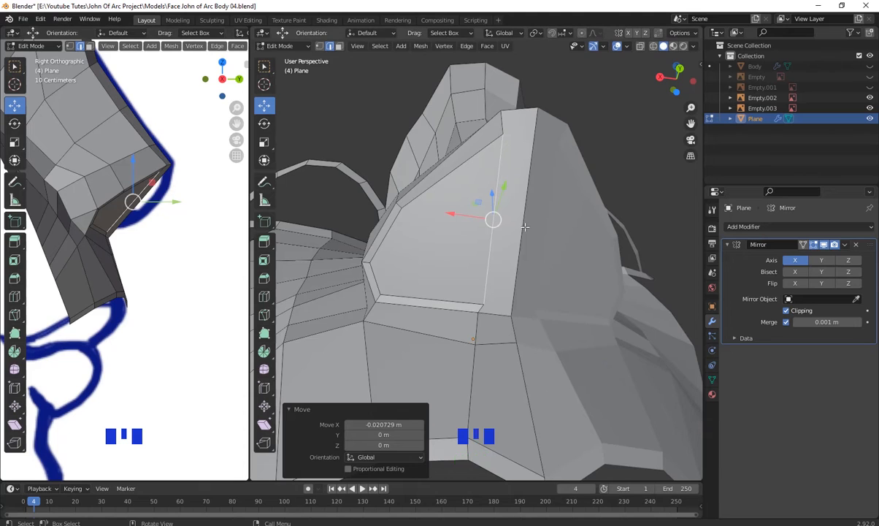
{"action": "middle_click_drag", "start_coordinate": [511, 248], "coordinate": [545, 254]}
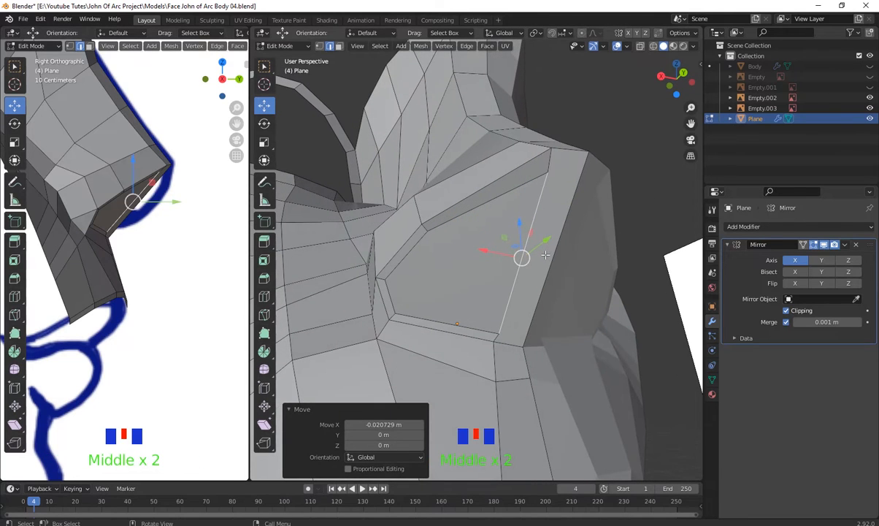
{"action": "key", "text": "k"}
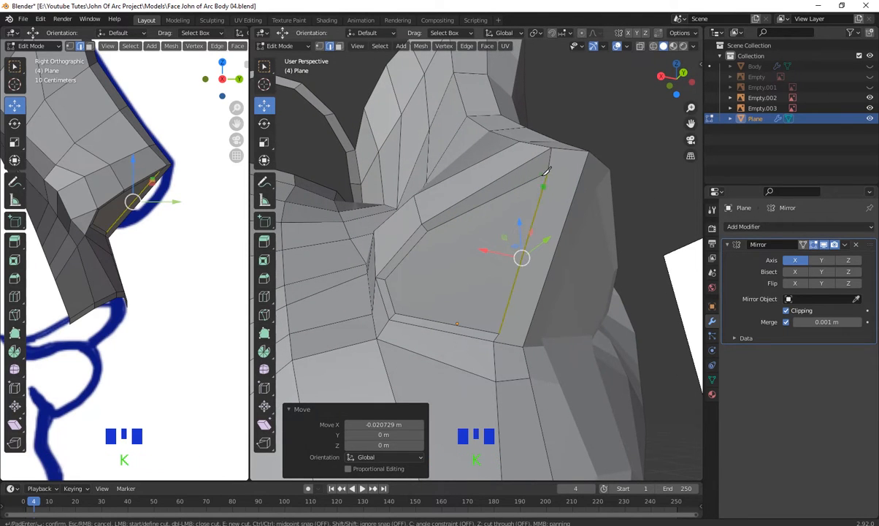
{"action": "left_click", "coordinate": [572, 177]}
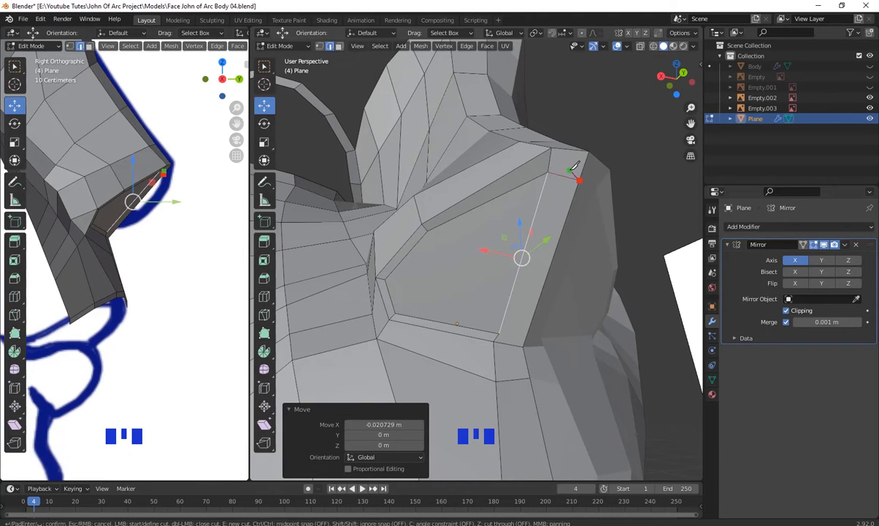
{"action": "key", "text": "Return"}
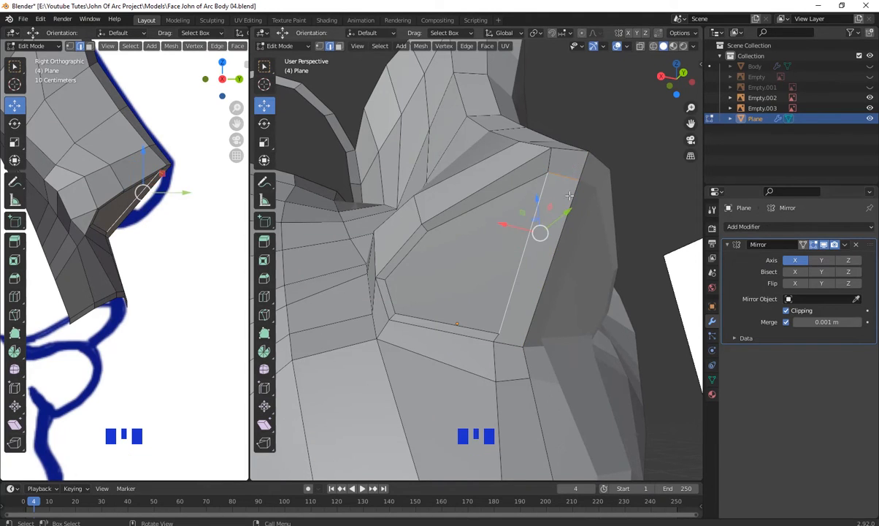
{"action": "key", "text": "k"}
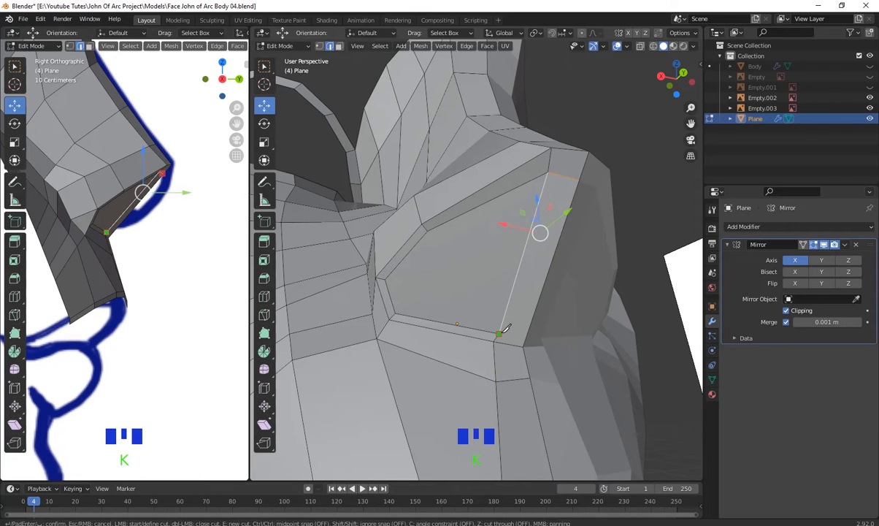
{"action": "left_click", "coordinate": [513, 330]}
{"action": "key", "text": "Return"}
- Add one centred loop cut across the narrow strip along the nose's centre line, between its two end cuts
{"action": "middle_click_drag", "start_coordinate": [549, 319], "coordinate": [516, 345]}
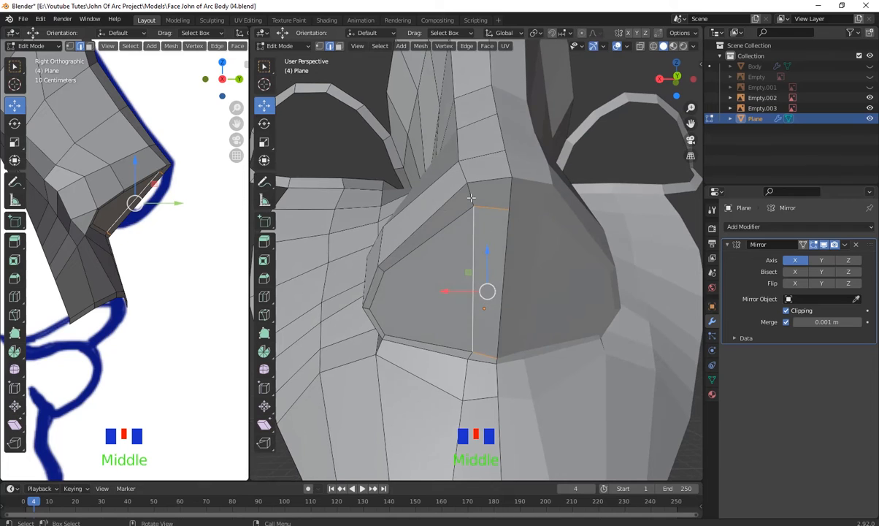
{"action": "middle_click_drag", "start_coordinate": [399, 340], "coordinate": [427, 325]}
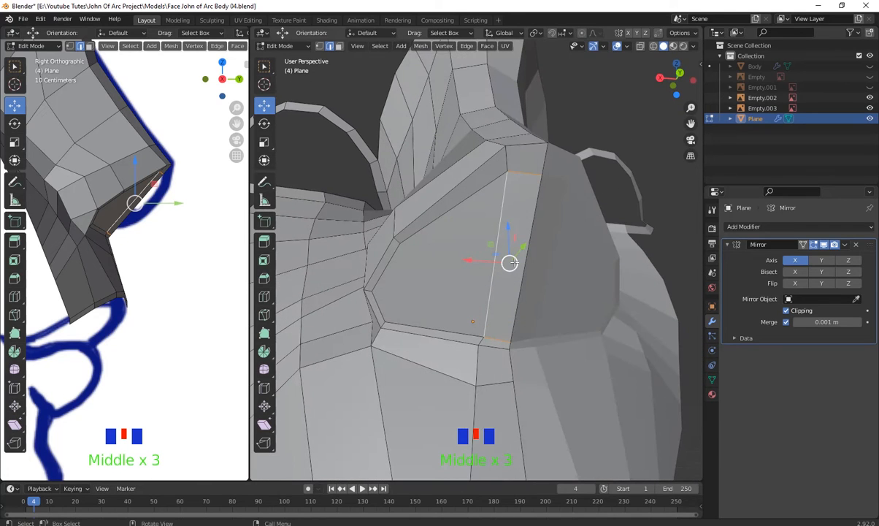
{"action": "key", "text": "ctrl+r"}
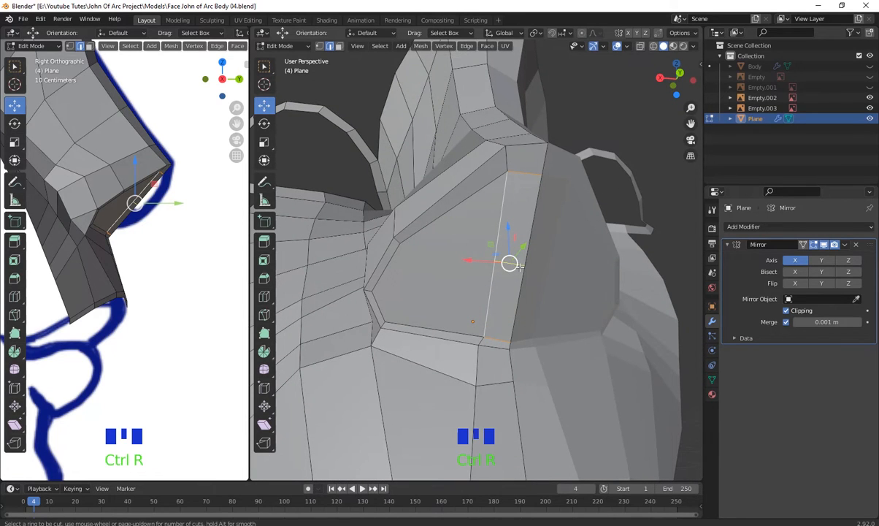
{"action": "left_click", "coordinate": [510, 263]}
{"action": "right_click", "coordinate": [520, 267]}
- Move the nostril inset's outer side vertex about -0.056 m in X and its two outer rear corner vertices about -0.046 m in X
{"action": "middle_click_drag", "start_coordinate": [471, 227], "coordinate": [477, 134]}
{"action": "middle_click_drag", "start_coordinate": [423, 243], "coordinate": [461, 274]}
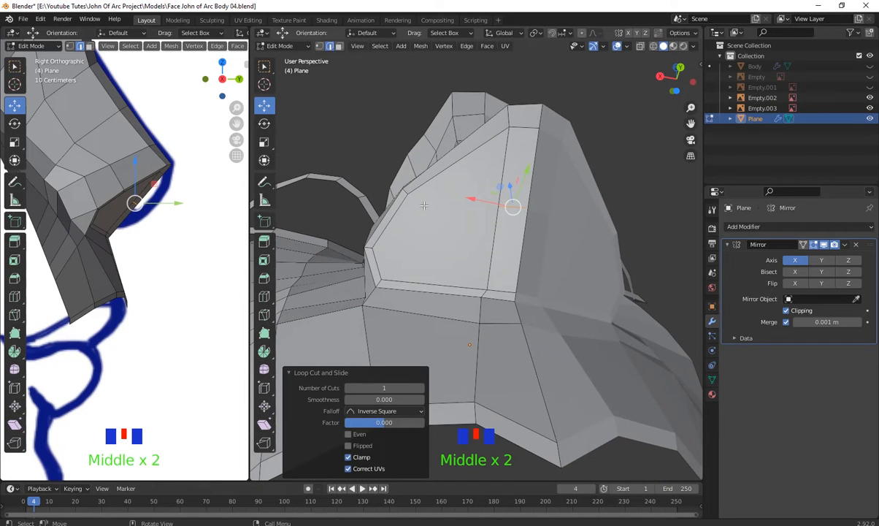
{"action": "key", "text": "1"}
{"action": "left_click", "coordinate": [406, 189]}
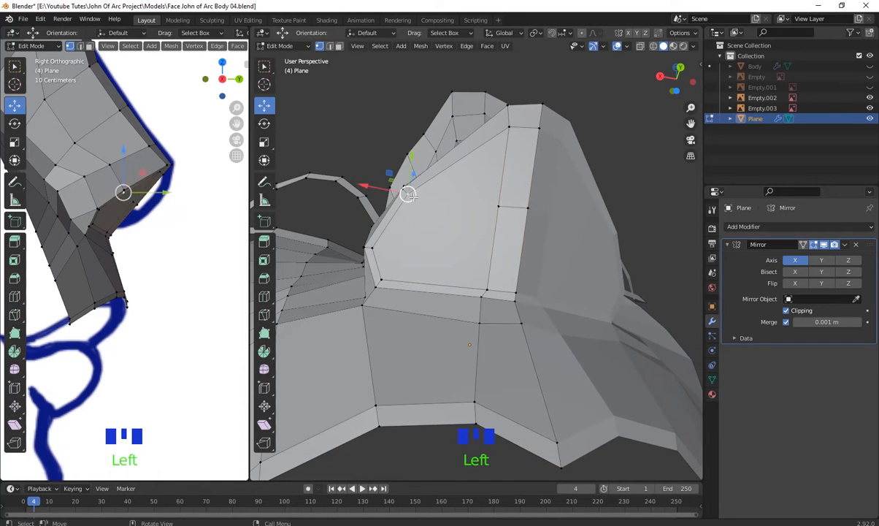
{"action": "left_click_drag", "start_coordinate": [406, 189], "coordinate": [443, 191]}
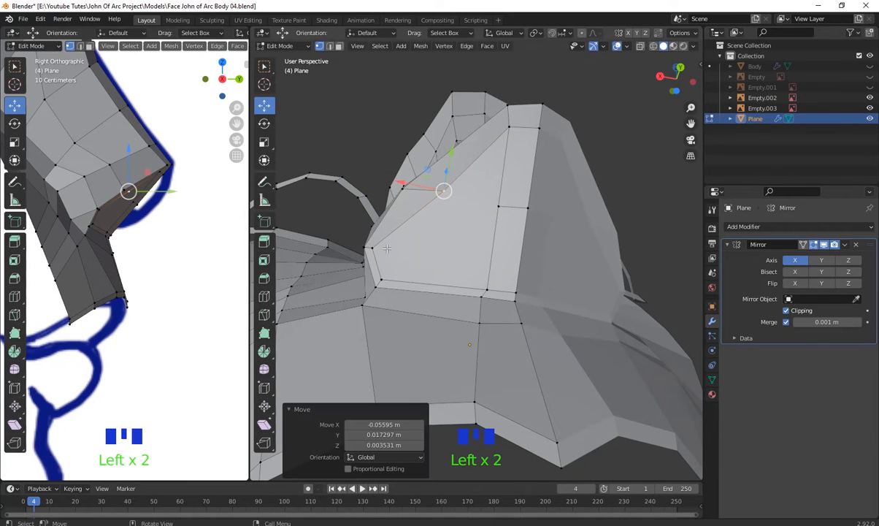
{"action": "left_click", "coordinate": [365, 247]}
{"action": "left_click", "coordinate": [375, 279], "text": "shift"}
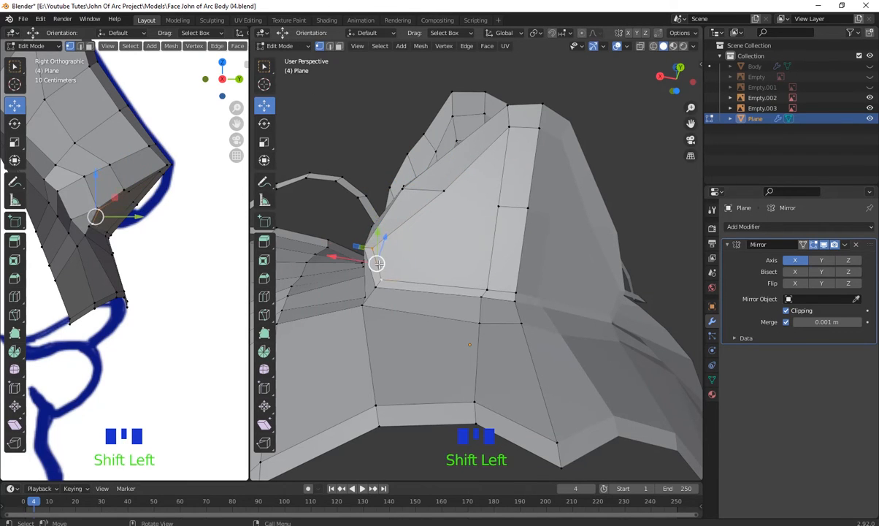
{"action": "left_click_drag", "start_coordinate": [376, 260], "coordinate": [413, 254]}
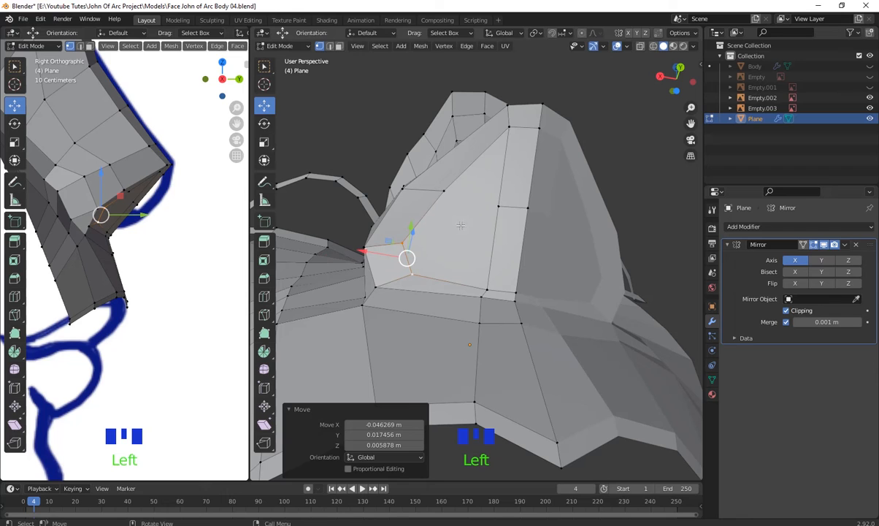
- Move the middle vertex on the nostril's inner edge about -0.014 m in X and -0.010 m in Z
{"action": "left_click", "coordinate": [506, 129]}
{"action": "middle_click_drag", "start_coordinate": [487, 262], "coordinate": [500, 288]}
{"action": "left_click", "coordinate": [504, 234]}
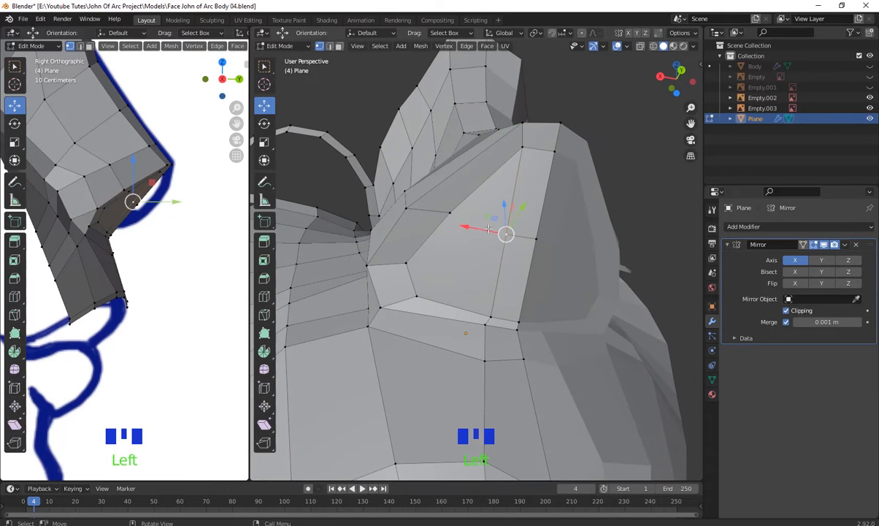
{"action": "left_click_drag", "start_coordinate": [488, 229], "coordinate": [495, 230]}
{"action": "middle_click_drag", "start_coordinate": [495, 230], "coordinate": [509, 311]}
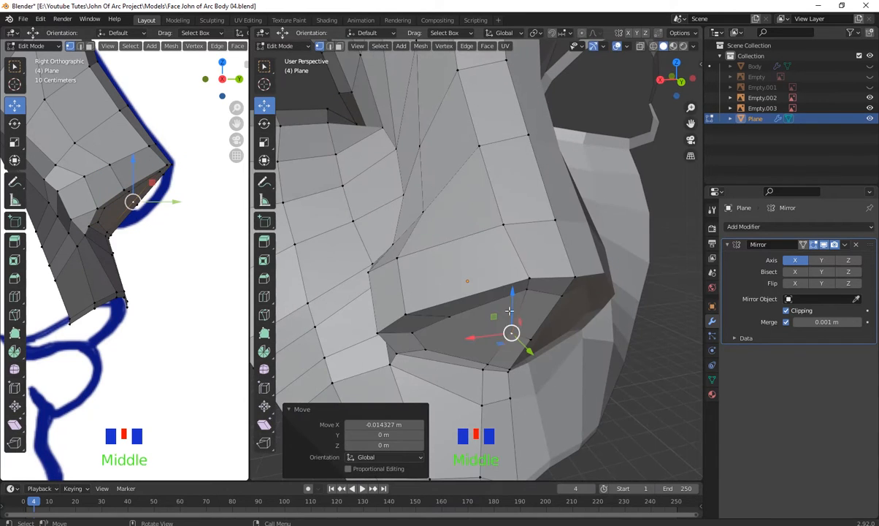
{"action": "left_click_drag", "start_coordinate": [509, 311], "coordinate": [508, 319]}
{"action": "middle_click_drag", "start_coordinate": [509, 319], "coordinate": [523, 216]}
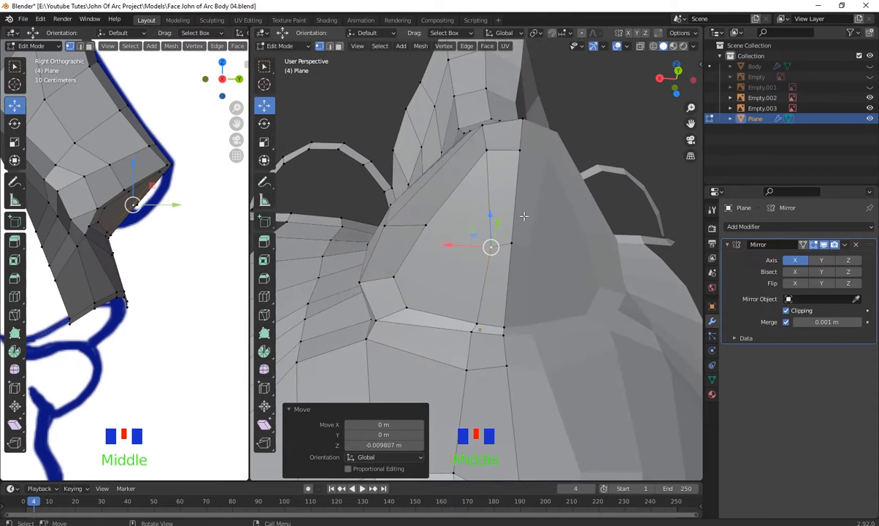
- Move the front vertex pair of the central strip about -0.019 m in Y and -0.027 m in Z
{"action": "left_click", "coordinate": [487, 153]}
{"action": "left_click", "coordinate": [519, 150], "text": "shift"}
{"action": "middle_click_drag", "start_coordinate": [536, 275], "coordinate": [538, 270]}
{"action": "key", "text": "g"}
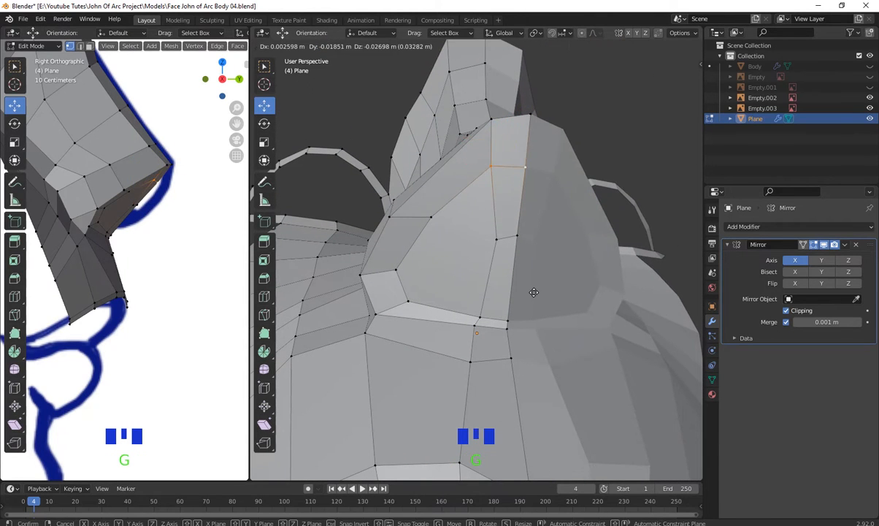
{"action": "left_click", "coordinate": [534, 292]}
- Move the rear vertex pair of the central strip about 0.018 m in Y and 0.022 m in Z
{"action": "left_click", "coordinate": [507, 319]}
{"action": "left_click", "coordinate": [476, 325], "text": "shift"}
{"action": "mouse_move", "coordinate": [503, 320]}
{"action": "middle_mouse_down"}
{"action": "mouse_move", "coordinate": [518, 322]}
{"action": "mouse_move", "coordinate": [521, 311]}
{"action": "mouse_move", "coordinate": [515, 330]}
{"action": "middle_mouse_up"}
{"action": "key", "text": "g"}
{"action": "left_click", "coordinate": [523, 301]}
- Fit the central strip's middle and front vertex pairs to the drawn nose profile, moving the front pair about 0.038 m in Y and -0.020 m in Z
{"action": "scroll", "coordinate": [524, 316], "scroll_direction": "down", "scroll_amount": 2}
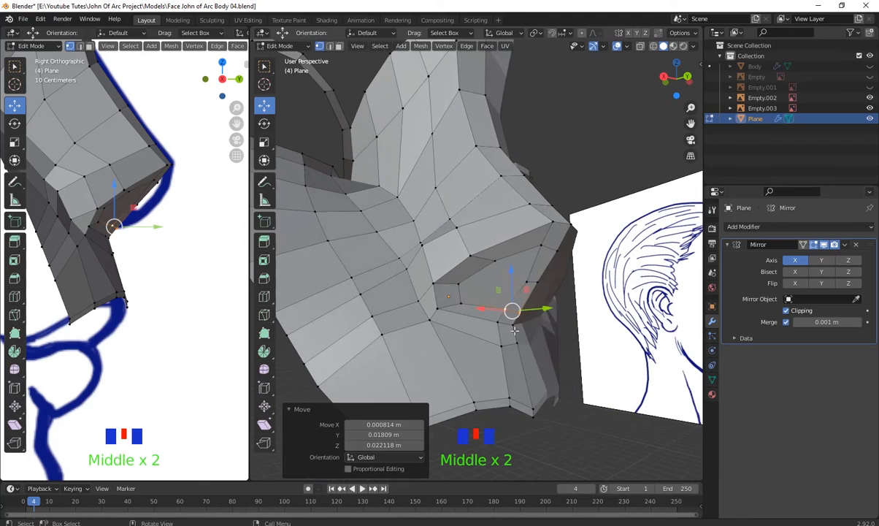
{"action": "scroll", "coordinate": [166, 222], "scroll_direction": "up", "scroll_amount": 2}
{"action": "mouse_move", "coordinate": [167, 222]}
{"action": "middle_mouse_down", "text": "shift"}
{"action": "mouse_move", "coordinate": [157, 219]}
{"action": "mouse_move", "coordinate": [168, 212]}
{"action": "middle_mouse_up", "text": "shift"}
{"action": "left_click_drag", "start_coordinate": [167, 212], "coordinate": [122, 199]}
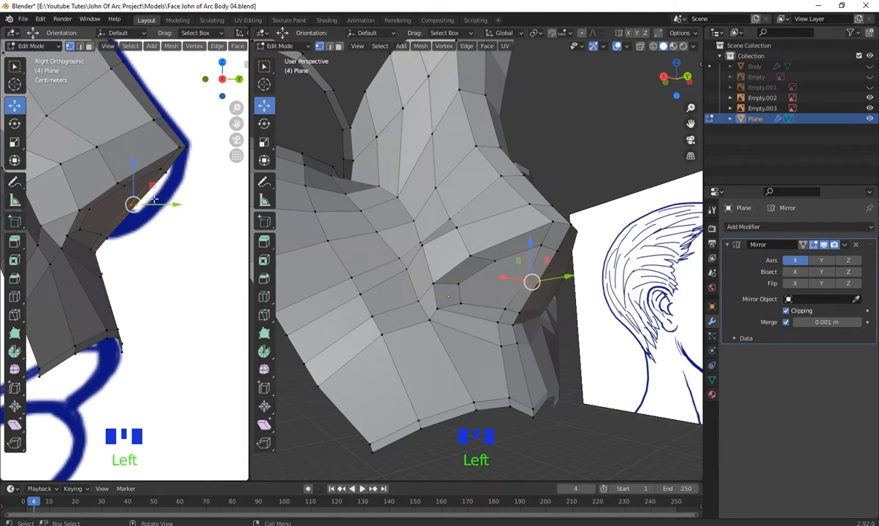
{"action": "middle_click_drag", "start_coordinate": [172, 247], "coordinate": [185, 260], "text": "shift"}
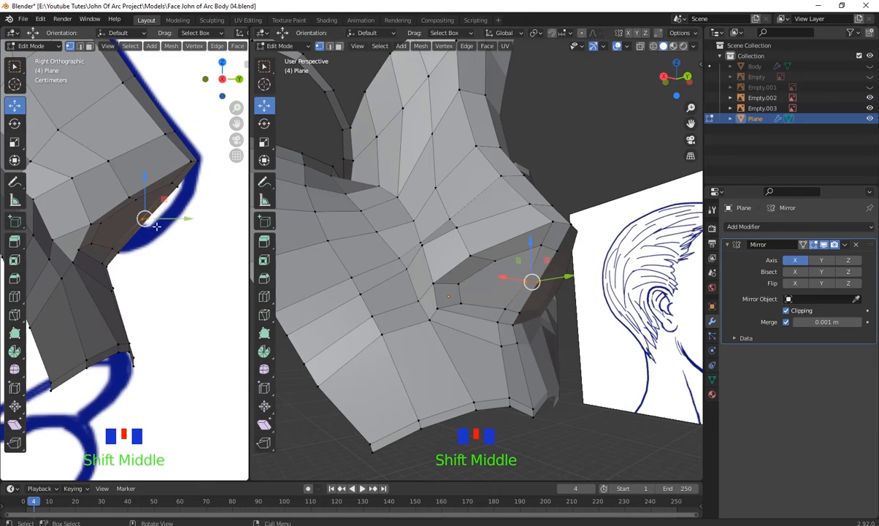
{"action": "left_click_drag", "start_coordinate": [144, 218], "coordinate": [216, 175]}
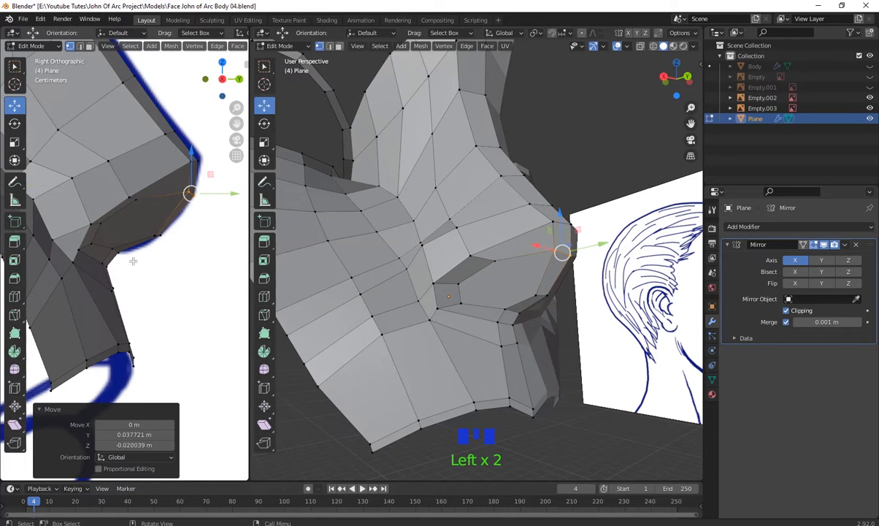
- Fit the rear under-nose vertices to the profile drawing and move the upper-lip pair below them about -0.013 m in Y and -0.009 m in Z
{"action": "left_click_drag", "start_coordinate": [131, 269], "coordinate": [102, 241]}
{"action": "left_click", "coordinate": [155, 235]}
{"action": "left_click_drag", "start_coordinate": [156, 235], "coordinate": [123, 272]}
{"action": "left_click", "coordinate": [112, 289]}
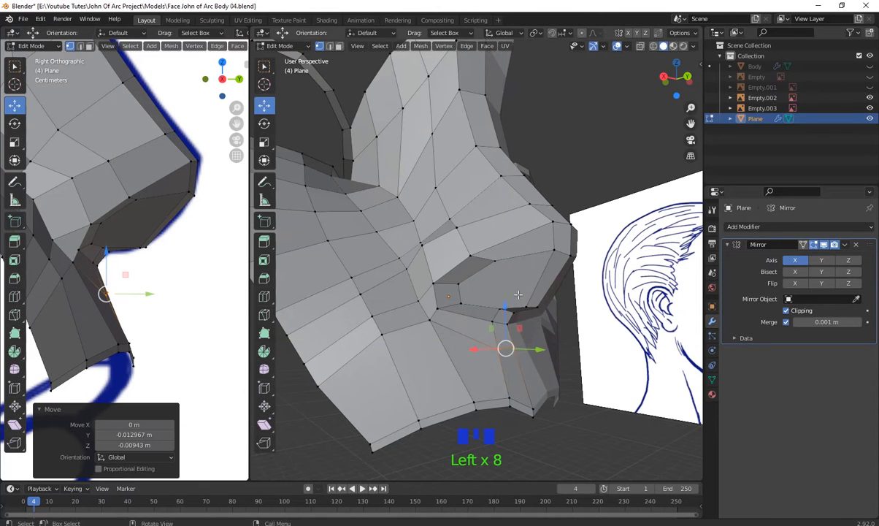
- Adjust the position of the two vertices at the rear of the nostril's underside
{"action": "scroll", "coordinate": [511, 372], "scroll_direction": "down", "scroll_amount": 3}
{"action": "middle_click_drag", "start_coordinate": [514, 384], "coordinate": [551, 371]}
{"action": "scroll", "coordinate": [511, 363], "scroll_direction": "up", "scroll_amount": 3}
{"action": "scroll", "coordinate": [475, 345], "scroll_direction": "up", "scroll_amount": 2}
{"action": "left_click", "coordinate": [508, 309]}
{"action": "left_click", "coordinate": [520, 305], "text": "shift"}
{"action": "left_click_drag", "start_coordinate": [544, 289], "coordinate": [546, 295]}
- Adjust the nostril's outer rim vertex and move the adjacent inset vertex about 0.004 m in X, -0.008 m in Y and -0.006 m in Z
{"action": "left_click", "coordinate": [562, 279]}
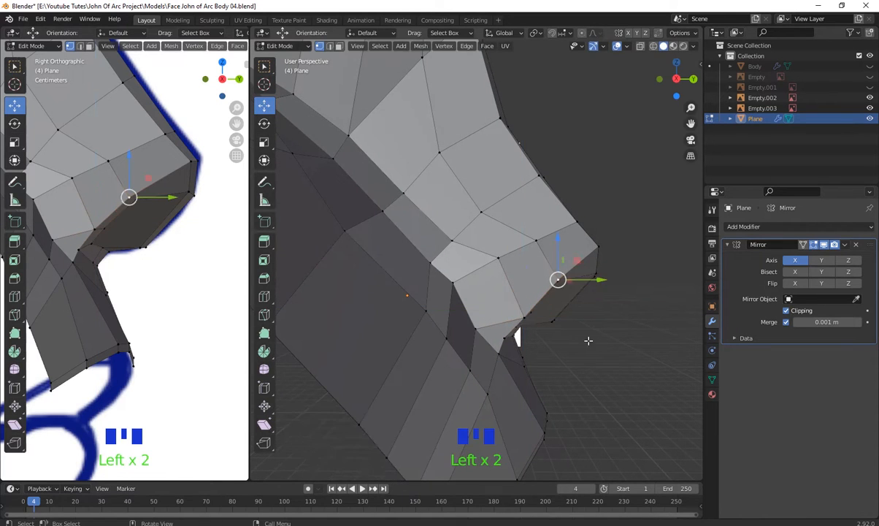
{"action": "middle_click_drag", "start_coordinate": [587, 340], "coordinate": [584, 347]}
{"action": "left_click_drag", "start_coordinate": [581, 278], "coordinate": [614, 354]}
{"action": "middle_click_drag", "start_coordinate": [614, 354], "coordinate": [461, 257]}
{"action": "scroll", "coordinate": [474, 344], "scroll_direction": "up", "scroll_amount": 2}
{"action": "left_click", "coordinate": [404, 249]}
{"action": "mouse_move", "coordinate": [460, 171]}
{"action": "left_mouse_down"}
{"action": "mouse_move", "coordinate": [473, 176]}
{"action": "mouse_move", "coordinate": [452, 175]}
{"action": "left_mouse_up"}
- Knife a cut from the nostril inset's outer side vertex up across the nose wing to the vertex on the side of the nose
{"action": "middle_click_drag", "start_coordinate": [453, 175], "coordinate": [538, 321]}
{"action": "scroll", "coordinate": [532, 286], "scroll_direction": "up", "scroll_amount": 2}
{"action": "scroll", "coordinate": [532, 287], "scroll_direction": "down", "scroll_amount": 1}
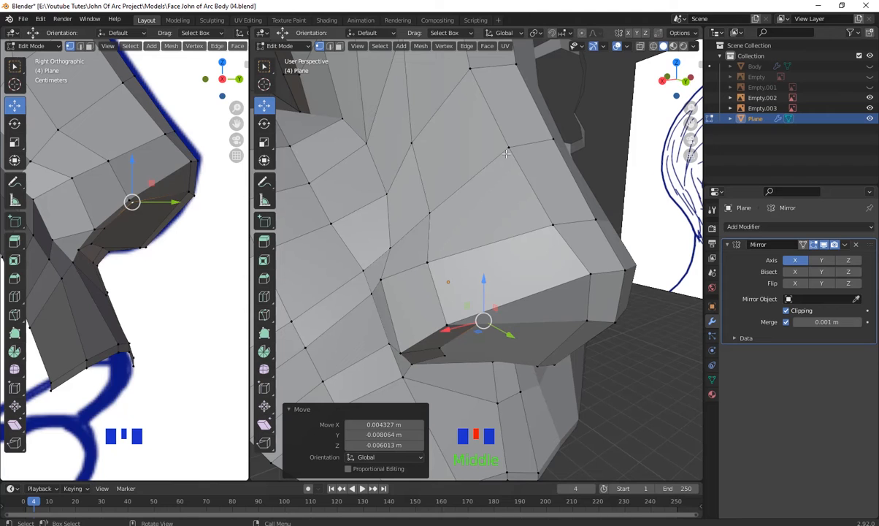
{"action": "scroll", "coordinate": [508, 176], "scroll_direction": "down", "scroll_amount": 1}
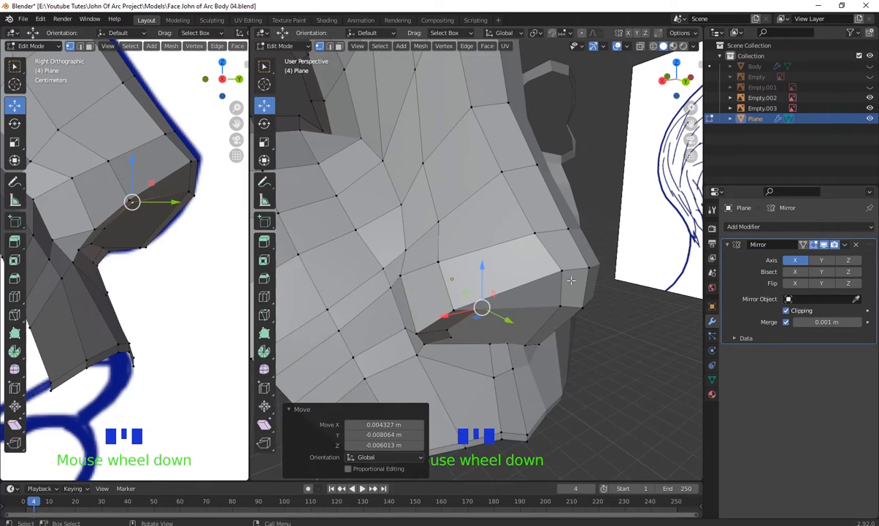
{"action": "middle_click_drag", "start_coordinate": [508, 175], "coordinate": [558, 354]}
{"action": "scroll", "coordinate": [574, 322], "scroll_direction": "down", "scroll_amount": 2}
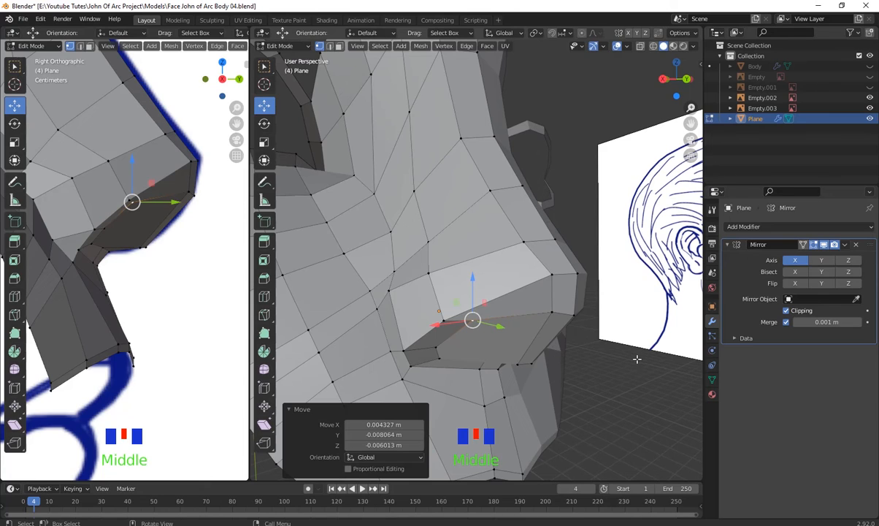
{"action": "key", "text": "k"}
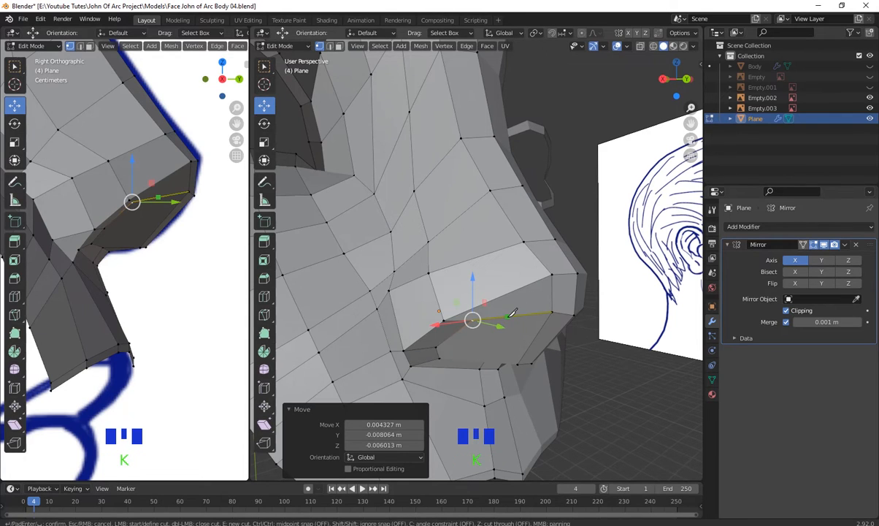
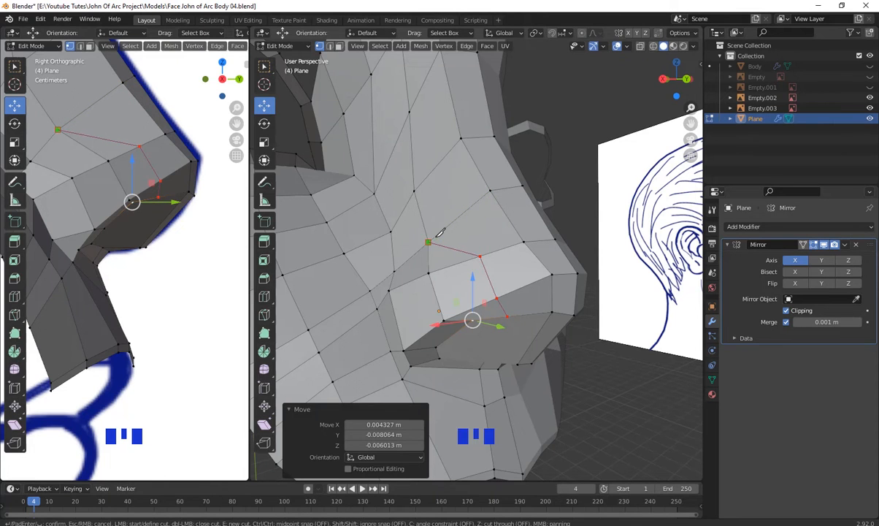
{"action": "key", "text": "Return"}
- Knife a second cut from the middle of the new upper edge across the nose side to the nose bridge
{"action": "middle_click_drag", "start_coordinate": [571, 307], "coordinate": [473, 278]}
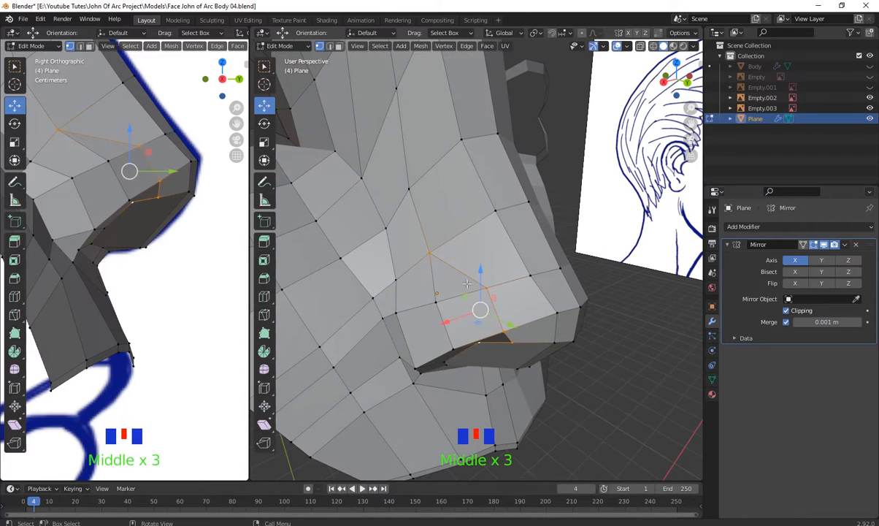
{"action": "key", "text": "k"}
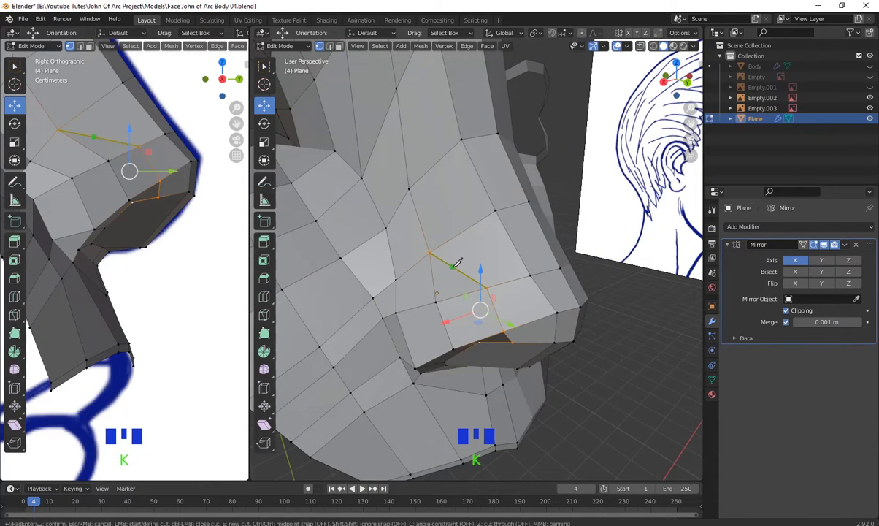
{"action": "left_click", "coordinate": [453, 266]}
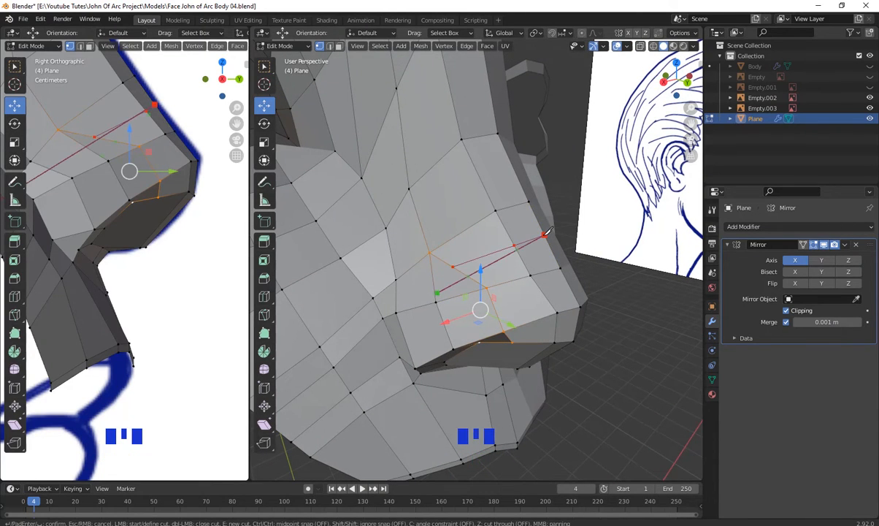
{"action": "left_click", "coordinate": [546, 232]}
{"action": "key", "text": "Return"}
- Reposition the vertex on the side of the nose where the first knife cut ends
{"action": "middle_click_drag", "start_coordinate": [490, 242], "coordinate": [489, 264]}
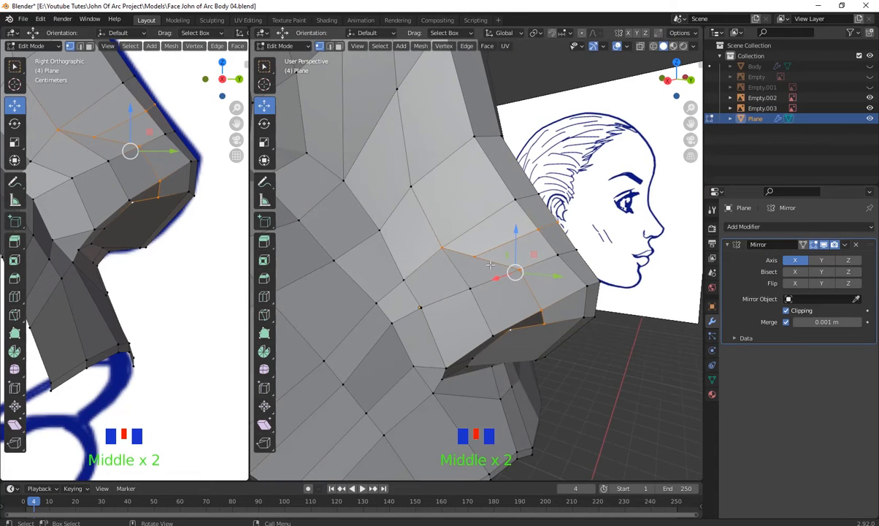
{"action": "left_click", "coordinate": [441, 250]}
{"action": "middle_click_drag", "start_coordinate": [441, 250], "coordinate": [447, 235]}
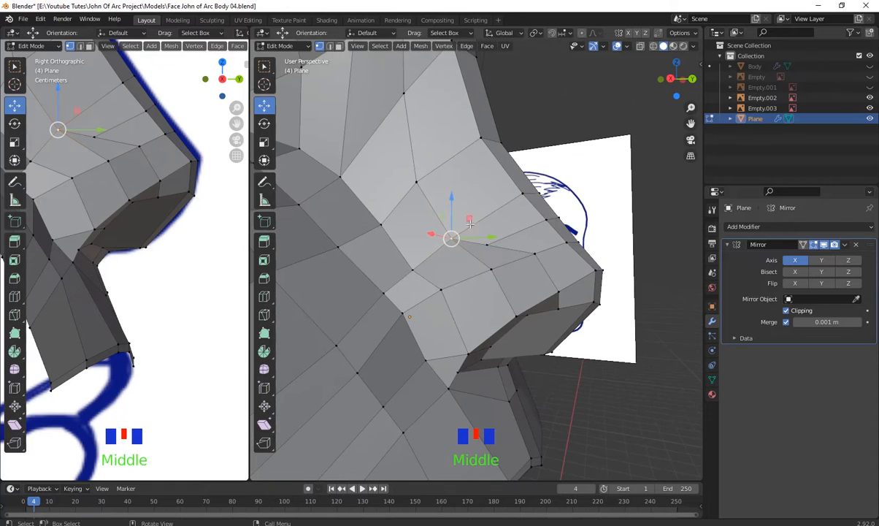
{"action": "left_click_drag", "start_coordinate": [457, 226], "coordinate": [485, 243]}
{"action": "left_click", "coordinate": [484, 243]}
- Adjust the vertices around the rear base of the nose wing where it meets the cheek
{"action": "middle_click_drag", "start_coordinate": [485, 243], "coordinate": [351, 274]}
{"action": "left_click", "coordinate": [374, 286]}
{"action": "left_click_drag", "start_coordinate": [333, 296], "coordinate": [365, 290]}
{"action": "scroll", "coordinate": [387, 299], "scroll_direction": "down", "scroll_amount": 2}
{"action": "middle_click_drag", "start_coordinate": [459, 346], "coordinate": [509, 337]}
{"action": "left_click", "coordinate": [439, 322]}
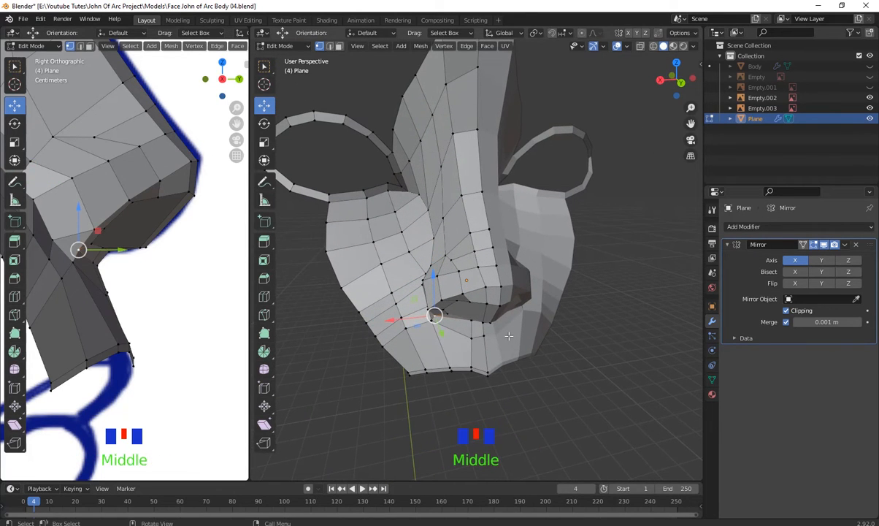
- Leave Edit Mode and apply Shade Smooth to the face mesh
{"action": "key", "text": "Tab"}
{"action": "middle_click_drag", "start_coordinate": [539, 340], "coordinate": [516, 320]}
{"action": "left_click", "coordinate": [516, 320]}
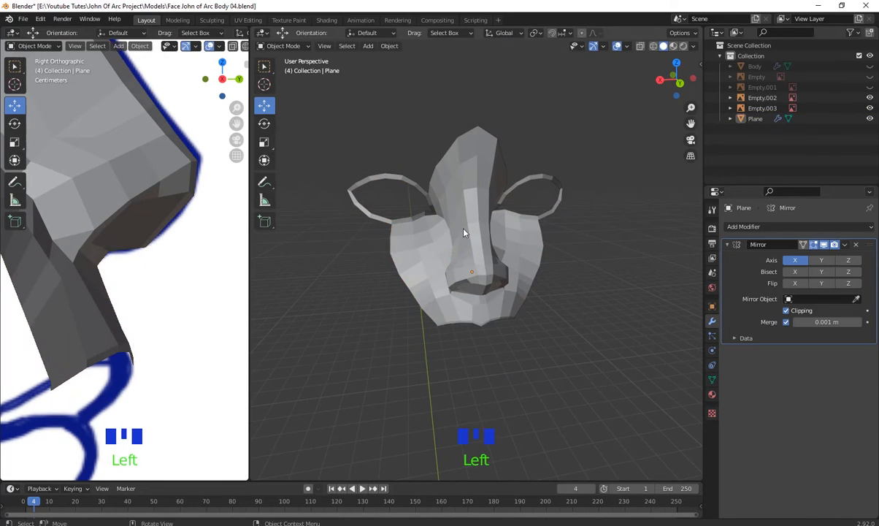
{"action": "right_click", "coordinate": [467, 232]}
{"action": "key", "text": "Escape"}
{"action": "left_click", "coordinate": [467, 231]}
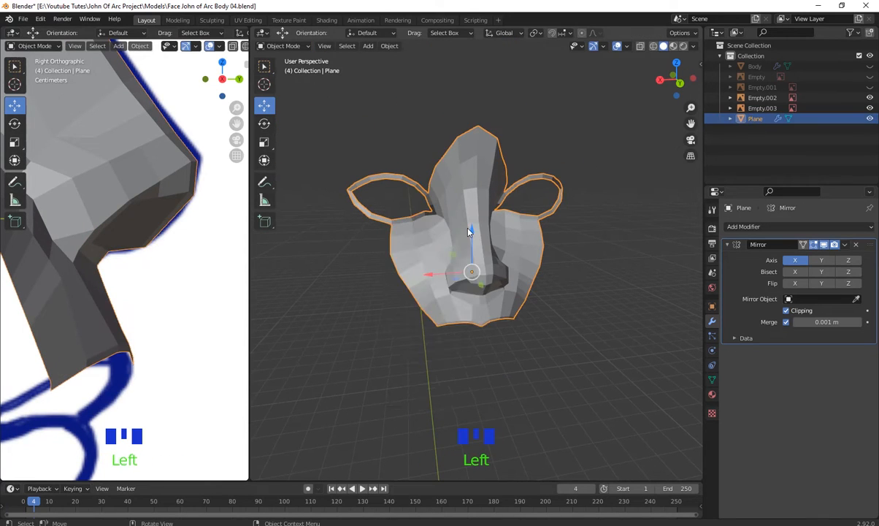
{"action": "right_click", "coordinate": [469, 233]}
{"action": "left_click", "coordinate": [468, 228]}
- Return to Edit Mode and extrude the large face on the nostril's underside up into the nose
{"action": "middle_click_drag", "start_coordinate": [468, 239], "coordinate": [479, 362]}
{"action": "left_click", "coordinate": [543, 314]}
{"action": "scroll", "coordinate": [478, 361], "scroll_direction": "up", "scroll_amount": 4}
{"action": "mouse_move", "coordinate": [498, 330]}
{"action": "middle_mouse_down"}
{"action": "mouse_move", "coordinate": [477, 270]}
{"action": "mouse_move", "coordinate": [486, 349]}
{"action": "mouse_move", "coordinate": [514, 389]}
{"action": "mouse_move", "coordinate": [506, 373]}
{"action": "mouse_move", "coordinate": [505, 392]}
{"action": "mouse_move", "coordinate": [478, 350]}
{"action": "mouse_move", "coordinate": [571, 320]}
{"action": "mouse_move", "coordinate": [527, 344]}
{"action": "mouse_move", "coordinate": [457, 308]}
{"action": "mouse_move", "coordinate": [494, 306]}
{"action": "mouse_move", "coordinate": [484, 318]}
{"action": "mouse_move", "coordinate": [501, 327]}
{"action": "middle_mouse_up"}
{"action": "scroll", "coordinate": [469, 345], "scroll_direction": "down", "scroll_amount": 2}
{"action": "scroll", "coordinate": [477, 306], "scroll_direction": "up", "scroll_amount": 3}
{"action": "left_click", "coordinate": [493, 306]}
{"action": "key", "text": "Tab"}
{"action": "scroll", "coordinate": [499, 308], "scroll_direction": "up", "scroll_amount": 1}
{"action": "key", "text": "3"}
{"action": "left_click", "coordinate": [449, 281]}
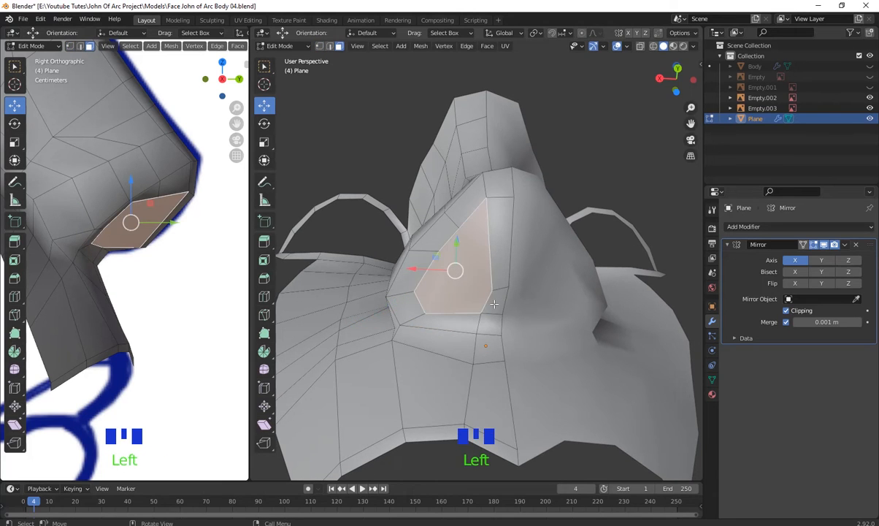
{"action": "middle_click_drag", "start_coordinate": [449, 281], "coordinate": [442, 250]}
{"action": "key", "text": "e"}
{"action": "left_click", "coordinate": [577, 367]}
- Move the extruded nostril face about 0.044 m in X and scale it to about 0.416
{"action": "left_click_drag", "start_coordinate": [450, 260], "coordinate": [436, 260]}
{"action": "key", "text": "s"}
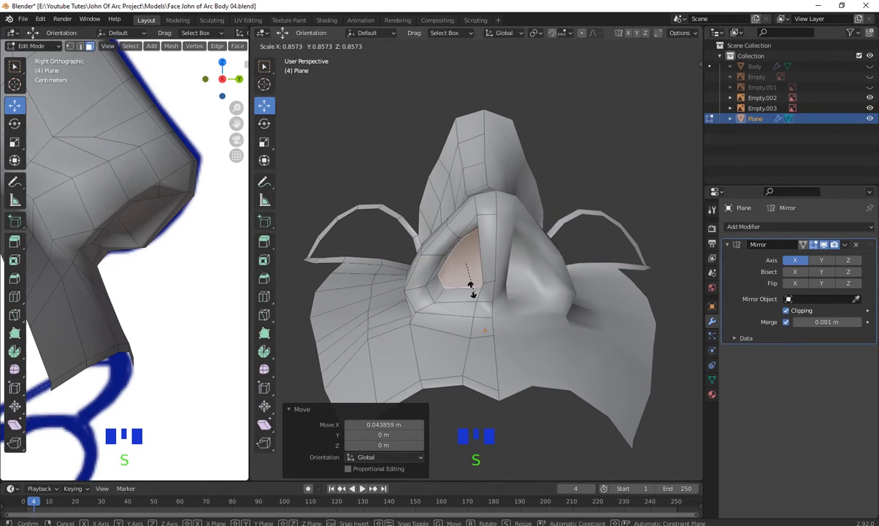
{"action": "left_click", "coordinate": [463, 276]}
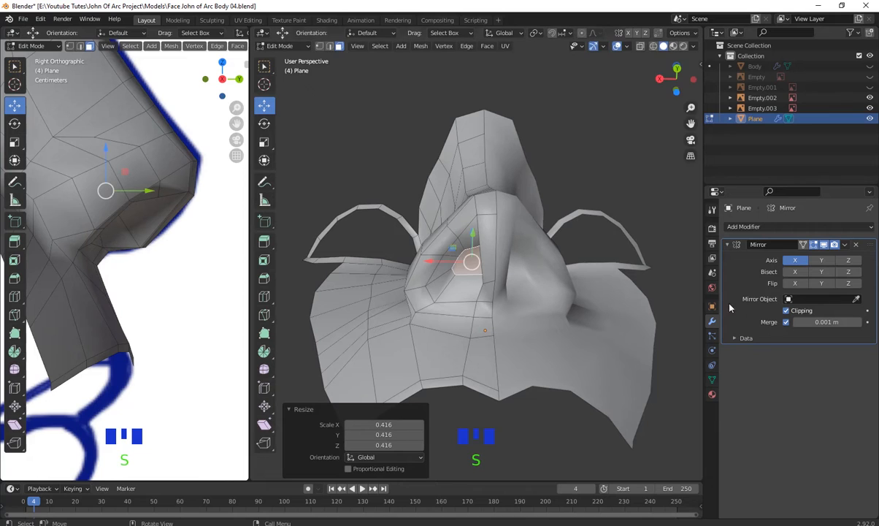
- Turn off Clipping in the face mesh's Mirror modifier
{"action": "left_click", "coordinate": [786, 311]}
{"action": "middle_click_drag", "start_coordinate": [555, 292], "coordinate": [508, 292]}
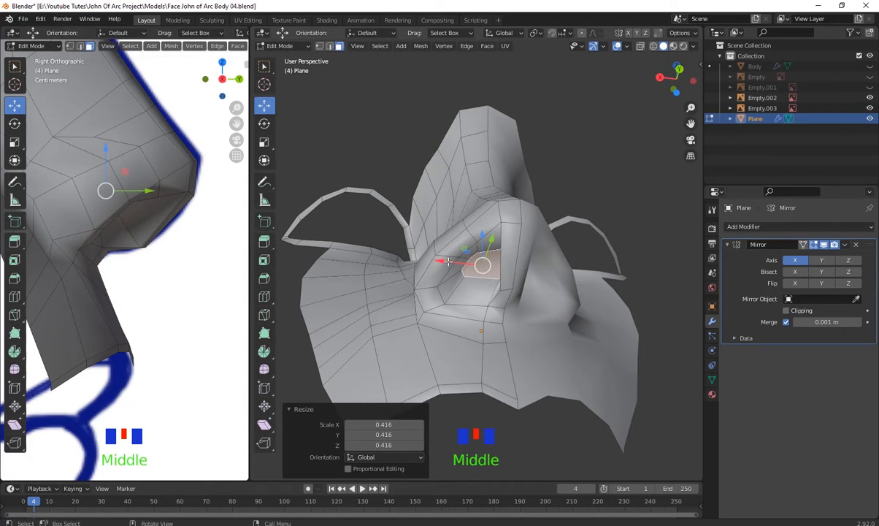
- Move the extruded nostril face about 0.036 m in X and -0.040 m in Y
{"action": "left_click_drag", "start_coordinate": [447, 261], "coordinate": [433, 259]}
{"action": "middle_click_drag", "start_coordinate": [433, 259], "coordinate": [475, 226]}
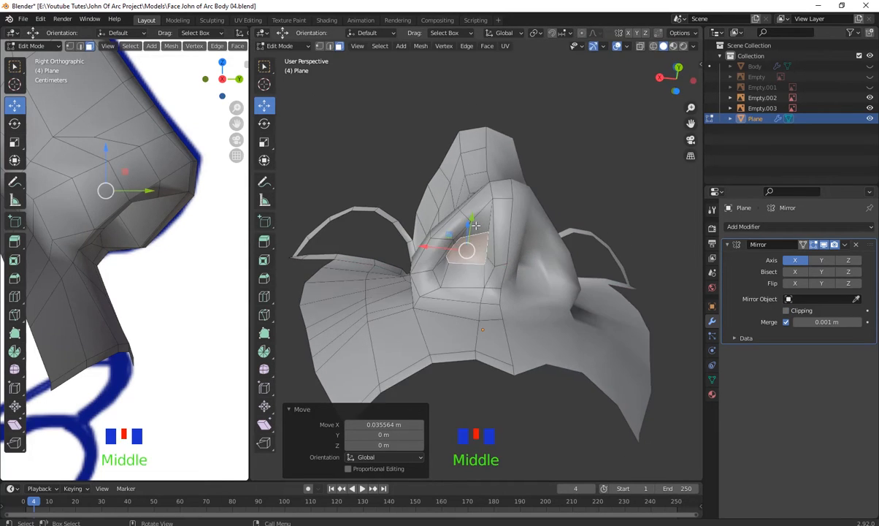
{"action": "left_click_drag", "start_coordinate": [474, 217], "coordinate": [471, 227]}
- Move the nostril face farther back and up into the nose, then adjust it about -0.006 m in Z and 0.019 m in X
{"action": "mouse_move", "coordinate": [470, 226]}
{"action": "middle_mouse_down"}
{"action": "mouse_move", "coordinate": [523, 340]}
{"action": "mouse_move", "coordinate": [523, 299]}
{"action": "middle_mouse_up"}
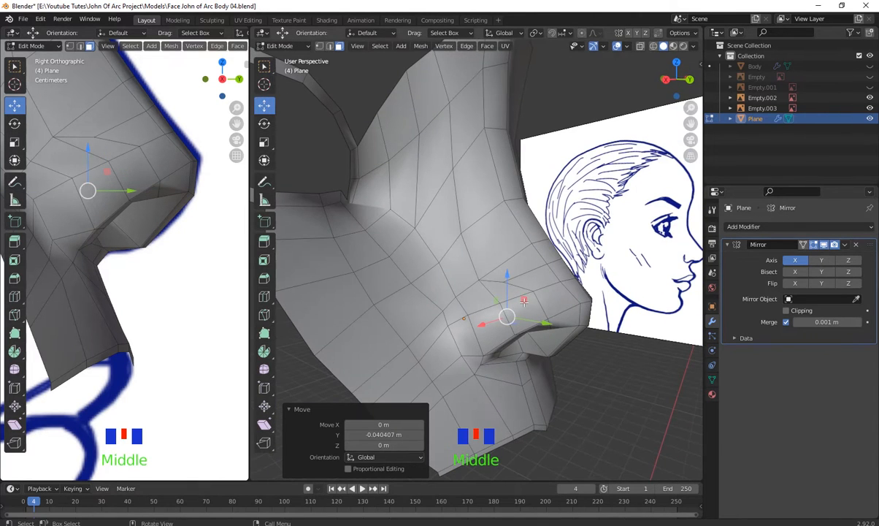
{"action": "left_click_drag", "start_coordinate": [524, 299], "coordinate": [514, 294]}
{"action": "scroll", "coordinate": [514, 294], "scroll_direction": "down", "scroll_amount": 2}
{"action": "middle_click_drag", "start_coordinate": [514, 294], "coordinate": [463, 249]}
{"action": "left_click_drag", "start_coordinate": [463, 241], "coordinate": [463, 245]}
{"action": "scroll", "coordinate": [463, 245], "scroll_direction": "down", "scroll_amount": 1}
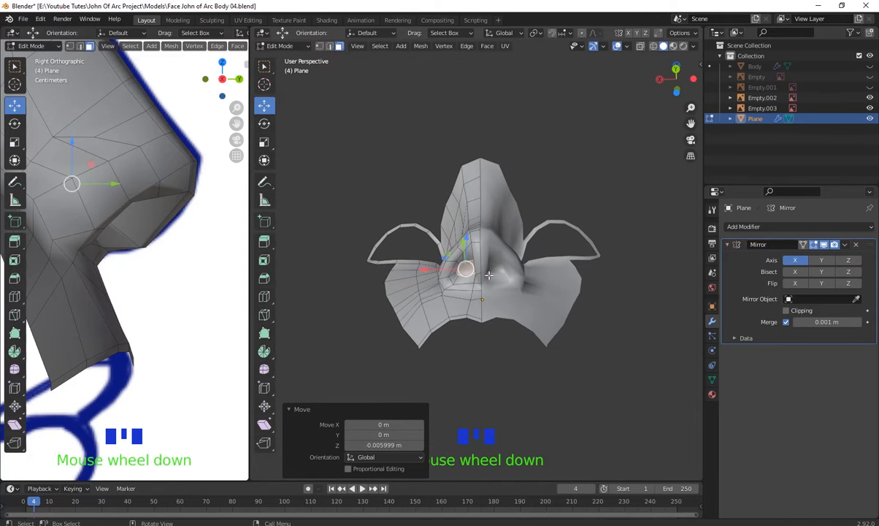
{"action": "middle_click_drag", "start_coordinate": [463, 246], "coordinate": [443, 266]}
{"action": "left_click_drag", "start_coordinate": [444, 266], "coordinate": [442, 265]}
{"action": "middle_click_drag", "start_coordinate": [442, 265], "coordinate": [673, 283]}
{"action": "scroll", "coordinate": [534, 377], "scroll_direction": "up", "scroll_amount": 3}
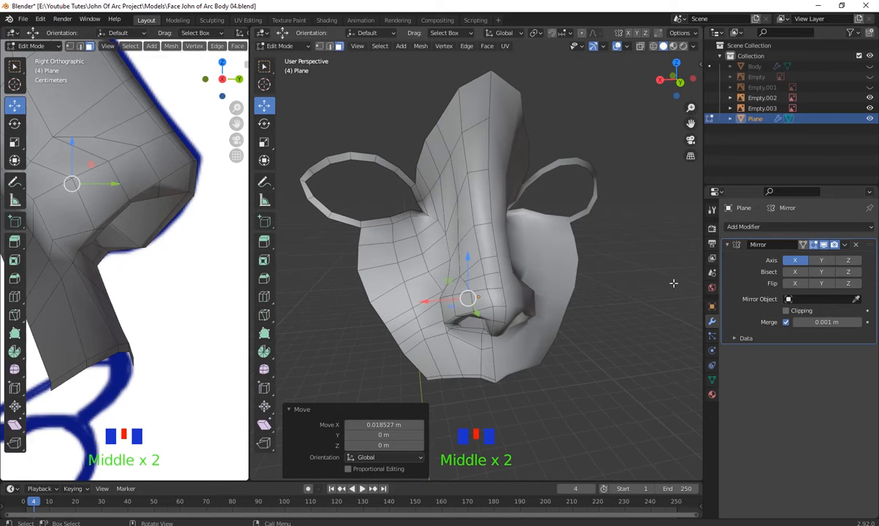
- Leave Edit Mode and examine the shape of the nose and nostrils on the face mesh
{"action": "middle_click_drag", "start_coordinate": [600, 286], "coordinate": [605, 267]}
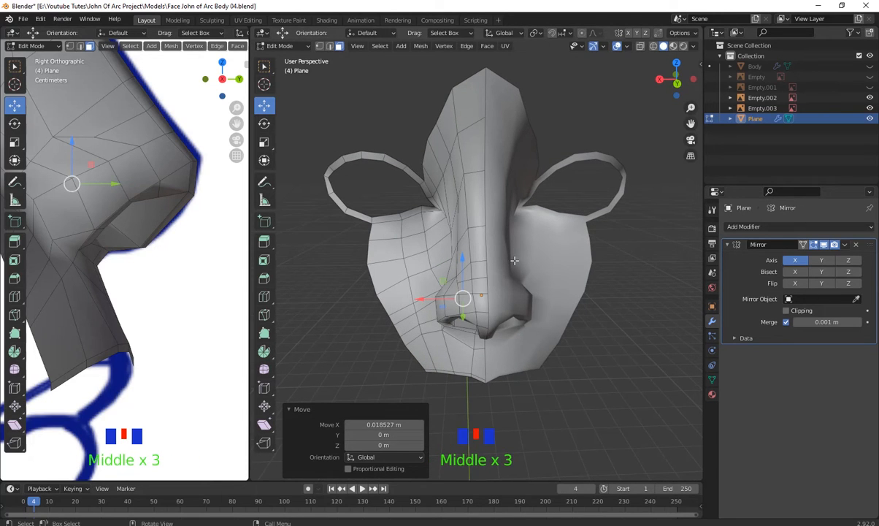
{"action": "key", "text": "Tab"}
{"action": "left_click", "coordinate": [372, 353]}
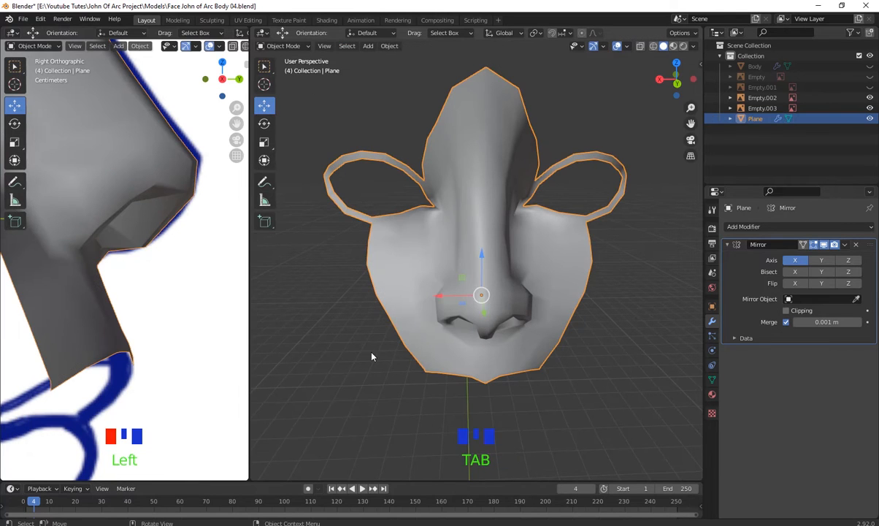
{"action": "left_click", "coordinate": [464, 218]}
{"action": "scroll", "coordinate": [503, 318], "scroll_direction": "down", "scroll_amount": 2}
{"action": "scroll", "coordinate": [540, 309], "scroll_direction": "up", "scroll_amount": 1}
{"action": "middle_click_drag", "start_coordinate": [504, 317], "coordinate": [516, 210]}
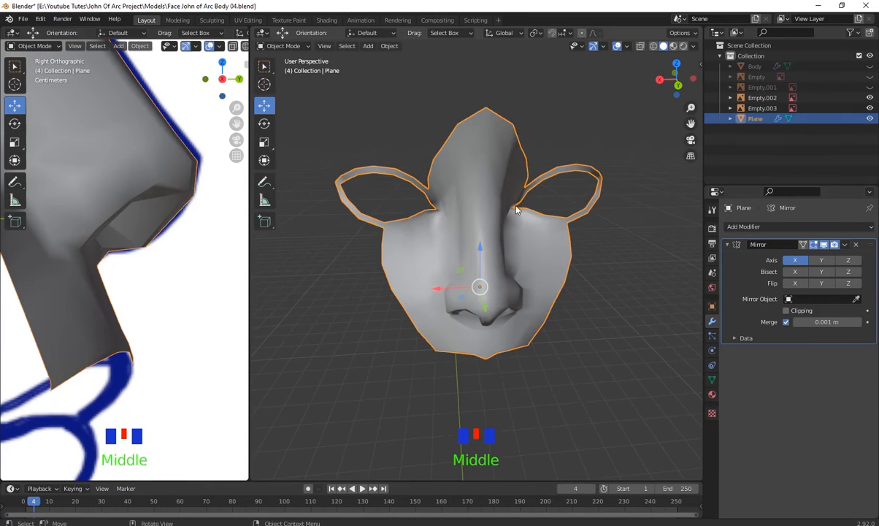
{"action": "middle_click", "coordinate": [500, 240]}
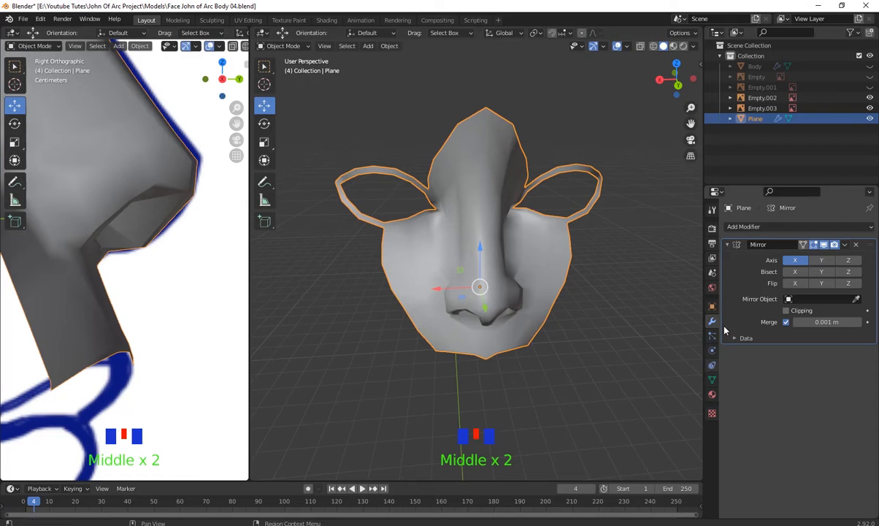
- Add a Subdivision Surface modifier to the face mesh and set its Levels Viewport to 2
{"action": "left_click", "coordinate": [819, 227]}
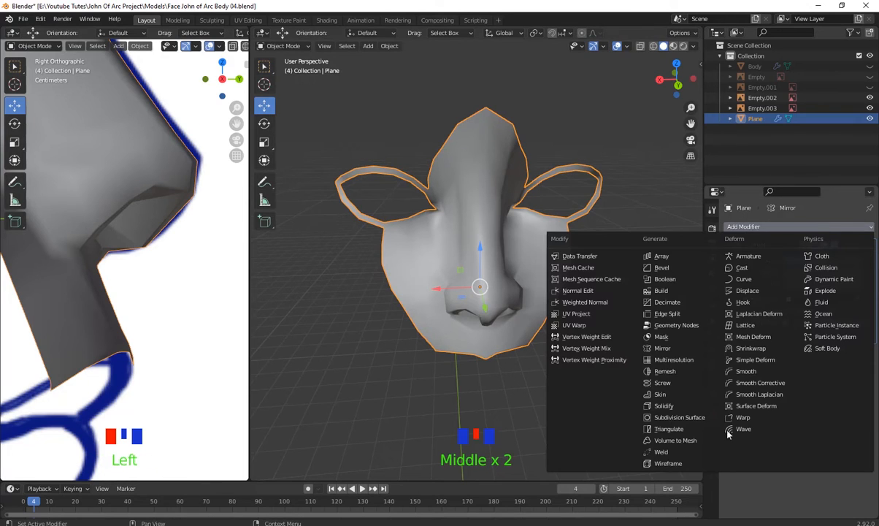
{"action": "left_click", "coordinate": [675, 417]}
{"action": "middle_click_drag", "start_coordinate": [530, 339], "coordinate": [553, 366]}
{"action": "scroll", "coordinate": [568, 311], "scroll_direction": "up", "scroll_amount": 3}
{"action": "scroll", "coordinate": [571, 343], "scroll_direction": "down", "scroll_amount": 2, "text": "shift"}
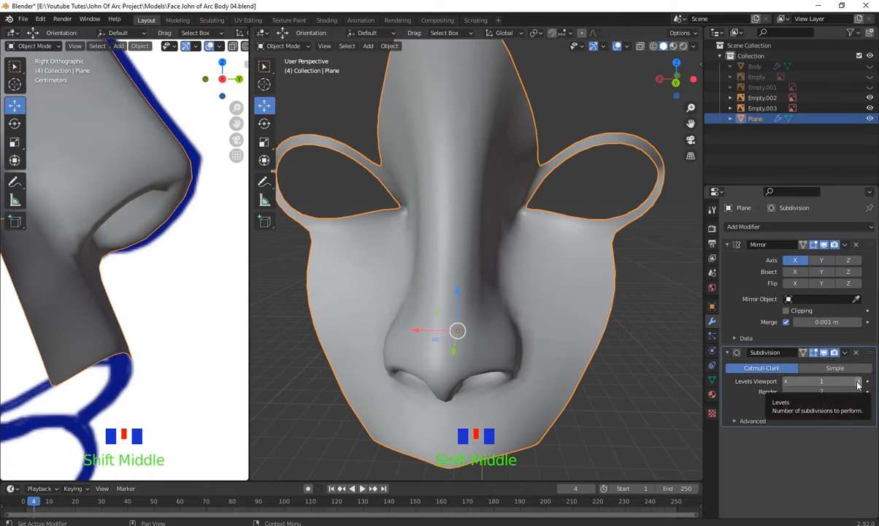
{"action": "left_click", "coordinate": [859, 382]}
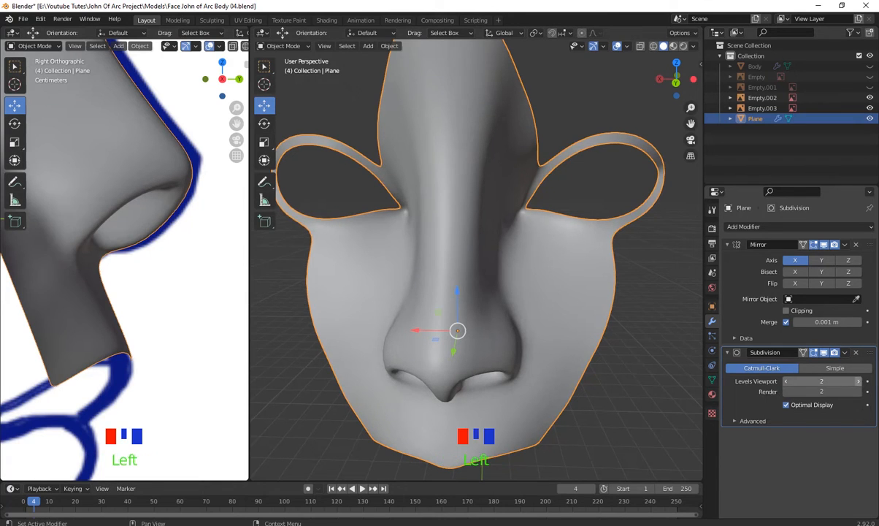
{"action": "scroll", "coordinate": [471, 358], "scroll_direction": "down", "scroll_amount": 2}
{"action": "middle_click_drag", "start_coordinate": [471, 358], "coordinate": [453, 351]}
{"action": "scroll", "coordinate": [538, 363], "scroll_direction": "down", "scroll_amount": 2}
{"action": "scroll", "coordinate": [494, 317], "scroll_direction": "up", "scroll_amount": 2}
- Return to Edit Mode with vertex selection and turn off the Subdivision modifier's render and viewport display
{"action": "key", "text": "Tab"}
{"action": "scroll", "coordinate": [513, 327], "scroll_direction": "up", "scroll_amount": 2}
{"action": "key", "text": "1"}
{"action": "scroll", "coordinate": [424, 340], "scroll_direction": "down", "scroll_amount": 3}
{"action": "left_click", "coordinate": [835, 353]}
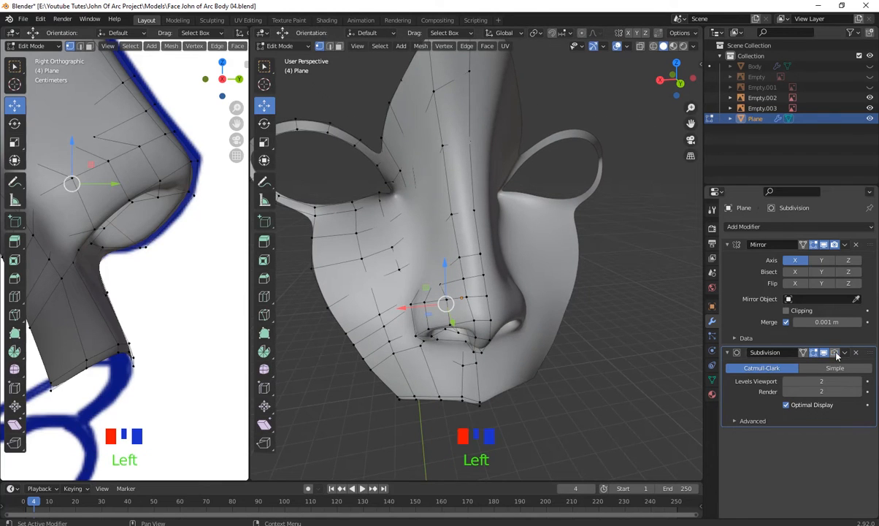
{"action": "left_click", "coordinate": [825, 353]}
- Lower the two vertices beneath the nostril's outer corner and move a lower outer cheek vertex about -0.042 m in X and -0.049 m in Z
{"action": "middle_click_drag", "start_coordinate": [380, 277], "coordinate": [431, 319]}
{"action": "scroll", "coordinate": [316, 239], "scroll_direction": "up", "scroll_amount": 2}
{"action": "left_click", "coordinate": [417, 300]}
{"action": "left_click", "coordinate": [388, 308], "text": "shift"}
{"action": "key", "text": "g"}
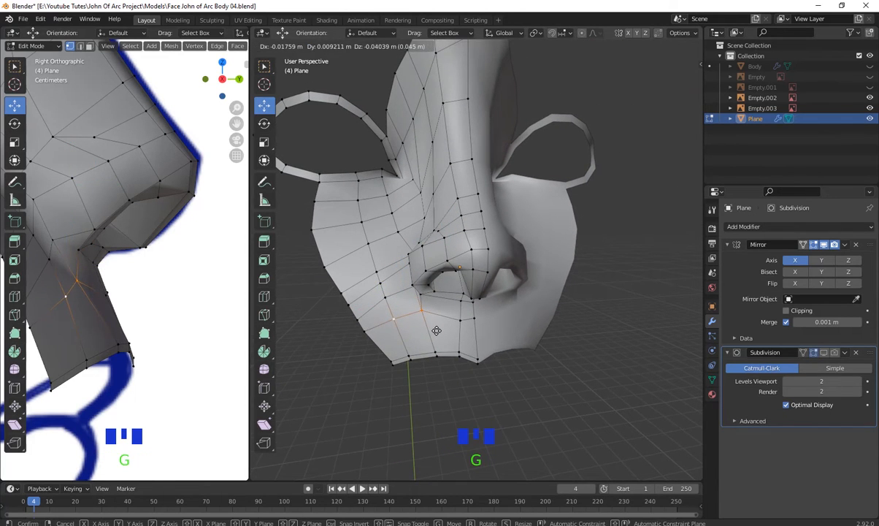
{"action": "left_click", "coordinate": [343, 314]}
{"action": "key", "text": "g"}
{"action": "left_click", "coordinate": [358, 321]}
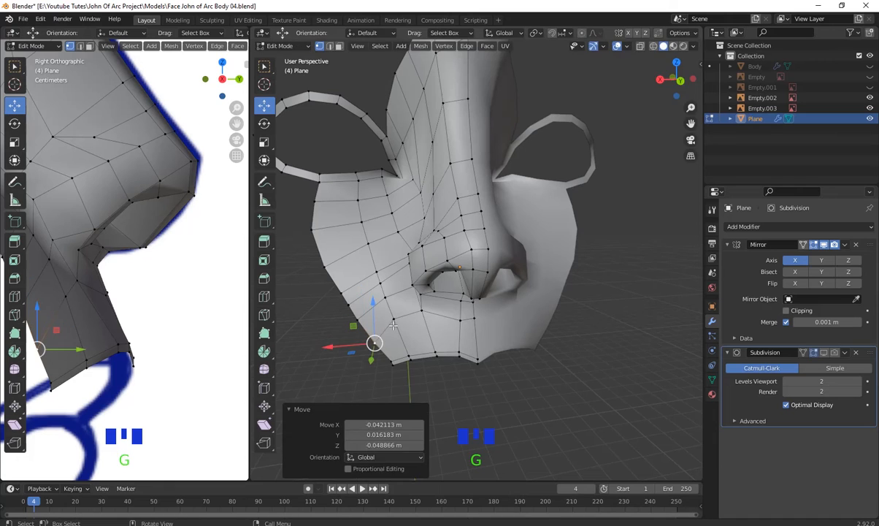
- Even out the outer cheek edge and raise the vertices beside the nostril, about 0.029 m for the inner one and 0.025 m for the outer
{"action": "key", "text": "g"}
{"action": "left_click", "coordinate": [366, 308]}
{"action": "key", "text": "g"}
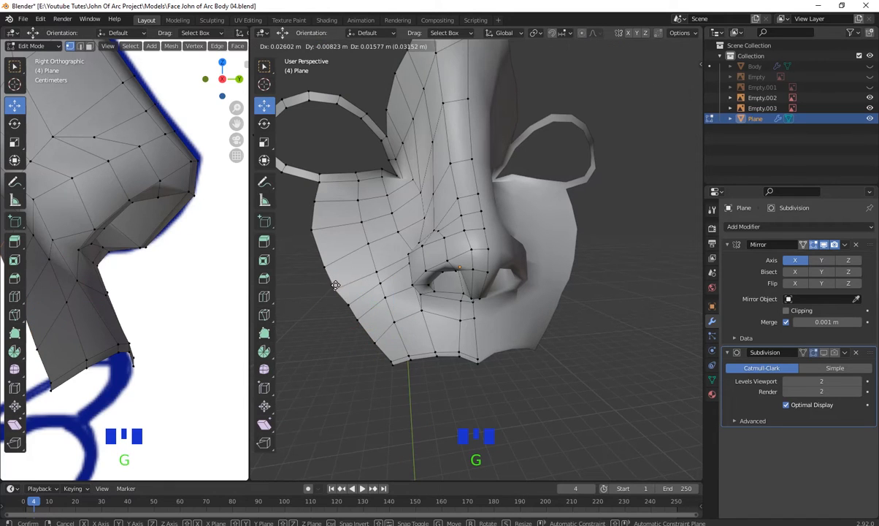
{"action": "left_click", "coordinate": [336, 285]}
{"action": "left_click", "coordinate": [372, 270]}
{"action": "key", "text": "g"}
{"action": "left_click", "coordinate": [372, 264]}
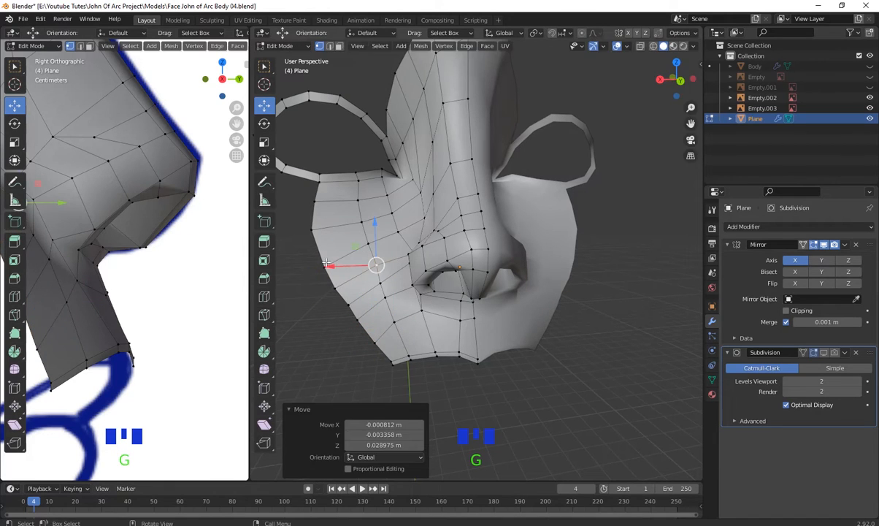
{"action": "left_click", "coordinate": [321, 264]}
{"action": "key", "text": "g"}
{"action": "left_click", "coordinate": [322, 261]}
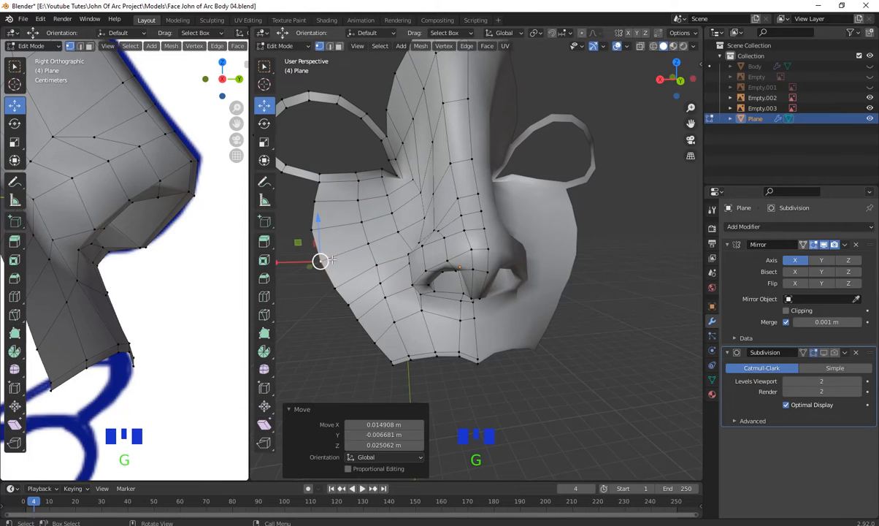
- Adjust the inner cheek vertex row, moving the vertex beside the nose about -0.014 m in X and 0.014 m in Z
{"action": "left_click", "coordinate": [379, 266]}
{"action": "key", "text": "g"}
{"action": "left_click", "coordinate": [376, 266]}
{"action": "left_click", "coordinate": [399, 232]}
{"action": "key", "text": "g"}
{"action": "left_click", "coordinate": [406, 229]}
- Examine the spacing of the cheek topology and the area below the nose from several angles
{"action": "scroll", "coordinate": [475, 289], "scroll_direction": "down", "scroll_amount": 3}
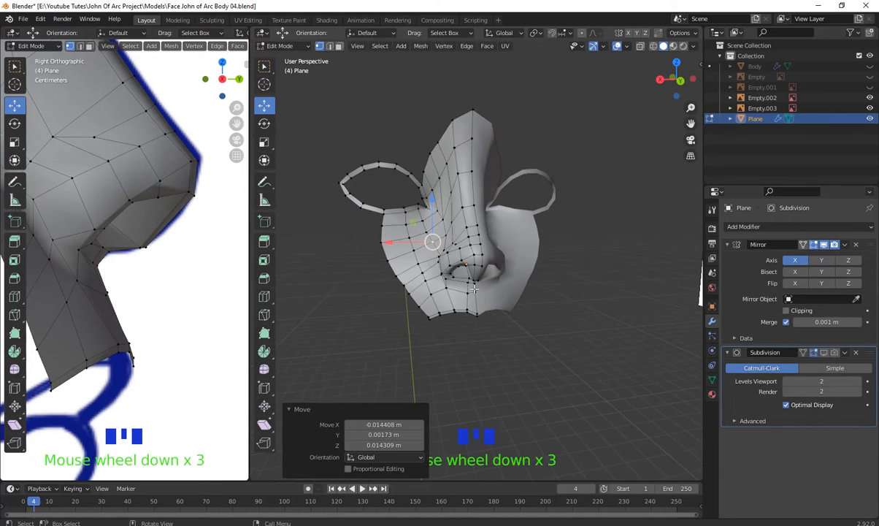
{"action": "mouse_move", "coordinate": [474, 288]}
{"action": "middle_mouse_down"}
{"action": "mouse_move", "coordinate": [461, 331]}
{"action": "mouse_move", "coordinate": [465, 261]}
{"action": "mouse_move", "coordinate": [497, 286]}
{"action": "mouse_move", "coordinate": [464, 325]}
{"action": "mouse_move", "coordinate": [468, 298]}
{"action": "middle_mouse_up"}
{"action": "scroll", "coordinate": [461, 331], "scroll_direction": "up", "scroll_amount": 3}
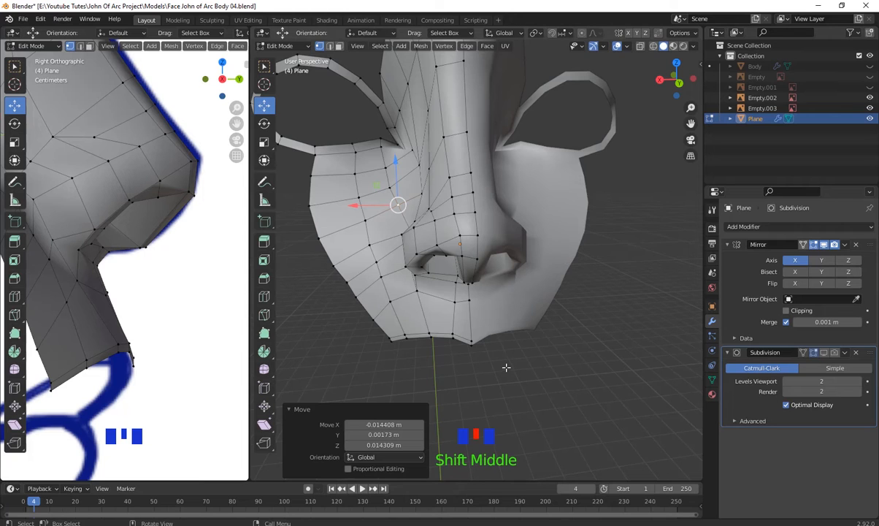
{"action": "scroll", "coordinate": [506, 364], "scroll_direction": "up", "scroll_amount": 2}
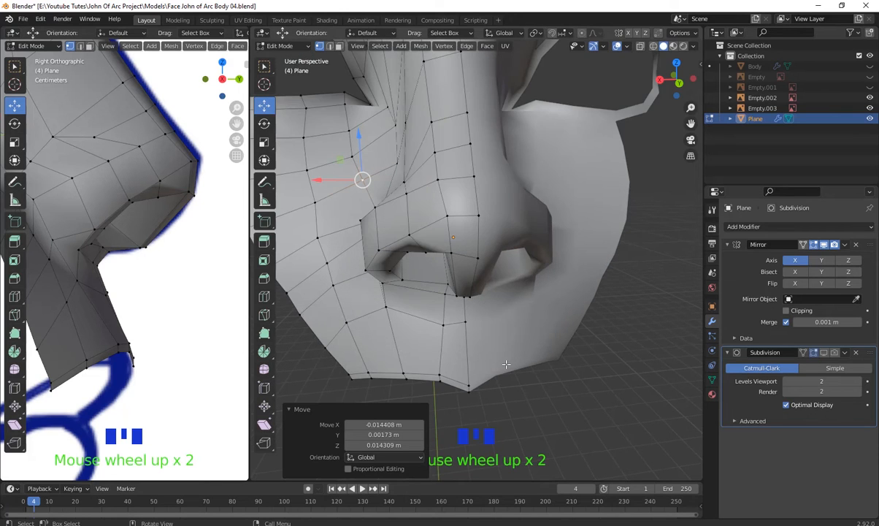
{"action": "scroll", "coordinate": [507, 363], "scroll_direction": "down", "scroll_amount": 2}
{"action": "middle_click_drag", "start_coordinate": [506, 363], "coordinate": [497, 401]}
{"action": "left_click", "coordinate": [523, 370]}
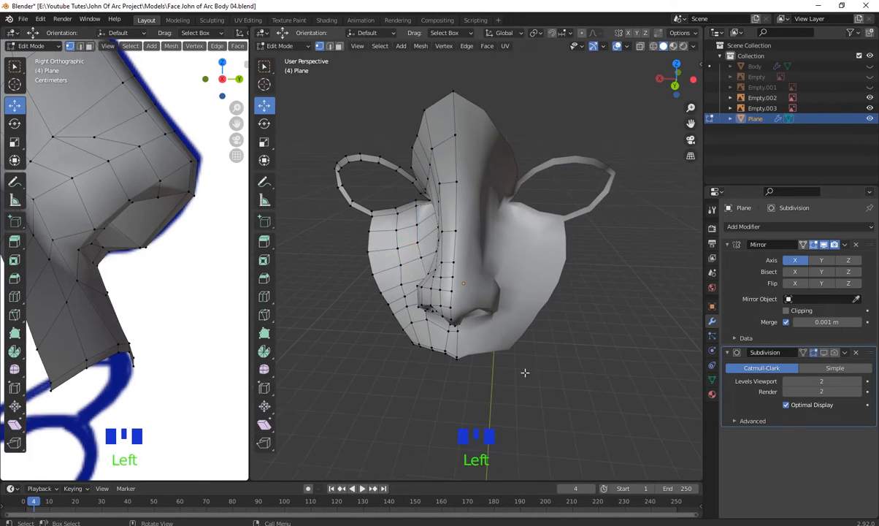
{"action": "scroll", "coordinate": [523, 371], "scroll_direction": "down", "scroll_amount": 2}
{"action": "middle_click_drag", "start_coordinate": [524, 370], "coordinate": [574, 316], "text": "shift"}
{"action": "scroll", "coordinate": [486, 379], "scroll_direction": "up", "scroll_amount": 2}
- In front view, extrude the end edge at the mouth's upper outer corner about 0.043 m in X and -0.036 m in Z, and rotate it 29.3°
{"action": "key", "text": "KP_1"}
{"action": "scroll", "coordinate": [495, 365], "scroll_direction": "up", "scroll_amount": 3}
{"action": "scroll", "coordinate": [456, 268], "scroll_direction": "up", "scroll_amount": 2}
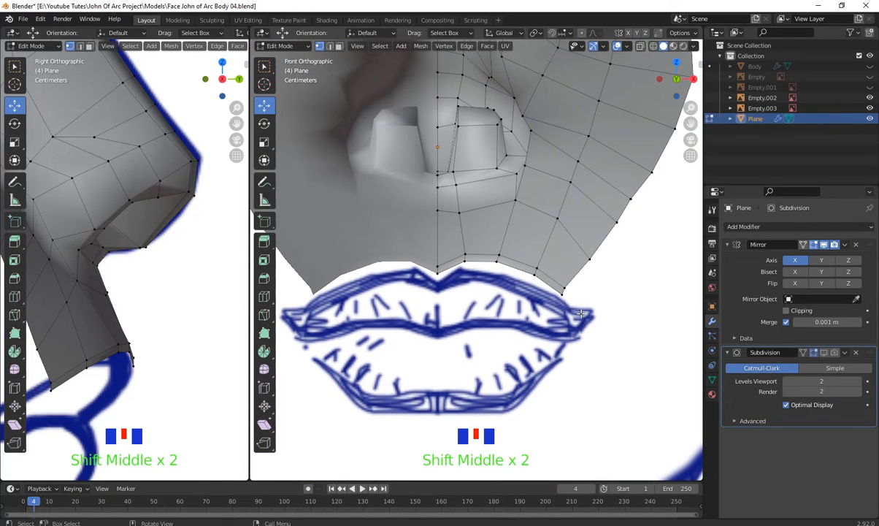
{"action": "key", "text": "2"}
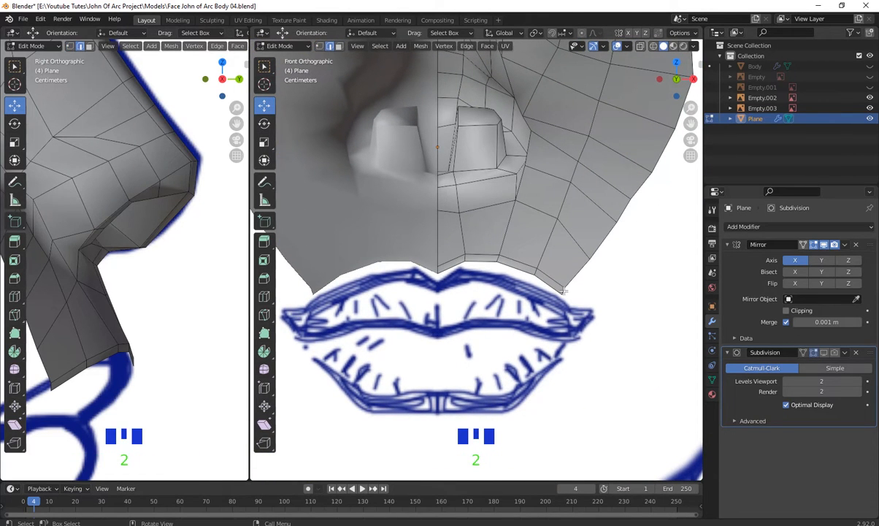
{"action": "left_click", "coordinate": [562, 290]}
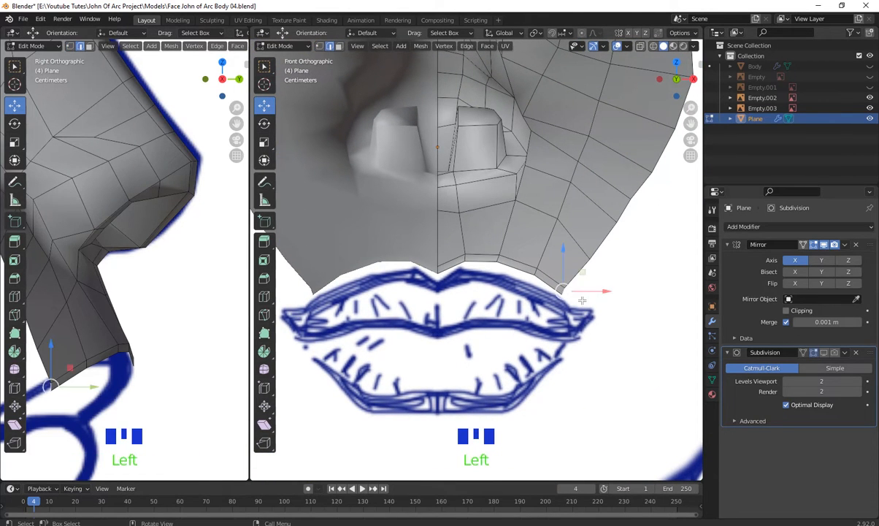
{"action": "key", "text": "e"}
{"action": "left_click", "coordinate": [623, 343]}
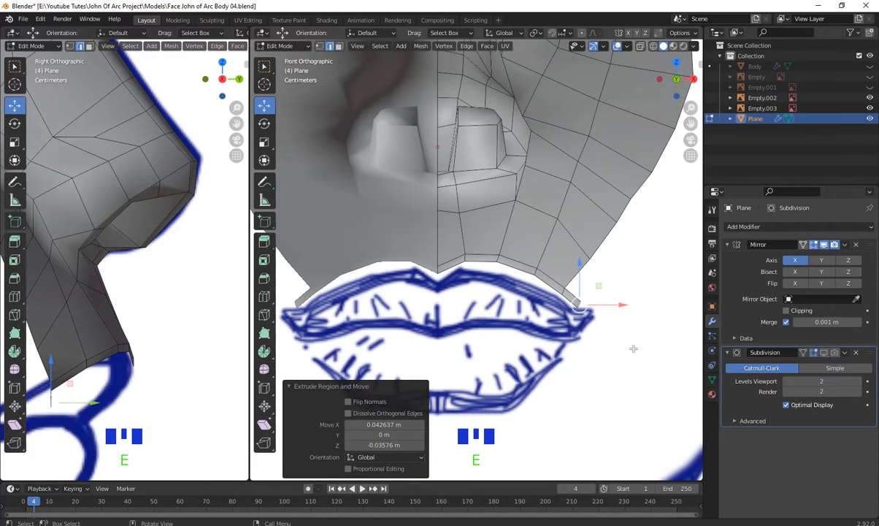
{"action": "key", "text": "r"}
{"action": "left_click", "coordinate": [611, 383]}
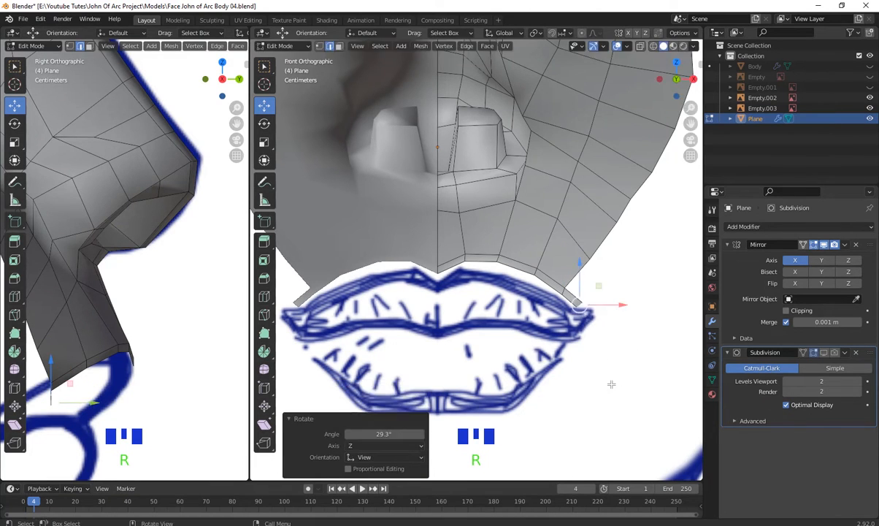
- Extrude the edge about 0.032 m in X and -0.045 m in Z to the mouth corner and rotate it 25.7°
{"action": "key", "text": "e"}
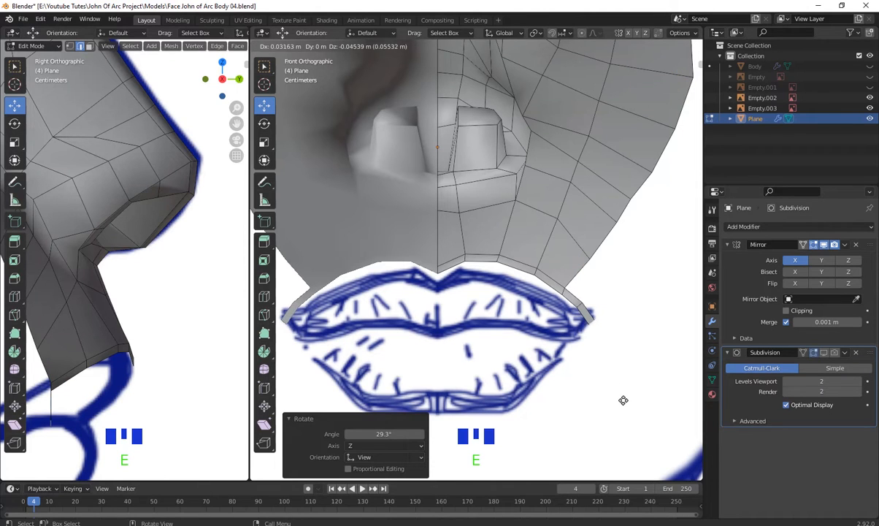
{"action": "left_click", "coordinate": [622, 400]}
{"action": "scroll", "coordinate": [637, 380], "scroll_direction": "down", "scroll_amount": 2}
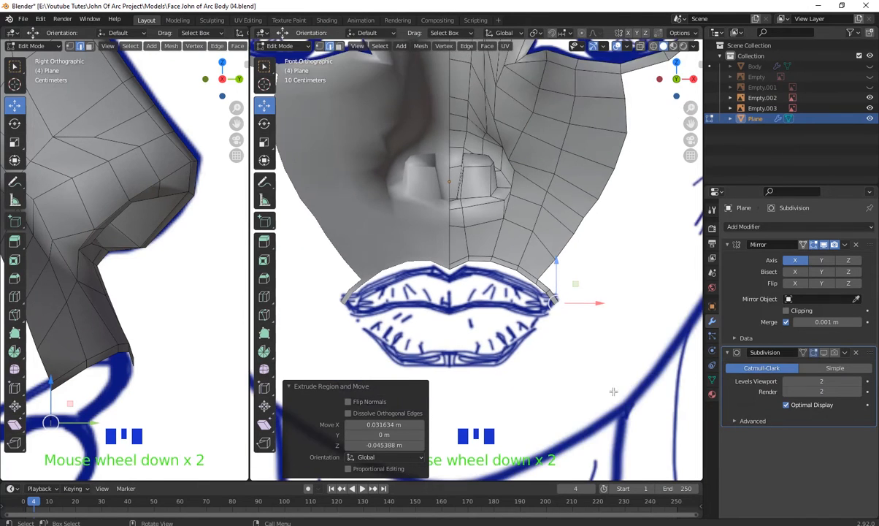
{"action": "scroll", "coordinate": [594, 353], "scroll_direction": "up", "scroll_amount": 2}
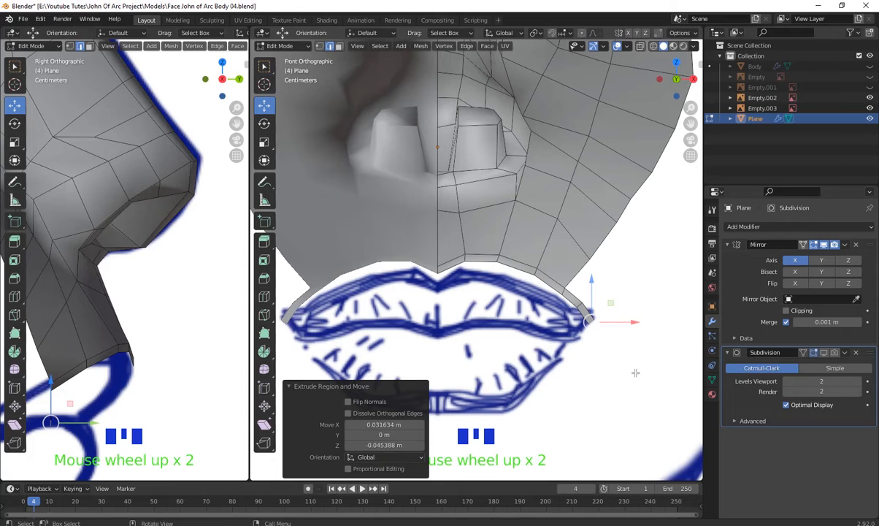
{"action": "key", "text": "r"}
{"action": "left_click", "coordinate": [611, 392]}
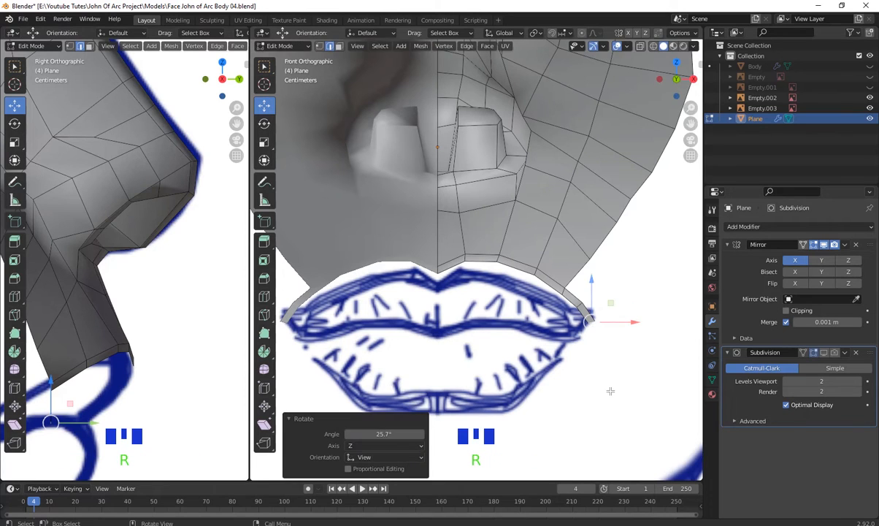
- Extrude the edge around the mouth corner about -0.059 m in X and -0.073 m in Z, and rotate it 52.2°
{"action": "key", "text": "e"}
{"action": "left_click", "coordinate": [588, 416]}
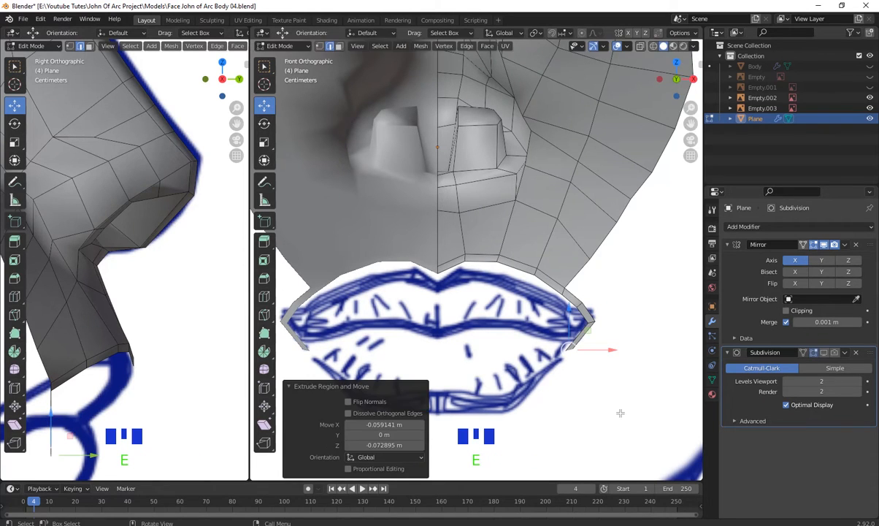
{"action": "key", "text": "r"}
{"action": "left_click", "coordinate": [574, 400]}
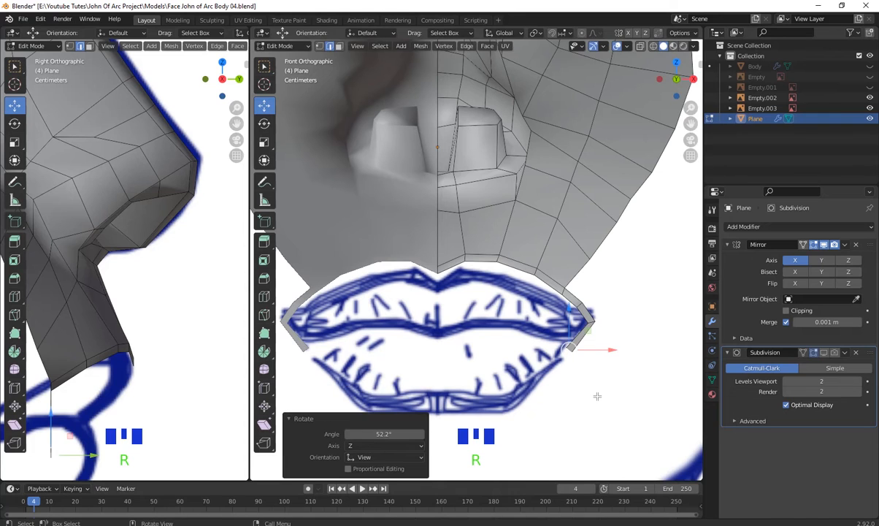
- Extrude the edge down the side of the lower lip about -0.058 m in X and -0.067 m in Z
{"action": "key", "text": "e"}
{"action": "left_click", "coordinate": [574, 421]}
{"action": "scroll", "coordinate": [590, 400], "scroll_direction": "down", "scroll_amount": 3}
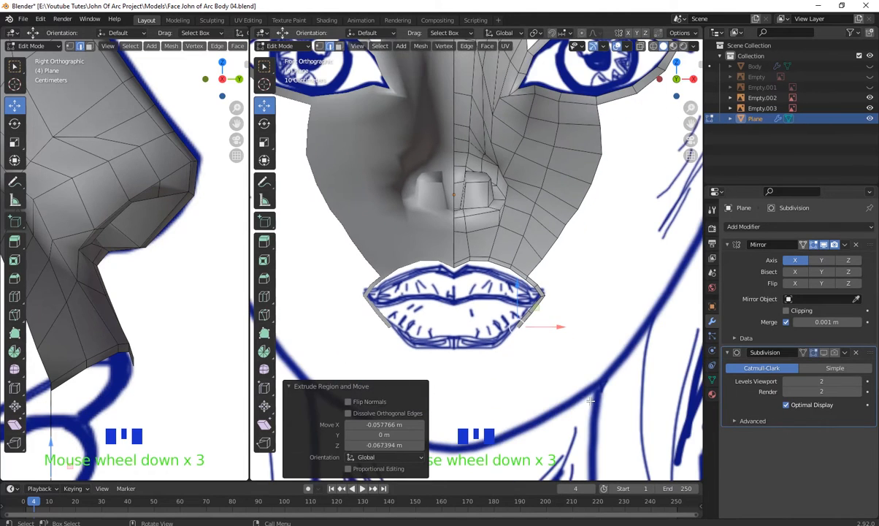
- Extrude the end edge along the lower lip in three segments, the last two about -0.105 m X, -0.031 m Z and -0.067 m X, 0.014 m Z
{"action": "key", "text": "e"}
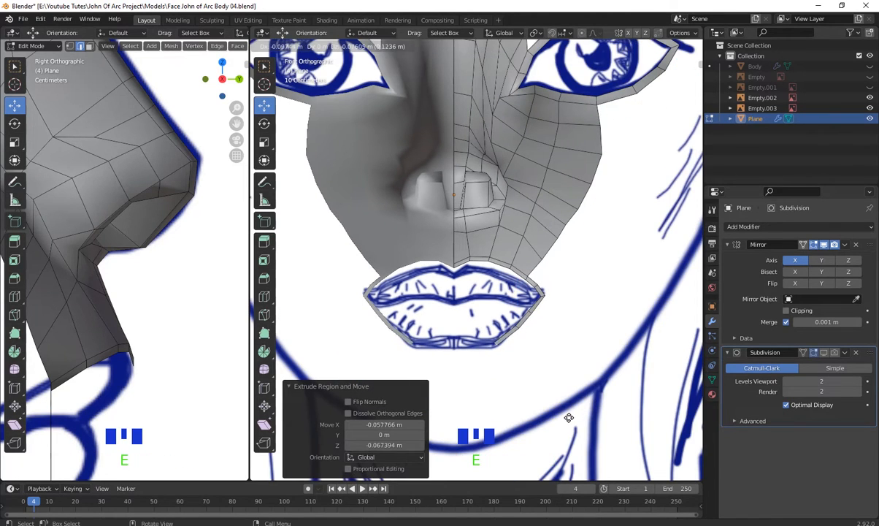
{"action": "key", "text": "e"}
{"action": "key", "text": "e"}
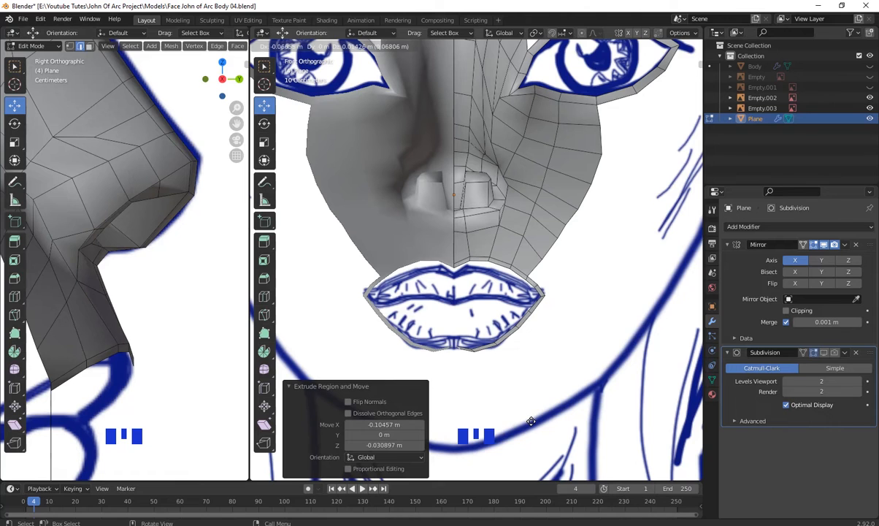
{"action": "left_click", "coordinate": [531, 421]}
- Enable clipping on the Mirror modifier and move the end edge about -0.034 m in X onto the centre line and -0.016 m in Z
{"action": "left_click", "coordinate": [785, 310]}
{"action": "scroll", "coordinate": [531, 330], "scroll_direction": "up", "scroll_amount": 4}
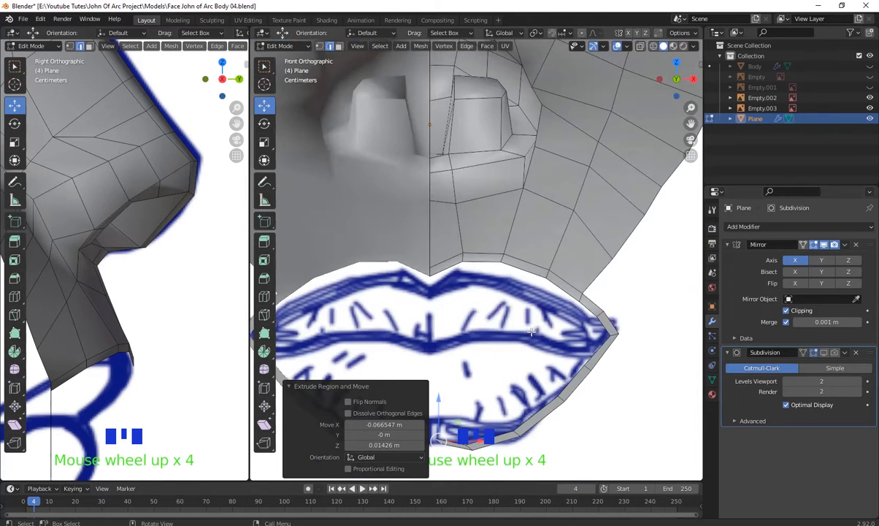
{"action": "middle_click_drag", "start_coordinate": [531, 330], "coordinate": [576, 295], "text": "shift"}
{"action": "scroll", "coordinate": [555, 311], "scroll_direction": "up", "scroll_amount": 3}
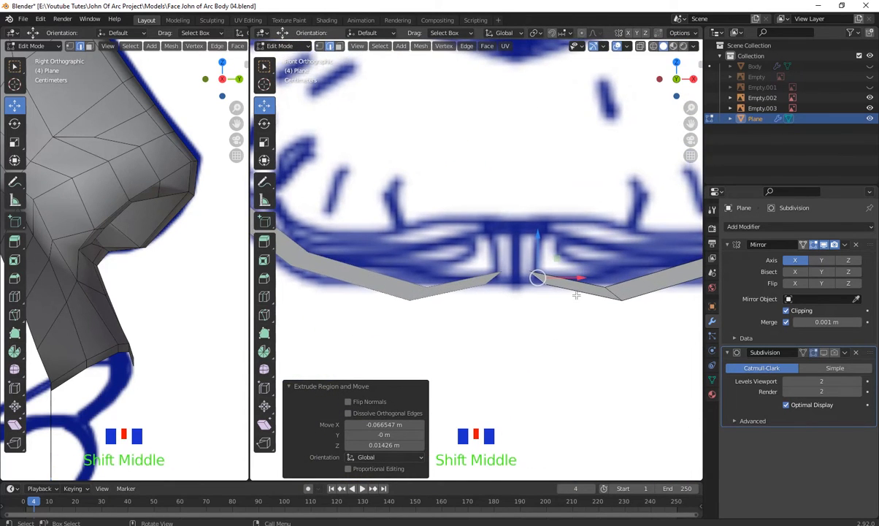
{"action": "left_click_drag", "start_coordinate": [572, 281], "coordinate": [550, 280]}
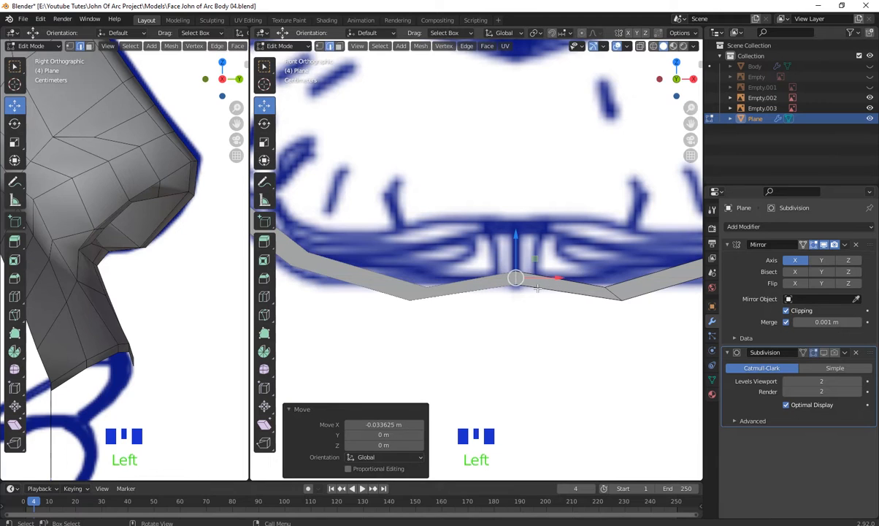
{"action": "left_click_drag", "start_coordinate": [516, 243], "coordinate": [516, 254]}
{"action": "scroll", "coordinate": [553, 321], "scroll_direction": "down", "scroll_amount": 3}
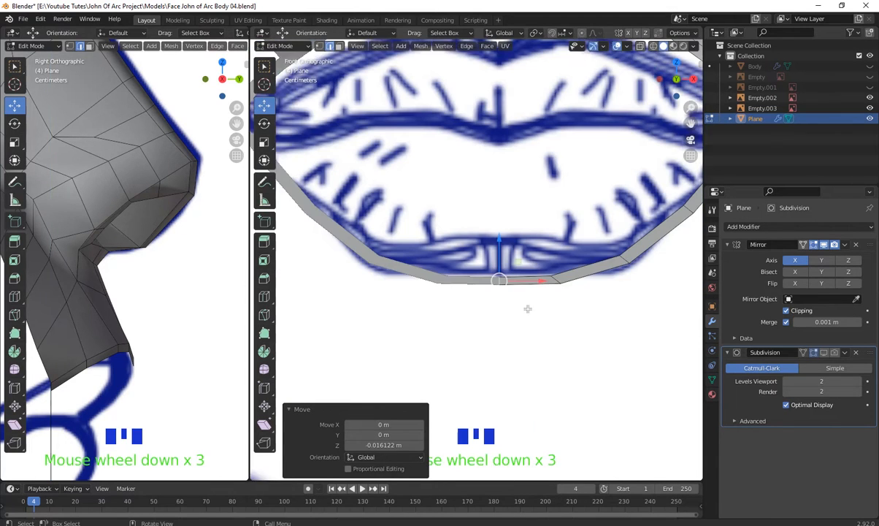
- Move the edge at the lower lip's outer bottom corner about 0.025 m in X and -0.012 m in Z
{"action": "middle_click_drag", "start_coordinate": [553, 321], "coordinate": [514, 352], "text": "shift"}
{"action": "left_click", "coordinate": [581, 289]}
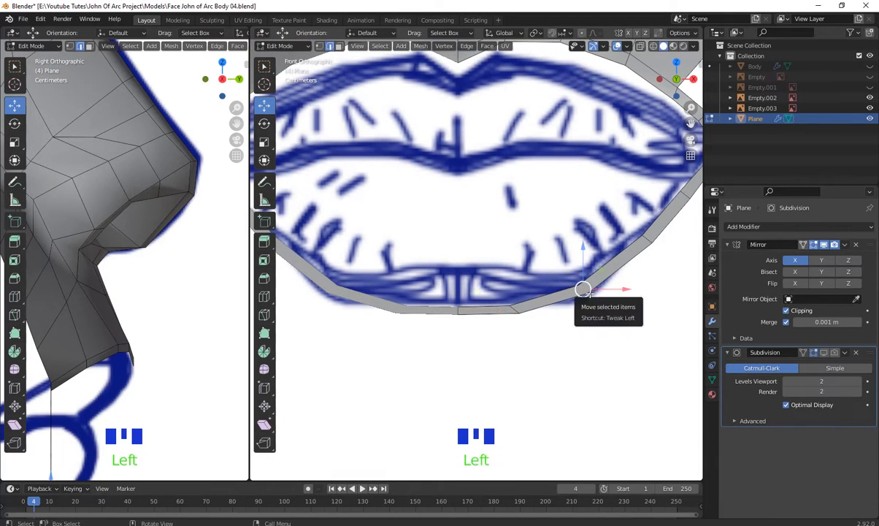
{"action": "left_click_drag", "start_coordinate": [581, 288], "coordinate": [612, 304]}
{"action": "scroll", "coordinate": [581, 322], "scroll_direction": "down", "scroll_amount": 3}
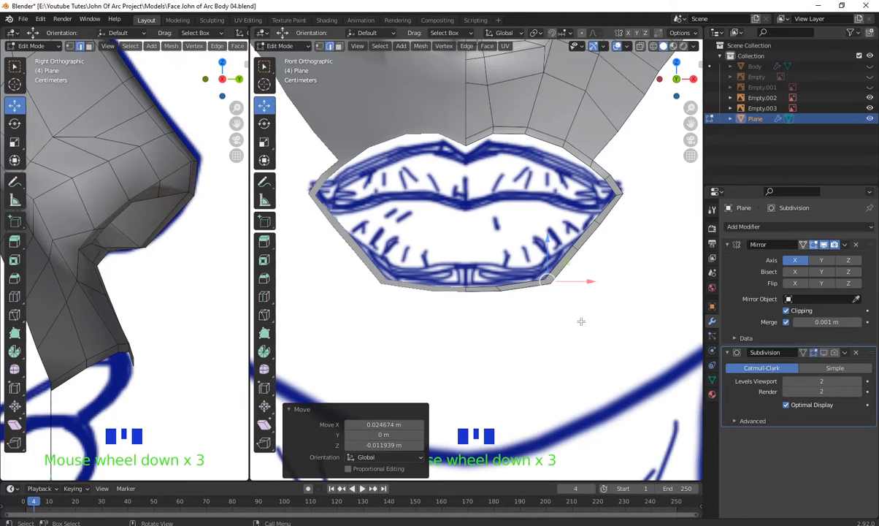
- Move the edge halfway up the side of the lower lip about 0.011 m in X and 0.004 m in Z
{"action": "left_click", "coordinate": [578, 251]}
{"action": "left_click", "coordinate": [604, 224]}
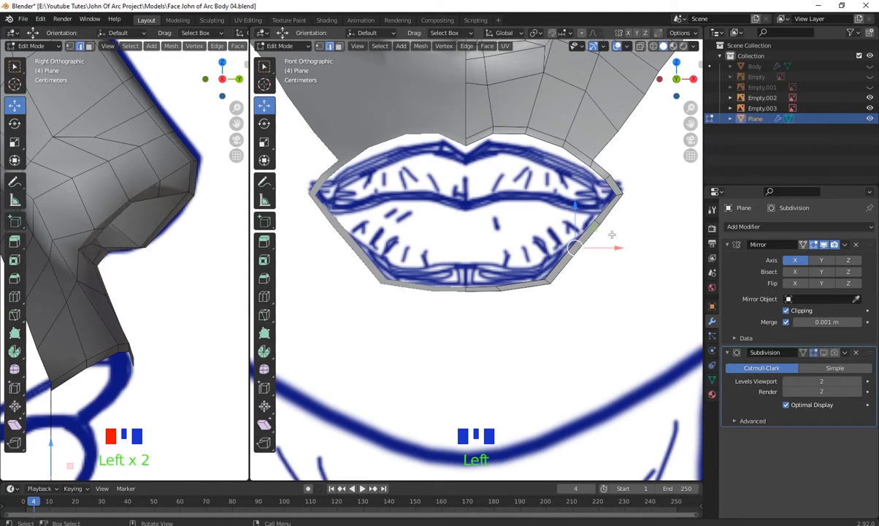
{"action": "left_click_drag", "start_coordinate": [603, 223], "coordinate": [599, 217]}
{"action": "left_click", "coordinate": [579, 249]}
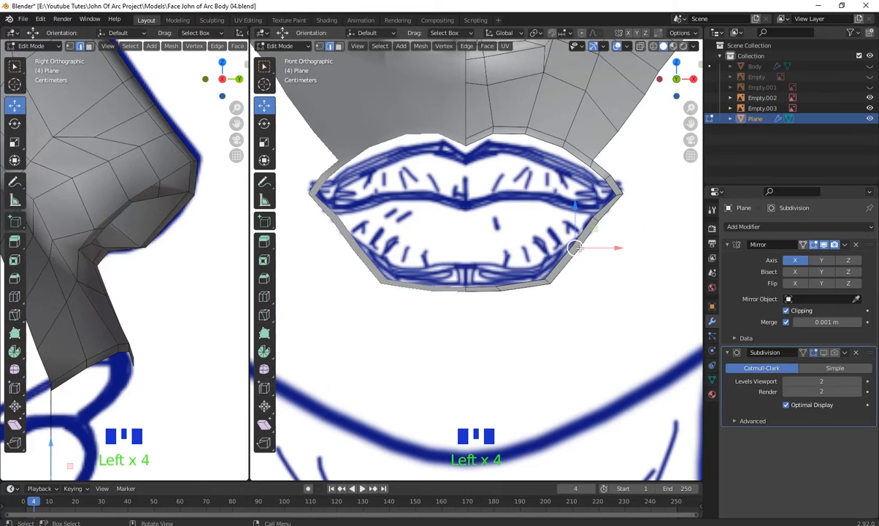
{"action": "left_click_drag", "start_coordinate": [578, 246], "coordinate": [591, 253]}
{"action": "scroll", "coordinate": [591, 252], "scroll_direction": "down", "scroll_amount": 1}
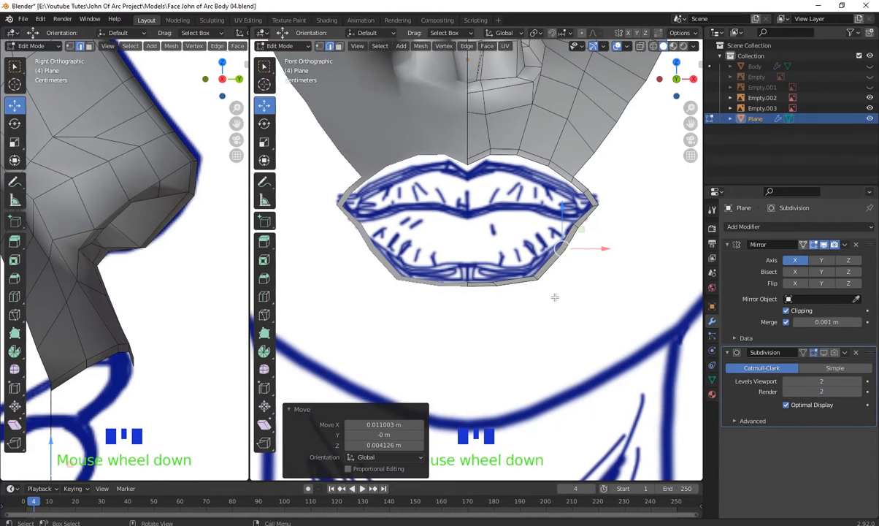
- Shift the lower lip's outer bottom corner edge about -0.002 m in X and 0.012 m in Z to smooth the outline
{"action": "left_click", "coordinate": [534, 276]}
{"action": "left_click_drag", "start_coordinate": [543, 278], "coordinate": [538, 271]}
{"action": "scroll", "coordinate": [570, 280], "scroll_direction": "down", "scroll_amount": 3}
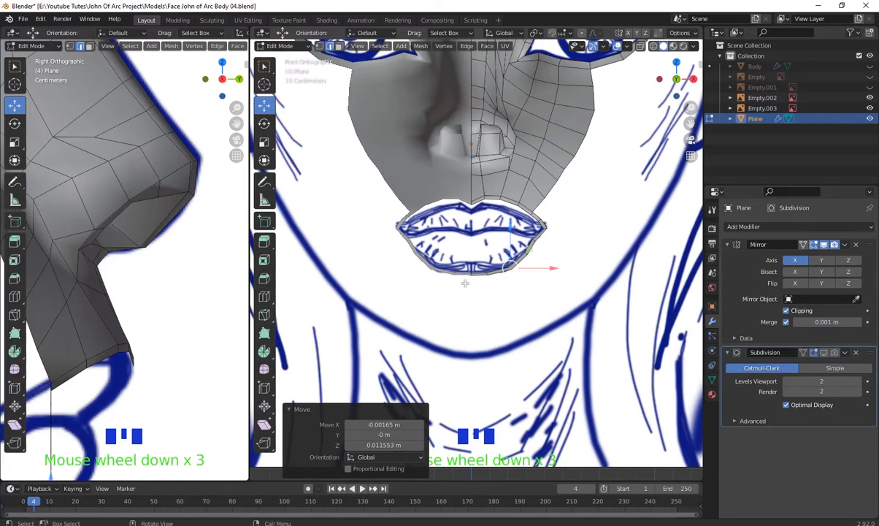
{"action": "middle_click_drag", "start_coordinate": [127, 395], "coordinate": [167, 283], "text": "shift"}
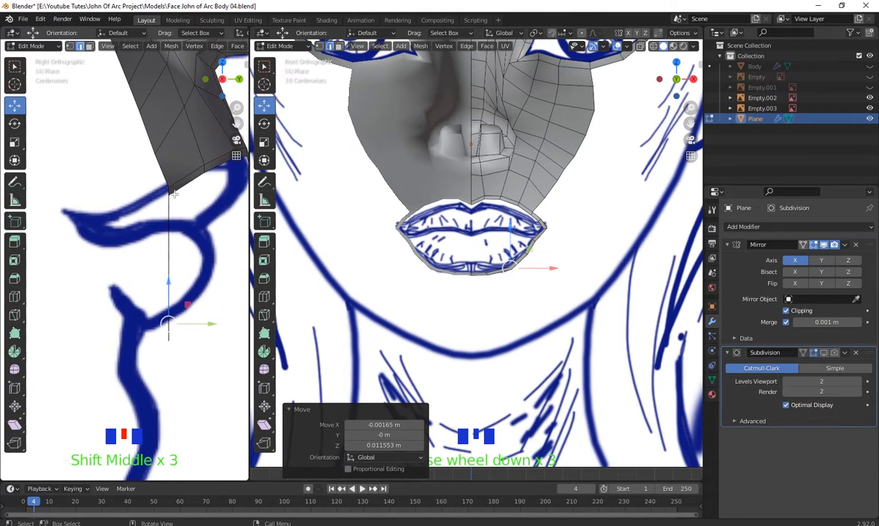
{"action": "middle_click_drag", "start_coordinate": [494, 282], "coordinate": [511, 329], "text": "shift"}
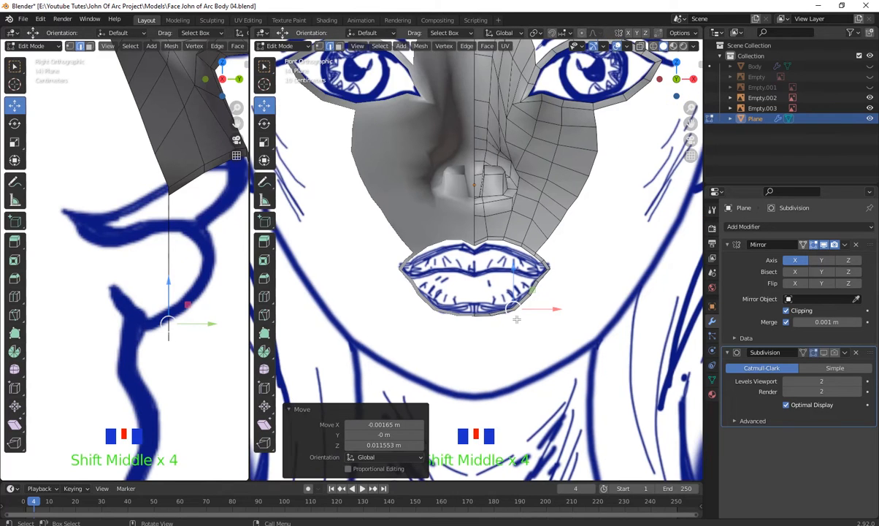
- Move the mouth-corner edge of the lip strip back about 0.233 m along Y to meet the lip corner in the side reference
{"action": "scroll", "coordinate": [525, 292], "scroll_direction": "up", "scroll_amount": 3}
{"action": "middle_click_drag", "start_coordinate": [526, 292], "coordinate": [555, 235], "text": "shift"}
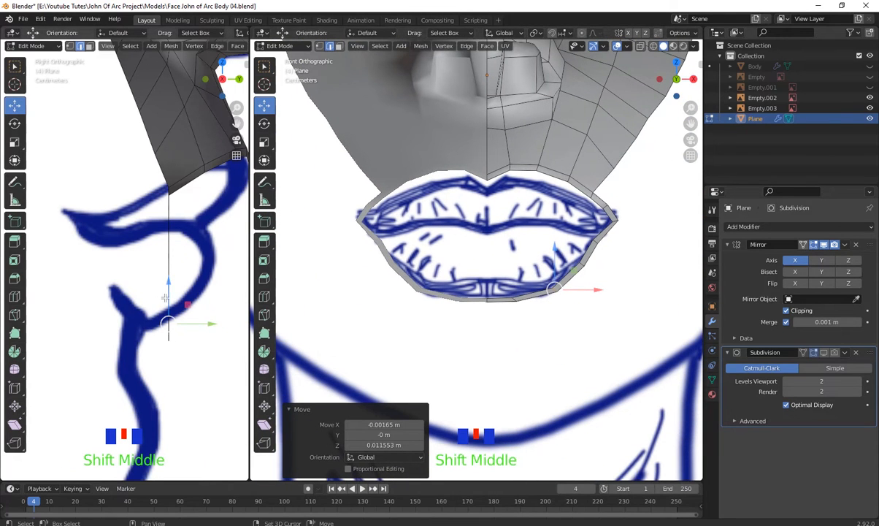
{"action": "middle_click_drag", "start_coordinate": [165, 297], "coordinate": [177, 300], "text": "shift"}
{"action": "scroll", "coordinate": [663, 252], "scroll_direction": "up", "scroll_amount": 2}
{"action": "middle_click_drag", "start_coordinate": [663, 251], "coordinate": [583, 240], "text": "shift"}
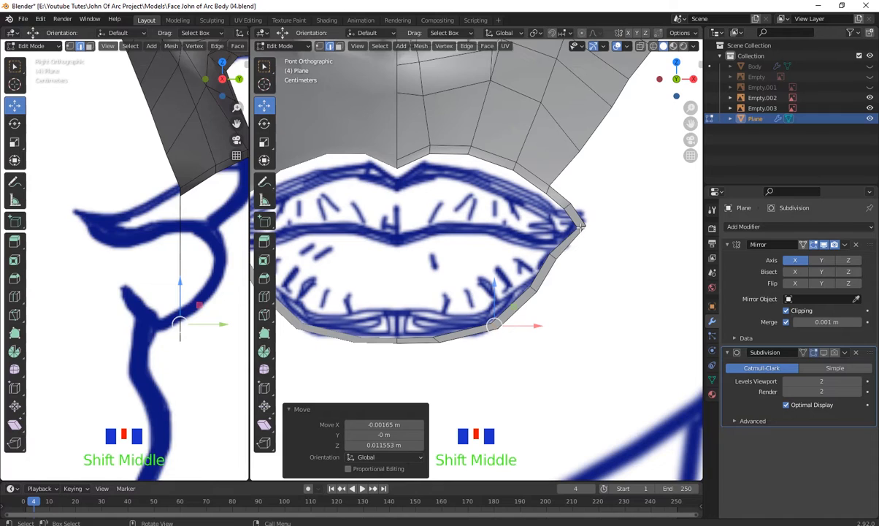
{"action": "left_click", "coordinate": [581, 226]}
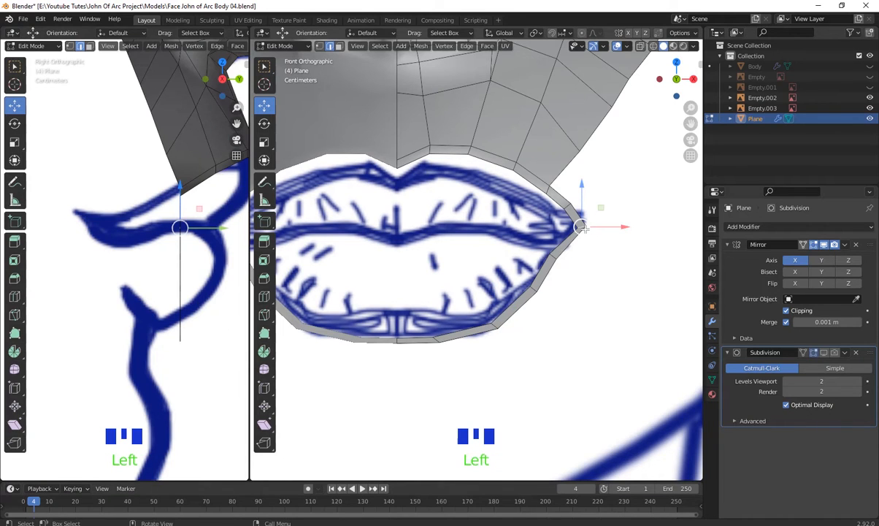
{"action": "left_click_drag", "start_coordinate": [203, 227], "coordinate": [105, 222]}
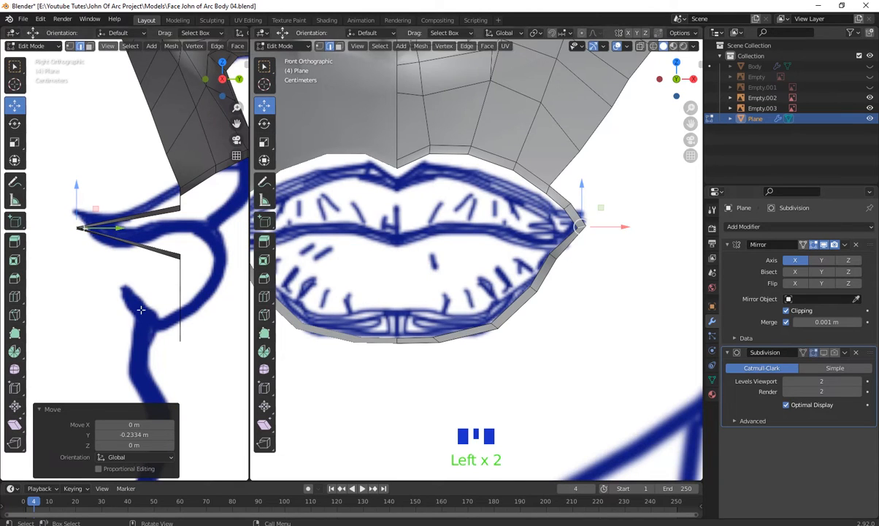
- Move the lower lip's centre edge forward along Y by about 0.092 m, plus a further 0.007 m
{"action": "scroll", "coordinate": [188, 271], "scroll_direction": "down", "scroll_amount": 2}
{"action": "middle_click_drag", "start_coordinate": [195, 286], "coordinate": [184, 277], "text": "shift"}
{"action": "scroll", "coordinate": [372, 376], "scroll_direction": "up", "scroll_amount": 2}
{"action": "middle_click_drag", "start_coordinate": [372, 375], "coordinate": [448, 314], "text": "shift"}
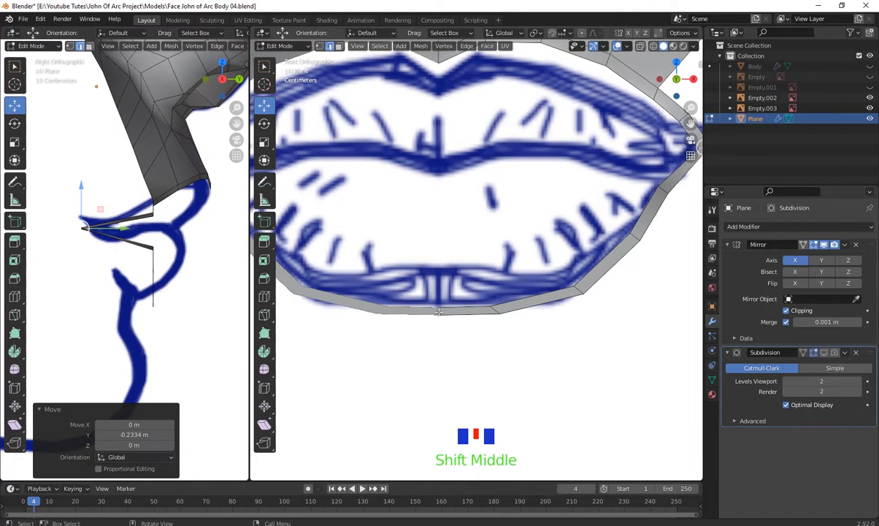
{"action": "left_click", "coordinate": [438, 312]}
{"action": "middle_click_drag", "start_coordinate": [176, 262], "coordinate": [148, 255], "text": "shift"}
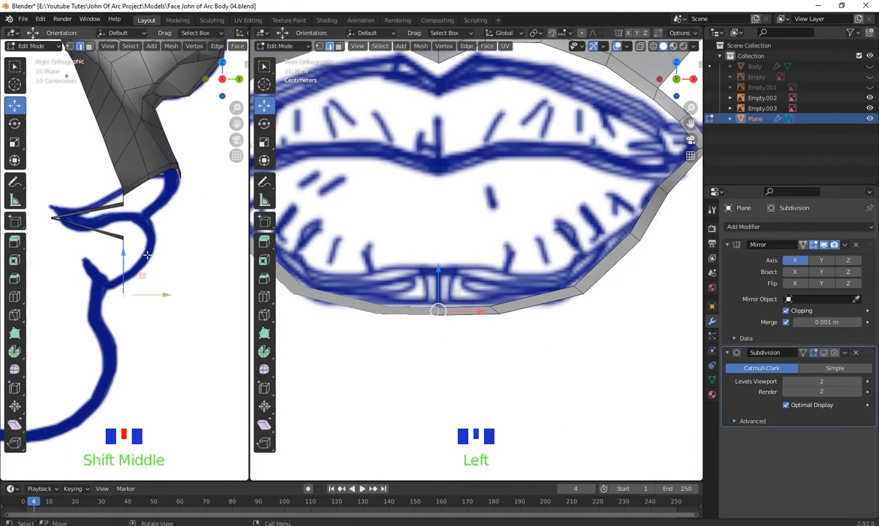
{"action": "left_click_drag", "start_coordinate": [167, 296], "coordinate": [197, 286]}
{"action": "middle_click_drag", "start_coordinate": [160, 260], "coordinate": [194, 241], "text": "shift"}
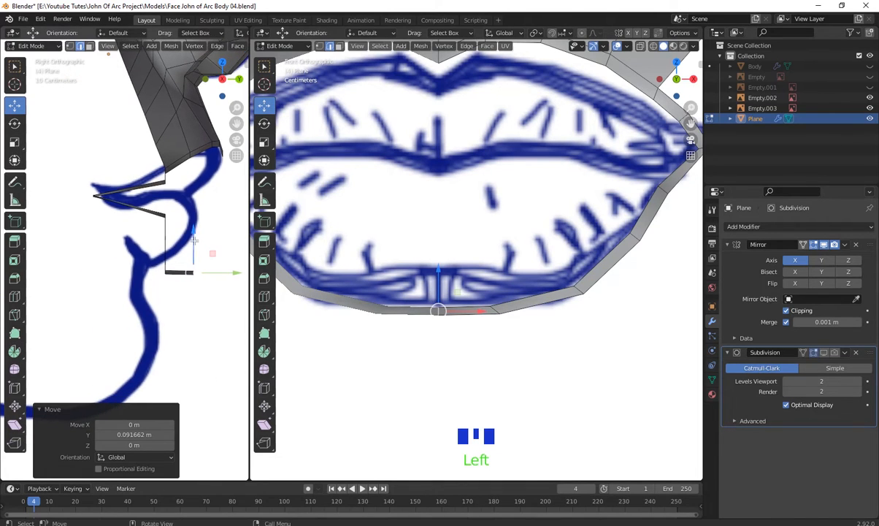
{"action": "left_click_drag", "start_coordinate": [227, 273], "coordinate": [229, 270]}
{"action": "middle_click_drag", "start_coordinate": [192, 275], "coordinate": [185, 275], "text": "shift"}
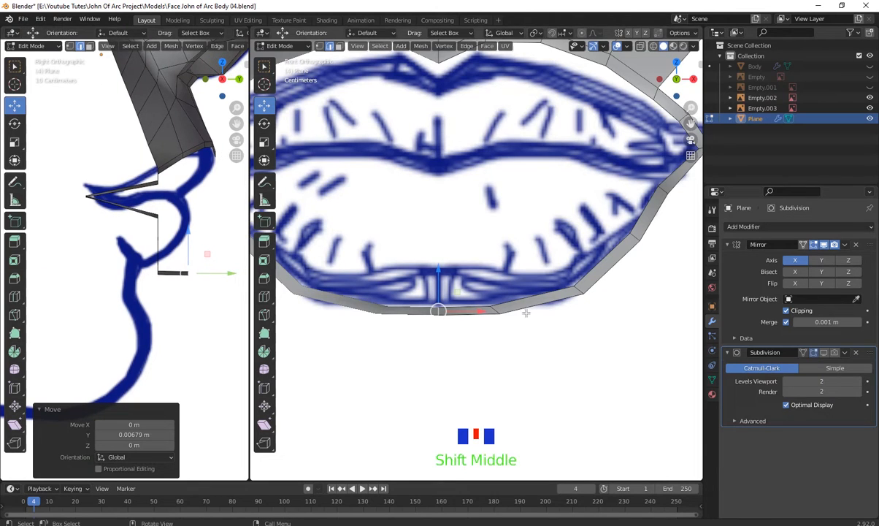
- Move the three lower-lip edges beside the centre forward along Y by decreasing amounts, the outermost about 0.014 m, to curve the strip
{"action": "left_click", "coordinate": [493, 311]}
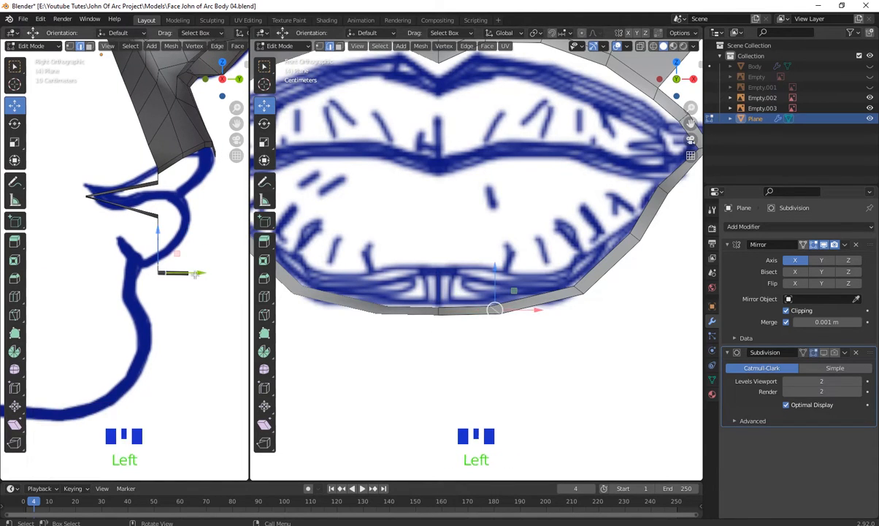
{"action": "left_click_drag", "start_coordinate": [194, 273], "coordinate": [201, 237]}
{"action": "left_click", "coordinate": [577, 291]}
{"action": "left_click", "coordinate": [634, 238]}
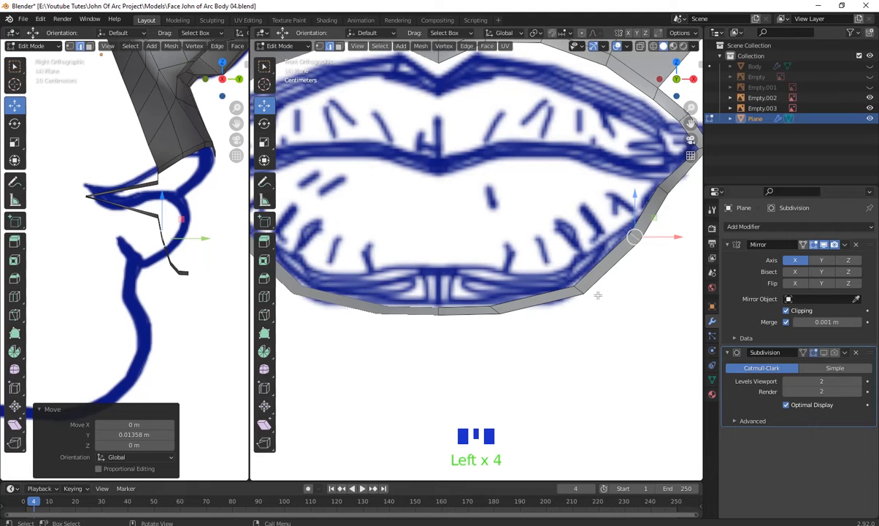
- Move the lower-lip edge next to the mouth corner back about 0.114 m along Y
{"action": "scroll", "coordinate": [597, 295], "scroll_direction": "down", "scroll_amount": 8}
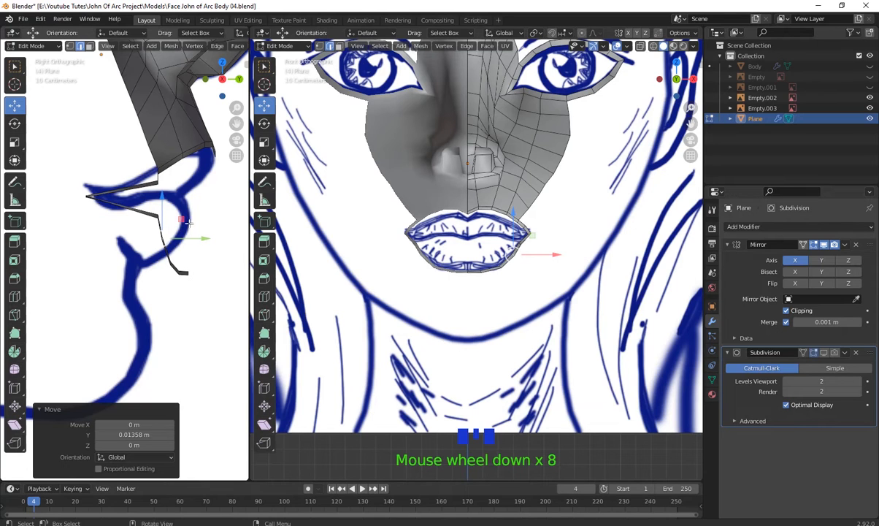
{"action": "scroll", "coordinate": [474, 292], "scroll_direction": "down", "scroll_amount": 8}
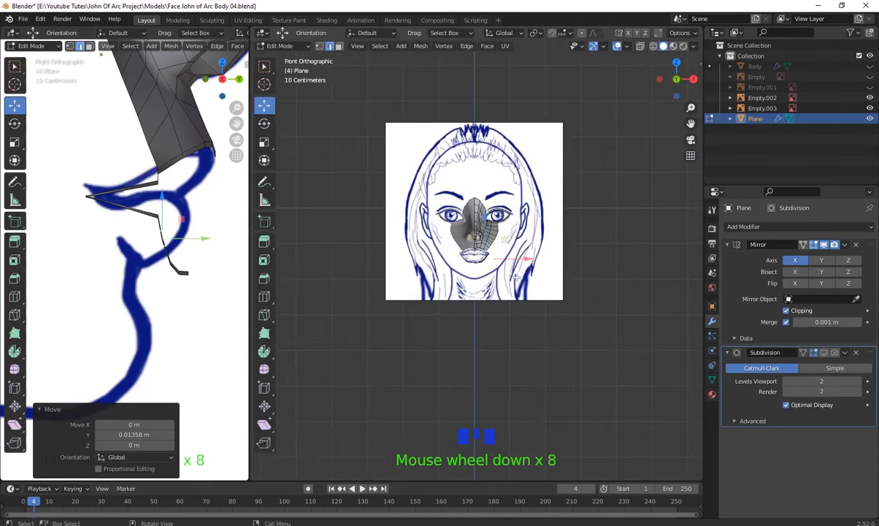
{"action": "middle_click_drag", "start_coordinate": [438, 329], "coordinate": [515, 314]}
{"action": "scroll", "coordinate": [506, 321], "scroll_direction": "up", "scroll_amount": 2}
{"action": "scroll", "coordinate": [505, 294], "scroll_direction": "up", "scroll_amount": 3}
{"action": "left_click_drag", "start_coordinate": [514, 314], "coordinate": [481, 304]}
{"action": "middle_click_drag", "start_coordinate": [481, 304], "coordinate": [413, 245]}
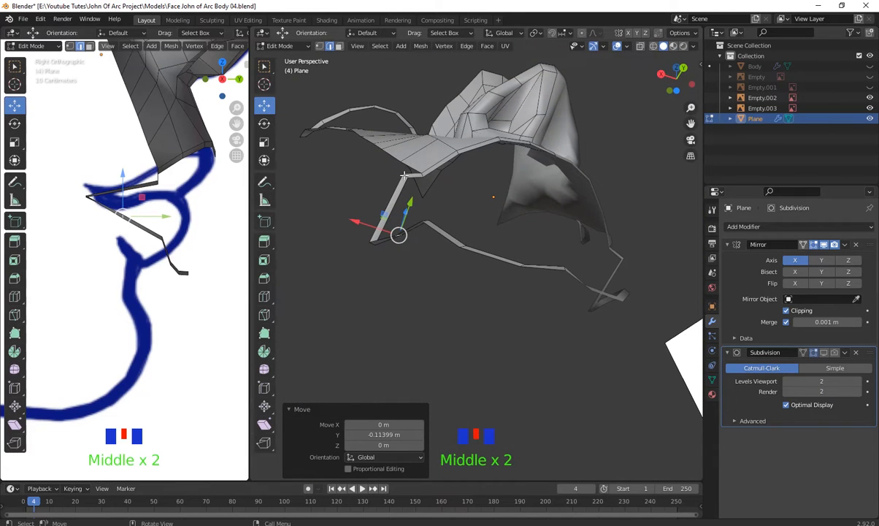
- Move the upper-lip edge next to the mouth corner back about 0.09 m along Y
{"action": "left_click", "coordinate": [404, 175]}
{"action": "left_click_drag", "start_coordinate": [421, 132], "coordinate": [409, 167]}
{"action": "middle_click_drag", "start_coordinate": [409, 167], "coordinate": [488, 156]}
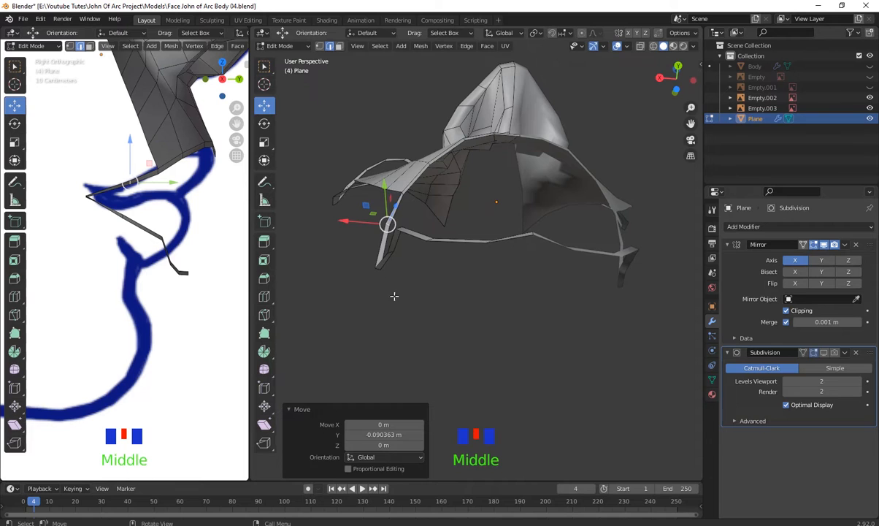
- Move the lower-lip edge midway between the mouth corner and the centre back along Y to smooth the side curve
{"action": "middle_click_drag", "start_coordinate": [395, 295], "coordinate": [444, 204]}
{"action": "left_click", "coordinate": [428, 256]}
{"action": "left_click", "coordinate": [454, 287]}
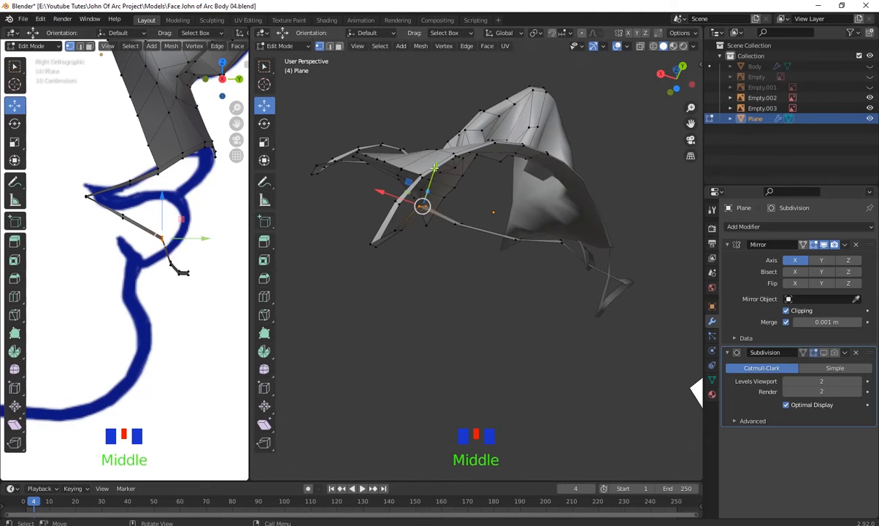
{"action": "left_click_drag", "start_coordinate": [434, 169], "coordinate": [426, 182]}
- Move the two lower-lip edges nearest the centre edge forward along Y, about 0.024 m and 0.022 m
{"action": "middle_click_drag", "start_coordinate": [493, 296], "coordinate": [559, 385]}
{"action": "left_click", "coordinate": [533, 349]}
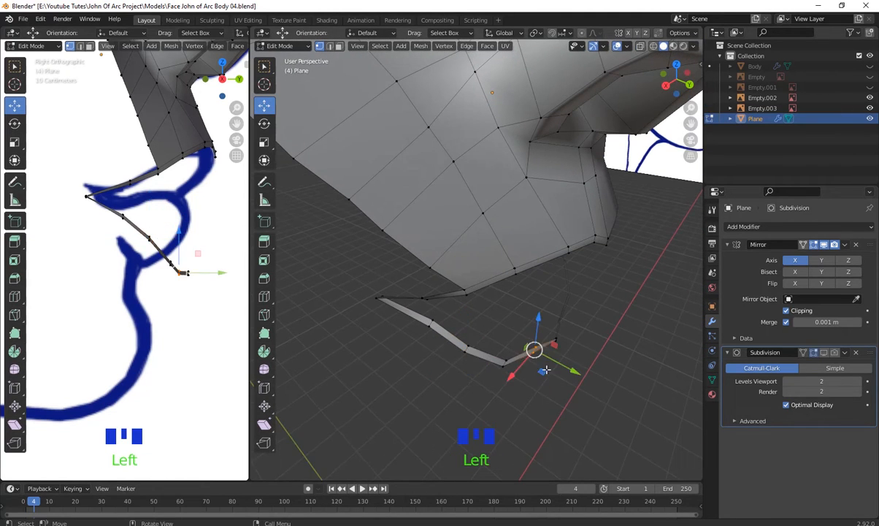
{"action": "left_click_drag", "start_coordinate": [545, 370], "coordinate": [542, 385]}
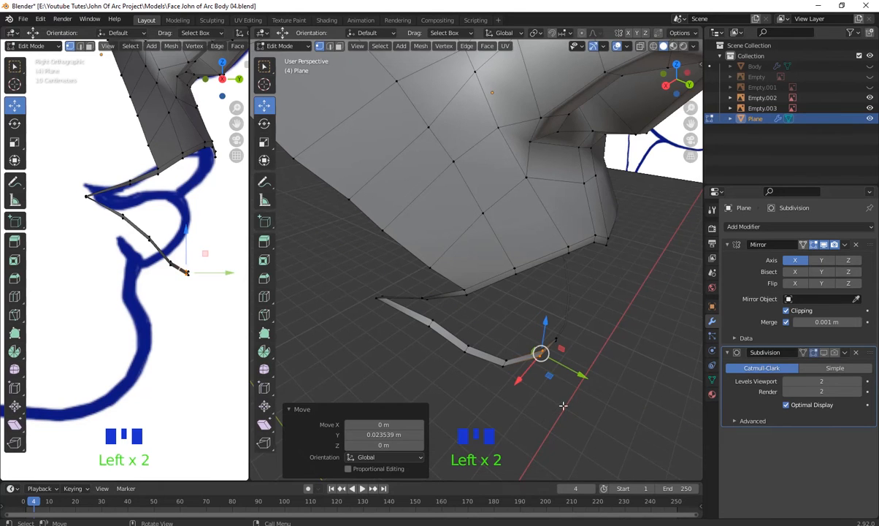
{"action": "middle_click_drag", "start_coordinate": [563, 405], "coordinate": [506, 277]}
{"action": "left_click", "coordinate": [485, 242]}
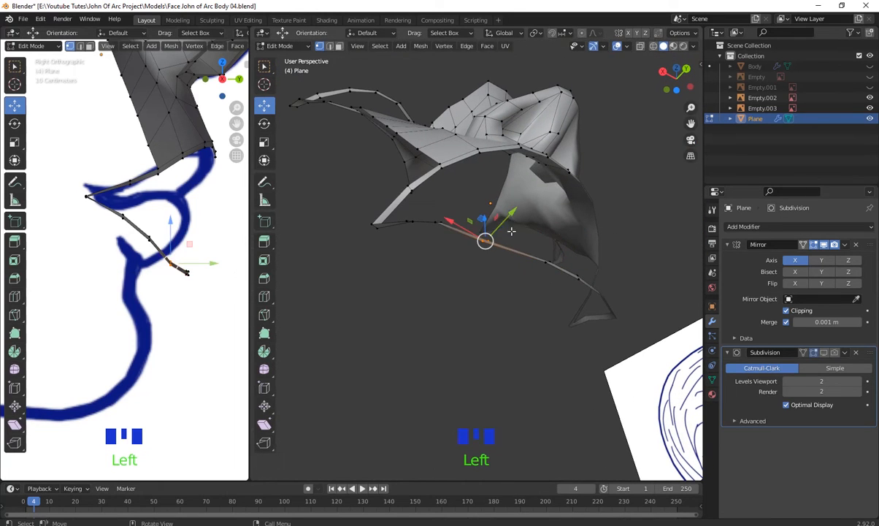
{"action": "left_click_drag", "start_coordinate": [512, 214], "coordinate": [516, 209]}
{"action": "middle_click_drag", "start_coordinate": [506, 230], "coordinate": [593, 293]}
{"action": "middle_click_drag", "start_coordinate": [470, 268], "coordinate": [458, 148]}
{"action": "middle_click_drag", "start_coordinate": [489, 317], "coordinate": [581, 369]}
{"action": "scroll", "coordinate": [559, 323], "scroll_direction": "down", "scroll_amount": 3}
{"action": "scroll", "coordinate": [368, 313], "scroll_direction": "up", "scroll_amount": 2}
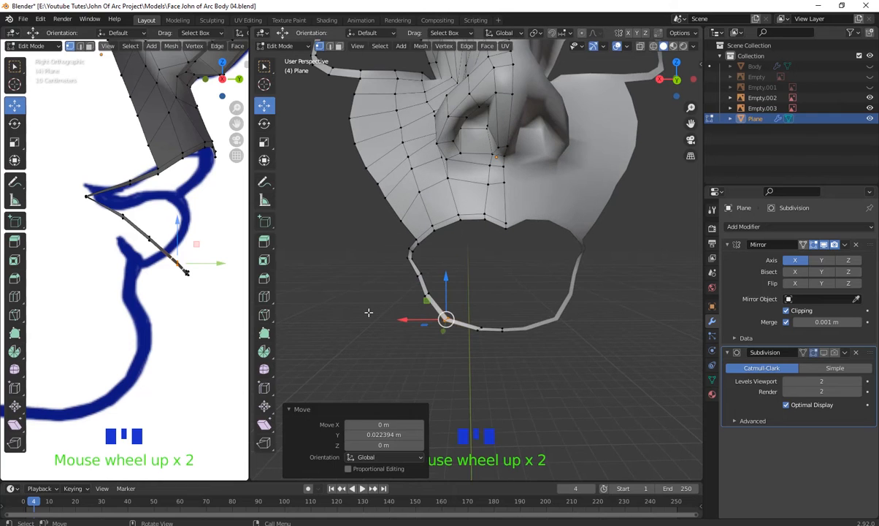
- In front view, nudge the lower lip's border points beside the centre to follow the drawn lip outline
{"action": "key", "text": "KP_1"}
{"action": "scroll", "coordinate": [374, 275], "scroll_direction": "up", "scroll_amount": 3}
{"action": "middle_click_drag", "start_coordinate": [522, 405], "coordinate": [532, 340], "text": "shift"}
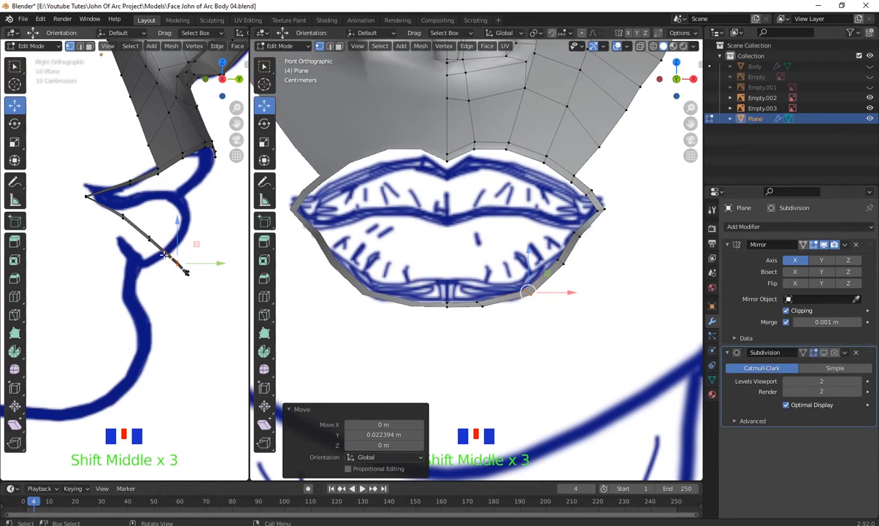
{"action": "middle_click_drag", "start_coordinate": [557, 270], "coordinate": [563, 294], "text": "shift"}
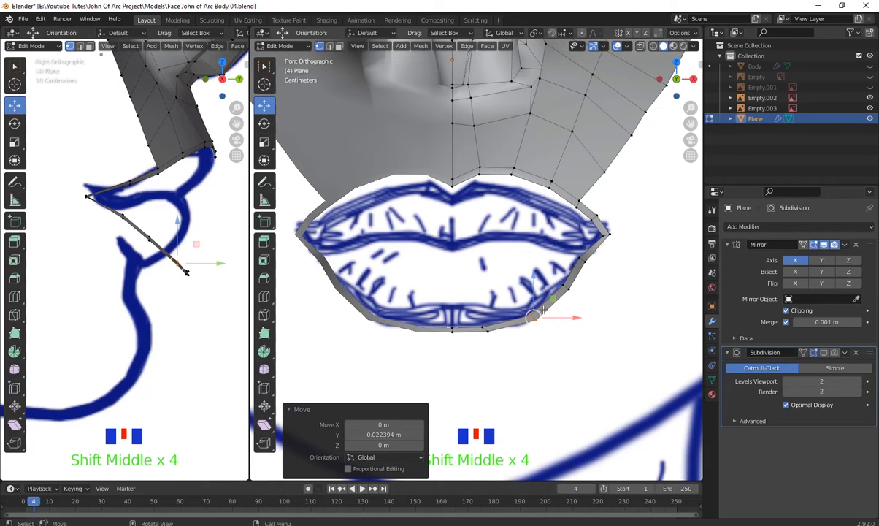
{"action": "middle_click_drag", "start_coordinate": [439, 241], "coordinate": [494, 249], "text": "shift"}
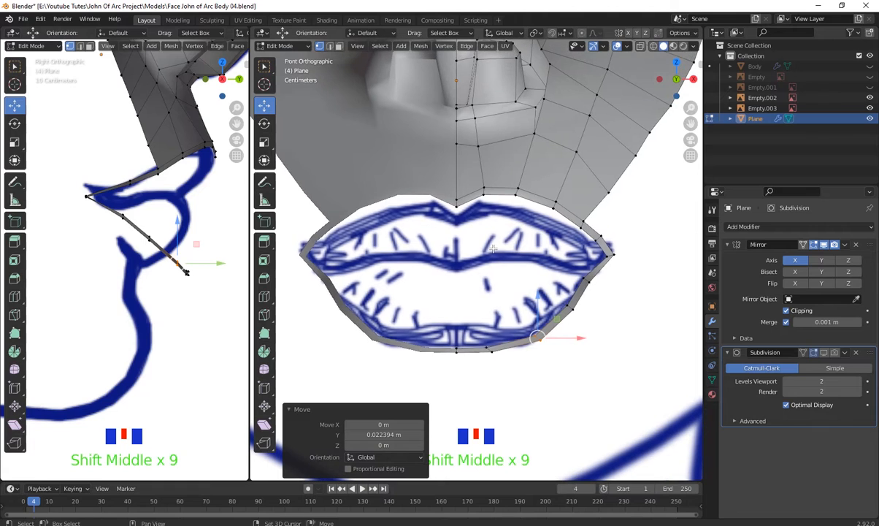
{"action": "left_click", "coordinate": [490, 349]}
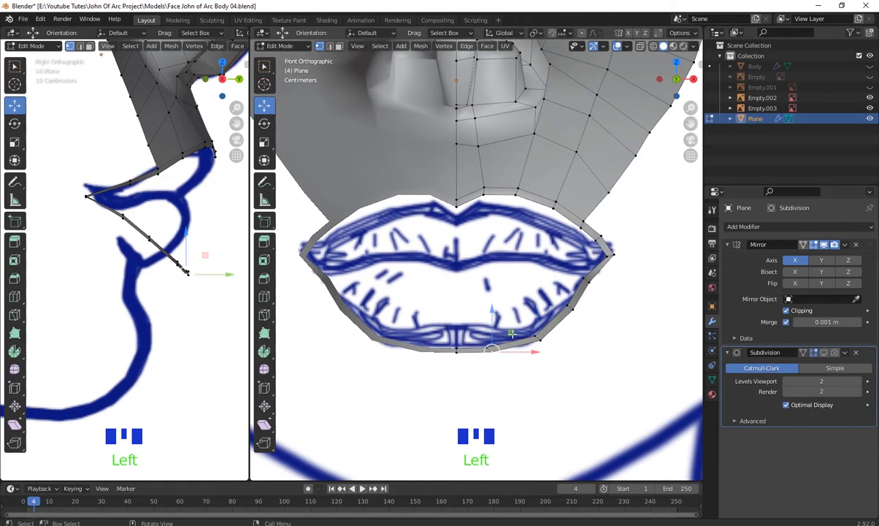
{"action": "left_click_drag", "start_coordinate": [512, 333], "coordinate": [566, 320]}
{"action": "left_click", "coordinate": [540, 340]}
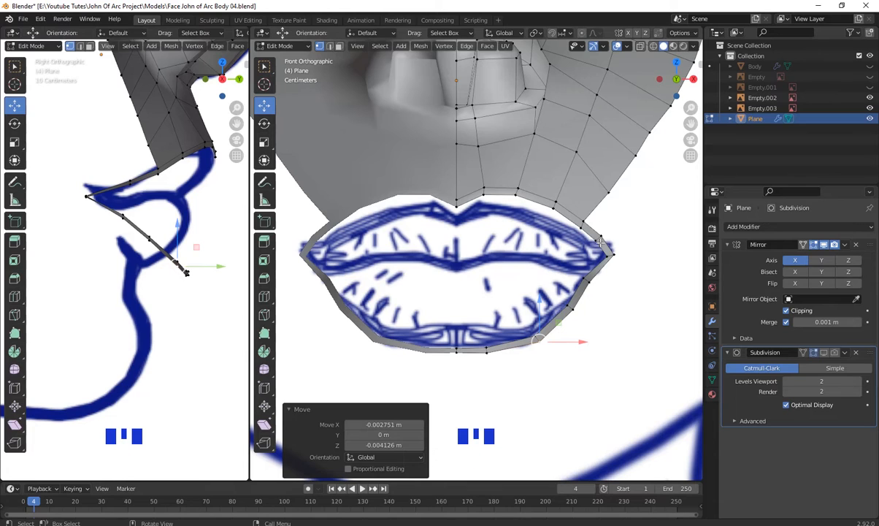
- Extrude the upper lip's inner border edges, from the centre to the mouth corner, about 0.202 m downward along Z
{"action": "key", "text": "2"}
{"action": "left_click", "coordinate": [482, 196]}
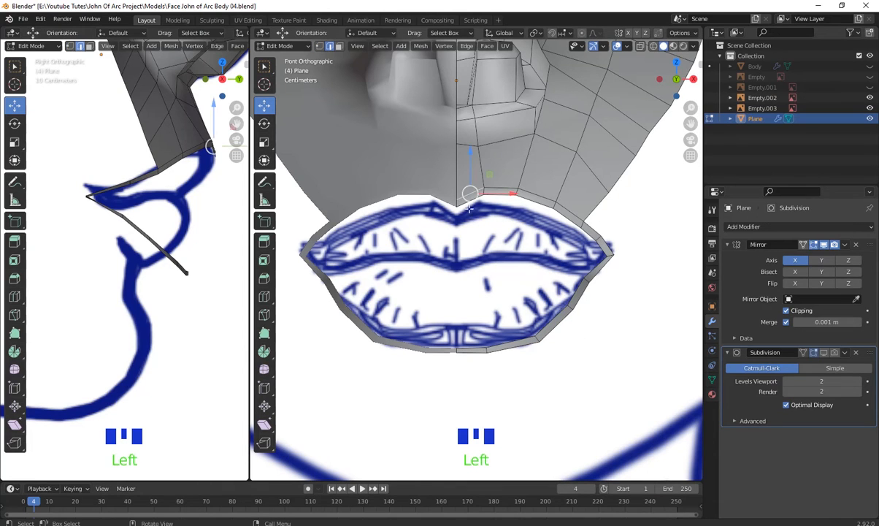
{"action": "left_click", "coordinate": [467, 208]}
{"action": "left_click", "coordinate": [504, 196], "text": "shift"}
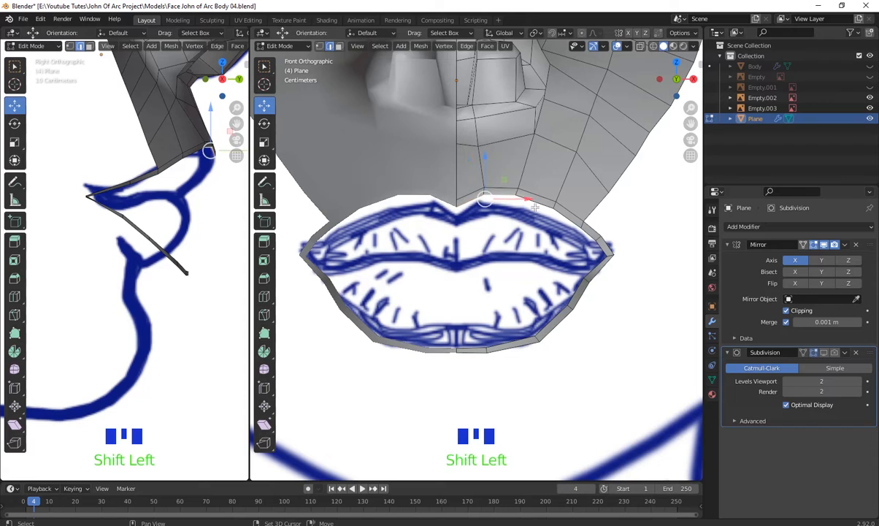
{"action": "left_click", "coordinate": [529, 203], "text": "shift"}
{"action": "left_click", "coordinate": [589, 240], "text": "shift"}
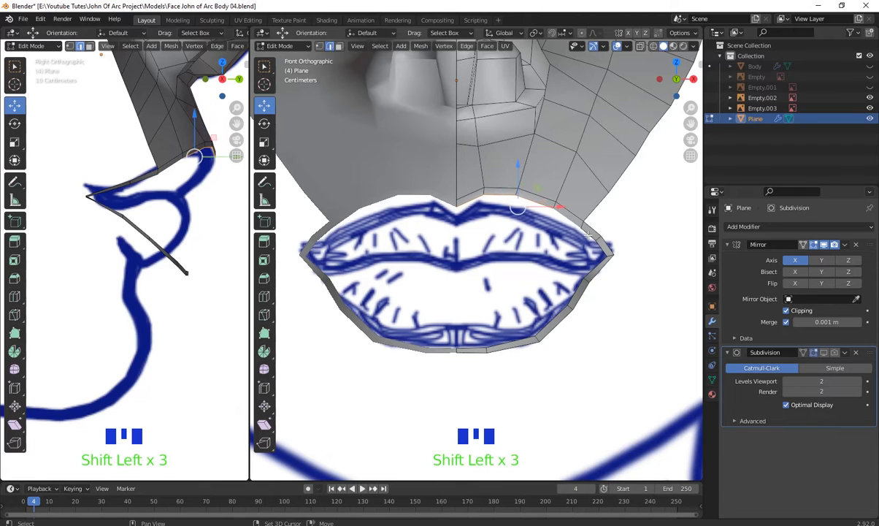
{"action": "left_click", "coordinate": [589, 245], "text": "shift"}
{"action": "left_click", "coordinate": [615, 265], "text": "shift"}
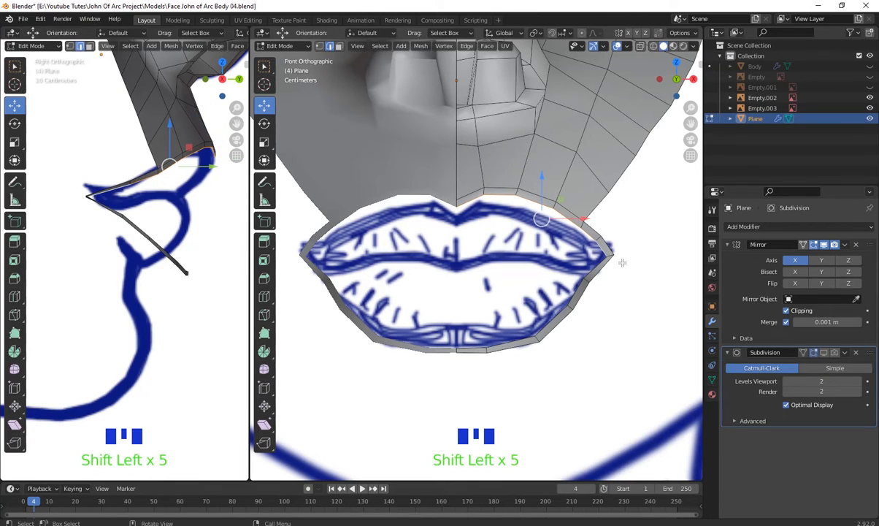
{"action": "key", "text": "e"}
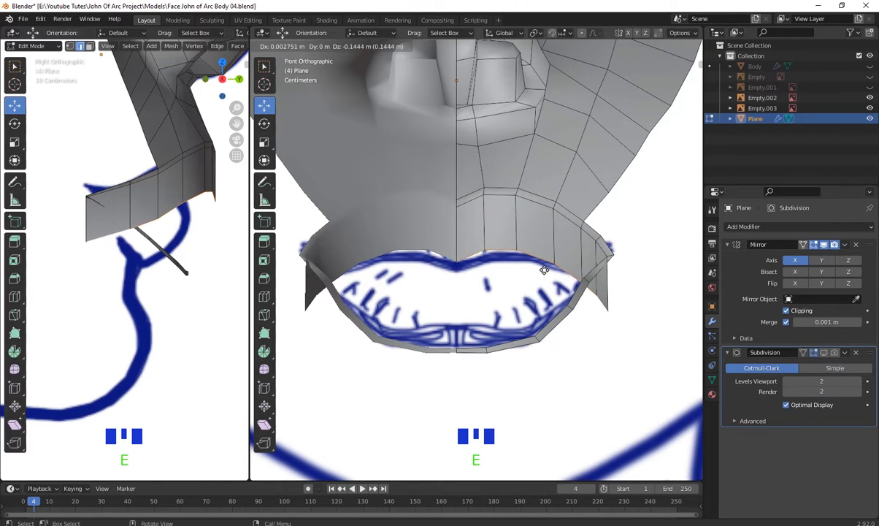
{"action": "key", "text": "z"}
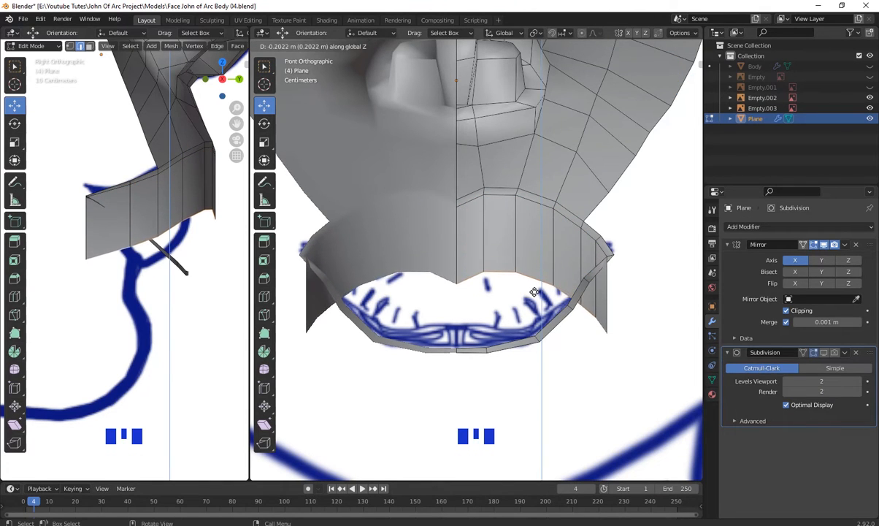
{"action": "left_click", "coordinate": [535, 292]}
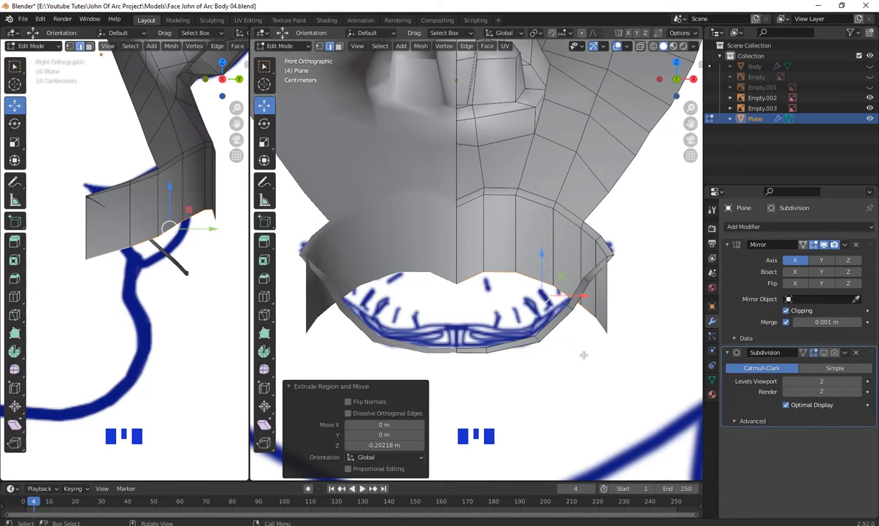
- Scale the extruded upper-lip edges by -0.533 along Z and move them up about 0.065 m
{"action": "key", "text": "s"}
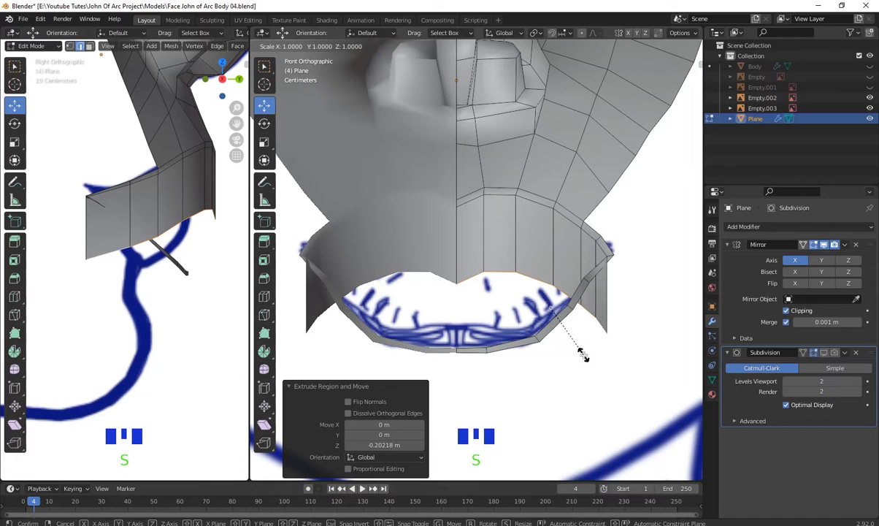
{"action": "key", "text": "z"}
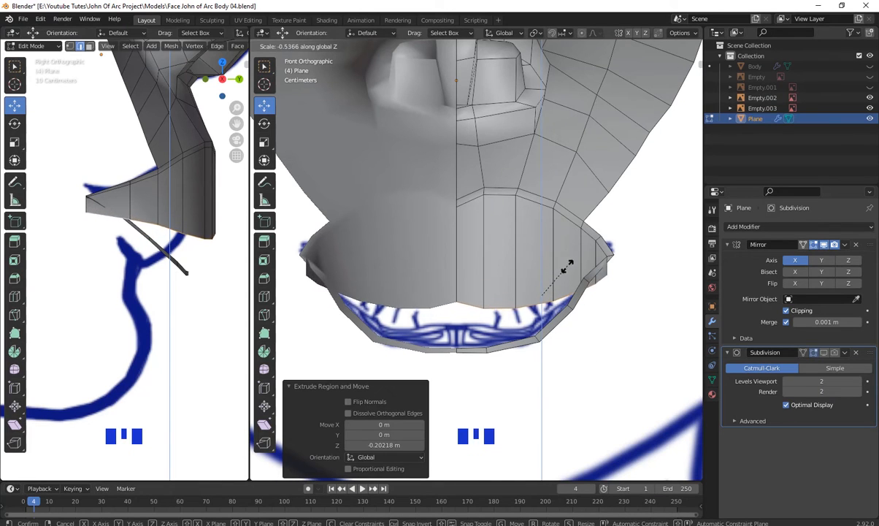
{"action": "left_click", "coordinate": [572, 271]}
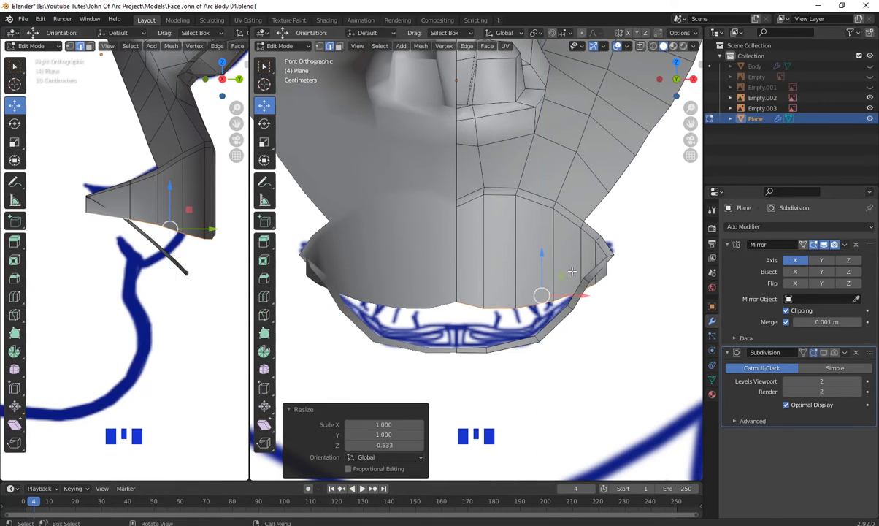
{"action": "left_click_drag", "start_coordinate": [543, 271], "coordinate": [541, 234]}
{"action": "scroll", "coordinate": [477, 320], "scroll_direction": "down", "scroll_amount": 5}
{"action": "scroll", "coordinate": [554, 325], "scroll_direction": "up", "scroll_amount": 1}
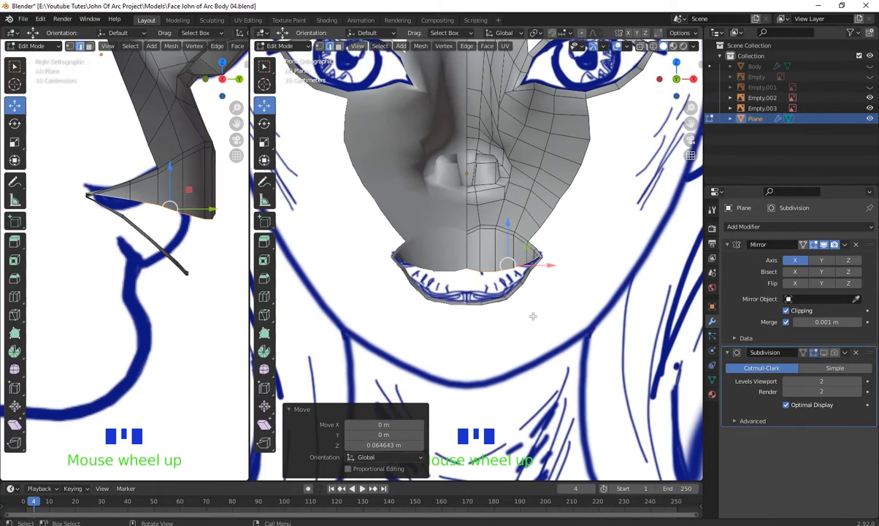
- Move the extruded upper-lip edges about 0.138 m backward along Y
{"action": "middle_click_drag", "start_coordinate": [530, 314], "coordinate": [484, 188]}
{"action": "scroll", "coordinate": [459, 291], "scroll_direction": "up", "scroll_amount": 2}
{"action": "left_click_drag", "start_coordinate": [504, 160], "coordinate": [486, 210]}
{"action": "middle_click_drag", "start_coordinate": [485, 211], "coordinate": [543, 216]}
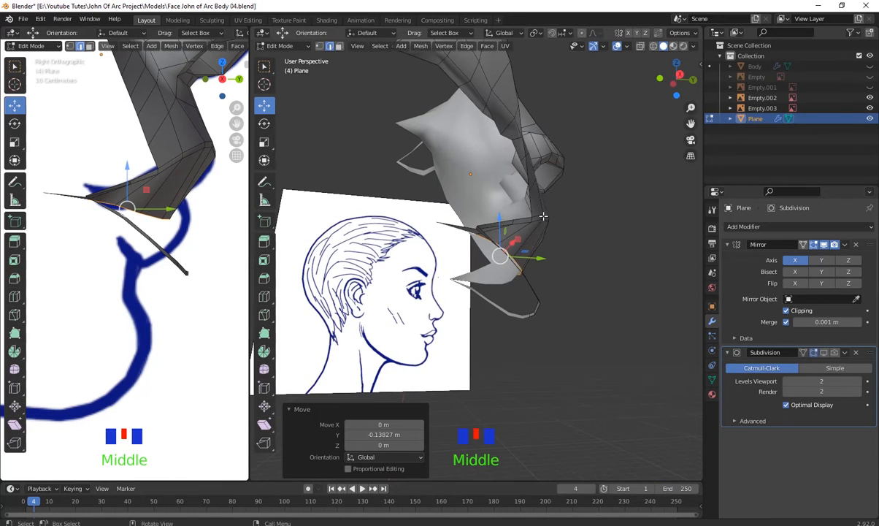
- Scale the extruded upper-lip edges by 0.318 along Y and move them about 0.094 m backward along Y
{"action": "middle_click_drag", "start_coordinate": [457, 263], "coordinate": [628, 369]}
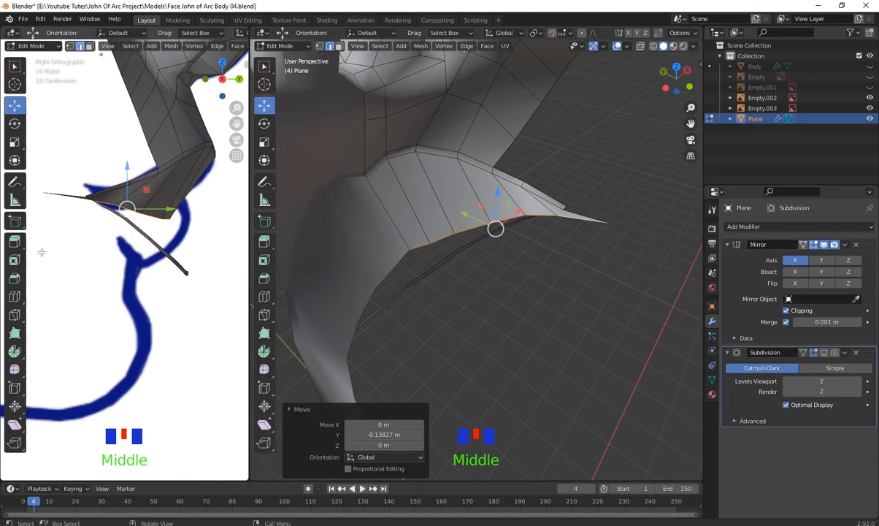
{"action": "left_click", "coordinate": [17, 144]}
{"action": "middle_click_drag", "start_coordinate": [539, 276], "coordinate": [557, 277]}
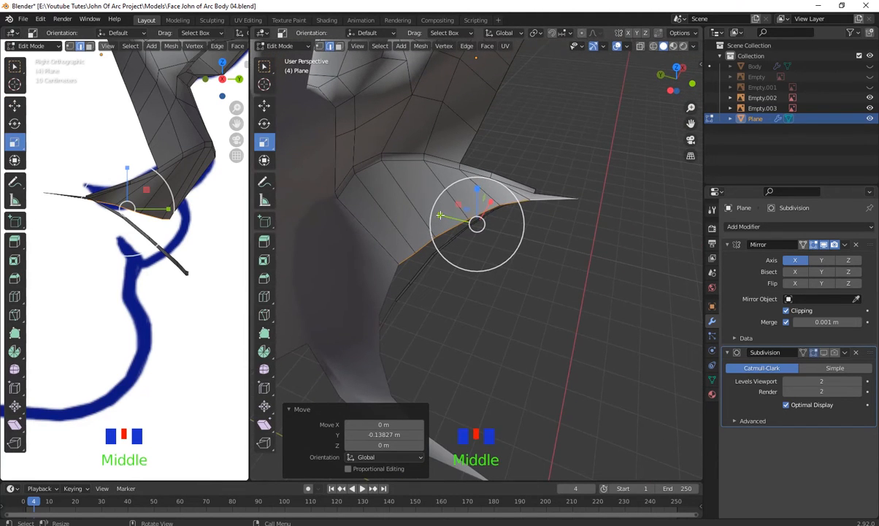
{"action": "mouse_move", "coordinate": [440, 215]}
{"action": "left_mouse_down"}
{"action": "mouse_move", "coordinate": [465, 226]}
{"action": "mouse_move", "coordinate": [456, 221]}
{"action": "left_mouse_up"}
{"action": "key", "text": "w"}
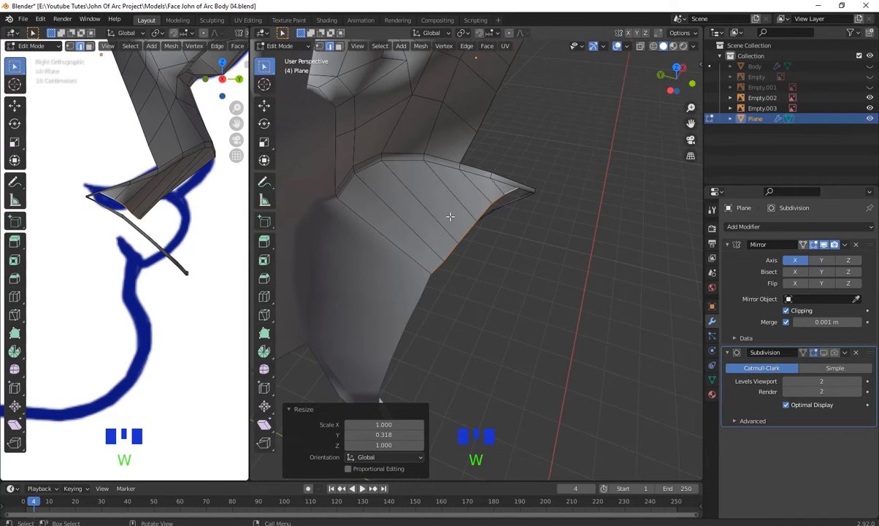
{"action": "key", "text": "g"}
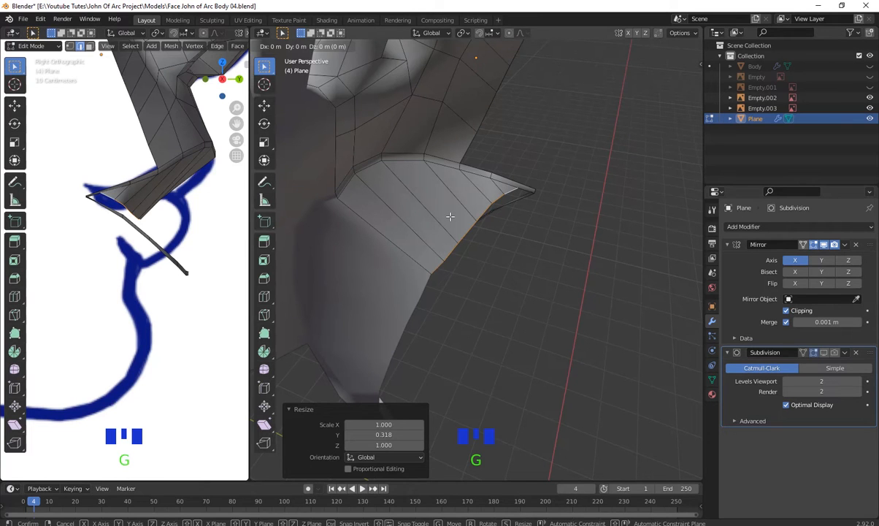
{"action": "key", "text": "y"}
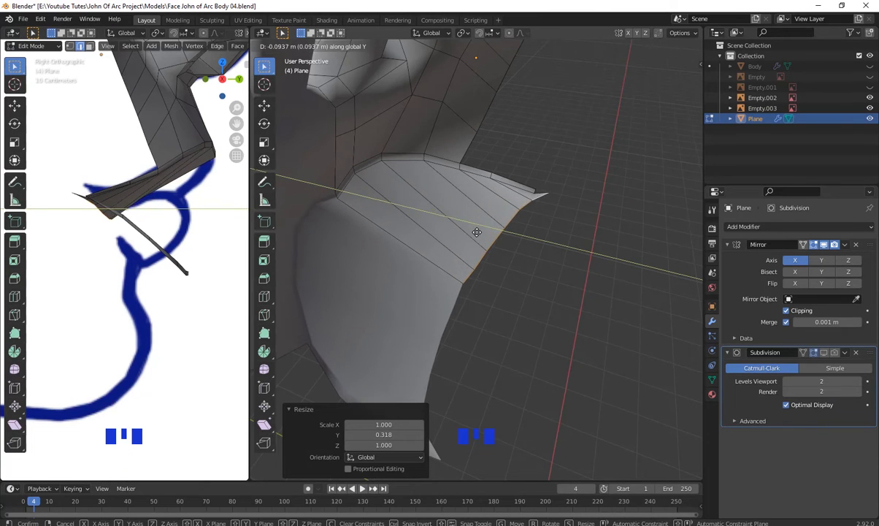
{"action": "left_click", "coordinate": [476, 232]}
- Add one loop cut along the extruded upper-lip strip, slid toward the outer lip border with a factor of about 0.40
{"action": "middle_click_drag", "start_coordinate": [476, 232], "coordinate": [479, 207]}
{"action": "scroll", "coordinate": [541, 295], "scroll_direction": "up", "scroll_amount": 3}
{"action": "scroll", "coordinate": [518, 209], "scroll_direction": "down", "scroll_amount": 2}
{"action": "scroll", "coordinate": [442, 289], "scroll_direction": "up", "scroll_amount": 2}
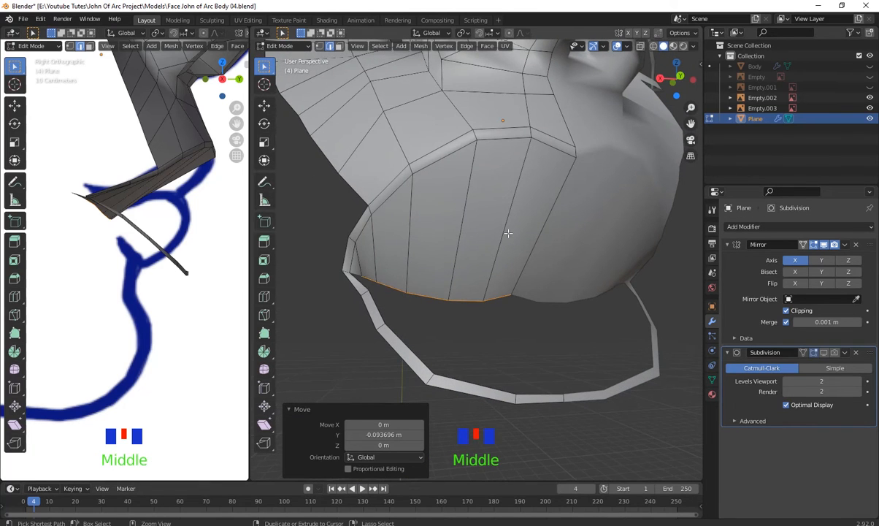
{"action": "key", "text": "ctrl+r"}
{"action": "left_click", "coordinate": [509, 221]}
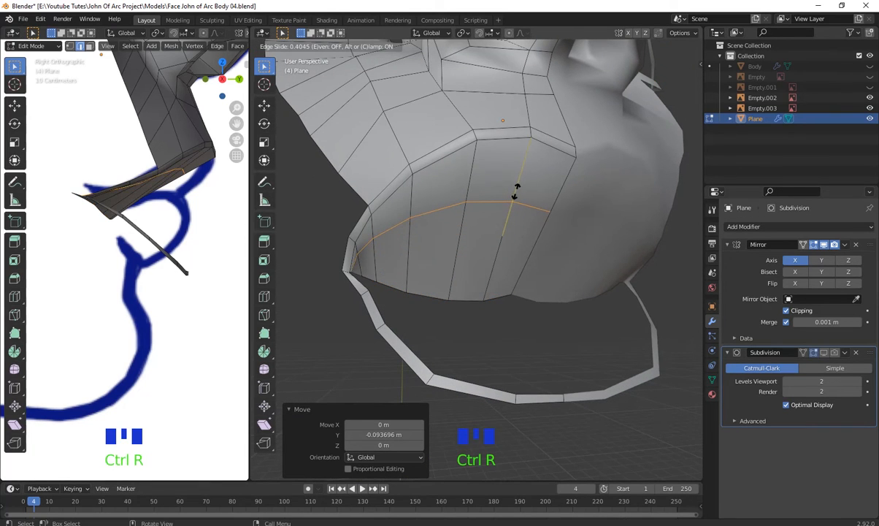
{"action": "left_click", "coordinate": [515, 191]}
- In side view, move the loop's two edges nearest the centre about 0.058 m forward and 0.011 m down
{"action": "left_click", "coordinate": [527, 206]}
{"action": "left_click", "coordinate": [486, 201], "text": "ctrl"}
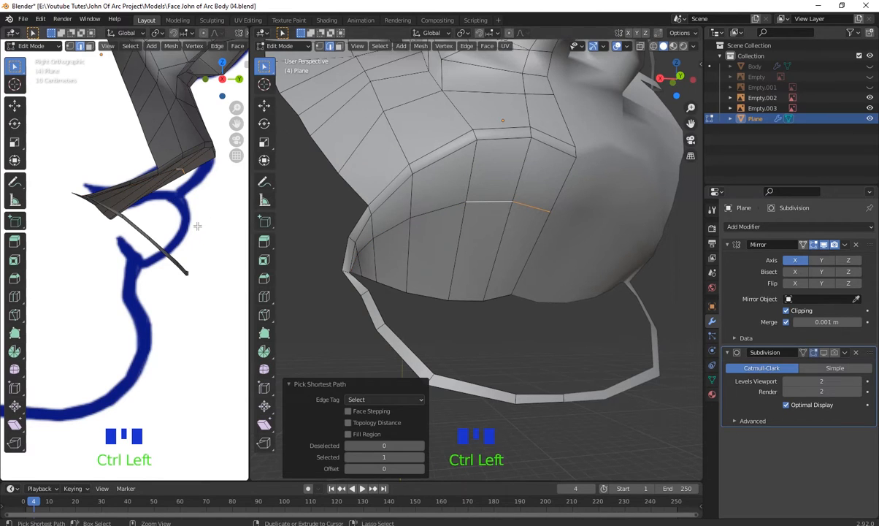
{"action": "middle_click_drag", "start_coordinate": [162, 219], "coordinate": [205, 298], "text": "ctrl"}
{"action": "scroll", "coordinate": [157, 241], "scroll_direction": "up", "scroll_amount": 2}
{"action": "key", "text": "g"}
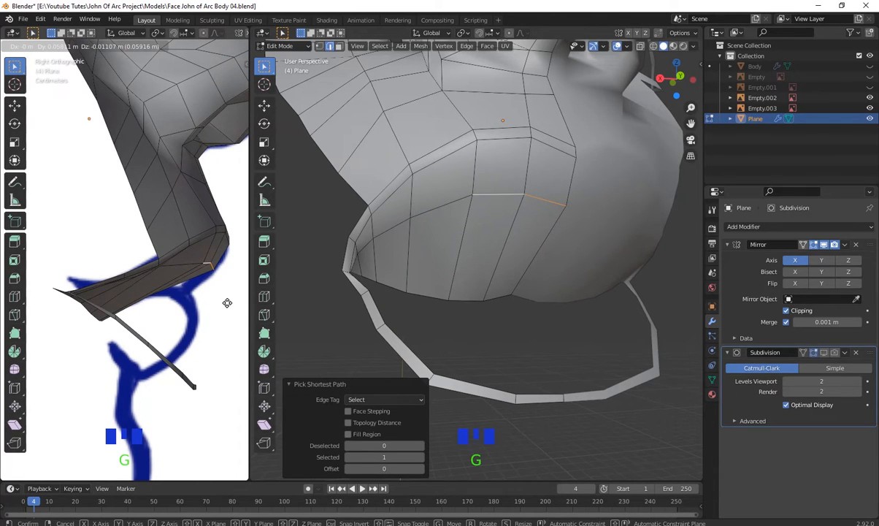
{"action": "left_click", "coordinate": [227, 302]}
- In side view, move the four inner border edges of the upper lip about 0.043 m backward and 0.082 m up
{"action": "left_click", "coordinate": [489, 299]}
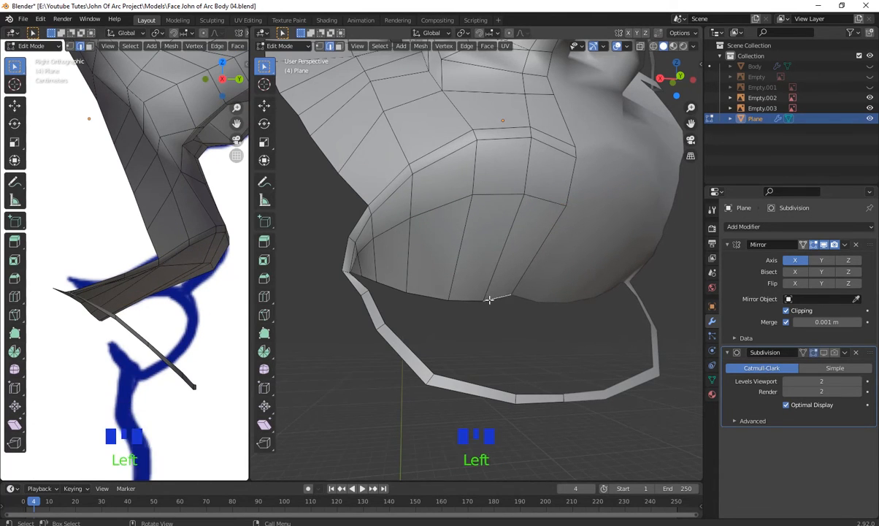
{"action": "left_click", "coordinate": [461, 301], "text": "shift"}
{"action": "left_click", "coordinate": [417, 287], "text": "shift"}
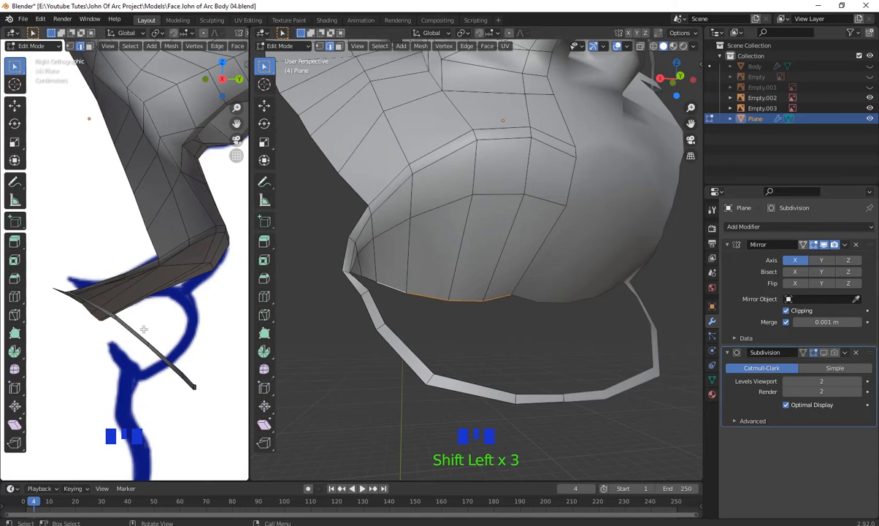
{"action": "key", "text": "g"}
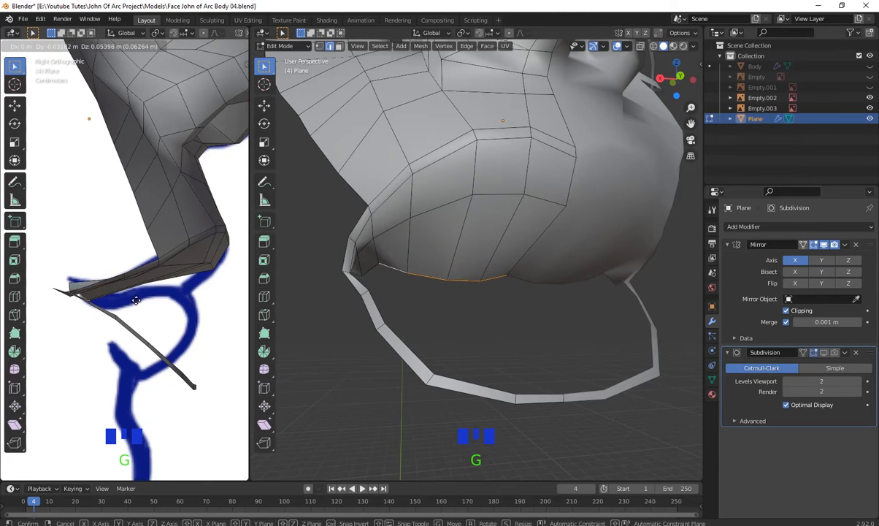
{"action": "left_click", "coordinate": [133, 291]}
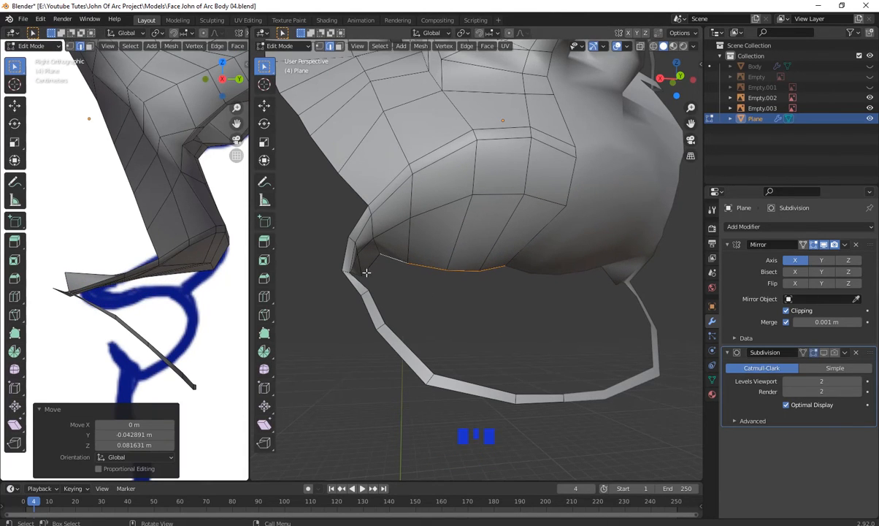
- Nudge the inner border vertices of the upper lip nearest the mouth corner to even out the border
{"action": "key", "text": "1"}
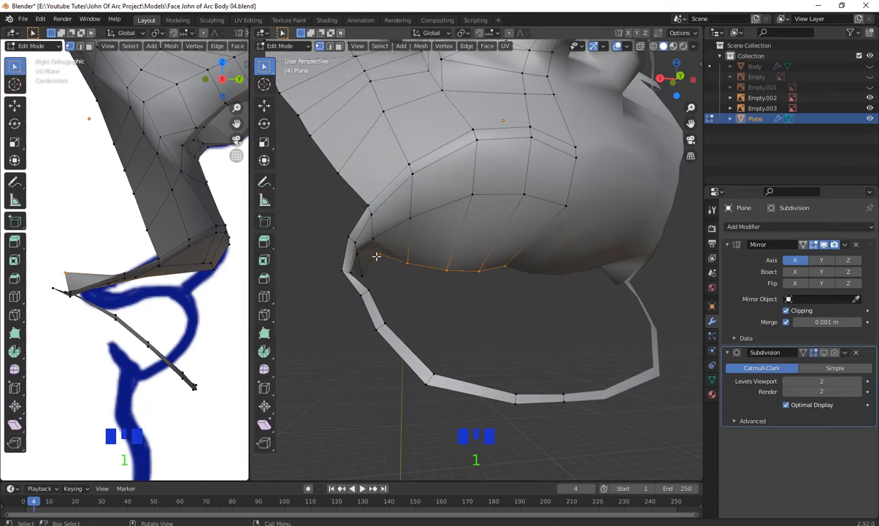
{"action": "left_click", "coordinate": [378, 240]}
{"action": "key", "text": "g"}
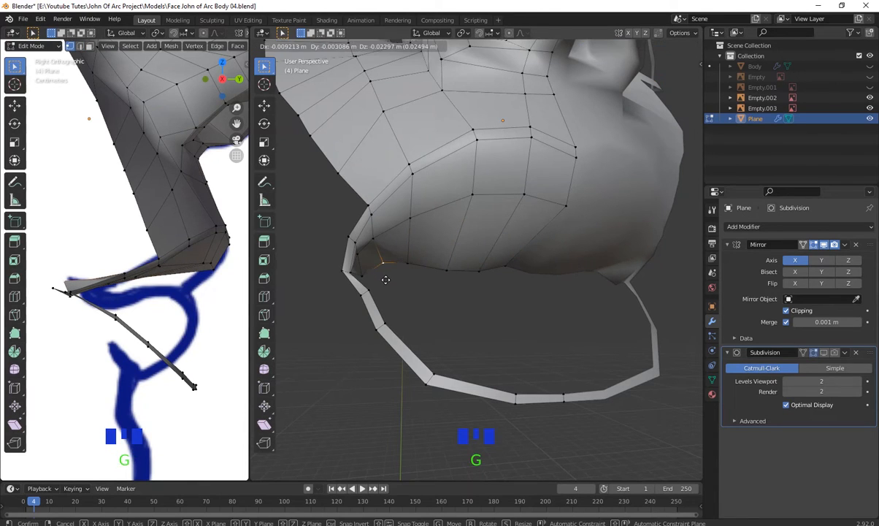
{"action": "left_click", "coordinate": [386, 280]}
{"action": "key", "text": "g"}
{"action": "left_click", "coordinate": [380, 266]}
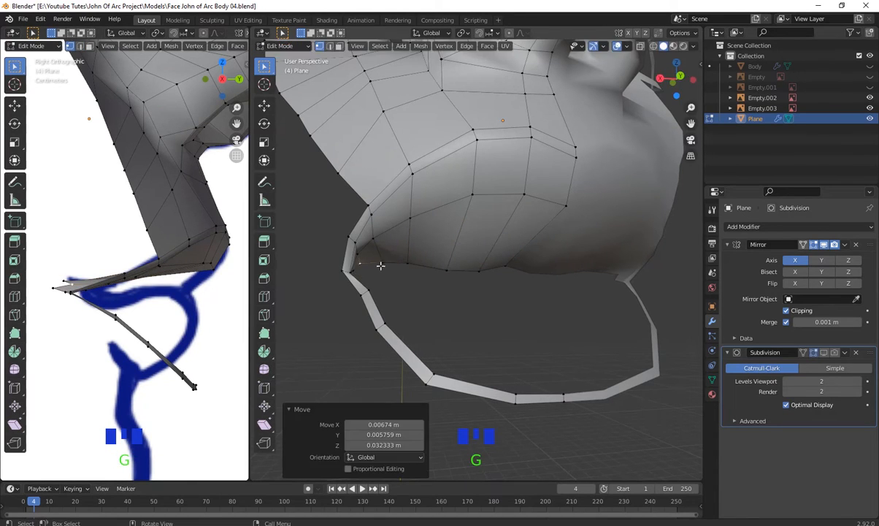
{"action": "key", "text": "g"}
{"action": "left_click", "coordinate": [412, 261]}
- Move the loop vertex between the lip centre and mouth corner about 0.024 m forward and 0.030 m up
{"action": "middle_click_drag", "start_coordinate": [412, 261], "coordinate": [419, 212]}
{"action": "scroll", "coordinate": [495, 307], "scroll_direction": "up", "scroll_amount": 2}
{"action": "left_click", "coordinate": [393, 165]}
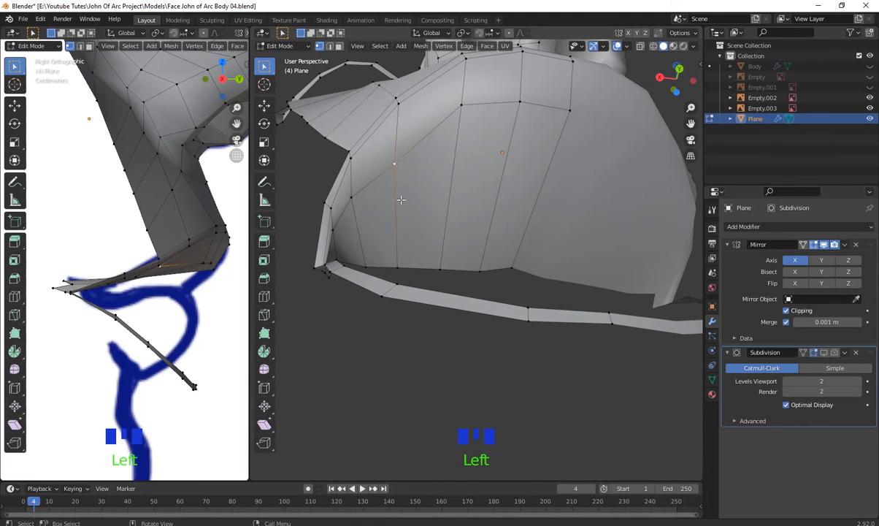
{"action": "key", "text": "g"}
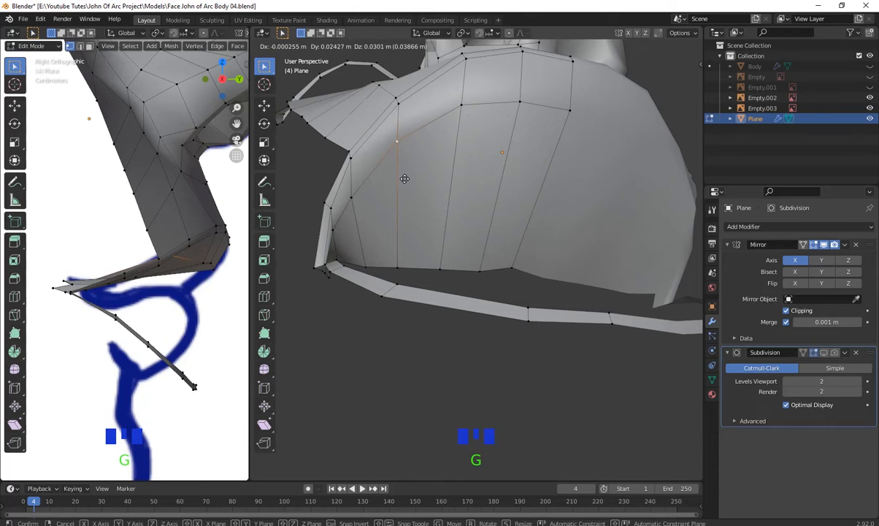
{"action": "left_click", "coordinate": [406, 178]}
- Add a second loop cut between the first loop and the upper lip's inner border, slid with a factor of 0.296
{"action": "left_click", "coordinate": [457, 106]}
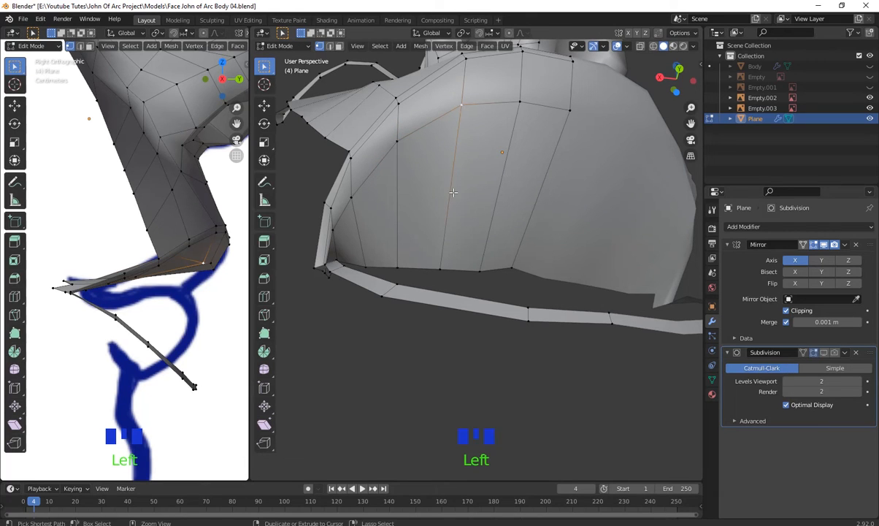
{"action": "key", "text": "ctrl+r"}
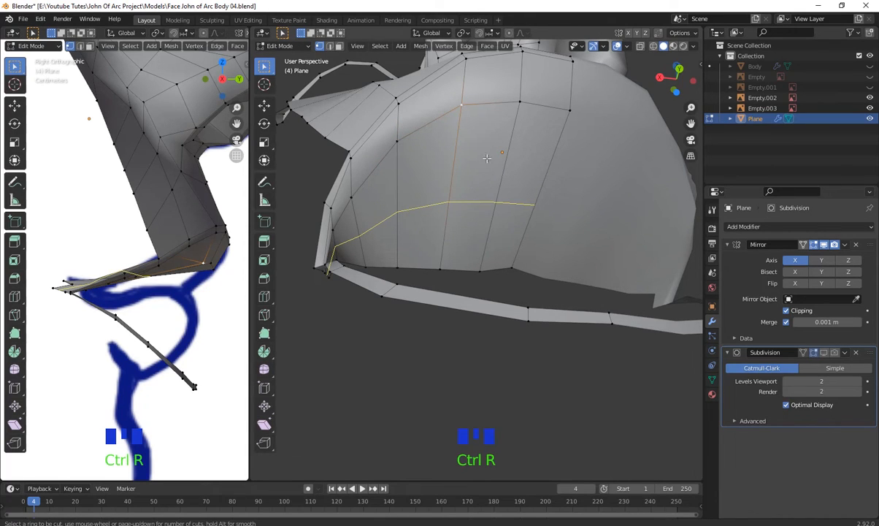
{"action": "left_click", "coordinate": [488, 151]}
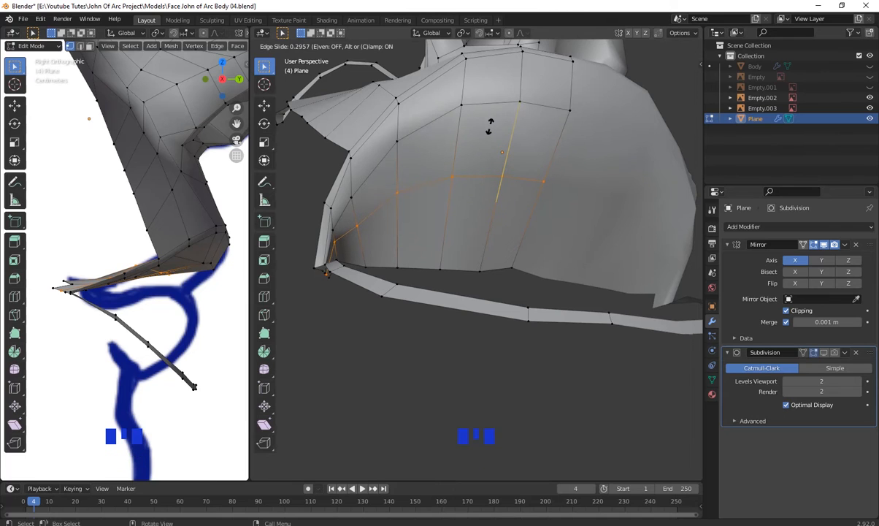
{"action": "left_click", "coordinate": [490, 126]}
- In side view, move the second loop's vertices nearest the centre about 0.061 m forward and 0.043 m down to the drawn lip profile
{"action": "scroll", "coordinate": [490, 146], "scroll_direction": "down", "scroll_amount": 2}
{"action": "middle_click_drag", "start_coordinate": [489, 189], "coordinate": [510, 248]}
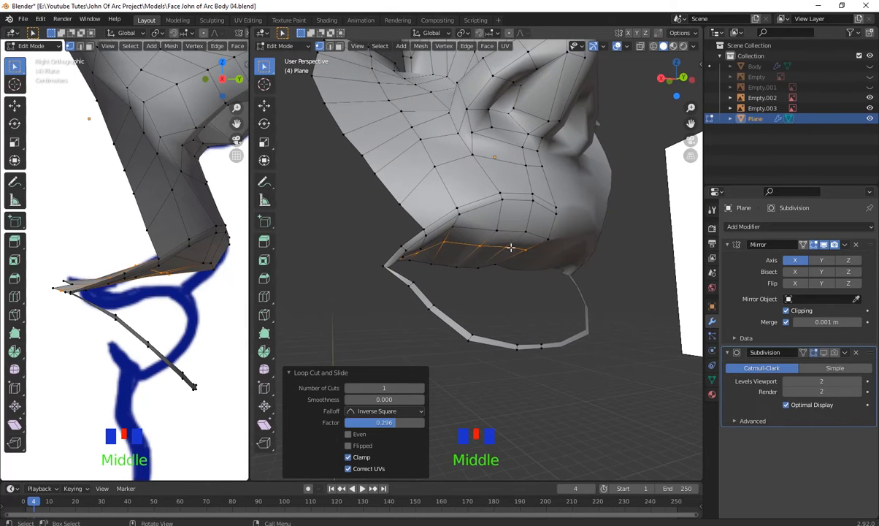
{"action": "left_click", "coordinate": [510, 249]}
{"action": "scroll", "coordinate": [221, 260], "scroll_direction": "up", "scroll_amount": 2}
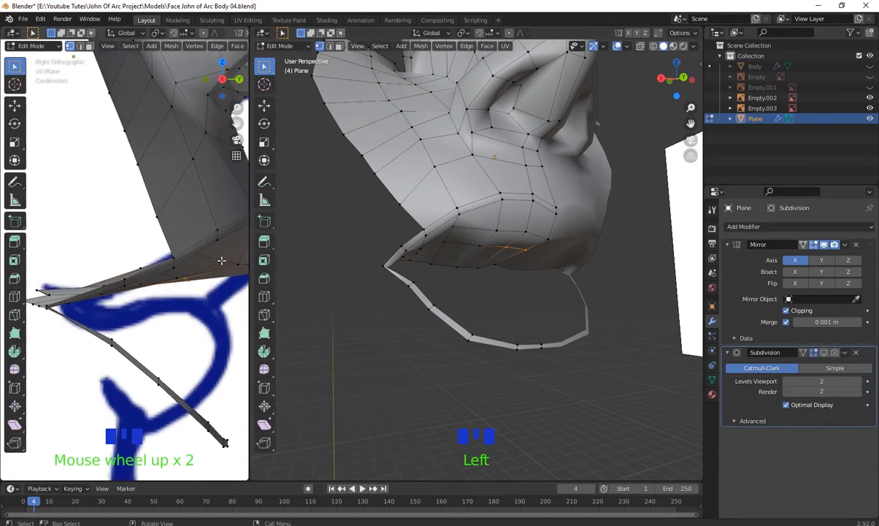
{"action": "middle_click_drag", "start_coordinate": [232, 319], "coordinate": [142, 270], "text": "shift"}
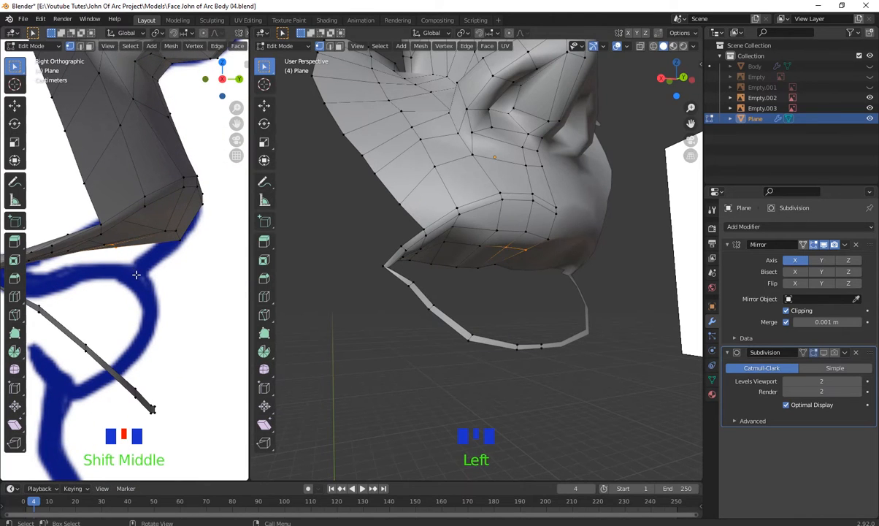
{"action": "key", "text": "g"}
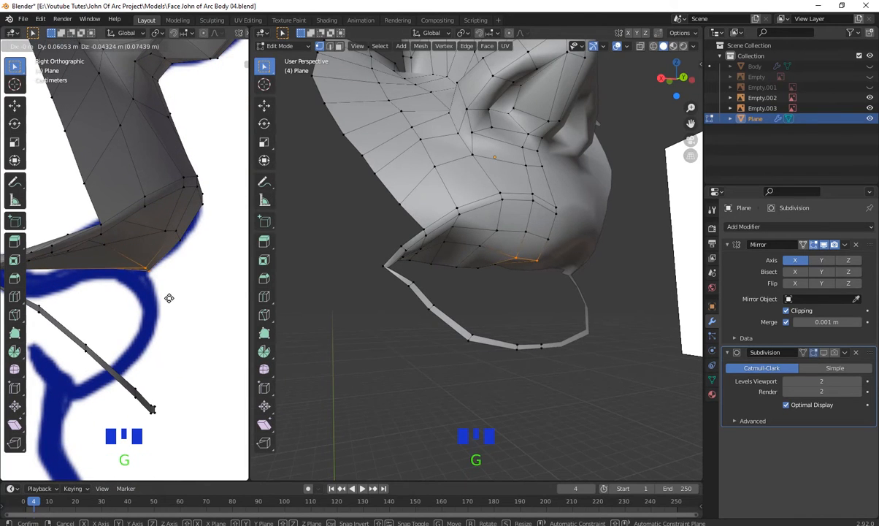
{"action": "left_click", "coordinate": [169, 298]}
- Move the next two second-loop vertices toward the mouth corner about 0.037 m forward and 0.037 m down
{"action": "scroll", "coordinate": [162, 229], "scroll_direction": "down", "scroll_amount": 2}
{"action": "middle_click_drag", "start_coordinate": [574, 249], "coordinate": [449, 208]}
{"action": "scroll", "coordinate": [575, 272], "scroll_direction": "up", "scroll_amount": 3}
{"action": "left_click", "coordinate": [434, 177], "text": "shift"}
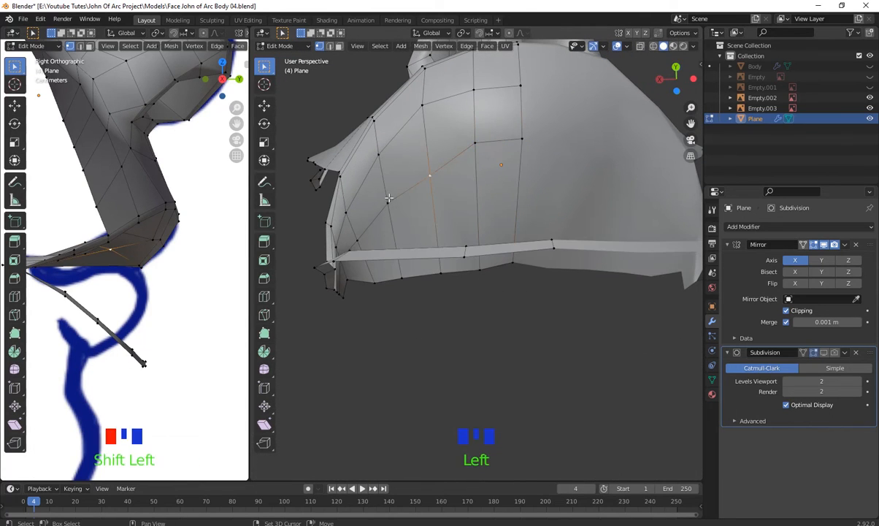
{"action": "middle_click_drag", "start_coordinate": [434, 177], "coordinate": [449, 259]}
{"action": "key", "text": "g"}
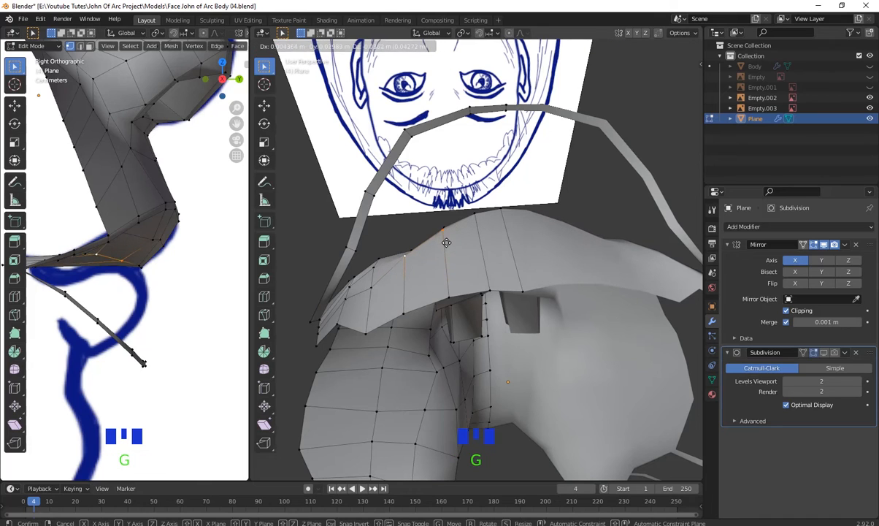
{"action": "left_click", "coordinate": [497, 223]}
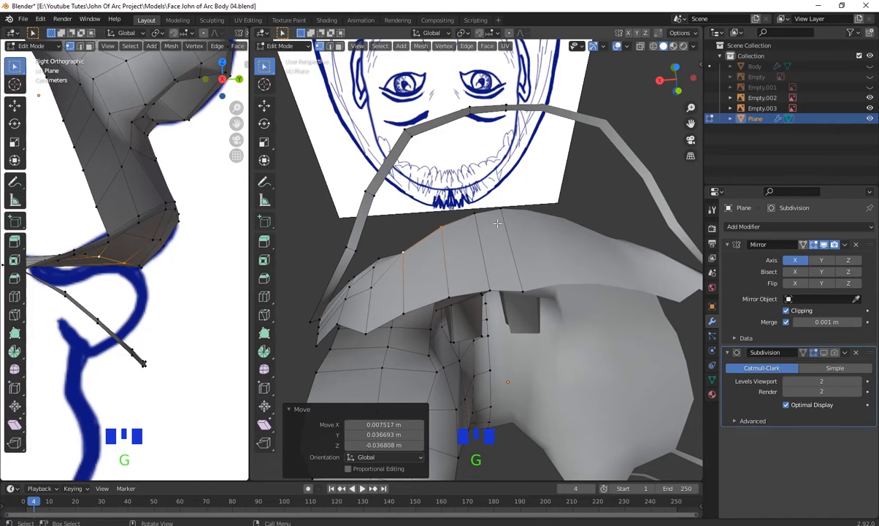
- Nudge the remaining second-loop vertices near the mouth corner to round the upper lip's underside
{"action": "left_click", "coordinate": [375, 287]}
{"action": "key", "text": "g"}
{"action": "left_click", "coordinate": [378, 272]}
{"action": "middle_click_drag", "start_coordinate": [379, 273], "coordinate": [396, 270]}
{"action": "left_click", "coordinate": [392, 263]}
{"action": "key", "text": "g"}
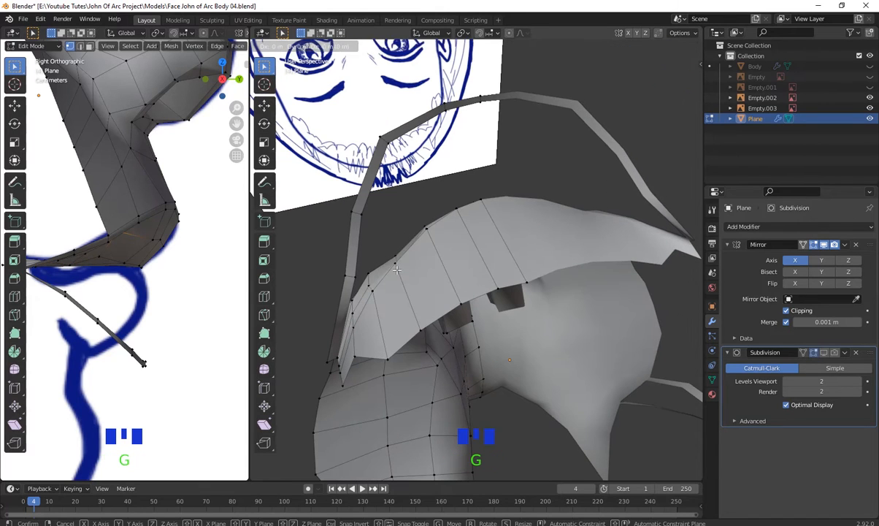
{"action": "left_click", "coordinate": [393, 258]}
{"action": "left_click", "coordinate": [370, 283]}
{"action": "key", "text": "g"}
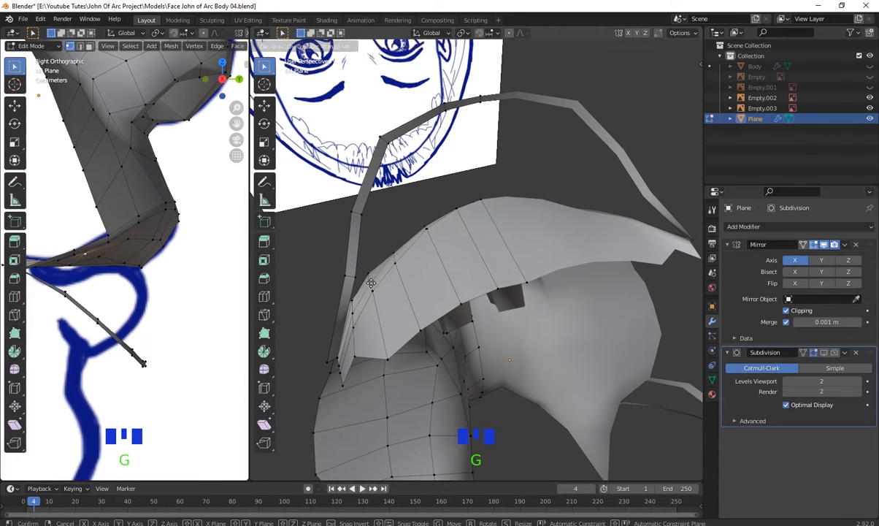
{"action": "left_click", "coordinate": [371, 279]}
{"action": "middle_click_drag", "start_coordinate": [371, 280], "coordinate": [390, 278]}
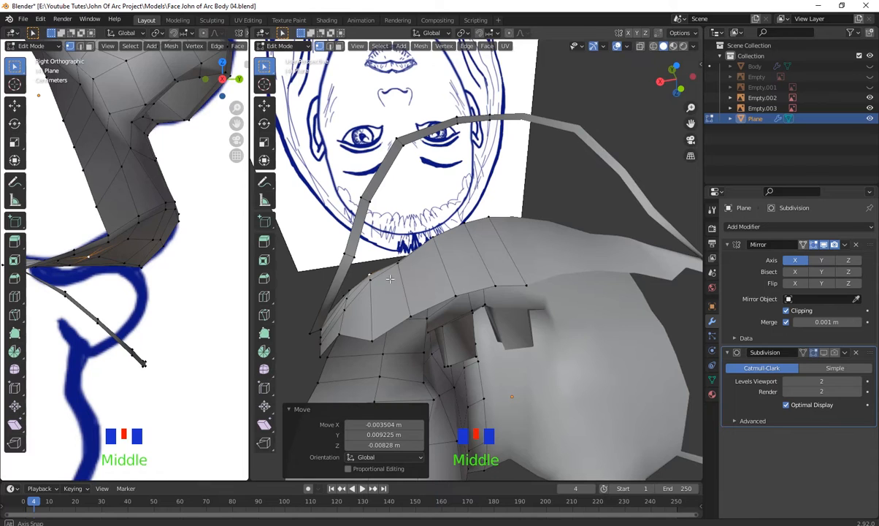
- Reposition the inner border vertex of the upper lip near the mouth corner in line with its neighbours
{"action": "left_click", "coordinate": [363, 337]}
{"action": "key", "text": "g"}
{"action": "left_click", "coordinate": [402, 313]}
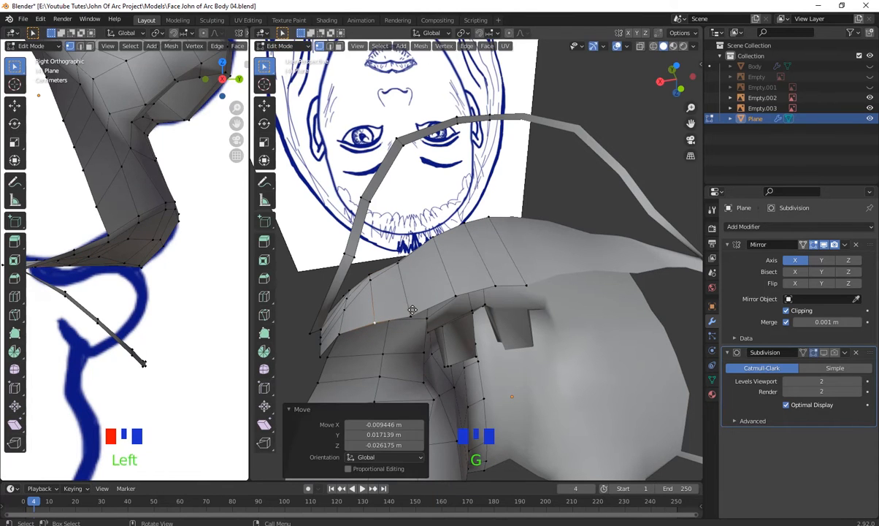
{"action": "left_click", "coordinate": [413, 310]}
{"action": "key", "text": "g"}
{"action": "left_click", "coordinate": [409, 297]}
{"action": "scroll", "coordinate": [409, 297], "scroll_direction": "down", "scroll_amount": 2}
{"action": "middle_click_drag", "start_coordinate": [409, 297], "coordinate": [503, 360]}
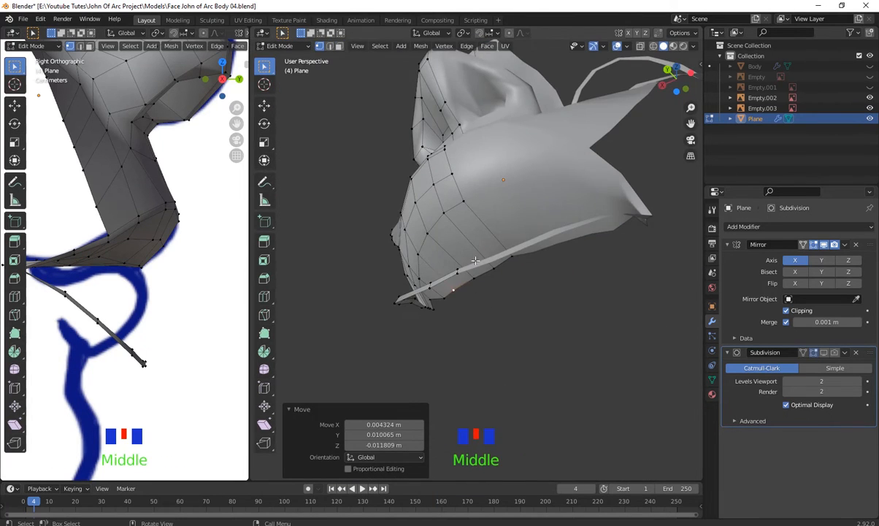
{"action": "middle_click_drag", "start_coordinate": [475, 260], "coordinate": [510, 280]}
{"action": "scroll", "coordinate": [509, 314], "scroll_direction": "up", "scroll_amount": 2, "text": "shift"}
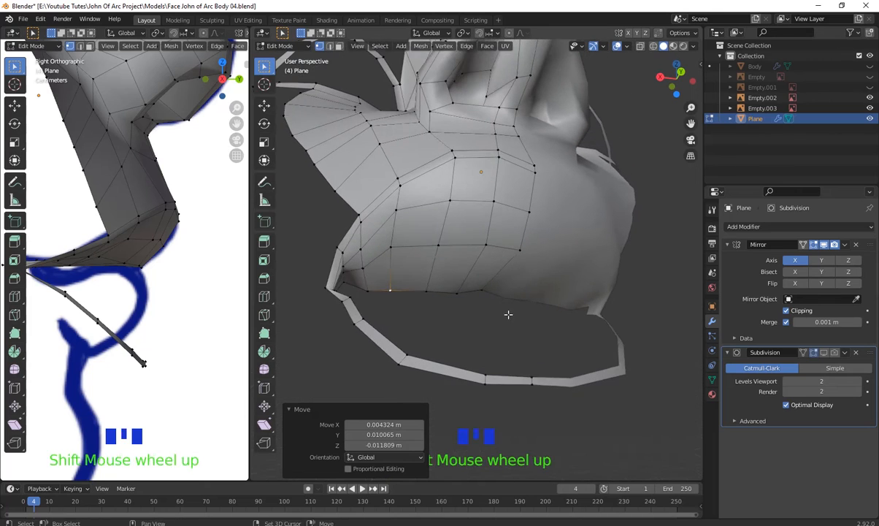
- Reposition two vertices in the lower rows of the upper lip near the mouth corner to even out the edge flow
{"action": "middle_click_drag", "start_coordinate": [508, 314], "coordinate": [444, 322], "text": "shift"}
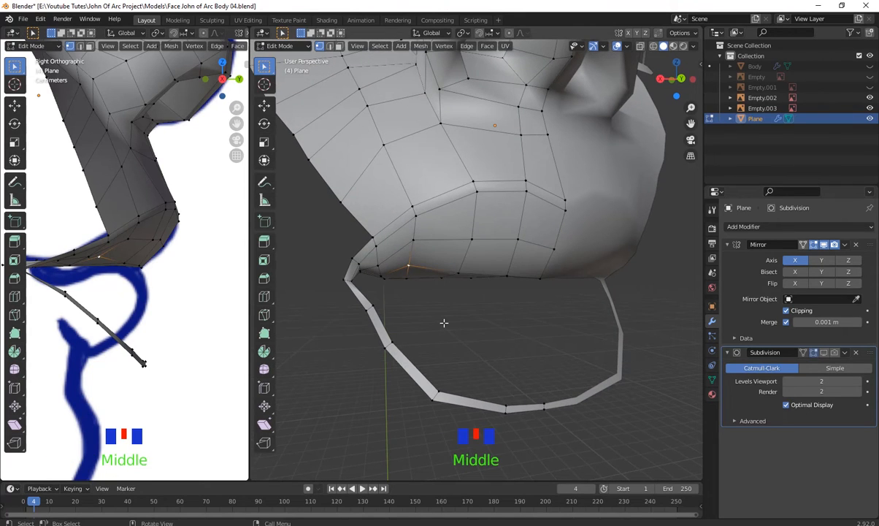
{"action": "key", "text": "g"}
{"action": "left_click", "coordinate": [419, 308]}
{"action": "key", "text": "g"}
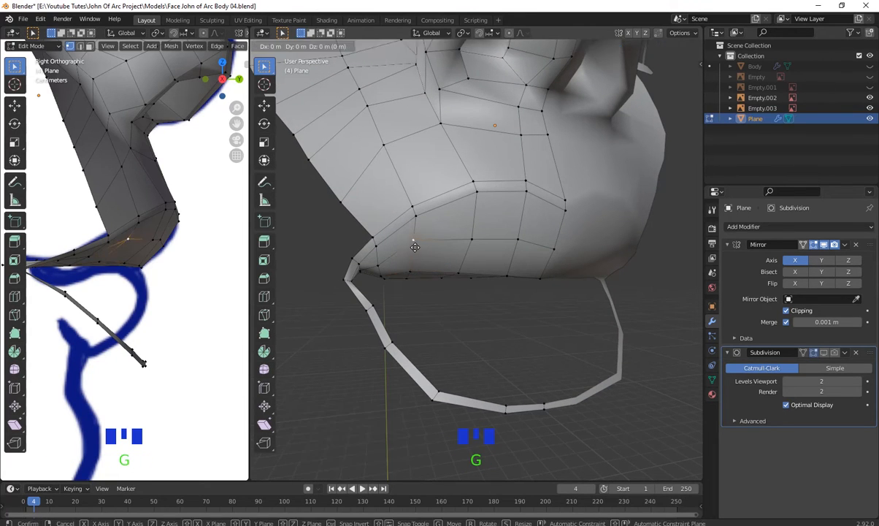
{"action": "left_click", "coordinate": [415, 252]}
- Raise the upper lip vertex beside the mouth corner about 0.008 m
{"action": "scroll", "coordinate": [463, 294], "scroll_direction": "down", "scroll_amount": 2}
{"action": "middle_click_drag", "start_coordinate": [463, 294], "coordinate": [438, 293]}
{"action": "left_click", "coordinate": [391, 254]}
{"action": "key", "text": "g"}
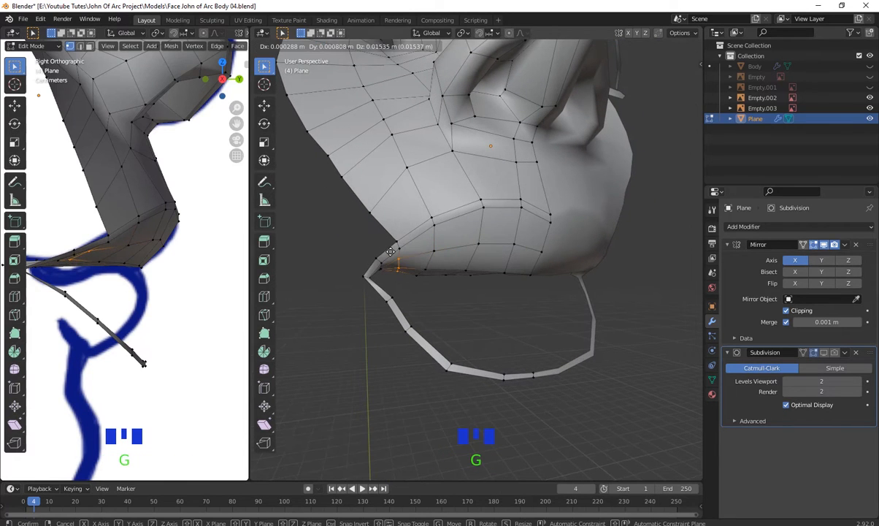
{"action": "left_click", "coordinate": [372, 242]}
{"action": "scroll", "coordinate": [491, 304], "scroll_direction": "down", "scroll_amount": 2}
{"action": "scroll", "coordinate": [505, 308], "scroll_direction": "up", "scroll_amount": 3}
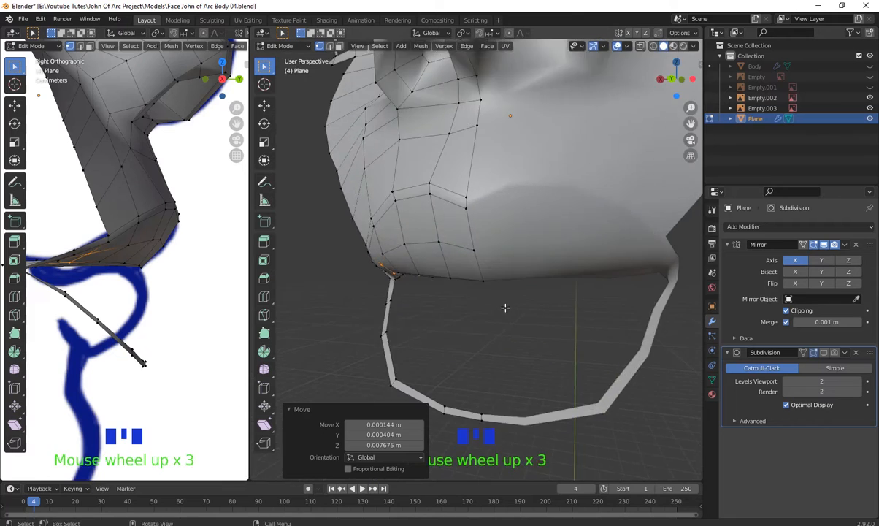
- From below, move the inner border vertex nearest the mouth corner about 0.027 m backward and 0.014 m sideways in line with its neighbours
{"action": "middle_click_drag", "start_coordinate": [505, 307], "coordinate": [368, 299]}
{"action": "left_click", "coordinate": [365, 335]}
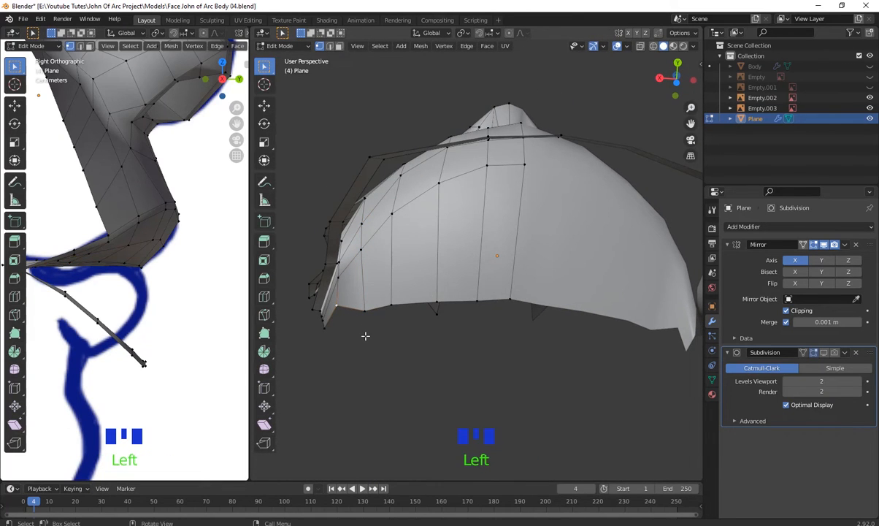
{"action": "key", "text": "g"}
{"action": "left_click", "coordinate": [371, 349]}
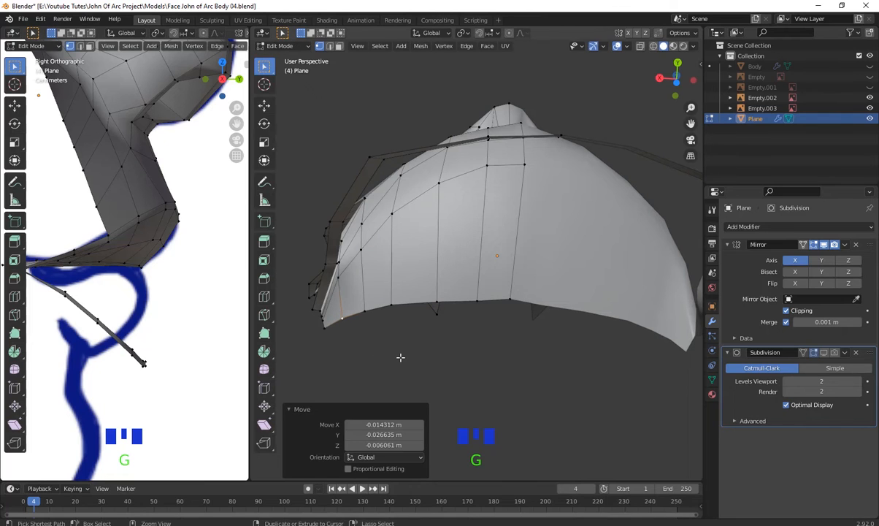
- Add one centred loop cut along the underside of the upper lip, parallel to the inner border
{"action": "key", "text": "ctrl+r"}
{"action": "left_click", "coordinate": [465, 257]}
{"action": "right_click", "coordinate": [466, 259]}
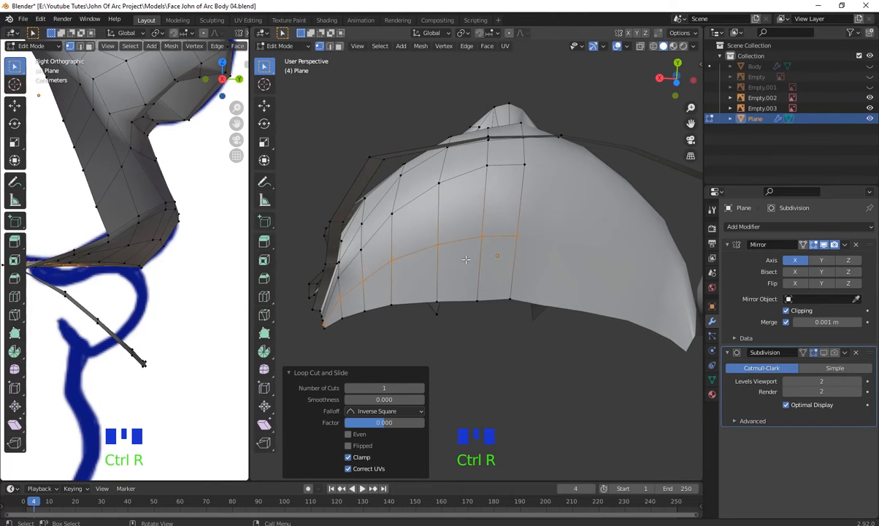
- Select the upper lip's whole inner border row and move it about 0.095 m up and 0.033 m back into the mouth
{"action": "middle_click_drag", "start_coordinate": [465, 259], "coordinate": [552, 338]}
{"action": "left_click_drag", "start_coordinate": [552, 338], "coordinate": [325, 284]}
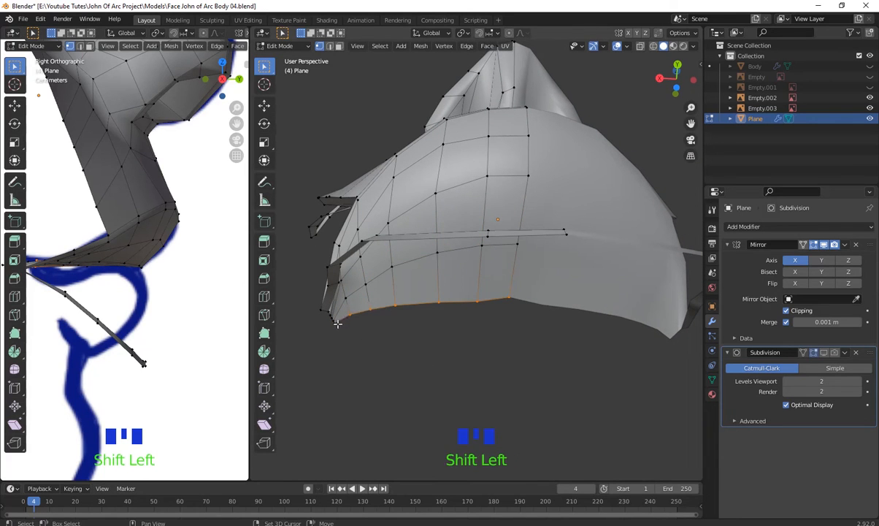
{"action": "left_click", "coordinate": [337, 324], "text": "shift"}
{"action": "middle_click_drag", "start_coordinate": [418, 345], "coordinate": [536, 382]}
{"action": "scroll", "coordinate": [487, 319], "scroll_direction": "down", "scroll_amount": 2}
{"action": "middle_click_drag", "start_coordinate": [487, 320], "coordinate": [493, 382], "text": "shift"}
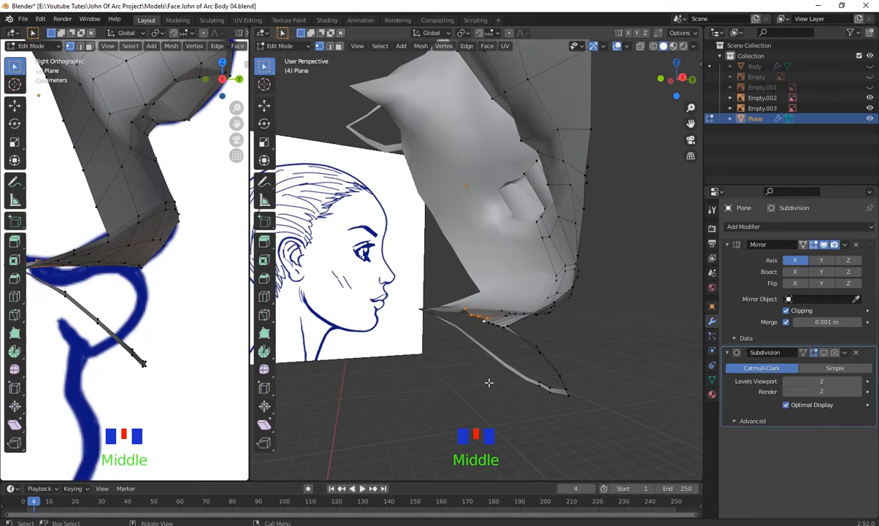
{"action": "key", "text": "g"}
{"action": "left_click", "coordinate": [549, 368]}
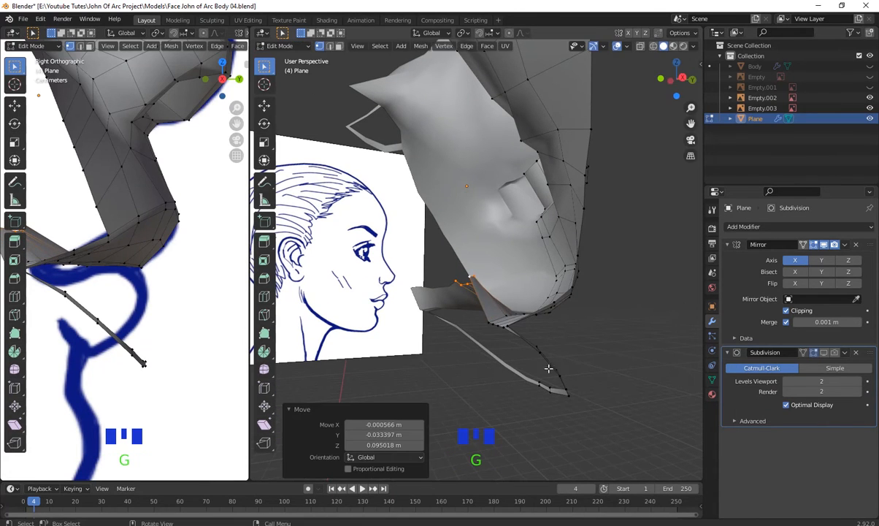
- Raise the two inner border vertices beside the centre line about 0.018 m and 0.012 m to smooth the inner lip edge
{"action": "middle_click_drag", "start_coordinate": [548, 368], "coordinate": [565, 283]}
{"action": "middle_click_drag", "start_coordinate": [563, 316], "coordinate": [552, 293]}
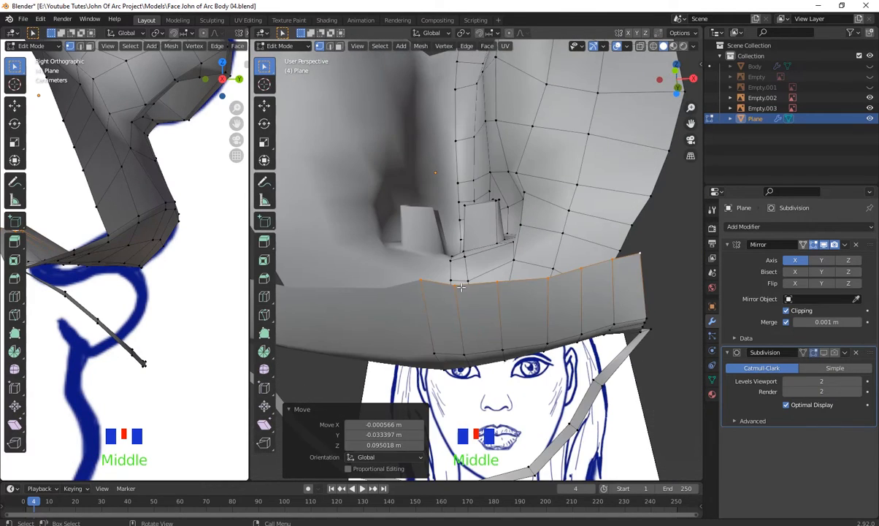
{"action": "left_click", "coordinate": [464, 292]}
{"action": "middle_click_drag", "start_coordinate": [485, 325], "coordinate": [501, 385]}
{"action": "left_click", "coordinate": [464, 298]}
{"action": "key", "text": "g"}
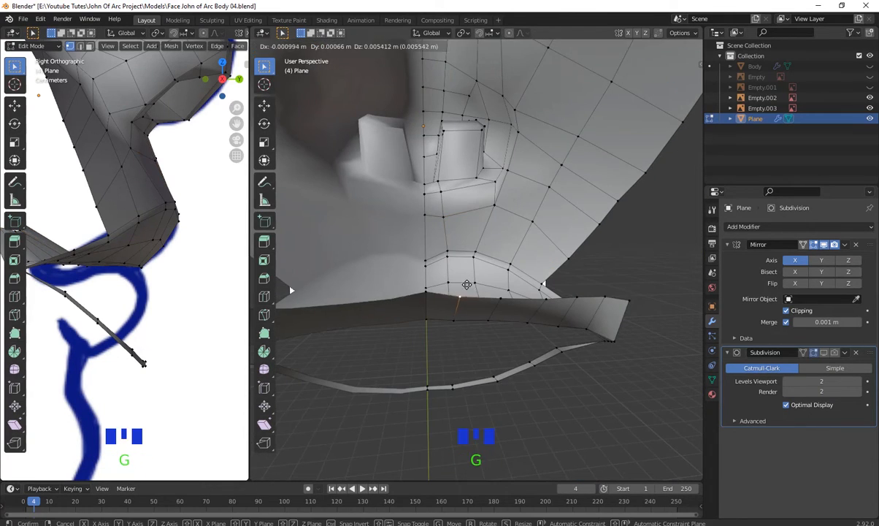
{"action": "left_click", "coordinate": [467, 284]}
{"action": "key", "text": "g"}
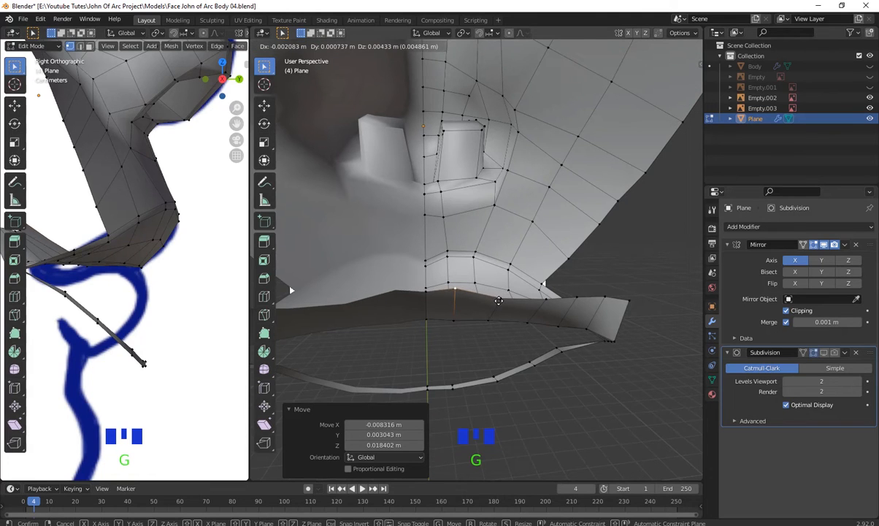
{"action": "left_click", "coordinate": [501, 293]}
{"action": "key", "text": "g"}
{"action": "left_click", "coordinate": [504, 292]}
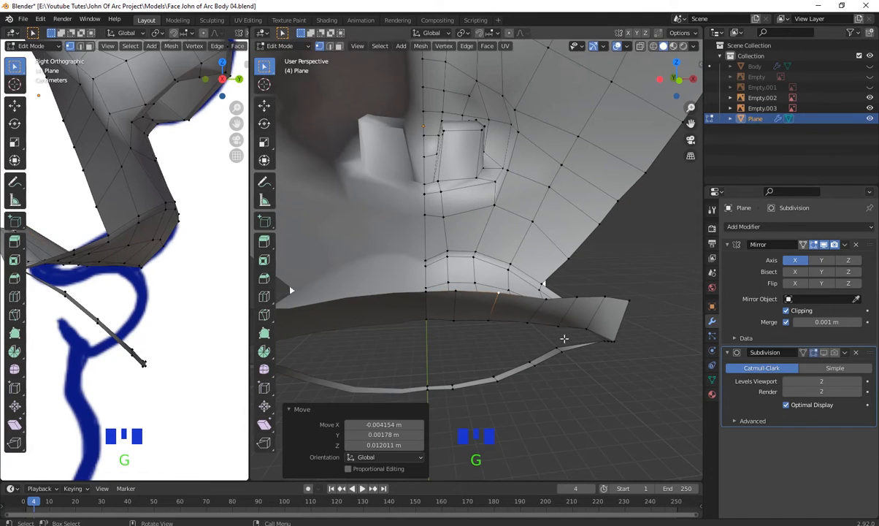
- Reposition the remaining inner border vertices toward the mouth corner so the inner edge curves smoothly into the corner
{"action": "middle_click_drag", "start_coordinate": [563, 338], "coordinate": [549, 360]}
{"action": "key", "text": "g"}
{"action": "left_click", "coordinate": [569, 339]}
{"action": "key", "text": "g"}
{"action": "left_click", "coordinate": [583, 338]}
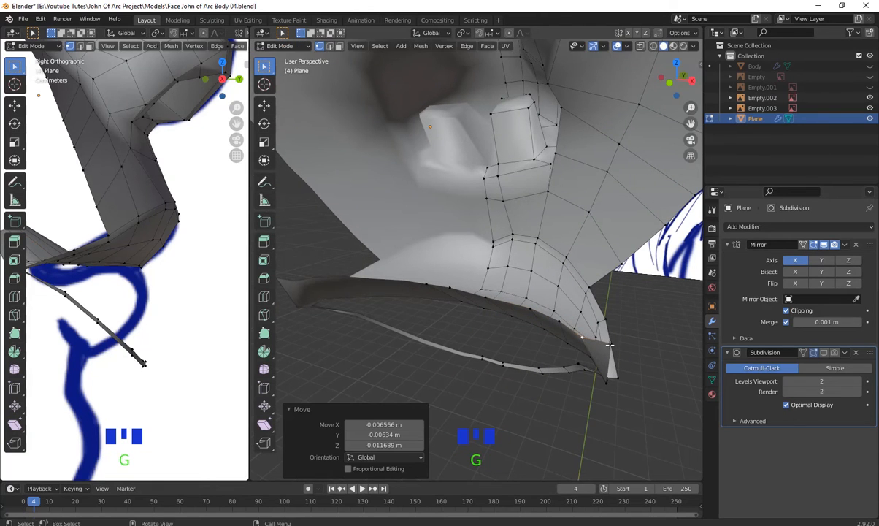
{"action": "key", "text": "g"}
{"action": "left_click", "coordinate": [609, 343]}
{"action": "left_click", "coordinate": [611, 346]}
{"action": "key", "text": "g"}
{"action": "left_click", "coordinate": [603, 365]}
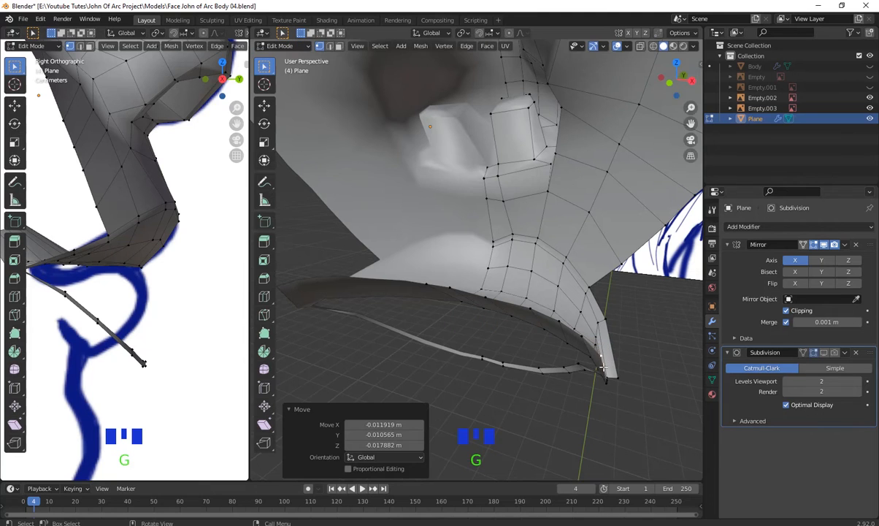
- In front view, select the inner edges of the lower lip strip and extrude them about 0.205 m upward along Z
{"action": "middle_click_drag", "start_coordinate": [604, 365], "coordinate": [621, 337]}
{"action": "scroll", "coordinate": [482, 347], "scroll_direction": "down", "scroll_amount": 2}
{"action": "scroll", "coordinate": [520, 369], "scroll_direction": "up", "scroll_amount": 2}
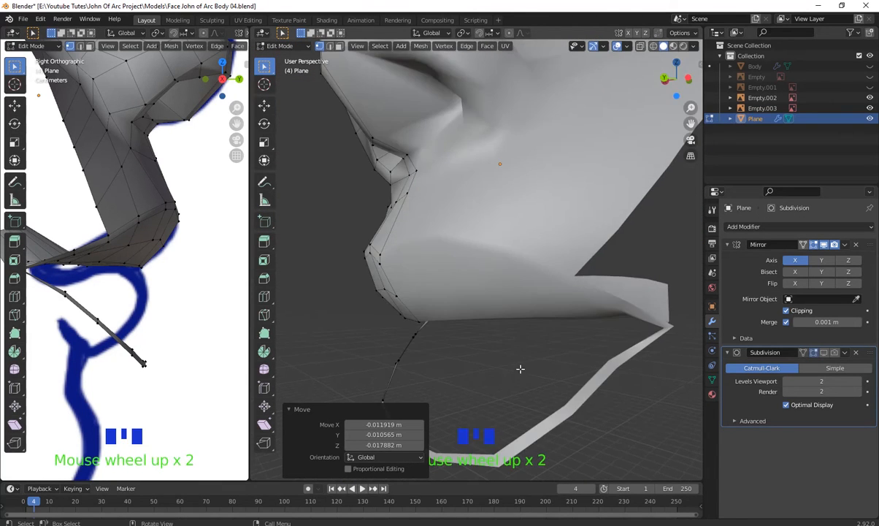
{"action": "middle_click_drag", "start_coordinate": [520, 369], "coordinate": [474, 382]}
{"action": "scroll", "coordinate": [469, 312], "scroll_direction": "up", "scroll_amount": 2}
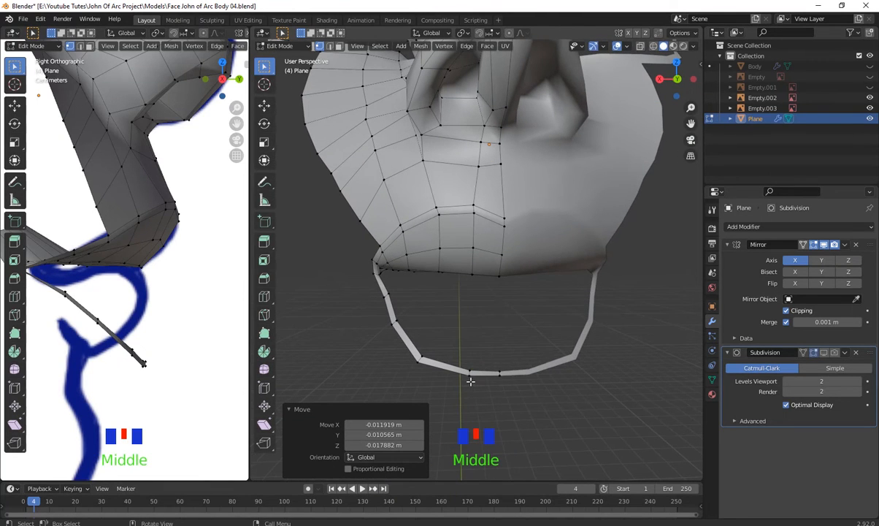
{"action": "key", "text": "KP_1"}
{"action": "scroll", "coordinate": [486, 298], "scroll_direction": "down", "scroll_amount": 1}
{"action": "scroll", "coordinate": [522, 261], "scroll_direction": "up", "scroll_amount": 4}
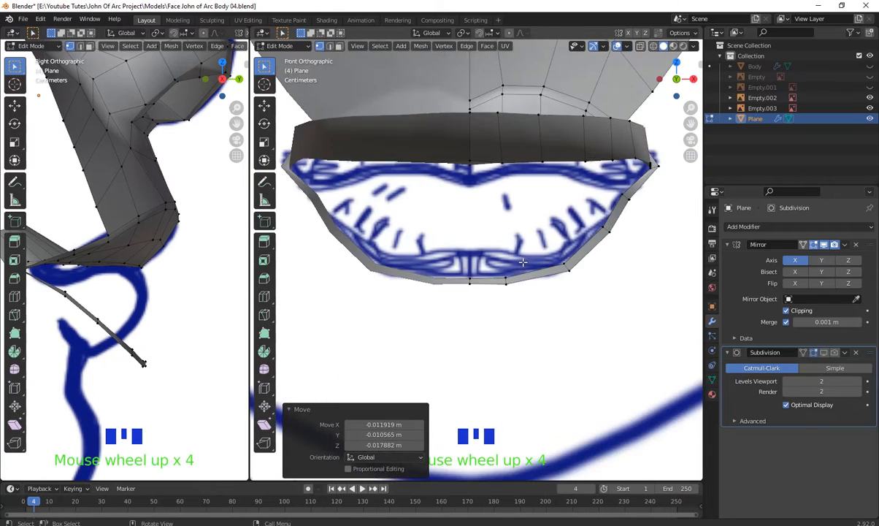
{"action": "middle_click_drag", "start_coordinate": [523, 261], "coordinate": [507, 302], "text": "shift"}
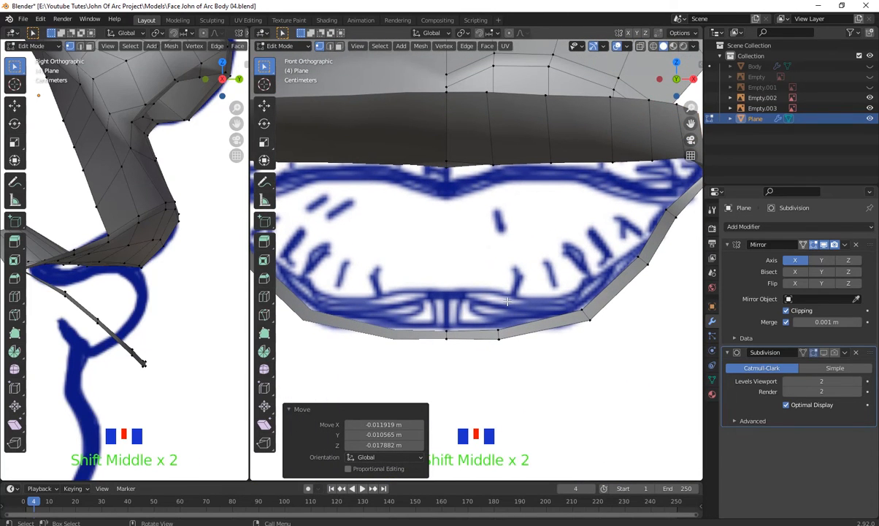
{"action": "key", "text": "2"}
{"action": "scroll", "coordinate": [594, 343], "scroll_direction": "down", "scroll_amount": 1}
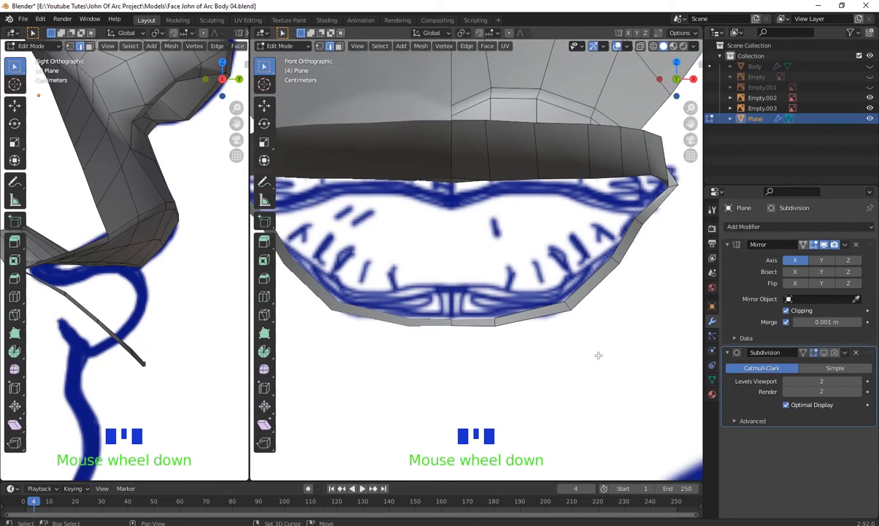
{"action": "middle_click_drag", "start_coordinate": [596, 354], "coordinate": [545, 336], "text": "shift"}
{"action": "left_click", "coordinate": [504, 311], "text": "shift"}
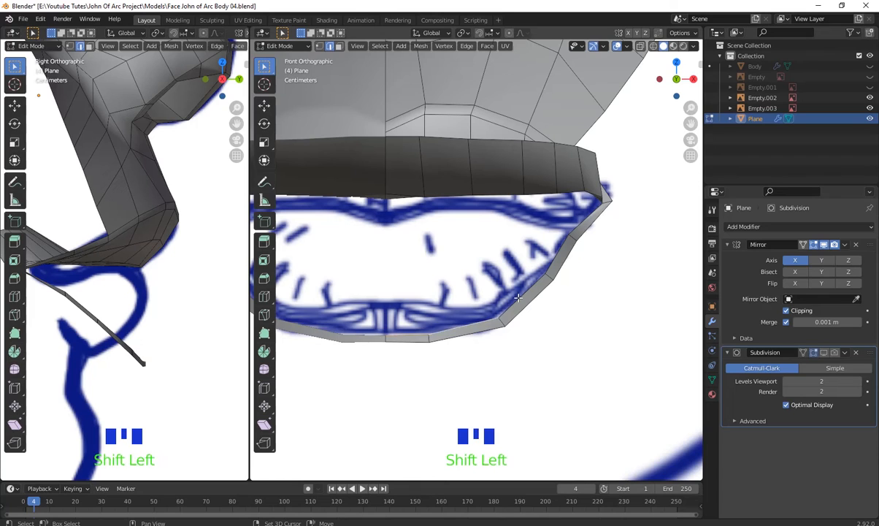
{"action": "left_click", "coordinate": [557, 253], "text": "shift"}
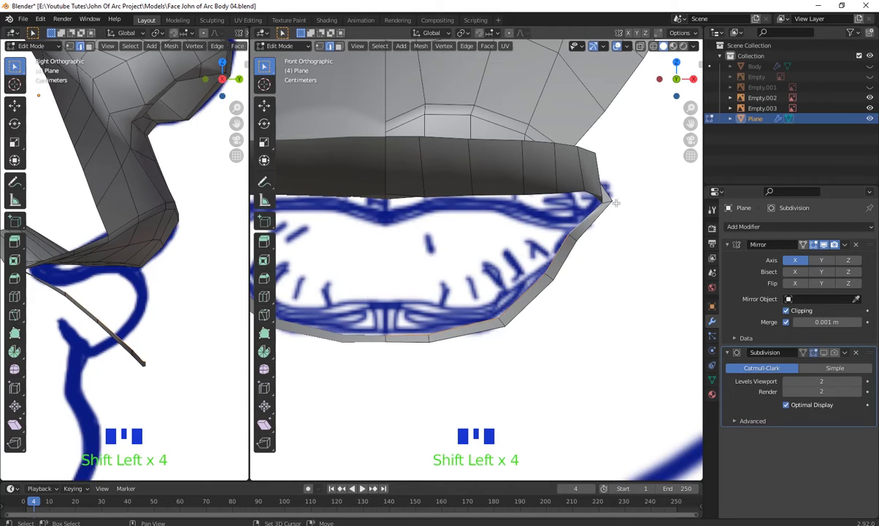
{"action": "scroll", "coordinate": [503, 376], "scroll_direction": "down", "scroll_amount": 2}
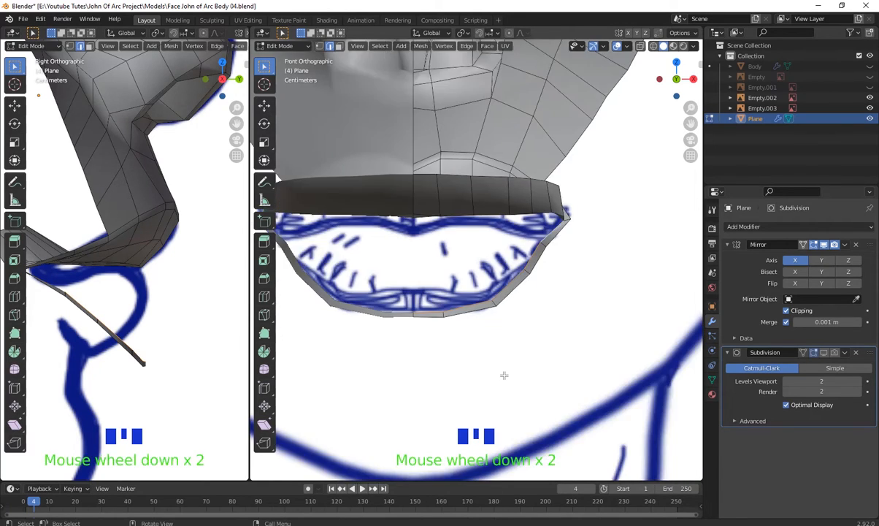
{"action": "key", "text": "e"}
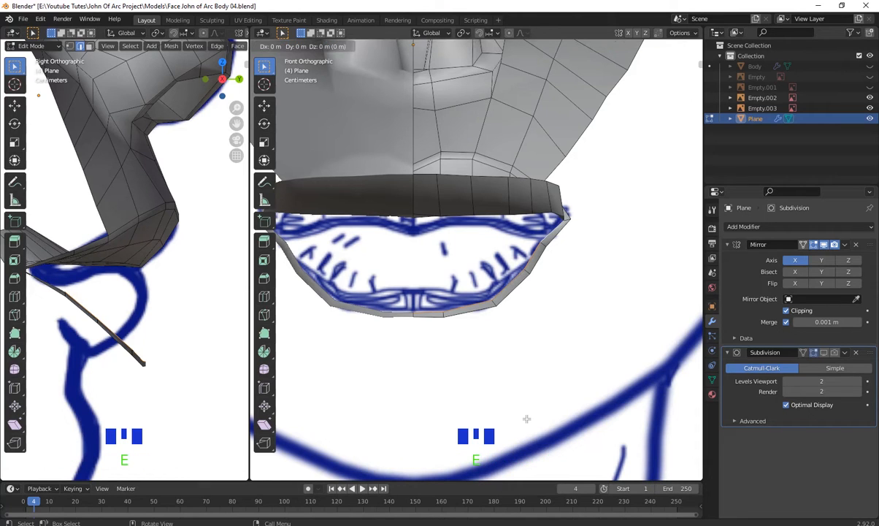
{"action": "key", "text": "z"}
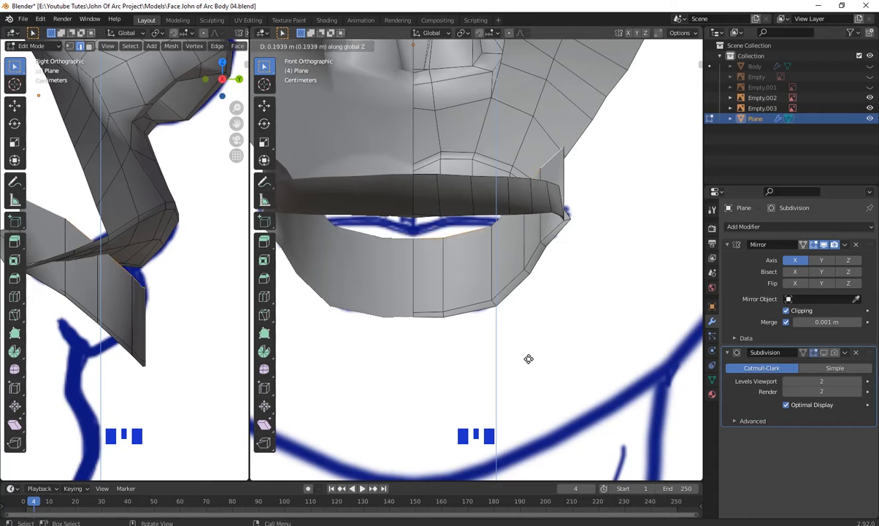
{"action": "left_click", "coordinate": [529, 340]}
- Scale the extruded lower lip edges along Z by -0.255 to level them
{"action": "scroll", "coordinate": [533, 347], "scroll_direction": "down", "scroll_amount": 3}
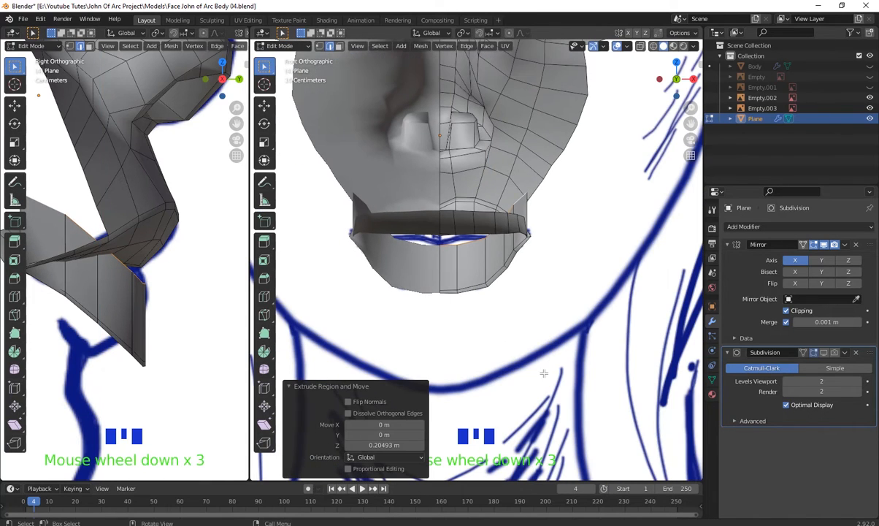
{"action": "key", "text": "s"}
{"action": "key", "text": "z"}
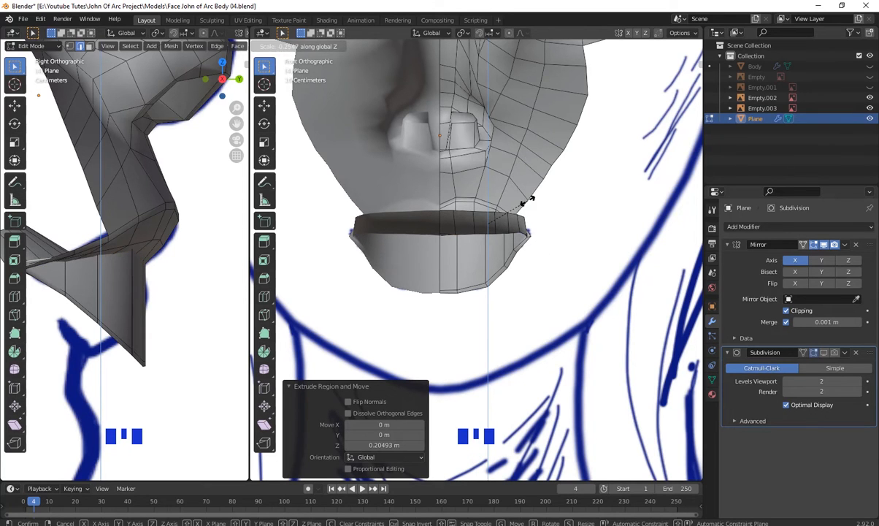
{"action": "left_click", "coordinate": [527, 200]}
- Move the extruded lower lip edges about 0.351 m backward along the Y axis
{"action": "scroll", "coordinate": [567, 361], "scroll_direction": "down", "scroll_amount": 6}
{"action": "middle_click_drag", "start_coordinate": [567, 361], "coordinate": [590, 363]}
{"action": "scroll", "coordinate": [523, 374], "scroll_direction": "up", "scroll_amount": 4}
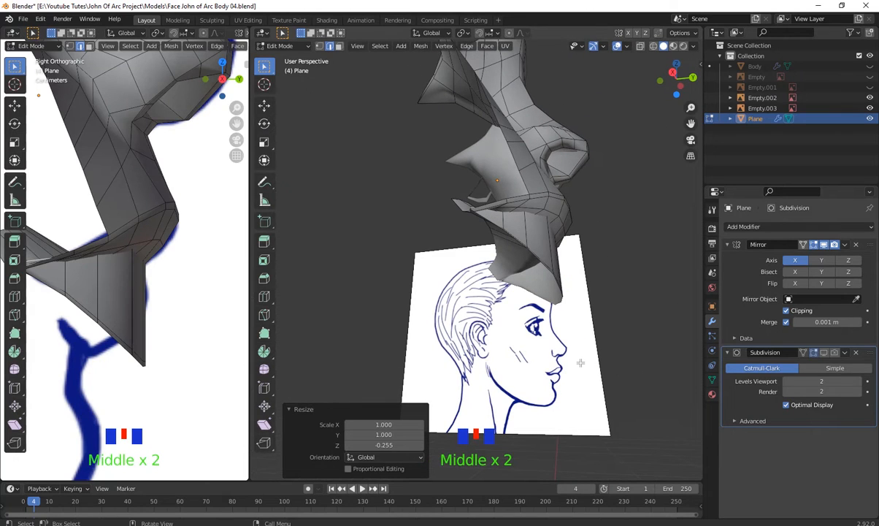
{"action": "key", "text": "g"}
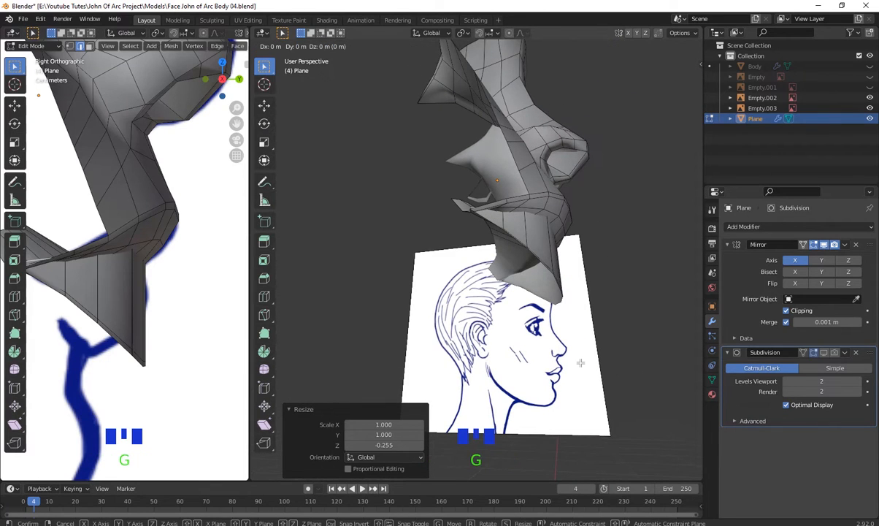
{"action": "key", "text": "y"}
{"action": "left_click", "coordinate": [509, 390]}
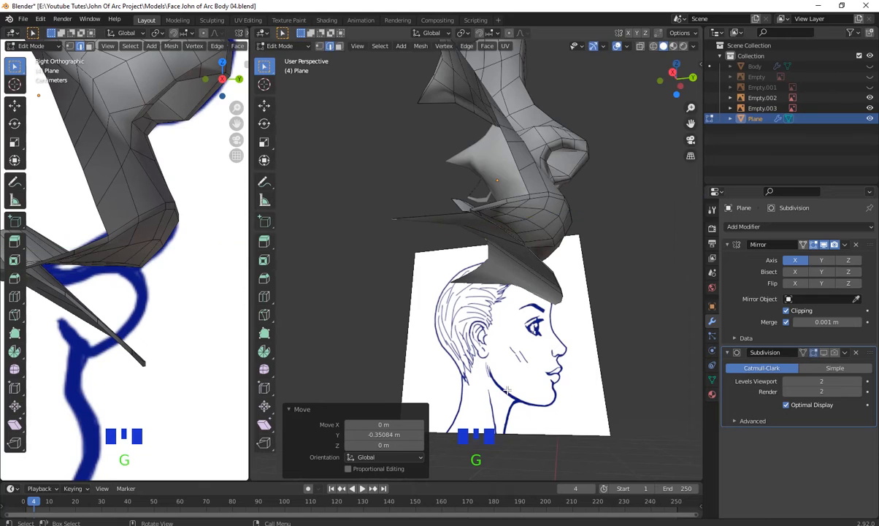
- Scale the extruded lower lip edges along Y by -0.304 to reverse and flatten their curve
{"action": "middle_click_drag", "start_coordinate": [509, 390], "coordinate": [552, 217]}
{"action": "scroll", "coordinate": [511, 329], "scroll_direction": "up", "scroll_amount": 3}
{"action": "scroll", "coordinate": [511, 328], "scroll_direction": "down", "scroll_amount": 2}
{"action": "scroll", "coordinate": [501, 223], "scroll_direction": "up", "scroll_amount": 6}
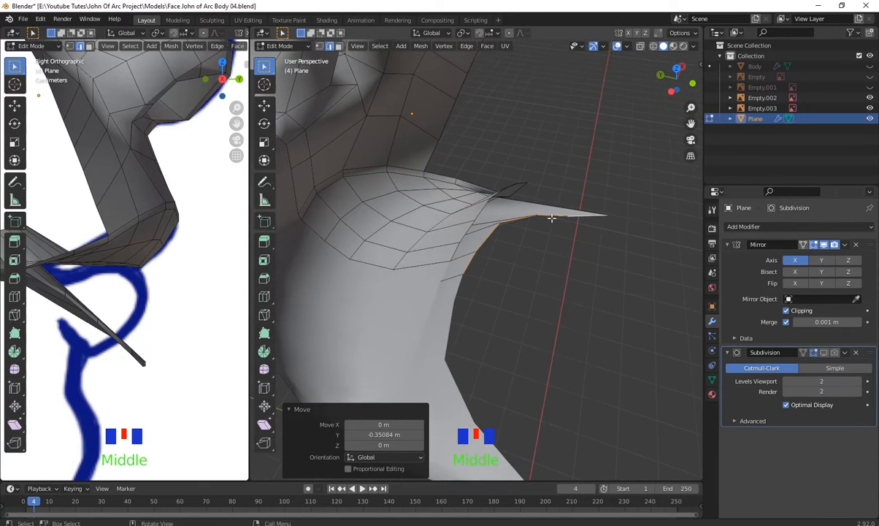
{"action": "key", "text": "s"}
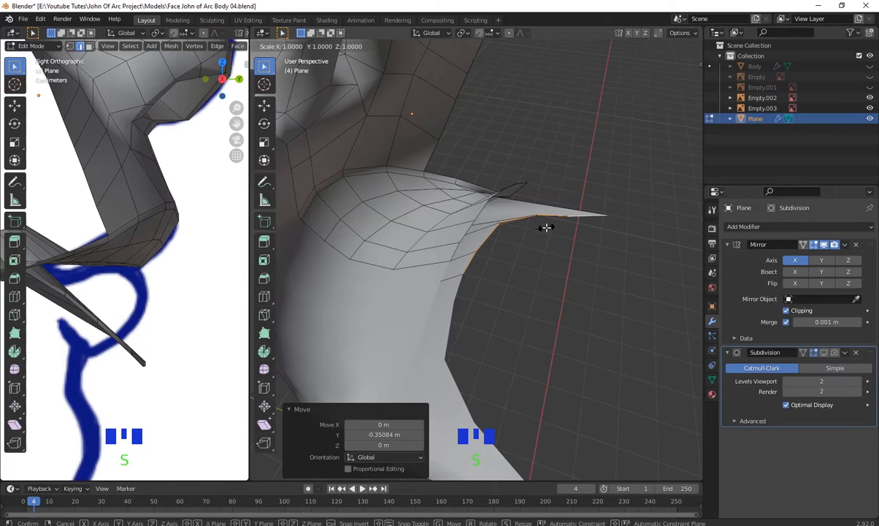
{"action": "key", "text": "y"}
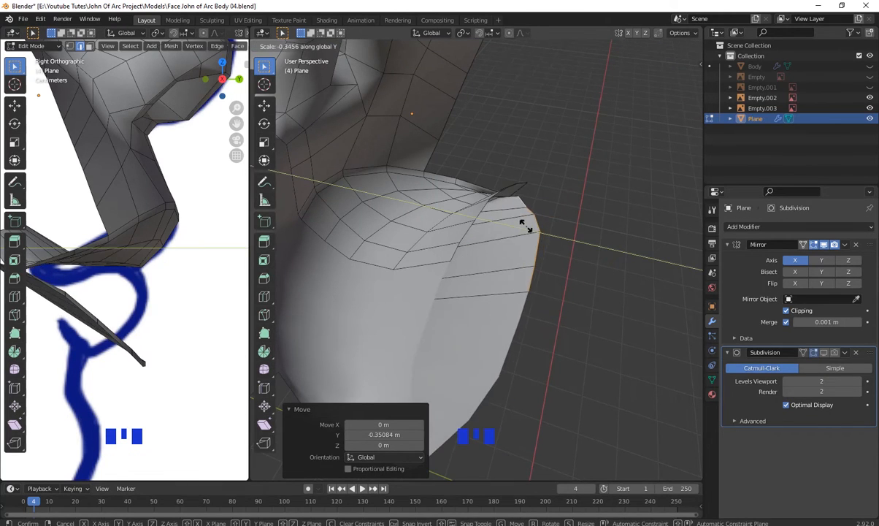
{"action": "left_click", "coordinate": [546, 250]}
- Lower the extruded inner edges of the lower lip about 0.186 m and shift them about 0.053 m backward
{"action": "middle_click_drag", "start_coordinate": [546, 249], "coordinate": [542, 302]}
{"action": "scroll", "coordinate": [654, 240], "scroll_direction": "up", "scroll_amount": 3}
{"action": "key", "text": "g"}
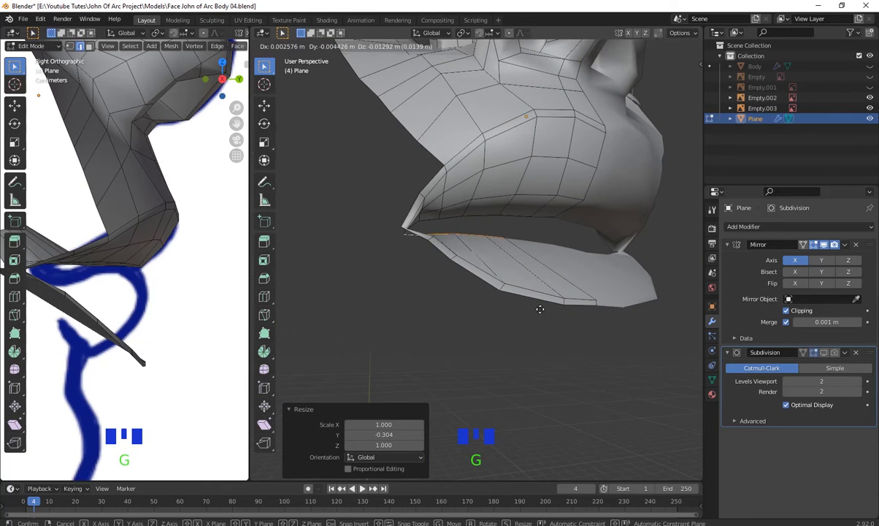
{"action": "left_click", "coordinate": [537, 354]}
{"action": "scroll", "coordinate": [555, 349], "scroll_direction": "down", "scroll_amount": 2}
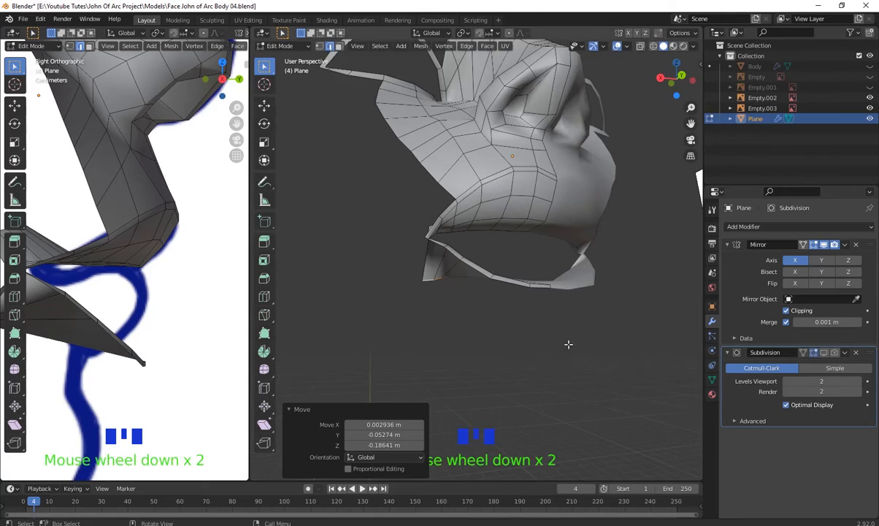
- Add one loop cut along the lower lip strip and slide it toward the outer border at a factor of 0.677
{"action": "middle_click_drag", "start_coordinate": [569, 346], "coordinate": [470, 305]}
{"action": "scroll", "coordinate": [527, 352], "scroll_direction": "up", "scroll_amount": 3}
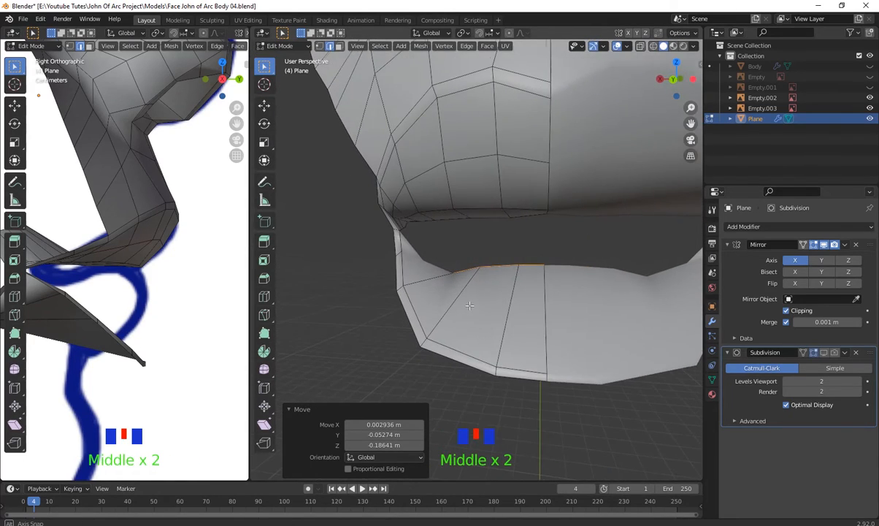
{"action": "key", "text": "ctrl+r"}
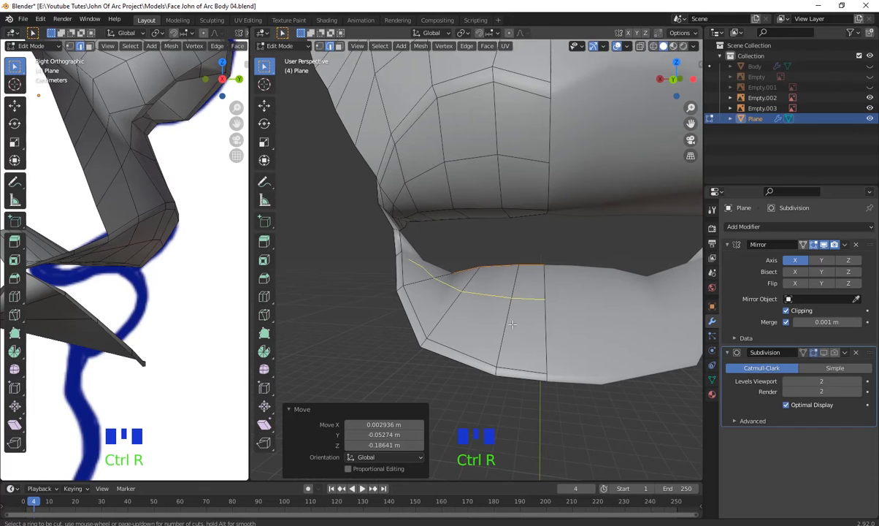
{"action": "left_click", "coordinate": [510, 325]}
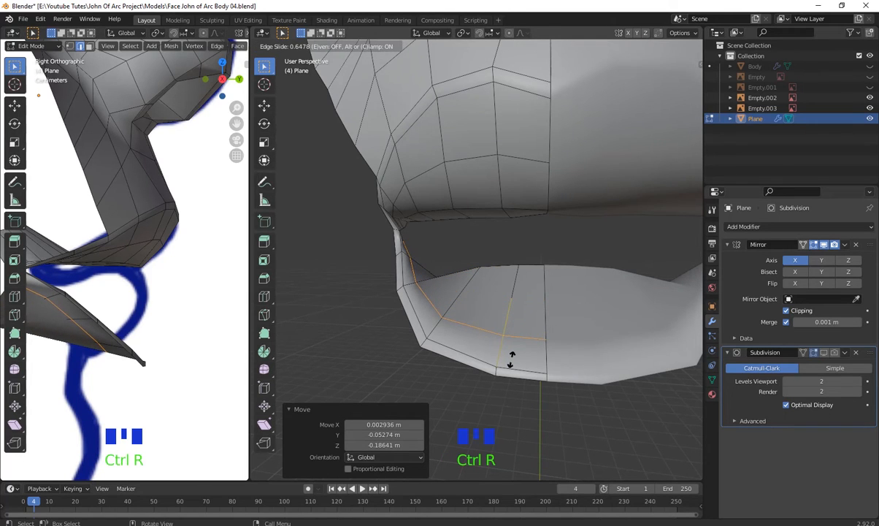
{"action": "left_click", "coordinate": [512, 359]}
{"action": "middle_click_drag", "start_coordinate": [511, 359], "coordinate": [529, 321]}
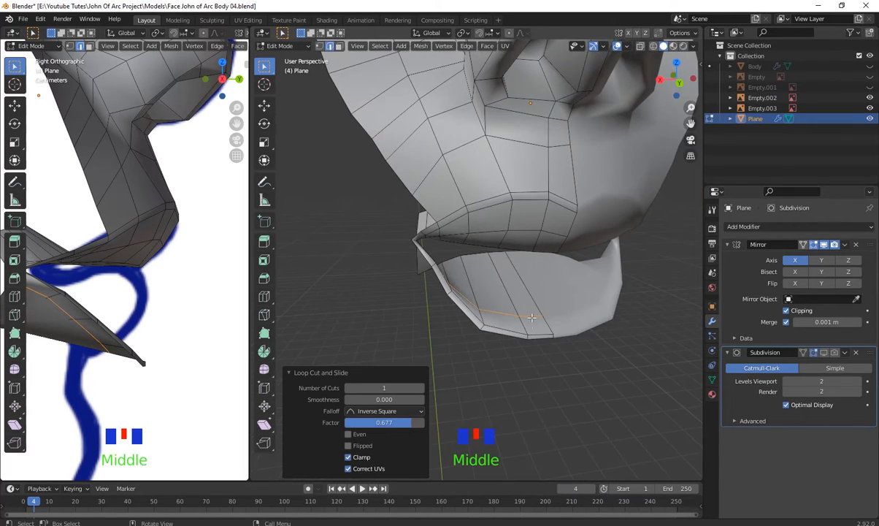
- Select the two central edges of the new loop and move them about 0.086 m forward and 0.054 m up in side view
{"action": "left_click", "coordinate": [528, 315]}
{"action": "left_click", "coordinate": [502, 316], "text": "shift"}
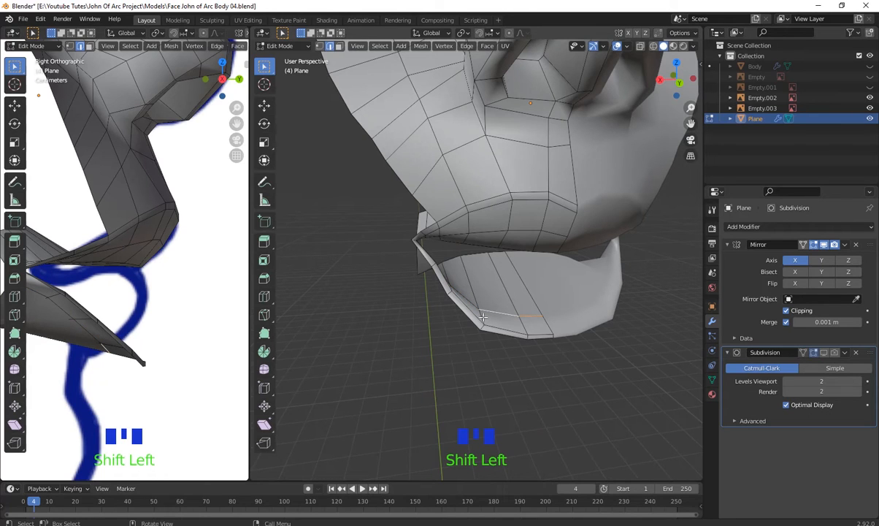
{"action": "mouse_move", "coordinate": [167, 287]}
{"action": "middle_mouse_down", "text": "shift"}
{"action": "mouse_move", "coordinate": [190, 257]}
{"action": "mouse_move", "coordinate": [182, 289]}
{"action": "middle_mouse_up", "text": "shift"}
{"action": "key", "text": "g"}
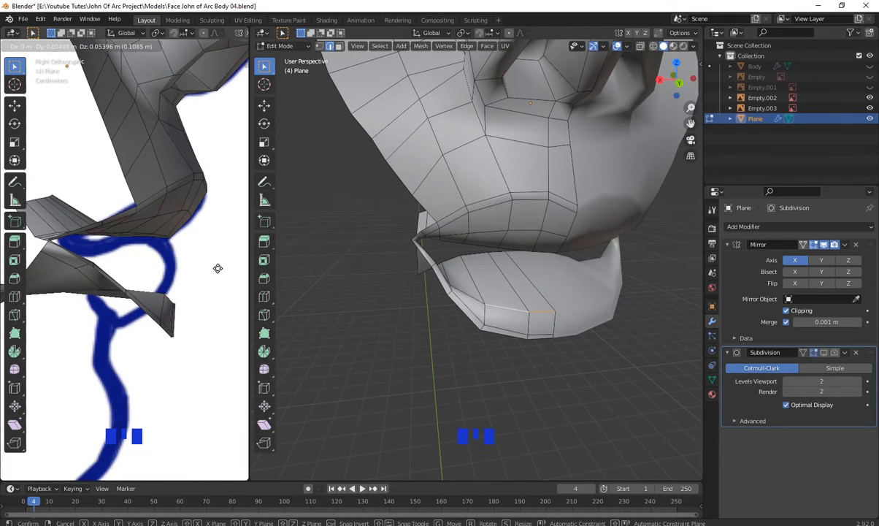
{"action": "left_click", "coordinate": [215, 268]}
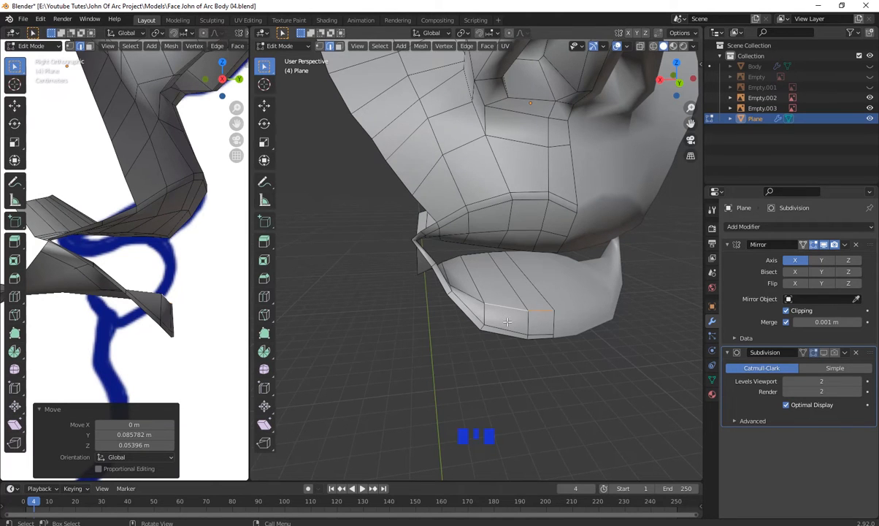
- In vertex mode, raise the lower lip loop vertices nearest the mouth corner to smooth the curve beside the central edges
{"action": "middle_click_drag", "start_coordinate": [507, 322], "coordinate": [412, 286]}
{"action": "scroll", "coordinate": [473, 304], "scroll_direction": "up", "scroll_amount": 2}
{"action": "key", "text": "1"}
{"action": "left_click", "coordinate": [426, 291]}
{"action": "middle_click_drag", "start_coordinate": [413, 286], "coordinate": [428, 329]}
{"action": "left_click", "coordinate": [390, 271]}
{"action": "key", "text": "g"}
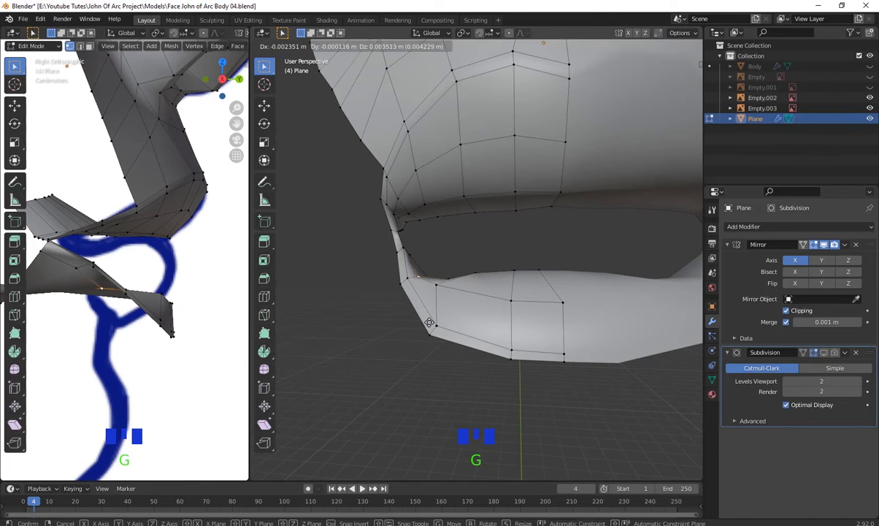
{"action": "left_click", "coordinate": [425, 306]}
{"action": "left_click", "coordinate": [438, 287]}
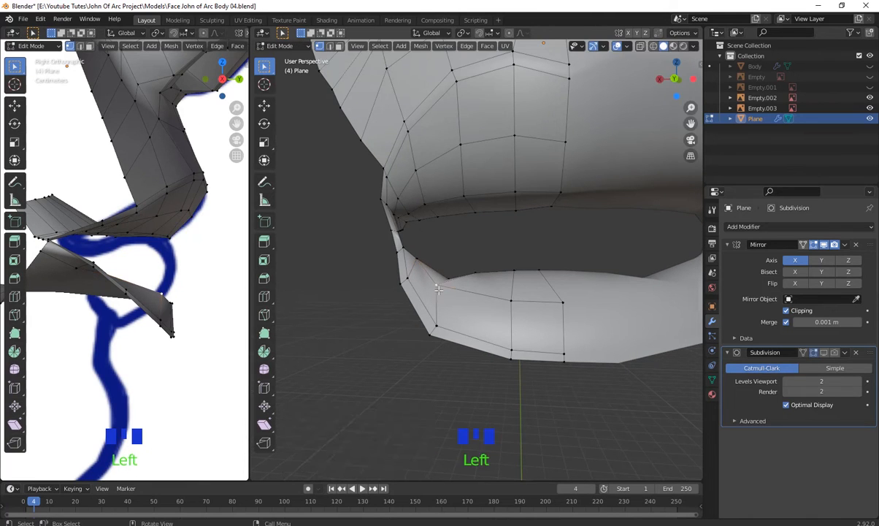
{"action": "key", "text": "g"}
{"action": "left_click", "coordinate": [432, 269]}
- From behind the mouth, raise the inner border vertices of the lower lip near the corner so the strip tapers toward it
{"action": "middle_click_drag", "start_coordinate": [432, 268], "coordinate": [657, 337]}
{"action": "key", "text": "g"}
{"action": "left_click", "coordinate": [459, 328]}
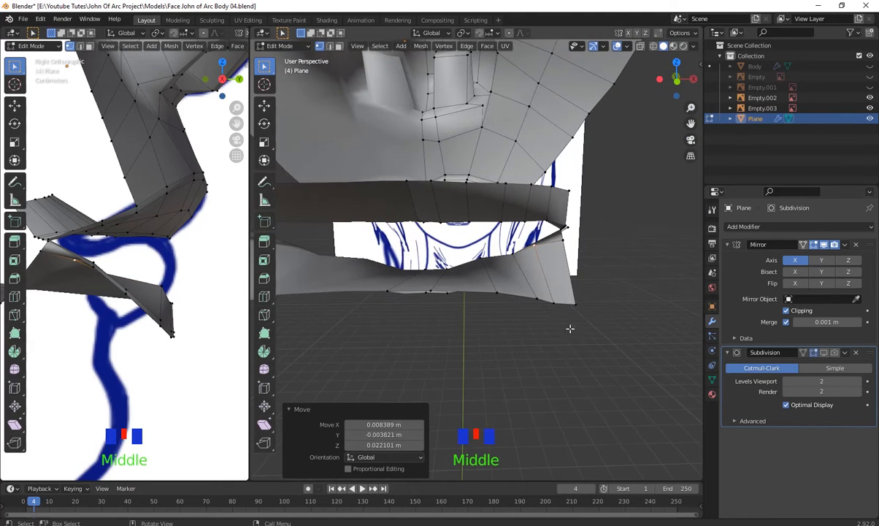
{"action": "key", "text": "g"}
{"action": "left_click", "coordinate": [570, 249]}
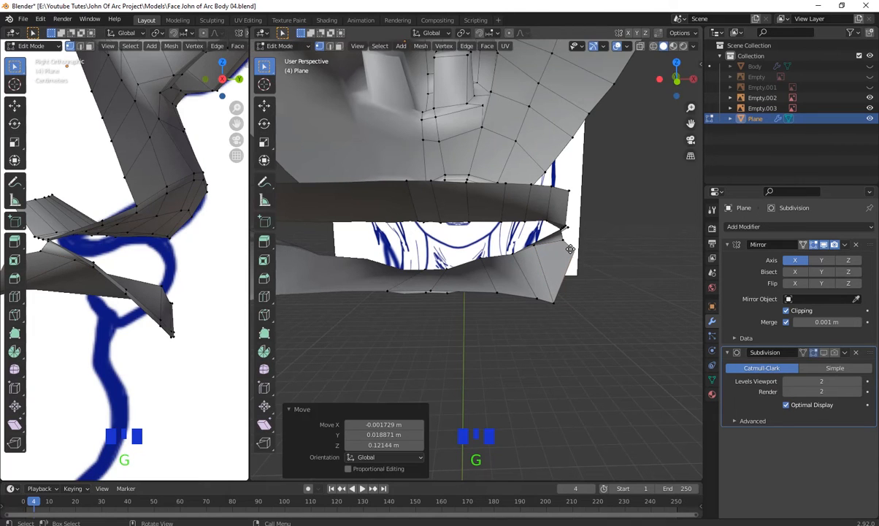
{"action": "key", "text": "g"}
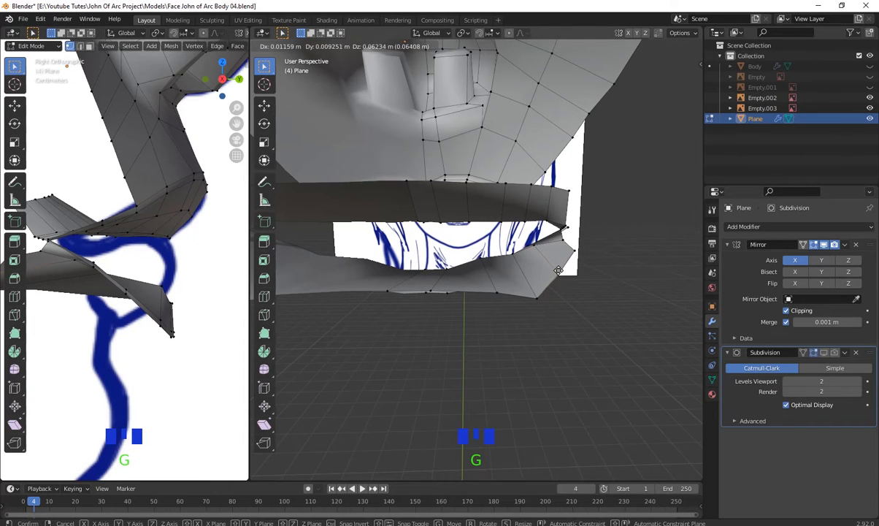
{"action": "left_click", "coordinate": [511, 284]}
{"action": "key", "text": "g"}
{"action": "left_click", "coordinate": [548, 304]}
- Nudge the inner lower lip vertex beside the mouth corner inward to even out the tight faces there
{"action": "middle_click_drag", "start_coordinate": [548, 304], "coordinate": [657, 401]}
{"action": "scroll", "coordinate": [554, 385], "scroll_direction": "up", "scroll_amount": 3}
{"action": "middle_click_drag", "start_coordinate": [409, 332], "coordinate": [429, 312]}
{"action": "scroll", "coordinate": [408, 346], "scroll_direction": "up", "scroll_amount": 2}
{"action": "left_click", "coordinate": [354, 247]}
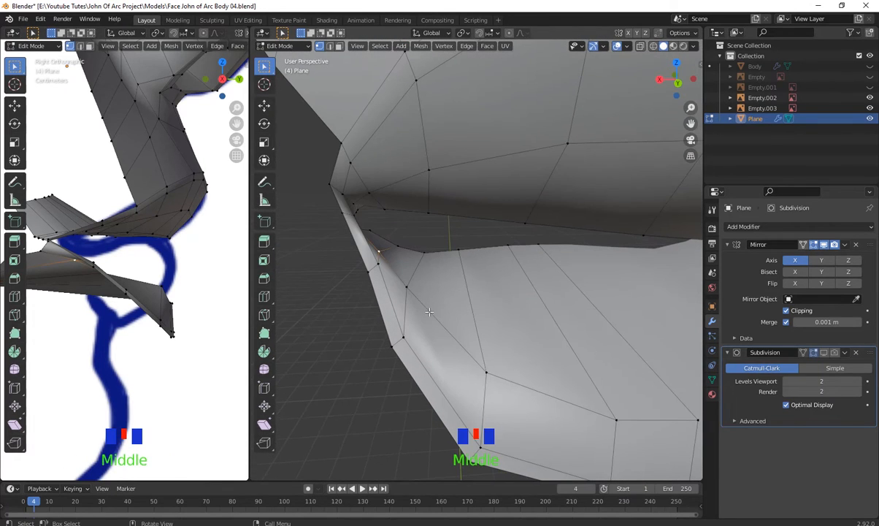
{"action": "key", "text": "g"}
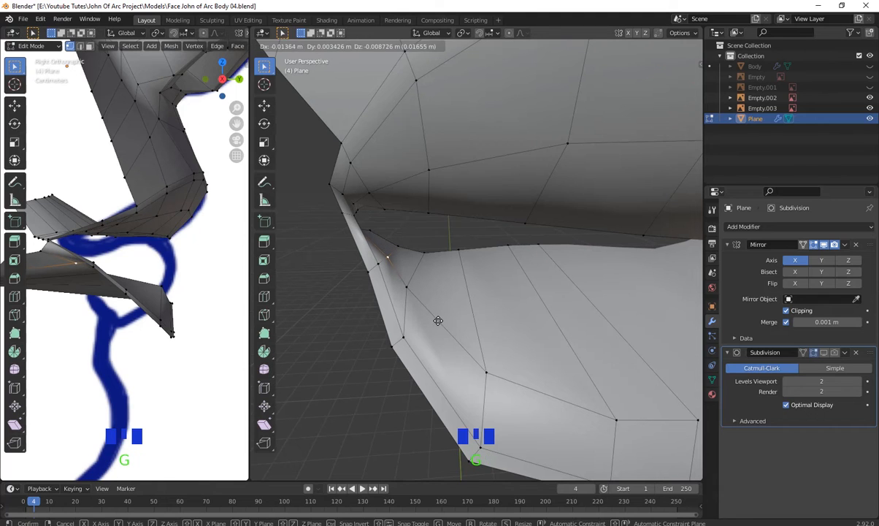
{"action": "left_click", "coordinate": [438, 321]}
{"action": "key", "text": "g"}
{"action": "left_click", "coordinate": [413, 291]}
{"action": "middle_click_drag", "start_coordinate": [413, 290], "coordinate": [446, 346]}
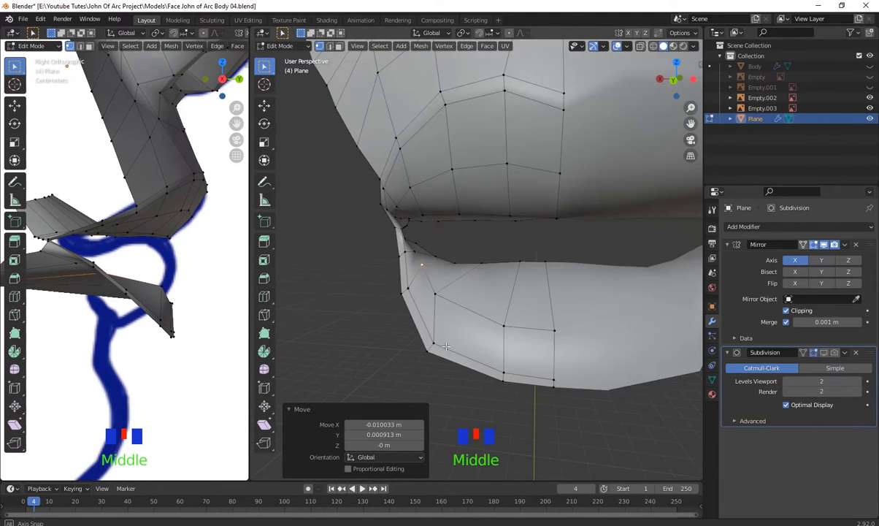
- Add one loop cut along the inner faces of the lower lip and slide it toward the front at a factor of 0.441
{"action": "scroll", "coordinate": [445, 347], "scroll_direction": "down", "scroll_amount": 2}
{"action": "middle_click_drag", "start_coordinate": [463, 414], "coordinate": [510, 302]}
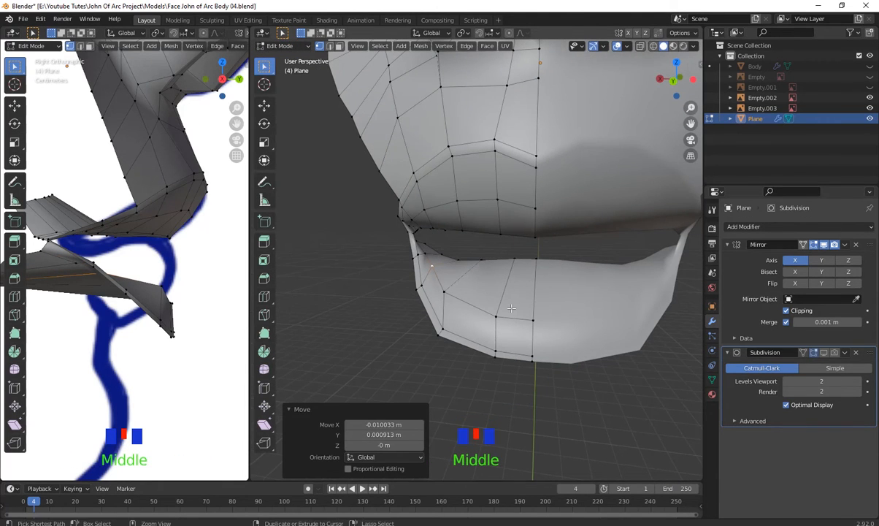
{"action": "key", "text": "ctrl+r"}
{"action": "left_click", "coordinate": [498, 287]}
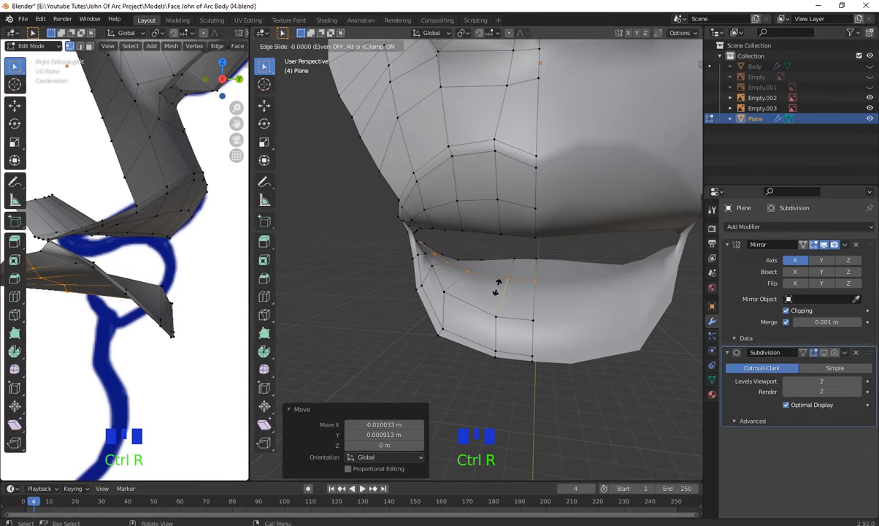
{"action": "left_click", "coordinate": [495, 300]}
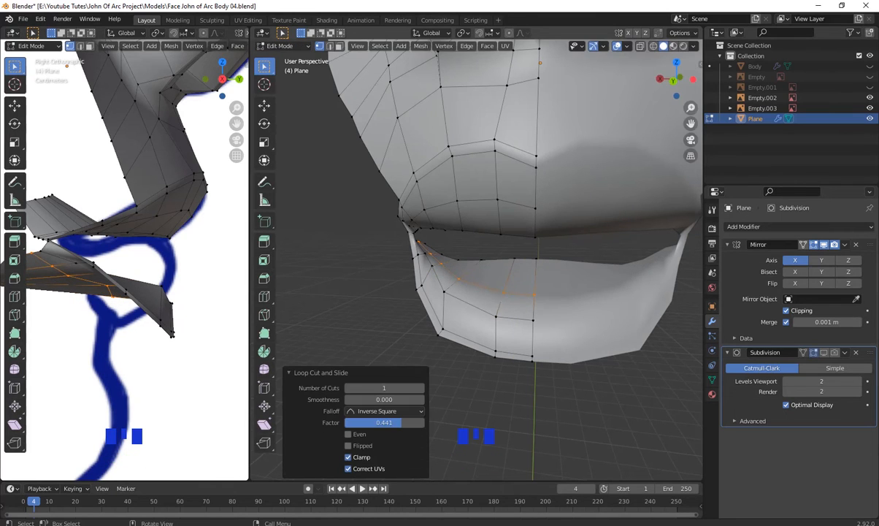
- Select the two central vertices of the new loop and move them about 0.152 m forward and 0.118 m up to the side drawing
{"action": "left_click", "coordinate": [533, 298]}
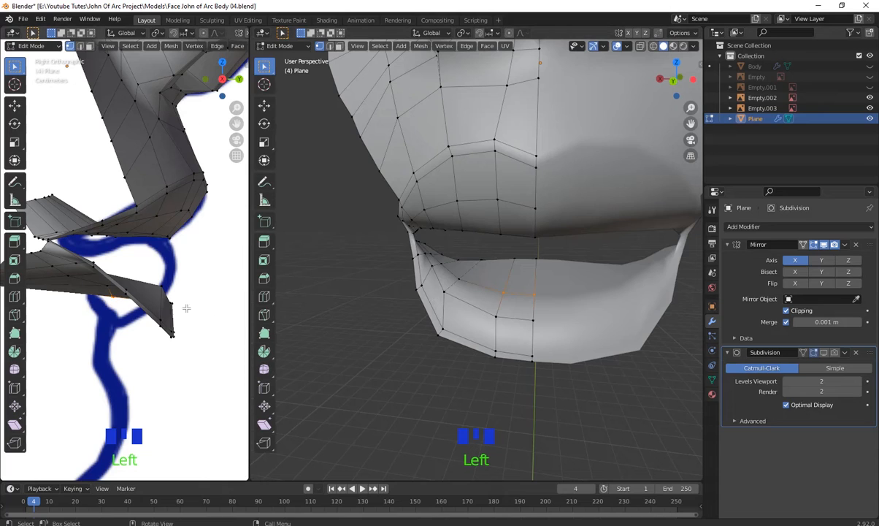
{"action": "key", "text": "g"}
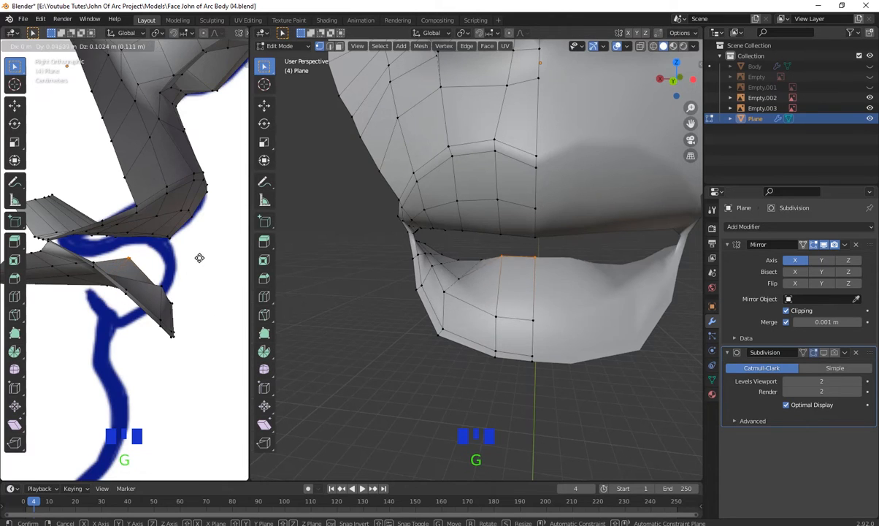
{"action": "left_click", "coordinate": [240, 254]}
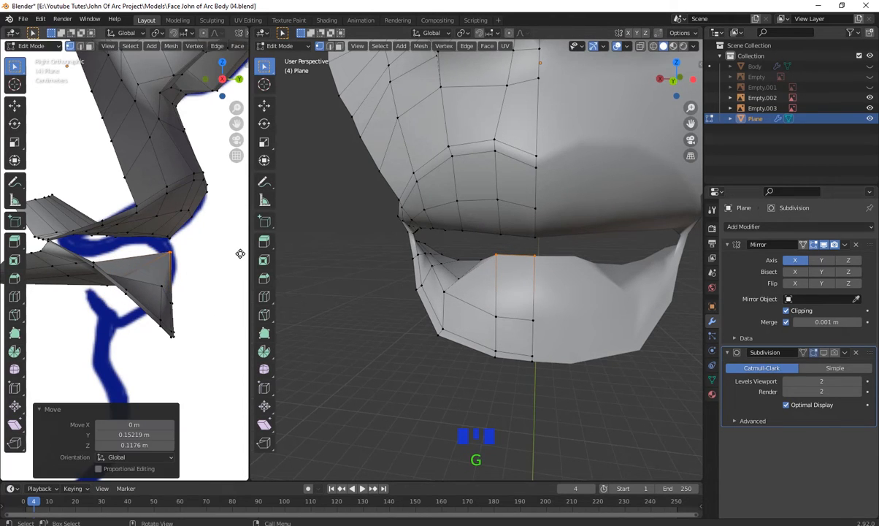
- Raise the loop vertex beside the central pair about 0.085 m to continue the top edge of the lower lip
{"action": "scroll", "coordinate": [517, 296], "scroll_direction": "down", "scroll_amount": 2}
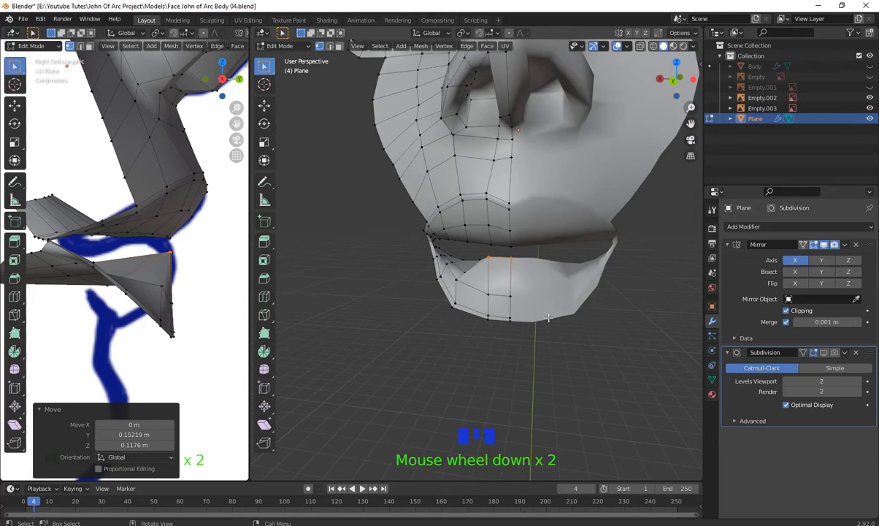
{"action": "middle_click_drag", "start_coordinate": [517, 295], "coordinate": [569, 342]}
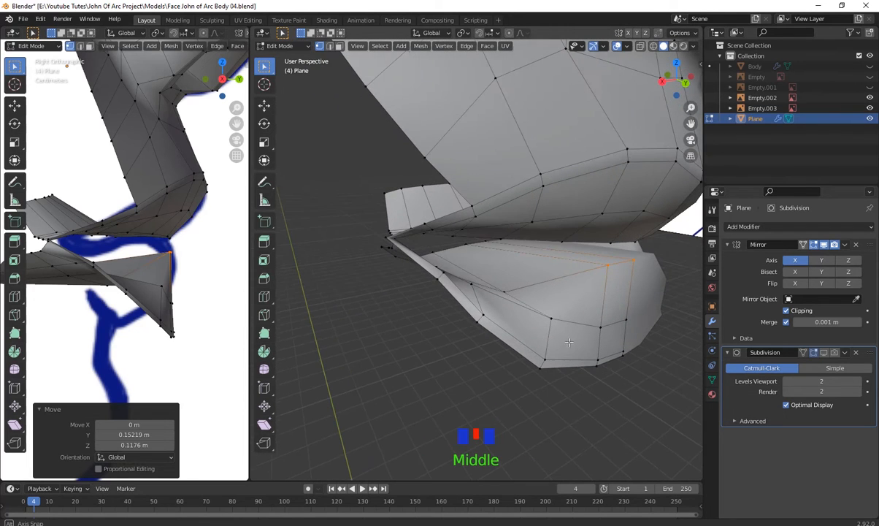
{"action": "left_click", "coordinate": [471, 283]}
{"action": "middle_click_drag", "start_coordinate": [471, 283], "coordinate": [533, 247]}
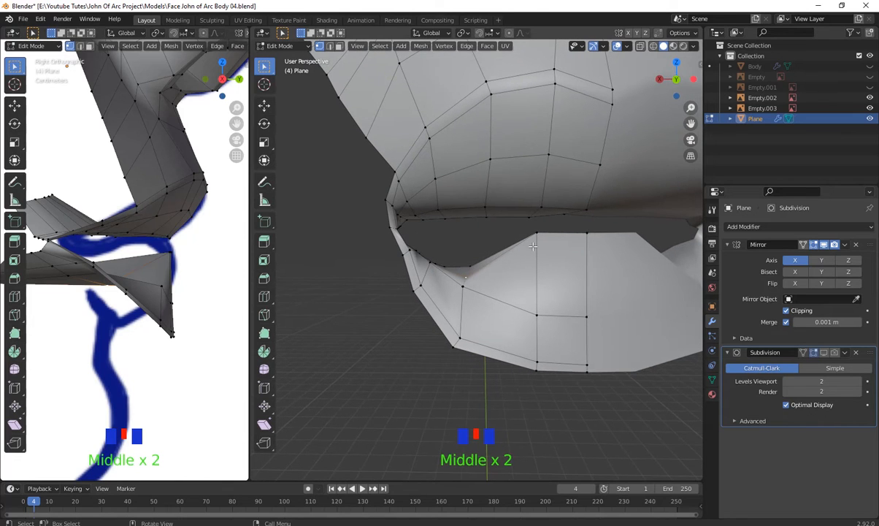
{"action": "key", "text": "g"}
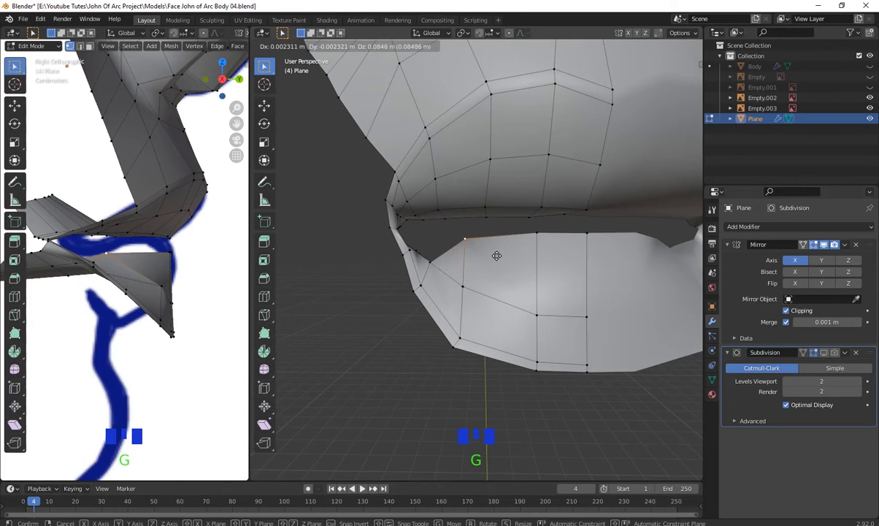
{"action": "left_click", "coordinate": [496, 254]}
- Raise the following loop vertex toward the mouth corner to extend the rounded top edge of the lower lip
{"action": "left_click", "coordinate": [429, 264]}
{"action": "middle_click_drag", "start_coordinate": [454, 300], "coordinate": [445, 300]}
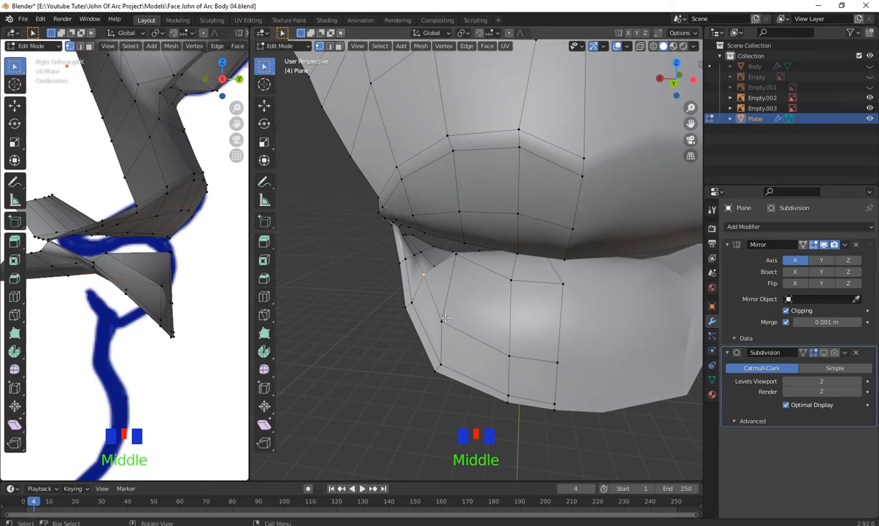
{"action": "key", "text": "g"}
{"action": "left_click", "coordinate": [441, 310]}
{"action": "left_click", "coordinate": [449, 270]}
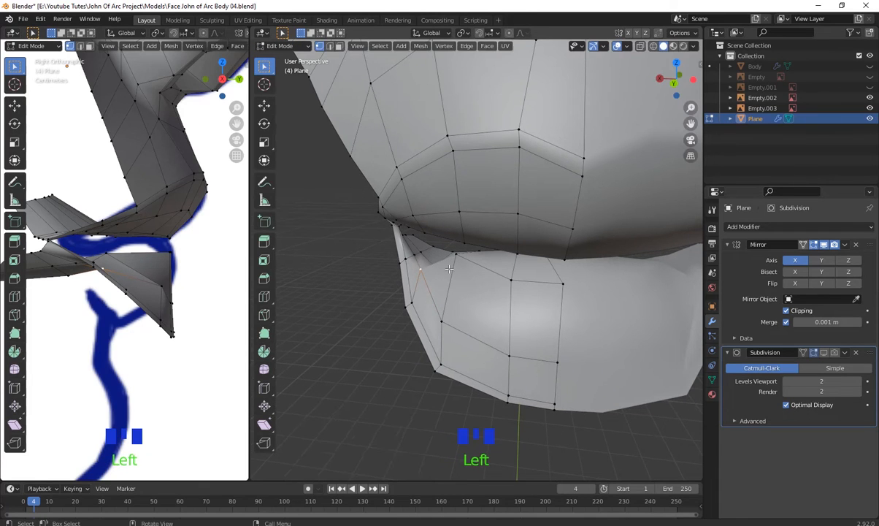
{"action": "middle_click_drag", "start_coordinate": [491, 329], "coordinate": [435, 269]}
{"action": "key", "text": "g"}
{"action": "left_click", "coordinate": [461, 280]}
- Raise the loop vertex nearest the mouth corner about 0.062 m and adjust its position to close the gap to the upper lip
{"action": "key", "text": "g"}
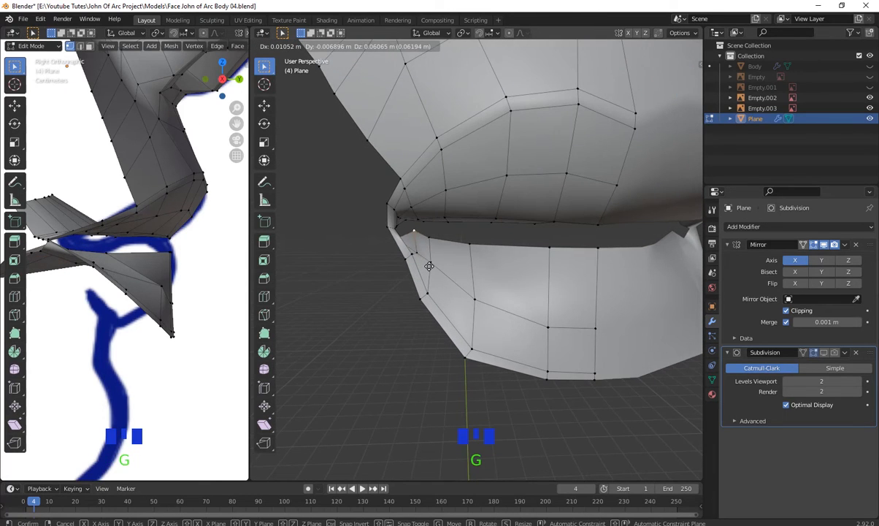
{"action": "left_click", "coordinate": [429, 265]}
{"action": "key", "text": "g"}
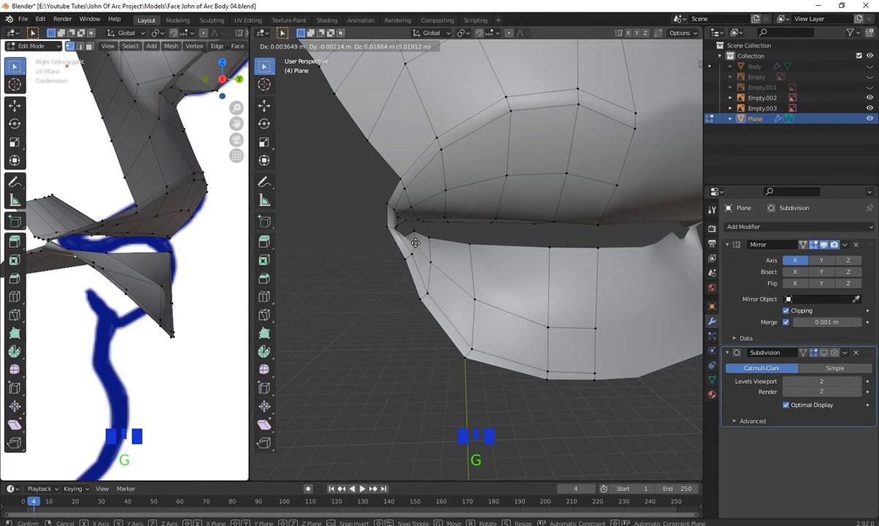
{"action": "left_click", "coordinate": [436, 329]}
{"action": "mouse_move", "coordinate": [436, 330]}
{"action": "middle_mouse_down"}
{"action": "mouse_move", "coordinate": [562, 345]}
{"action": "mouse_move", "coordinate": [613, 339]}
{"action": "mouse_move", "coordinate": [394, 355]}
{"action": "mouse_move", "coordinate": [382, 320]}
{"action": "mouse_move", "coordinate": [387, 238]}
{"action": "middle_mouse_up"}
{"action": "scroll", "coordinate": [583, 323], "scroll_direction": "up", "scroll_amount": 2}
{"action": "left_click", "coordinate": [571, 342]}
{"action": "key", "text": "g"}
{"action": "left_click", "coordinate": [395, 340]}
- Select the inner lower-lip vertex at the mouth corner and shift it about 0.007 m forward and 0.007 m up
{"action": "left_click", "coordinate": [385, 229]}
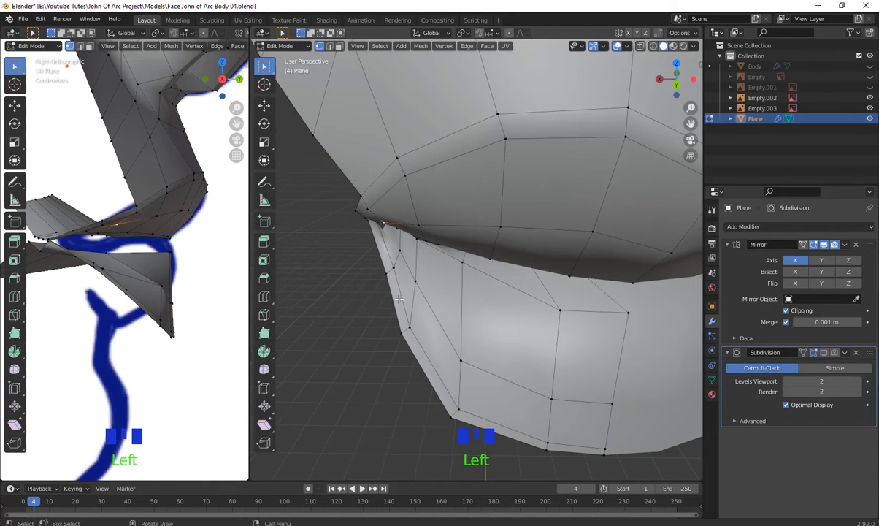
{"action": "left_click", "coordinate": [383, 228]}
{"action": "mouse_move", "coordinate": [382, 228]}
{"action": "middle_mouse_down"}
{"action": "mouse_move", "coordinate": [385, 292]}
{"action": "mouse_move", "coordinate": [517, 368]}
{"action": "middle_mouse_up"}
{"action": "scroll", "coordinate": [467, 321], "scroll_direction": "up", "scroll_amount": 2}
{"action": "mouse_move", "coordinate": [467, 321]}
{"action": "middle_mouse_down"}
{"action": "mouse_move", "coordinate": [449, 277]}
{"action": "mouse_move", "coordinate": [357, 184]}
{"action": "mouse_move", "coordinate": [448, 218]}
{"action": "mouse_move", "coordinate": [441, 193]}
{"action": "middle_mouse_up"}
{"action": "key", "text": "g"}
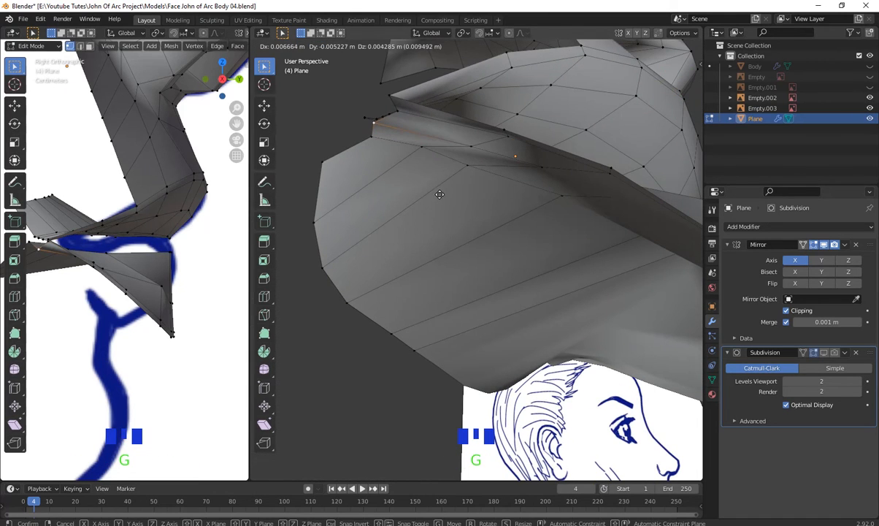
{"action": "left_click", "coordinate": [420, 146]}
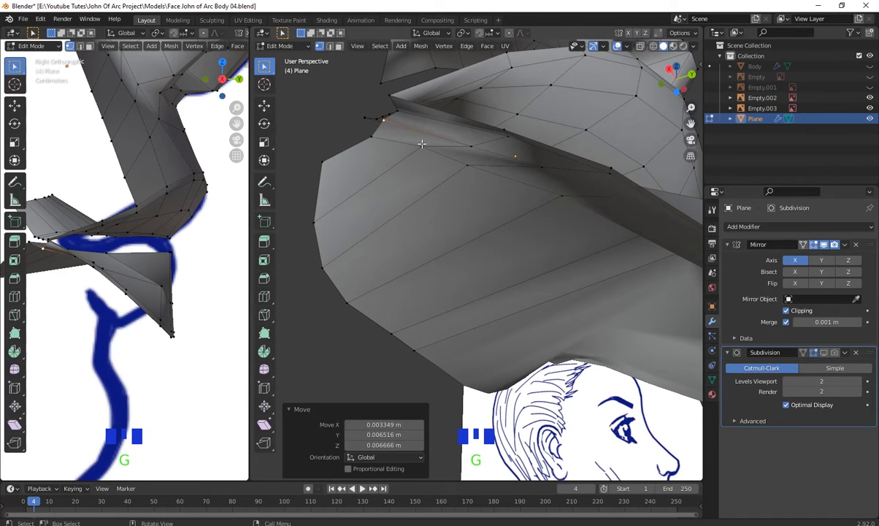
- Reposition the neighbouring vertices behind the lower lip's top edge one by one to smooth the surface near the mouth corner
{"action": "key", "text": "g"}
{"action": "left_click", "coordinate": [449, 149]}
{"action": "key", "text": "g"}
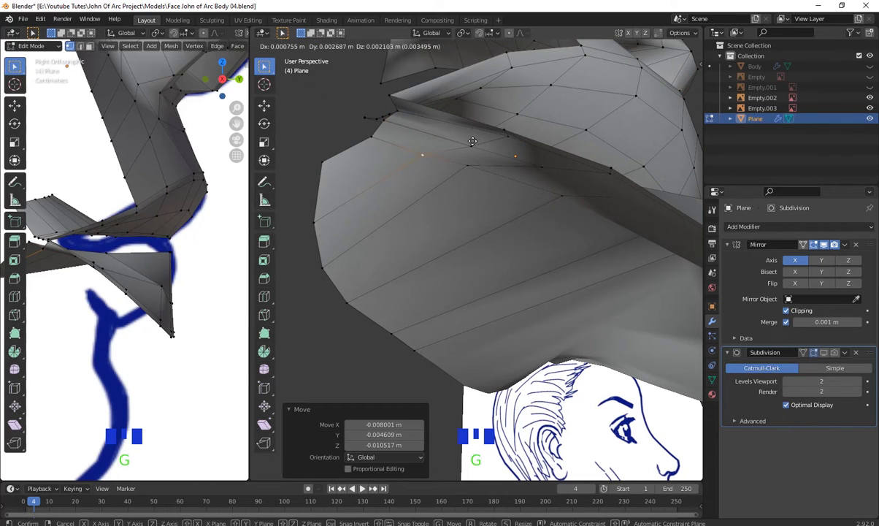
{"action": "left_click", "coordinate": [473, 181]}
{"action": "key", "text": "g"}
{"action": "left_click", "coordinate": [559, 204]}
- Nudge the lower-lip vertices just below the mouth corner by small amounts to even out their spacing
{"action": "middle_click_drag", "start_coordinate": [558, 204], "coordinate": [403, 250]}
{"action": "key", "text": "g"}
{"action": "left_click", "coordinate": [458, 308]}
{"action": "left_click", "coordinate": [398, 273]}
{"action": "key", "text": "g"}
{"action": "left_click", "coordinate": [391, 273]}
{"action": "key", "text": "g"}
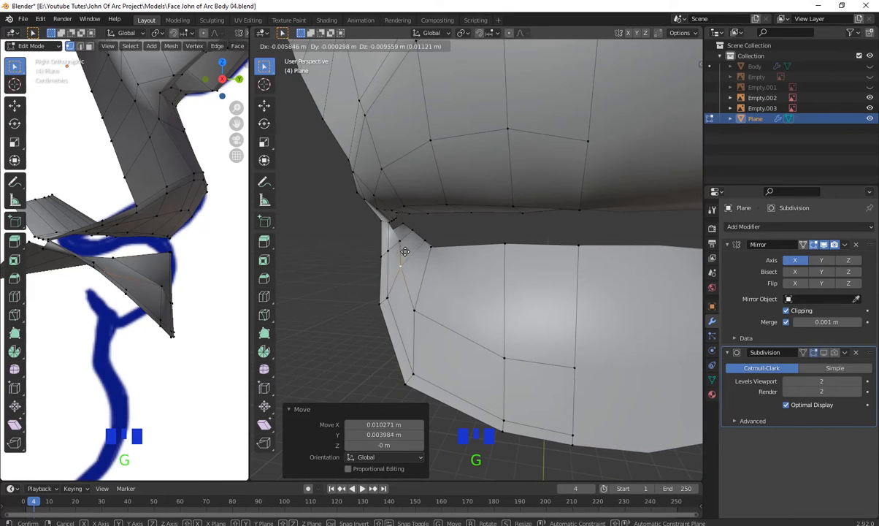
{"action": "left_click", "coordinate": [404, 251]}
{"action": "key", "text": "g"}
{"action": "left_click", "coordinate": [395, 238]}
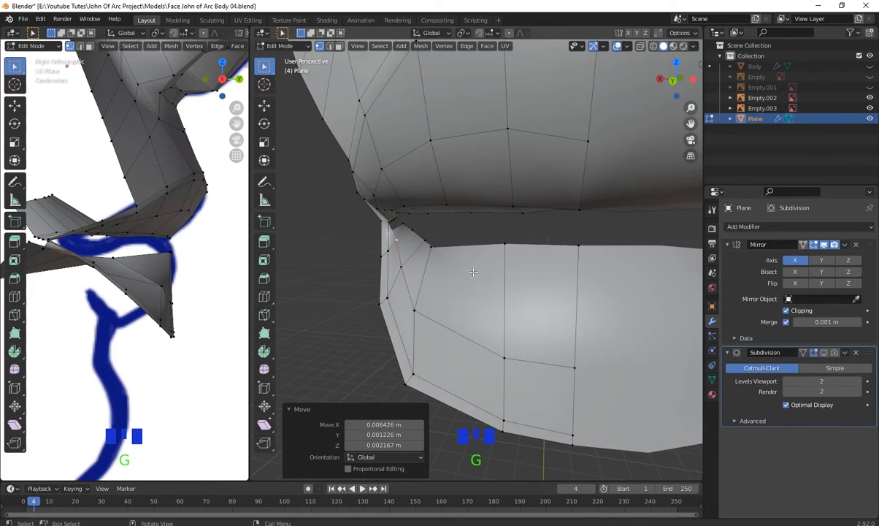
- Move one lower-lip vertex below the top edge about 0.087 m forward and its neighbour toward the mouth corner about 0.069 m forward
{"action": "middle_click_drag", "start_coordinate": [473, 272], "coordinate": [596, 314]}
{"action": "key", "text": "g"}
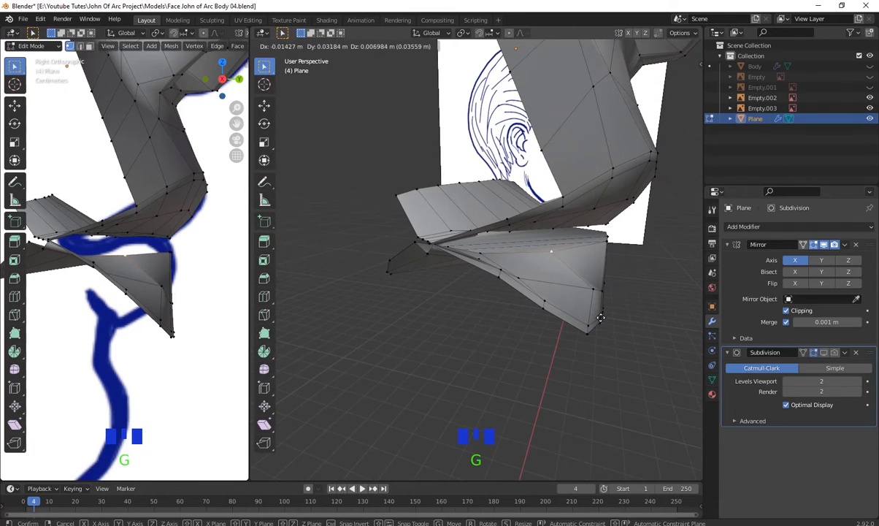
{"action": "left_click", "coordinate": [625, 318]}
{"action": "middle_click_drag", "start_coordinate": [583, 331], "coordinate": [577, 325]}
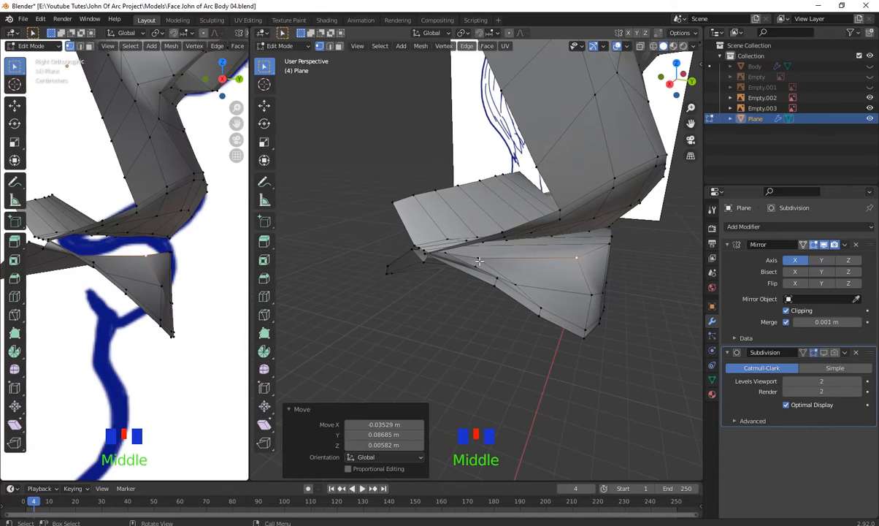
{"action": "key", "text": "g"}
{"action": "left_click", "coordinate": [512, 262]}
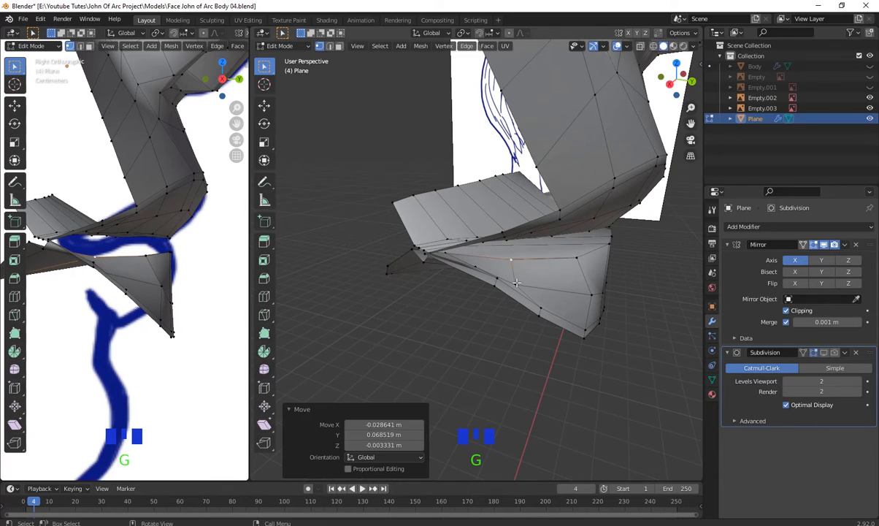
- Move the adjacent outer lower-lip vertices forward, the one nearest the mouth corner by about 0.025 m, and nudge that one up about 0.004 m
{"action": "key", "text": "g"}
{"action": "left_click", "coordinate": [471, 272]}
{"action": "key", "text": "g"}
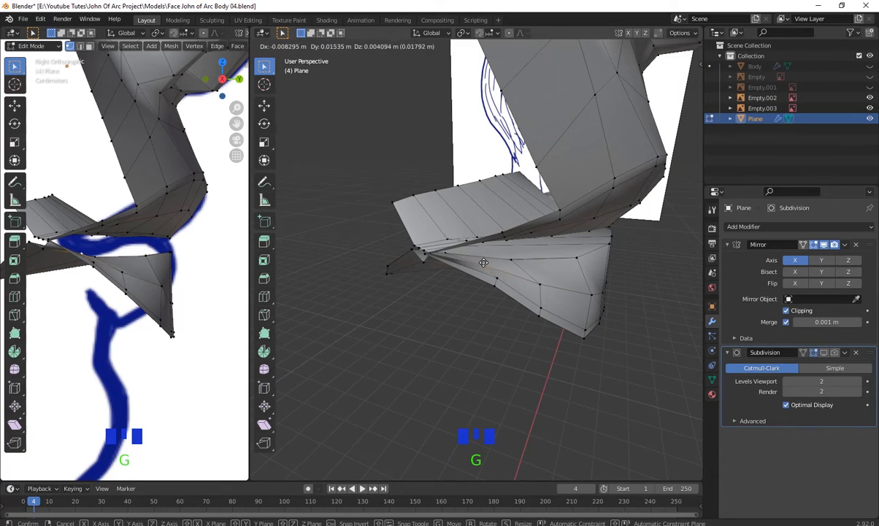
{"action": "left_click", "coordinate": [487, 262]}
{"action": "middle_click_drag", "start_coordinate": [487, 262], "coordinate": [433, 293]}
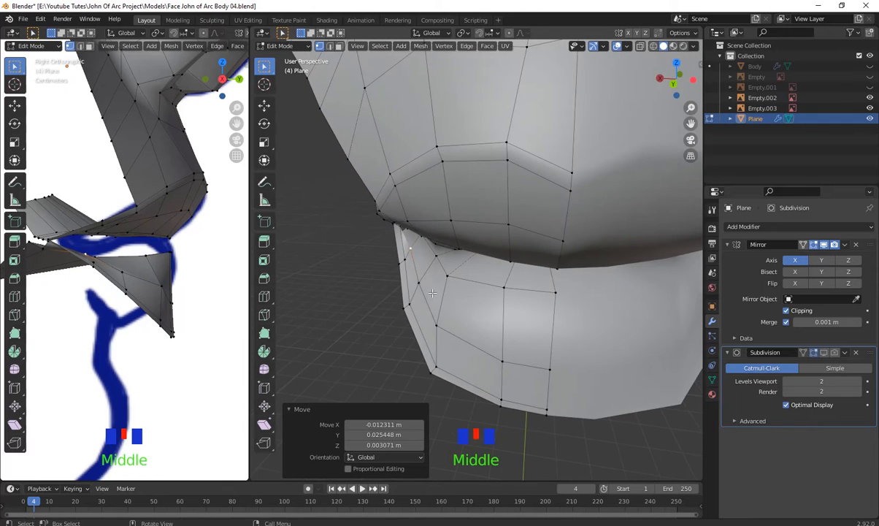
{"action": "key", "text": "g"}
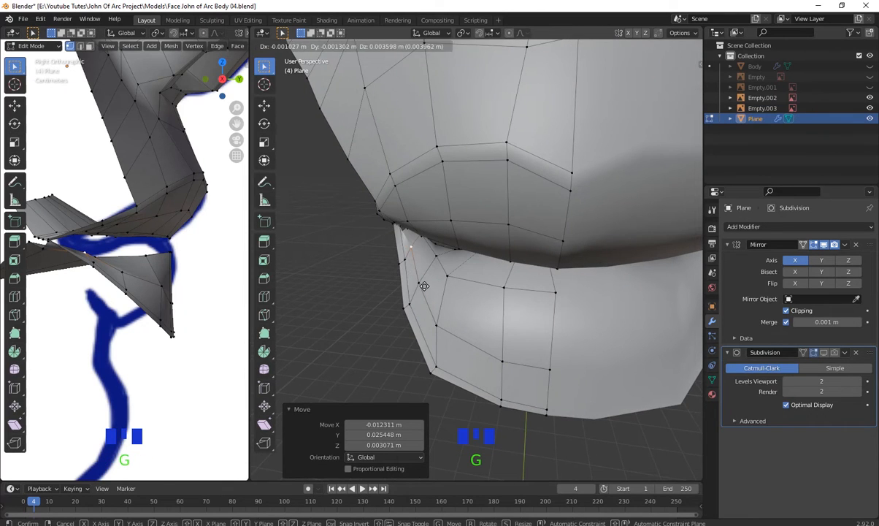
{"action": "left_click", "coordinate": [423, 285]}
- Add one centred loop cut along the inner surface of the lower lip
{"action": "scroll", "coordinate": [516, 313], "scroll_direction": "down", "scroll_amount": 2}
{"action": "scroll", "coordinate": [516, 313], "scroll_direction": "up", "scroll_amount": 2}
{"action": "middle_click_drag", "start_coordinate": [516, 312], "coordinate": [371, 331]}
{"action": "key", "text": "ctrl+r"}
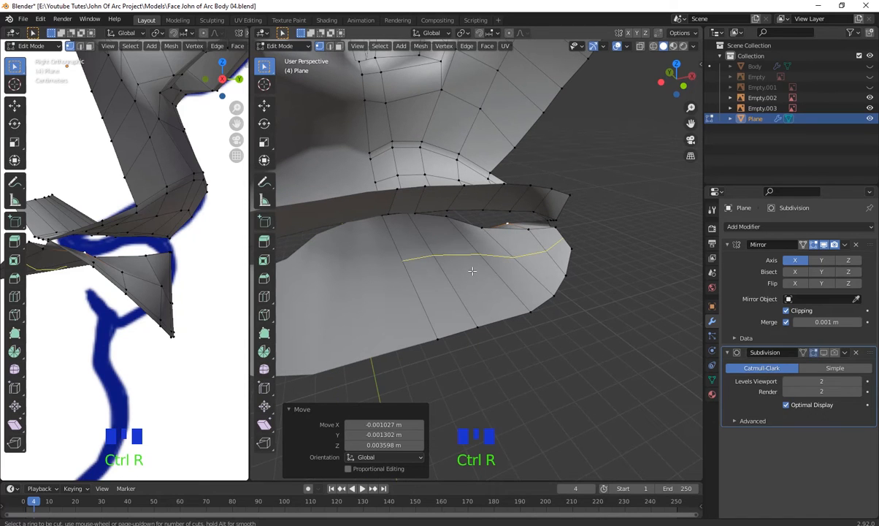
{"action": "left_click", "coordinate": [472, 271]}
{"action": "right_click", "coordinate": [472, 271]}
{"action": "middle_click_drag", "start_coordinate": [472, 271], "coordinate": [653, 287]}
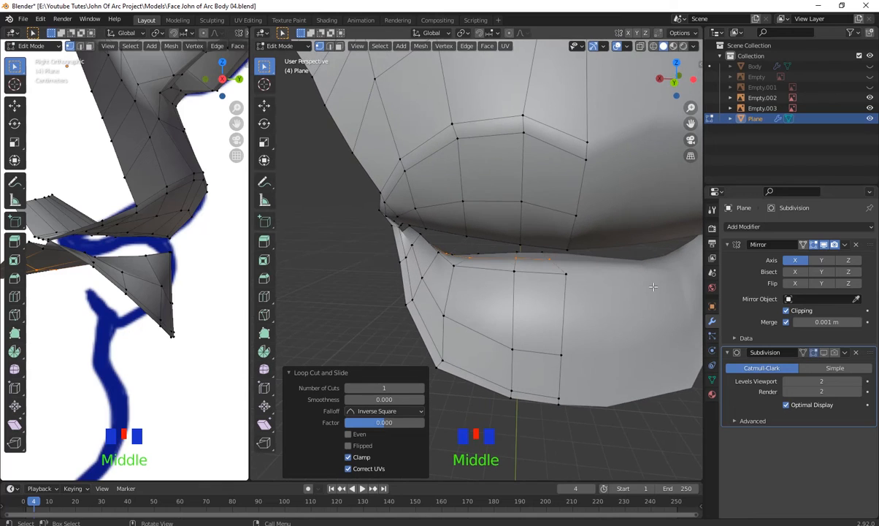
- Deselect the new loop's vertices nearest the mouth corner and raise the remaining ones about 0.048 m
{"action": "left_click", "coordinate": [410, 264], "text": "ctrl"}
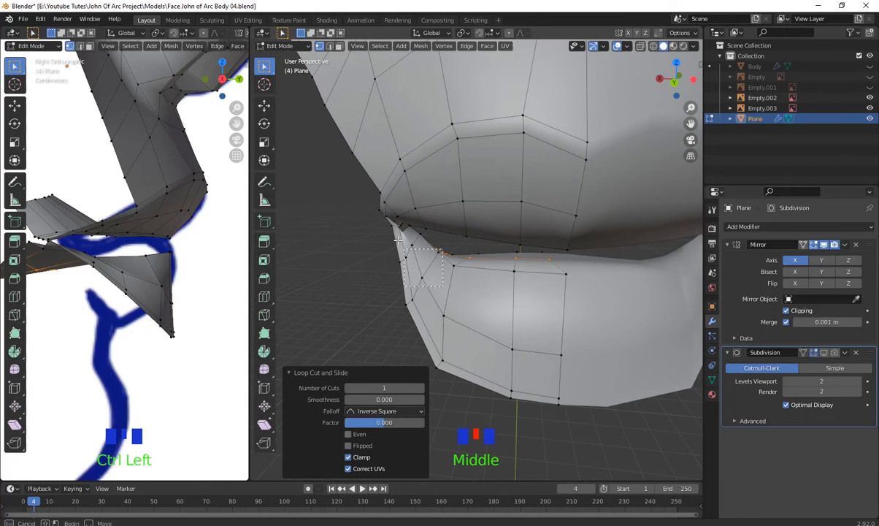
{"action": "middle_click_drag", "start_coordinate": [582, 316], "coordinate": [302, 377]}
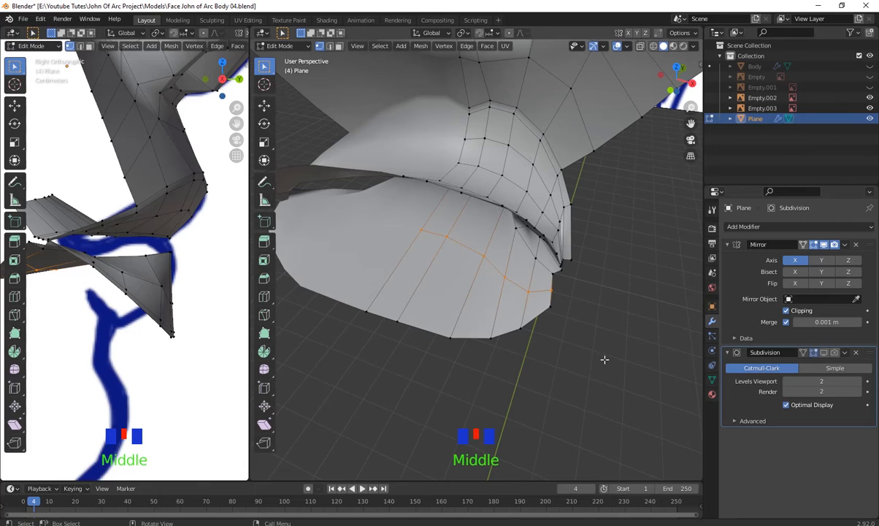
{"action": "left_click_drag", "start_coordinate": [560, 331], "coordinate": [490, 267], "text": "ctrl"}
{"action": "middle_click_drag", "start_coordinate": [501, 301], "coordinate": [361, 334]}
{"action": "key", "text": "g"}
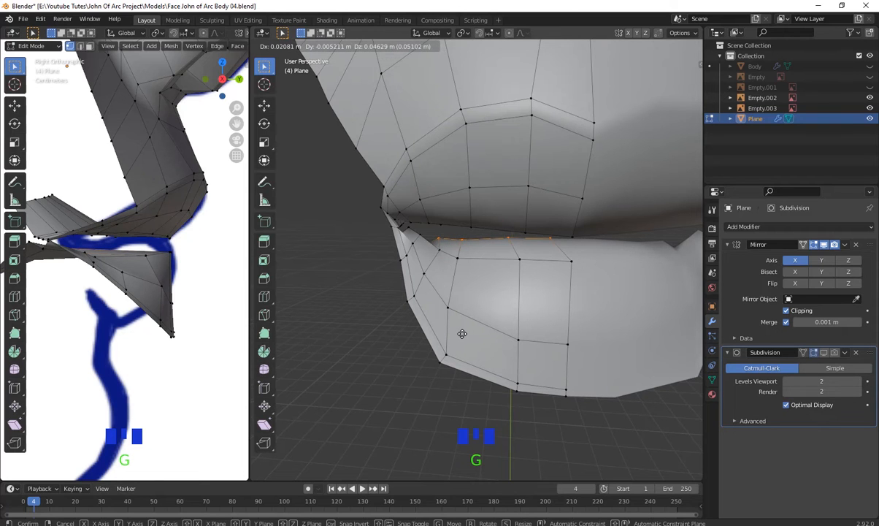
{"action": "left_click", "coordinate": [467, 334]}
- Select the new loop's vertices nearer the lip centre and move them about 0.153 m forward and 0.026 m up
{"action": "scroll", "coordinate": [559, 349], "scroll_direction": "down", "scroll_amount": 2}
{"action": "middle_click_drag", "start_coordinate": [559, 349], "coordinate": [644, 336]}
{"action": "middle_click_drag", "start_coordinate": [592, 323], "coordinate": [617, 309]}
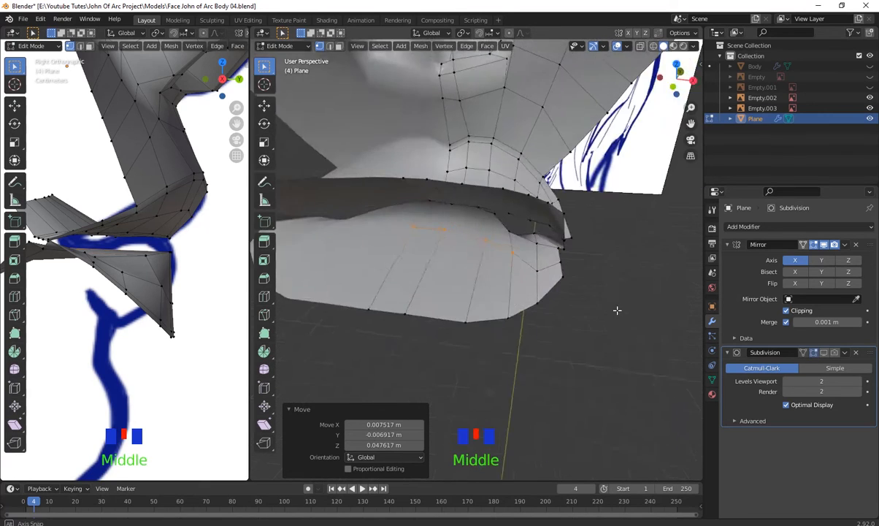
{"action": "scroll", "coordinate": [618, 310], "scroll_direction": "up", "scroll_amount": 2}
{"action": "left_click", "coordinate": [414, 233]}
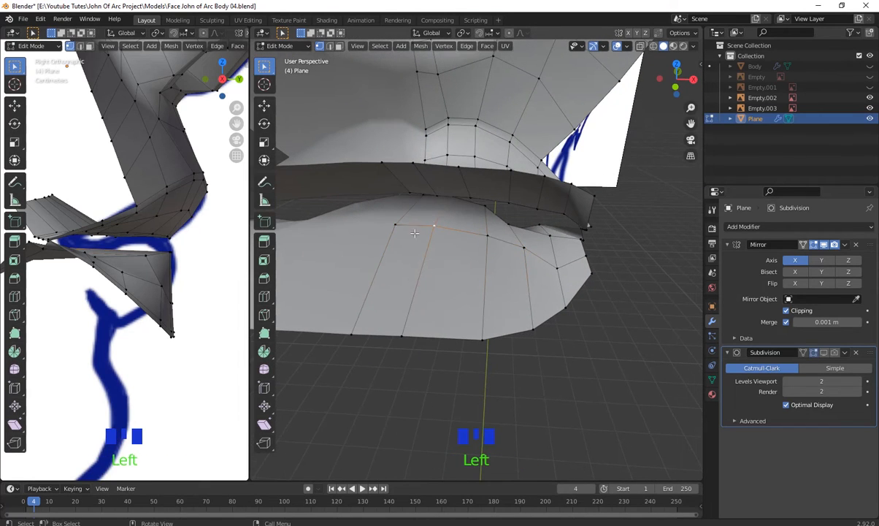
{"action": "left_click", "coordinate": [540, 263], "text": "shift"}
{"action": "middle_click_drag", "start_coordinate": [540, 263], "coordinate": [566, 360]}
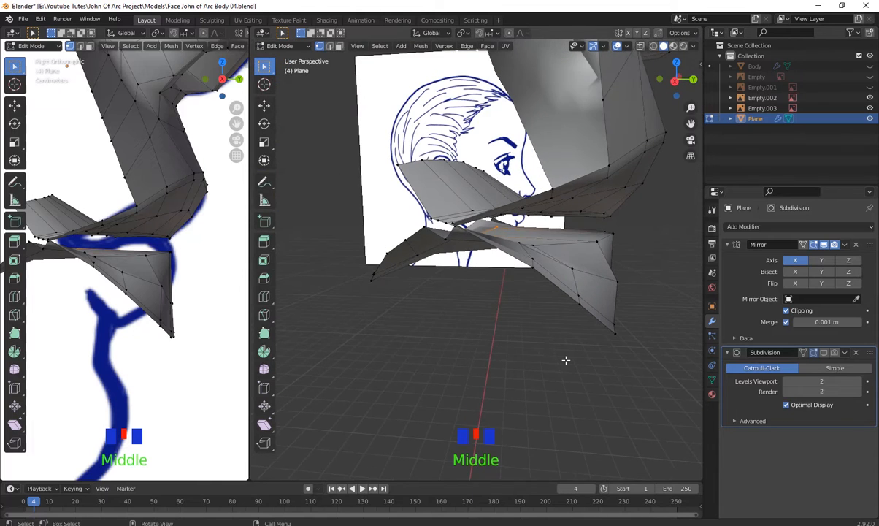
{"action": "key", "text": "h"}
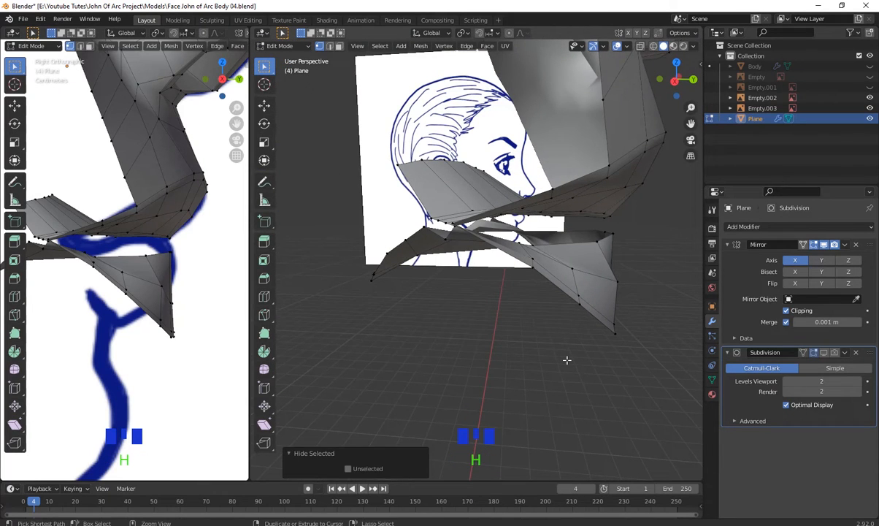
{"action": "key", "text": "ctrl+z"}
{"action": "key", "text": "g"}
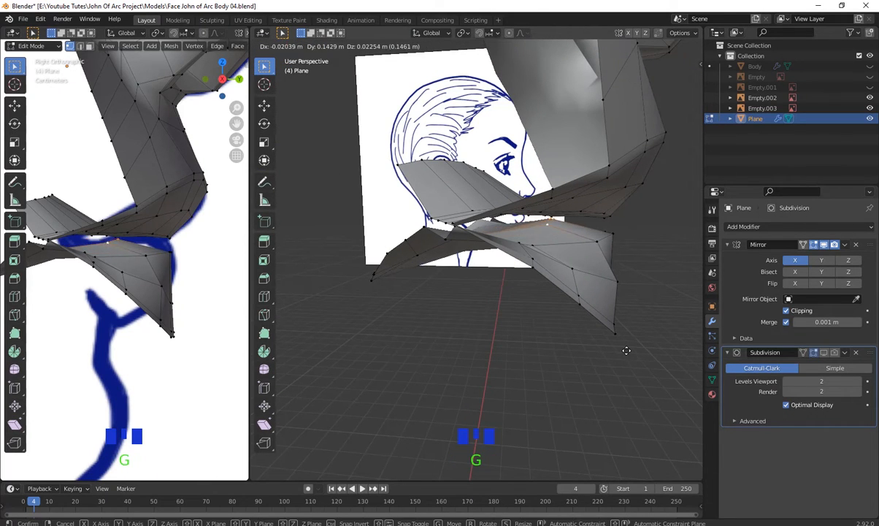
{"action": "left_click", "coordinate": [630, 349]}
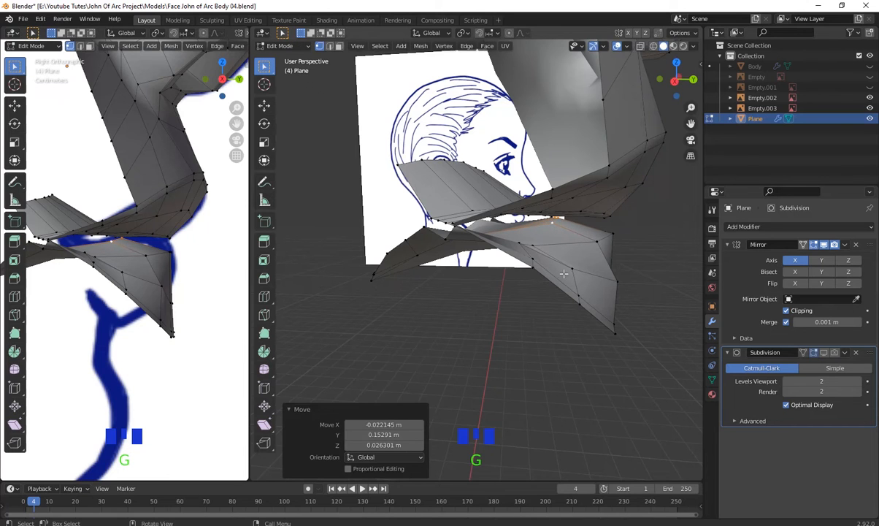
- Reposition the remaining inner lower-lip vertices toward the mouth corner to continue the rounded inner surface
{"action": "key", "text": "g"}
{"action": "left_click", "coordinate": [527, 235]}
{"action": "middle_click_drag", "start_coordinate": [527, 236], "coordinate": [555, 278]}
{"action": "left_click", "coordinate": [427, 240]}
{"action": "key", "text": "g"}
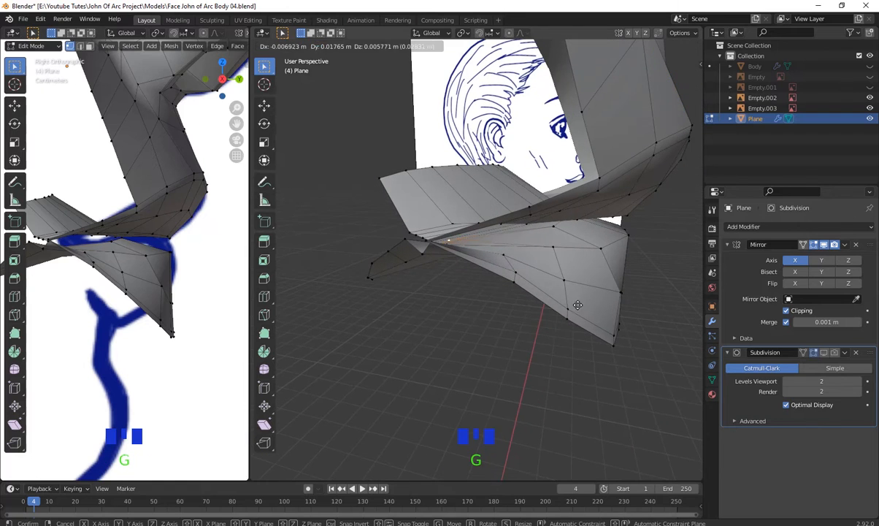
{"action": "left_click", "coordinate": [486, 300]}
{"action": "middle_click_drag", "start_coordinate": [486, 300], "coordinate": [539, 385]}
{"action": "key", "text": "g"}
{"action": "left_click", "coordinate": [551, 245]}
- Raise the lower lip's back border vertices about 0.067 m, then raise those nearer the centre about 0.041 m more
{"action": "left_click_drag", "start_coordinate": [515, 380], "coordinate": [330, 272]}
{"action": "key", "text": "g"}
{"action": "left_click", "coordinate": [342, 250]}
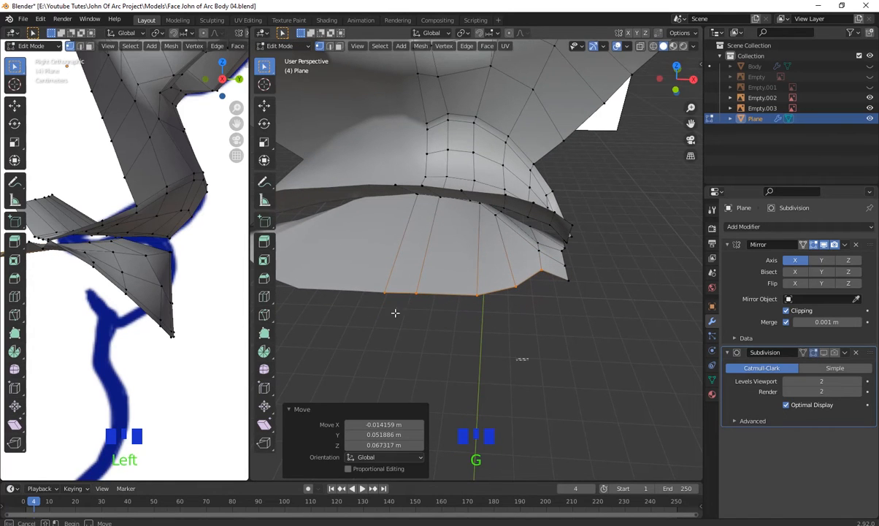
{"action": "left_click_drag", "start_coordinate": [513, 354], "coordinate": [338, 268]}
{"action": "key", "text": "g"}
{"action": "left_click", "coordinate": [341, 251]}
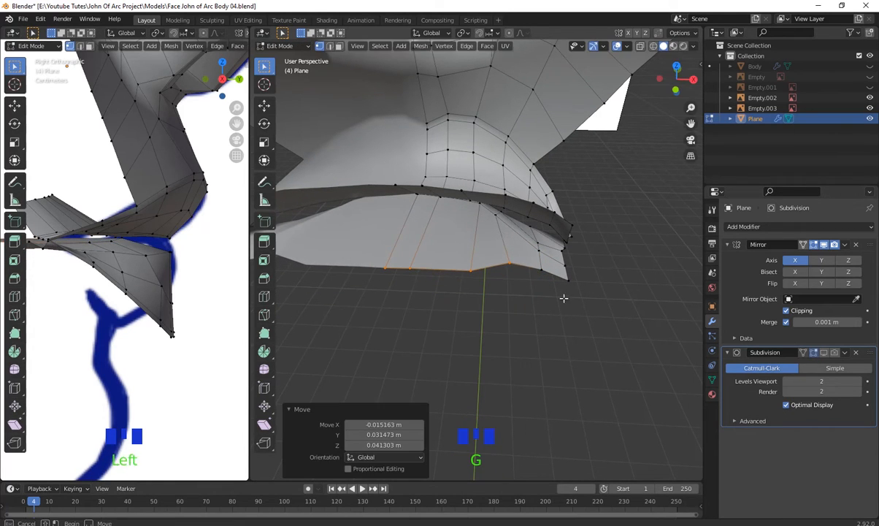
- Adjust the two back border vertices nearest the mouth corner, shifting the second about 0.015 m sideways
{"action": "left_click", "coordinate": [561, 274]}
{"action": "key", "text": "g"}
{"action": "left_click", "coordinate": [544, 272]}
{"action": "key", "text": "g"}
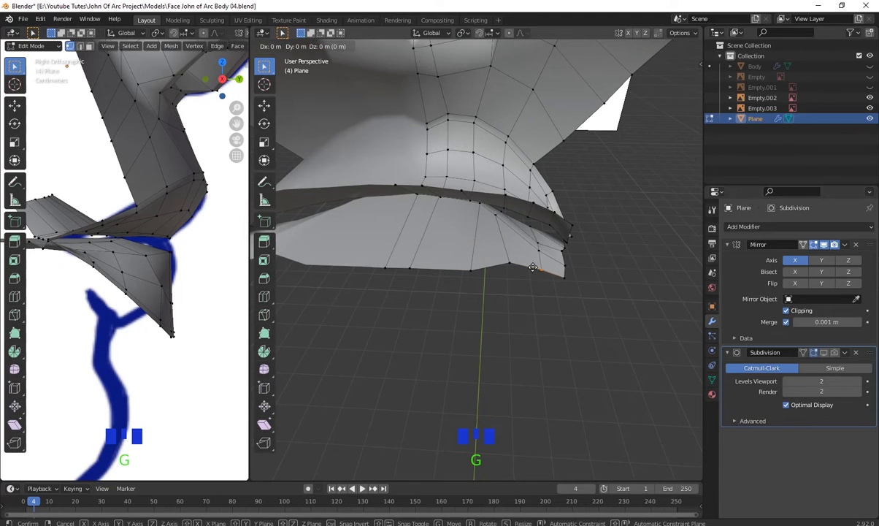
{"action": "left_click", "coordinate": [514, 261]}
- Enable the Subdivision modifier's viewport and render display for the face mesh
{"action": "scroll", "coordinate": [502, 361], "scroll_direction": "down", "scroll_amount": 3}
{"action": "middle_click_drag", "start_coordinate": [502, 361], "coordinate": [506, 387]}
{"action": "scroll", "coordinate": [511, 325], "scroll_direction": "up", "scroll_amount": 2}
{"action": "scroll", "coordinate": [511, 390], "scroll_direction": "down", "scroll_amount": 2}
{"action": "left_click", "coordinate": [835, 353]}
{"action": "left_click", "coordinate": [824, 354]}
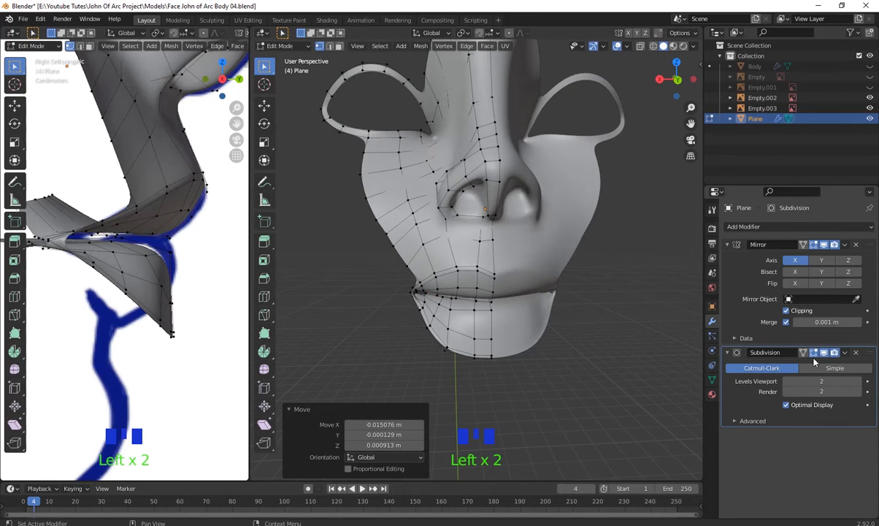
- Examine the smoothed lips and mouth corners in Object Mode from the front, below and side
{"action": "scroll", "coordinate": [628, 364], "scroll_direction": "down", "scroll_amount": 2}
{"action": "scroll", "coordinate": [604, 368], "scroll_direction": "up", "scroll_amount": 2}
{"action": "middle_click_drag", "start_coordinate": [606, 374], "coordinate": [603, 373]}
{"action": "key", "text": "Tab"}
{"action": "scroll", "coordinate": [534, 351], "scroll_direction": "down", "scroll_amount": 2}
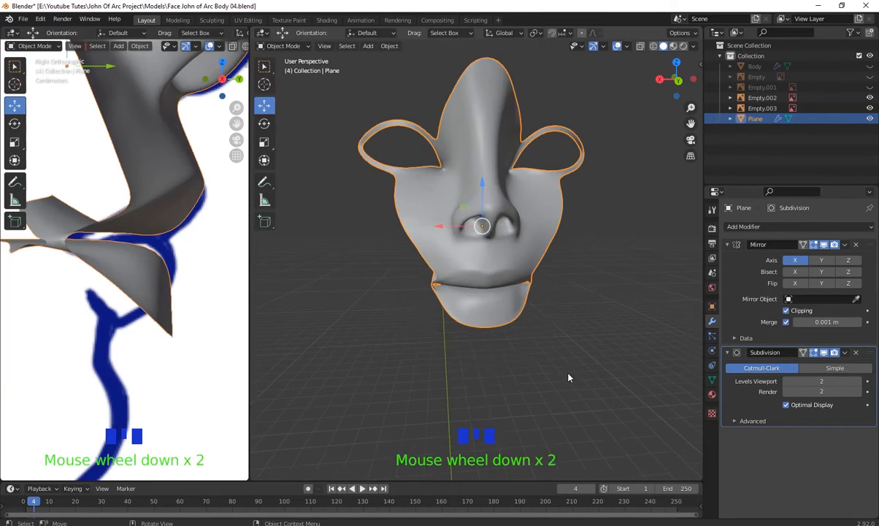
{"action": "middle_click_drag", "start_coordinate": [534, 351], "coordinate": [468, 377]}
{"action": "scroll", "coordinate": [514, 387], "scroll_direction": "up", "scroll_amount": 3}
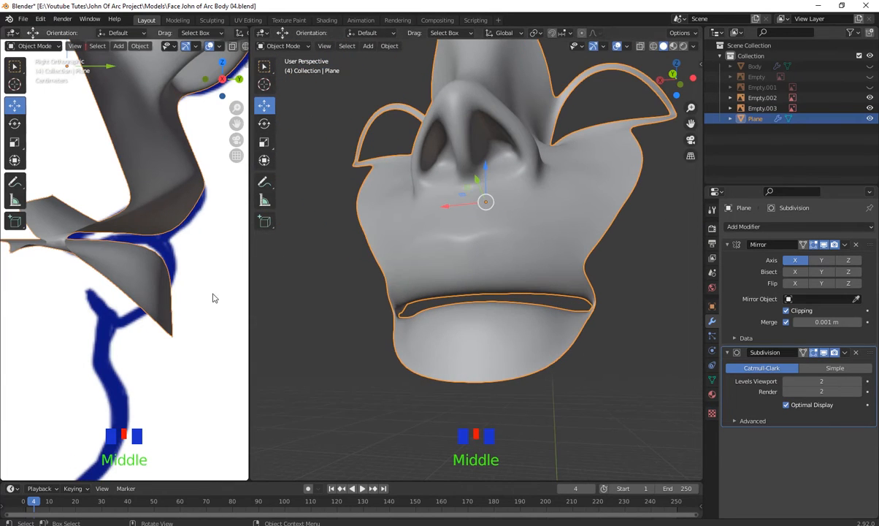
{"action": "scroll", "coordinate": [487, 295], "scroll_direction": "up", "scroll_amount": 2}
{"action": "middle_click_drag", "start_coordinate": [487, 295], "coordinate": [474, 357]}
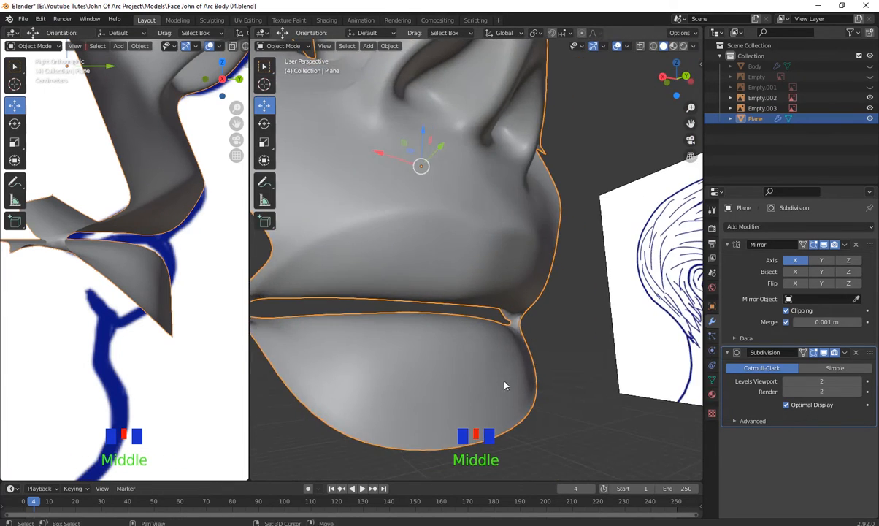
{"action": "scroll", "coordinate": [488, 320], "scroll_direction": "down", "scroll_amount": 1}
{"action": "middle_click_drag", "start_coordinate": [489, 320], "coordinate": [518, 322]}
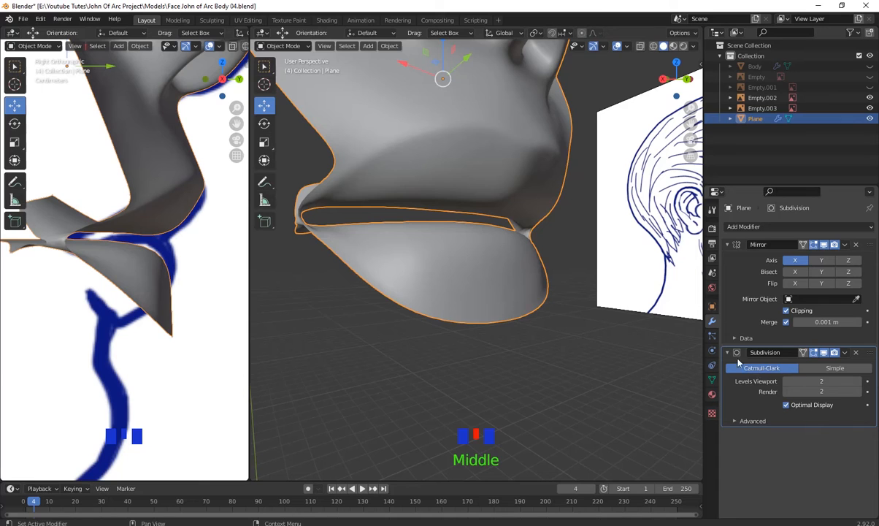
- In Edit Mode, move the lower lip's bottom border vertices near the centre about 0.08 m back and 0.024 m up in the side view
{"action": "key", "text": "Tab"}
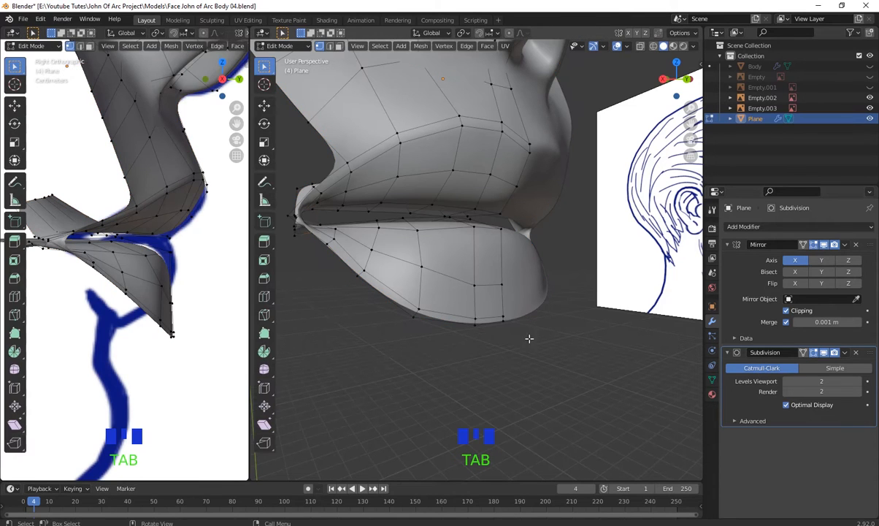
{"action": "left_click_drag", "start_coordinate": [486, 347], "coordinate": [370, 285]}
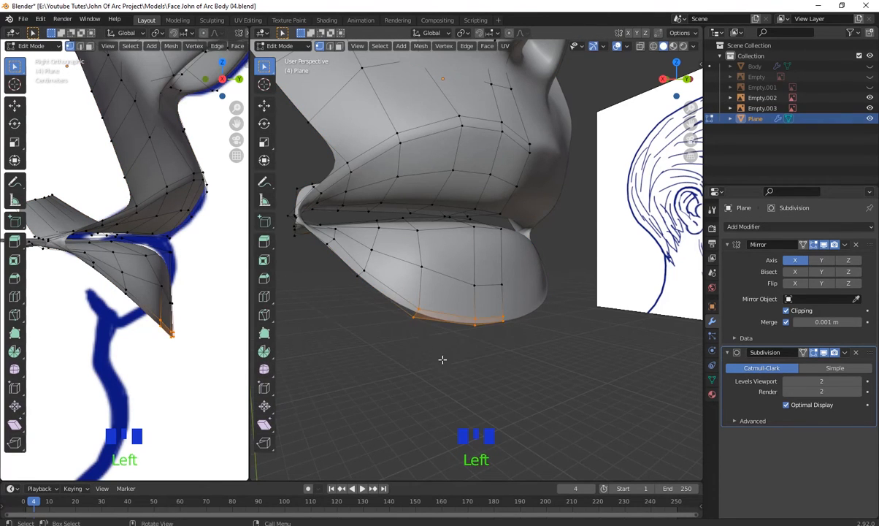
{"action": "middle_click_drag", "start_coordinate": [442, 359], "coordinate": [467, 366]}
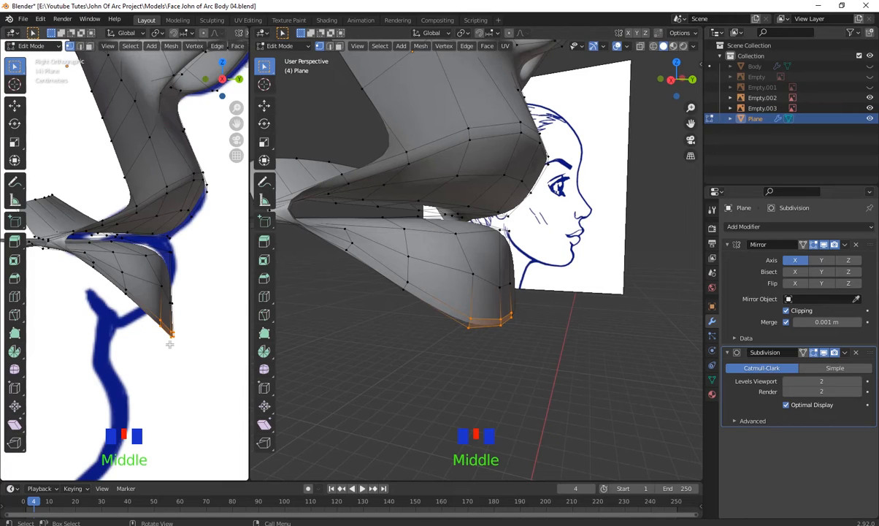
{"action": "key", "text": "g"}
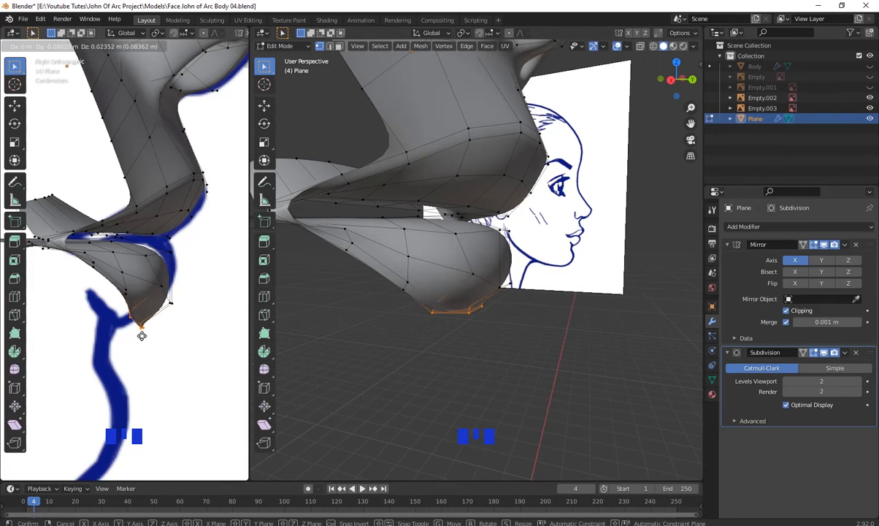
{"action": "left_click", "coordinate": [142, 335]}
- Shift the lower lip's next border vertices about 0.032 m back, and those nearer the corner about 0.046 m back and 0.015 m down
{"action": "left_click", "coordinate": [117, 291]}
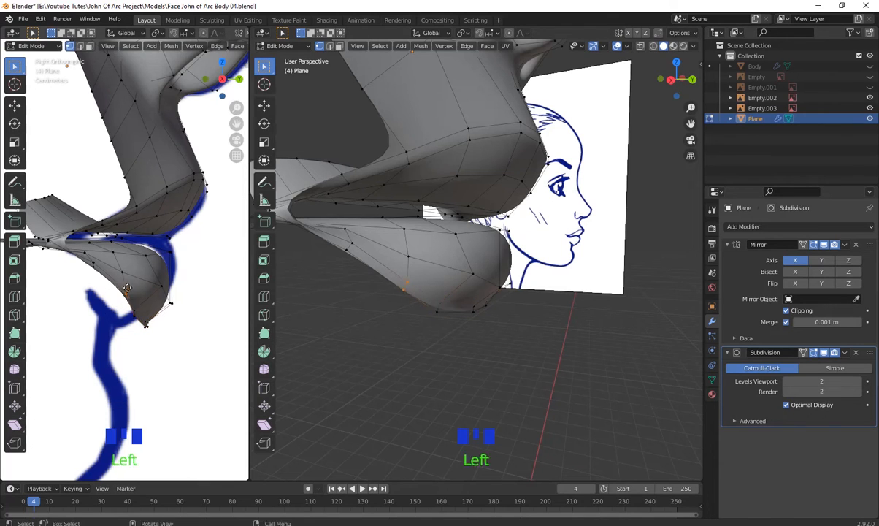
{"action": "key", "text": "g"}
{"action": "left_click", "coordinate": [101, 272]}
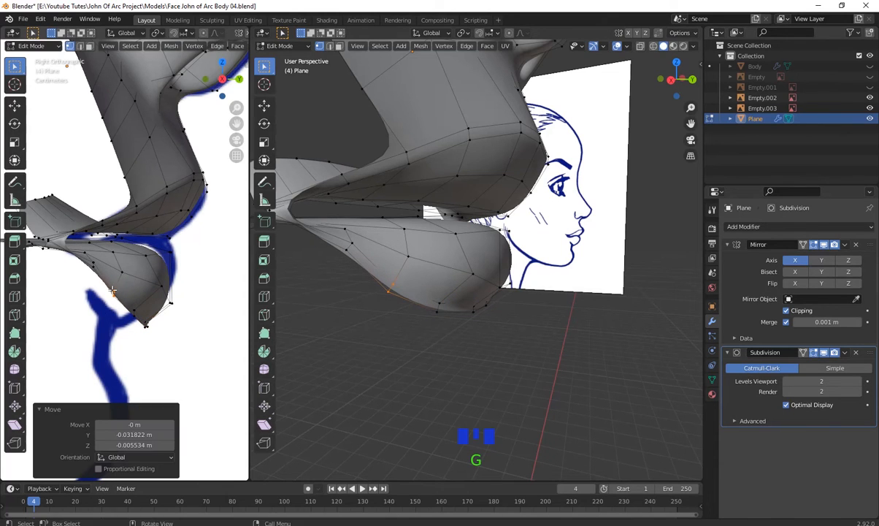
{"action": "left_click_drag", "start_coordinate": [97, 259], "coordinate": [95, 260]}
{"action": "key", "text": "g"}
{"action": "left_click", "coordinate": [81, 264]}
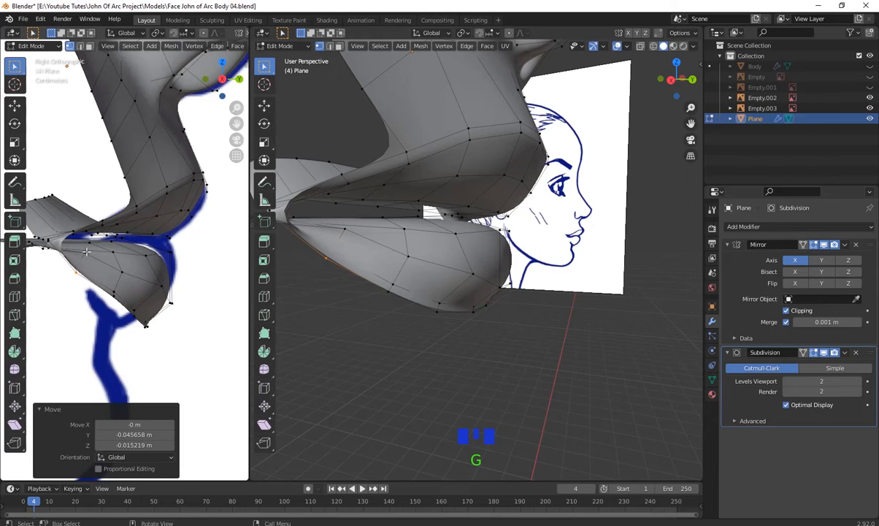
- Adjust the lower lip's inner vertices in the side view, shifting the front upper one about 0.018 m forward and 0.010 m up
{"action": "left_click", "coordinate": [86, 250]}
{"action": "key", "text": "g"}
{"action": "left_click", "coordinate": [117, 256]}
{"action": "key", "text": "g"}
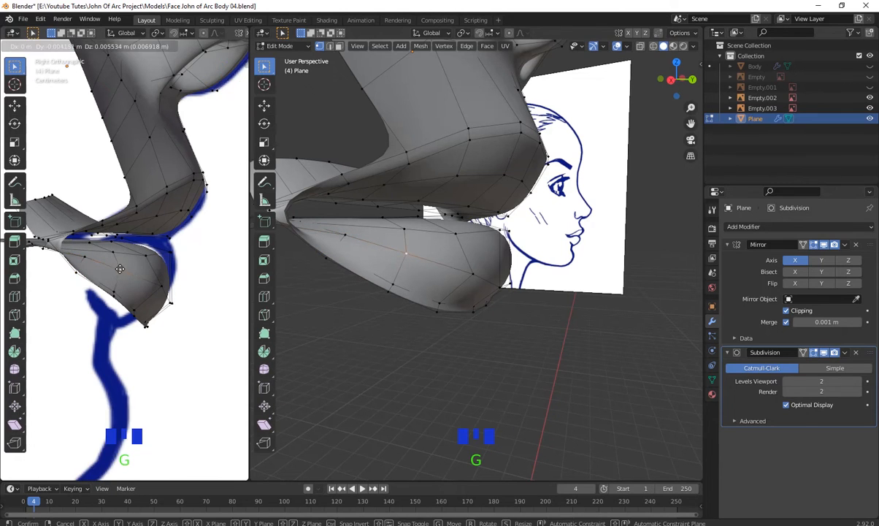
{"action": "left_click", "coordinate": [119, 270]}
{"action": "left_click_drag", "start_coordinate": [148, 264], "coordinate": [134, 248]}
{"action": "key", "text": "g"}
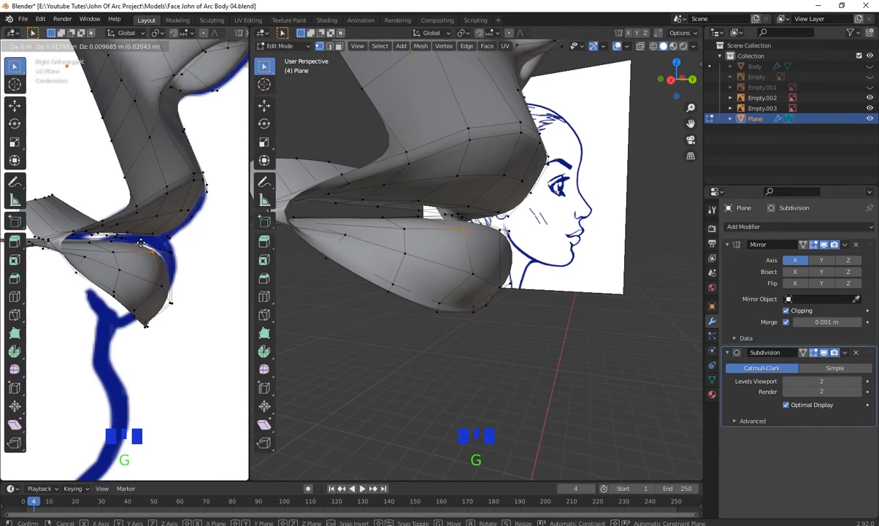
{"action": "left_click", "coordinate": [140, 243]}
- Examine the reshaped lower lip and the smoothed whole face from several angles and from the front
{"action": "scroll", "coordinate": [157, 243], "scroll_direction": "down", "scroll_amount": 1}
{"action": "middle_click_drag", "start_coordinate": [527, 238], "coordinate": [393, 253]}
{"action": "middle_click_drag", "start_coordinate": [427, 294], "coordinate": [452, 280]}
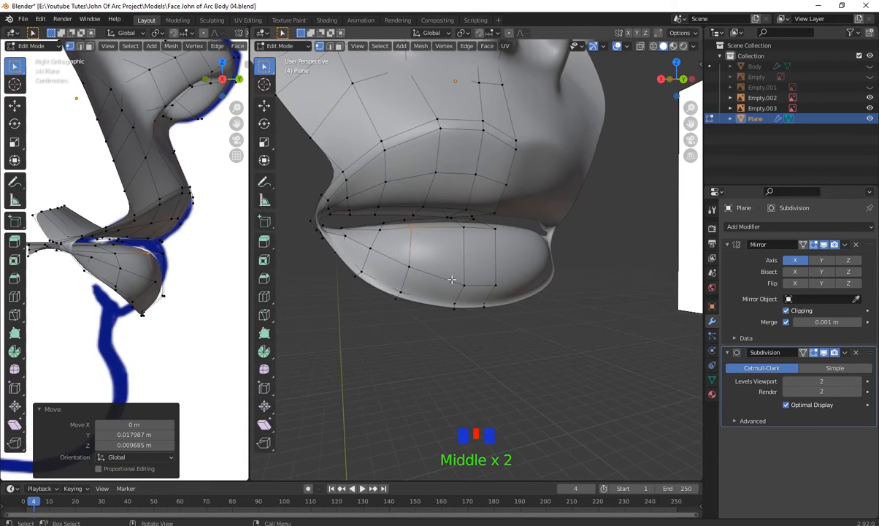
{"action": "scroll", "coordinate": [452, 279], "scroll_direction": "down", "scroll_amount": 5}
{"action": "middle_click_drag", "start_coordinate": [584, 256], "coordinate": [527, 291], "text": "shift"}
{"action": "scroll", "coordinate": [527, 375], "scroll_direction": "up", "scroll_amount": 1}
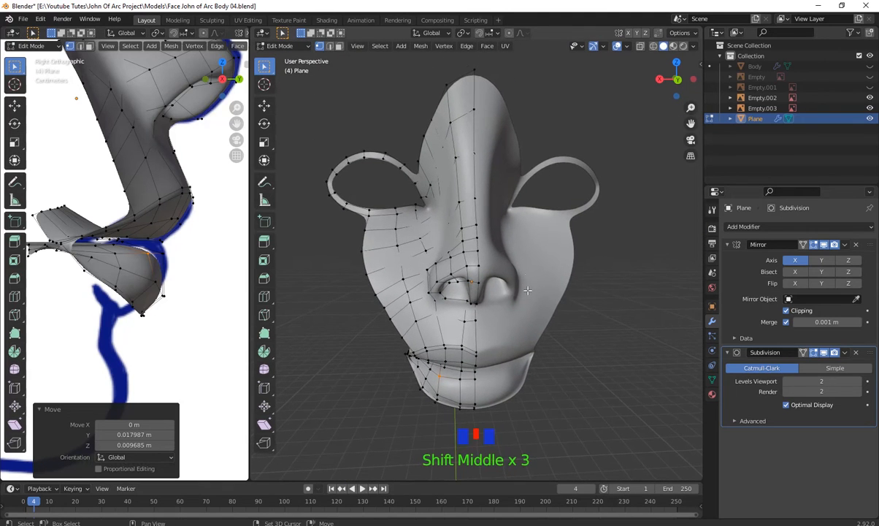
{"action": "middle_click_drag", "start_coordinate": [508, 231], "coordinate": [493, 237], "text": "shift"}
{"action": "key", "text": "KP_1"}
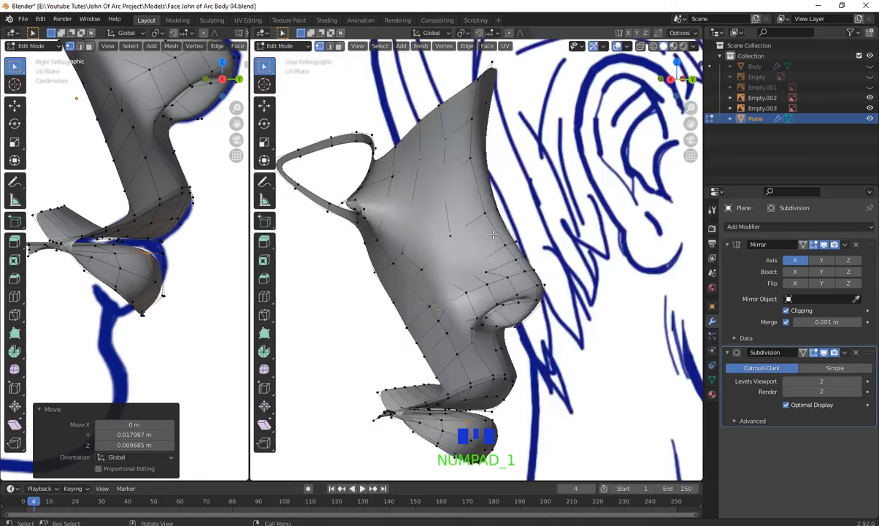
- Disable the Subdivision modifier's viewport and render display for the face mesh
{"action": "left_click", "coordinate": [834, 353]}
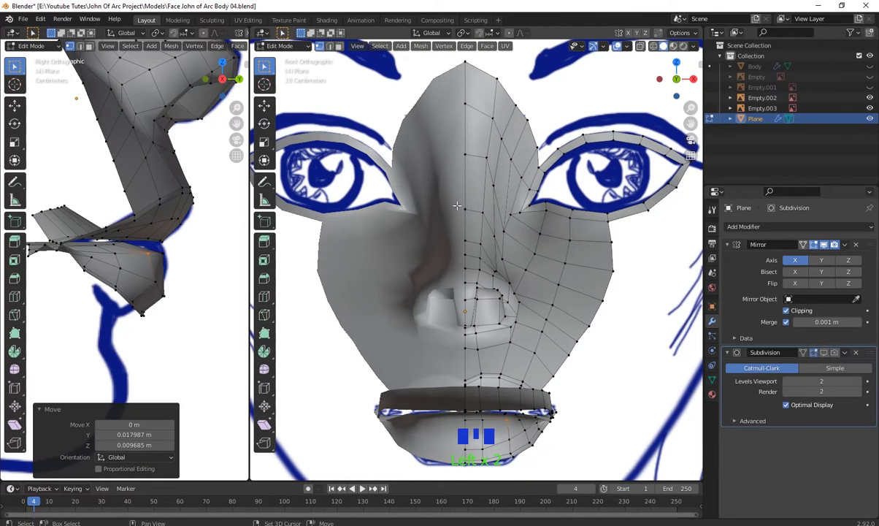
{"action": "middle_click_drag", "start_coordinate": [456, 206], "coordinate": [449, 270], "text": "shift"}
{"action": "middle_click_drag", "start_coordinate": [537, 267], "coordinate": [440, 275], "text": "shift"}
{"action": "middle_click_drag", "start_coordinate": [580, 207], "coordinate": [573, 238], "text": "shift"}
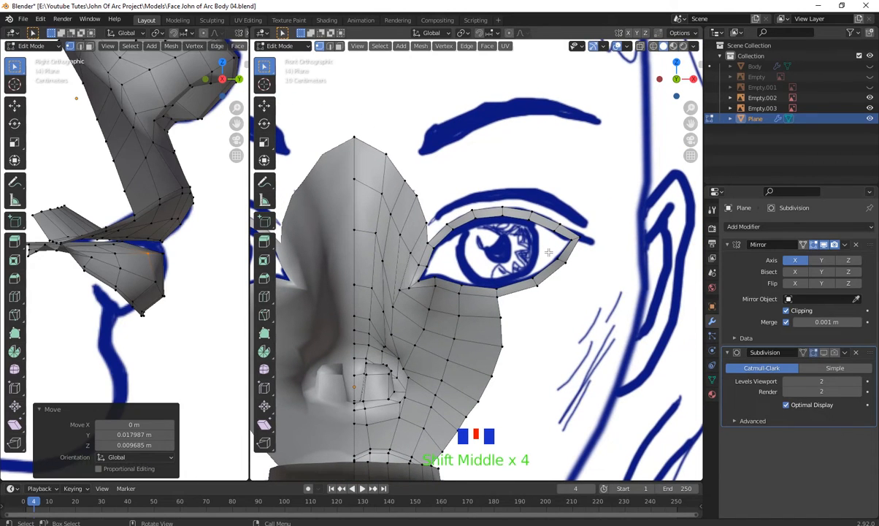
- Extrude the inner half of the upper eyelid's outer border edges about 0.119 m straight up
{"action": "key", "text": "e"}
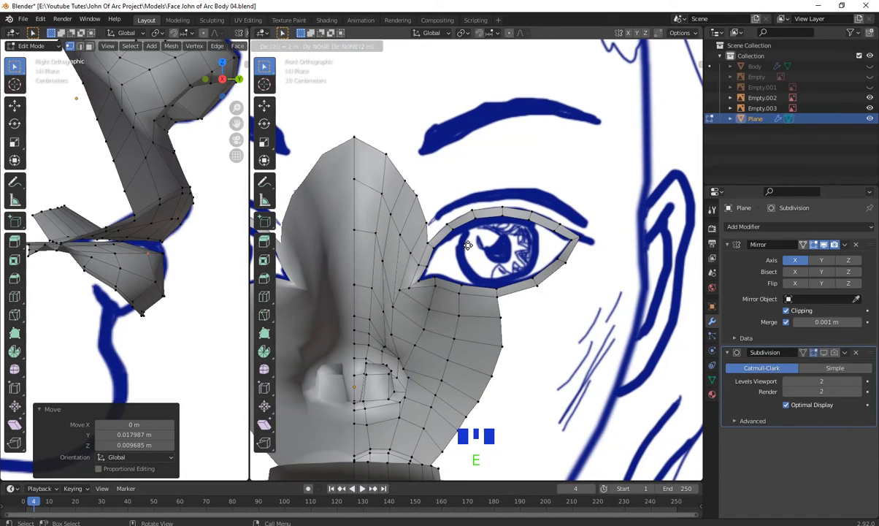
{"action": "left_click", "coordinate": [440, 238]}
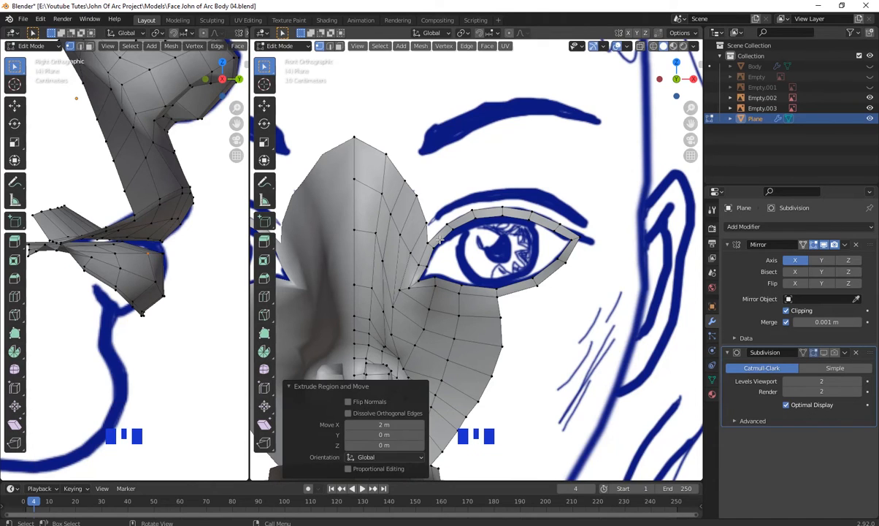
{"action": "key", "text": "2"}
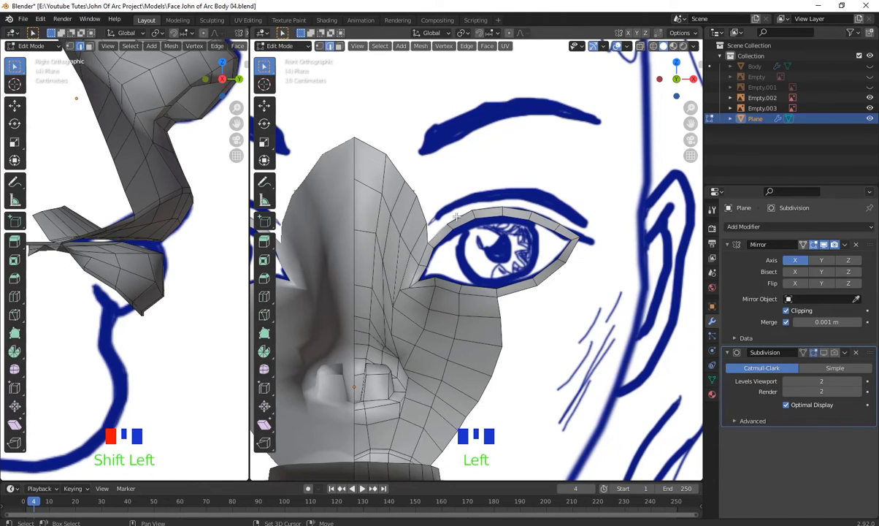
{"action": "left_click", "coordinate": [516, 210], "text": "shift"}
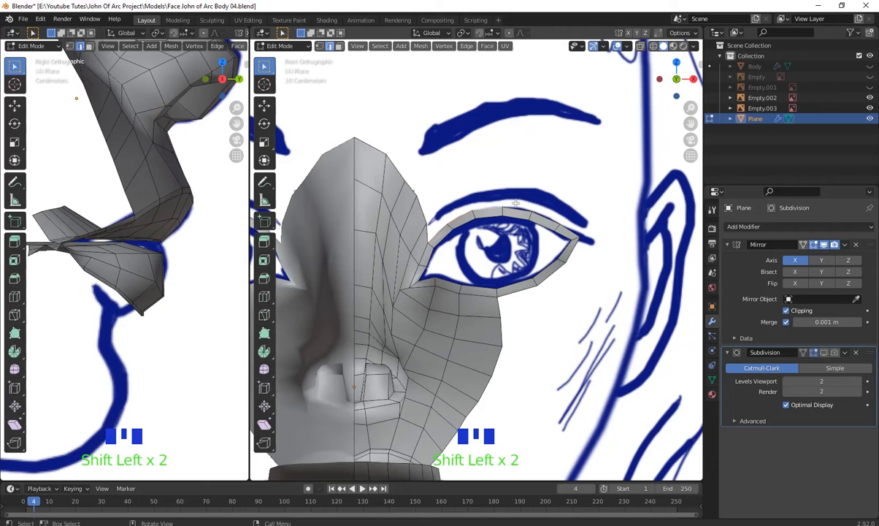
{"action": "key", "text": "e"}
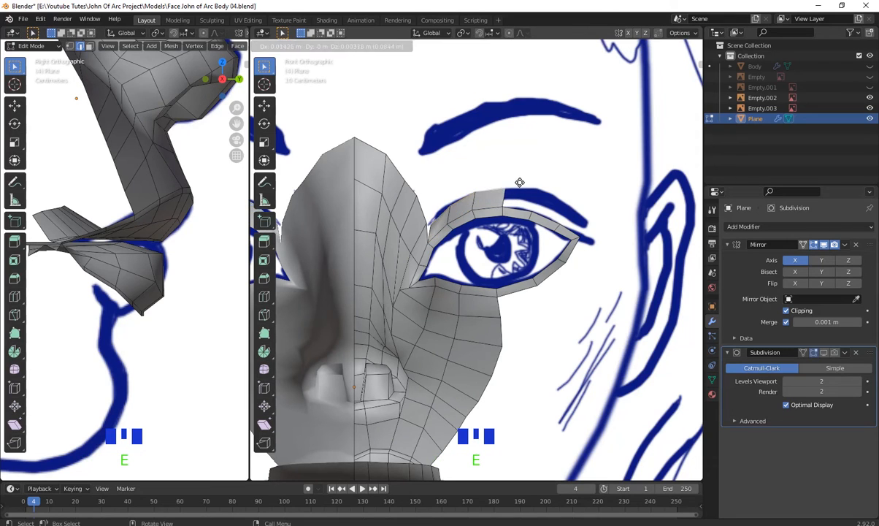
{"action": "left_click", "coordinate": [515, 178]}
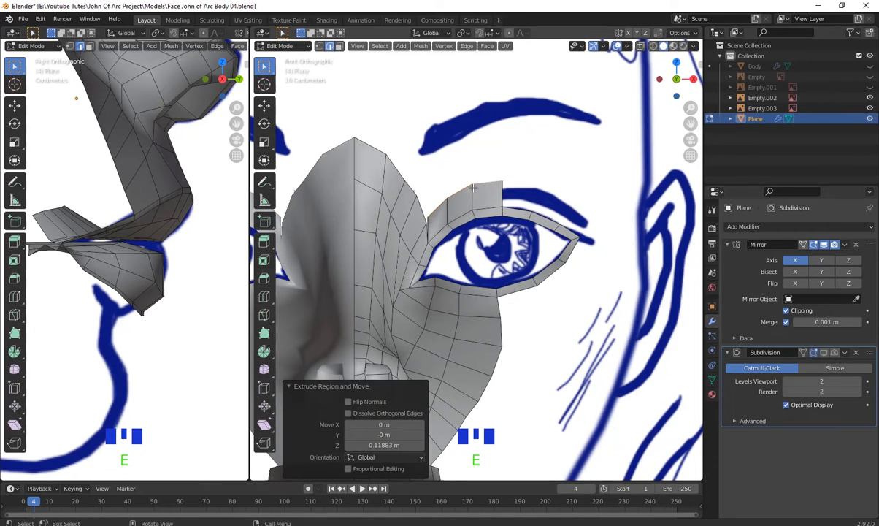
- Extrude the outer half of the upper eyelid's border edges about 0.036 m outward and 0.124 m up
{"action": "left_click", "coordinate": [520, 212]}
{"action": "left_click", "coordinate": [534, 217], "text": "shift"}
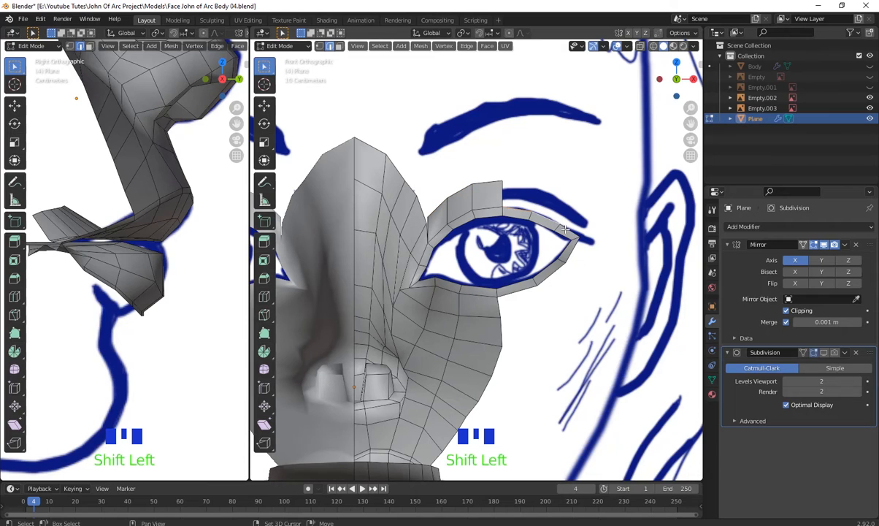
{"action": "left_click", "coordinate": [580, 223], "text": "shift"}
{"action": "key", "text": "e"}
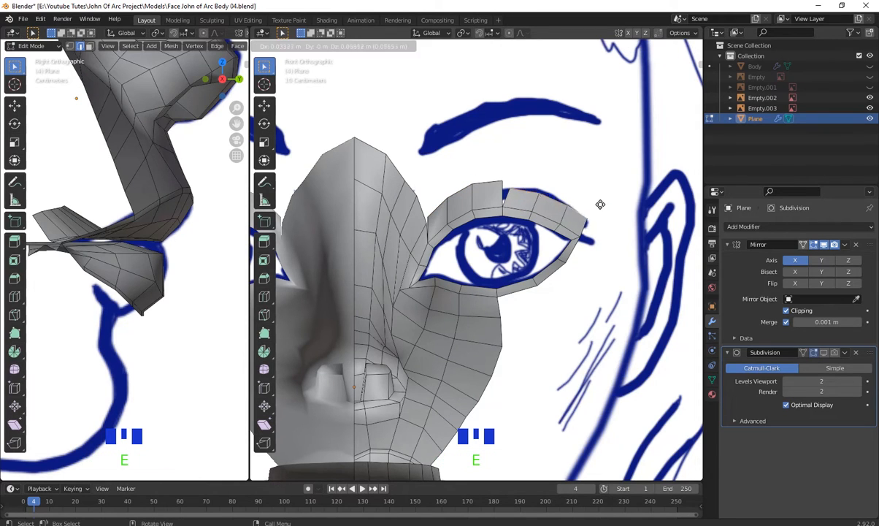
{"action": "left_click", "coordinate": [603, 198]}
- Merge the two adjacent vertices at the gap between the extruded eyelid strips at their centre
{"action": "scroll", "coordinate": [535, 216], "scroll_direction": "up", "scroll_amount": 2}
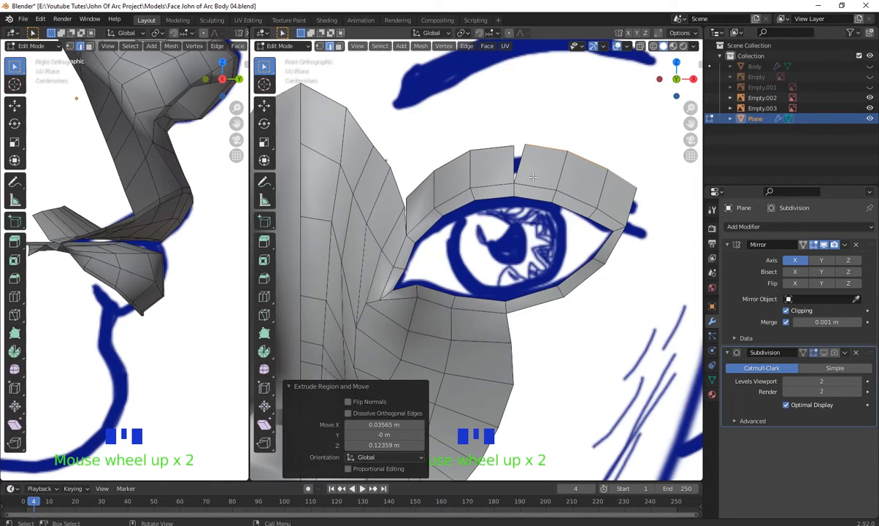
{"action": "key", "text": "1"}
{"action": "left_click_drag", "start_coordinate": [533, 171], "coordinate": [489, 117]}
{"action": "right_click", "coordinate": [523, 152]}
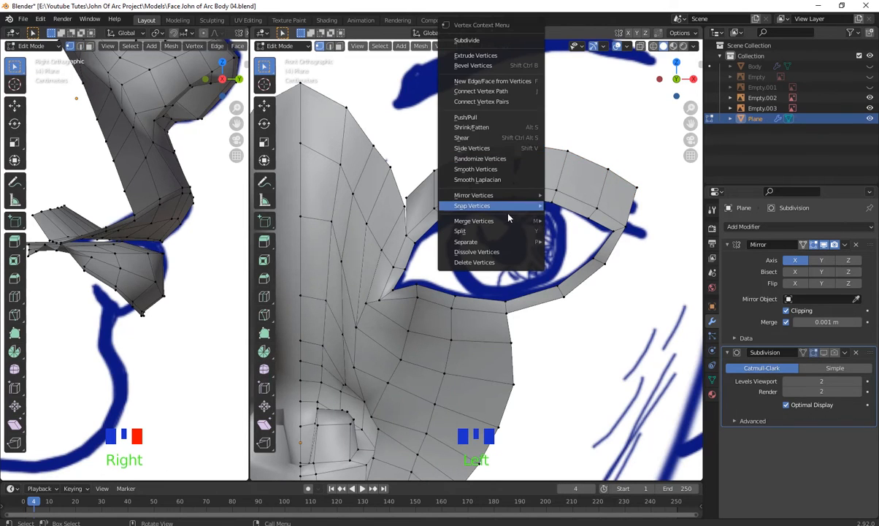
{"action": "mouse_move", "coordinate": [504, 221]}
{"action": "left_click", "coordinate": [581, 220]}
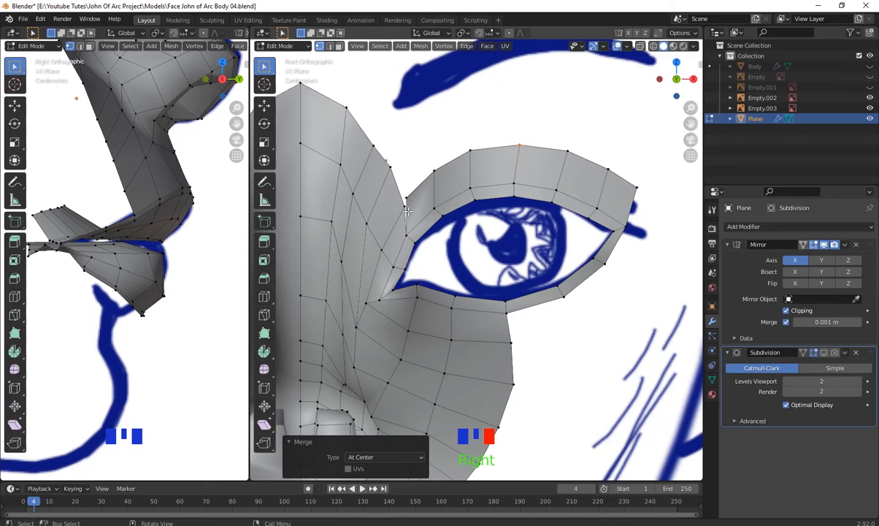
- Merge the eyelid strip's inner end vertex with the neighbouring nose-bridge border vertex at their centre
{"action": "scroll", "coordinate": [544, 214], "scroll_direction": "down", "scroll_amount": 6}
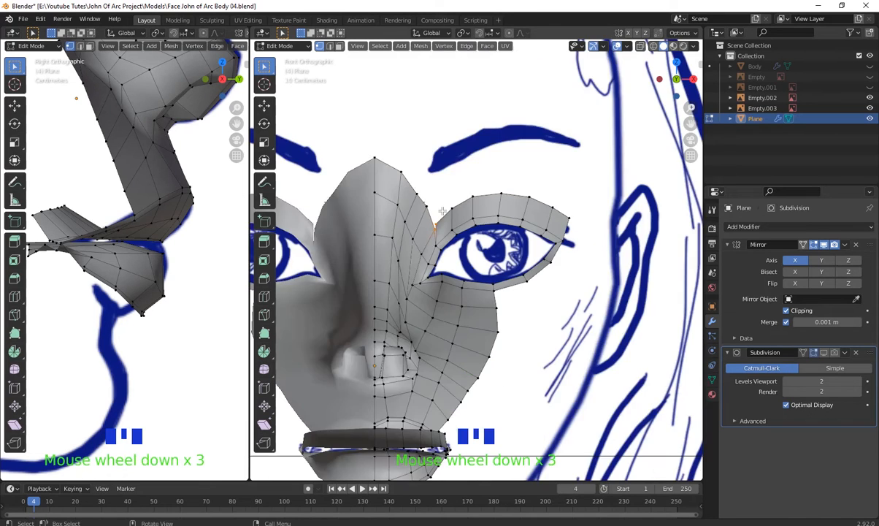
{"action": "middle_click_drag", "start_coordinate": [554, 261], "coordinate": [453, 343]}
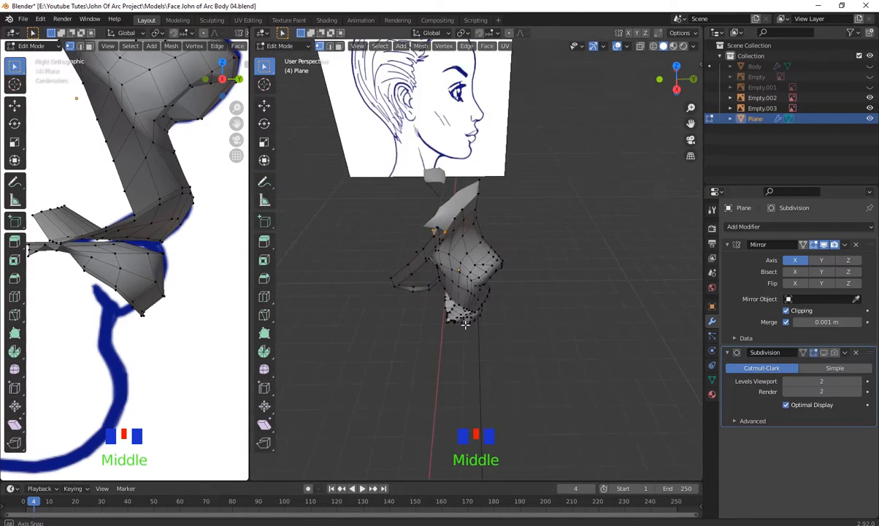
{"action": "scroll", "coordinate": [491, 288], "scroll_direction": "up", "scroll_amount": 3}
{"action": "middle_click_drag", "start_coordinate": [491, 289], "coordinate": [435, 148]}
{"action": "left_click", "coordinate": [390, 133], "text": "shift"}
{"action": "right_click", "coordinate": [420, 151]}
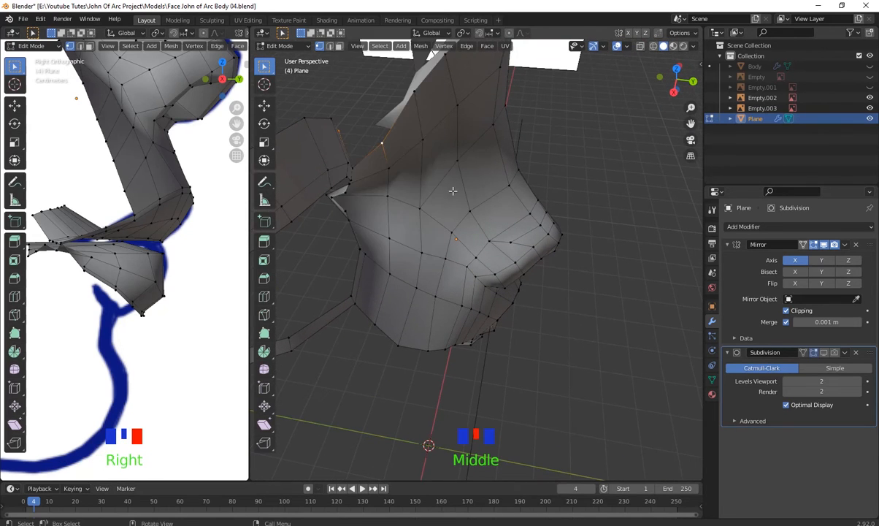
{"action": "right_click", "coordinate": [599, 168]}
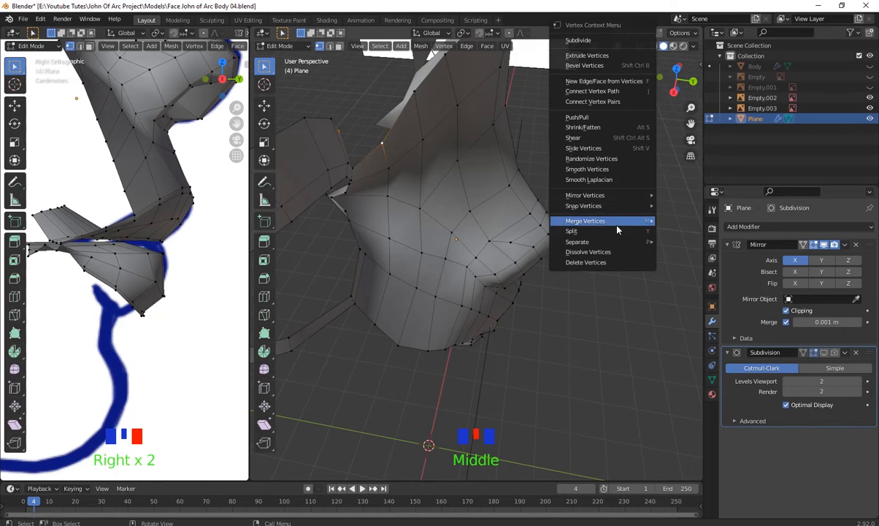
{"action": "mouse_move", "coordinate": [620, 223]}
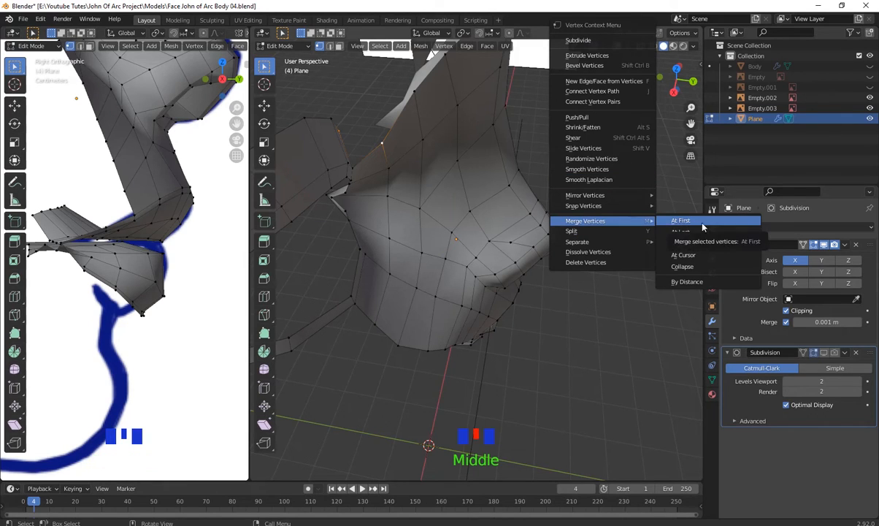
{"action": "left_click", "coordinate": [683, 244]}
- Move the merged vertex beside the nose bridge about 0.059 m up and 0.029 m sideways
{"action": "middle_click_drag", "start_coordinate": [455, 220], "coordinate": [509, 228]}
{"action": "scroll", "coordinate": [416, 180], "scroll_direction": "down", "scroll_amount": 2}
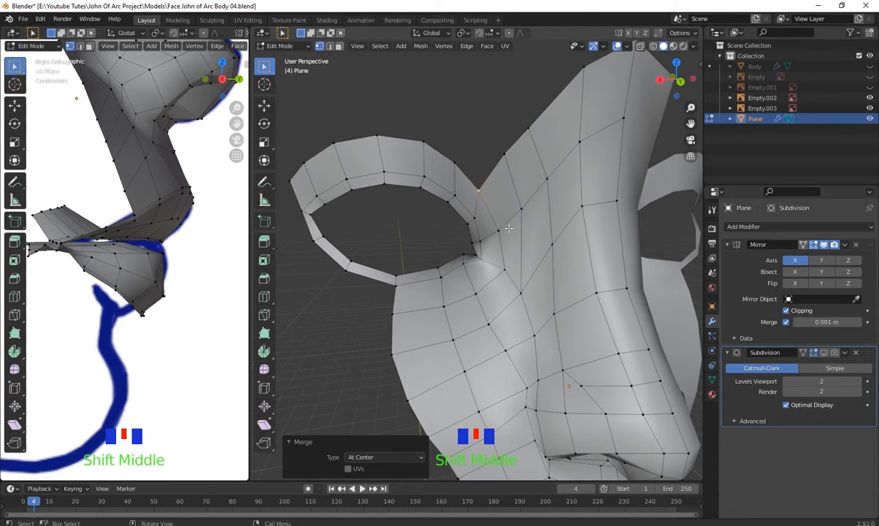
{"action": "key", "text": "g"}
{"action": "left_click", "coordinate": [513, 208]}
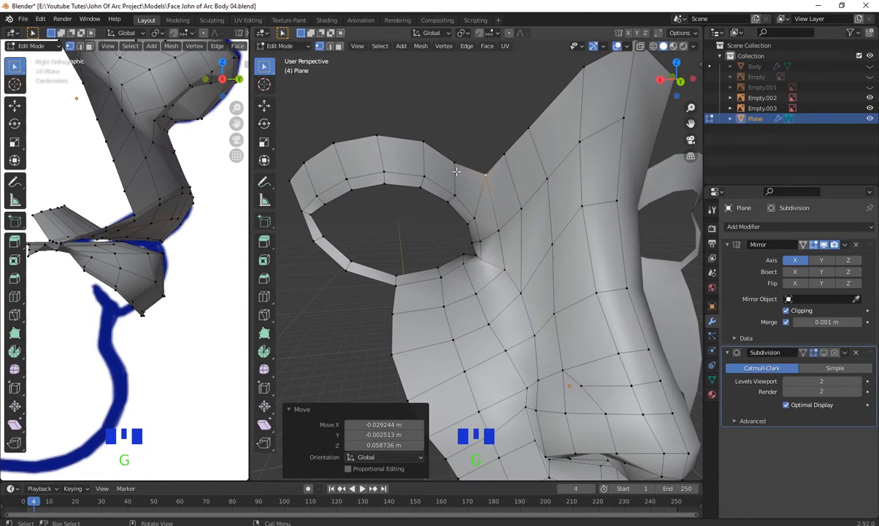
- Reposition the vertices at the upper eyelid strip's outer end so it tapers beyond the outer eye corner
{"action": "key", "text": "g"}
{"action": "left_click", "coordinate": [387, 208]}
{"action": "middle_click_drag", "start_coordinate": [386, 209], "coordinate": [273, 199]}
{"action": "left_click_drag", "start_coordinate": [294, 206], "coordinate": [309, 133]}
{"action": "key", "text": "g"}
{"action": "left_click", "coordinate": [302, 195]}
{"action": "key", "text": "g"}
{"action": "left_click", "coordinate": [302, 174]}
{"action": "key", "text": "g"}
{"action": "left_click", "coordinate": [324, 148]}
- Shift the top middle vertex of the upper eyelid strip about 0.01 m sideways
{"action": "left_click_drag", "start_coordinate": [398, 162], "coordinate": [378, 135]}
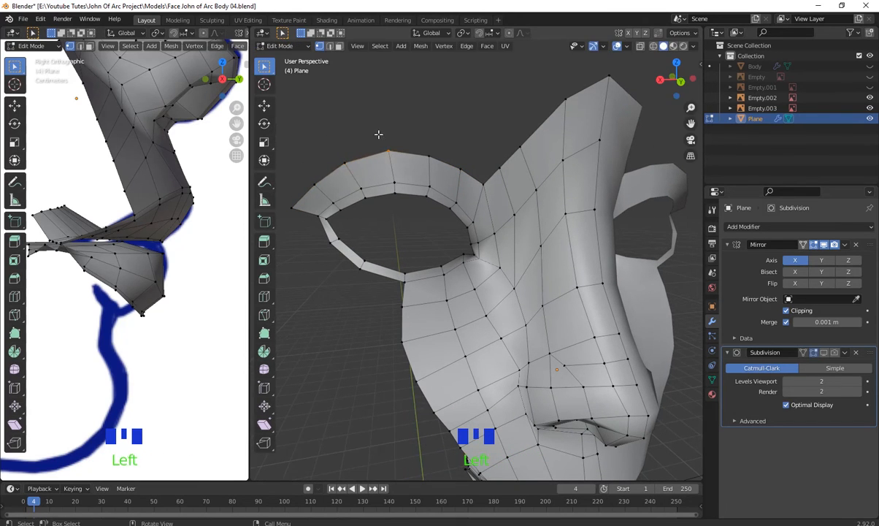
{"action": "key", "text": "g"}
{"action": "left_click", "coordinate": [373, 133]}
{"action": "scroll", "coordinate": [374, 133], "scroll_direction": "down", "scroll_amount": 2}
{"action": "scroll", "coordinate": [449, 243], "scroll_direction": "up", "scroll_amount": 2}
{"action": "middle_click_drag", "start_coordinate": [449, 243], "coordinate": [424, 282]}
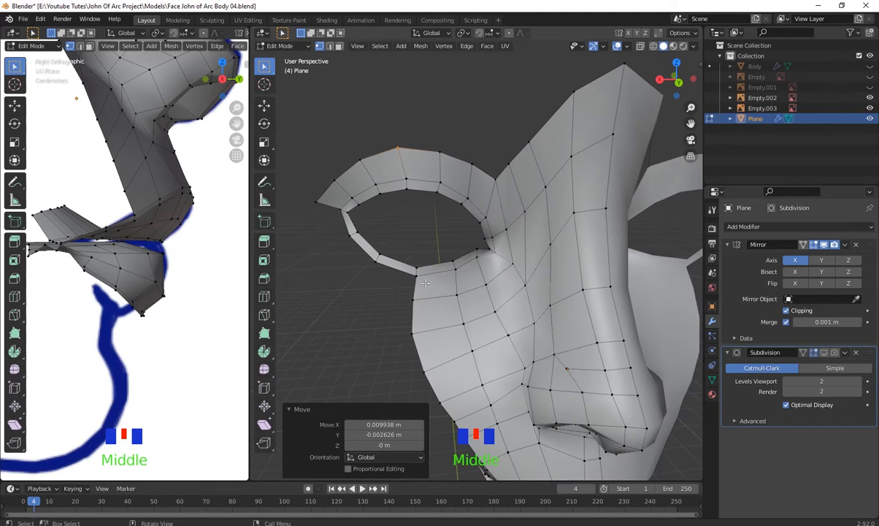
- Extrude the lower border edges of the eyelid strip, from mid-eye to the outer corner, about 0.03 m sideways and 0.1 m down
{"action": "key", "text": "KP_1"}
{"action": "scroll", "coordinate": [442, 279], "scroll_direction": "up", "scroll_amount": 2}
{"action": "middle_click_drag", "start_coordinate": [633, 348], "coordinate": [537, 304], "text": "shift"}
{"action": "key", "text": "2"}
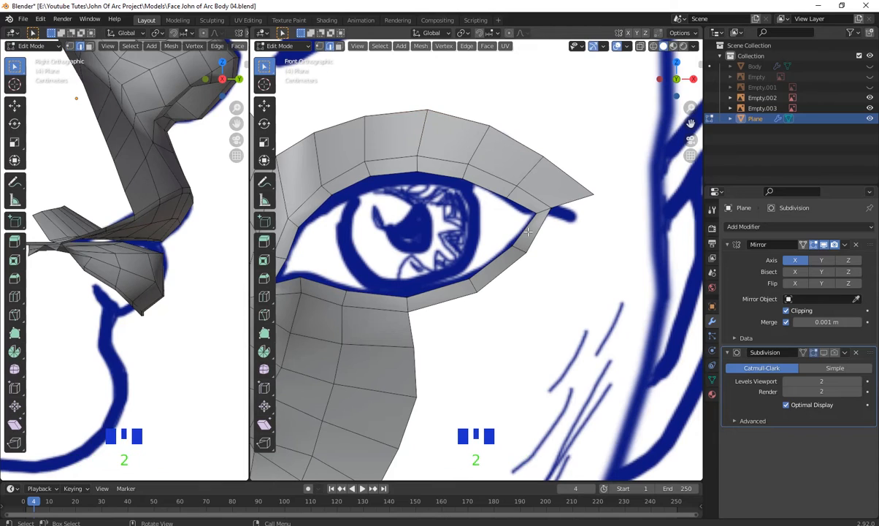
{"action": "left_click", "coordinate": [434, 285], "text": "shift"}
{"action": "left_click", "coordinate": [448, 297], "text": "shift"}
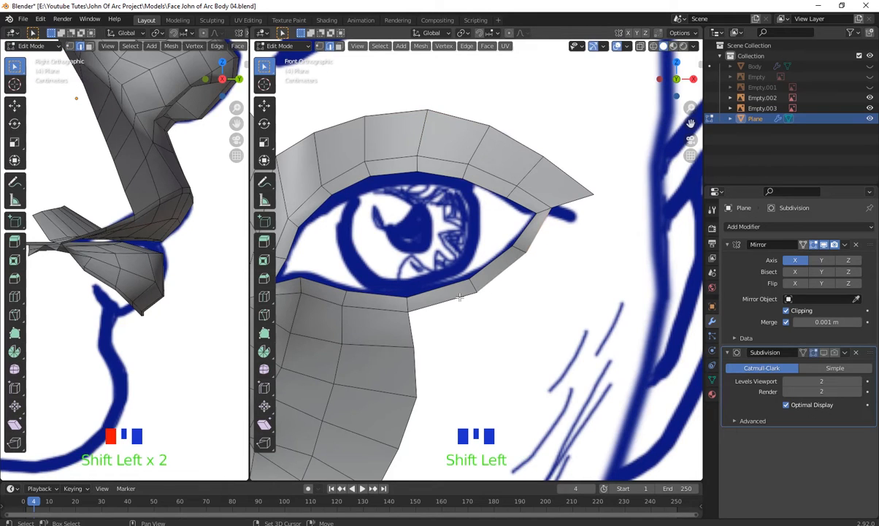
{"action": "key", "text": "e"}
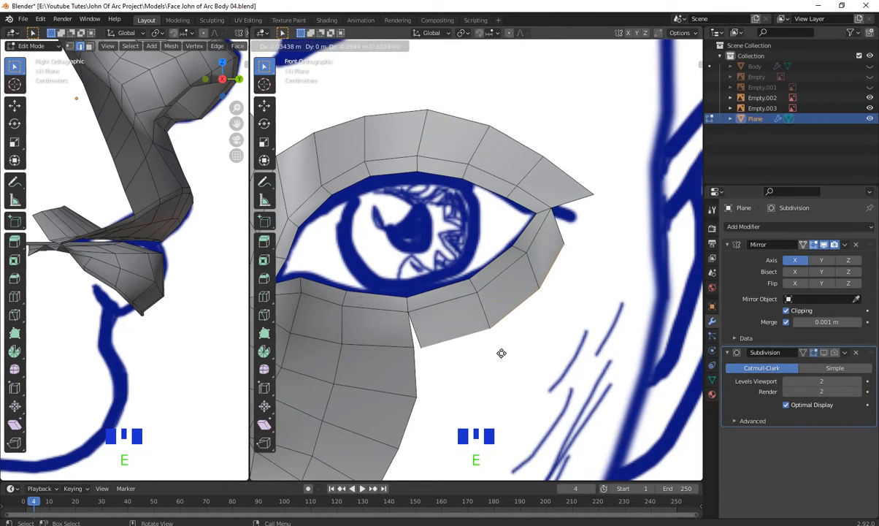
{"action": "left_click", "coordinate": [499, 355]}
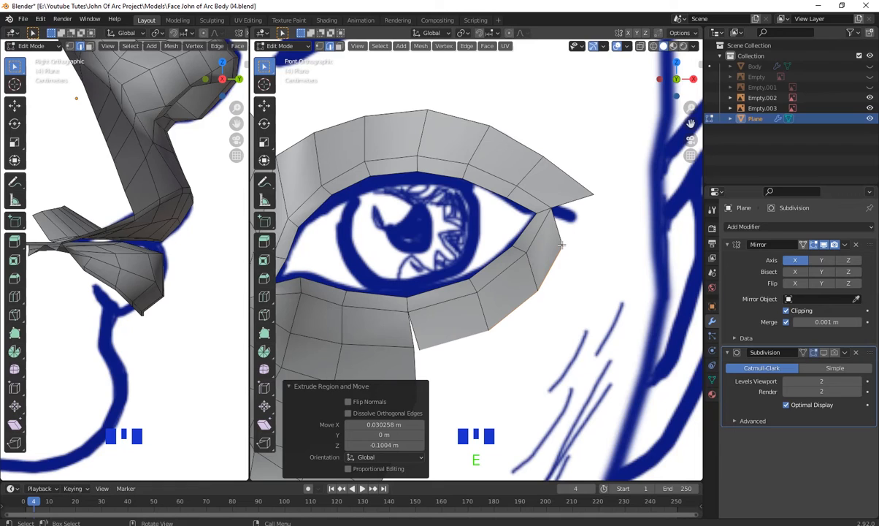
- Move the new strip's outer end vertex about 0.07 m outward and 0.065 m up, next to the upper strip's tip
{"action": "key", "text": "1"}
{"action": "left_click", "coordinate": [561, 248]}
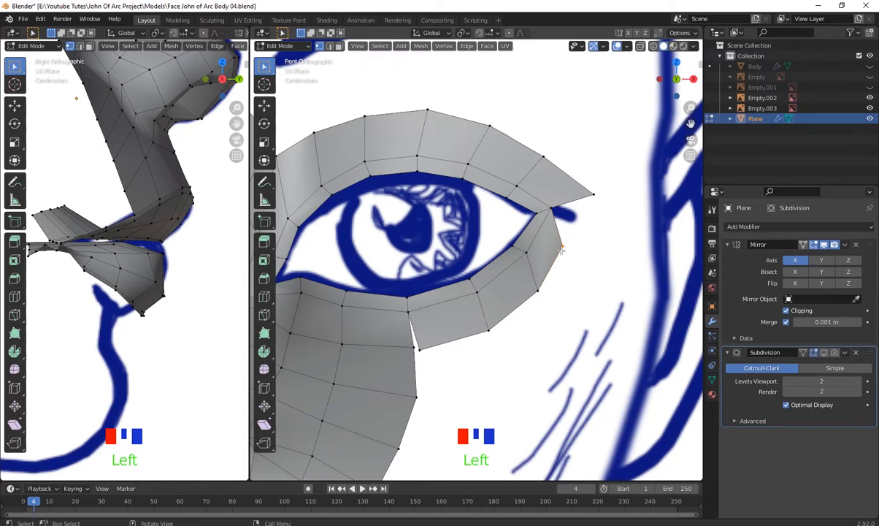
{"action": "key", "text": "g"}
{"action": "left_click", "coordinate": [588, 215]}
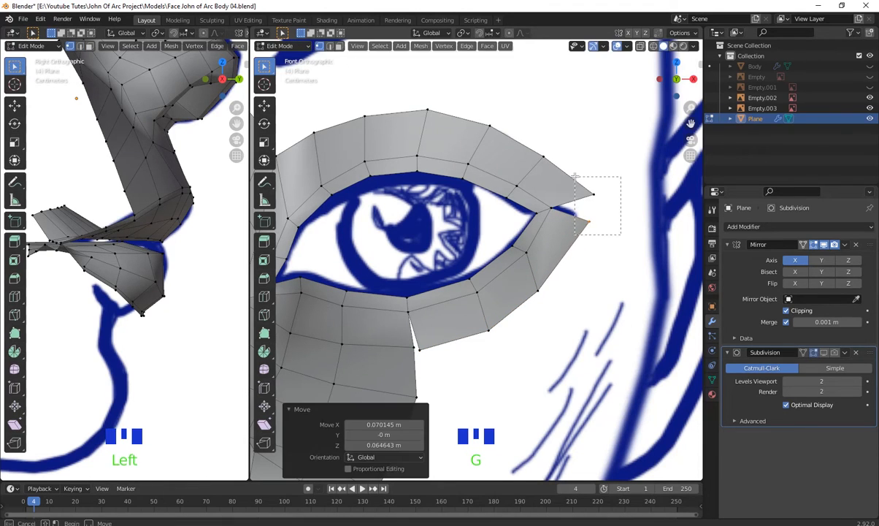
- Merge the outer end vertices of the upper and lower strips at their centre and fine-tune the merged vertex's position
{"action": "left_click", "coordinate": [607, 216]}
{"action": "right_click", "coordinate": [612, 221]}
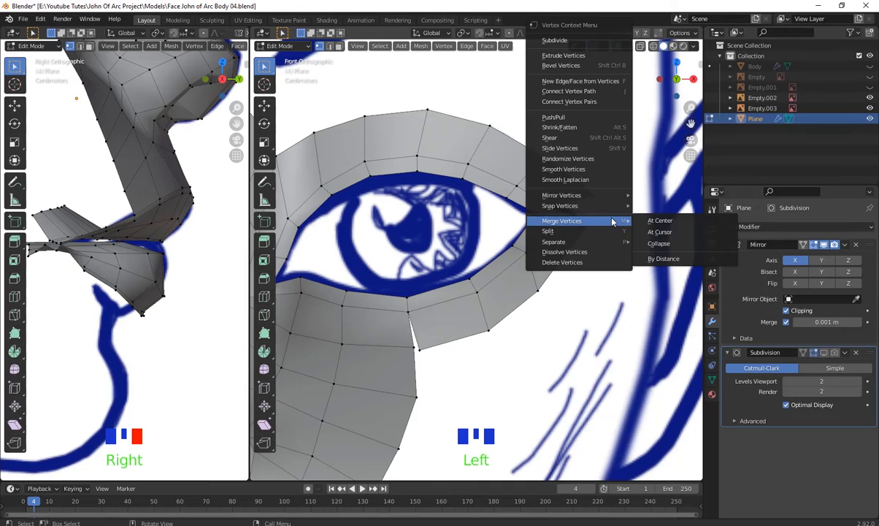
{"action": "left_click", "coordinate": [659, 220]}
{"action": "left_click", "coordinate": [586, 184]}
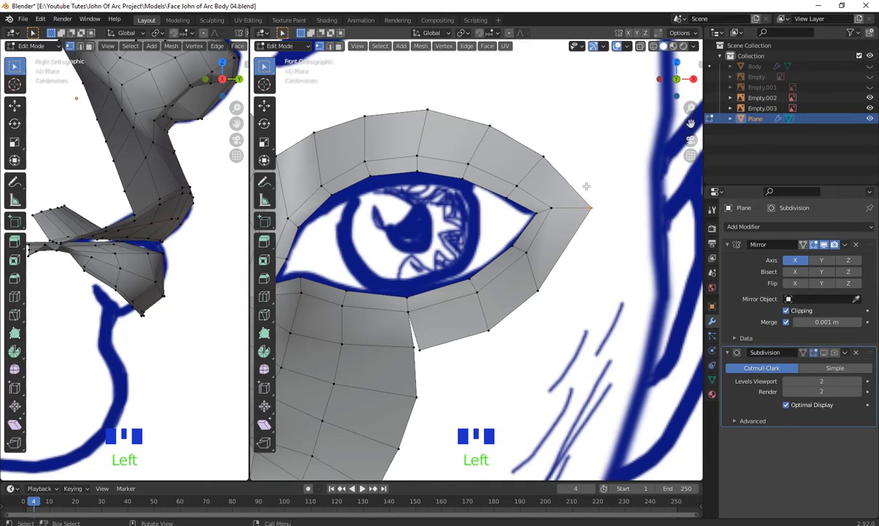
{"action": "key", "text": "g"}
{"action": "left_click", "coordinate": [585, 182]}
- Merge the lower strip's inner end vertex with the adjacent cheek border vertex at their centre
{"action": "scroll", "coordinate": [440, 352], "scroll_direction": "down", "scroll_amount": 1}
{"action": "left_click_drag", "start_coordinate": [441, 344], "coordinate": [427, 334]}
{"action": "scroll", "coordinate": [428, 334], "scroll_direction": "down", "scroll_amount": 3}
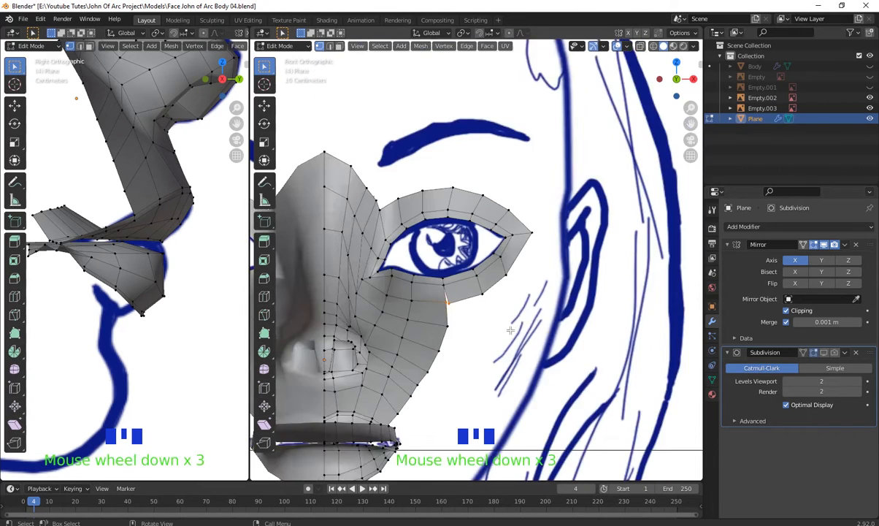
{"action": "middle_click_drag", "start_coordinate": [428, 333], "coordinate": [491, 299]}
{"action": "scroll", "coordinate": [406, 335], "scroll_direction": "up", "scroll_amount": 2}
{"action": "scroll", "coordinate": [468, 314], "scroll_direction": "up", "scroll_amount": 4}
{"action": "left_click", "coordinate": [491, 300]}
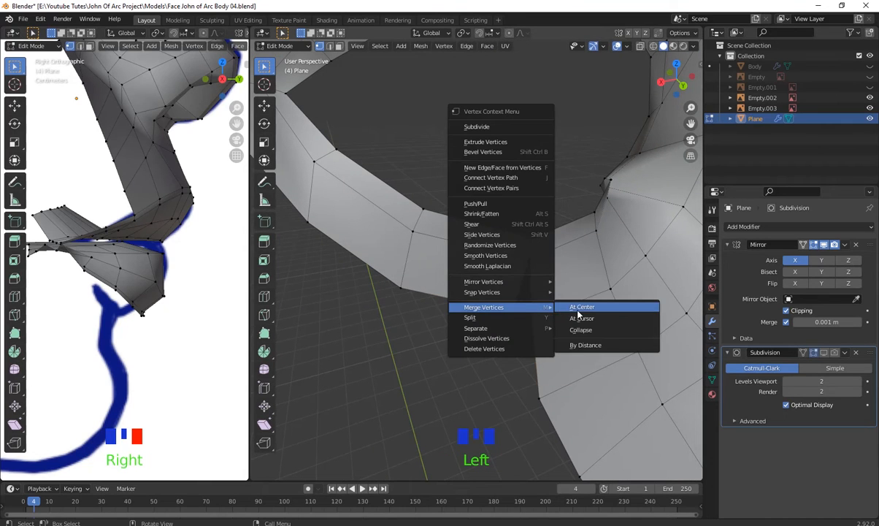
{"action": "left_click", "coordinate": [579, 314]}
- Move the two nose-bridge border vertices nearest the eyelid strip up and inward, the lower by about 0.018 m sideways and 0.028 m up
{"action": "scroll", "coordinate": [499, 323], "scroll_direction": "down", "scroll_amount": 8}
{"action": "middle_click_drag", "start_coordinate": [498, 324], "coordinate": [529, 274]}
{"action": "scroll", "coordinate": [490, 307], "scroll_direction": "down", "scroll_amount": 2}
{"action": "key", "text": "KP_1"}
{"action": "scroll", "coordinate": [471, 282], "scroll_direction": "down", "scroll_amount": 3}
{"action": "middle_click_drag", "start_coordinate": [471, 282], "coordinate": [555, 299], "text": "shift"}
{"action": "scroll", "coordinate": [498, 251], "scroll_direction": "up", "scroll_amount": 5}
{"action": "scroll", "coordinate": [555, 300], "scroll_direction": "up", "scroll_amount": 2}
{"action": "middle_click_drag", "start_coordinate": [407, 182], "coordinate": [502, 159], "text": "shift"}
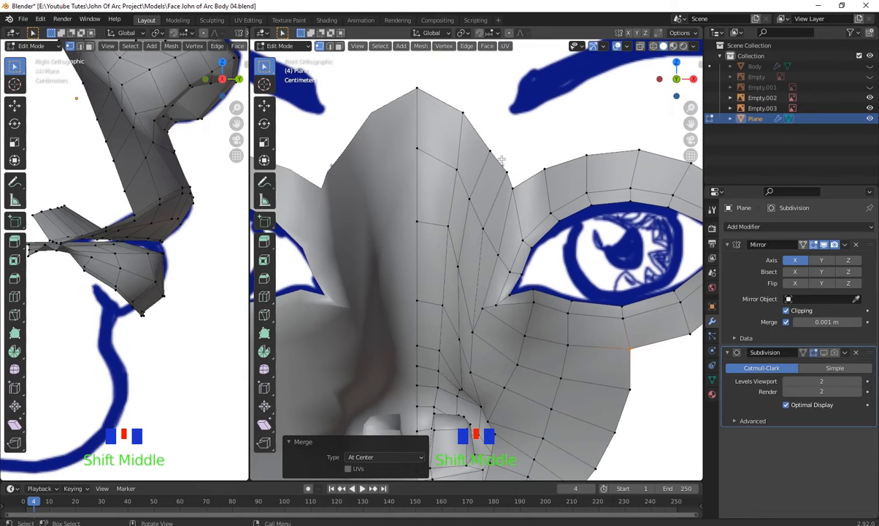
{"action": "key", "text": "g"}
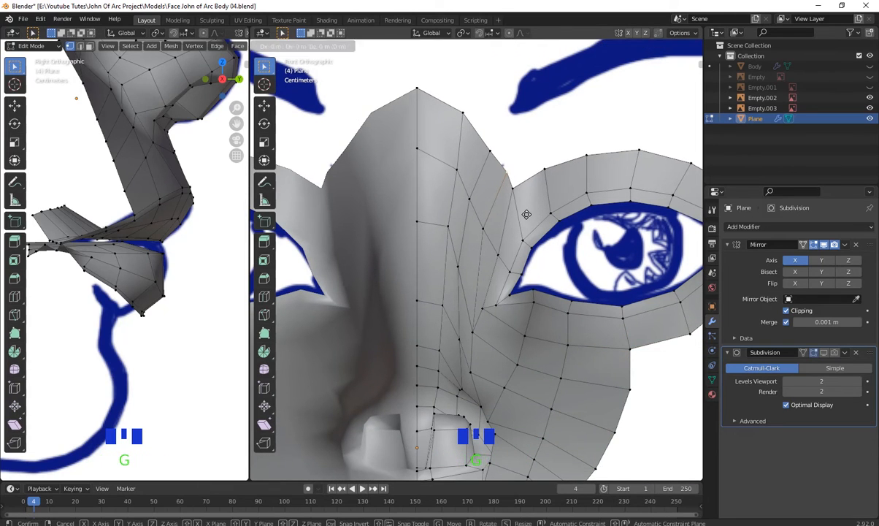
{"action": "left_click", "coordinate": [526, 209]}
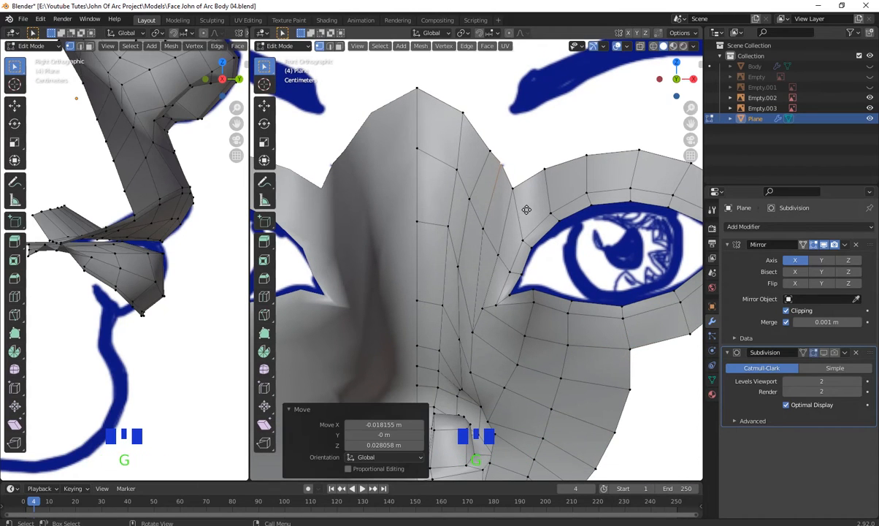
{"action": "key", "text": "g"}
{"action": "left_click", "coordinate": [481, 139]}
- Smooth the upper nose-bridge contour by repositioning its vertices, shifting the border vertex beside the centre line about 0.028 m inward and 0.048 m up
{"action": "key", "text": "g"}
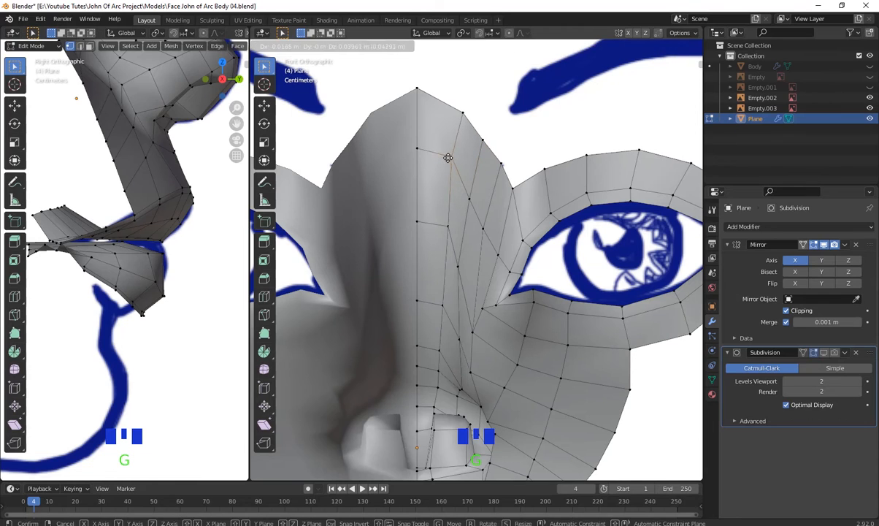
{"action": "left_click", "coordinate": [438, 120]}
{"action": "key", "text": "g"}
{"action": "left_click", "coordinate": [454, 97]}
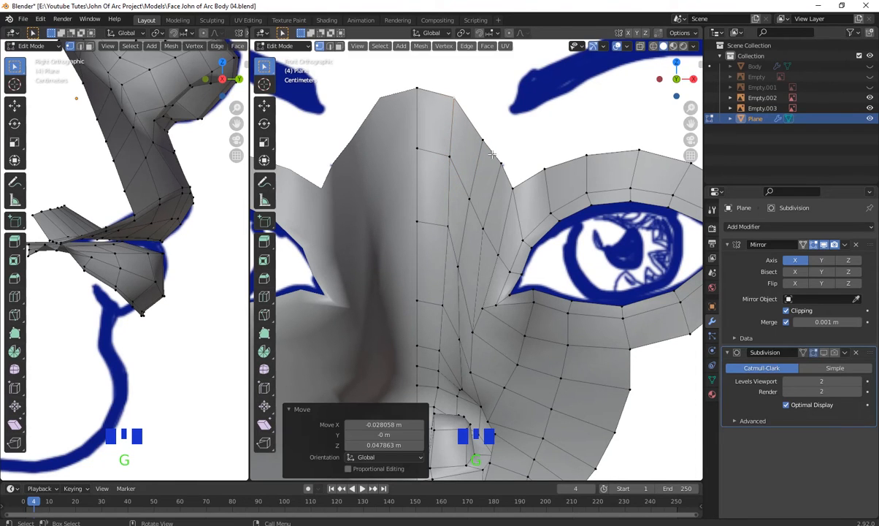
{"action": "key", "text": "g"}
{"action": "left_click", "coordinate": [479, 128]}
{"action": "key", "text": "g"}
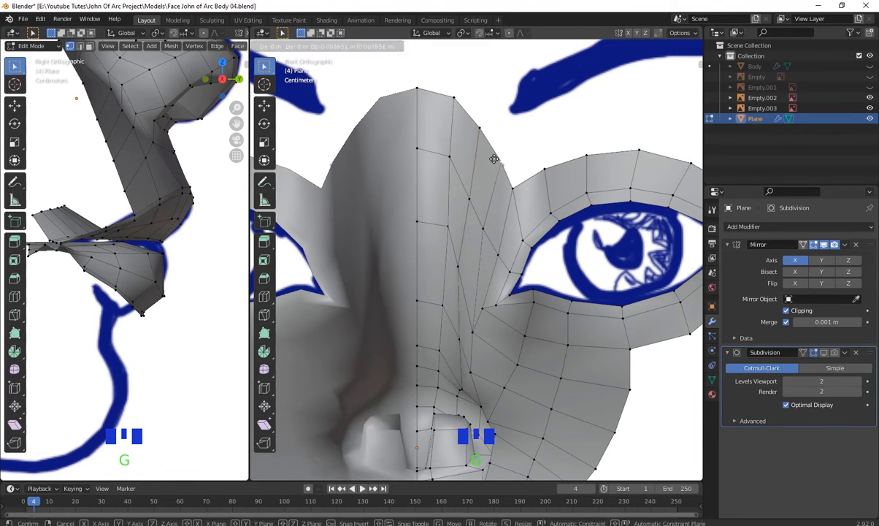
{"action": "left_click", "coordinate": [492, 158]}
- Enable the Subdivision modifier's viewport and render display for the face mesh
{"action": "scroll", "coordinate": [498, 192], "scroll_direction": "down", "scroll_amount": 2}
{"action": "middle_click_drag", "start_coordinate": [498, 252], "coordinate": [494, 273], "text": "shift"}
{"action": "left_click", "coordinate": [453, 172]}
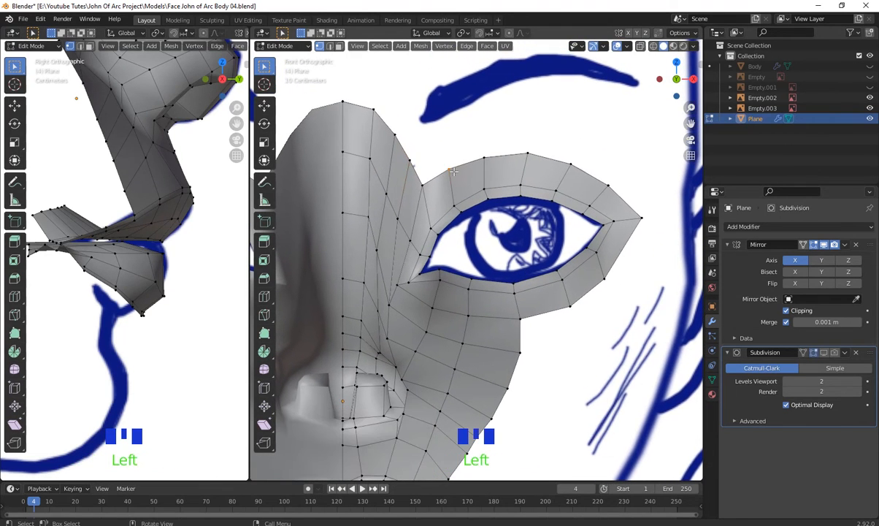
{"action": "scroll", "coordinate": [465, 198], "scroll_direction": "down", "scroll_amount": 4}
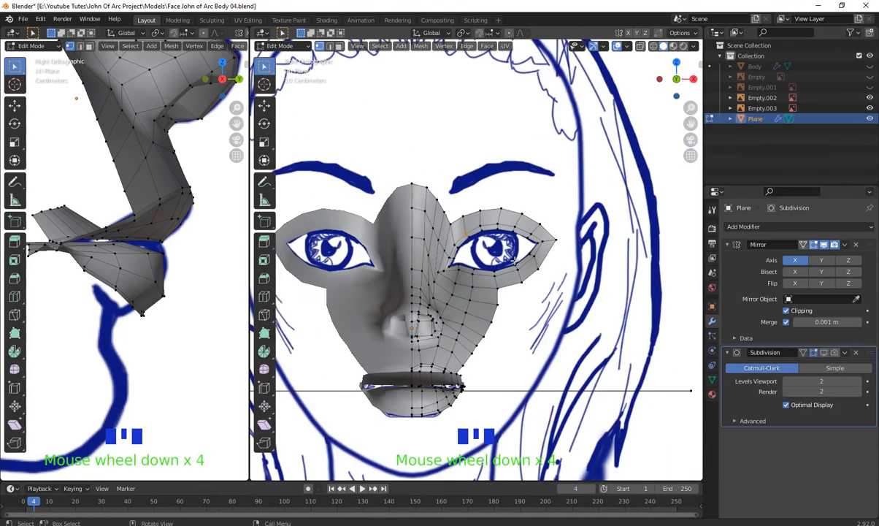
{"action": "middle_click_drag", "start_coordinate": [522, 292], "coordinate": [516, 268], "text": "shift"}
{"action": "scroll", "coordinate": [543, 251], "scroll_direction": "up", "scroll_amount": 1}
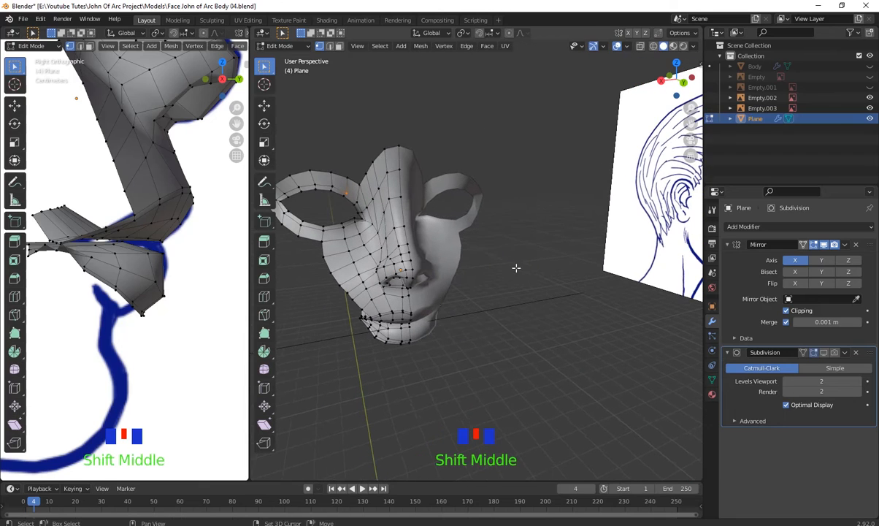
{"action": "left_click", "coordinate": [835, 356]}
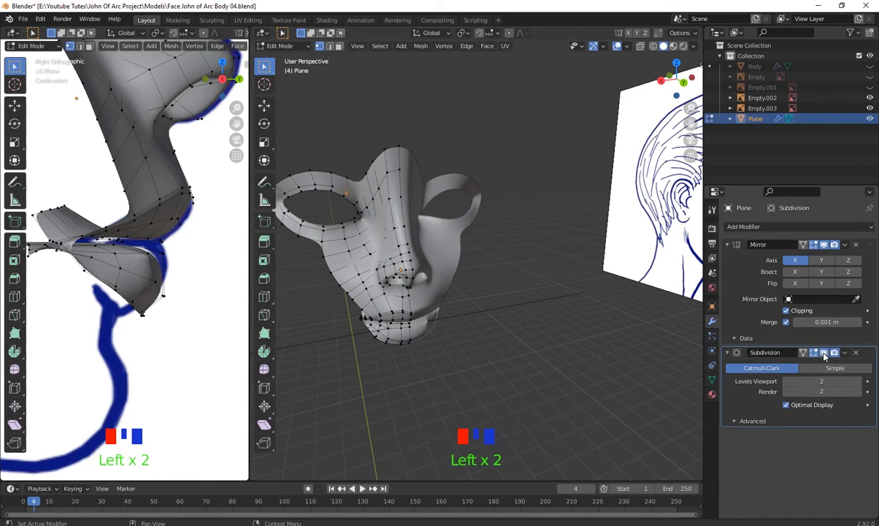
{"action": "middle_click_drag", "start_coordinate": [515, 306], "coordinate": [522, 304], "text": "shift"}
{"action": "scroll", "coordinate": [541, 301], "scroll_direction": "up", "scroll_amount": 2}
- Switch to Object Mode and examine the smoothed nose and lips for surface flaws
{"action": "key", "text": "Tab"}
{"action": "left_click", "coordinate": [581, 300]}
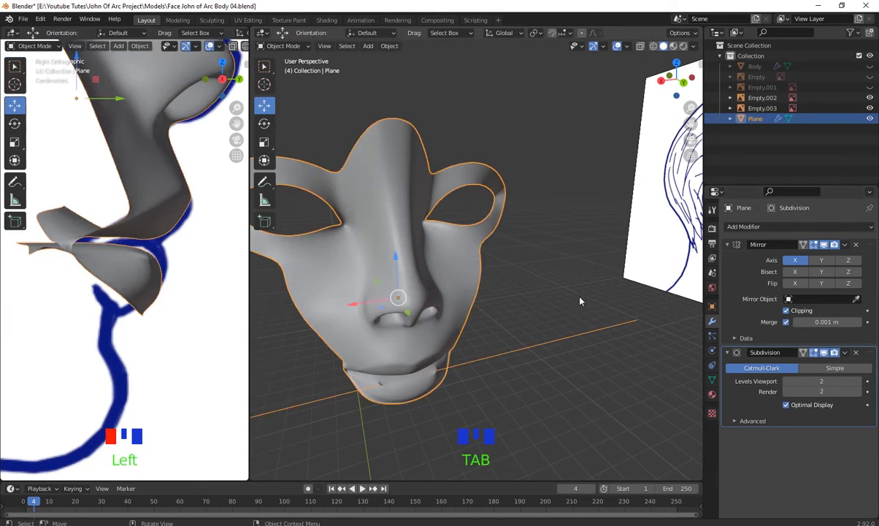
{"action": "scroll", "coordinate": [562, 310], "scroll_direction": "down", "scroll_amount": 2}
{"action": "middle_click_drag", "start_coordinate": [581, 300], "coordinate": [585, 240]}
{"action": "scroll", "coordinate": [557, 280], "scroll_direction": "up", "scroll_amount": 3}
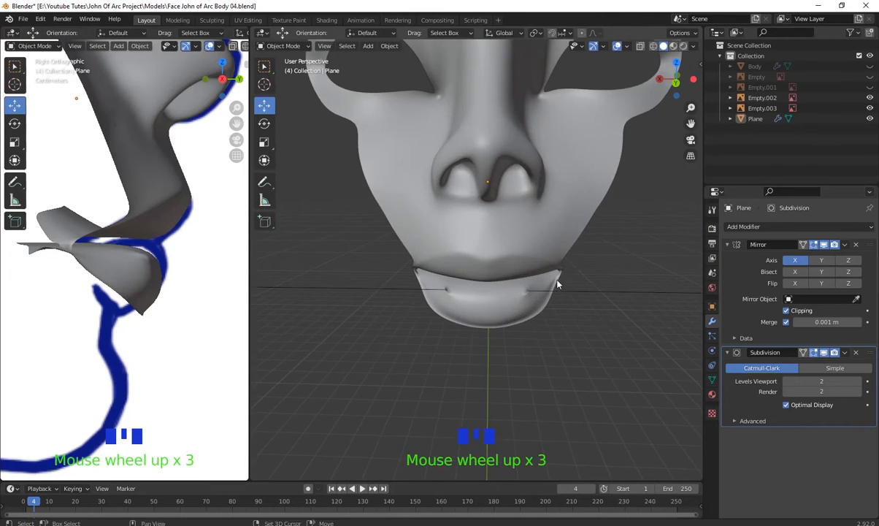
{"action": "middle_click_drag", "start_coordinate": [557, 281], "coordinate": [584, 235]}
{"action": "scroll", "coordinate": [509, 323], "scroll_direction": "down", "scroll_amount": 4}
{"action": "middle_click_drag", "start_coordinate": [510, 323], "coordinate": [534, 412]}
- Undo back to Edit Mode and select the lower-lip vertex at the pinched spot on the surface
{"action": "key", "text": "ctrl+z"}
{"action": "key", "text": "ctrl+z"}
{"action": "key", "text": "ctrl+z"}
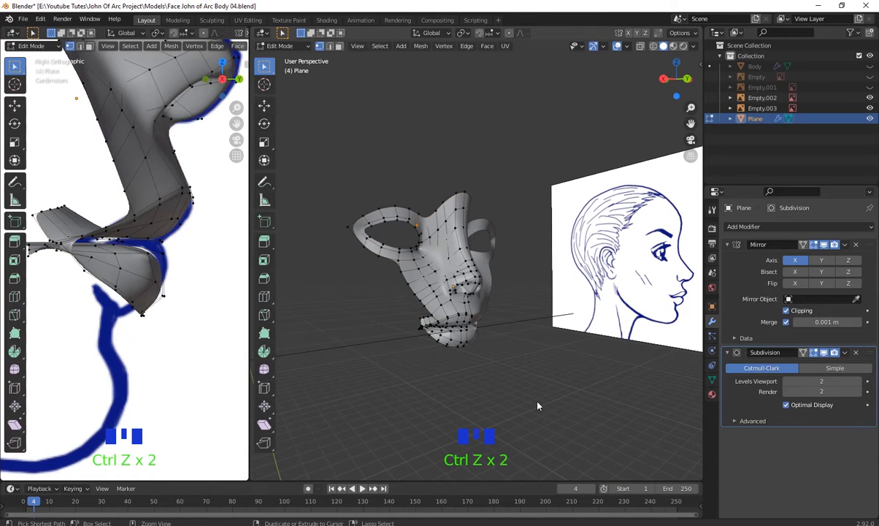
{"action": "key", "text": "ctrl+z"}
{"action": "middle_click_drag", "start_coordinate": [540, 398], "coordinate": [558, 251]}
{"action": "scroll", "coordinate": [522, 398], "scroll_direction": "up", "scroll_amount": 8}
{"action": "scroll", "coordinate": [554, 265], "scroll_direction": "up", "scroll_amount": 1}
{"action": "scroll", "coordinate": [558, 281], "scroll_direction": "up", "scroll_amount": 3}
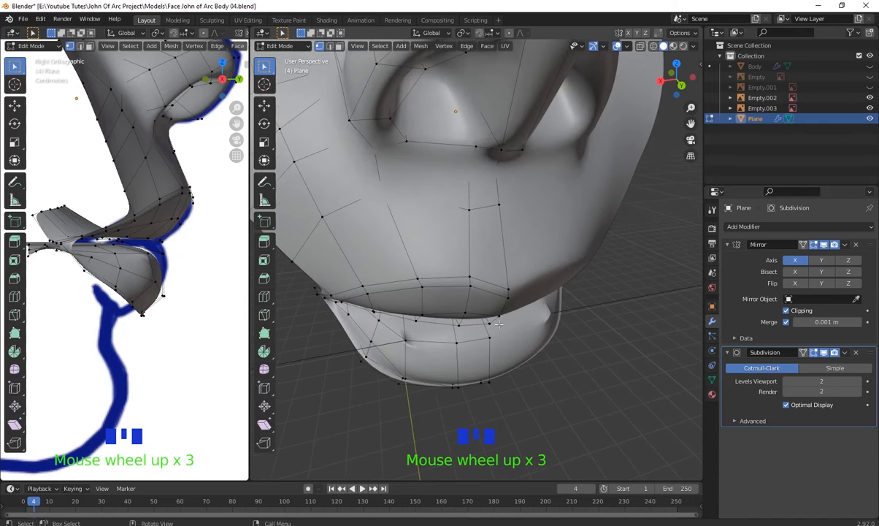
{"action": "middle_click_drag", "start_coordinate": [557, 289], "coordinate": [562, 245], "text": "shift"}
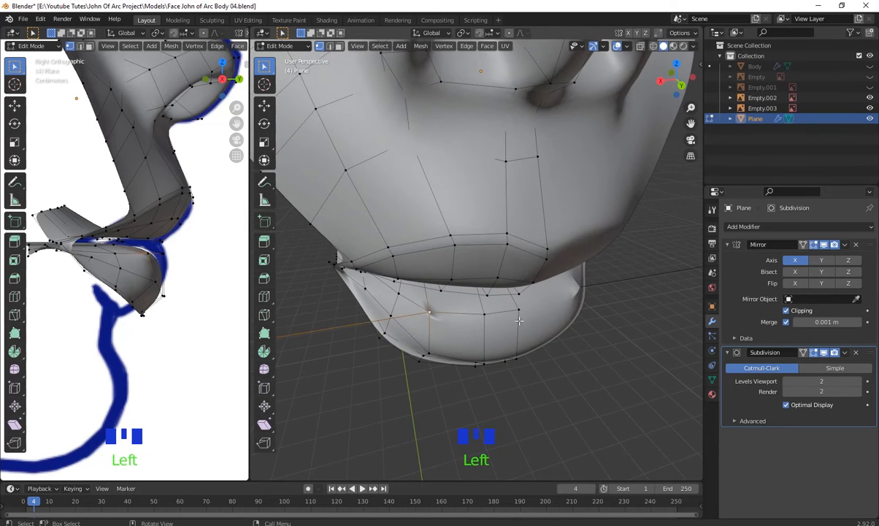
- Delete the stray vertex, together with its long edge, that projects sideways from the lower lip
{"action": "scroll", "coordinate": [519, 320], "scroll_direction": "down", "scroll_amount": 9}
{"action": "middle_click_drag", "start_coordinate": [423, 373], "coordinate": [555, 308], "text": "shift"}
{"action": "scroll", "coordinate": [565, 317], "scroll_direction": "down", "scroll_amount": 3}
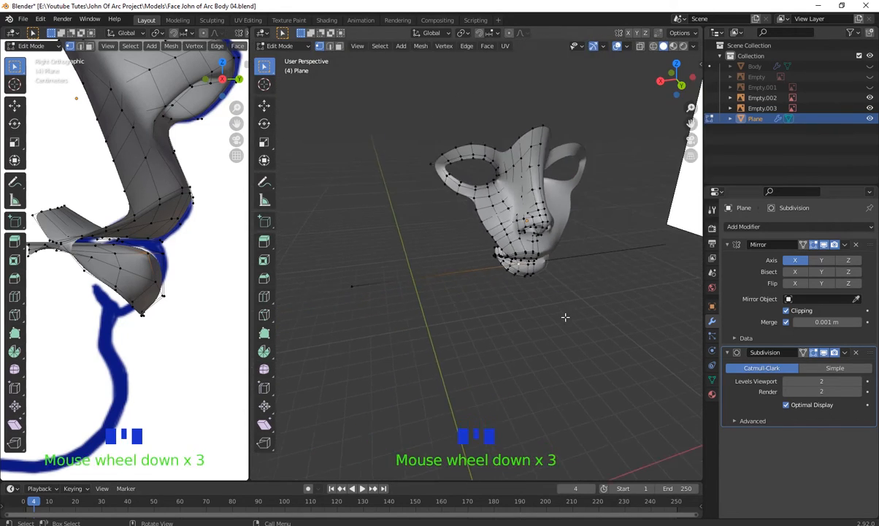
{"action": "scroll", "coordinate": [460, 292], "scroll_direction": "up", "scroll_amount": 3}
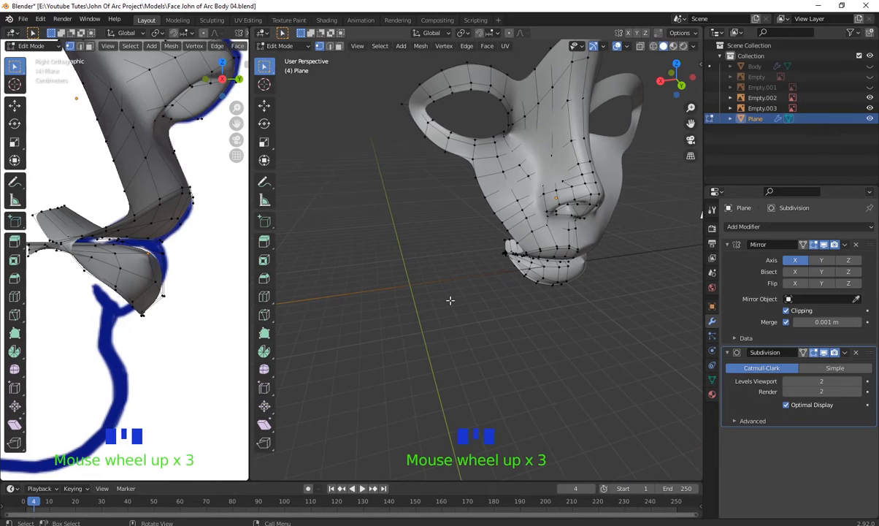
{"action": "scroll", "coordinate": [449, 300], "scroll_direction": "down", "scroll_amount": 4}
{"action": "key", "text": "x"}
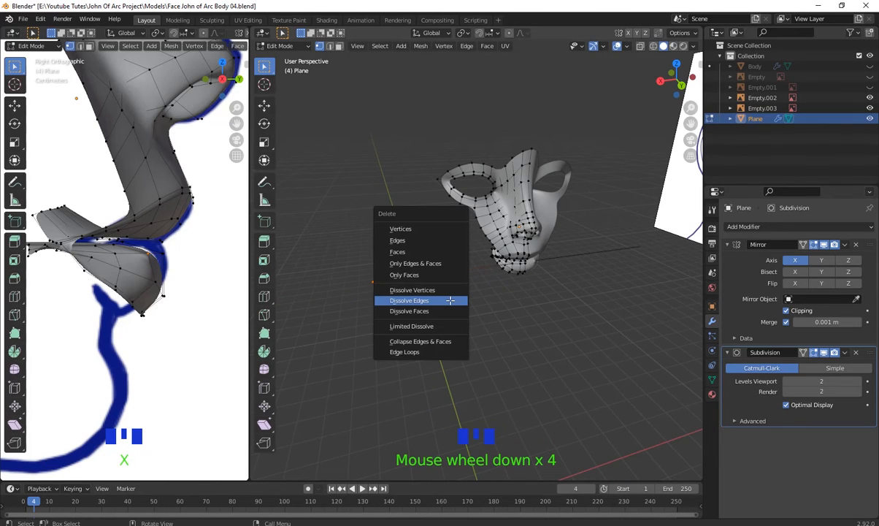
{"action": "left_click", "coordinate": [433, 235]}
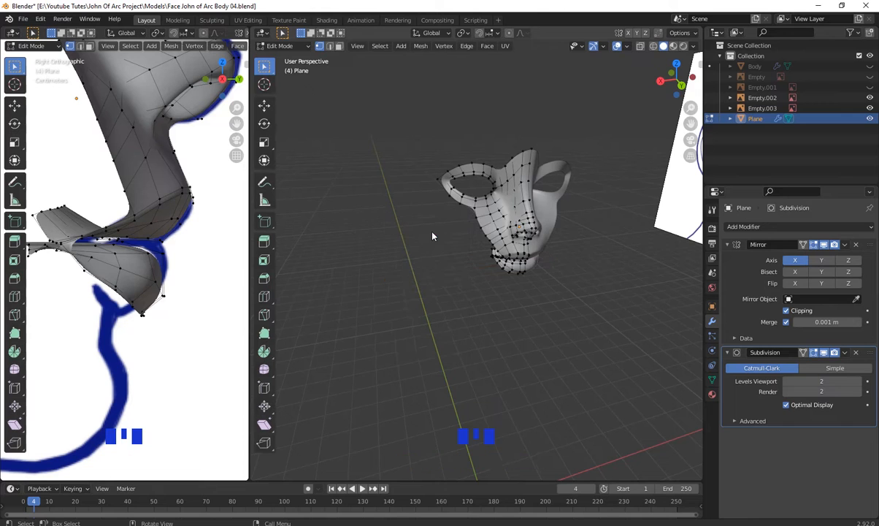
- Check the lower lip's surface up close and switch the mesh to Object Mode
{"action": "scroll", "coordinate": [609, 307], "scroll_direction": "up", "scroll_amount": 8}
{"action": "middle_click_drag", "start_coordinate": [609, 307], "coordinate": [494, 349], "text": "shift"}
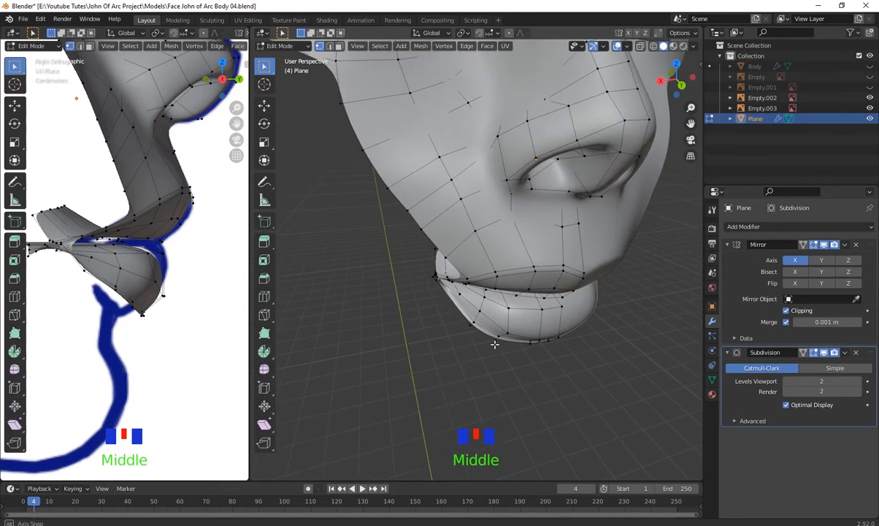
{"action": "scroll", "coordinate": [494, 349], "scroll_direction": "down", "scroll_amount": 4}
{"action": "middle_click_drag", "start_coordinate": [544, 376], "coordinate": [515, 409], "text": "shift"}
{"action": "middle_click_drag", "start_coordinate": [504, 278], "coordinate": [480, 215]}
{"action": "scroll", "coordinate": [542, 347], "scroll_direction": "up", "scroll_amount": 2}
{"action": "key", "text": "Tab"}
- Examine the smoothed face from the front and at an angle, checking the eyelids, nose and lips
{"action": "scroll", "coordinate": [614, 329], "scroll_direction": "down", "scroll_amount": 3}
{"action": "scroll", "coordinate": [527, 307], "scroll_direction": "down", "scroll_amount": 2}
{"action": "scroll", "coordinate": [393, 191], "scroll_direction": "down", "scroll_amount": 2}
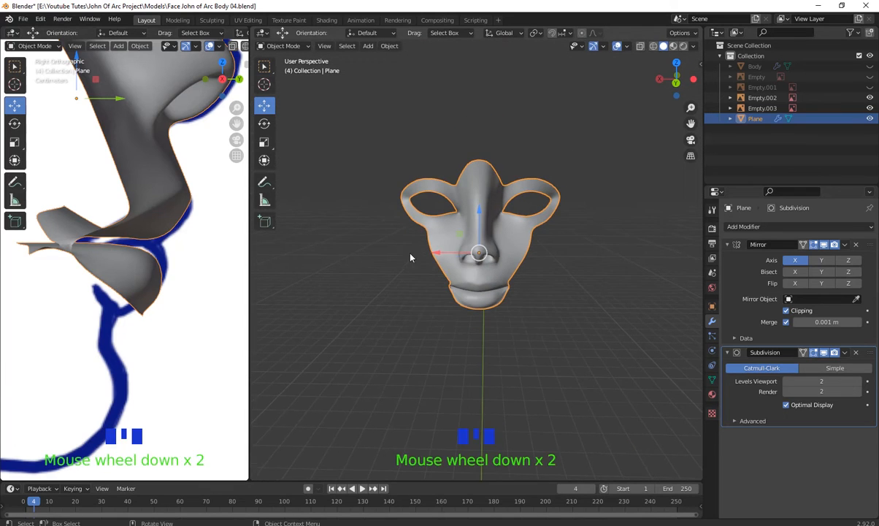
{"action": "middle_click_drag", "start_coordinate": [385, 237], "coordinate": [401, 276], "text": "shift"}
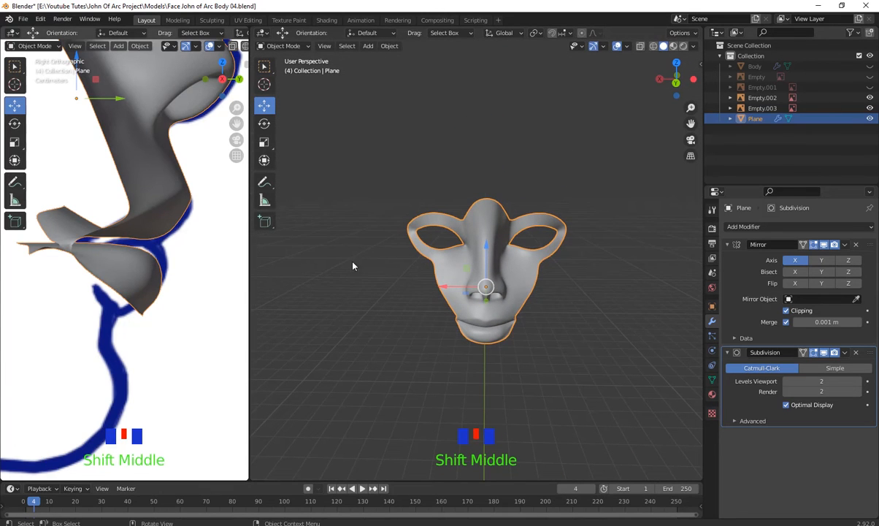
{"action": "mouse_move", "coordinate": [473, 289]}
{"action": "middle_mouse_down", "text": "shift"}
{"action": "mouse_move", "coordinate": [422, 236]}
{"action": "mouse_move", "coordinate": [326, 236]}
{"action": "mouse_move", "coordinate": [876, 226]}
{"action": "middle_mouse_up", "text": "shift"}
{"action": "key", "text": "KP_1"}
{"action": "scroll", "coordinate": [422, 235], "scroll_direction": "up", "scroll_amount": 6}
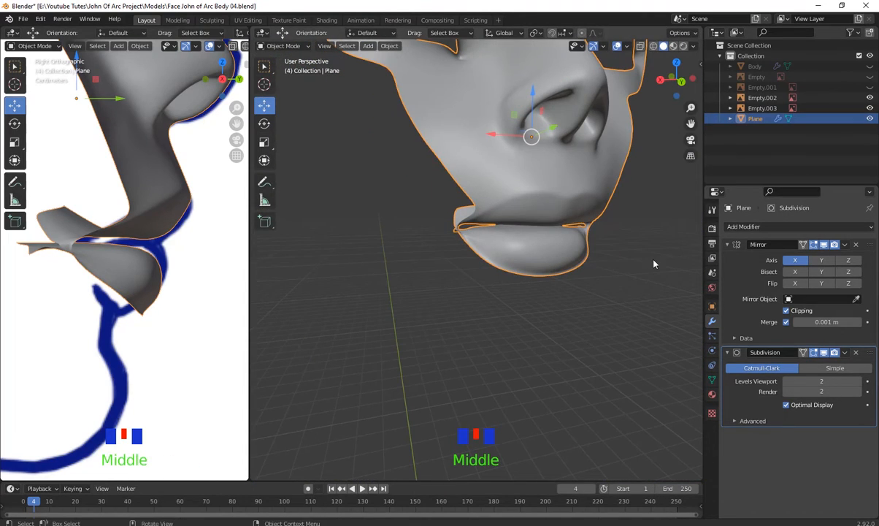
{"action": "scroll", "coordinate": [621, 251], "scroll_direction": "down", "scroll_amount": 6}
{"action": "scroll", "coordinate": [566, 239], "scroll_direction": "down", "scroll_amount": 2}
{"action": "middle_click_drag", "start_coordinate": [559, 321], "coordinate": [564, 312], "text": "shift"}
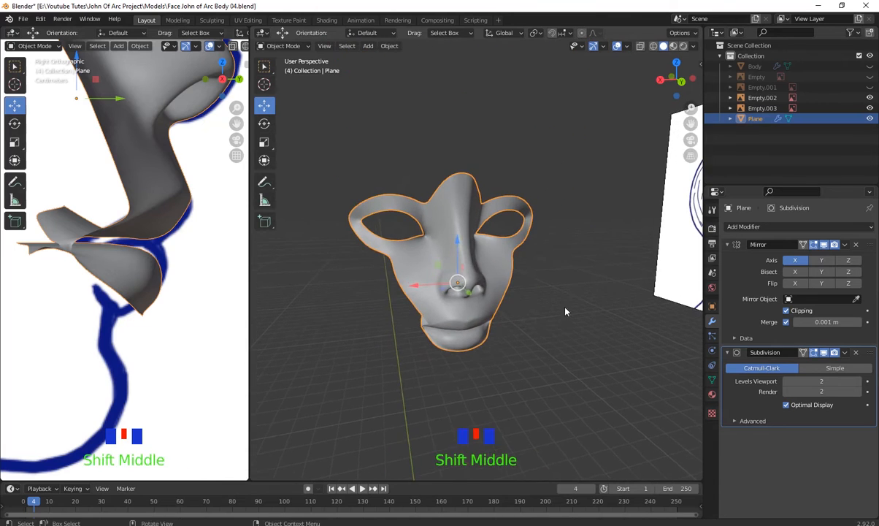
{"action": "scroll", "coordinate": [511, 293], "scroll_direction": "up", "scroll_amount": 2}
{"action": "middle_click_drag", "start_coordinate": [511, 293], "coordinate": [472, 182]}
{"action": "scroll", "coordinate": [524, 294], "scroll_direction": "down", "scroll_amount": 3}
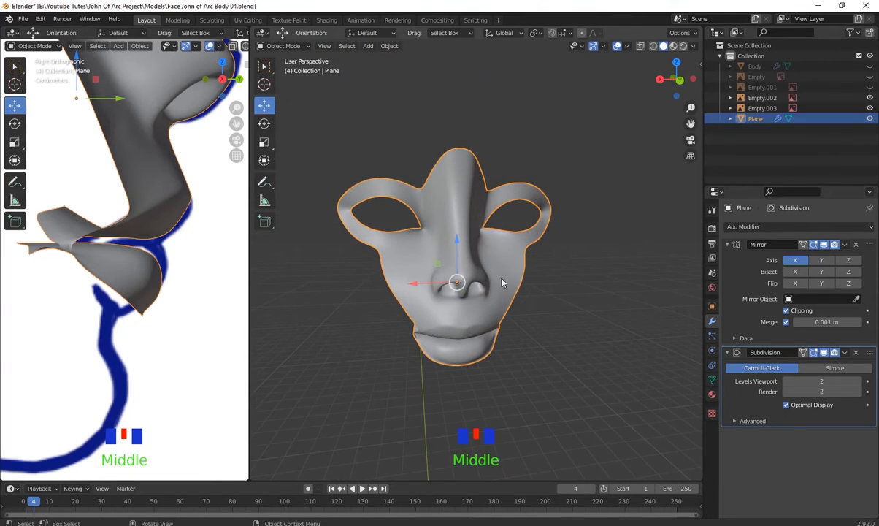
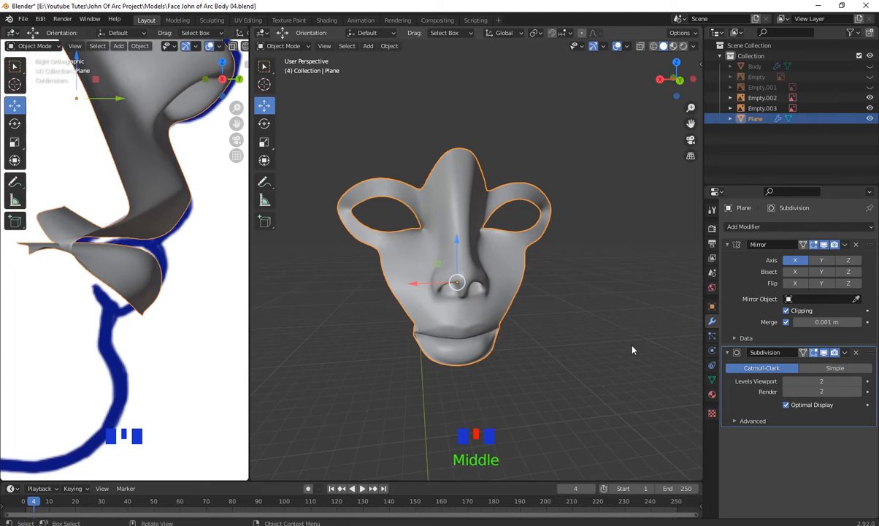
- Switch the face to Edit Mode with subdivision hidden in the viewport and line up the eye in front view
{"action": "scroll", "coordinate": [631, 349], "scroll_direction": "up", "scroll_amount": 1}
{"action": "middle_click_drag", "start_coordinate": [620, 285], "coordinate": [549, 322], "text": "shift"}
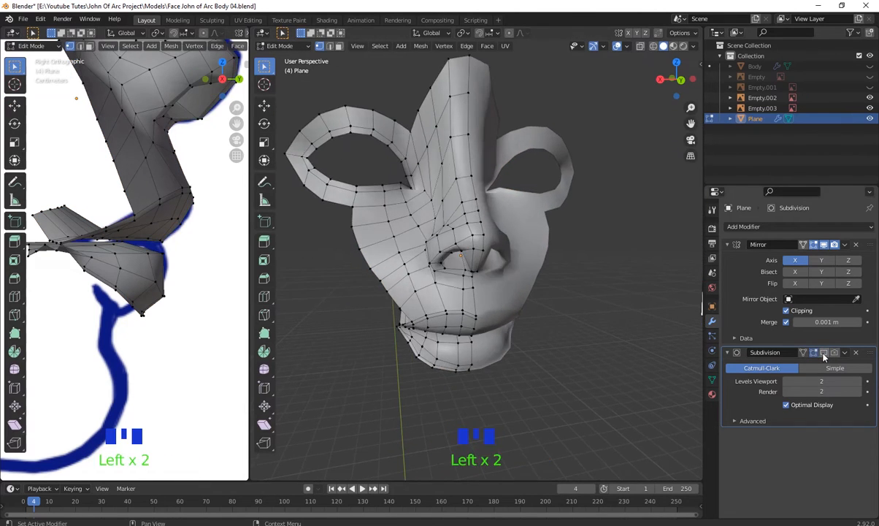
{"action": "middle_click_drag", "start_coordinate": [536, 387], "coordinate": [557, 394], "text": "shift"}
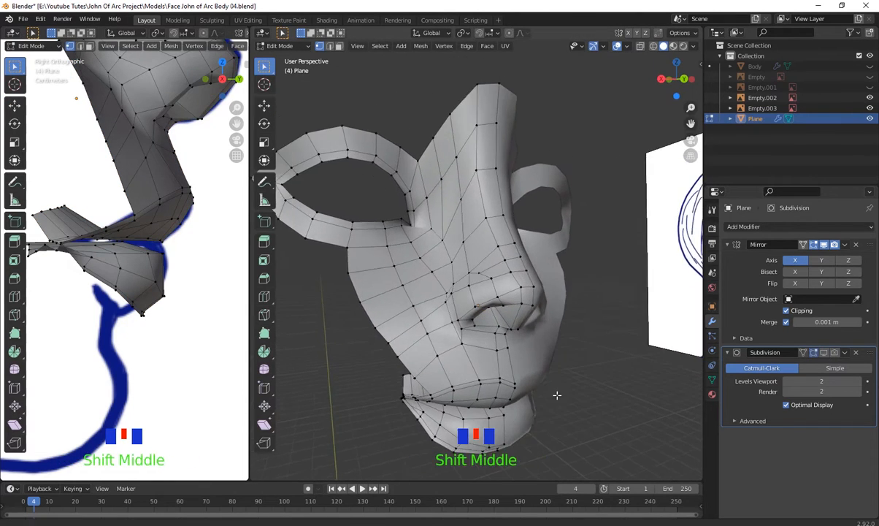
{"action": "scroll", "coordinate": [495, 345], "scroll_direction": "up", "scroll_amount": 2}
{"action": "middle_click_drag", "start_coordinate": [495, 345], "coordinate": [487, 325]}
{"action": "middle_click_drag", "start_coordinate": [487, 325], "coordinate": [484, 293], "text": "shift"}
{"action": "key", "text": "KP_1"}
{"action": "scroll", "coordinate": [503, 315], "scroll_direction": "down", "scroll_amount": 2}
{"action": "scroll", "coordinate": [503, 314], "scroll_direction": "up", "scroll_amount": 3}
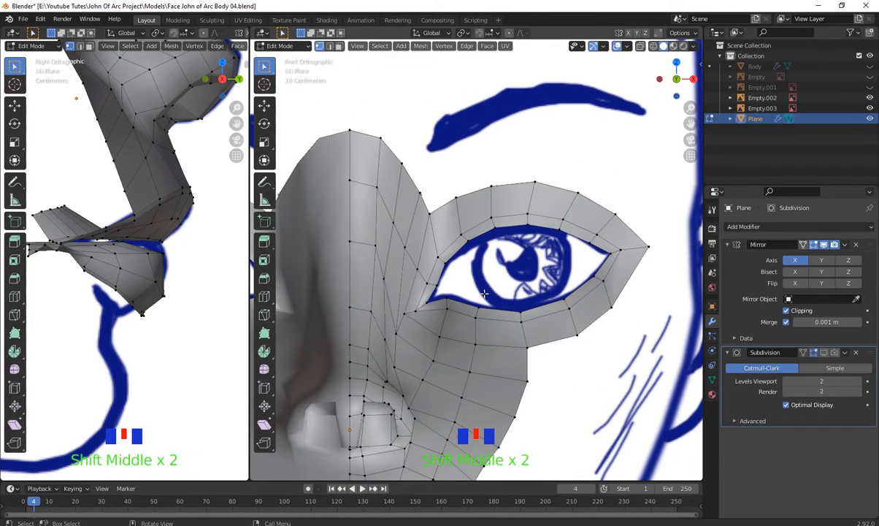
- Extrude the upper outer border edges of the eye ring outward toward the brow in three segments
{"action": "key", "text": "e"}
{"action": "left_click", "coordinate": [469, 176]}
{"action": "left_click", "coordinate": [510, 184]}
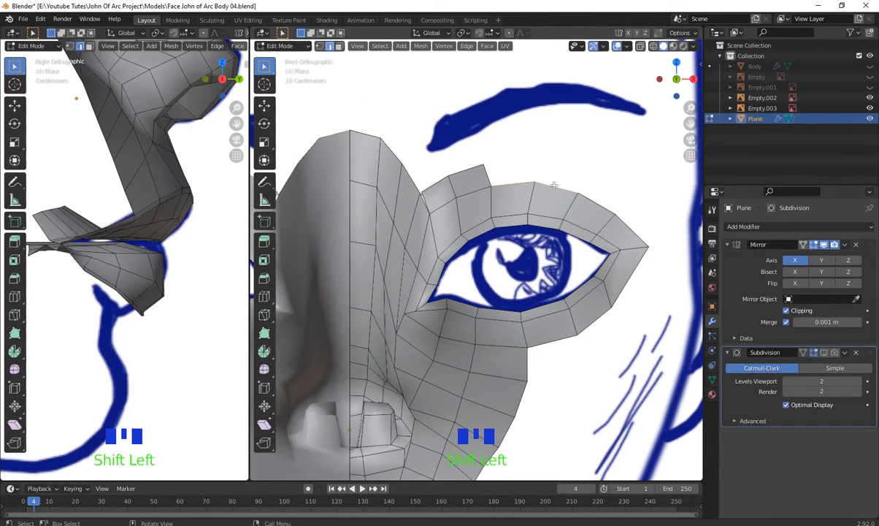
{"action": "key", "text": "e"}
{"action": "left_click", "coordinate": [549, 161]}
{"action": "left_click", "coordinate": [598, 203], "text": "shift"}
{"action": "key", "text": "e"}
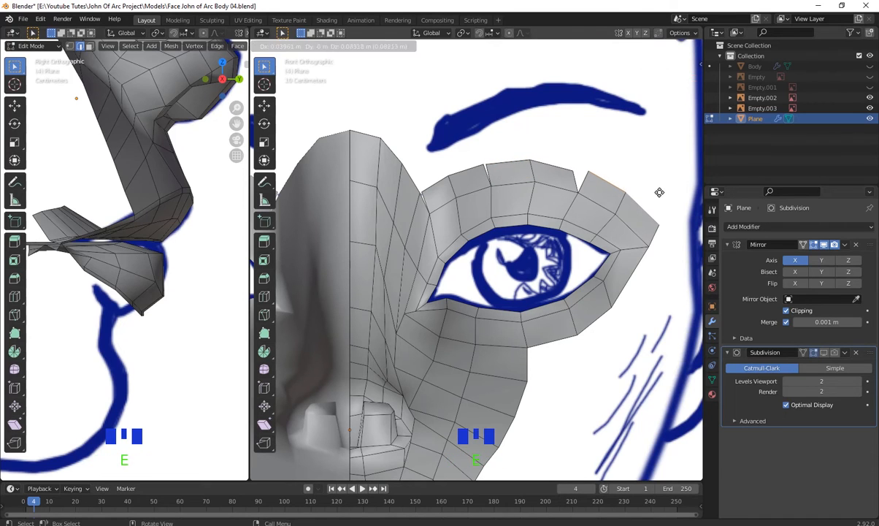
{"action": "left_click", "coordinate": [660, 192]}
- Extrude the lower outer border edges of the eye ring outward toward the cheek
{"action": "key", "text": "g"}
{"action": "right_click", "coordinate": [579, 359]}
{"action": "key", "text": "e"}
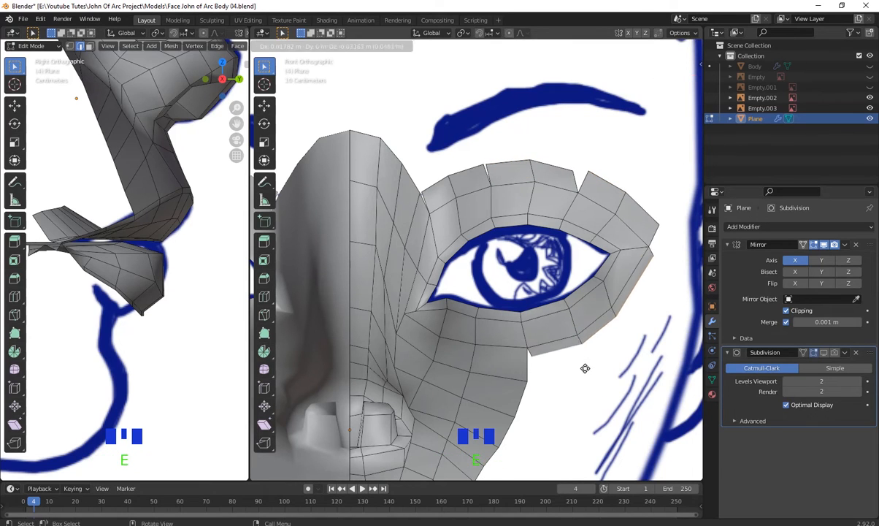
{"action": "left_click", "coordinate": [589, 390]}
- Move the end vertices of the upper and lower extruded strips together at the eye's outer corner
{"action": "middle_click_drag", "start_coordinate": [589, 365], "coordinate": [544, 380], "text": "shift"}
{"action": "scroll", "coordinate": [544, 366], "scroll_direction": "up", "scroll_amount": 1}
{"action": "middle_click_drag", "start_coordinate": [591, 322], "coordinate": [540, 336], "text": "shift"}
{"action": "key", "text": "1"}
{"action": "left_click", "coordinate": [577, 299]}
{"action": "key", "text": "g"}
{"action": "left_click", "coordinate": [609, 235]}
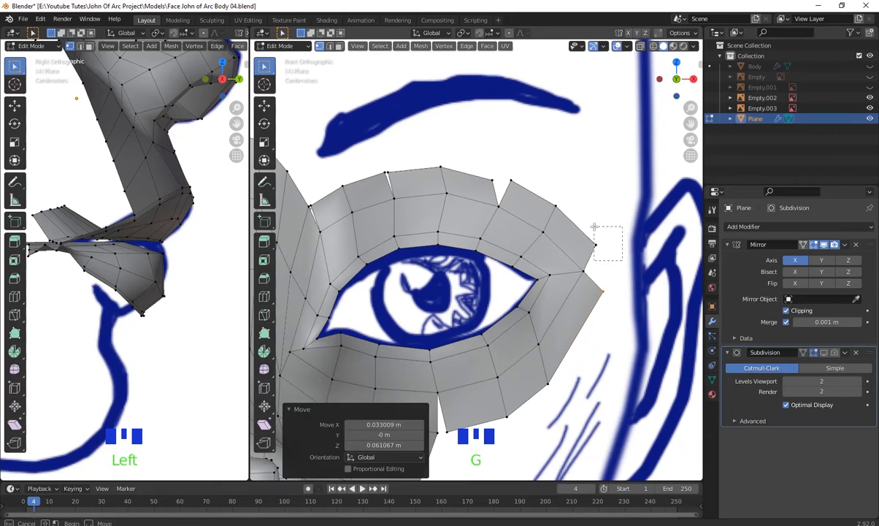
{"action": "left_click", "coordinate": [608, 238]}
{"action": "key", "text": "g"}
{"action": "left_click", "coordinate": [621, 270]}
- Merge the two vertices at the eye's outer corner at center and adjust the merged vertex's position
{"action": "left_click", "coordinate": [620, 284], "text": "shift"}
{"action": "right_click", "coordinate": [620, 284]}
{"action": "left_click", "coordinate": [666, 308]}
{"action": "scroll", "coordinate": [635, 303], "scroll_direction": "down", "scroll_amount": 1}
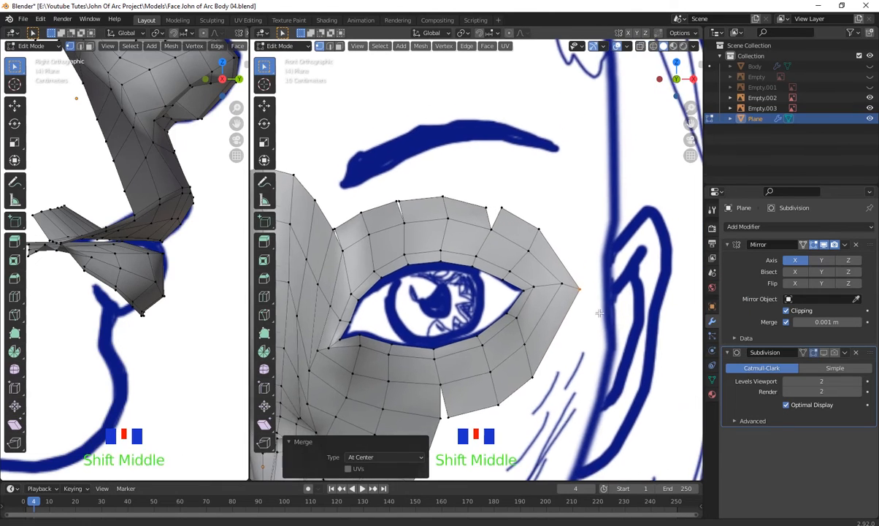
{"action": "key", "text": "g"}
{"action": "left_click", "coordinate": [578, 281]}
- Move the vertices of the eye ring's lower outer part outward to even out its face spacing
{"action": "scroll", "coordinate": [574, 300], "scroll_direction": "up", "scroll_amount": 1}
{"action": "middle_click_drag", "start_coordinate": [563, 387], "coordinate": [540, 330], "text": "shift"}
{"action": "left_click_drag", "start_coordinate": [540, 357], "coordinate": [505, 327]}
{"action": "key", "text": "g"}
{"action": "left_click", "coordinate": [504, 337]}
{"action": "key", "text": "g"}
{"action": "left_click", "coordinate": [502, 386]}
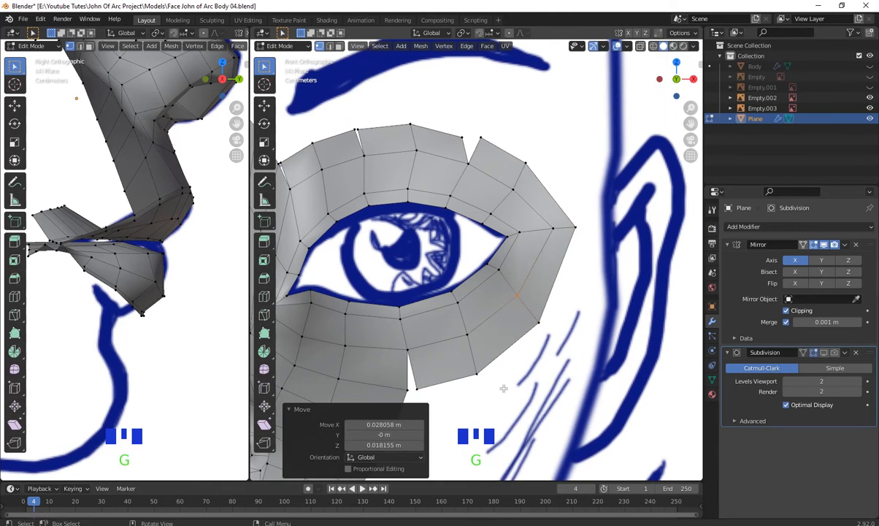
{"action": "key", "text": "g"}
{"action": "left_click", "coordinate": [455, 326]}
- Merge the split vertices along the eye ring's upper border to close the gaps below the brow
{"action": "scroll", "coordinate": [468, 329], "scroll_direction": "up", "scroll_amount": 1}
{"action": "middle_click_drag", "start_coordinate": [468, 329], "coordinate": [570, 328], "text": "shift"}
{"action": "scroll", "coordinate": [571, 327], "scroll_direction": "down", "scroll_amount": 3}
{"action": "right_click", "coordinate": [512, 263]}
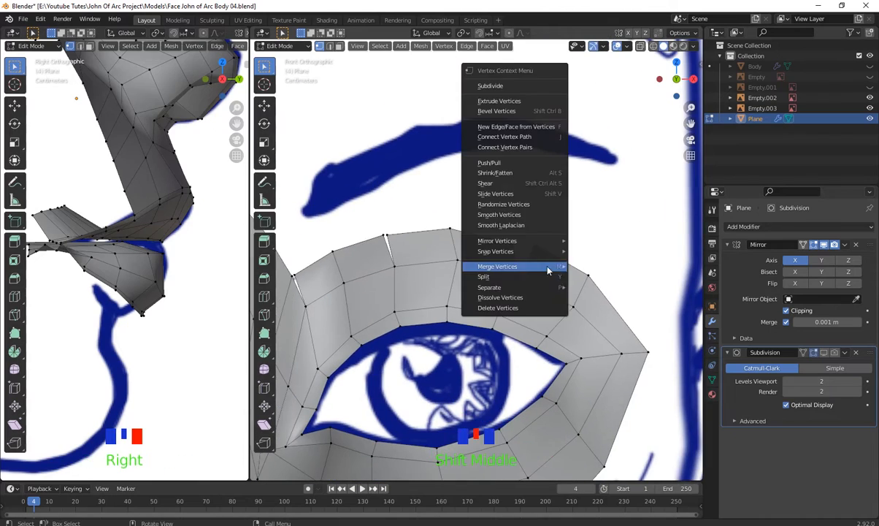
{"action": "scroll", "coordinate": [511, 263], "scroll_direction": "down", "scroll_amount": 2}
{"action": "right_click", "coordinate": [468, 227]}
{"action": "left_click", "coordinate": [546, 238]}
- Merge the vertices at the remaining gap between the upper eye ring and the nose bridge
{"action": "scroll", "coordinate": [546, 238], "scroll_direction": "up", "scroll_amount": 4}
{"action": "middle_click_drag", "start_coordinate": [569, 294], "coordinate": [436, 252]}
{"action": "right_click", "coordinate": [461, 222]}
{"action": "left_click", "coordinate": [540, 249]}
{"action": "scroll", "coordinate": [539, 249], "scroll_direction": "down", "scroll_amount": 3}
{"action": "scroll", "coordinate": [474, 292], "scroll_direction": "up", "scroll_amount": 3}
{"action": "key", "text": "KP_1"}
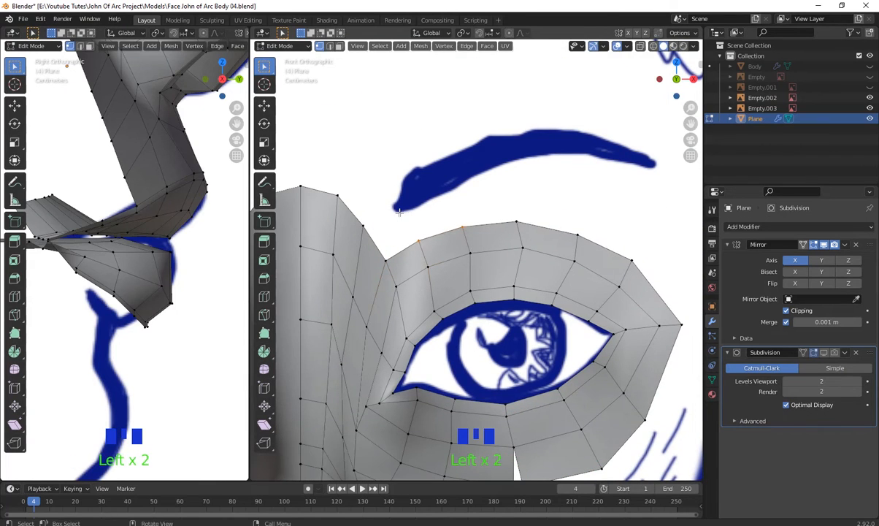
- Merge the vertices at the gap between the lower eye ring and the cheek
{"action": "left_click", "coordinate": [575, 224]}
{"action": "middle_click_drag", "start_coordinate": [625, 355], "coordinate": [531, 300], "text": "shift"}
{"action": "left_click_drag", "start_coordinate": [449, 314], "coordinate": [514, 305]}
{"action": "right_click", "coordinate": [514, 304]}
{"action": "left_click", "coordinate": [566, 306]}
- Add one loop cut across the eye ring just below the outer corner and nudge the corner vertex inward
{"action": "scroll", "coordinate": [528, 303], "scroll_direction": "down", "scroll_amount": 2}
{"action": "middle_click_drag", "start_coordinate": [528, 300], "coordinate": [555, 357], "text": "shift"}
{"action": "scroll", "coordinate": [561, 347], "scroll_direction": "up", "scroll_amount": 2}
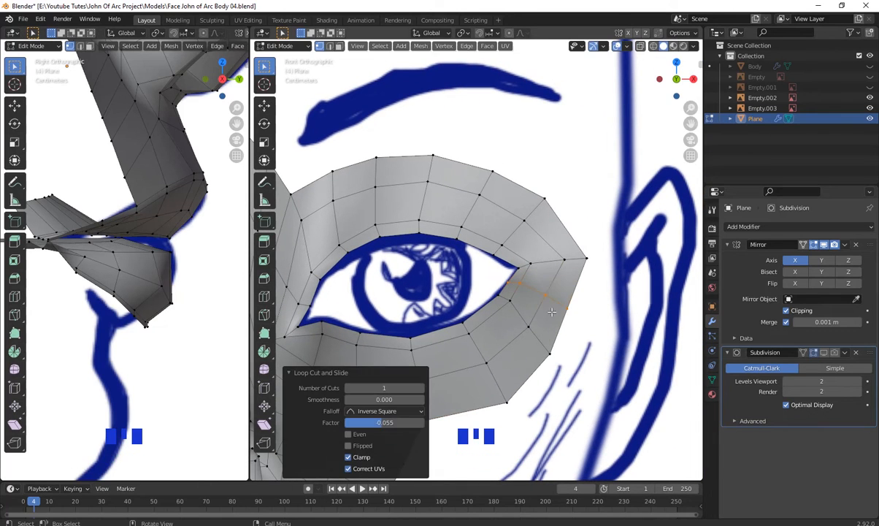
{"action": "scroll", "coordinate": [551, 311], "scroll_direction": "up", "scroll_amount": 1}
{"action": "middle_click_drag", "start_coordinate": [552, 312], "coordinate": [590, 315], "text": "shift"}
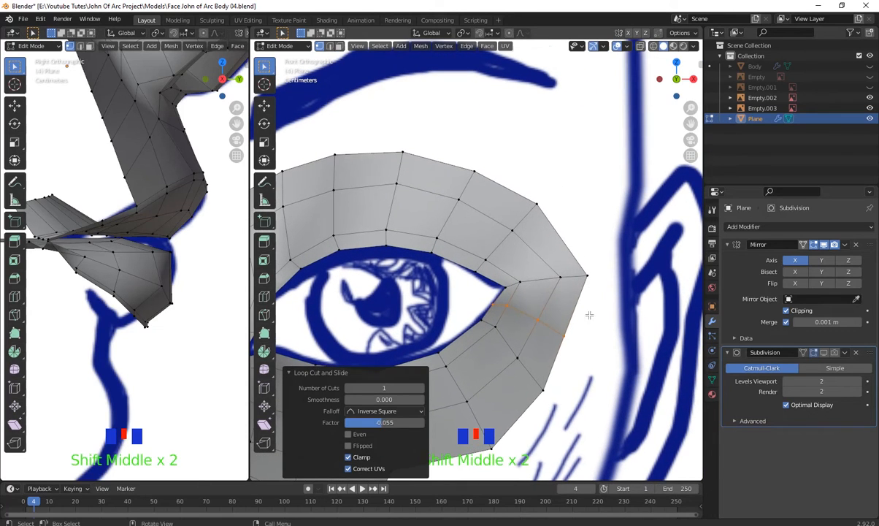
{"action": "left_click", "coordinate": [575, 268]}
{"action": "key", "text": "g"}
{"action": "left_click", "coordinate": [569, 270]}
{"action": "scroll", "coordinate": [569, 271], "scroll_direction": "down", "scroll_amount": 5}
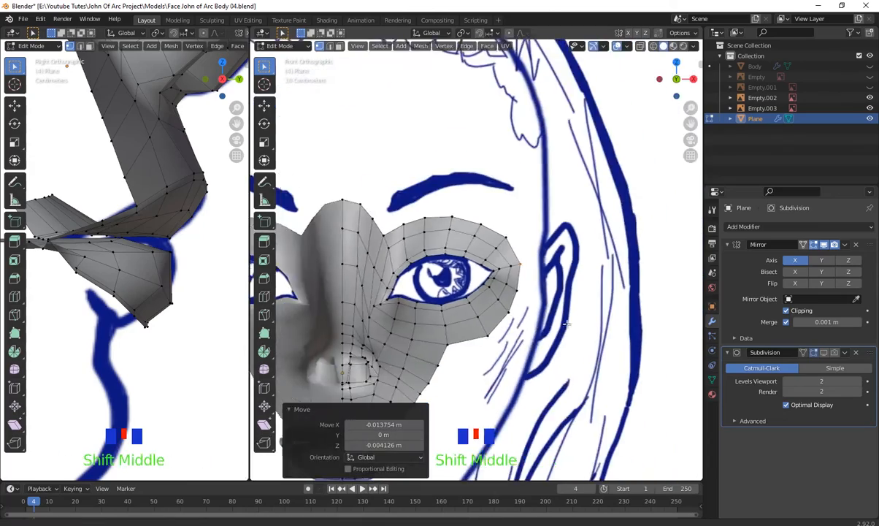
- Extrude the cheek's outer border edges, from below the eye down to the mouth corner, outward toward the jaw
{"action": "scroll", "coordinate": [561, 354], "scroll_direction": "up", "scroll_amount": 5}
{"action": "middle_click_drag", "start_coordinate": [544, 366], "coordinate": [516, 322], "text": "shift"}
{"action": "key", "text": "KP_1"}
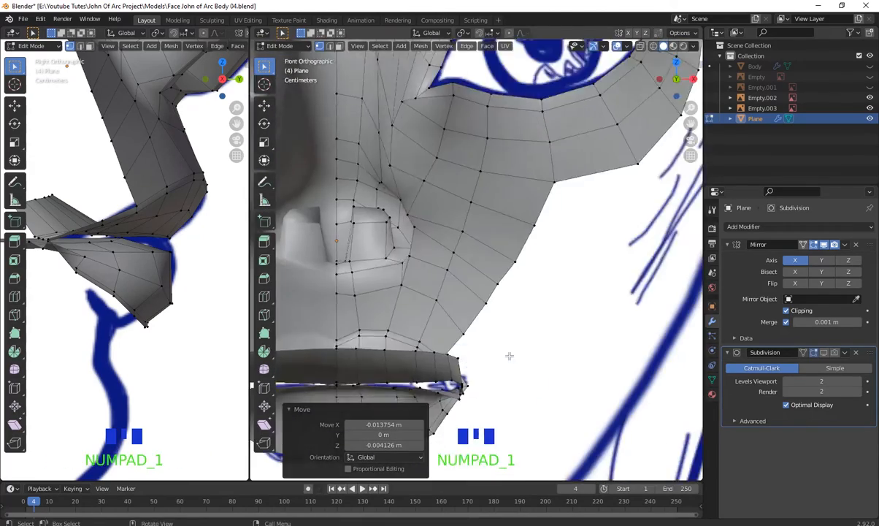
{"action": "middle_click_drag", "start_coordinate": [510, 354], "coordinate": [463, 370], "text": "shift"}
{"action": "key", "text": "2"}
{"action": "left_click", "coordinate": [451, 340]}
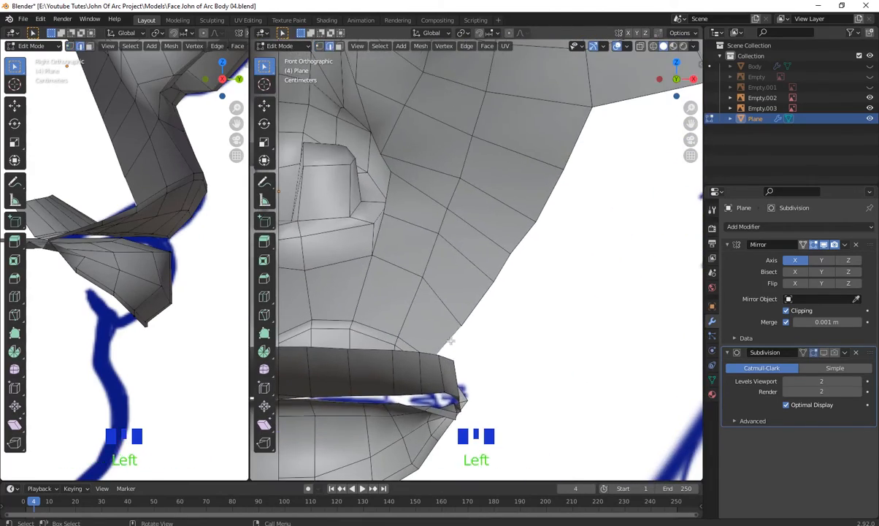
{"action": "scroll", "coordinate": [572, 157], "scroll_direction": "down", "scroll_amount": 3}
{"action": "middle_click_drag", "start_coordinate": [572, 157], "coordinate": [536, 267], "text": "shift"}
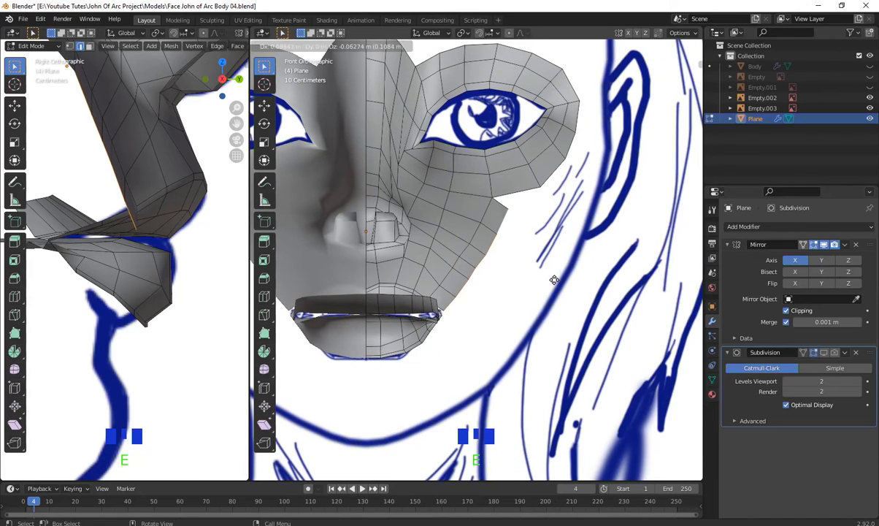
{"action": "left_click", "coordinate": [555, 280]}
- Try to merge the extruded cheek strip's top vertex with the adjacent eye-ring vertex at center
{"action": "scroll", "coordinate": [540, 270], "scroll_direction": "up", "scroll_amount": 2}
{"action": "left_click_drag", "start_coordinate": [541, 238], "coordinate": [541, 238], "text": "shift"}
{"action": "right_click", "coordinate": [568, 277]}
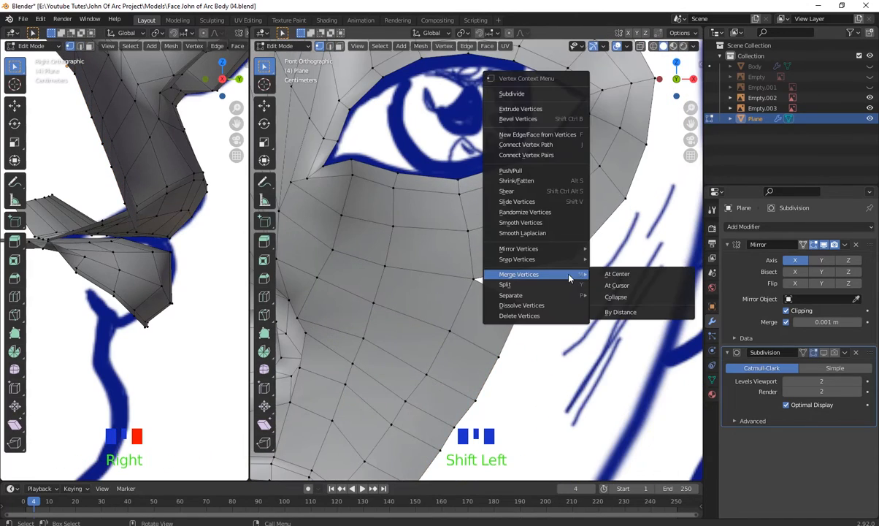
{"action": "left_click", "coordinate": [628, 278]}
{"action": "scroll", "coordinate": [621, 281], "scroll_direction": "down", "scroll_amount": 2}
{"action": "middle_click_drag", "start_coordinate": [596, 303], "coordinate": [620, 292], "text": "shift"}
{"action": "key", "text": "ctrl+z"}
- Move the two uppermost outer vertices of the cheek strip outward toward the face contour
{"action": "left_click_drag", "start_coordinate": [517, 241], "coordinate": [559, 268]}
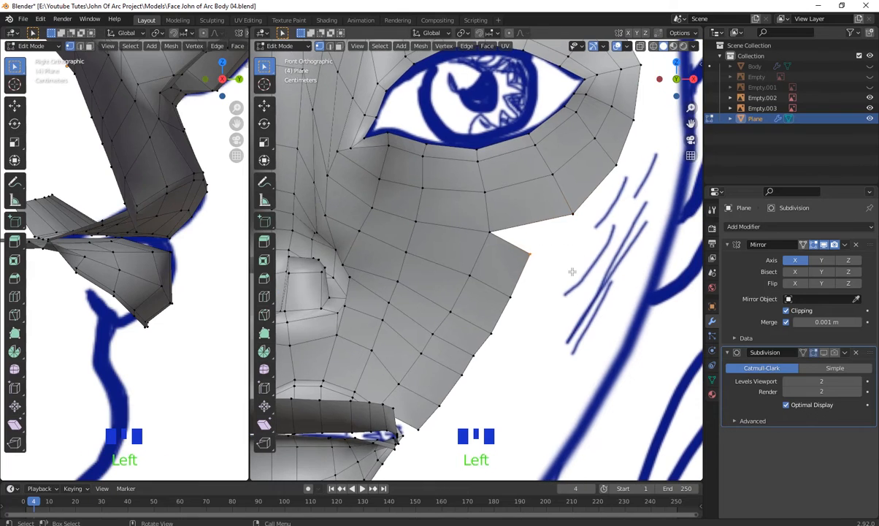
{"action": "key", "text": "g"}
{"action": "left_click", "coordinate": [583, 279]}
{"action": "left_click_drag", "start_coordinate": [534, 309], "coordinate": [504, 284]}
{"action": "middle_click_drag", "start_coordinate": [484, 327], "coordinate": [506, 288], "text": "shift"}
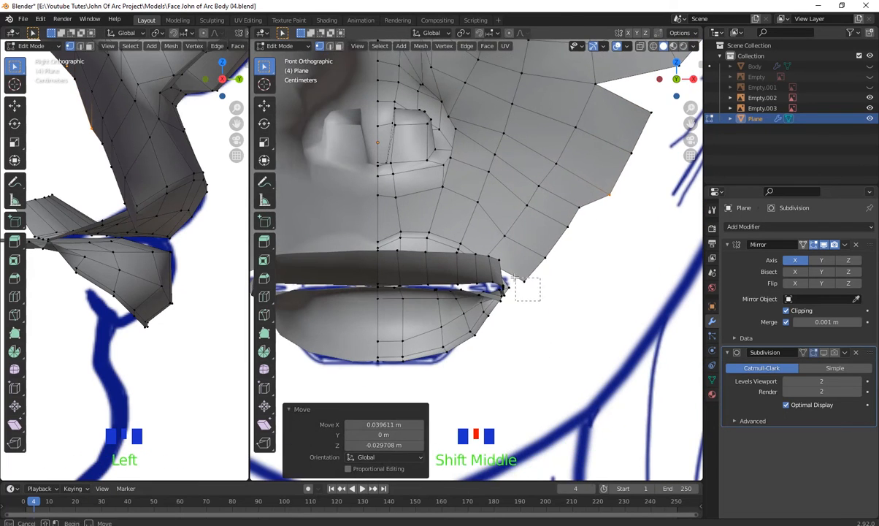
- Move the lower outer vertices of the cheek strip outward and down toward the jaw
{"action": "key", "text": "g"}
{"action": "left_click", "coordinate": [583, 246]}
{"action": "left_click_drag", "start_coordinate": [591, 219], "coordinate": [565, 196]}
{"action": "key", "text": "g"}
{"action": "middle_click_drag", "start_coordinate": [604, 237], "coordinate": [556, 280], "text": "shift"}
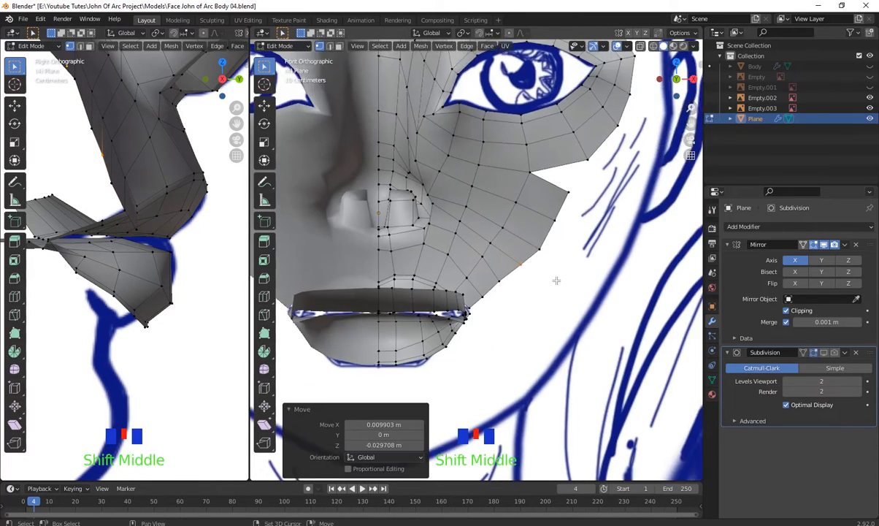
- Even out the cheek strip's outer border and shift its top vertex farther out below the eye
{"action": "scroll", "coordinate": [549, 244], "scroll_direction": "up", "scroll_amount": 3}
{"action": "left_click_drag", "start_coordinate": [551, 274], "coordinate": [528, 249]}
{"action": "key", "text": "g"}
{"action": "left_click_drag", "start_coordinate": [603, 177], "coordinate": [574, 152]}
{"action": "key", "text": "g"}
{"action": "left_click", "coordinate": [582, 149]}
{"action": "scroll", "coordinate": [582, 151], "scroll_direction": "down", "scroll_amount": 2}
{"action": "middle_click_drag", "start_coordinate": [582, 153], "coordinate": [547, 245], "text": "shift"}
{"action": "scroll", "coordinate": [541, 192], "scroll_direction": "up", "scroll_amount": 2}
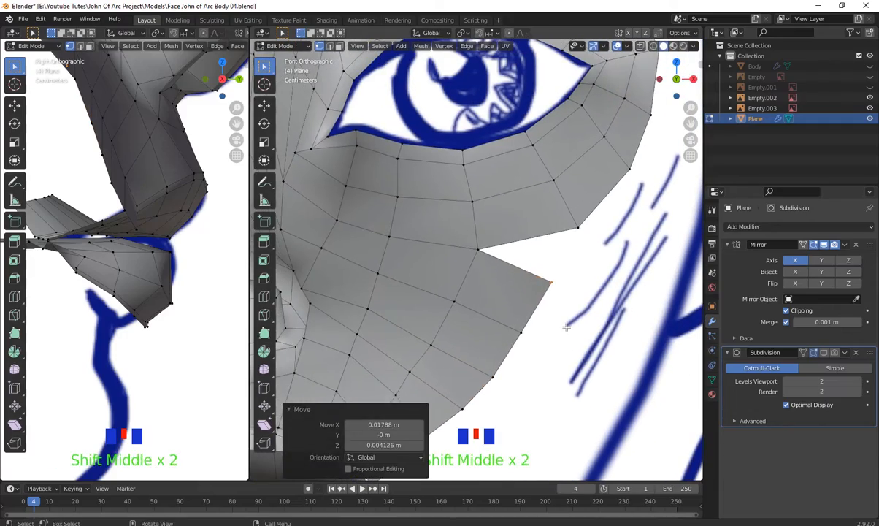
- Fill the gap between the cheek strip's top edge and the lower eye ring with a face
{"action": "key", "text": "2"}
{"action": "left_click", "coordinate": [524, 268]}
{"action": "left_click", "coordinate": [542, 236], "text": "shift"}
{"action": "middle_click_drag", "start_coordinate": [550, 281], "coordinate": [523, 256], "text": "shift"}
{"action": "scroll", "coordinate": [505, 341], "scroll_direction": "down", "scroll_amount": 6}
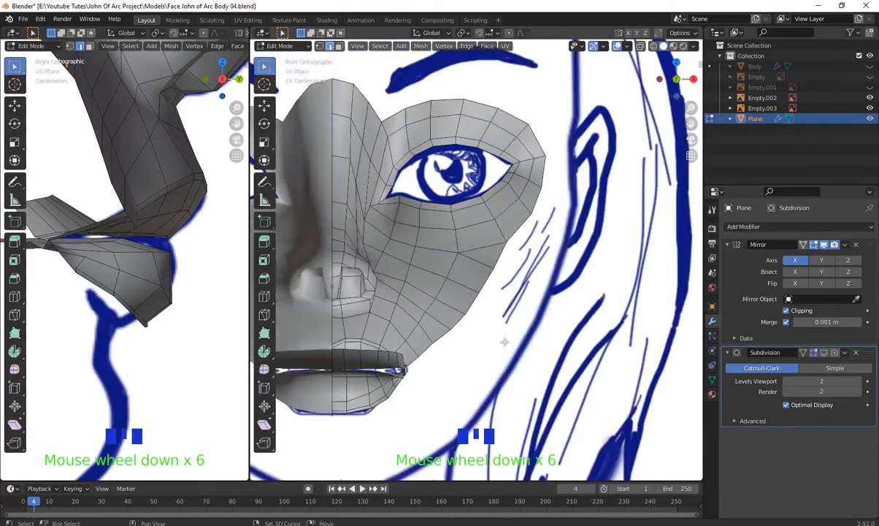
- Reposition the cheek strip's lower end beside the mouth corner
{"action": "middle_click_drag", "start_coordinate": [478, 413], "coordinate": [303, 212], "text": "shift"}
{"action": "scroll", "coordinate": [400, 328], "scroll_direction": "up", "scroll_amount": 3}
{"action": "key", "text": "g"}
{"action": "left_click", "coordinate": [381, 338]}
- Merge two pairs of vertices at last to join the cheek strip's lower end to the mouth corner
{"action": "scroll", "coordinate": [326, 316], "scroll_direction": "down", "scroll_amount": 3}
{"action": "middle_click_drag", "start_coordinate": [326, 316], "coordinate": [511, 349]}
{"action": "key", "text": "1"}
{"action": "left_click", "coordinate": [477, 368], "text": "shift"}
{"action": "right_click", "coordinate": [479, 367]}
{"action": "mouse_move", "coordinate": [513, 369]}
{"action": "left_click", "coordinate": [582, 379]}
{"action": "left_click", "coordinate": [474, 340]}
{"action": "left_click", "coordinate": [522, 345], "text": "shift"}
{"action": "right_click", "coordinate": [500, 325]}
{"action": "mouse_move", "coordinate": [511, 327]}
{"action": "left_click", "coordinate": [581, 338]}
{"action": "scroll", "coordinate": [581, 337], "scroll_direction": "down", "scroll_amount": 3}
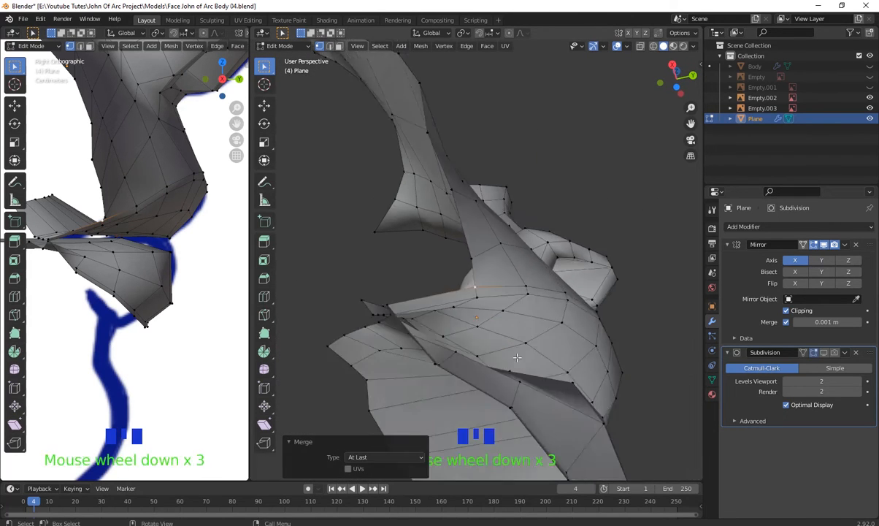
- Move the outer cheek border vertices in depth so the side of the cheek curves backward
{"action": "middle_click_drag", "start_coordinate": [581, 337], "coordinate": [453, 288]}
{"action": "key", "text": "g"}
{"action": "left_click", "coordinate": [447, 315]}
{"action": "left_click", "coordinate": [460, 321]}
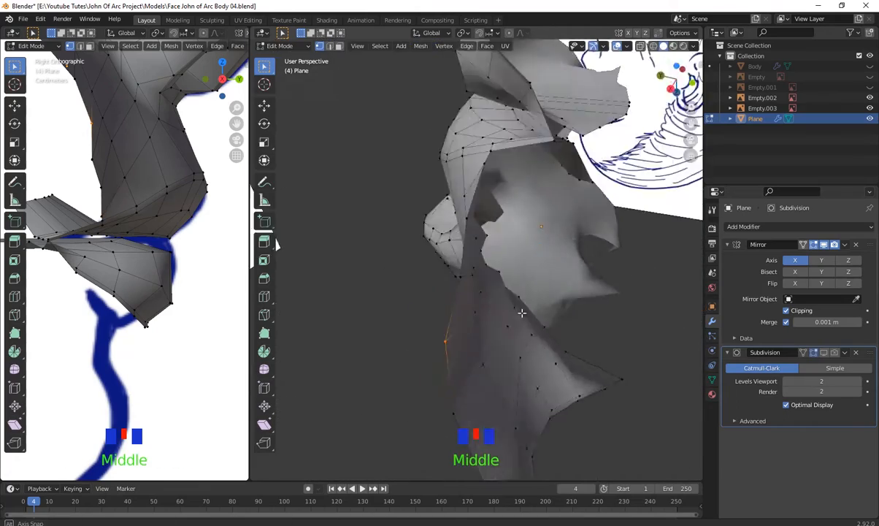
{"action": "key", "text": "g"}
{"action": "middle_click_drag", "start_coordinate": [522, 312], "coordinate": [486, 328]}
{"action": "left_click", "coordinate": [468, 321]}
- Adjust the cheek border vertex nearest the mouth corner to smooth the edge in depth
{"action": "left_click", "coordinate": [478, 329]}
{"action": "key", "text": "g"}
{"action": "left_click", "coordinate": [487, 325]}
{"action": "left_click", "coordinate": [485, 327]}
{"action": "left_click", "coordinate": [502, 326]}
{"action": "scroll", "coordinate": [377, 255], "scroll_direction": "up", "scroll_amount": 2}
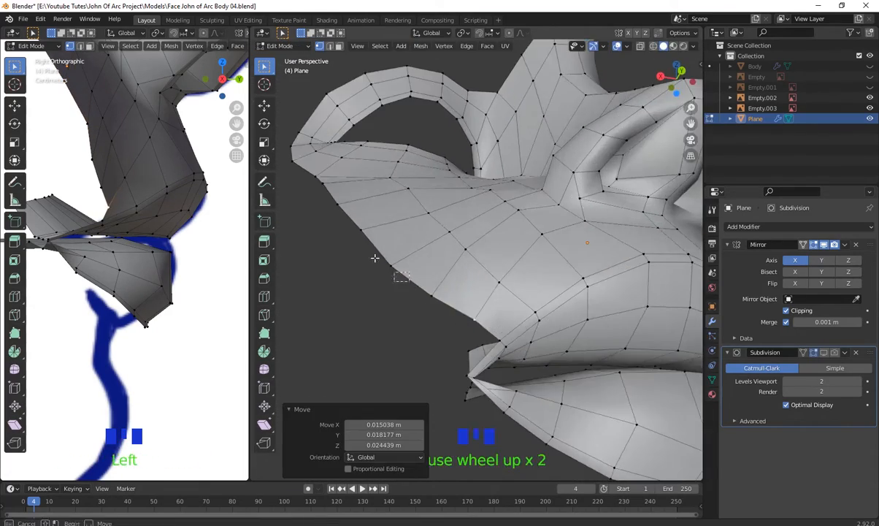
- Reposition the middle vertices of the cheek's outer border, checking them from below
{"action": "key", "text": "g"}
{"action": "middle_click_drag", "start_coordinate": [377, 255], "coordinate": [411, 388]}
{"action": "left_click", "coordinate": [442, 308]}
{"action": "left_click_drag", "start_coordinate": [295, 243], "coordinate": [298, 255]}
{"action": "middle_click_drag", "start_coordinate": [307, 270], "coordinate": [401, 281]}
- Select the group of vertices at the mouth corner and shift it slightly to reshape the corner
{"action": "key", "text": "g"}
{"action": "left_click", "coordinate": [491, 337]}
{"action": "key", "text": "g"}
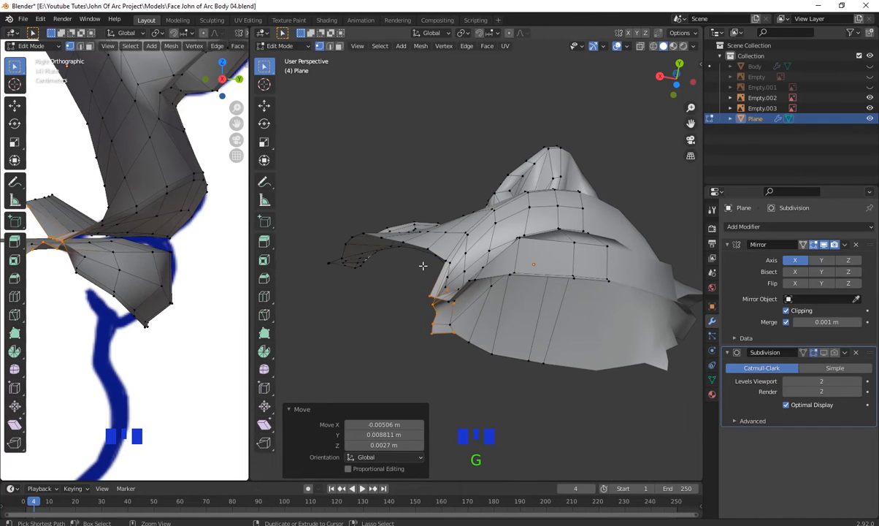
{"action": "left_click", "coordinate": [450, 292], "text": "ctrl"}
{"action": "left_click", "coordinate": [495, 343]}
- Move the vertex on the lower lip's outer border near the mouth corner
{"action": "scroll", "coordinate": [438, 373], "scroll_direction": "up", "scroll_amount": 3}
{"action": "middle_click_drag", "start_coordinate": [496, 343], "coordinate": [515, 384]}
{"action": "left_click", "coordinate": [416, 350]}
{"action": "key", "text": "g"}
{"action": "left_click", "coordinate": [511, 393]}
{"action": "scroll", "coordinate": [511, 392], "scroll_direction": "down", "scroll_amount": 2}
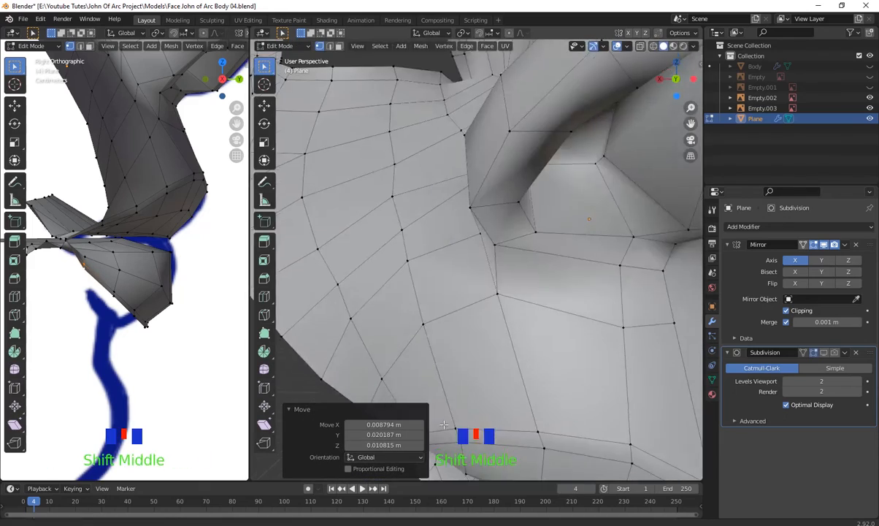
- Extrude the eye ring's outer edge path outward, scale it up by about 1.23 and shift it toward the temple in front view
{"action": "scroll", "coordinate": [515, 383], "scroll_direction": "up", "scroll_amount": 3}
{"action": "scroll", "coordinate": [518, 383], "scroll_direction": "down", "scroll_amount": 1}
{"action": "key", "text": "KP_1"}
{"action": "scroll", "coordinate": [514, 168], "scroll_direction": "up", "scroll_amount": 2}
{"action": "middle_click_drag", "start_coordinate": [510, 152], "coordinate": [502, 256], "text": "shift"}
{"action": "key", "text": "2"}
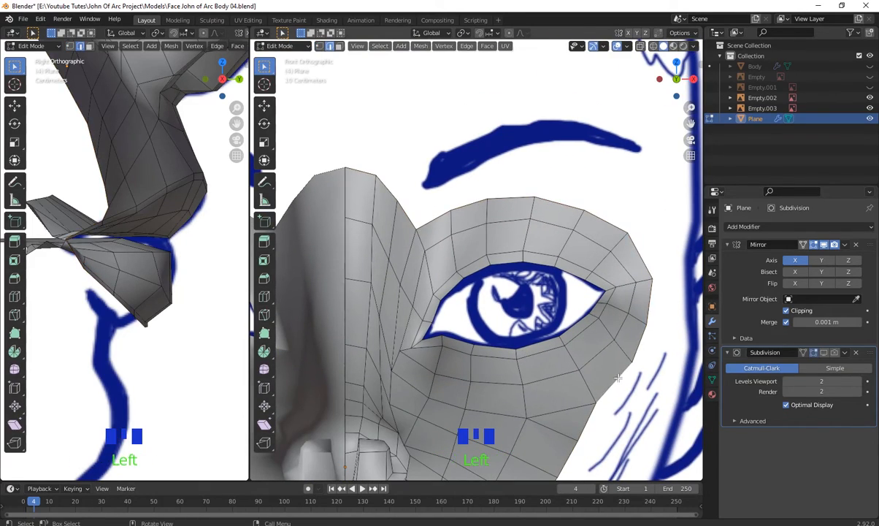
{"action": "left_click", "coordinate": [516, 255], "text": "ctrl"}
{"action": "key", "text": "e"}
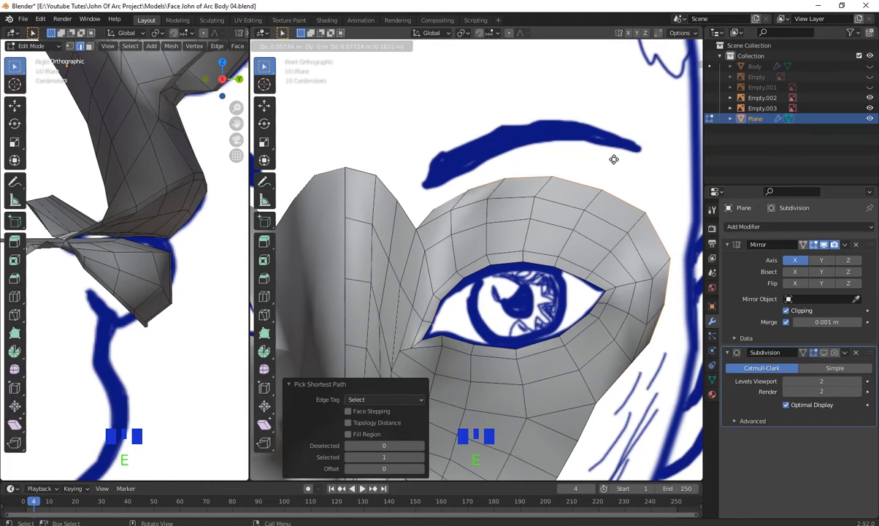
{"action": "right_click", "coordinate": [612, 196]}
{"action": "key", "text": "s"}
{"action": "left_click", "coordinate": [652, 239]}
{"action": "key", "text": "g"}
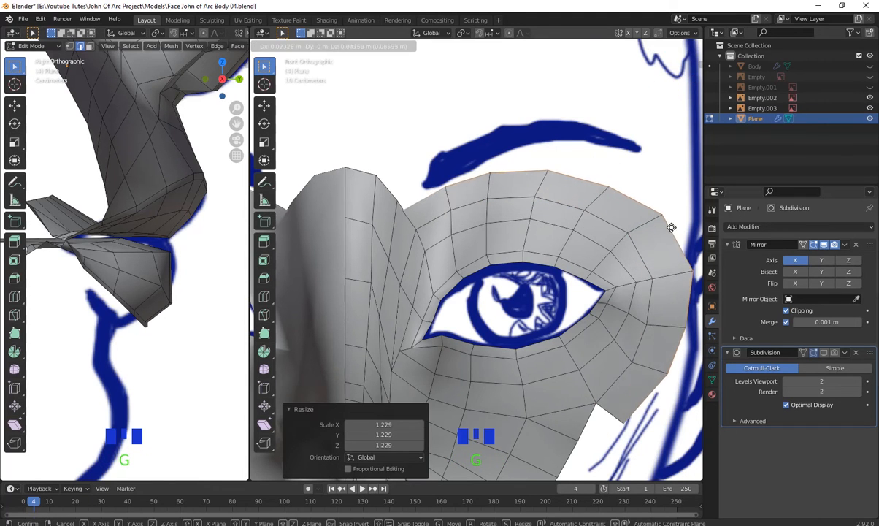
- Merge the new strip's inner end vertex with the neighbouring vertex at the nose bridge
{"action": "middle_click_drag", "start_coordinate": [553, 201], "coordinate": [501, 307], "text": "shift"}
{"action": "scroll", "coordinate": [465, 237], "scroll_direction": "up", "scroll_amount": 2}
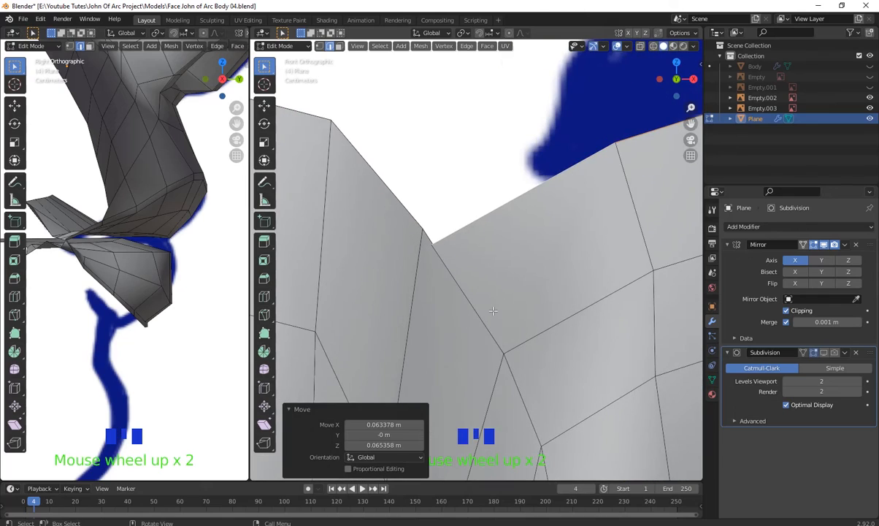
{"action": "right_click", "coordinate": [490, 308]}
{"action": "mouse_move", "coordinate": [455, 251]}
{"action": "left_click", "coordinate": [549, 251]}
- Move the lower end vertex of the new eye-ring strip down and outward toward the cheek
{"action": "scroll", "coordinate": [549, 252], "scroll_direction": "down", "scroll_amount": 6}
{"action": "middle_click_drag", "start_coordinate": [610, 406], "coordinate": [580, 345], "text": "shift"}
{"action": "left_click", "coordinate": [544, 310]}
{"action": "left_click", "coordinate": [557, 330]}
{"action": "scroll", "coordinate": [540, 310], "scroll_direction": "down", "scroll_amount": 2}
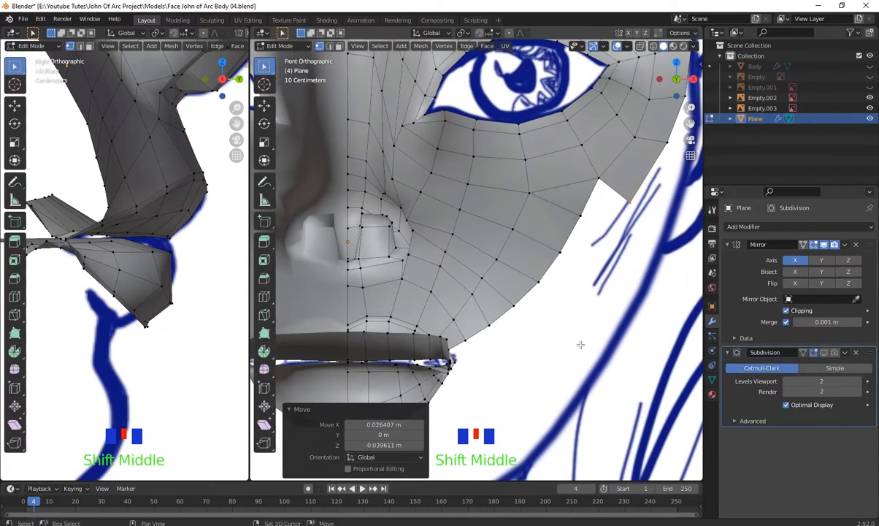
- Extrude the cheek's outer border edges from below the eye ring to the mouth corner and adjust the new strip in depth
{"action": "key", "text": "2"}
{"action": "left_click", "coordinate": [504, 332], "text": "ctrl"}
{"action": "scroll", "coordinate": [504, 343], "scroll_direction": "down", "scroll_amount": 2}
{"action": "key", "text": "e"}
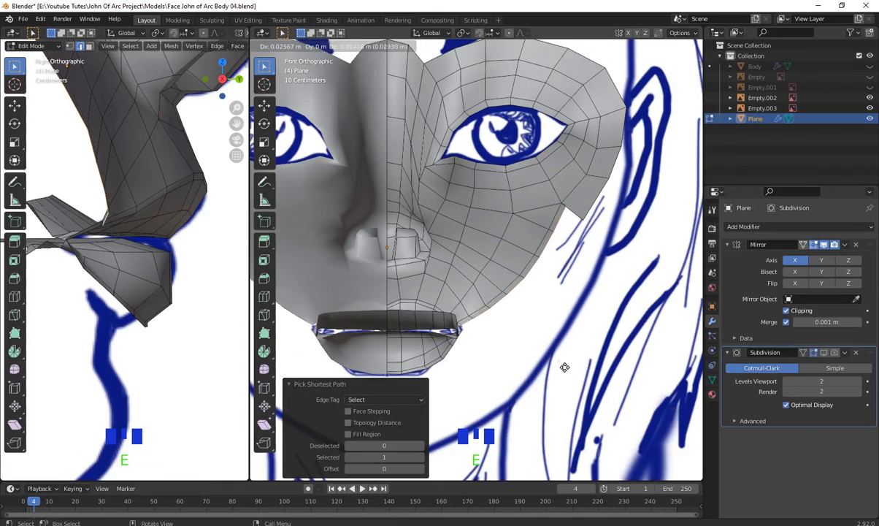
{"action": "left_click", "coordinate": [576, 379]}
{"action": "middle_click_drag", "start_coordinate": [576, 379], "coordinate": [520, 367]}
{"action": "key", "text": "g"}
{"action": "left_click", "coordinate": [526, 384]}
{"action": "key", "text": "g"}
{"action": "left_click", "coordinate": [455, 383]}
- Merge the new cheek strip's lower end vertex with the adjacent mouth-corner vertex to close the gap
{"action": "scroll", "coordinate": [555, 377], "scroll_direction": "up", "scroll_amount": 4}
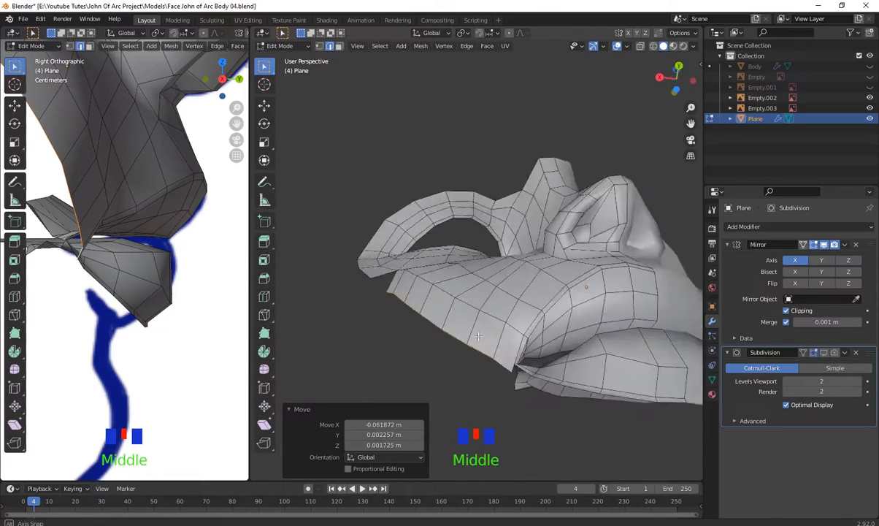
{"action": "scroll", "coordinate": [463, 319], "scroll_direction": "down", "scroll_amount": 3}
{"action": "scroll", "coordinate": [463, 319], "scroll_direction": "up", "scroll_amount": 4}
{"action": "middle_click_drag", "start_coordinate": [463, 319], "coordinate": [505, 352]}
{"action": "key", "text": "1"}
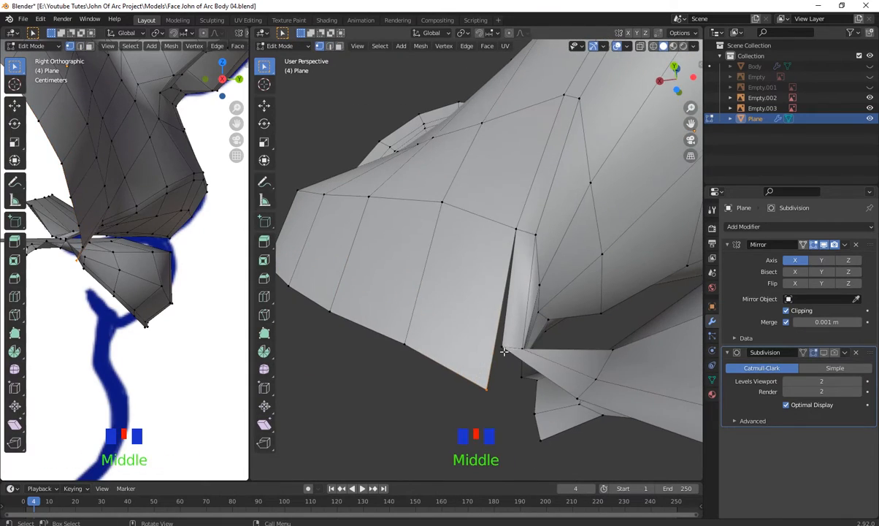
{"action": "left_click", "coordinate": [503, 351]}
{"action": "left_click", "coordinate": [487, 388], "text": "shift"}
{"action": "right_click", "coordinate": [508, 327]}
{"action": "left_click", "coordinate": [573, 335]}
- Reposition individual vertices across the new cheek strip, working from the inside of the face, to smooth its curvature
{"action": "middle_click_drag", "start_coordinate": [572, 336], "coordinate": [499, 356]}
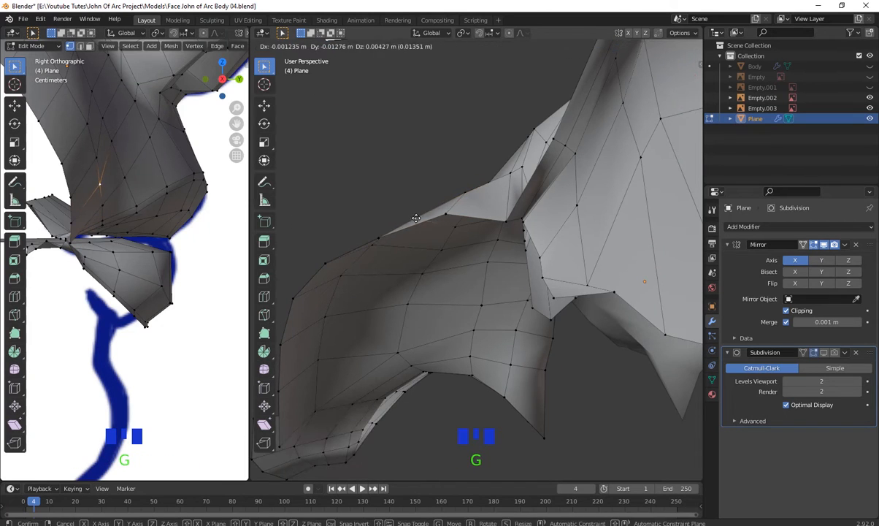
{"action": "left_click", "coordinate": [451, 219]}
{"action": "left_click", "coordinate": [513, 284]}
{"action": "middle_click_drag", "start_coordinate": [451, 219], "coordinate": [536, 410]}
{"action": "key", "text": "g"}
{"action": "left_click", "coordinate": [511, 290]}
{"action": "left_click", "coordinate": [529, 426]}
{"action": "key", "text": "g"}
{"action": "left_click", "coordinate": [542, 461]}
- Reposition the vertices around the mouth corner to smooth the transition from cheek to lips
{"action": "scroll", "coordinate": [510, 428], "scroll_direction": "up", "scroll_amount": 2}
{"action": "key", "text": "g"}
{"action": "left_click", "coordinate": [549, 430]}
{"action": "left_click", "coordinate": [549, 459]}
{"action": "key", "text": "g"}
{"action": "left_click", "coordinate": [571, 436]}
{"action": "scroll", "coordinate": [557, 442], "scroll_direction": "up", "scroll_amount": 2}
{"action": "key", "text": "g"}
{"action": "left_click", "coordinate": [601, 435]}
{"action": "key", "text": "g"}
{"action": "left_click", "coordinate": [595, 431]}
{"action": "scroll", "coordinate": [591, 423], "scroll_direction": "down", "scroll_amount": 2}
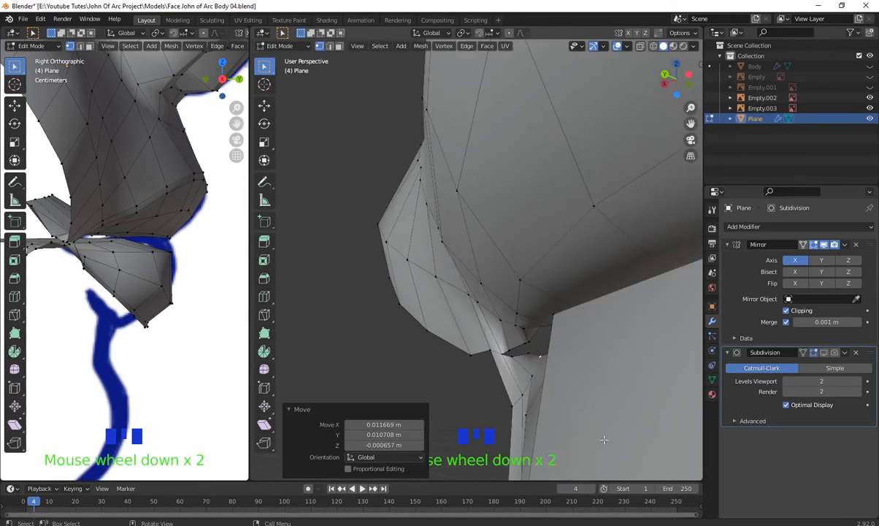
- Adjust the lower lip's outer border vertices beside the mouth corner
{"action": "left_click", "coordinate": [562, 383]}
{"action": "key", "text": "g"}
{"action": "left_click", "coordinate": [596, 389]}
{"action": "scroll", "coordinate": [595, 389], "scroll_direction": "down", "scroll_amount": 2}
{"action": "middle_click_drag", "start_coordinate": [620, 399], "coordinate": [534, 356]}
{"action": "key", "text": "g"}
{"action": "left_click", "coordinate": [535, 426]}
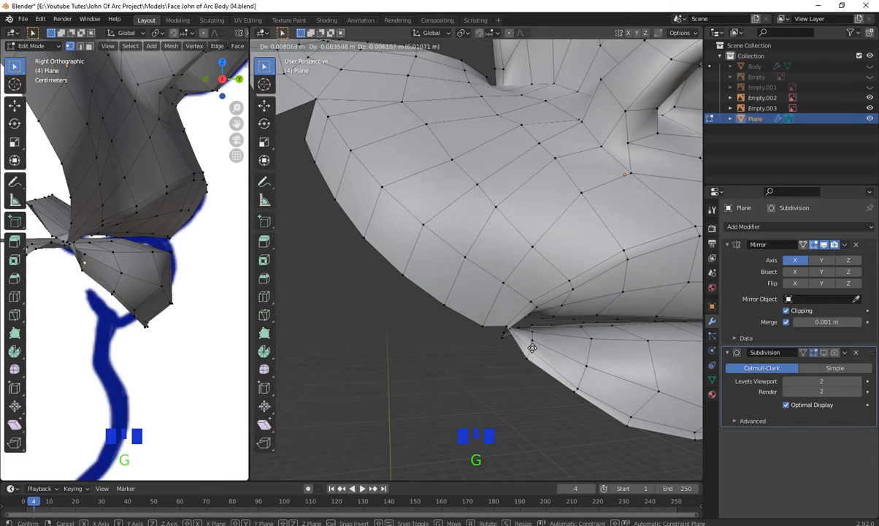
{"action": "left_click", "coordinate": [524, 355]}
{"action": "scroll", "coordinate": [543, 400], "scroll_direction": "down", "scroll_amount": 3}
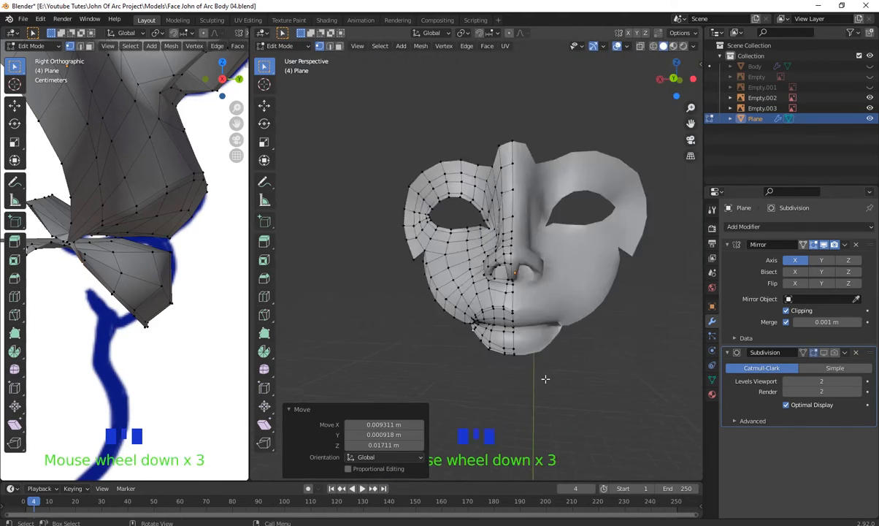
- Merge the two vertices at the gap between the eye-ring strip and the cheek strip
{"action": "middle_click_drag", "start_coordinate": [543, 373], "coordinate": [634, 390], "text": "shift"}
{"action": "middle_click_drag", "start_coordinate": [468, 351], "coordinate": [485, 337], "text": "shift"}
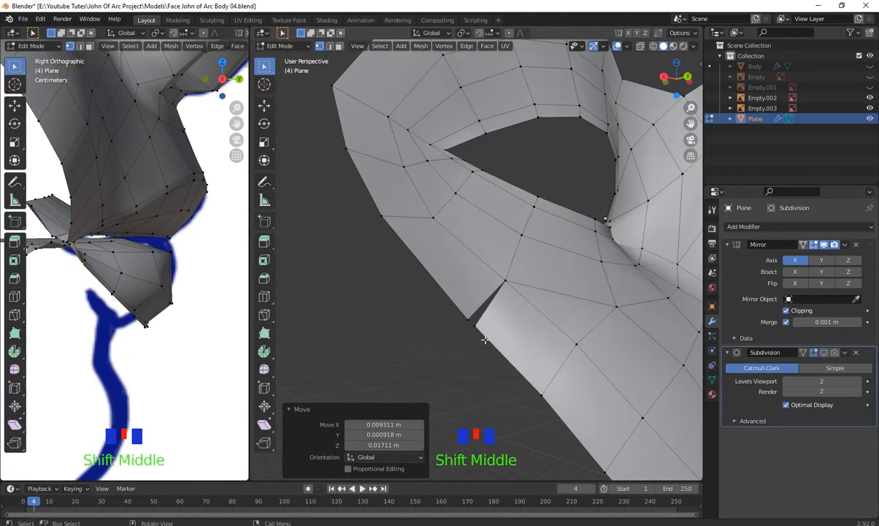
{"action": "left_click_drag", "start_coordinate": [461, 308], "coordinate": [503, 340]}
{"action": "right_click", "coordinate": [502, 336]}
{"action": "left_click", "coordinate": [570, 336]}
- Select the eye ring's outer vertices at the temple and move them about 0.35 m back in side view
{"action": "scroll", "coordinate": [540, 340], "scroll_direction": "down", "scroll_amount": 3}
{"action": "middle_click_drag", "start_coordinate": [537, 339], "coordinate": [362, 232]}
{"action": "left_click", "coordinate": [361, 232]}
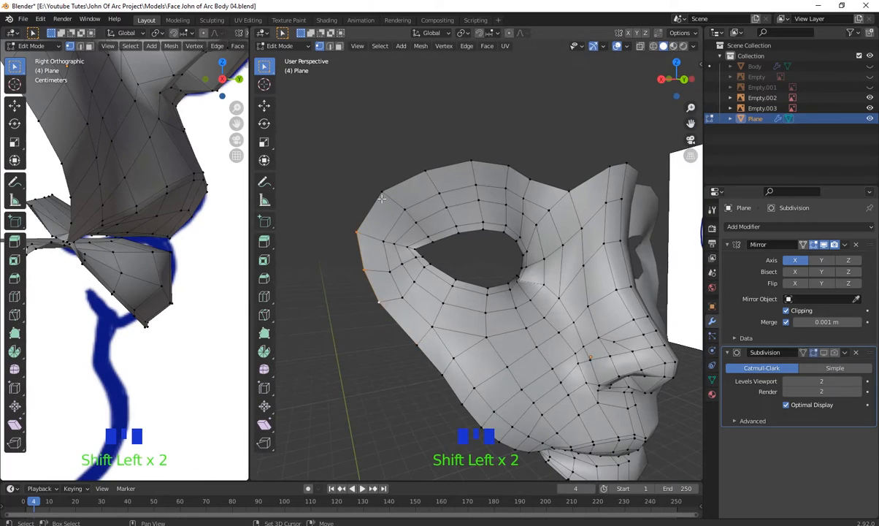
{"action": "left_click", "coordinate": [382, 196], "text": "shift"}
{"action": "key", "text": "KP_3"}
{"action": "scroll", "coordinate": [503, 282], "scroll_direction": "up", "scroll_amount": 2}
{"action": "middle_click_drag", "start_coordinate": [510, 280], "coordinate": [431, 289], "text": "shift"}
{"action": "key", "text": "g"}
{"action": "left_click", "coordinate": [453, 282]}
{"action": "scroll", "coordinate": [529, 299], "scroll_direction": "down", "scroll_amount": 2}
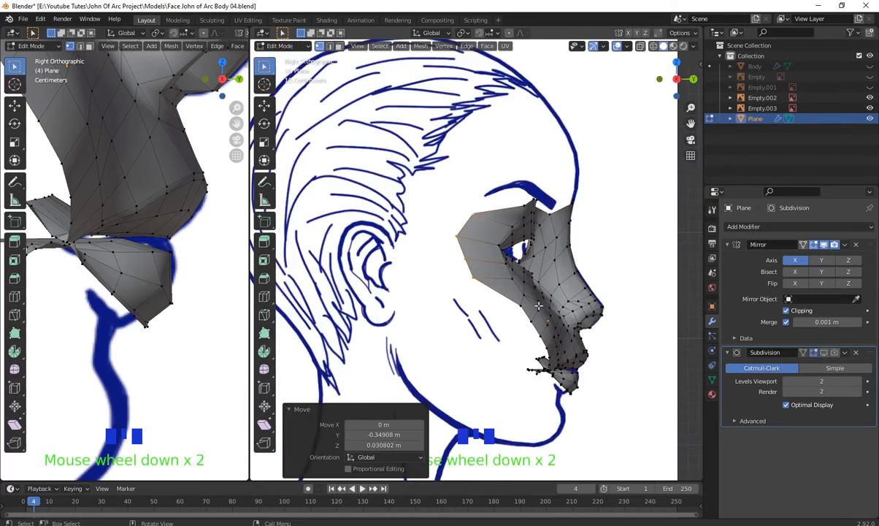
- Pull the cheek's outer border vertices below the temple into an even curve leading toward the mouth
{"action": "scroll", "coordinate": [538, 306], "scroll_direction": "up", "scroll_amount": 2}
{"action": "middle_click_drag", "start_coordinate": [538, 305], "coordinate": [423, 251]}
{"action": "left_click", "coordinate": [423, 250]}
{"action": "middle_click_drag", "start_coordinate": [466, 335], "coordinate": [522, 387]}
{"action": "key", "text": "g"}
{"action": "left_click", "coordinate": [431, 310]}
{"action": "left_click", "coordinate": [365, 303]}
{"action": "key", "text": "g"}
{"action": "left_click", "coordinate": [516, 395]}
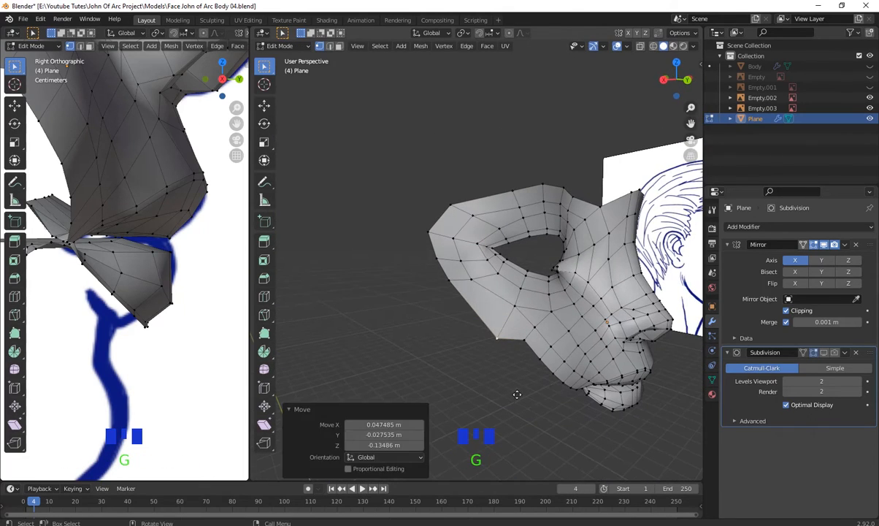
{"action": "key", "text": "g"}
{"action": "left_click", "coordinate": [468, 320]}
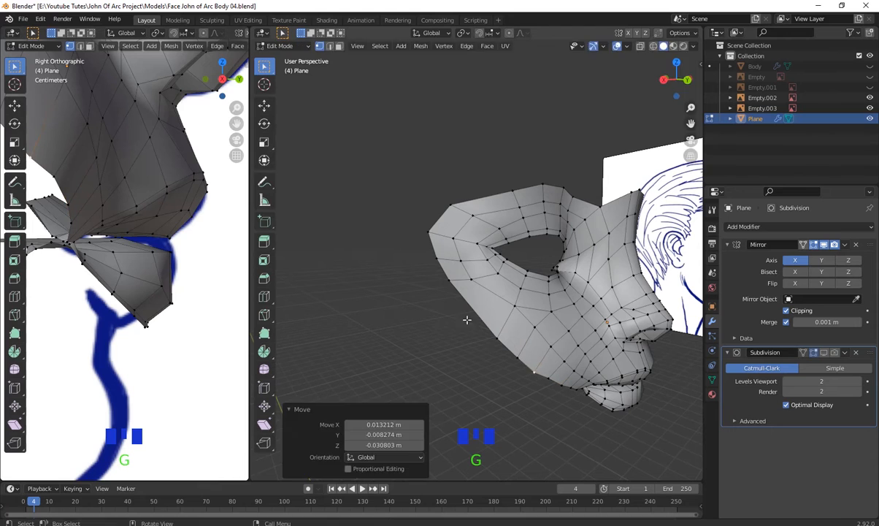
{"action": "left_click", "coordinate": [471, 322]}
- Reposition the eye ring's outer vertices at the temple and brow to round the outline
{"action": "middle_click_drag", "start_coordinate": [471, 322], "coordinate": [495, 299]}
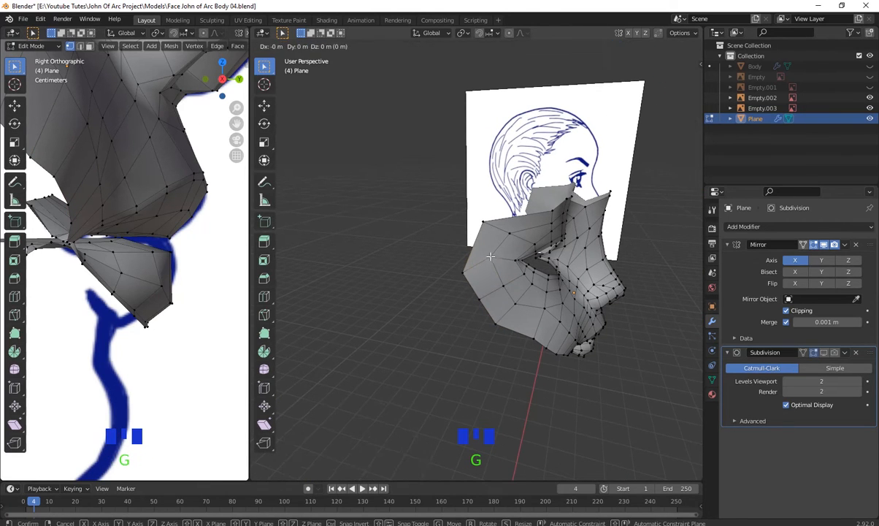
{"action": "middle_click_drag", "start_coordinate": [512, 294], "coordinate": [480, 251]}
{"action": "middle_click_drag", "start_coordinate": [417, 190], "coordinate": [448, 272]}
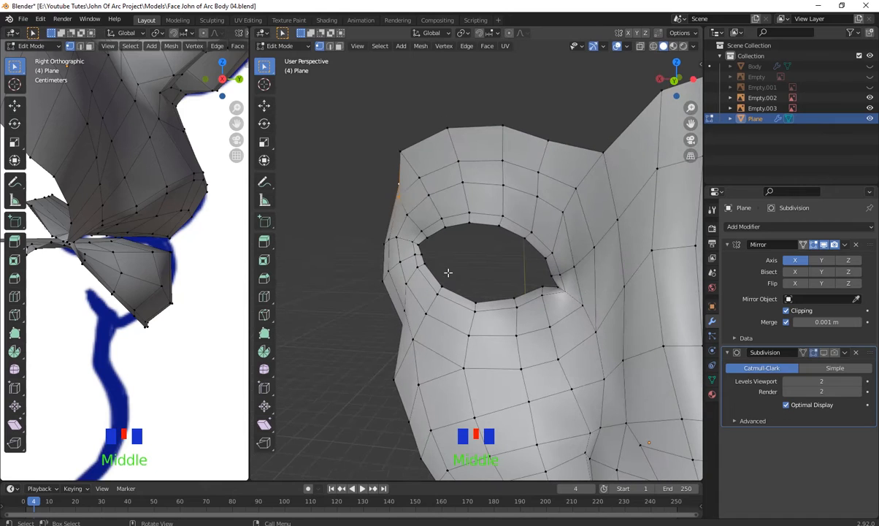
{"action": "left_click", "coordinate": [414, 146]}
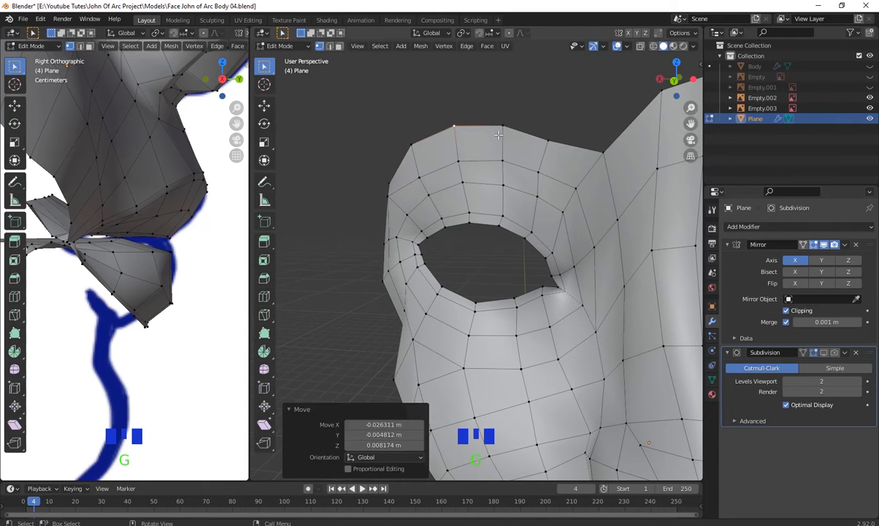
{"action": "left_click", "coordinate": [553, 138]}
- Adjust the upper eye-ring vertices and the vertex beside the nose bridge
{"action": "middle_click_drag", "start_coordinate": [540, 310], "coordinate": [510, 263]}
{"action": "left_click", "coordinate": [438, 214]}
{"action": "middle_click_drag", "start_coordinate": [438, 214], "coordinate": [490, 299]}
{"action": "key", "text": "g"}
{"action": "left_click", "coordinate": [448, 268]}
{"action": "scroll", "coordinate": [452, 278], "scroll_direction": "down", "scroll_amount": 2}
{"action": "key", "text": "g"}
{"action": "left_click", "coordinate": [554, 287]}
- Align the lower and upper temple vertices of the outer border with the side drawing
{"action": "scroll", "coordinate": [493, 234], "scroll_direction": "up", "scroll_amount": 1}
{"action": "middle_click_drag", "start_coordinate": [489, 300], "coordinate": [515, 379], "text": "shift"}
{"action": "scroll", "coordinate": [515, 380], "scroll_direction": "down", "scroll_amount": 1}
{"action": "key", "text": "KP_3"}
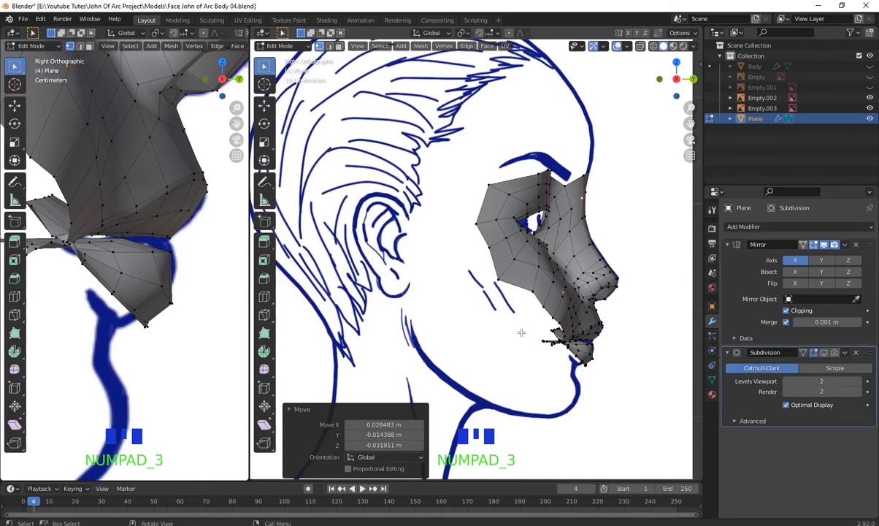
{"action": "middle_click_drag", "start_coordinate": [520, 331], "coordinate": [517, 359], "text": "shift"}
{"action": "scroll", "coordinate": [516, 343], "scroll_direction": "up", "scroll_amount": 1}
{"action": "left_click", "coordinate": [485, 308]}
{"action": "key", "text": "g"}
{"action": "left_click", "coordinate": [482, 274]}
{"action": "left_click", "coordinate": [452, 177]}
{"action": "key", "text": "g"}
{"action": "left_click", "coordinate": [477, 190]}
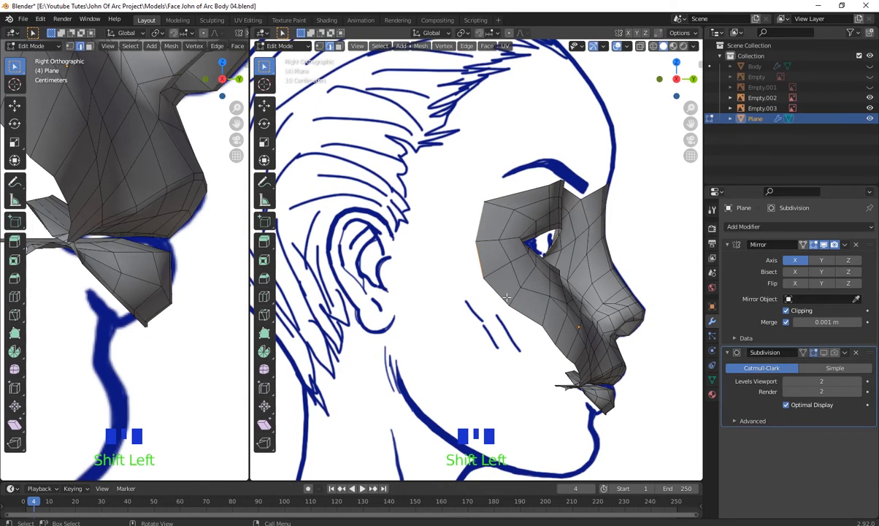
- Extrude the two temple border edges backward in several segments to the back of the head in side view
{"action": "left_click", "coordinate": [471, 296]}
{"action": "key", "text": "e"}
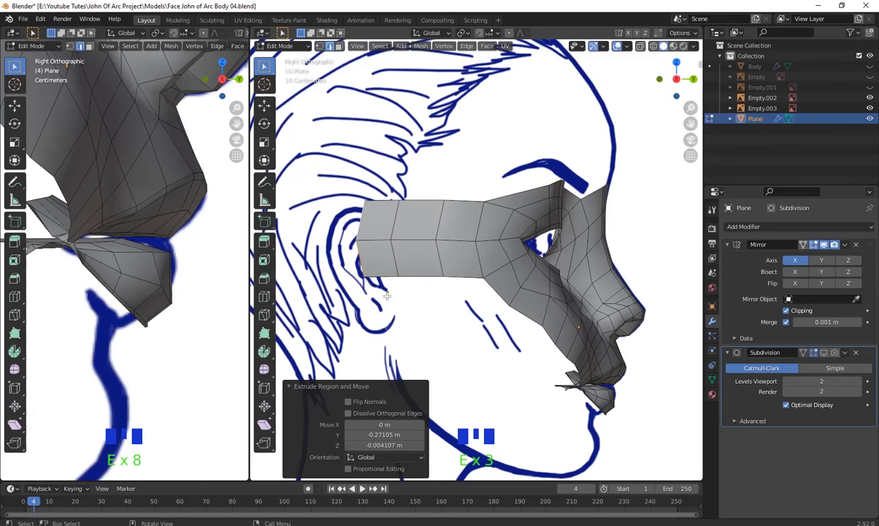
{"action": "left_click", "coordinate": [321, 296]}
{"action": "scroll", "coordinate": [379, 302], "scroll_direction": "down", "scroll_amount": 4}
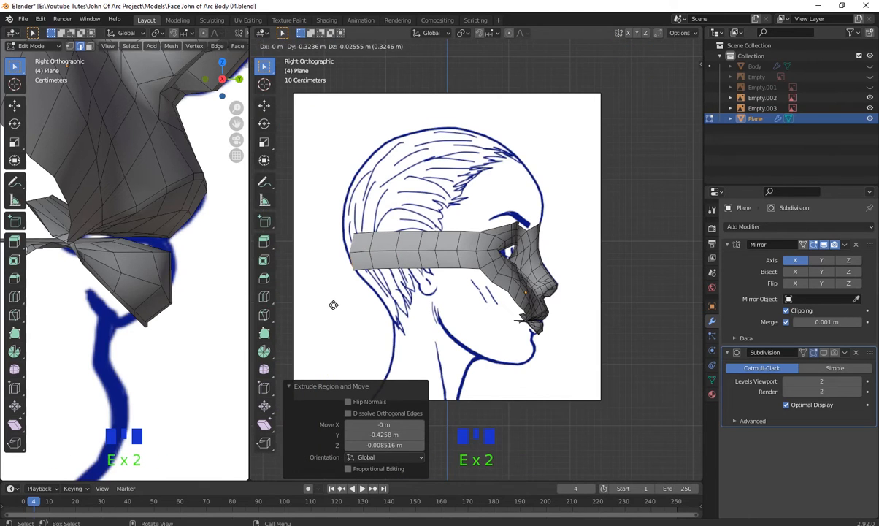
{"action": "left_click", "coordinate": [333, 305]}
- Move the side band's rear edge sideways to the mirror centreline so both halves meet behind the head
{"action": "scroll", "coordinate": [333, 305], "scroll_direction": "down", "scroll_amount": 5}
{"action": "middle_click_drag", "start_coordinate": [333, 304], "coordinate": [563, 309], "text": "shift"}
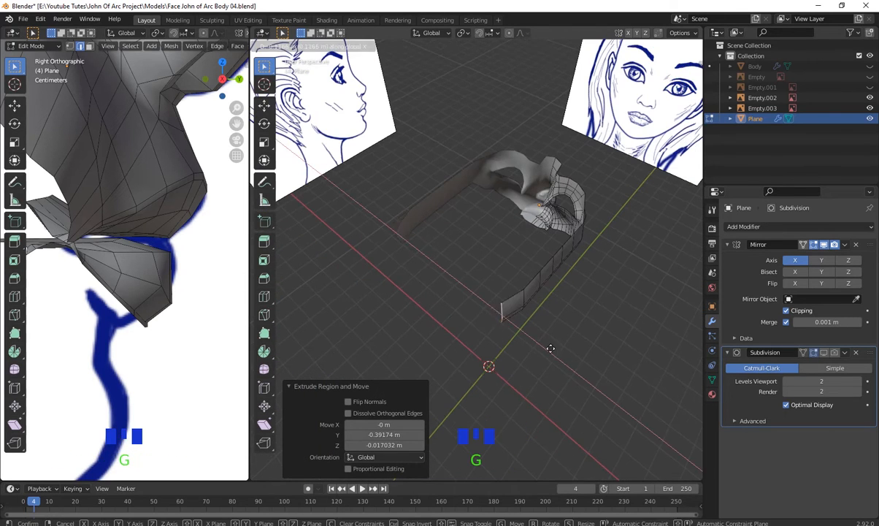
{"action": "left_click", "coordinate": [486, 320]}
{"action": "scroll", "coordinate": [480, 317], "scroll_direction": "down", "scroll_amount": 3}
{"action": "middle_click_drag", "start_coordinate": [480, 318], "coordinate": [511, 304]}
- Reposition the band's intermediate edges to round it around the head
{"action": "left_click", "coordinate": [521, 249]}
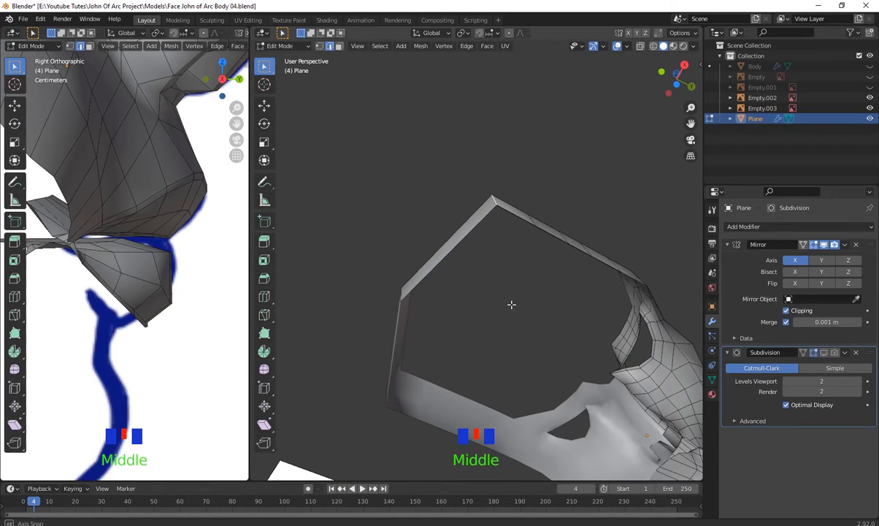
{"action": "left_click", "coordinate": [486, 356]}
{"action": "left_click", "coordinate": [468, 343]}
{"action": "middle_click_drag", "start_coordinate": [529, 277], "coordinate": [522, 249]}
{"action": "left_click", "coordinate": [479, 330]}
{"action": "key", "text": "g"}
{"action": "left_click", "coordinate": [526, 288]}
{"action": "left_click", "coordinate": [522, 250]}
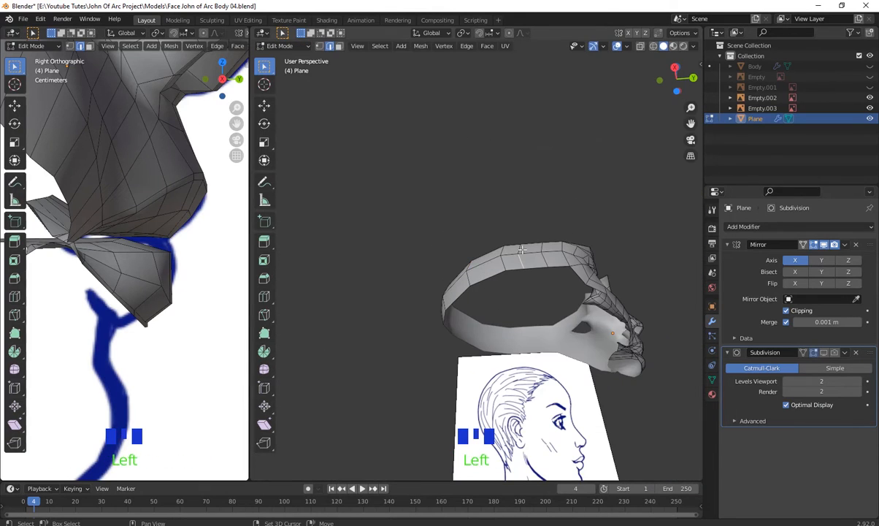
- Switch to wireframe in front view and align the side band's temple vertices with the drawn face outline
{"action": "key", "text": "KP_1"}
{"action": "scroll", "coordinate": [566, 292], "scroll_direction": "up", "scroll_amount": 7}
{"action": "middle_click_drag", "start_coordinate": [595, 372], "coordinate": [559, 276], "text": "shift"}
{"action": "key", "text": "shift+z"}
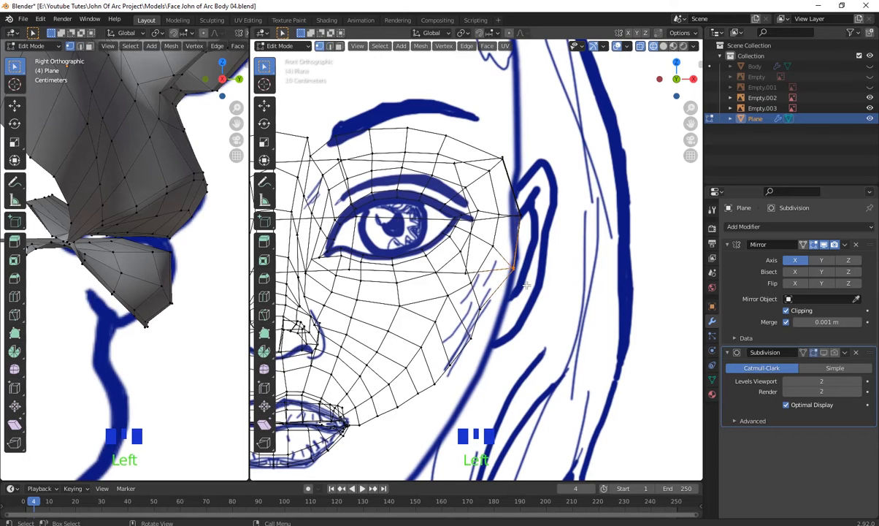
{"action": "key", "text": "g"}
{"action": "left_click", "coordinate": [520, 295]}
{"action": "left_click_drag", "start_coordinate": [538, 246], "coordinate": [515, 204]}
{"action": "left_click_drag", "start_coordinate": [499, 145], "coordinate": [498, 144]}
- Reposition the cheek vertices between the nose and the outer face edge in front view to space the mesh evenly
{"action": "scroll", "coordinate": [490, 220], "scroll_direction": "down", "scroll_amount": 2}
{"action": "key", "text": "g"}
{"action": "left_click", "coordinate": [465, 311]}
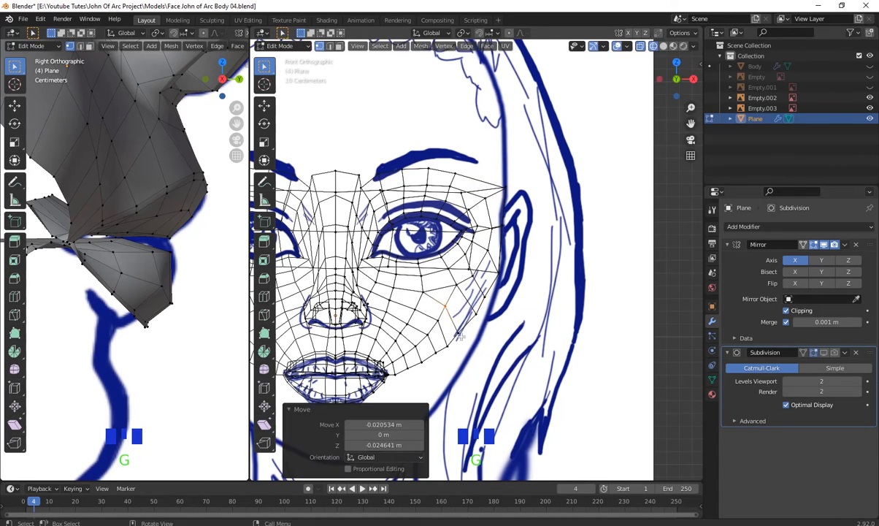
{"action": "key", "text": "g"}
{"action": "left_click", "coordinate": [459, 319]}
{"action": "left_click", "coordinate": [418, 314]}
{"action": "key", "text": "g"}
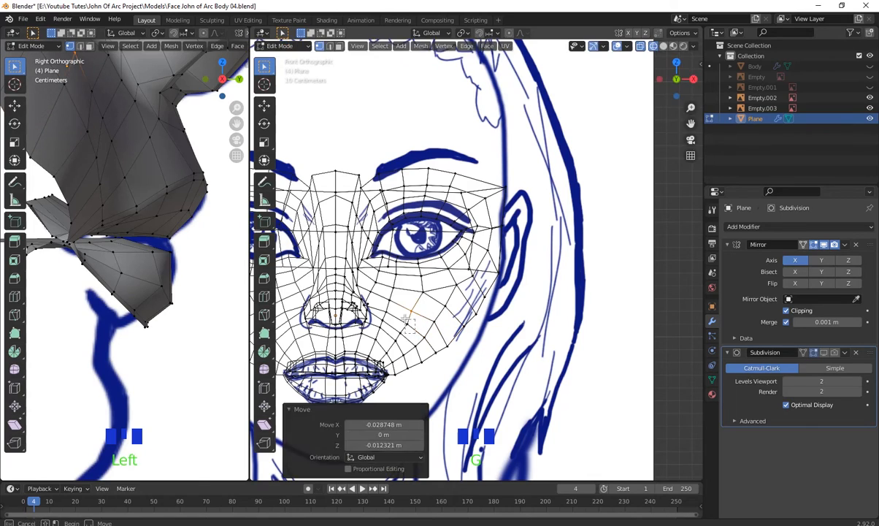
{"action": "left_click", "coordinate": [409, 323]}
{"action": "key", "text": "g"}
{"action": "left_click", "coordinate": [435, 321]}
{"action": "key", "text": "g"}
- Add one loop cut across the head band between the temple and the back of the head
{"action": "scroll", "coordinate": [467, 329], "scroll_direction": "down", "scroll_amount": 5}
{"action": "middle_click_drag", "start_coordinate": [539, 343], "coordinate": [507, 383], "text": "shift"}
{"action": "scroll", "coordinate": [526, 320], "scroll_direction": "up", "scroll_amount": 2}
{"action": "scroll", "coordinate": [498, 365], "scroll_direction": "up", "scroll_amount": 3}
{"action": "scroll", "coordinate": [525, 291], "scroll_direction": "up", "scroll_amount": 2}
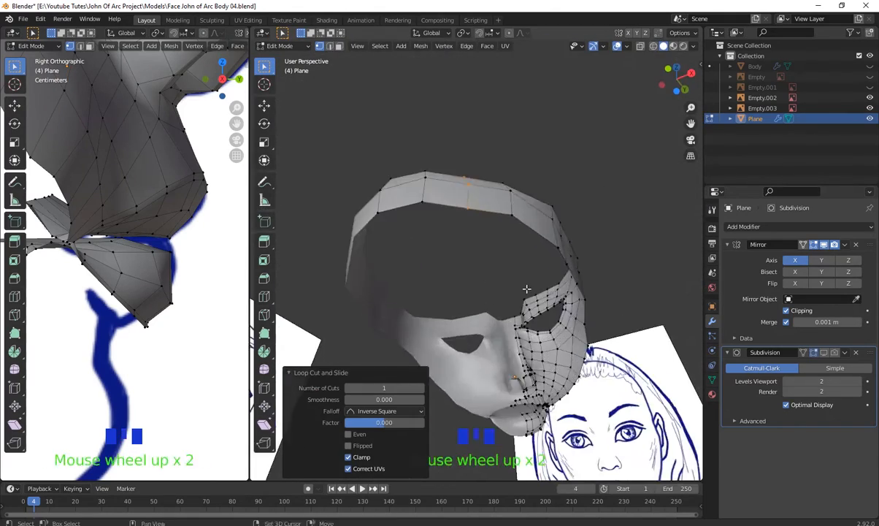
- Move the new loop and the neighbouring band edges outward to round the band around the side of the head
{"action": "middle_click_drag", "start_coordinate": [525, 291], "coordinate": [470, 219]}
{"action": "left_click", "coordinate": [494, 287]}
{"action": "left_click", "coordinate": [470, 219]}
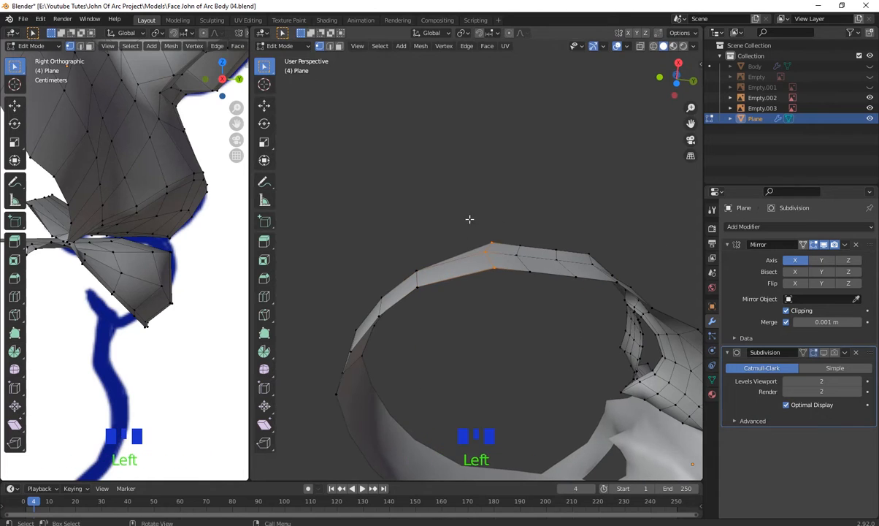
{"action": "left_click", "coordinate": [496, 346]}
{"action": "key", "text": "g"}
{"action": "left_click", "coordinate": [497, 219]}
{"action": "left_click_drag", "start_coordinate": [552, 231], "coordinate": [568, 243]}
{"action": "key", "text": "g"}
{"action": "left_click", "coordinate": [558, 232]}
- Reposition the temple vertices beside the outer eye corner and along the band's upper edge to even out the spacing
{"action": "middle_click_drag", "start_coordinate": [558, 232], "coordinate": [511, 278]}
{"action": "left_click", "coordinate": [556, 250]}
{"action": "scroll", "coordinate": [579, 280], "scroll_direction": "down", "scroll_amount": 2}
{"action": "scroll", "coordinate": [537, 298], "scroll_direction": "up", "scroll_amount": 2}
{"action": "scroll", "coordinate": [536, 285], "scroll_direction": "up", "scroll_amount": 2}
{"action": "left_click", "coordinate": [478, 298]}
{"action": "left_click", "coordinate": [548, 255]}
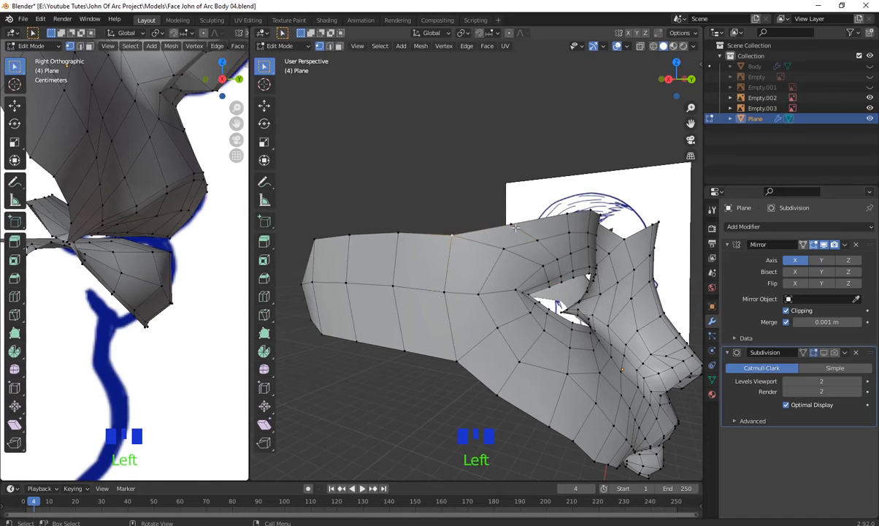
{"action": "key", "text": "g"}
{"action": "left_click", "coordinate": [561, 305]}
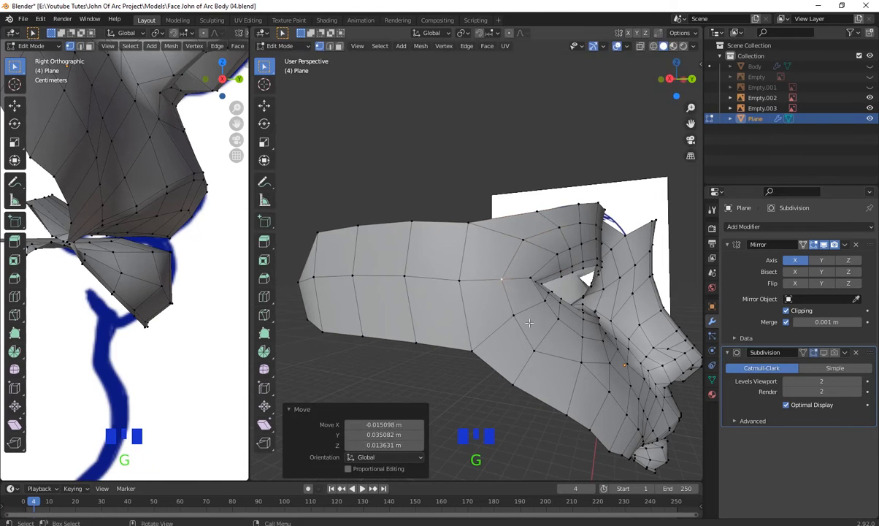
{"action": "key", "text": "g"}
{"action": "left_click", "coordinate": [476, 222]}
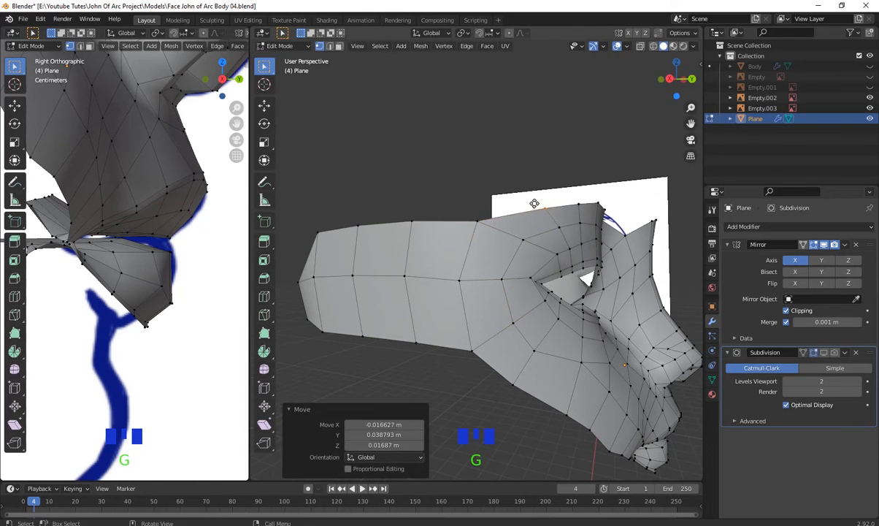
- Adjust the eye ring vertex above the outer eye corner to smooth the curve from brow to temple
{"action": "middle_click_drag", "start_coordinate": [535, 203], "coordinate": [416, 241], "text": "shift"}
{"action": "key", "text": "g"}
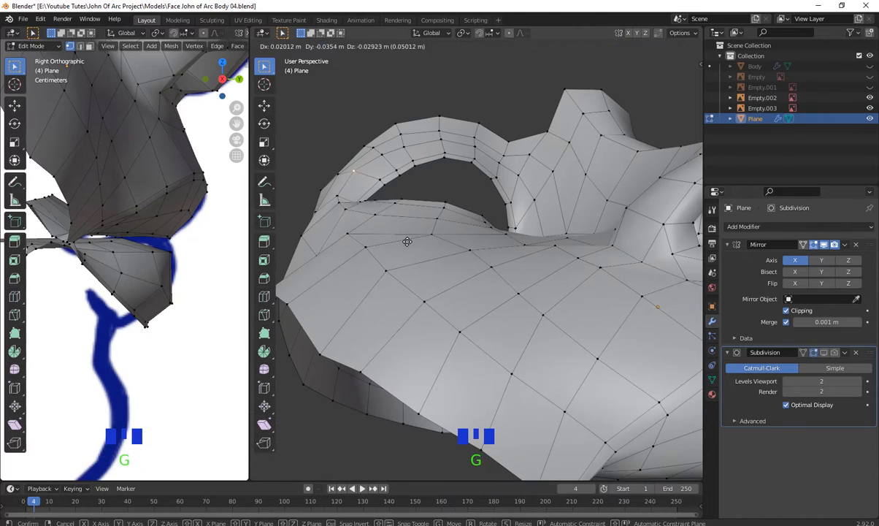
{"action": "left_click", "coordinate": [426, 110]}
{"action": "middle_click_drag", "start_coordinate": [426, 109], "coordinate": [520, 303], "text": "shift"}
{"action": "middle_click_drag", "start_coordinate": [520, 303], "coordinate": [508, 317], "text": "shift"}
{"action": "middle_click_drag", "start_coordinate": [507, 318], "coordinate": [521, 322], "text": "shift"}
- Extrude the upper border edges of the brow and side band upward by about 0.26 m
{"action": "middle_click_drag", "start_coordinate": [474, 281], "coordinate": [588, 321]}
{"action": "left_click", "coordinate": [533, 336], "text": "ctrl"}
{"action": "middle_click_drag", "start_coordinate": [533, 336], "coordinate": [460, 311]}
{"action": "middle_click_drag", "start_coordinate": [460, 311], "coordinate": [552, 323], "text": "shift"}
{"action": "scroll", "coordinate": [511, 321], "scroll_direction": "up", "scroll_amount": 3}
{"action": "scroll", "coordinate": [552, 322], "scroll_direction": "down", "scroll_amount": 3}
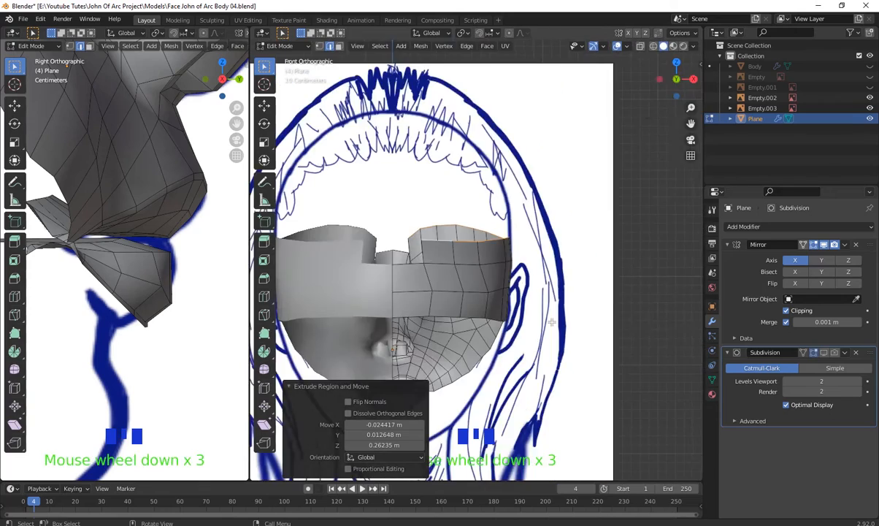
- Move the extruded row's inner vertices above the brow forward to follow the forehead curve
{"action": "key", "text": "KP_3"}
{"action": "scroll", "coordinate": [552, 322], "scroll_direction": "up", "scroll_amount": 6}
{"action": "middle_click_drag", "start_coordinate": [650, 219], "coordinate": [583, 377], "text": "shift"}
{"action": "left_click", "coordinate": [550, 250]}
{"action": "key", "text": "1"}
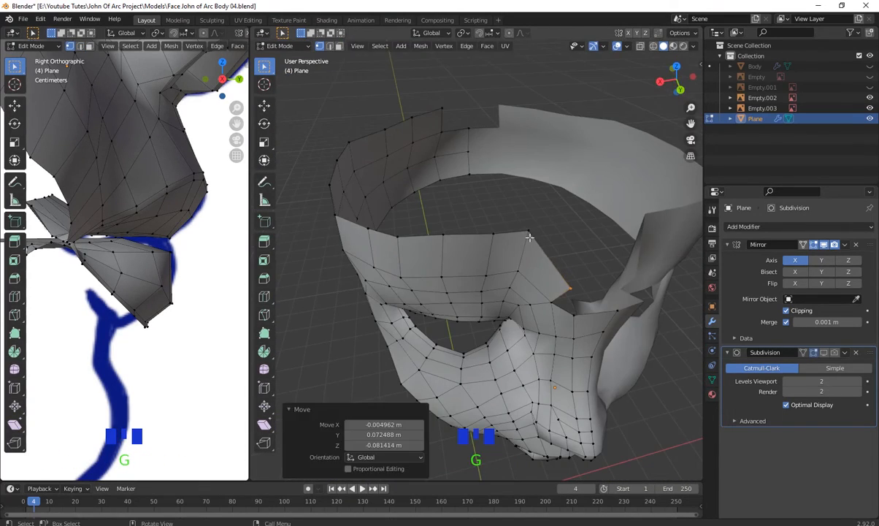
{"action": "middle_click_drag", "start_coordinate": [499, 261], "coordinate": [580, 271]}
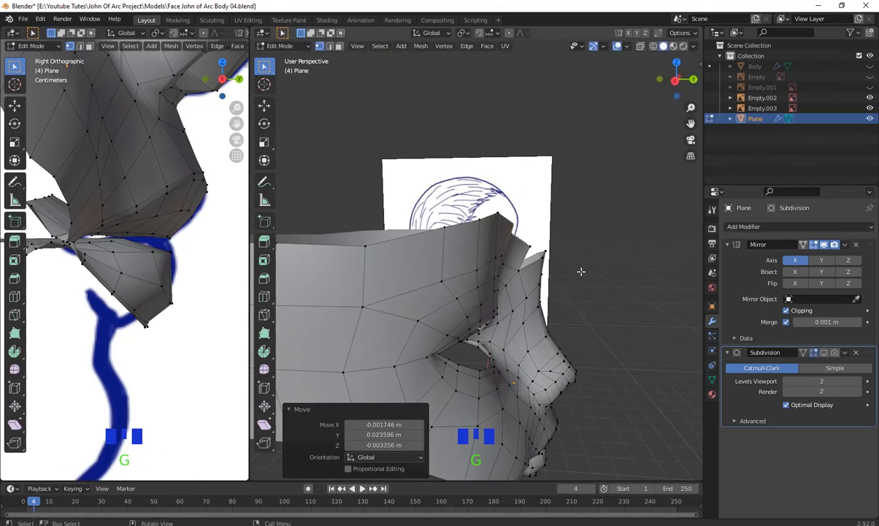
{"action": "scroll", "coordinate": [581, 271], "scroll_direction": "down", "scroll_amount": 1}
{"action": "middle_click_drag", "start_coordinate": [577, 175], "coordinate": [544, 241]}
{"action": "left_click", "coordinate": [522, 269]}
{"action": "middle_click_drag", "start_coordinate": [541, 338], "coordinate": [522, 330]}
{"action": "key", "text": "g"}
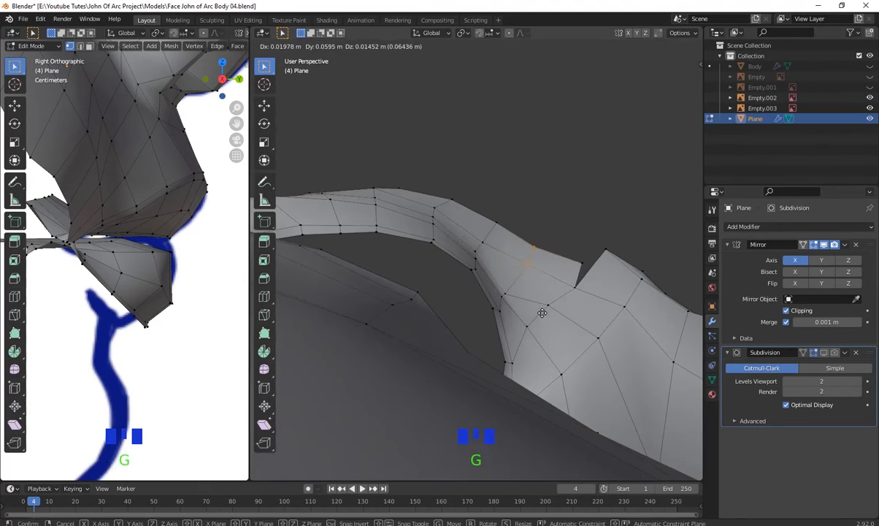
{"action": "left_click", "coordinate": [542, 309]}
- Reposition the vertex between the upper eye ring and the brow to smooth the surface above the eye
{"action": "middle_click_drag", "start_coordinate": [546, 270], "coordinate": [537, 299]}
{"action": "left_click", "coordinate": [485, 322]}
{"action": "middle_click_drag", "start_coordinate": [489, 337], "coordinate": [519, 366]}
{"action": "key", "text": "g"}
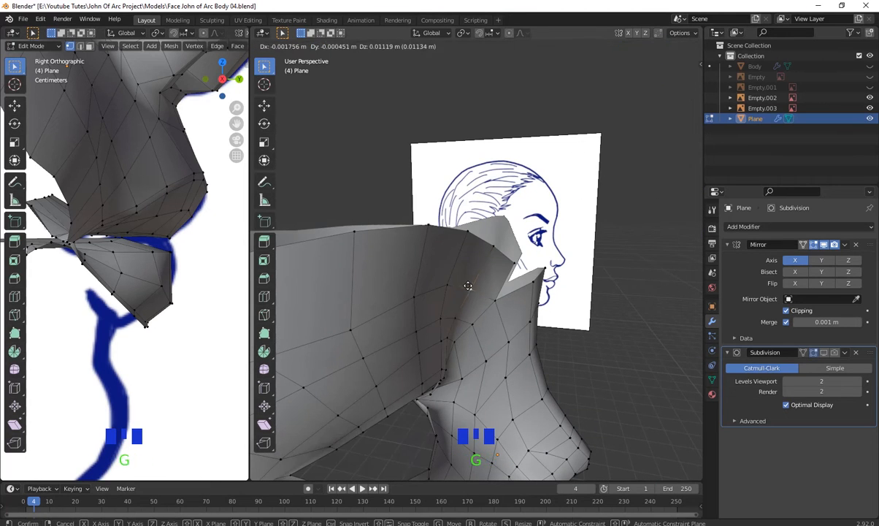
{"action": "left_click", "coordinate": [468, 286]}
- Merge the extruded brow row's inner vertex with the top vertex beside the nose bridge to close the gap
{"action": "middle_click_drag", "start_coordinate": [468, 286], "coordinate": [519, 298]}
{"action": "left_click", "coordinate": [483, 327]}
{"action": "scroll", "coordinate": [482, 328], "scroll_direction": "up", "scroll_amount": 2}
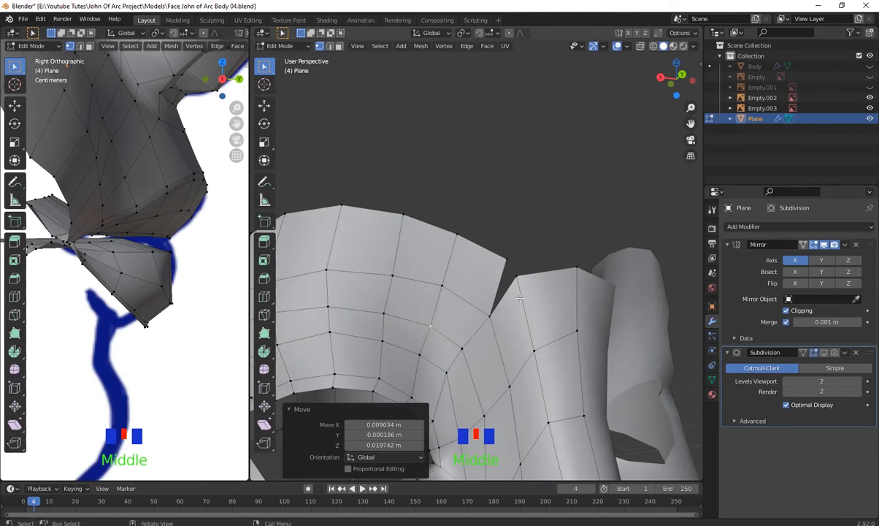
{"action": "right_click", "coordinate": [527, 252]}
{"action": "left_click", "coordinate": [572, 254]}
- Extrude the band's remaining top edge at the back of the head upward by about 0.26 m
{"action": "middle_click_drag", "start_coordinate": [558, 256], "coordinate": [531, 287]}
{"action": "scroll", "coordinate": [531, 287], "scroll_direction": "down", "scroll_amount": 2}
{"action": "middle_click_drag", "start_coordinate": [531, 287], "coordinate": [463, 355], "text": "shift"}
{"action": "left_click", "coordinate": [521, 303]}
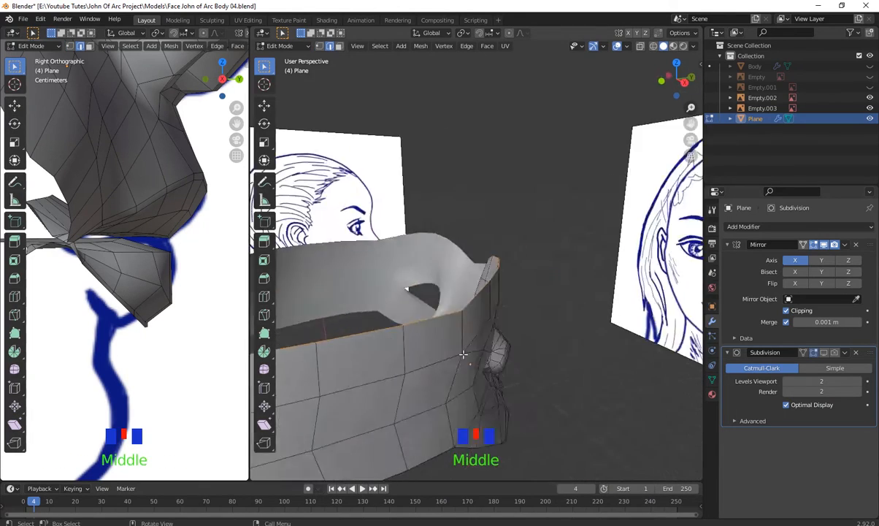
{"action": "scroll", "coordinate": [473, 336], "scroll_direction": "up", "scroll_amount": 2}
{"action": "left_click", "coordinate": [549, 363]}
{"action": "middle_click_drag", "start_coordinate": [548, 363], "coordinate": [534, 356]}
{"action": "key", "text": "e"}
{"action": "left_click", "coordinate": [534, 317]}
{"action": "scroll", "coordinate": [534, 318], "scroll_direction": "down", "scroll_amount": 2}
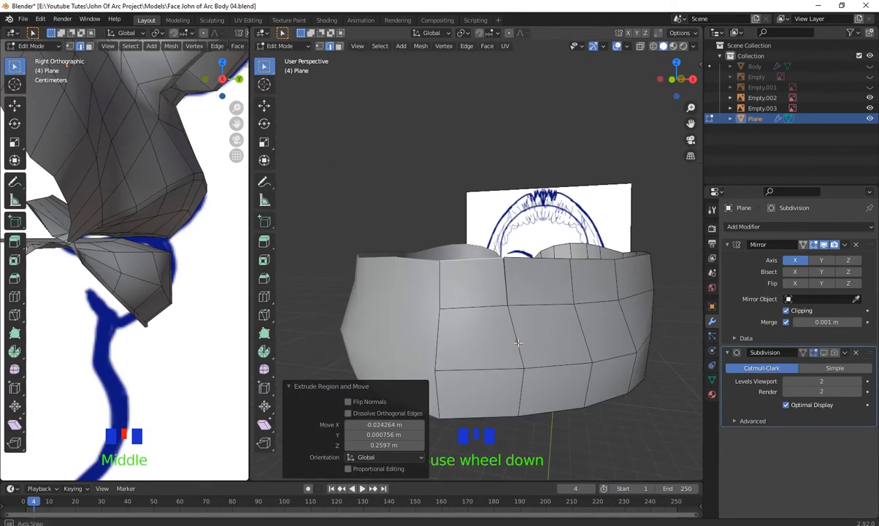
- Merge the rear extrusion's open corner vertices with the adjoining side row
{"action": "middle_click_drag", "start_coordinate": [520, 321], "coordinate": [504, 298], "text": "shift"}
{"action": "key", "text": "1"}
{"action": "left_click_drag", "start_coordinate": [442, 221], "coordinate": [505, 267]}
{"action": "right_click", "coordinate": [506, 268]}
{"action": "left_click", "coordinate": [556, 269]}
- Switch to wireframe in side view and move the band's rear vertices to match the drawn back-of-head outline
{"action": "scroll", "coordinate": [544, 281], "scroll_direction": "down", "scroll_amount": 4}
{"action": "key", "text": "KP_3"}
{"action": "middle_click_drag", "start_coordinate": [540, 283], "coordinate": [468, 338]}
{"action": "scroll", "coordinate": [468, 339], "scroll_direction": "up", "scroll_amount": 2}
{"action": "key", "text": "shift+z"}
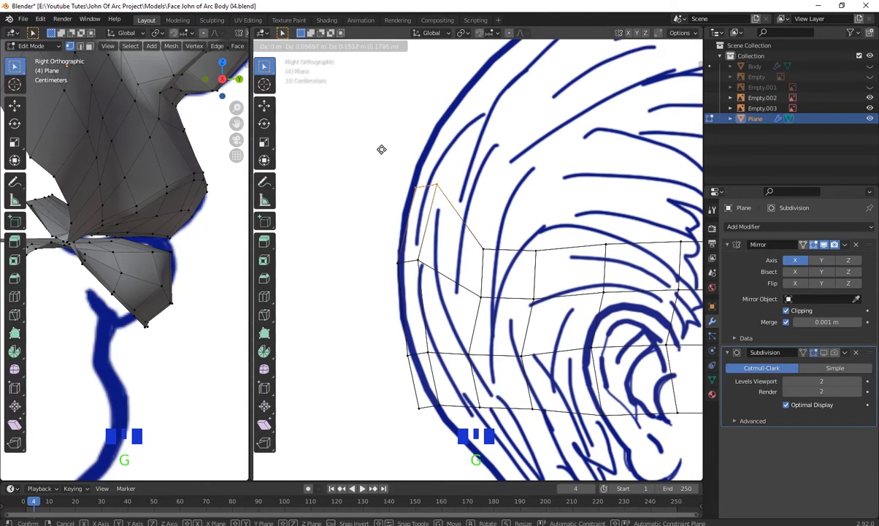
{"action": "left_click", "coordinate": [487, 181]}
{"action": "middle_click_drag", "start_coordinate": [487, 182], "coordinate": [493, 330], "text": "shift"}
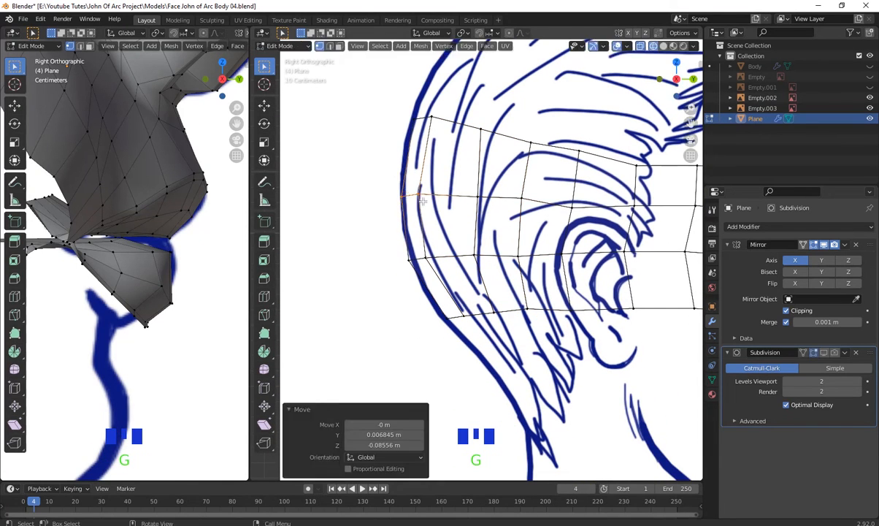
- Reposition the band's vertices around and above the ear in side view to even out the rows
{"action": "scroll", "coordinate": [422, 199], "scroll_direction": "up", "scroll_amount": 2}
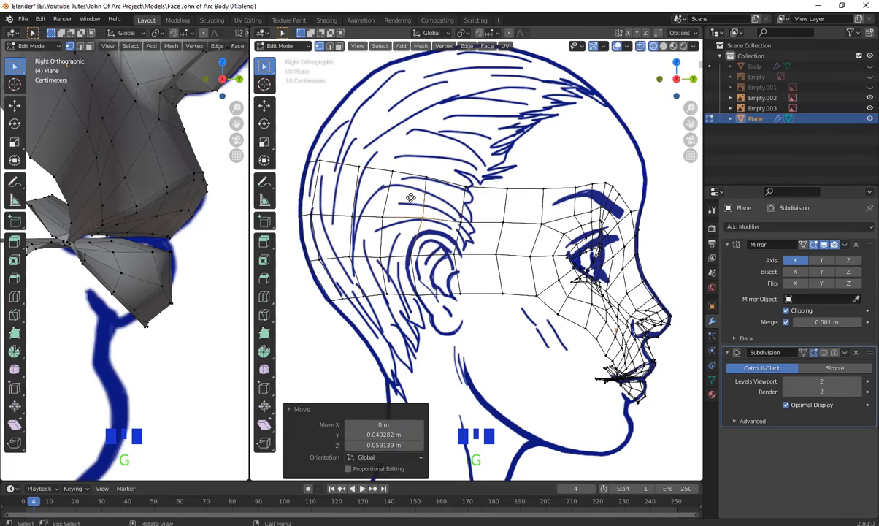
{"action": "scroll", "coordinate": [448, 268], "scroll_direction": "down", "scroll_amount": 3}
{"action": "scroll", "coordinate": [448, 268], "scroll_direction": "up", "scroll_amount": 3}
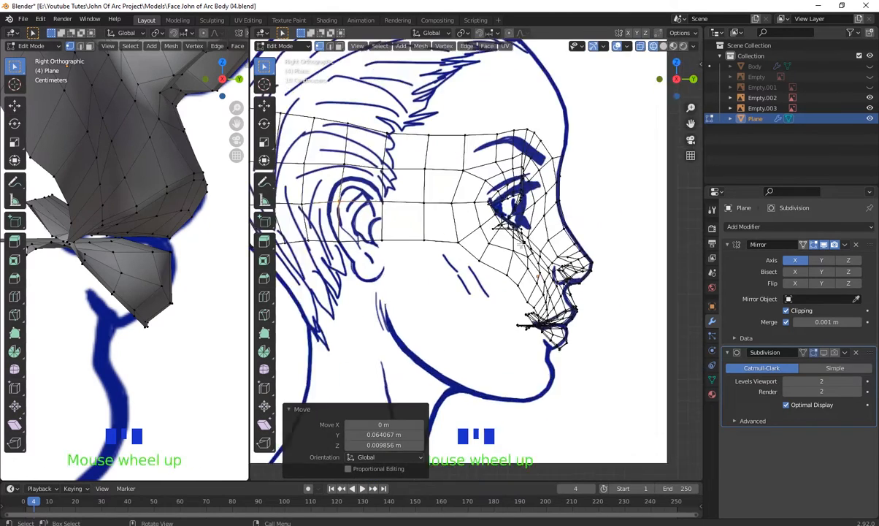
{"action": "mouse_move", "coordinate": [449, 268]}
{"action": "middle_mouse_down", "text": "shift"}
{"action": "mouse_move", "coordinate": [536, 297]}
{"action": "mouse_move", "coordinate": [462, 306]}
{"action": "mouse_move", "coordinate": [527, 310]}
{"action": "middle_mouse_up", "text": "shift"}
- Return to solid shading and move the band's upper rear edges and columns to round the back of the head
{"action": "key", "text": "shift+z"}
{"action": "mouse_move", "coordinate": [527, 310]}
{"action": "middle_mouse_down", "text": "shift"}
{"action": "mouse_move", "coordinate": [541, 233]}
{"action": "mouse_move", "coordinate": [537, 281]}
{"action": "mouse_move", "coordinate": [549, 294]}
{"action": "mouse_move", "coordinate": [423, 482]}
{"action": "mouse_move", "coordinate": [524, 308]}
{"action": "mouse_move", "coordinate": [491, 284]}
{"action": "mouse_move", "coordinate": [491, 306]}
{"action": "middle_mouse_up", "text": "shift"}
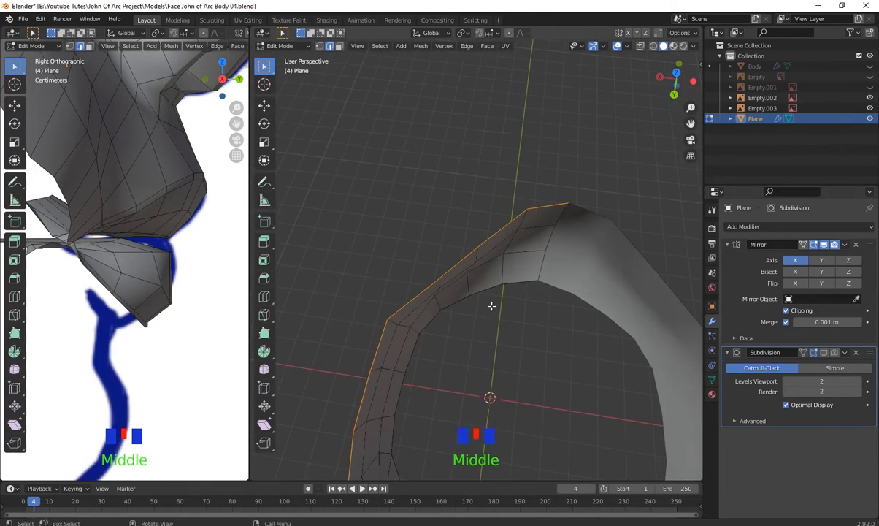
{"action": "left_click", "coordinate": [455, 262]}
{"action": "middle_click_drag", "start_coordinate": [456, 263], "coordinate": [476, 331]}
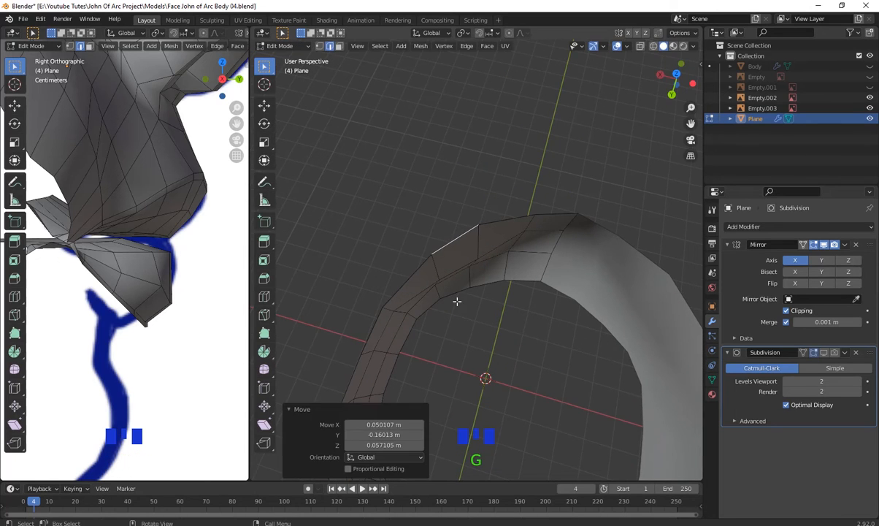
{"action": "middle_click_drag", "start_coordinate": [518, 260], "coordinate": [528, 315]}
{"action": "left_click", "coordinate": [556, 287]}
{"action": "middle_click_drag", "start_coordinate": [467, 257], "coordinate": [432, 249]}
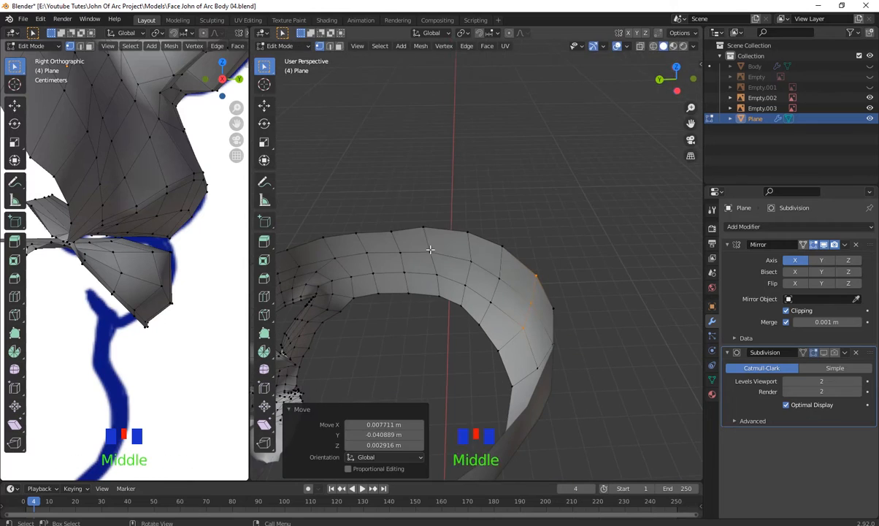
- Adjust the upper vertices along the side of the band to smooth its curve
{"action": "left_click", "coordinate": [430, 249]}
{"action": "key", "text": "g"}
{"action": "left_click", "coordinate": [428, 247]}
{"action": "key", "text": "g"}
{"action": "left_click", "coordinate": [462, 250]}
- Reposition the vertices along the cheek's lower border in side view to form a smooth curve toward the mouth corner
{"action": "middle_click_drag", "start_coordinate": [468, 300], "coordinate": [534, 447]}
{"action": "middle_click_drag", "start_coordinate": [533, 446], "coordinate": [539, 394], "text": "shift"}
{"action": "scroll", "coordinate": [556, 412], "scroll_direction": "up", "scroll_amount": 3}
{"action": "left_click", "coordinate": [520, 365]}
{"action": "middle_click_drag", "start_coordinate": [495, 390], "coordinate": [412, 359], "text": "shift"}
{"action": "left_click", "coordinate": [511, 342]}
{"action": "scroll", "coordinate": [504, 346], "scroll_direction": "down", "scroll_amount": 2}
{"action": "key", "text": "KP_3"}
{"action": "scroll", "coordinate": [504, 343], "scroll_direction": "up", "scroll_amount": 4}
{"action": "middle_click_drag", "start_coordinate": [526, 351], "coordinate": [365, 292], "text": "shift"}
{"action": "scroll", "coordinate": [358, 286], "scroll_direction": "up", "scroll_amount": 2}
{"action": "left_click", "coordinate": [425, 250]}
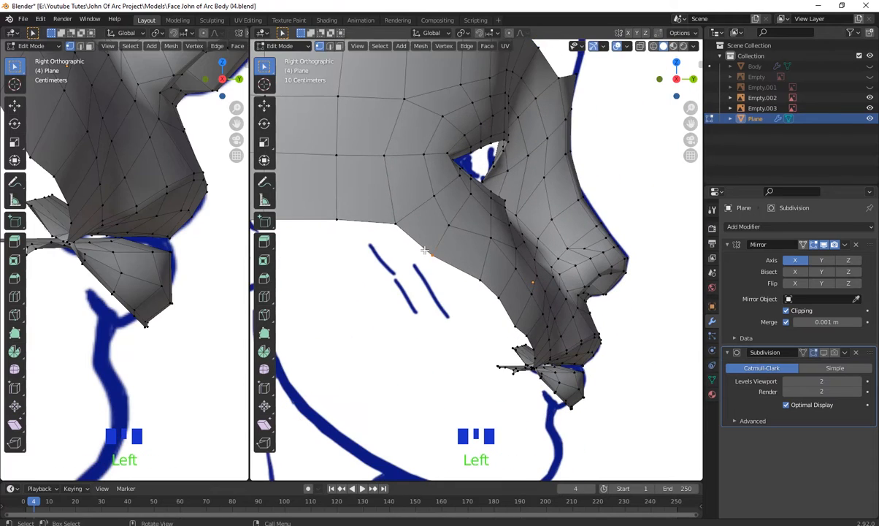
{"action": "middle_click_drag", "start_coordinate": [425, 250], "coordinate": [503, 287], "text": "shift"}
{"action": "left_click", "coordinate": [471, 262]}
{"action": "left_click", "coordinate": [507, 294]}
{"action": "key", "text": "g"}
{"action": "left_click", "coordinate": [504, 298]}
{"action": "left_click_drag", "start_coordinate": [510, 326], "coordinate": [532, 315]}
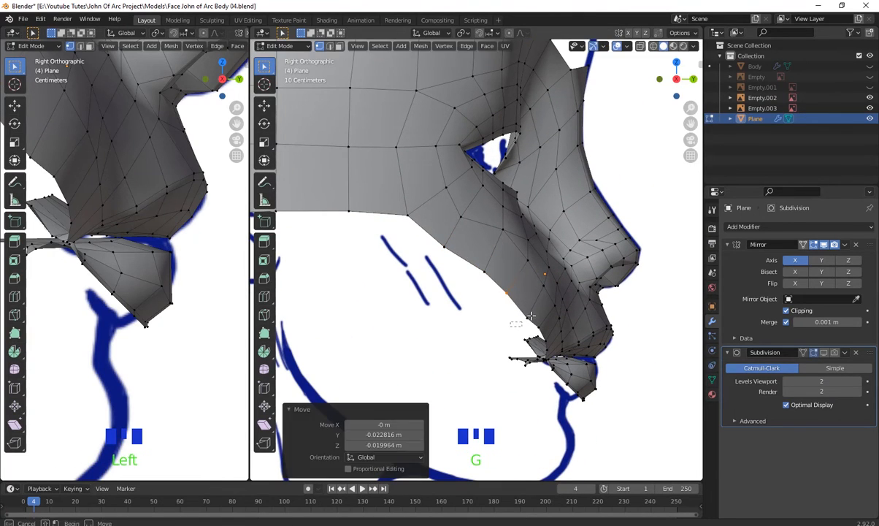
- Move the vertex on the cheek's lower edge beside the mouth corner to even out the face border
{"action": "left_click", "coordinate": [535, 305]}
{"action": "key", "text": "g"}
{"action": "left_click", "coordinate": [536, 301]}
- Extrude the head band's upper edge loop upward and scale it to about 0.934
{"action": "scroll", "coordinate": [482, 322], "scroll_direction": "down", "scroll_amount": 3}
{"action": "middle_click_drag", "start_coordinate": [536, 301], "coordinate": [508, 294]}
{"action": "scroll", "coordinate": [538, 334], "scroll_direction": "up", "scroll_amount": 2}
{"action": "key", "text": "KP_3"}
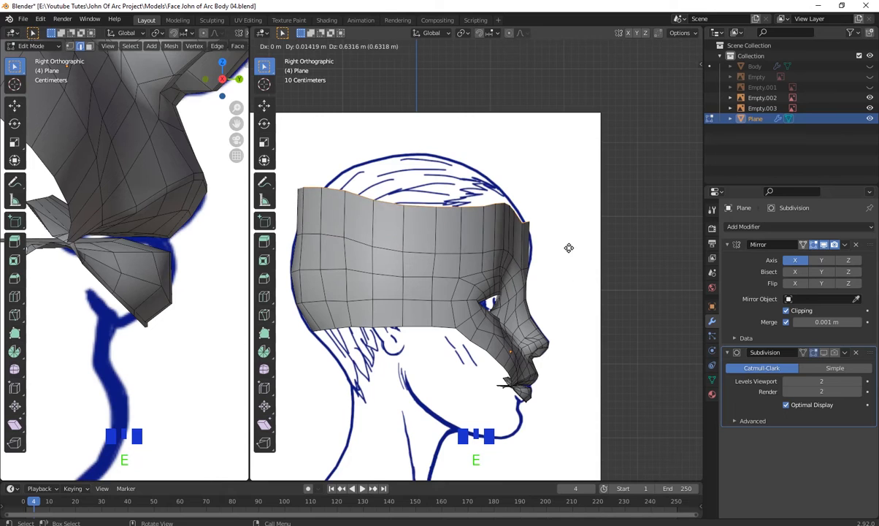
{"action": "left_click", "coordinate": [570, 260]}
{"action": "key", "text": "s"}
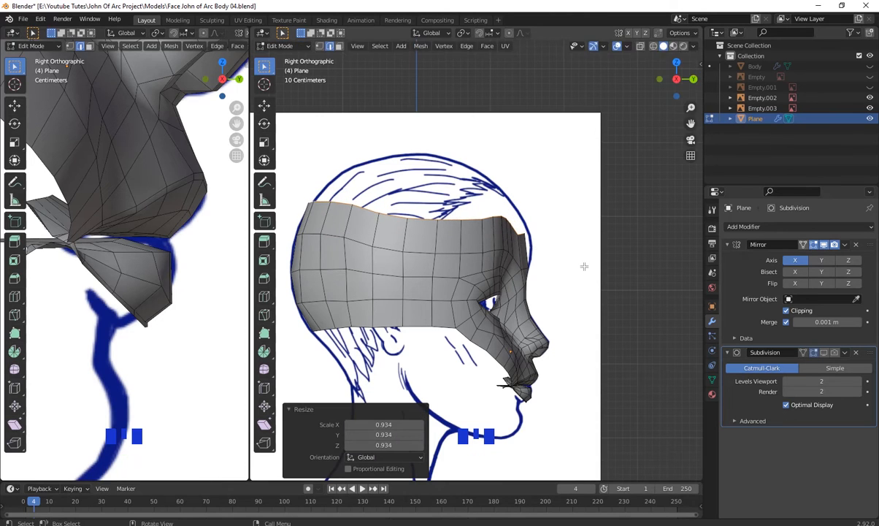
{"action": "left_click", "coordinate": [596, 272]}
- In the side-view wireframe, move the new top-row vertices at the back of the head toward the skull outline
{"action": "scroll", "coordinate": [592, 270], "scroll_direction": "up", "scroll_amount": 2}
{"action": "middle_click_drag", "start_coordinate": [409, 212], "coordinate": [614, 251], "text": "shift"}
{"action": "key", "text": "1"}
{"action": "left_click_drag", "start_coordinate": [505, 240], "coordinate": [415, 181]}
{"action": "key", "text": "shift+z"}
{"action": "left_click", "coordinate": [473, 235]}
{"action": "left_click_drag", "start_coordinate": [571, 253], "coordinate": [507, 203]}
{"action": "key", "text": "g"}
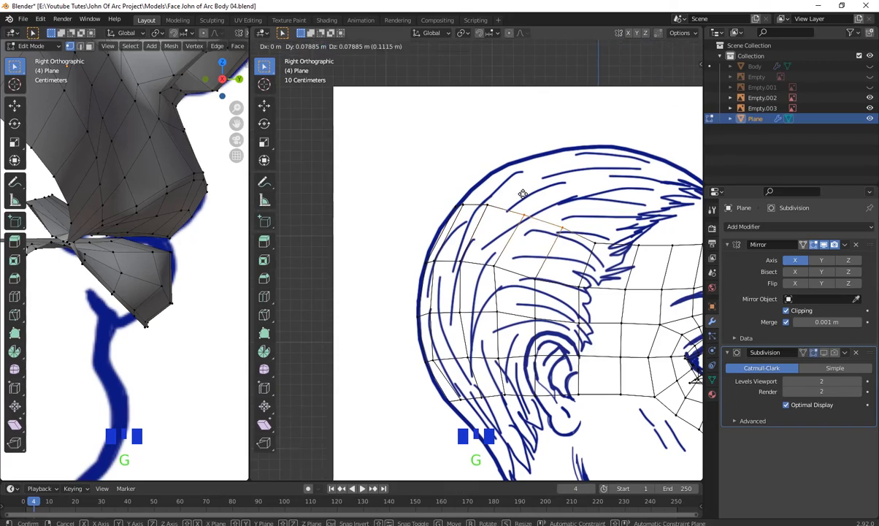
{"action": "left_click", "coordinate": [524, 192]}
{"action": "left_click_drag", "start_coordinate": [652, 257], "coordinate": [581, 210]}
{"action": "key", "text": "g"}
{"action": "left_click", "coordinate": [586, 203]}
- In the front view, move the outer forehead and temple vertices to follow the reference head outline
{"action": "scroll", "coordinate": [553, 271], "scroll_direction": "up", "scroll_amount": 4}
{"action": "key", "text": "KP_1"}
{"action": "scroll", "coordinate": [570, 274], "scroll_direction": "down", "scroll_amount": 1}
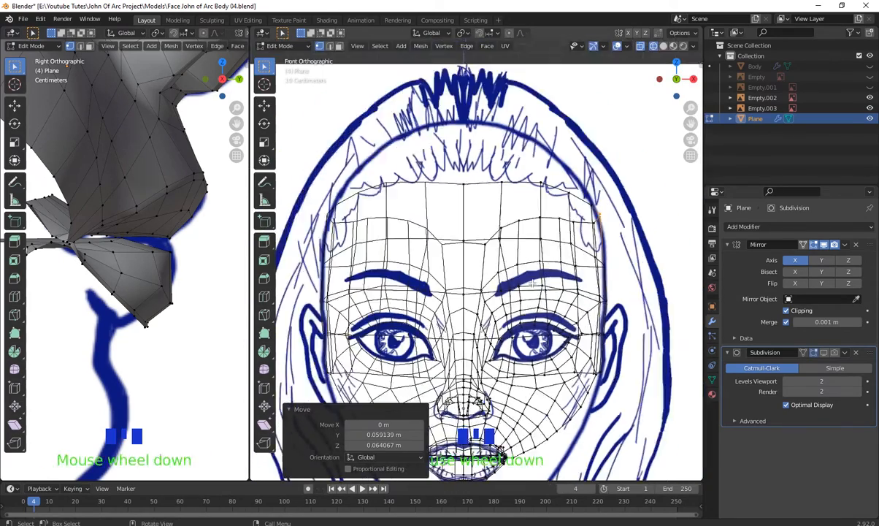
{"action": "scroll", "coordinate": [606, 268], "scroll_direction": "up", "scroll_amount": 4}
{"action": "middle_click_drag", "start_coordinate": [607, 269], "coordinate": [590, 247], "text": "shift"}
{"action": "left_click_drag", "start_coordinate": [592, 242], "coordinate": [462, 120]}
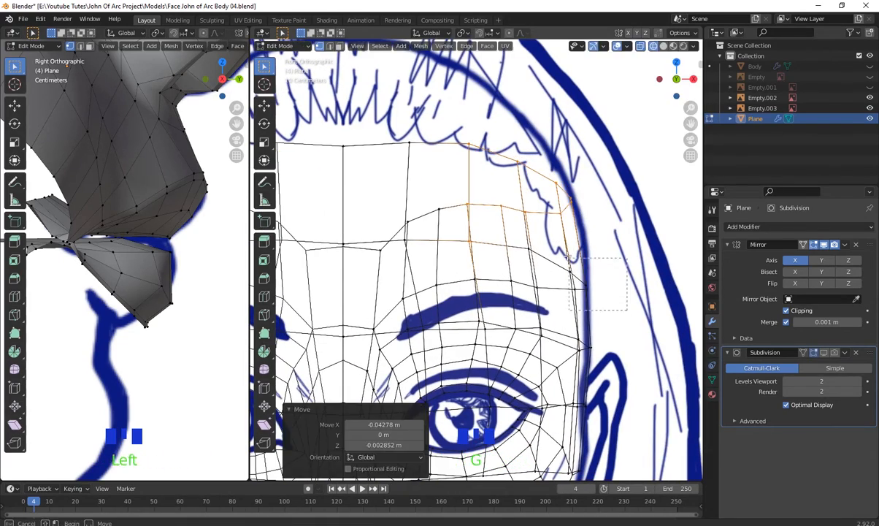
{"action": "scroll", "coordinate": [554, 293], "scroll_direction": "down", "scroll_amount": 3}
{"action": "left_click", "coordinate": [522, 289]}
{"action": "scroll", "coordinate": [521, 289], "scroll_direction": "up", "scroll_amount": 4}
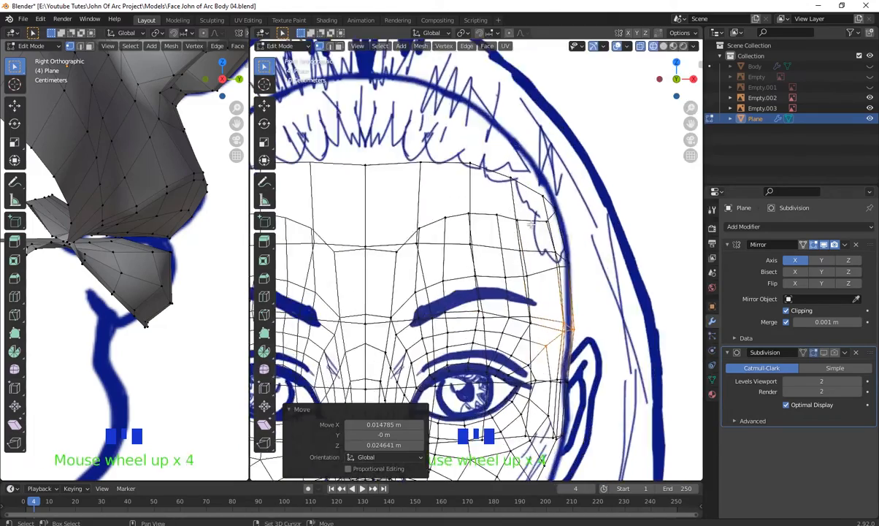
- Adjust individual vertices on the band's upper rim so the head curves evenly when seen from above
{"action": "middle_click_drag", "start_coordinate": [522, 288], "coordinate": [502, 351]}
{"action": "scroll", "coordinate": [497, 274], "scroll_direction": "up", "scroll_amount": 1, "text": "shift"}
{"action": "left_click", "coordinate": [539, 388]}
{"action": "middle_click_drag", "start_coordinate": [539, 388], "coordinate": [561, 365]}
{"action": "key", "text": "g"}
{"action": "left_click", "coordinate": [570, 387]}
{"action": "key", "text": "g"}
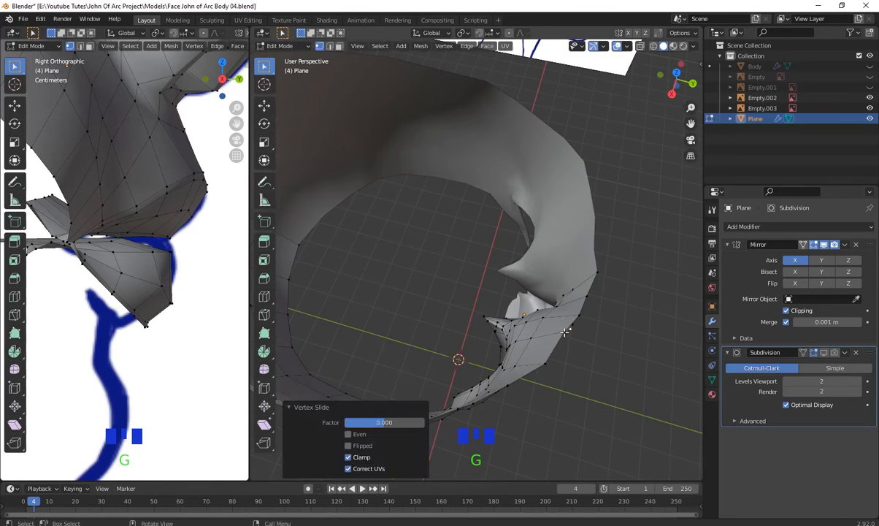
{"action": "middle_click_drag", "start_coordinate": [564, 332], "coordinate": [517, 368]}
{"action": "left_click", "coordinate": [592, 376]}
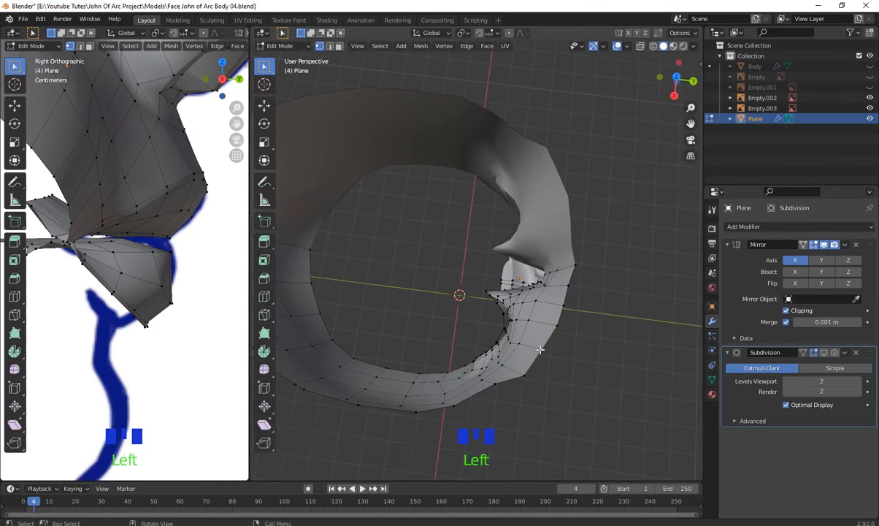
- Move the vertices along the forehead's upper edge to smooth its curve
{"action": "middle_click_drag", "start_coordinate": [539, 411], "coordinate": [511, 376]}
{"action": "middle_click_drag", "start_coordinate": [511, 376], "coordinate": [445, 321]}
{"action": "middle_click_drag", "start_coordinate": [445, 321], "coordinate": [459, 337], "text": "shift"}
{"action": "left_click", "coordinate": [438, 321]}
{"action": "middle_click_drag", "start_coordinate": [459, 338], "coordinate": [475, 314], "text": "shift"}
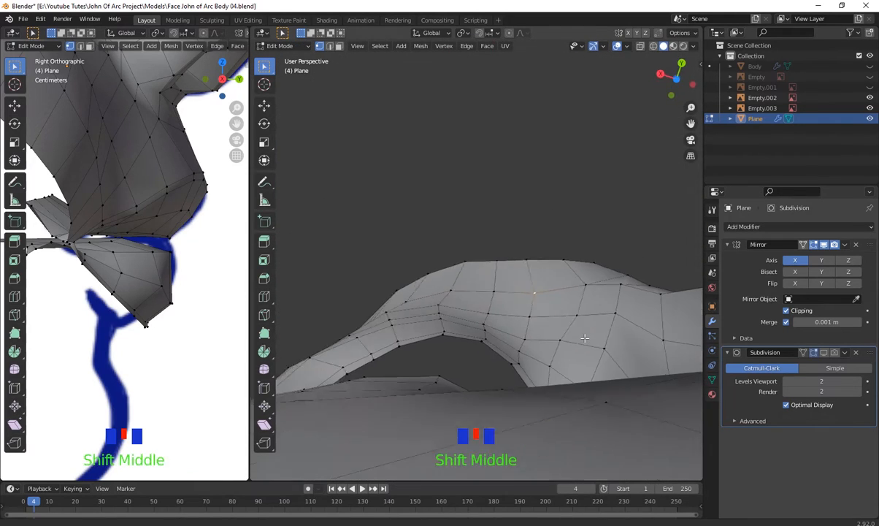
{"action": "key", "text": "g"}
{"action": "left_click", "coordinate": [489, 304]}
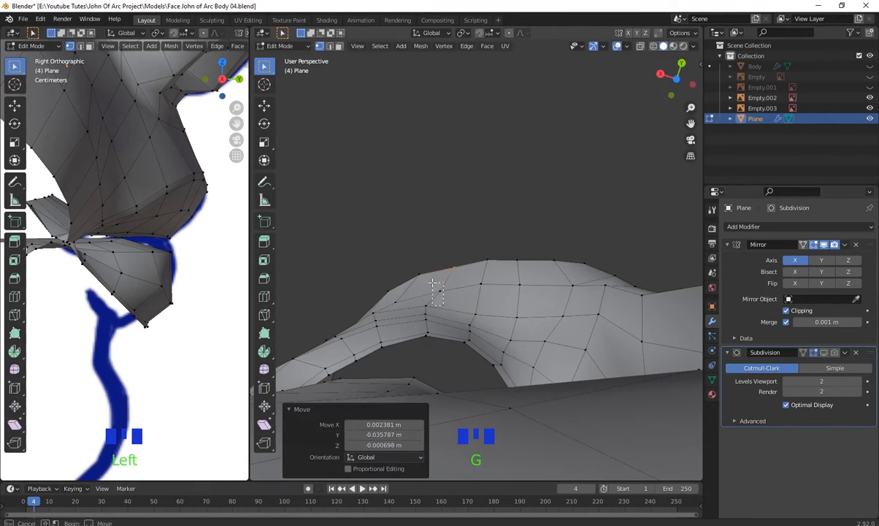
{"action": "key", "text": "g"}
{"action": "left_click", "coordinate": [369, 277]}
- Extrude the front forehead edges up and back along the head profile, rotating them about -26°
{"action": "middle_click_drag", "start_coordinate": [551, 274], "coordinate": [573, 378]}
{"action": "middle_click_drag", "start_coordinate": [573, 378], "coordinate": [566, 376], "text": "shift"}
{"action": "middle_click_drag", "start_coordinate": [448, 282], "coordinate": [495, 294]}
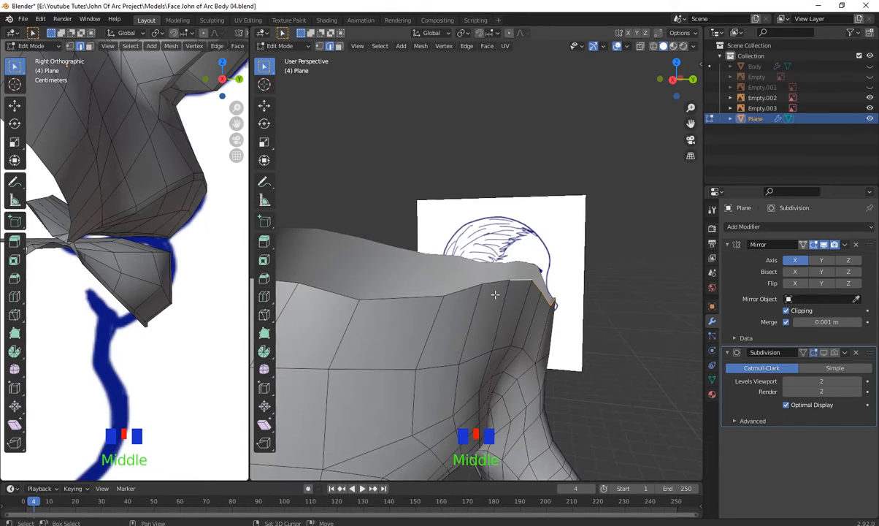
{"action": "middle_click_drag", "start_coordinate": [510, 358], "coordinate": [595, 365]}
{"action": "key", "text": "e"}
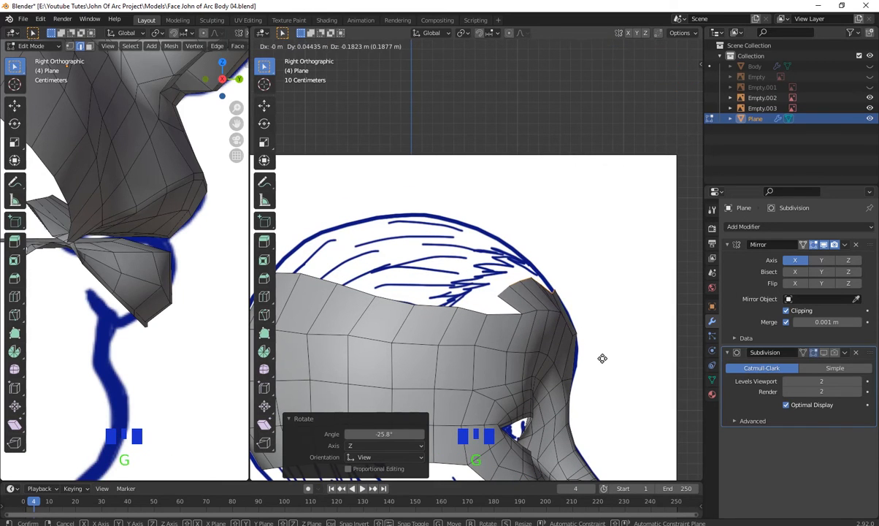
{"action": "scroll", "coordinate": [491, 337], "scroll_direction": "up", "scroll_amount": 2}
{"action": "middle_click_drag", "start_coordinate": [583, 320], "coordinate": [497, 358]}
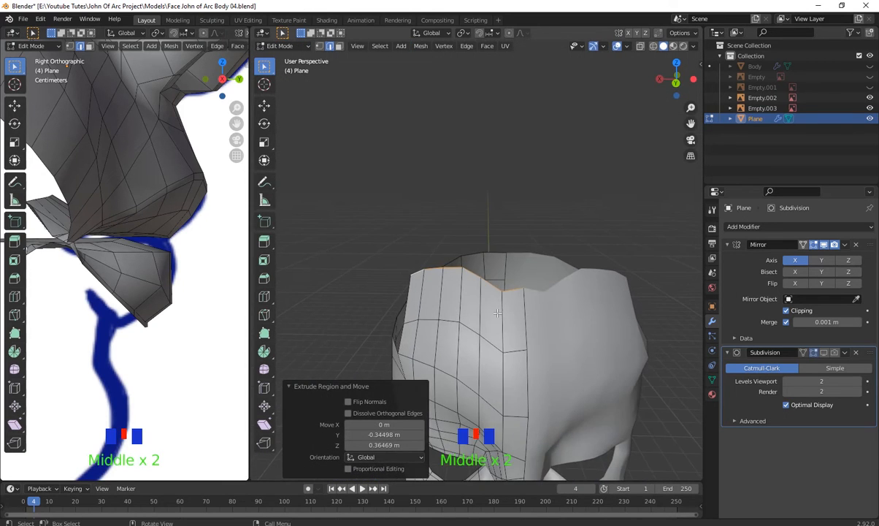
- Reposition the front vertices of the extruded forehead strip to round it out
{"action": "left_click", "coordinate": [499, 294]}
{"action": "scroll", "coordinate": [520, 349], "scroll_direction": "up", "scroll_amount": 2}
{"action": "middle_click_drag", "start_coordinate": [504, 314], "coordinate": [590, 338]}
{"action": "key", "text": "g"}
{"action": "key", "text": "1"}
{"action": "key", "text": "g"}
{"action": "left_click", "coordinate": [514, 293]}
{"action": "left_click_drag", "start_coordinate": [592, 340], "coordinate": [579, 330]}
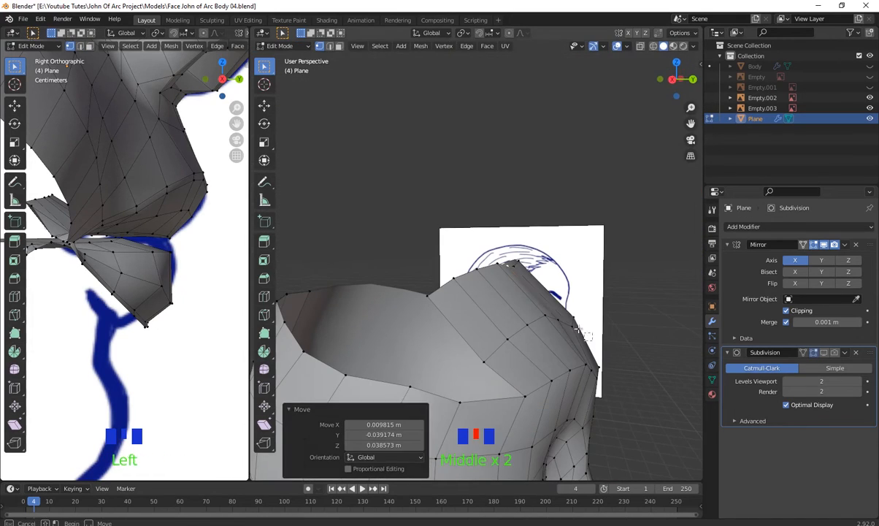
{"action": "key", "text": "g"}
{"action": "left_click", "coordinate": [544, 314]}
- Move the vertices on the forehead strip's rear corner to widen its curve
{"action": "scroll", "coordinate": [542, 353], "scroll_direction": "up", "scroll_amount": 2}
{"action": "middle_click_drag", "start_coordinate": [544, 314], "coordinate": [523, 281]}
{"action": "left_click_drag", "start_coordinate": [525, 277], "coordinate": [489, 271]}
{"action": "key", "text": "g"}
{"action": "middle_click_drag", "start_coordinate": [488, 271], "coordinate": [548, 352]}
{"action": "left_click", "coordinate": [605, 351]}
- Fill the gap between the forehead strip and the side of the head with a face and add a loop cut
{"action": "key", "text": "f"}
{"action": "left_click", "coordinate": [521, 295]}
{"action": "middle_click_drag", "start_coordinate": [503, 312], "coordinate": [558, 313]}
{"action": "key", "text": "ctrl+r"}
{"action": "double_click", "coordinate": [497, 328]}
{"action": "scroll", "coordinate": [500, 328], "scroll_direction": "down", "scroll_amount": 2}
- Move the vertices where the forehead strip meets the side of the head to smooth the temple area
{"action": "key", "text": "1"}
{"action": "left_click", "coordinate": [532, 259]}
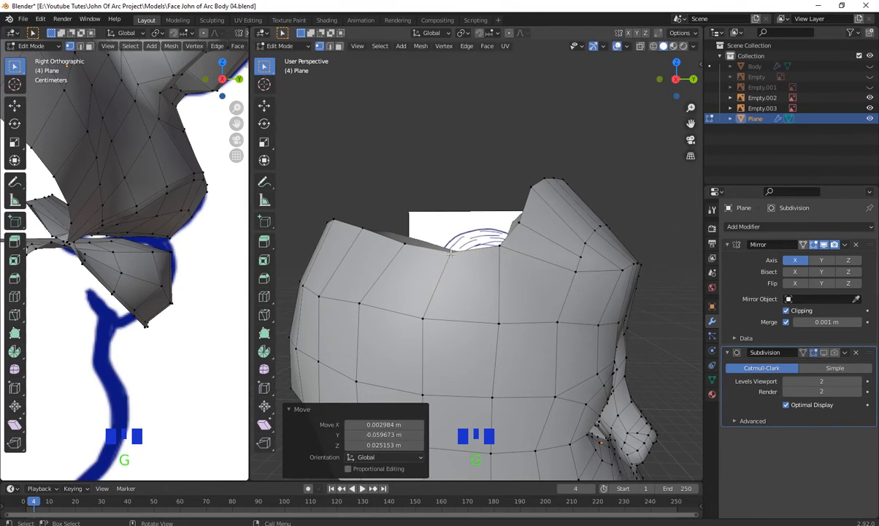
{"action": "scroll", "coordinate": [393, 242], "scroll_direction": "down", "scroll_amount": 2}
{"action": "middle_click_drag", "start_coordinate": [393, 242], "coordinate": [526, 279]}
{"action": "key", "text": "g"}
{"action": "key", "text": "g"}
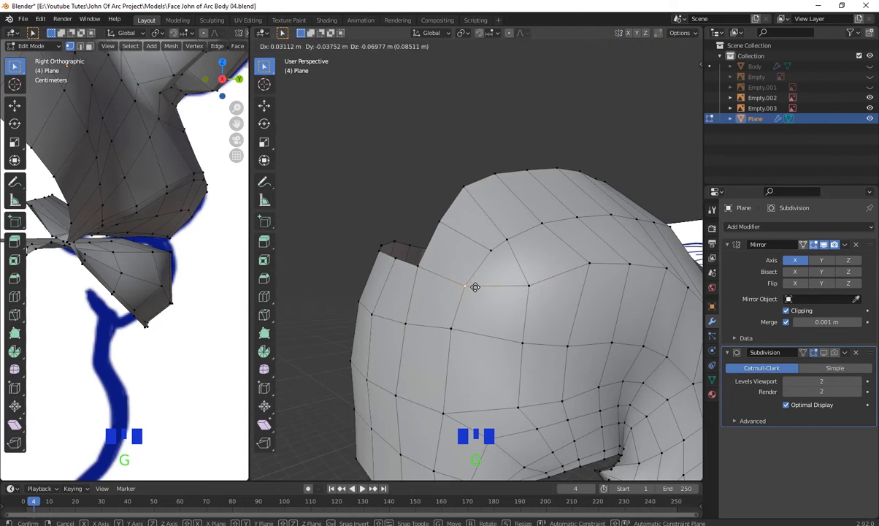
{"action": "left_click", "coordinate": [484, 255]}
- Select the forehead strip's rear edges and extrude them repeatedly backward over the crown along the profile line
{"action": "middle_click_drag", "start_coordinate": [485, 256], "coordinate": [573, 333]}
{"action": "left_click", "coordinate": [526, 343]}
{"action": "left_click", "coordinate": [526, 336], "text": "ctrl"}
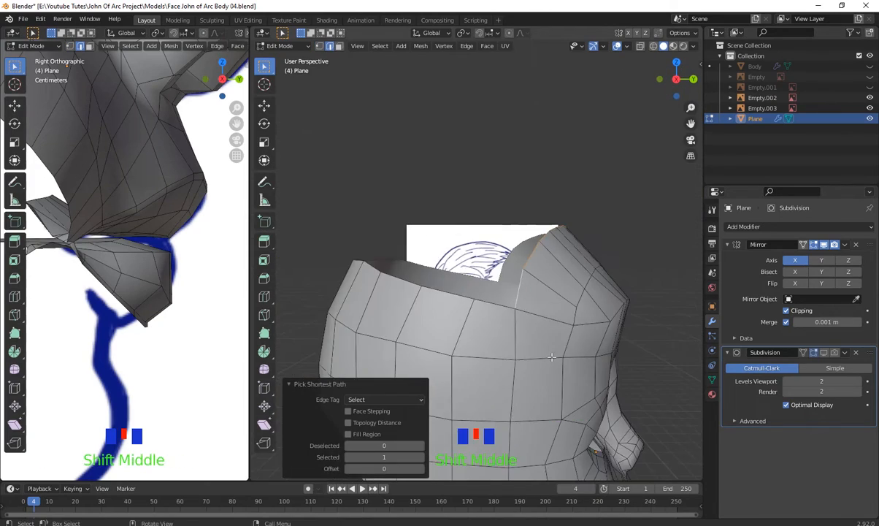
{"action": "scroll", "coordinate": [572, 333], "scroll_direction": "up", "scroll_amount": 2}
{"action": "key", "text": "e"}
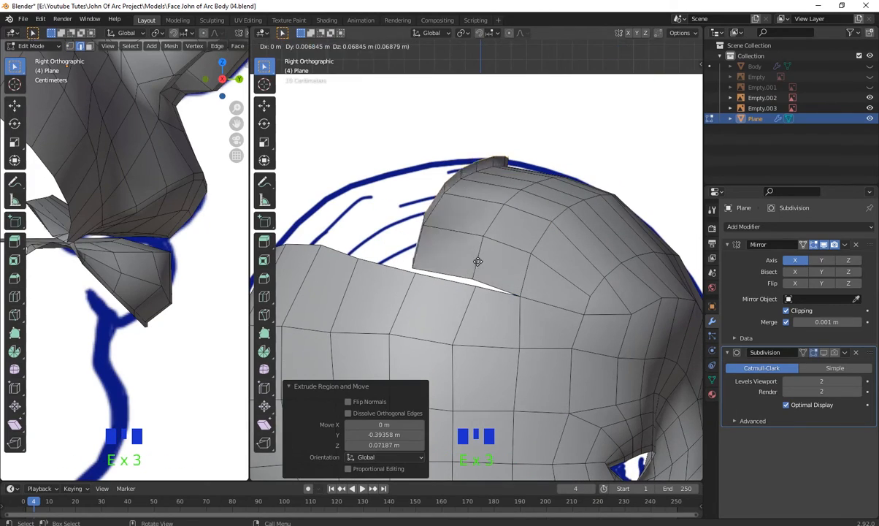
{"action": "left_click", "coordinate": [426, 269]}
- Move the crown strip's side vertices inward and down toward the upper edge of the head band
{"action": "middle_click_drag", "start_coordinate": [425, 268], "coordinate": [617, 253]}
{"action": "key", "text": "g"}
{"action": "left_click", "coordinate": [601, 234]}
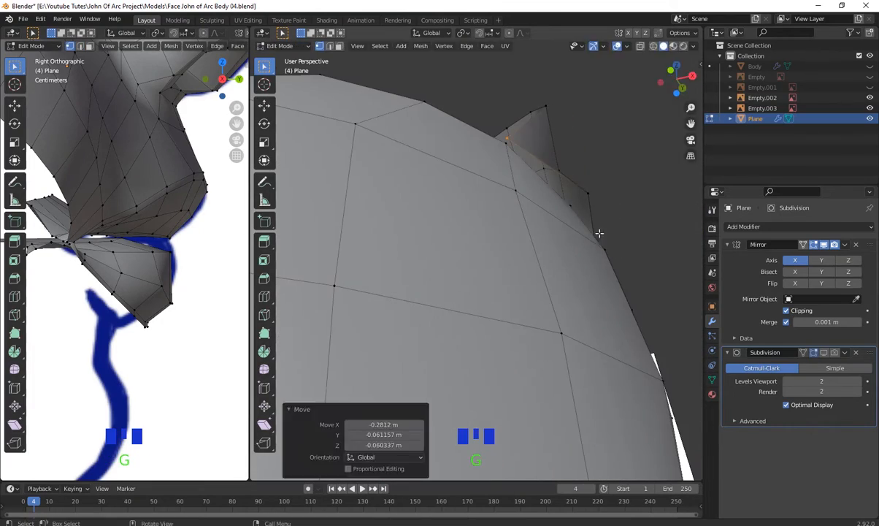
{"action": "key", "text": "g"}
{"action": "left_click", "coordinate": [573, 179]}
{"action": "left_click_drag", "start_coordinate": [565, 122], "coordinate": [522, 74]}
{"action": "key", "text": "g"}
{"action": "left_click", "coordinate": [485, 102]}
- Line up the crown strip's lower vertices with the side of the head and merge the rear pair
{"action": "middle_click_drag", "start_coordinate": [485, 102], "coordinate": [482, 343]}
{"action": "left_click", "coordinate": [471, 214]}
{"action": "key", "text": "g"}
{"action": "left_click", "coordinate": [537, 328]}
{"action": "key", "text": "g"}
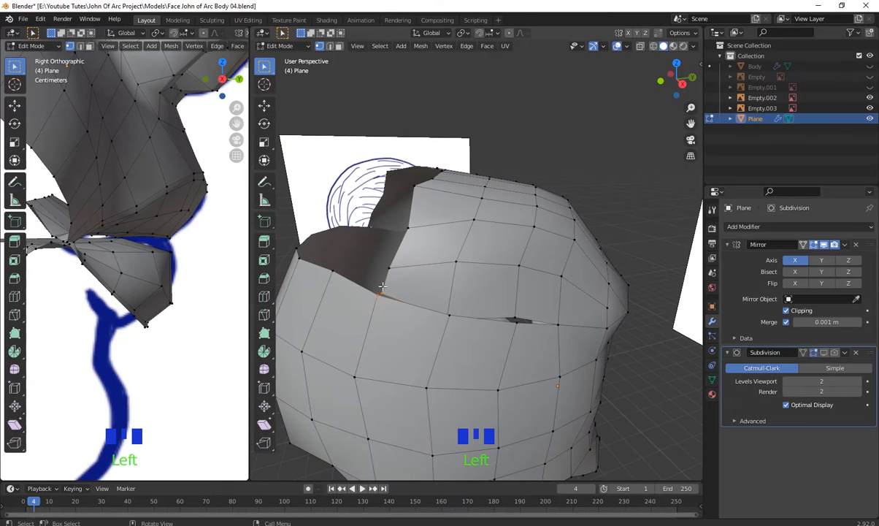
{"action": "key", "text": "m"}
{"action": "left_click", "coordinate": [384, 287]}
- Move the vertices on the crown strip's rear edge upward and outward to round the skull
{"action": "scroll", "coordinate": [409, 281], "scroll_direction": "down", "scroll_amount": 2}
{"action": "scroll", "coordinate": [431, 267], "scroll_direction": "up", "scroll_amount": 3}
{"action": "left_click", "coordinate": [414, 249]}
{"action": "left_click", "coordinate": [445, 193]}
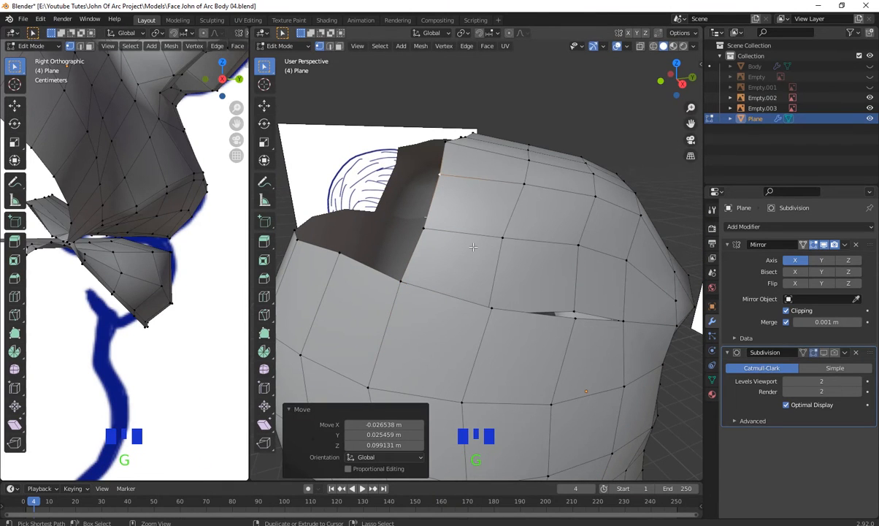
- Select the overlapping seam vertices between the crown and the side of the head and merge them at center
{"action": "scroll", "coordinate": [474, 246], "scroll_direction": "down", "scroll_amount": 2}
{"action": "middle_click_drag", "start_coordinate": [474, 246], "coordinate": [467, 266]}
{"action": "left_click_drag", "start_coordinate": [514, 260], "coordinate": [544, 292]}
{"action": "right_click", "coordinate": [528, 291]}
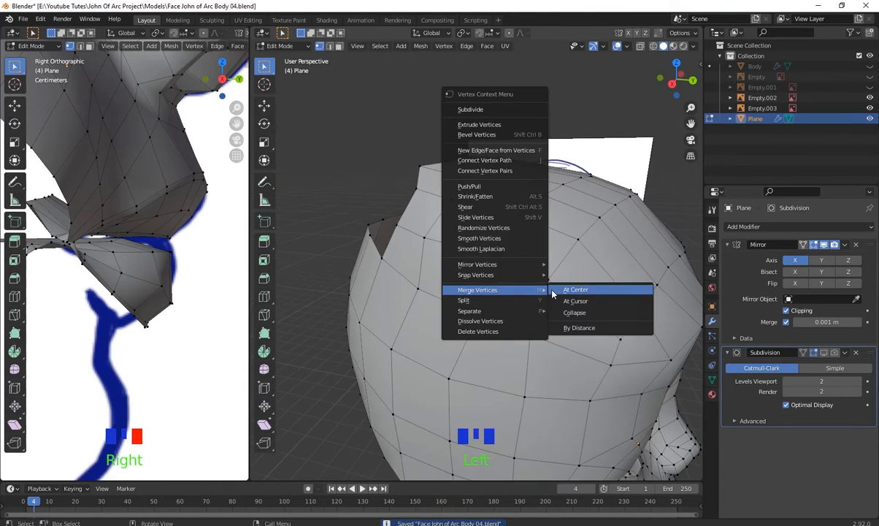
{"action": "left_click", "coordinate": [564, 290]}
- Merge the remaining pair of seam vertices on the side of the head at center
{"action": "left_click", "coordinate": [426, 264]}
{"action": "right_click", "coordinate": [441, 273]}
{"action": "middle_click_drag", "start_coordinate": [474, 252], "coordinate": [581, 282]}
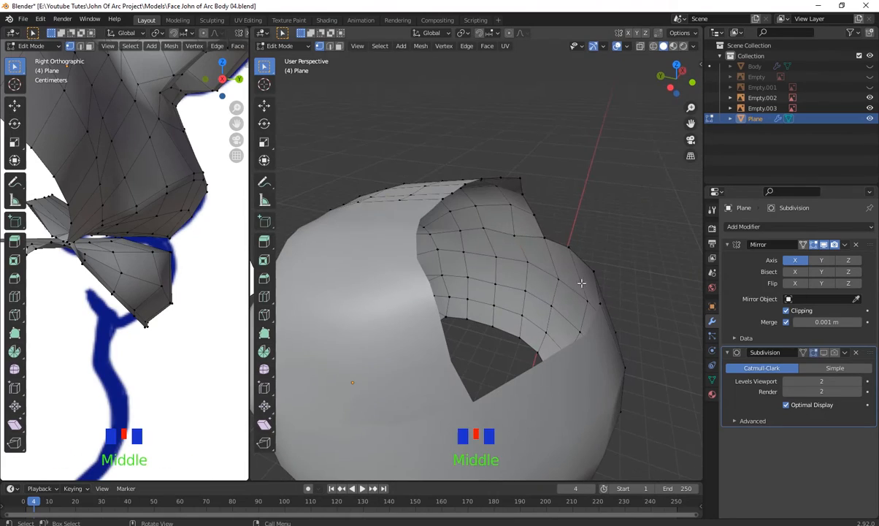
{"action": "left_click", "coordinate": [577, 248], "text": "shift"}
{"action": "right_click", "coordinate": [584, 223]}
{"action": "mouse_move", "coordinate": [586, 222]}
{"action": "left_click", "coordinate": [641, 245]}
{"action": "scroll", "coordinate": [439, 254], "scroll_direction": "down", "scroll_amount": 3}
{"action": "middle_click_drag", "start_coordinate": [439, 255], "coordinate": [308, 308]}
{"action": "scroll", "coordinate": [197, 299], "scroll_direction": "up", "scroll_amount": 2}
{"action": "scroll", "coordinate": [182, 292], "scroll_direction": "down", "scroll_amount": 11}
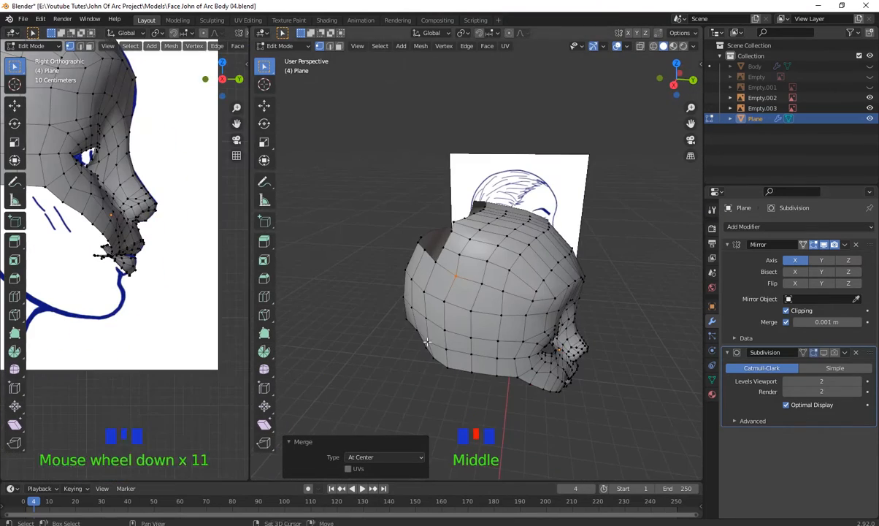
- Move the vertices around the rear rim of the crown opening to even out its shape
{"action": "middle_click_drag", "start_coordinate": [416, 277], "coordinate": [502, 431], "text": "shift"}
{"action": "key", "text": "g"}
{"action": "left_click", "coordinate": [530, 368]}
{"action": "left_click", "coordinate": [462, 358]}
{"action": "key", "text": "g"}
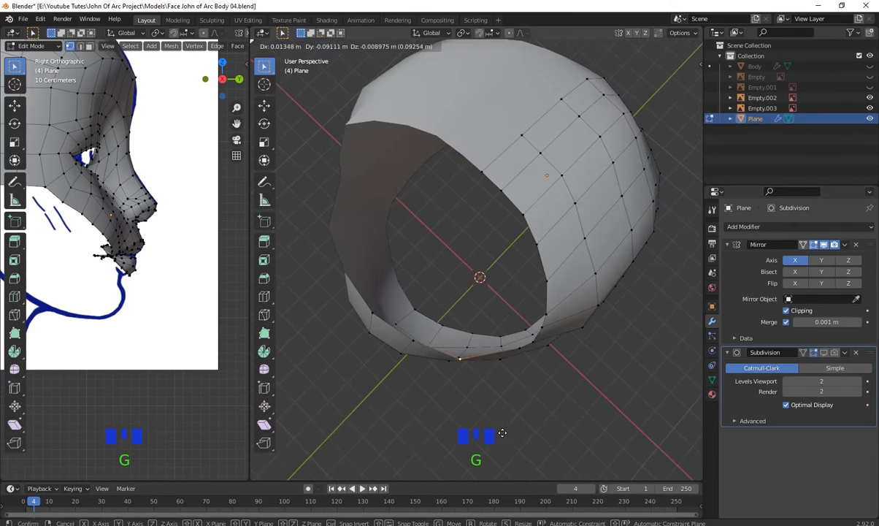
{"action": "left_click", "coordinate": [462, 360]}
{"action": "left_click", "coordinate": [392, 281]}
{"action": "middle_click_drag", "start_coordinate": [406, 349], "coordinate": [475, 263]}
{"action": "key", "text": "g"}
{"action": "left_click", "coordinate": [383, 272]}
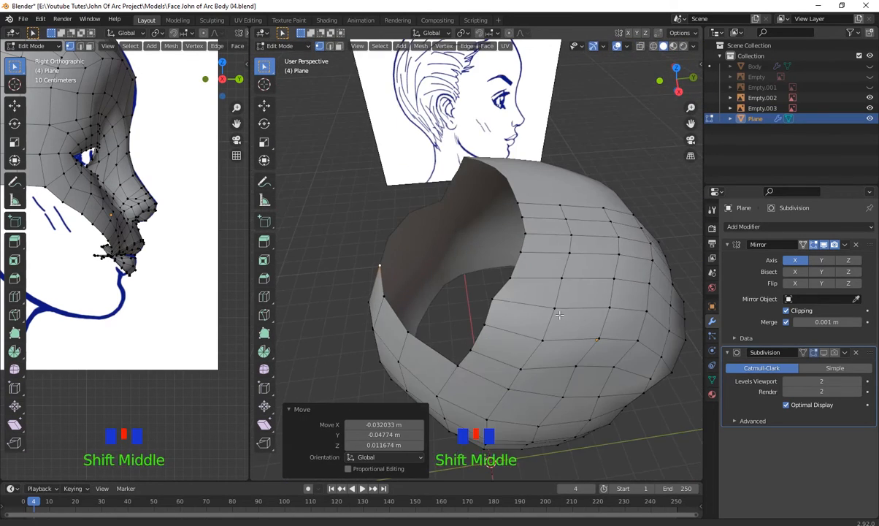
- Merge two adjacent vertices on the side rim of the crown opening
{"action": "scroll", "coordinate": [504, 270], "scroll_direction": "up", "scroll_amount": 3}
{"action": "left_click", "coordinate": [531, 273]}
{"action": "left_click", "coordinate": [532, 248], "text": "shift"}
{"action": "right_click", "coordinate": [577, 261]}
{"action": "left_click", "coordinate": [640, 274]}
- Reposition the side and rear rim vertices of the crown opening to smooth its border
{"action": "middle_click_drag", "start_coordinate": [640, 273], "coordinate": [531, 322]}
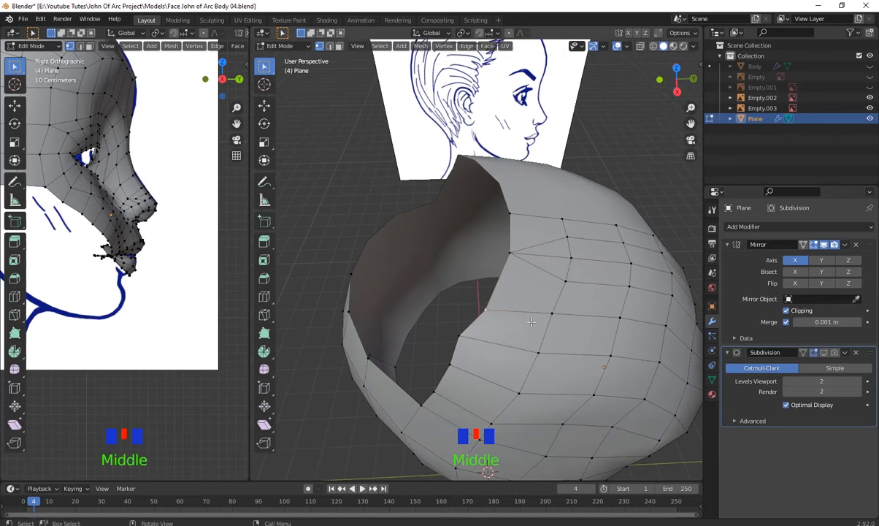
{"action": "key", "text": "g"}
{"action": "left_click", "coordinate": [456, 322]}
{"action": "middle_click_drag", "start_coordinate": [456, 323], "coordinate": [491, 328]}
{"action": "left_click", "coordinate": [443, 354]}
{"action": "key", "text": "g"}
{"action": "left_click", "coordinate": [435, 351]}
{"action": "middle_click_drag", "start_coordinate": [435, 350], "coordinate": [551, 359]}
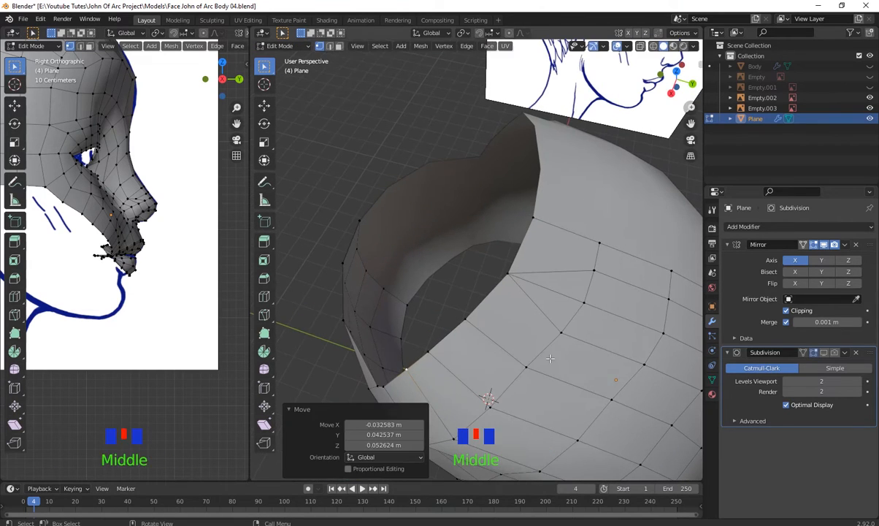
- Dissolve the surplus edges beside the crown opening
{"action": "right_click", "coordinate": [532, 433]}
{"action": "left_click", "coordinate": [592, 403]}
{"action": "scroll", "coordinate": [591, 403], "scroll_direction": "down", "scroll_amount": 3}
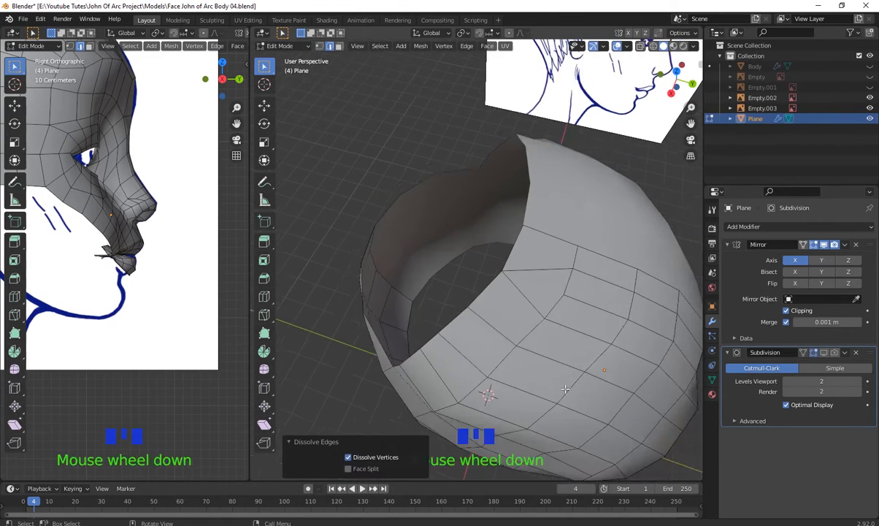
- Bridge the crown opening from front to back with faces and add one centered loop cut across them
{"action": "middle_click_drag", "start_coordinate": [592, 380], "coordinate": [507, 211]}
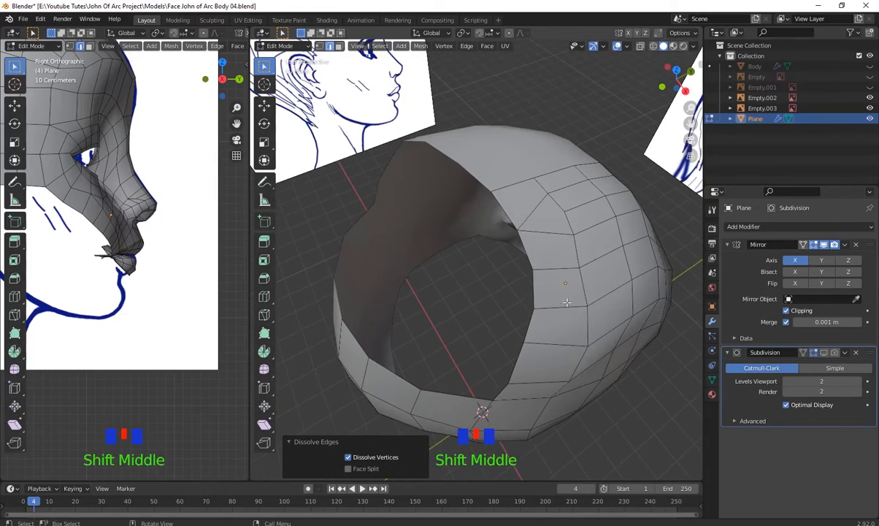
{"action": "key", "text": "f"}
{"action": "middle_click_drag", "start_coordinate": [409, 353], "coordinate": [470, 340]}
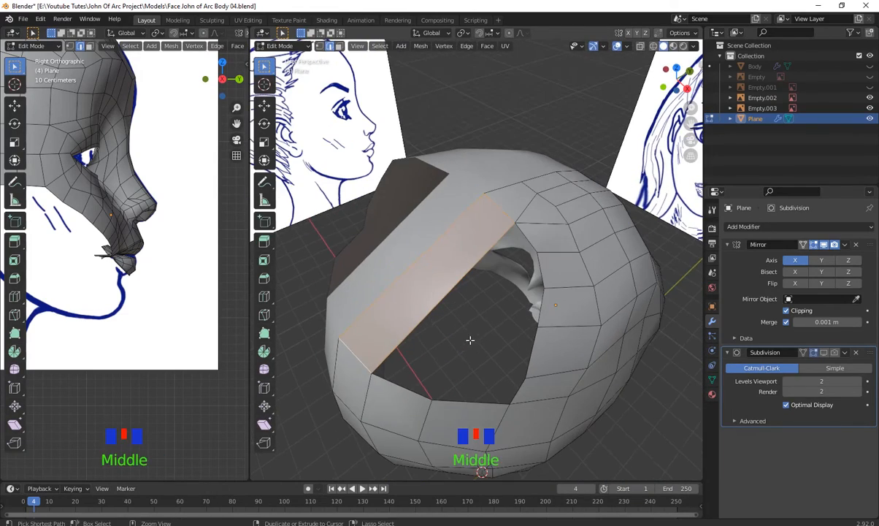
{"action": "left_click", "coordinate": [428, 303]}
{"action": "middle_click_drag", "start_coordinate": [429, 303], "coordinate": [457, 297]}
{"action": "key", "text": "KP_3"}
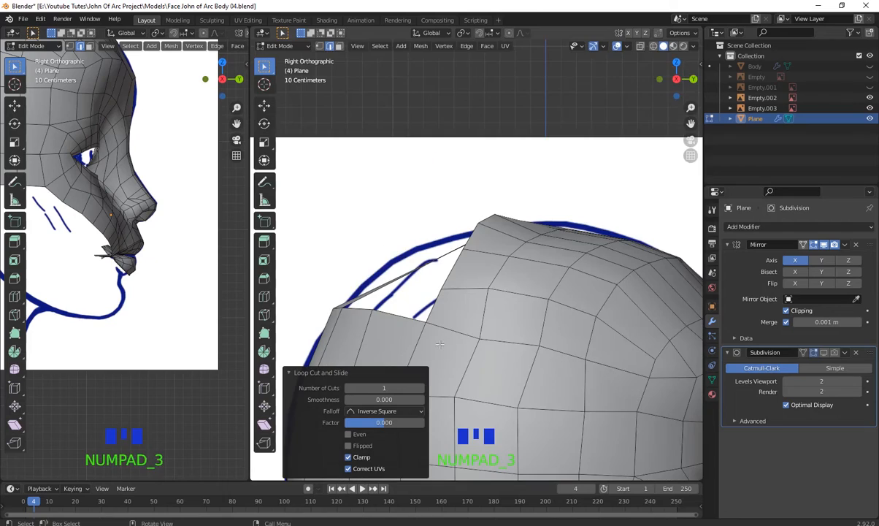
- Shift the central bridge strip over the crown to fit the side reference outline and add a loop cut across it
{"action": "left_click", "coordinate": [404, 346]}
{"action": "middle_click_drag", "start_coordinate": [404, 346], "coordinate": [510, 349]}
{"action": "left_click", "coordinate": [447, 265]}
{"action": "key", "text": "KP_3"}
{"action": "left_click", "coordinate": [514, 349]}
{"action": "scroll", "coordinate": [513, 349], "scroll_direction": "down", "scroll_amount": 2}
{"action": "scroll", "coordinate": [510, 350], "scroll_direction": "up", "scroll_amount": 1}
{"action": "scroll", "coordinate": [510, 350], "scroll_direction": "down", "scroll_amount": 1}
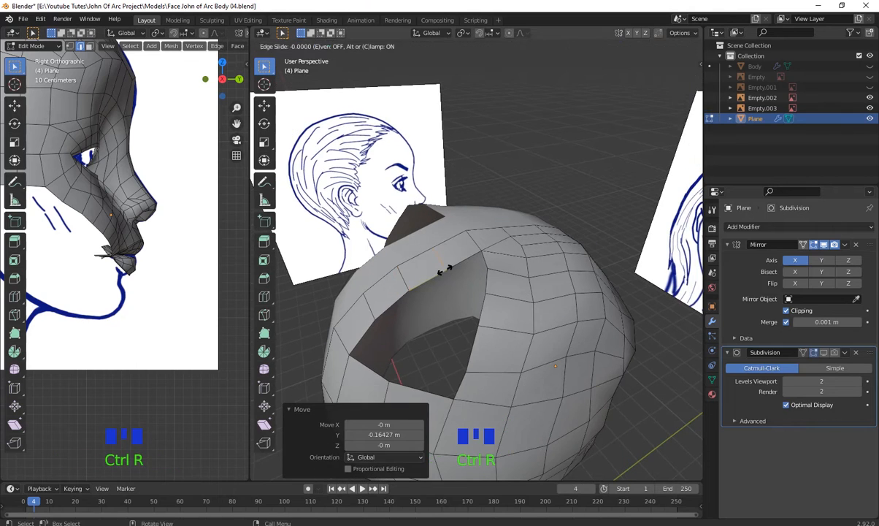
{"action": "left_click", "coordinate": [444, 271]}
- Adjust the bridge strip's new edge and reposition vertices on the side of the skull beside the crown opening
{"action": "middle_click_drag", "start_coordinate": [445, 270], "coordinate": [489, 263]}
{"action": "key", "text": "g"}
{"action": "left_click", "coordinate": [468, 281]}
{"action": "key", "text": "g"}
{"action": "left_click", "coordinate": [479, 321]}
{"action": "scroll", "coordinate": [448, 293], "scroll_direction": "down", "scroll_amount": 2}
{"action": "key", "text": "1"}
{"action": "left_click", "coordinate": [491, 348], "text": "shift"}
{"action": "left_click", "coordinate": [489, 263], "text": "shift"}
{"action": "left_click", "coordinate": [601, 297]}
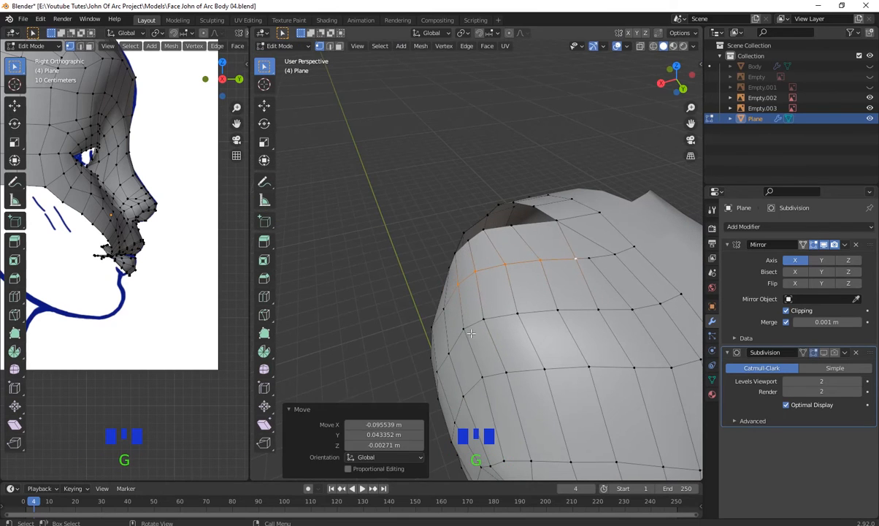
- Move the vertices on the upper side of the skull to even their spacing and round the silhouette
{"action": "left_click", "coordinate": [622, 318]}
{"action": "middle_click_drag", "start_coordinate": [622, 317], "coordinate": [583, 310]}
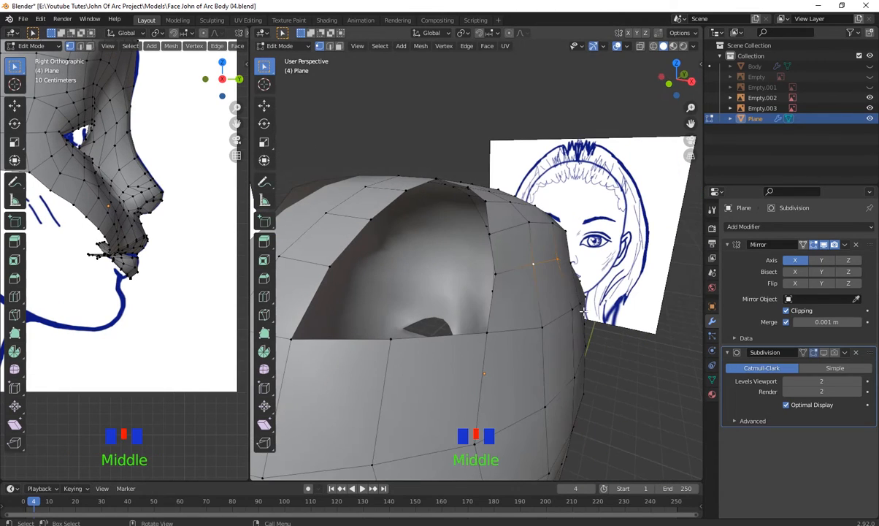
{"action": "key", "text": "g"}
{"action": "left_click", "coordinate": [503, 279]}
{"action": "middle_click_drag", "start_coordinate": [504, 279], "coordinate": [431, 325]}
{"action": "left_click", "coordinate": [441, 344]}
{"action": "key", "text": "g"}
{"action": "left_click", "coordinate": [443, 339]}
{"action": "left_click", "coordinate": [429, 312]}
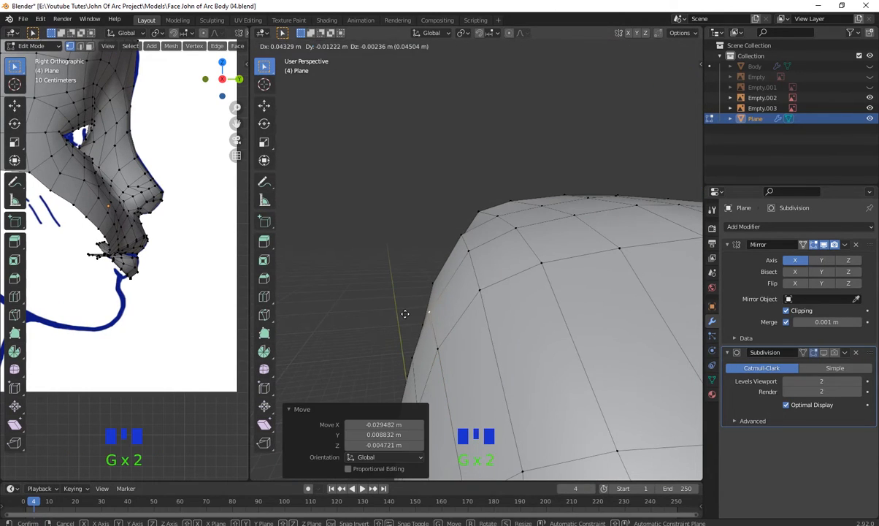
{"action": "left_click", "coordinate": [468, 249]}
{"action": "left_click", "coordinate": [478, 335]}
{"action": "middle_click_drag", "start_coordinate": [479, 335], "coordinate": [526, 322]}
{"action": "left_click", "coordinate": [590, 370]}
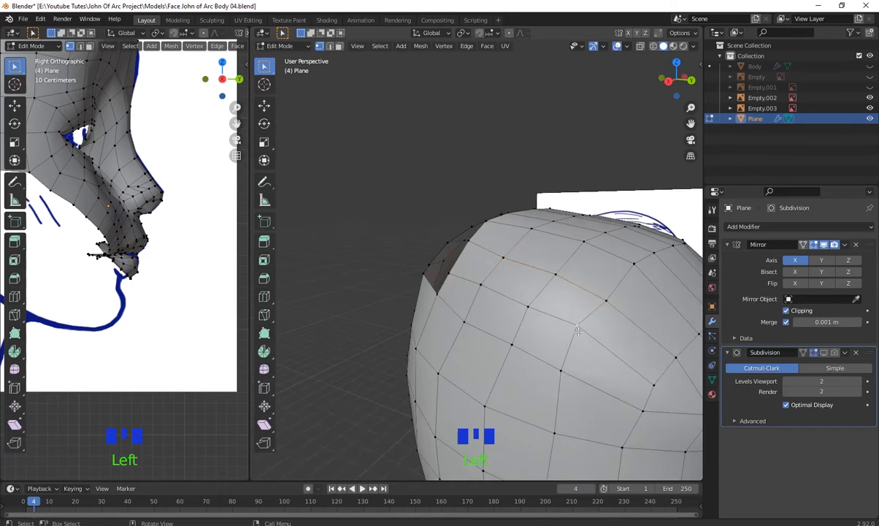
- Reposition the vertices around the side-rear corner of the crown opening to straighten the edge flow
{"action": "key", "text": "g"}
{"action": "left_click", "coordinate": [535, 341]}
{"action": "key", "text": "g"}
{"action": "left_click", "coordinate": [522, 359]}
{"action": "left_click", "coordinate": [478, 325]}
{"action": "key", "text": "g"}
{"action": "left_click", "coordinate": [429, 307]}
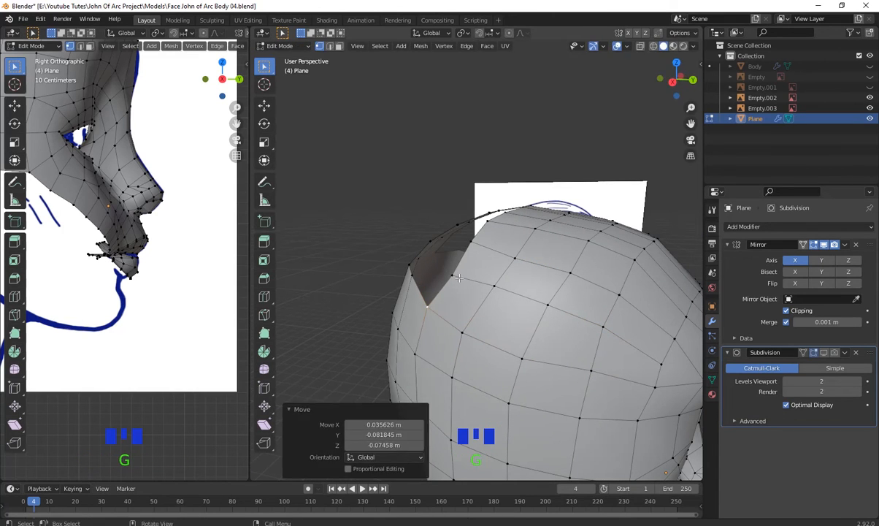
{"action": "key", "text": "g"}
{"action": "left_click", "coordinate": [477, 248]}
{"action": "left_click", "coordinate": [522, 263]}
{"action": "key", "text": "g"}
{"action": "left_click", "coordinate": [524, 265]}
{"action": "scroll", "coordinate": [524, 265], "scroll_direction": "up", "scroll_amount": 2}
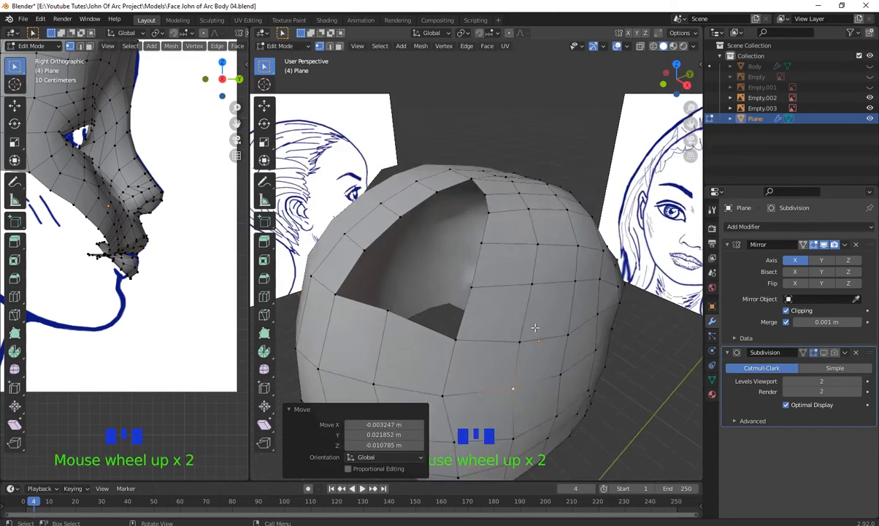
- Move the middle vertex of the crown opening's rear rim to smooth the border there
{"action": "middle_click_drag", "start_coordinate": [524, 265], "coordinate": [530, 287], "text": "shift"}
{"action": "left_click", "coordinate": [529, 249]}
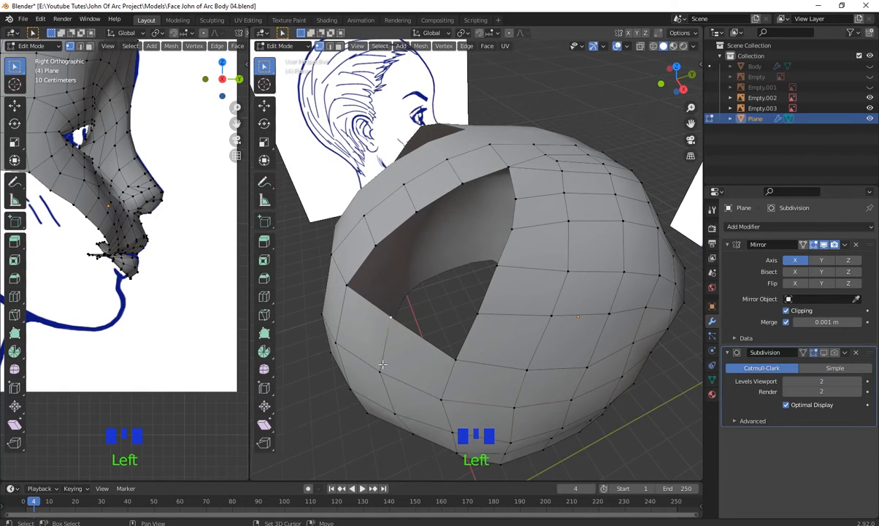
{"action": "middle_click_drag", "start_coordinate": [529, 250], "coordinate": [519, 356]}
{"action": "key", "text": "g"}
{"action": "left_click", "coordinate": [515, 329]}
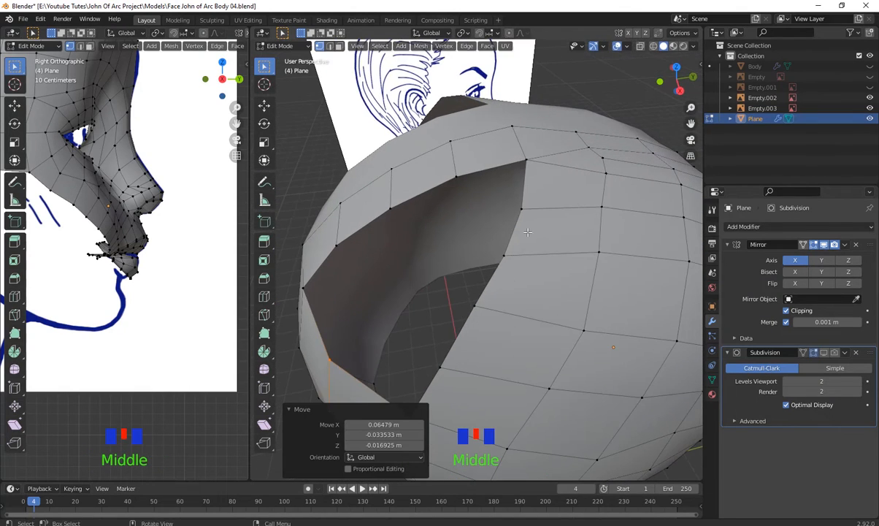
- Fill the front part of the crown opening with faces between opposing edges of the bridge strip and side rim
{"action": "middle_click_drag", "start_coordinate": [527, 233], "coordinate": [546, 207], "text": "shift"}
{"action": "key", "text": "2"}
{"action": "left_click", "coordinate": [507, 188]}
{"action": "left_click", "coordinate": [534, 207], "text": "shift"}
{"action": "key", "text": "f"}
{"action": "left_click", "coordinate": [471, 206]}
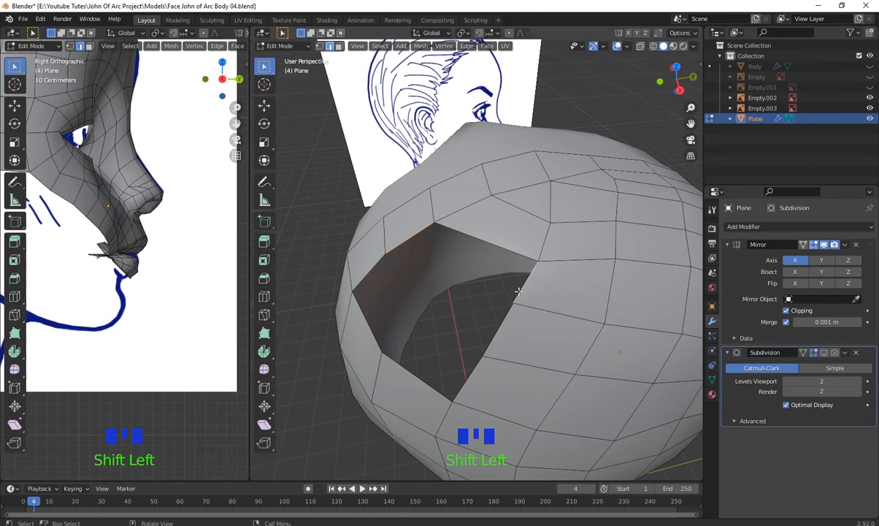
{"action": "mouse_move", "coordinate": [496, 329]}
{"action": "middle_mouse_down", "text": "shift"}
{"action": "mouse_move", "coordinate": [497, 318]}
{"action": "mouse_move", "coordinate": [486, 318]}
{"action": "middle_mouse_up", "text": "shift"}
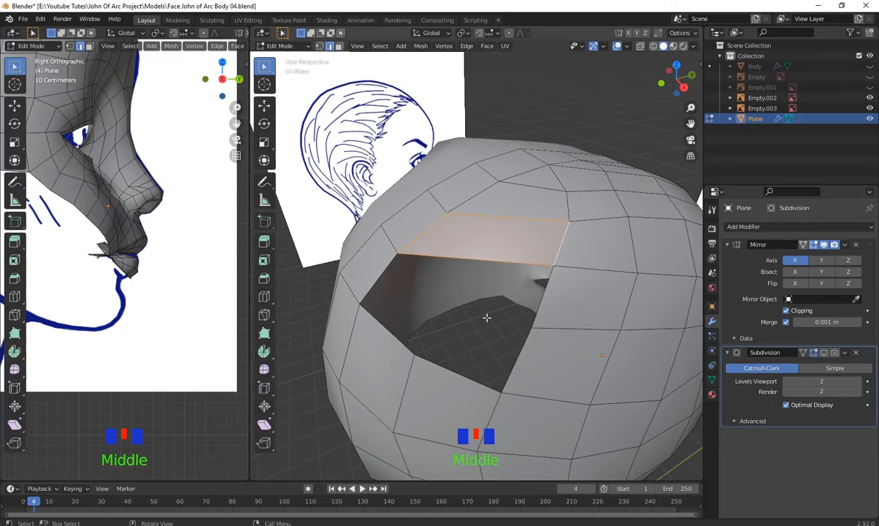
- Add a centered loop cut across the bridge strip beside the opening and fill the next faces toward the rear
{"action": "left_click", "coordinate": [399, 286]}
{"action": "right_click", "coordinate": [402, 288]}
{"action": "left_click", "coordinate": [534, 298]}
{"action": "left_click", "coordinate": [395, 271], "text": "shift"}
{"action": "key", "text": "f"}
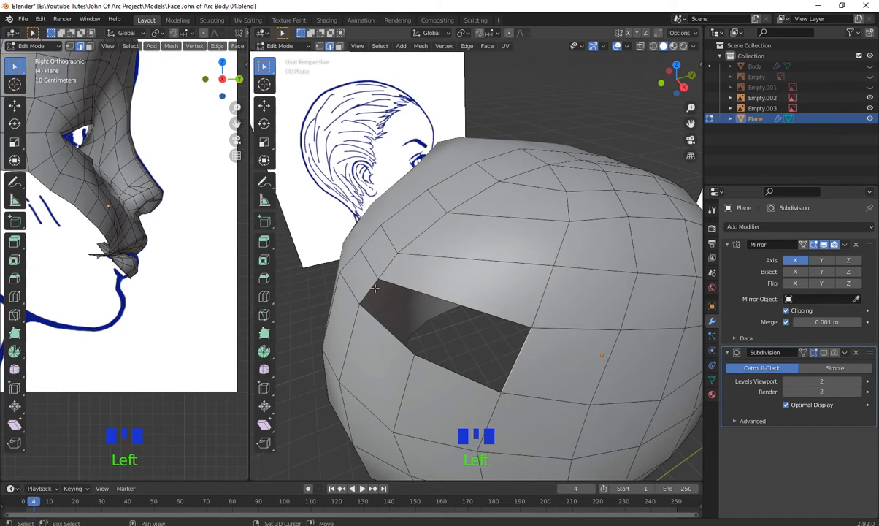
- Add a centered loop cut through the filled crown faces and close the remaining gap at the rear
{"action": "middle_click_drag", "start_coordinate": [473, 326], "coordinate": [536, 221]}
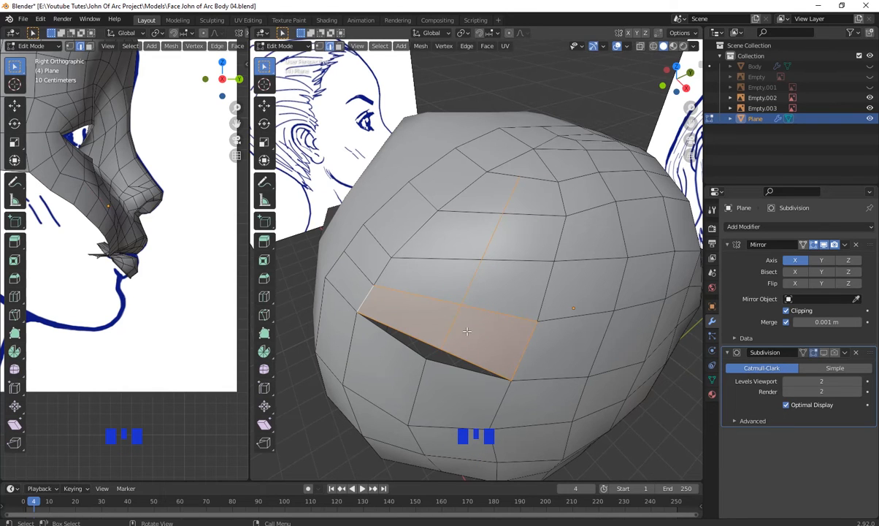
{"action": "right_click", "coordinate": [411, 335]}
{"action": "mouse_move", "coordinate": [418, 337]}
{"action": "left_click", "coordinate": [549, 340]}
{"action": "middle_click_drag", "start_coordinate": [537, 340], "coordinate": [500, 337]}
{"action": "mouse_move", "coordinate": [497, 337]}
{"action": "middle_mouse_down", "text": "shift"}
{"action": "mouse_move", "coordinate": [517, 346]}
{"action": "mouse_move", "coordinate": [439, 324]}
{"action": "mouse_move", "coordinate": [528, 322]}
{"action": "mouse_move", "coordinate": [509, 313]}
{"action": "middle_mouse_up", "text": "shift"}
- Switch to Sculpt Mode with the Smooth brush and show the wireframe overlay
{"action": "scroll", "coordinate": [439, 324], "scroll_direction": "down", "scroll_amount": 2}
{"action": "key", "text": "Tab"}
{"action": "scroll", "coordinate": [523, 311], "scroll_direction": "up", "scroll_amount": 2}
{"action": "left_click", "coordinate": [283, 45]}
{"action": "left_click", "coordinate": [284, 87]}
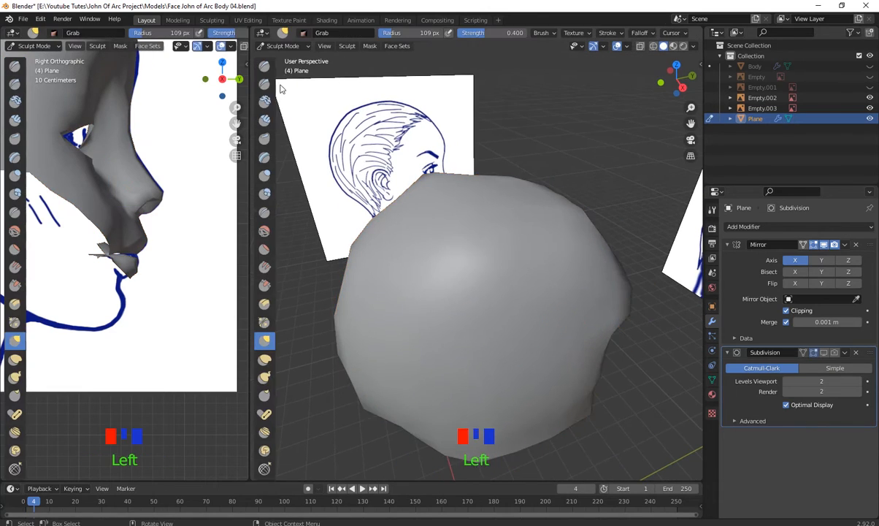
{"action": "middle_click_drag", "start_coordinate": [280, 86], "coordinate": [268, 232]}
{"action": "scroll", "coordinate": [559, 271], "scroll_direction": "down", "scroll_amount": 2}
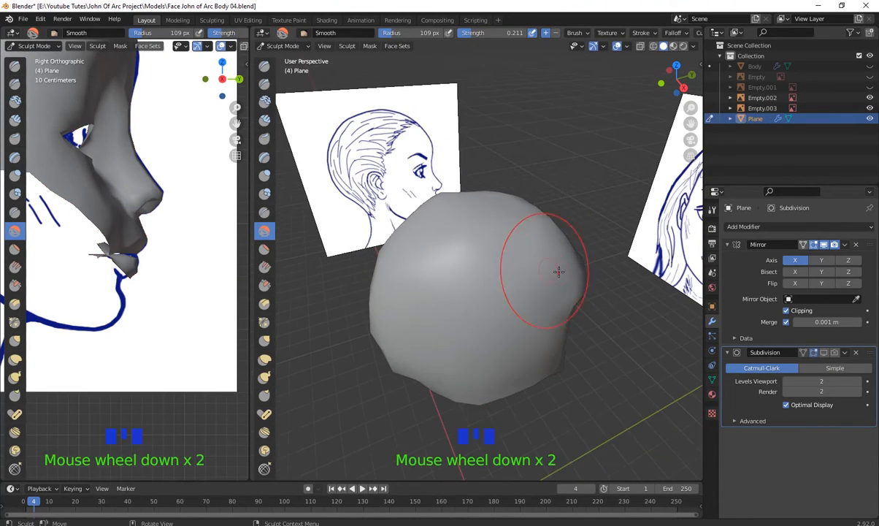
{"action": "middle_click_drag", "start_coordinate": [559, 271], "coordinate": [471, 296]}
{"action": "left_click", "coordinate": [626, 45]}
{"action": "left_click", "coordinate": [563, 223]}
- Smooth the rear, crown and sides of the skull with the Smooth brush at a 109 px radius
{"action": "middle_click_drag", "start_coordinate": [564, 227], "coordinate": [505, 234]}
{"action": "middle_click_drag", "start_coordinate": [541, 334], "coordinate": [536, 279]}
{"action": "left_click_drag", "start_coordinate": [544, 292], "coordinate": [536, 279]}
{"action": "scroll", "coordinate": [571, 286], "scroll_direction": "up", "scroll_amount": 1}
{"action": "mouse_move", "coordinate": [536, 279]}
{"action": "middle_mouse_down"}
{"action": "mouse_move", "coordinate": [571, 287]}
{"action": "mouse_move", "coordinate": [551, 278]}
{"action": "middle_mouse_up"}
{"action": "left_click_drag", "start_coordinate": [558, 281], "coordinate": [551, 279]}
{"action": "middle_click_drag", "start_coordinate": [475, 286], "coordinate": [423, 252]}
{"action": "left_click_drag", "start_coordinate": [424, 252], "coordinate": [411, 249]}
{"action": "middle_click_drag", "start_coordinate": [412, 249], "coordinate": [467, 281]}
{"action": "left_click_drag", "start_coordinate": [446, 307], "coordinate": [430, 338]}
{"action": "middle_click_drag", "start_coordinate": [430, 338], "coordinate": [452, 354]}
{"action": "left_click_drag", "start_coordinate": [459, 230], "coordinate": [477, 249]}
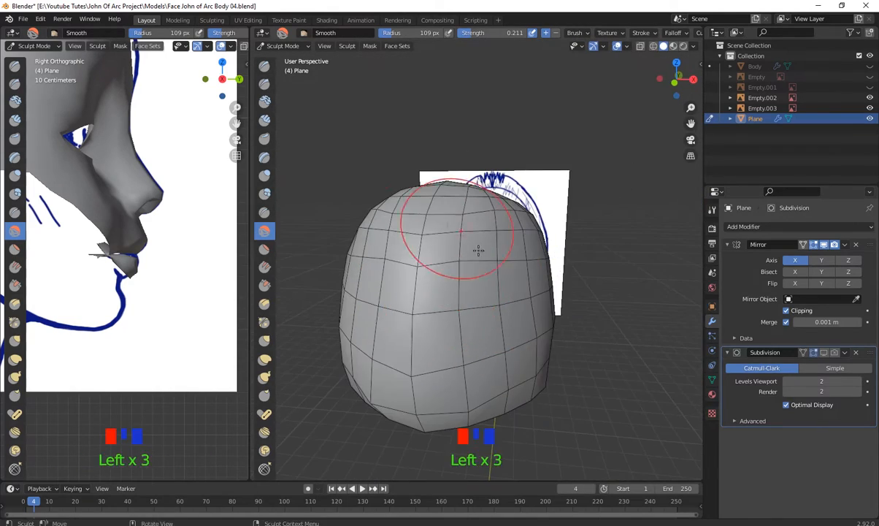
{"action": "middle_click_drag", "start_coordinate": [476, 249], "coordinate": [497, 281]}
{"action": "scroll", "coordinate": [478, 270], "scroll_direction": "down", "scroll_amount": 3}
{"action": "left_click_drag", "start_coordinate": [474, 271], "coordinate": [468, 247]}
{"action": "middle_click_drag", "start_coordinate": [497, 299], "coordinate": [381, 245]}
{"action": "left_click_drag", "start_coordinate": [380, 285], "coordinate": [387, 310]}
{"action": "left_click_drag", "start_coordinate": [390, 314], "coordinate": [385, 300]}
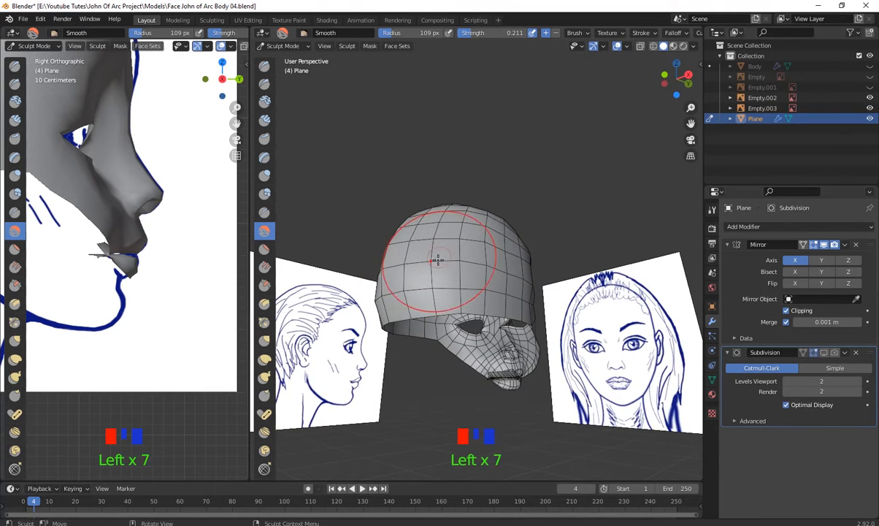
- Pull the skull's profile to the side reference outline with the Grab brush at a 142 px radius
{"action": "key", "text": "KP_3"}
{"action": "scroll", "coordinate": [584, 265], "scroll_direction": "up", "scroll_amount": 2}
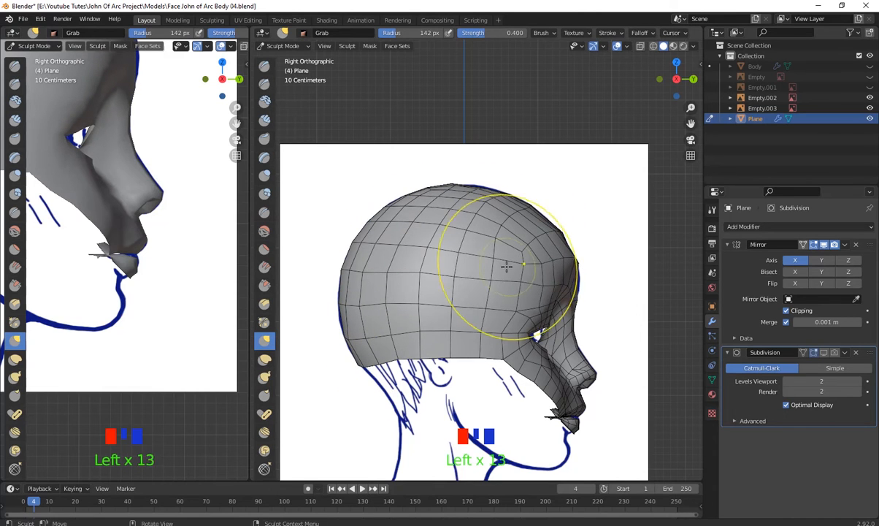
{"action": "middle_click_drag", "start_coordinate": [507, 267], "coordinate": [488, 349]}
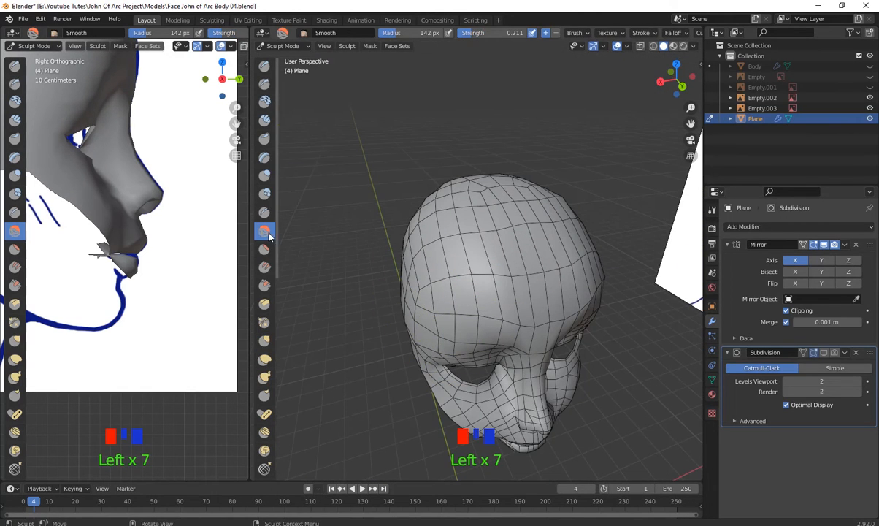
- Smooth the side, temple and crown areas of the skull with the Smooth brush at a 47 px radius
{"action": "middle_click_drag", "start_coordinate": [546, 343], "coordinate": [588, 320]}
{"action": "left_click_drag", "start_coordinate": [467, 293], "coordinate": [479, 290]}
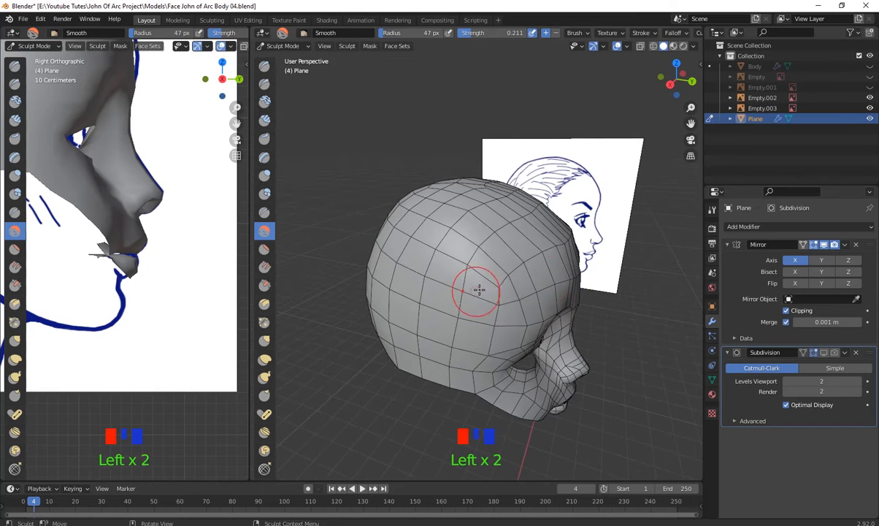
{"action": "middle_click_drag", "start_coordinate": [522, 319], "coordinate": [503, 290]}
{"action": "mouse_move", "coordinate": [454, 292]}
{"action": "left_mouse_down"}
{"action": "mouse_move", "coordinate": [475, 335]}
{"action": "mouse_move", "coordinate": [461, 307]}
{"action": "left_mouse_up"}
{"action": "middle_click_drag", "start_coordinate": [530, 398], "coordinate": [425, 343]}
{"action": "left_click_drag", "start_coordinate": [461, 289], "coordinate": [490, 310]}
{"action": "middle_click_drag", "start_coordinate": [438, 306], "coordinate": [511, 328]}
{"action": "left_click_drag", "start_coordinate": [434, 328], "coordinate": [420, 292]}
{"action": "mouse_move", "coordinate": [438, 285]}
{"action": "middle_mouse_down"}
{"action": "mouse_move", "coordinate": [483, 298]}
{"action": "mouse_move", "coordinate": [544, 292]}
{"action": "middle_mouse_up"}
{"action": "left_click_drag", "start_coordinate": [497, 296], "coordinate": [477, 257]}
{"action": "middle_click_drag", "start_coordinate": [540, 249], "coordinate": [453, 270]}
{"action": "left_click_drag", "start_coordinate": [478, 219], "coordinate": [483, 204]}
- Reshape the forehead, temples and sides of the skull with the Grab brush at an 87 px radius
{"action": "middle_click_drag", "start_coordinate": [483, 203], "coordinate": [483, 256], "text": "shift"}
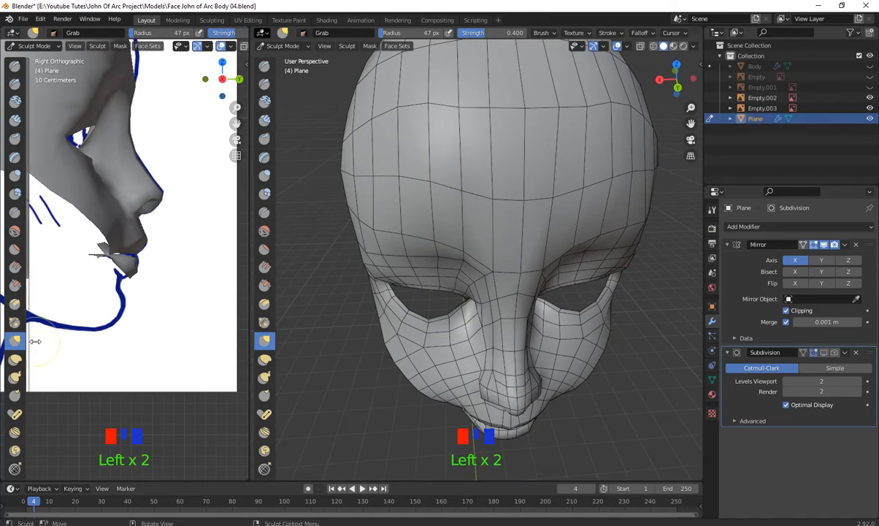
{"action": "key", "text": "f"}
{"action": "mouse_move", "coordinate": [438, 292]}
{"action": "middle_mouse_down"}
{"action": "mouse_move", "coordinate": [469, 299]}
{"action": "mouse_move", "coordinate": [563, 191]}
{"action": "middle_mouse_up"}
{"action": "middle_click_drag", "start_coordinate": [487, 193], "coordinate": [412, 258]}
{"action": "left_click_drag", "start_coordinate": [412, 257], "coordinate": [398, 245]}
{"action": "mouse_move", "coordinate": [398, 244]}
{"action": "middle_mouse_down"}
{"action": "mouse_move", "coordinate": [456, 208]}
{"action": "mouse_move", "coordinate": [525, 182]}
{"action": "middle_mouse_up"}
{"action": "left_click_drag", "start_coordinate": [553, 173], "coordinate": [567, 166]}
{"action": "middle_click_drag", "start_coordinate": [499, 81], "coordinate": [478, 120]}
{"action": "mouse_move", "coordinate": [478, 120]}
{"action": "middle_mouse_down", "text": "shift"}
{"action": "mouse_move", "coordinate": [471, 230]}
{"action": "mouse_move", "coordinate": [509, 291]}
{"action": "middle_mouse_up", "text": "shift"}
{"action": "left_click_drag", "start_coordinate": [546, 294], "coordinate": [561, 303]}
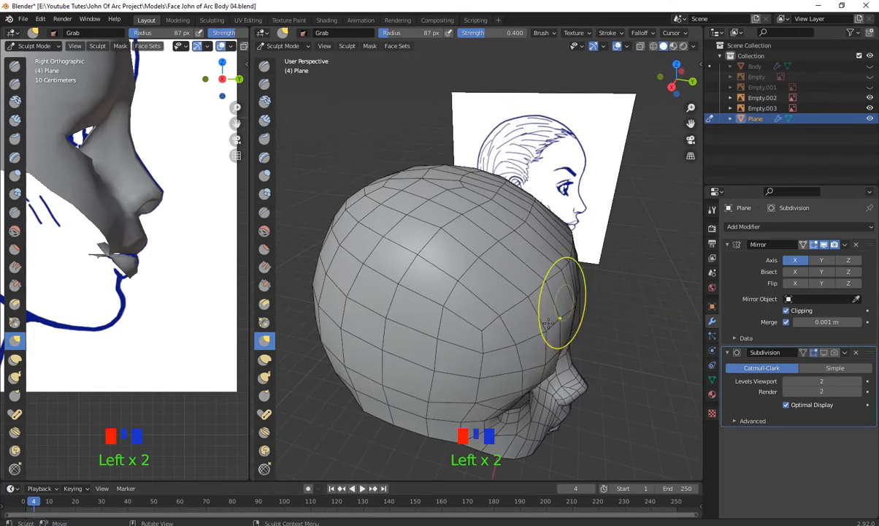
{"action": "middle_click_drag", "start_coordinate": [560, 304], "coordinate": [485, 289]}
{"action": "left_click_drag", "start_coordinate": [527, 308], "coordinate": [522, 321], "text": "shift"}
{"action": "middle_click_drag", "start_coordinate": [438, 292], "coordinate": [504, 332]}
{"action": "left_click_drag", "start_coordinate": [416, 325], "coordinate": [404, 330]}
{"action": "middle_click_drag", "start_coordinate": [482, 329], "coordinate": [409, 292]}
{"action": "left_click_drag", "start_coordinate": [398, 321], "coordinate": [405, 332]}
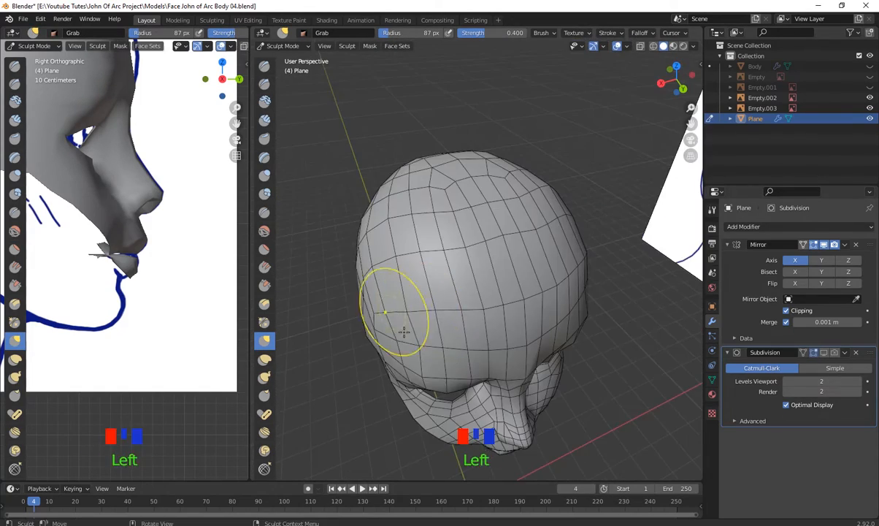
- Return to Object Mode and enable the Subdivision modifier's display in the viewport
{"action": "mouse_move", "coordinate": [405, 332]}
{"action": "middle_mouse_down"}
{"action": "mouse_move", "coordinate": [453, 255]}
{"action": "mouse_move", "coordinate": [430, 233]}
{"action": "middle_mouse_up"}
{"action": "middle_click_drag", "start_coordinate": [503, 292], "coordinate": [657, 310], "text": "shift"}
{"action": "scroll", "coordinate": [528, 290], "scroll_direction": "up", "scroll_amount": 3}
{"action": "left_click", "coordinate": [286, 46]}
{"action": "left_click", "coordinate": [285, 57]}
{"action": "scroll", "coordinate": [540, 278], "scroll_direction": "down", "scroll_amount": 3}
{"action": "left_click", "coordinate": [578, 296]}
{"action": "scroll", "coordinate": [579, 297], "scroll_direction": "up", "scroll_amount": 3}
{"action": "left_click_drag", "start_coordinate": [835, 353], "coordinate": [824, 352]}
- Turn off the wireframe overlay and select the head mesh in the right side view
{"action": "left_click", "coordinate": [627, 46]}
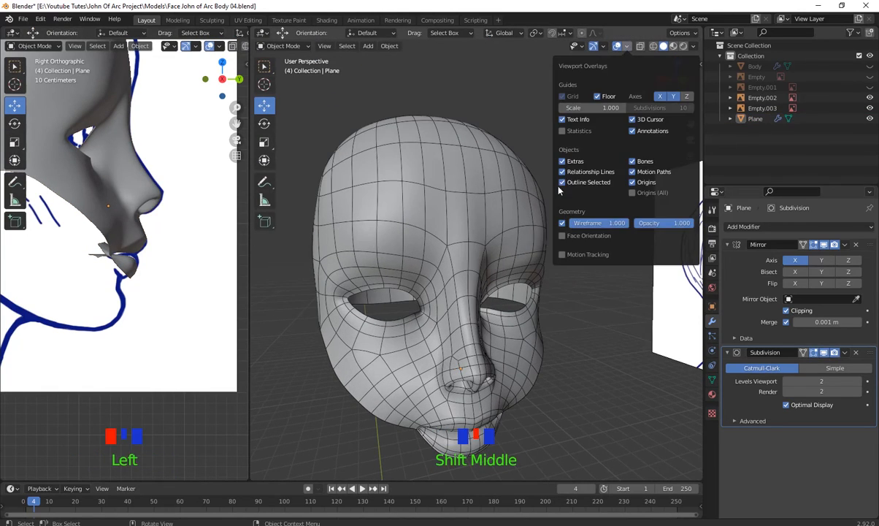
{"action": "left_click", "coordinate": [562, 224]}
{"action": "middle_click_drag", "start_coordinate": [534, 298], "coordinate": [474, 266]}
{"action": "scroll", "coordinate": [486, 310], "scroll_direction": "down", "scroll_amount": 3}
{"action": "left_click", "coordinate": [473, 265]}
{"action": "middle_click_drag", "start_coordinate": [379, 281], "coordinate": [365, 276], "text": "shift"}
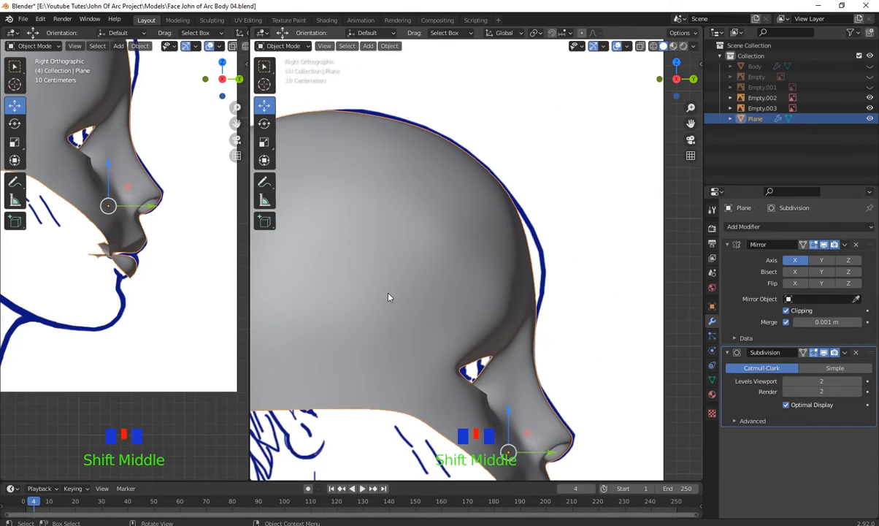
- In Edit Mode with wireframe shading, move the upper forehead profile vertices to fit the side reference outline
{"action": "key", "text": "Tab"}
{"action": "left_click_drag", "start_coordinate": [551, 292], "coordinate": [505, 239]}
{"action": "key", "text": "shift+z"}
{"action": "left_click_drag", "start_coordinate": [552, 300], "coordinate": [462, 180]}
{"action": "left_click", "coordinate": [576, 255]}
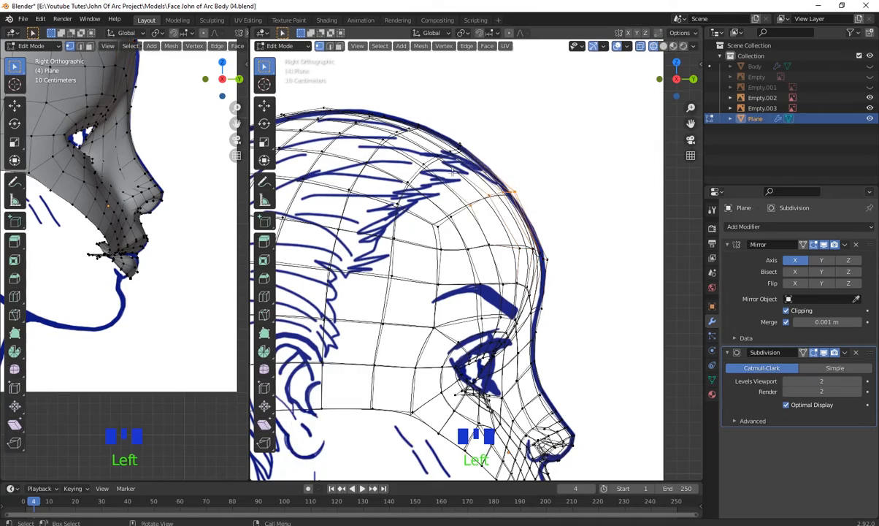
{"action": "key", "text": "g"}
{"action": "left_click", "coordinate": [459, 179]}
- Move the vertices on the bridge of the nose to fit the side reference outline
{"action": "scroll", "coordinate": [458, 180], "scroll_direction": "down", "scroll_amount": 2}
{"action": "middle_click_drag", "start_coordinate": [458, 180], "coordinate": [552, 102], "text": "shift"}
{"action": "middle_click_drag", "start_coordinate": [613, 313], "coordinate": [418, 275], "text": "shift"}
{"action": "scroll", "coordinate": [418, 275], "scroll_direction": "up", "scroll_amount": 9}
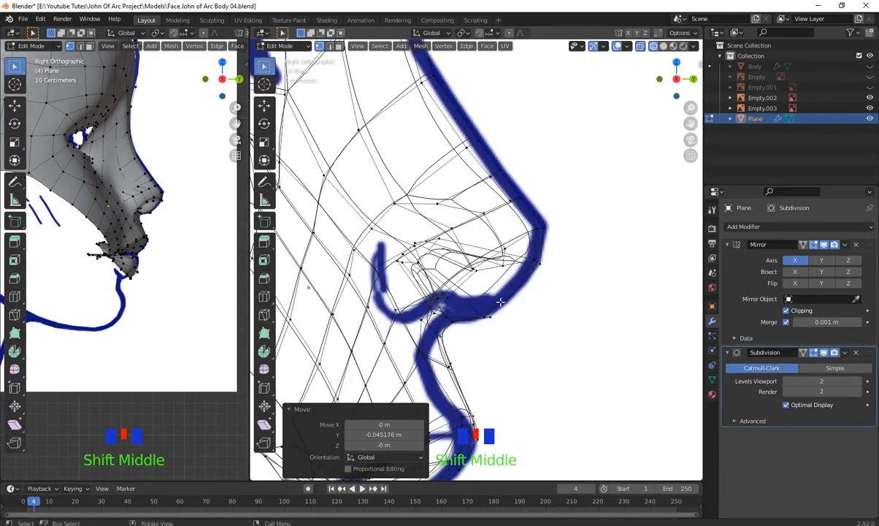
{"action": "middle_click_drag", "start_coordinate": [475, 198], "coordinate": [514, 318], "text": "shift"}
{"action": "left_click_drag", "start_coordinate": [528, 287], "coordinate": [465, 239]}
{"action": "middle_click_drag", "start_coordinate": [466, 239], "coordinate": [572, 344], "text": "shift"}
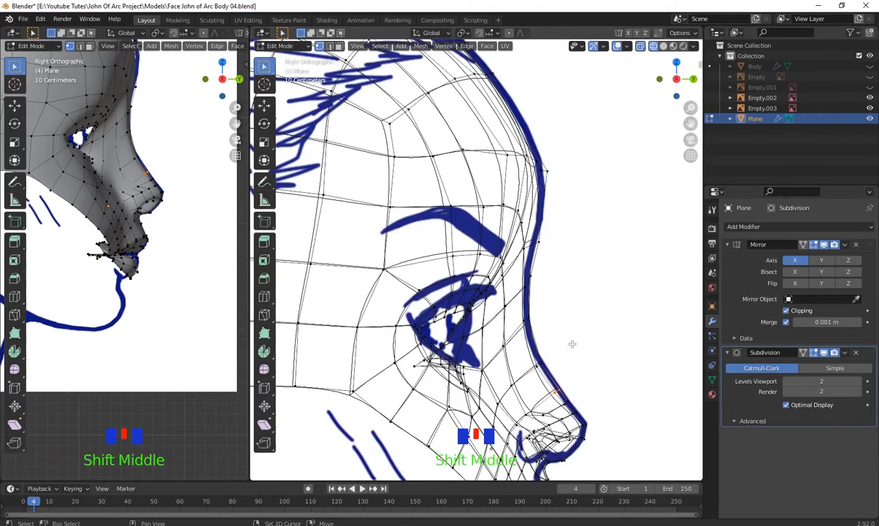
{"action": "key", "text": "g"}
{"action": "left_click", "coordinate": [579, 206]}
{"action": "left_click_drag", "start_coordinate": [559, 256], "coordinate": [531, 230]}
{"action": "key", "text": "g"}
{"action": "left_click", "coordinate": [529, 232]}
- Extrude the two lower edges on the side of the head at the ear down by 0.38605 m and forward by 0.15606 m
{"action": "scroll", "coordinate": [528, 237], "scroll_direction": "down", "scroll_amount": 7}
{"action": "middle_click_drag", "start_coordinate": [530, 245], "coordinate": [581, 322], "text": "shift"}
{"action": "key", "text": "KP_1"}
{"action": "key", "text": "KP_3"}
{"action": "scroll", "coordinate": [512, 241], "scroll_direction": "up", "scroll_amount": 4}
{"action": "middle_click_drag", "start_coordinate": [478, 237], "coordinate": [488, 221], "text": "shift"}
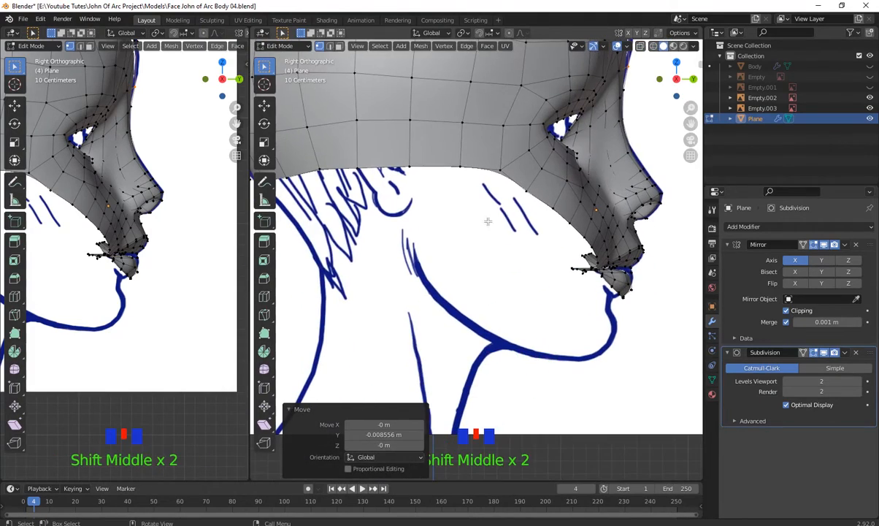
{"action": "left_click", "coordinate": [392, 171]}
{"action": "key", "text": "e"}
{"action": "left_click", "coordinate": [450, 264]}
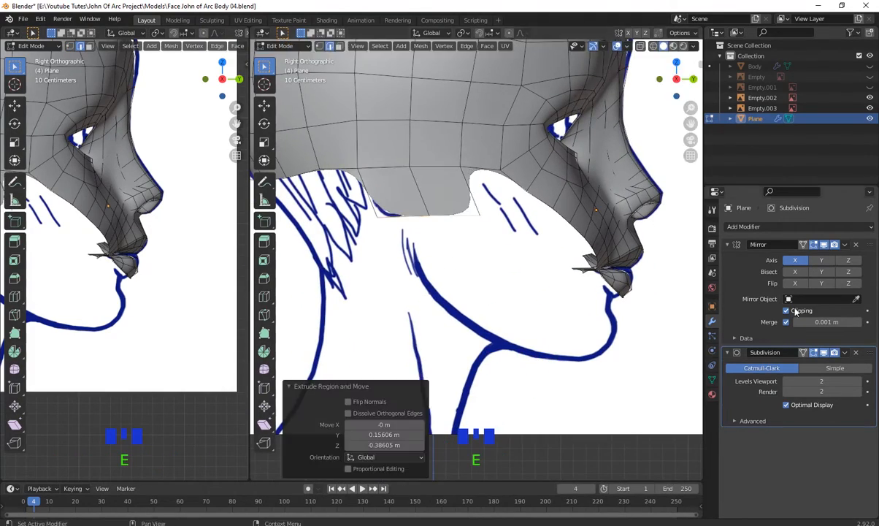
- Turn off the Subdivision modifier's display in the viewport and return the timeline to frame 1
{"action": "key", "text": "KP_3"}
{"action": "middle_click_drag", "start_coordinate": [455, 271], "coordinate": [465, 308], "text": "shift"}
{"action": "key", "text": "space"}
{"action": "scroll", "coordinate": [173, 317], "scroll_direction": "down", "scroll_amount": 3}
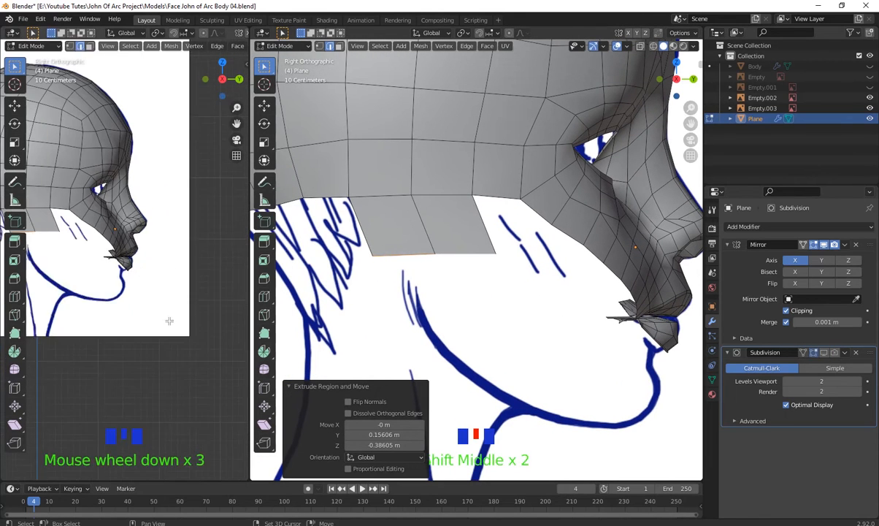
{"action": "right_click", "coordinate": [203, 322]}
{"action": "key", "text": "space"}
{"action": "left_click", "coordinate": [331, 489]}
- Show the head in front view in the second viewport and widen that viewport beside the side view
{"action": "scroll", "coordinate": [131, 278], "scroll_direction": "down", "scroll_amount": 1}
{"action": "middle_click_drag", "start_coordinate": [125, 254], "coordinate": [206, 331], "text": "shift"}
{"action": "key", "text": "KP_1"}
{"action": "scroll", "coordinate": [175, 274], "scroll_direction": "up", "scroll_amount": 1}
{"action": "left_click", "coordinate": [251, 302]}
{"action": "left_click_drag", "start_coordinate": [249, 303], "coordinate": [333, 301]}
- Move the vertices of the extruded faces below the ear so their lower edge slants up toward the face
{"action": "middle_click_drag", "start_coordinate": [636, 301], "coordinate": [574, 285], "text": "shift"}
{"action": "scroll", "coordinate": [570, 284], "scroll_direction": "up", "scroll_amount": 2}
{"action": "middle_click_drag", "start_coordinate": [482, 245], "coordinate": [569, 308], "text": "shift"}
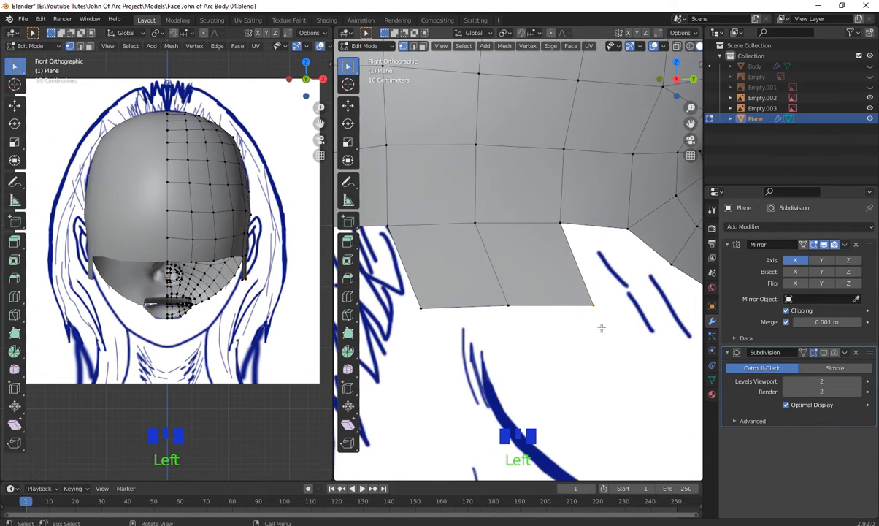
{"action": "left_click", "coordinate": [469, 270]}
{"action": "left_click", "coordinate": [562, 276]}
{"action": "key", "text": "g"}
{"action": "left_click", "coordinate": [475, 222]}
{"action": "key", "text": "g"}
{"action": "left_click", "coordinate": [468, 224]}
- Move the bottom vertices of the extruded faces sideways in front view to align them with the jaw's side
{"action": "left_click_drag", "start_coordinate": [576, 262], "coordinate": [435, 332]}
{"action": "scroll", "coordinate": [262, 305], "scroll_direction": "up", "scroll_amount": 3}
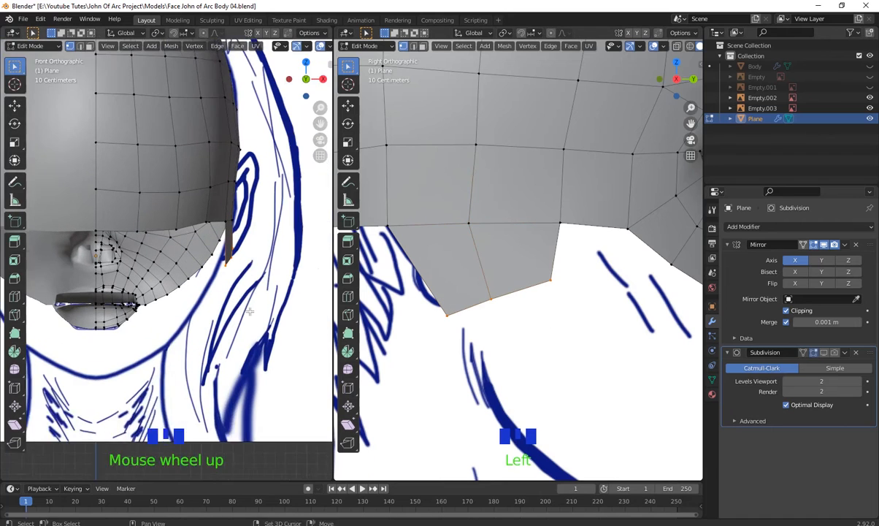
{"action": "middle_click_drag", "start_coordinate": [250, 311], "coordinate": [279, 337], "text": "shift"}
{"action": "key", "text": "g"}
{"action": "left_click", "coordinate": [268, 337]}
- Extrude the two bottom edges along the back of the jaw outline, rotate them, and extrude them forward again
{"action": "key", "text": "2"}
{"action": "left_click", "coordinate": [511, 296]}
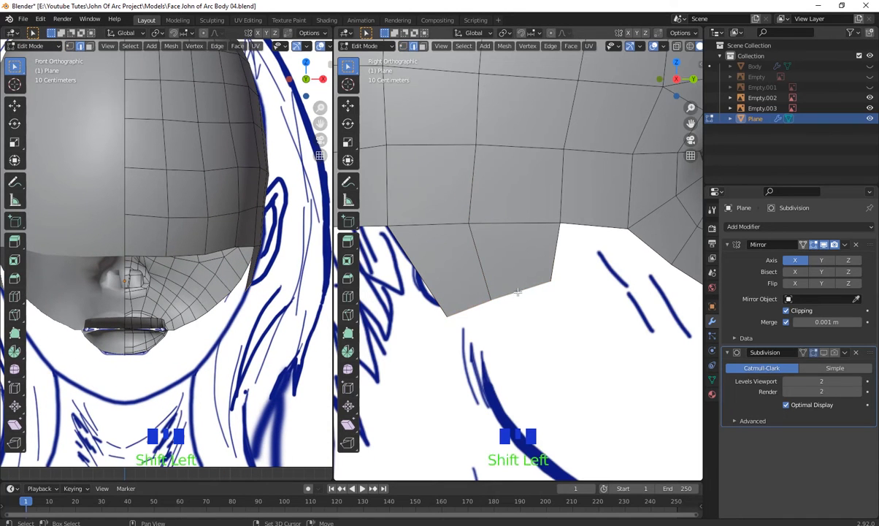
{"action": "scroll", "coordinate": [517, 292], "scroll_direction": "down", "scroll_amount": 6}
{"action": "key", "text": "e"}
{"action": "left_click", "coordinate": [549, 352]}
{"action": "key", "text": "r"}
{"action": "left_click", "coordinate": [552, 327]}
{"action": "key", "text": "e"}
{"action": "left_click", "coordinate": [587, 354]}
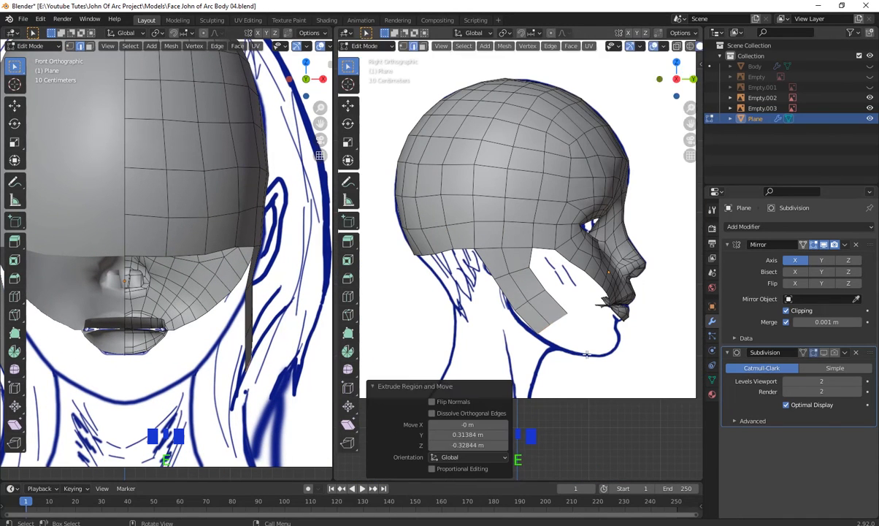
- Rotate the strip's end edges, extrude another segment along the jawline, and scale and move its end to fit the outline
{"action": "key", "text": "r"}
{"action": "left_click", "coordinate": [593, 346]}
{"action": "key", "text": "e"}
{"action": "left_click", "coordinate": [618, 371]}
{"action": "key", "text": "s"}
{"action": "left_click", "coordinate": [598, 361]}
{"action": "key", "text": "g"}
{"action": "left_click", "coordinate": [605, 365]}
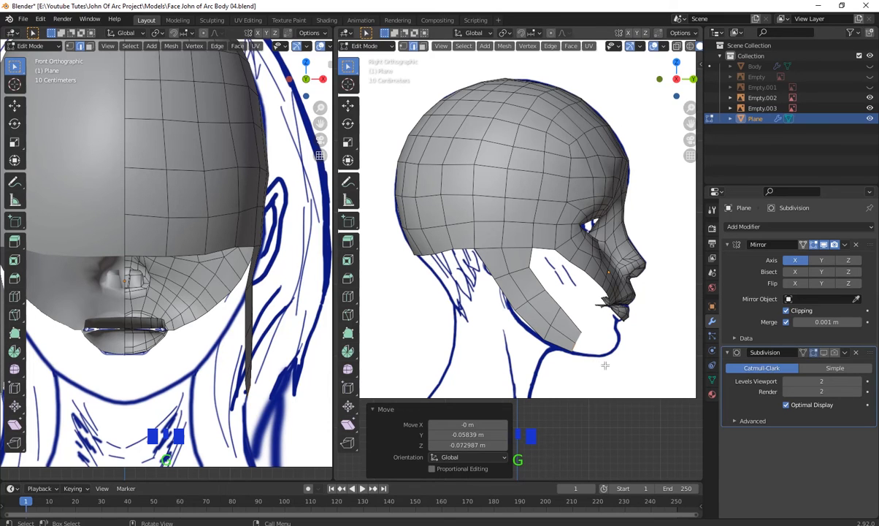
- Extrude the jaw strip forward to the chin and move its end vertices onto the mirror centre line in front view
{"action": "key", "text": "e"}
{"action": "left_click", "coordinate": [637, 365]}
{"action": "scroll", "coordinate": [636, 363], "scroll_direction": "down", "scroll_amount": 4}
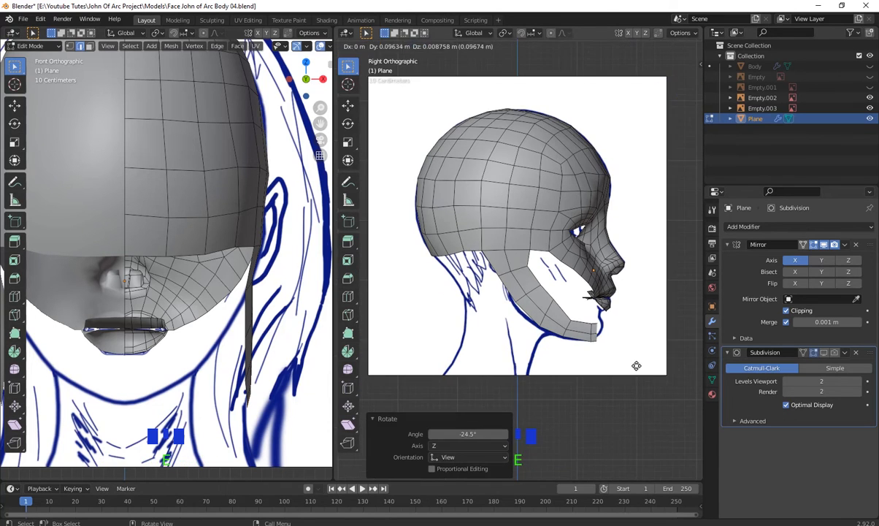
{"action": "scroll", "coordinate": [168, 249], "scroll_direction": "down", "scroll_amount": 3}
{"action": "middle_click_drag", "start_coordinate": [161, 255], "coordinate": [174, 225], "text": "shift"}
{"action": "key", "text": "1"}
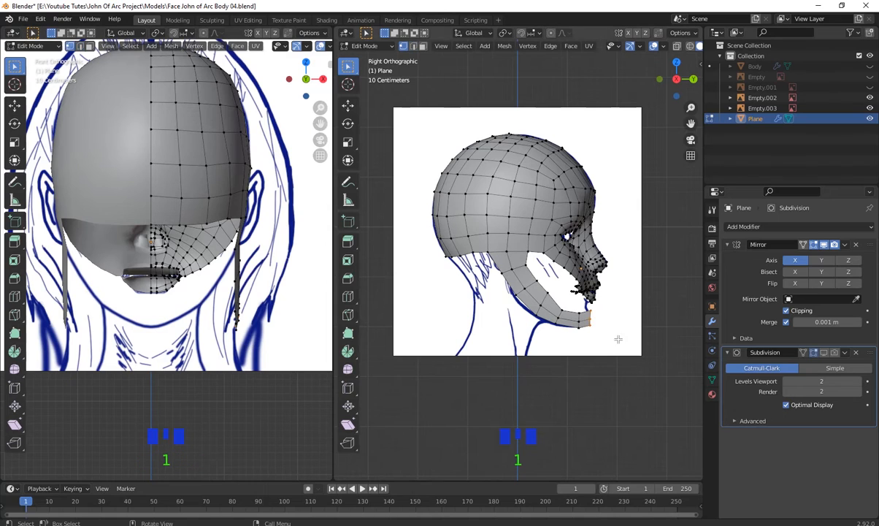
{"action": "key", "text": "g"}
{"action": "left_click", "coordinate": [125, 306]}
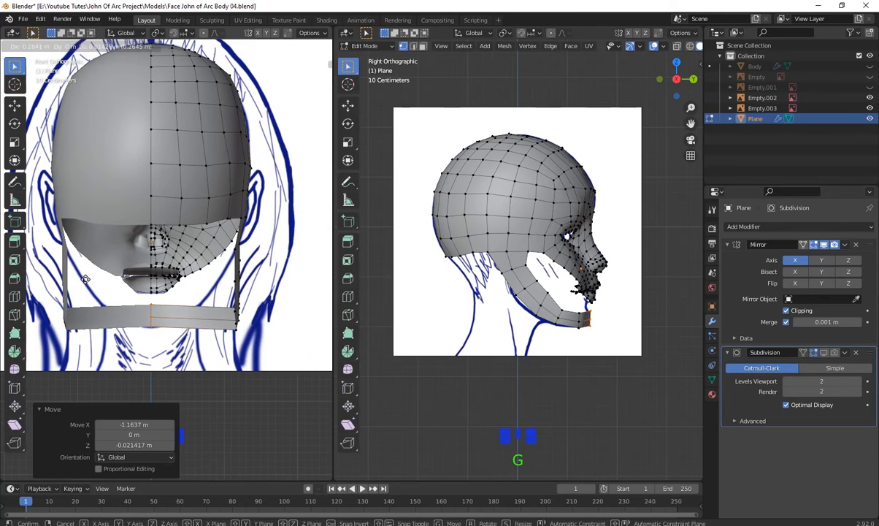
- Move the vertex row at the jaw strip's front corner inward to fit the chin outline in the front reference
{"action": "scroll", "coordinate": [569, 306], "scroll_direction": "up", "scroll_amount": 2}
{"action": "scroll", "coordinate": [568, 306], "scroll_direction": "up", "scroll_amount": 2}
{"action": "middle_click_drag", "start_coordinate": [569, 306], "coordinate": [524, 223], "text": "shift"}
{"action": "middle_click_drag", "start_coordinate": [606, 292], "coordinate": [559, 292]}
{"action": "left_click_drag", "start_coordinate": [486, 303], "coordinate": [537, 359]}
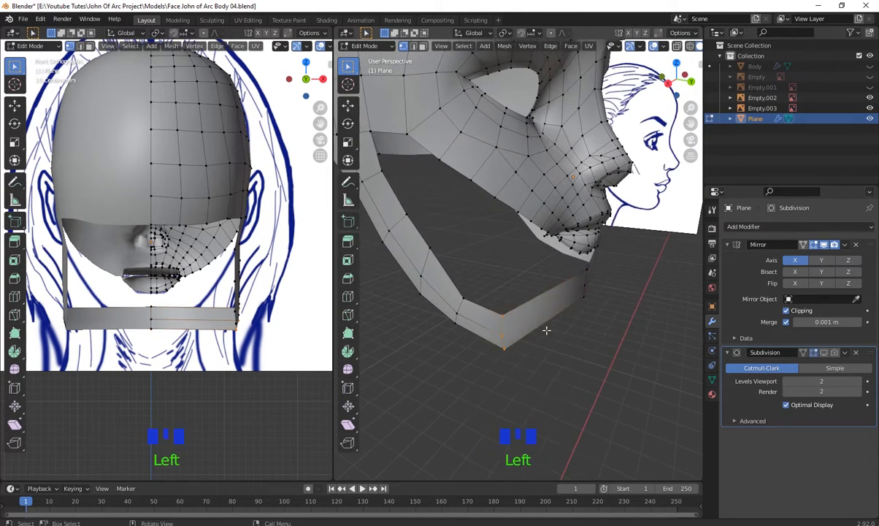
{"action": "middle_click_drag", "start_coordinate": [546, 332], "coordinate": [539, 351]}
{"action": "key", "text": "g"}
{"action": "left_click", "coordinate": [197, 314]}
{"action": "key", "text": "g"}
{"action": "left_click", "coordinate": [609, 269]}
{"action": "key", "text": "g"}
{"action": "left_click", "coordinate": [517, 359]}
- Move the remaining vertex rows up the jaw strip inward to follow the front reference's jawline
{"action": "left_click_drag", "start_coordinate": [537, 349], "coordinate": [479, 276]}
{"action": "key", "text": "g"}
{"action": "left_click", "coordinate": [189, 323]}
{"action": "left_click_drag", "start_coordinate": [514, 307], "coordinate": [448, 241]}
{"action": "key", "text": "g"}
{"action": "left_click", "coordinate": [221, 290]}
{"action": "left_click_drag", "start_coordinate": [489, 269], "coordinate": [414, 166]}
{"action": "key", "text": "g"}
{"action": "left_click", "coordinate": [255, 289]}
{"action": "key", "text": "g"}
{"action": "left_click", "coordinate": [266, 246]}
- Add one centred loop cut across the jaw strip beside the chin
{"action": "scroll", "coordinate": [267, 246], "scroll_direction": "down", "scroll_amount": 2}
{"action": "scroll", "coordinate": [468, 234], "scroll_direction": "down", "scroll_amount": 4}
{"action": "middle_click_drag", "start_coordinate": [475, 241], "coordinate": [593, 343]}
{"action": "scroll", "coordinate": [526, 197], "scroll_direction": "up", "scroll_amount": 3}
{"action": "left_click", "coordinate": [544, 350]}
{"action": "scroll", "coordinate": [544, 351], "scroll_direction": "down", "scroll_amount": 2}
{"action": "middle_click_drag", "start_coordinate": [593, 343], "coordinate": [603, 352], "text": "shift"}
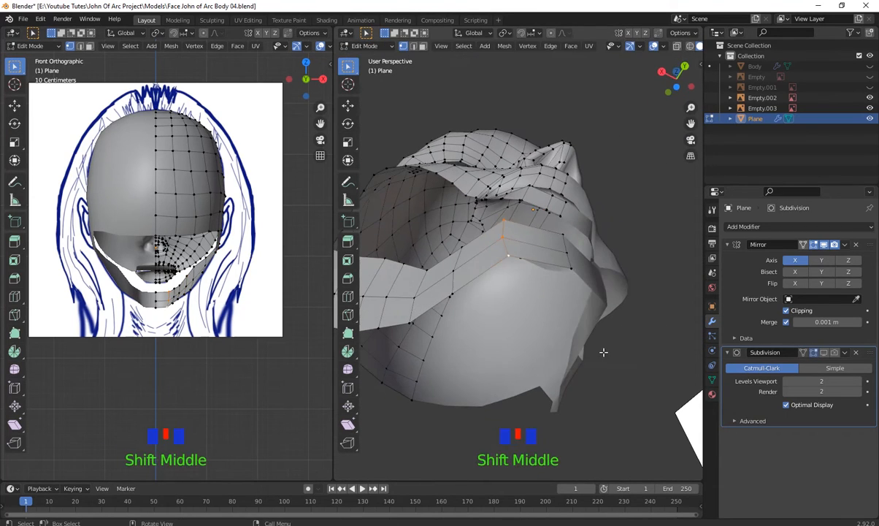
{"action": "left_click", "coordinate": [643, 356]}
{"action": "scroll", "coordinate": [635, 365], "scroll_direction": "down", "scroll_amount": 2}
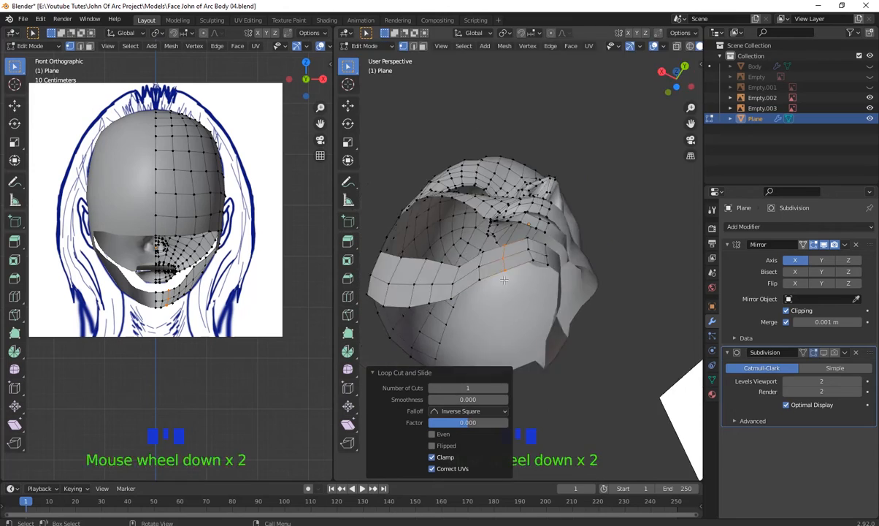
{"action": "middle_click_drag", "start_coordinate": [636, 365], "coordinate": [624, 377]}
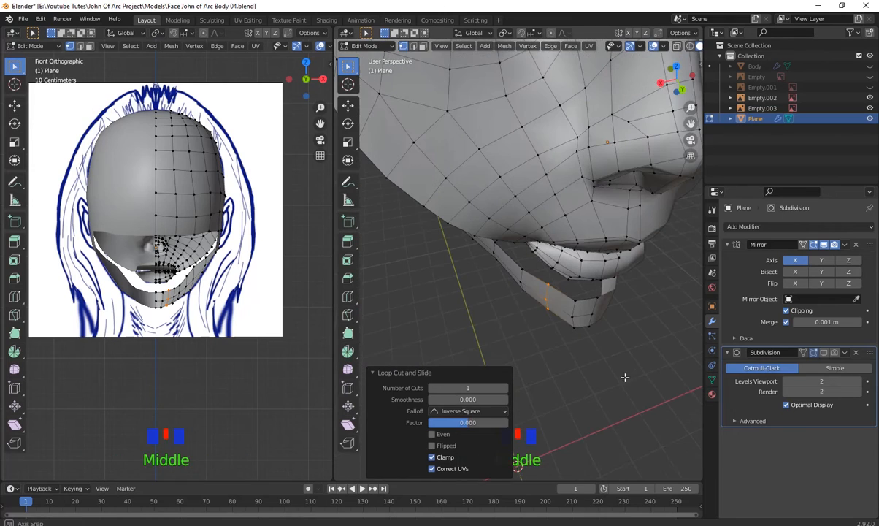
- Move the vertex rows along the side of the jaw strip to even their spacing and smooth the curve
{"action": "left_click", "coordinate": [573, 356]}
{"action": "left_click_drag", "start_coordinate": [536, 311], "coordinate": [486, 252]}
{"action": "key", "text": "g"}
{"action": "left_click", "coordinate": [478, 276]}
{"action": "middle_click_drag", "start_coordinate": [478, 275], "coordinate": [512, 284]}
{"action": "left_click_drag", "start_coordinate": [503, 286], "coordinate": [447, 246]}
{"action": "key", "text": "g"}
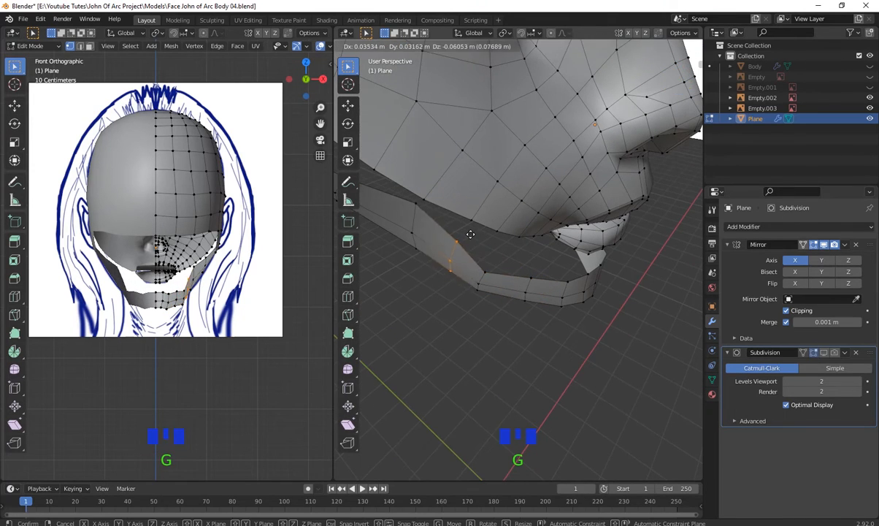
{"action": "left_click", "coordinate": [526, 291]}
{"action": "key", "text": "g"}
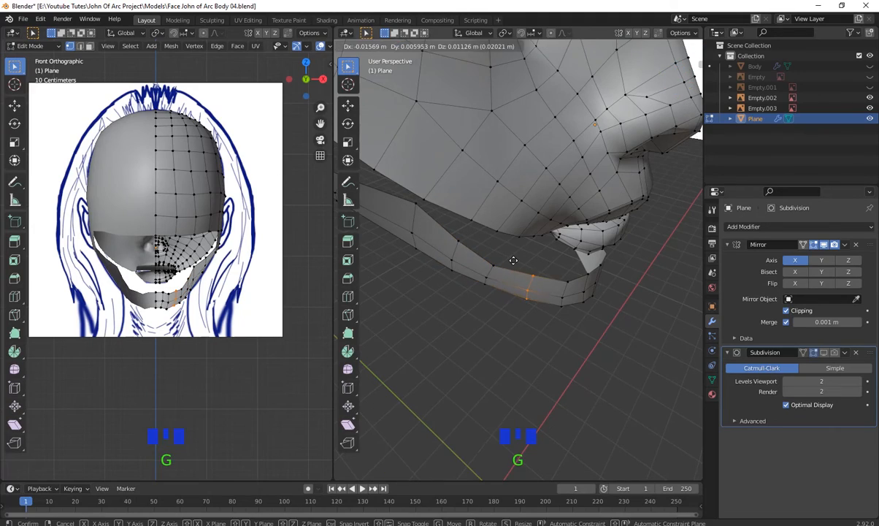
{"action": "left_click", "coordinate": [514, 257]}
- Move the upper vertices beside the chin's centre and adjust the adjoining jaw strip vertices to round the chin
{"action": "middle_click_drag", "start_coordinate": [514, 257], "coordinate": [512, 350]}
{"action": "scroll", "coordinate": [511, 307], "scroll_direction": "down", "scroll_amount": 2}
{"action": "scroll", "coordinate": [511, 350], "scroll_direction": "up", "scroll_amount": 2}
{"action": "left_click", "coordinate": [555, 424], "text": "shift"}
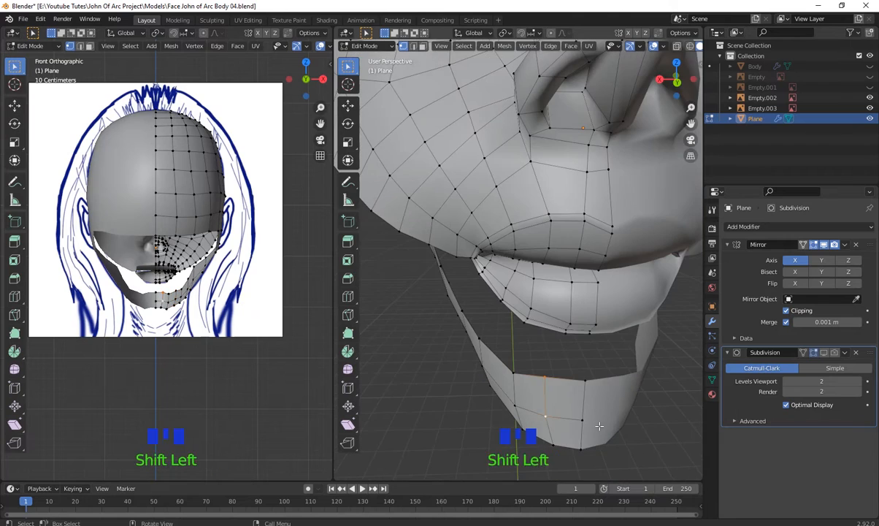
{"action": "key", "text": "g"}
{"action": "left_click", "coordinate": [604, 430]}
{"action": "middle_click_drag", "start_coordinate": [604, 430], "coordinate": [559, 360]}
{"action": "key", "text": "g"}
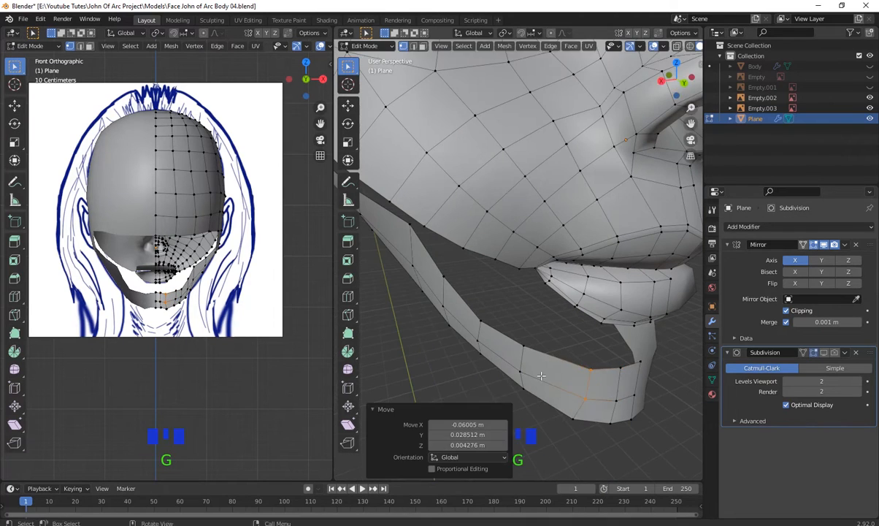
{"action": "left_click", "coordinate": [481, 303]}
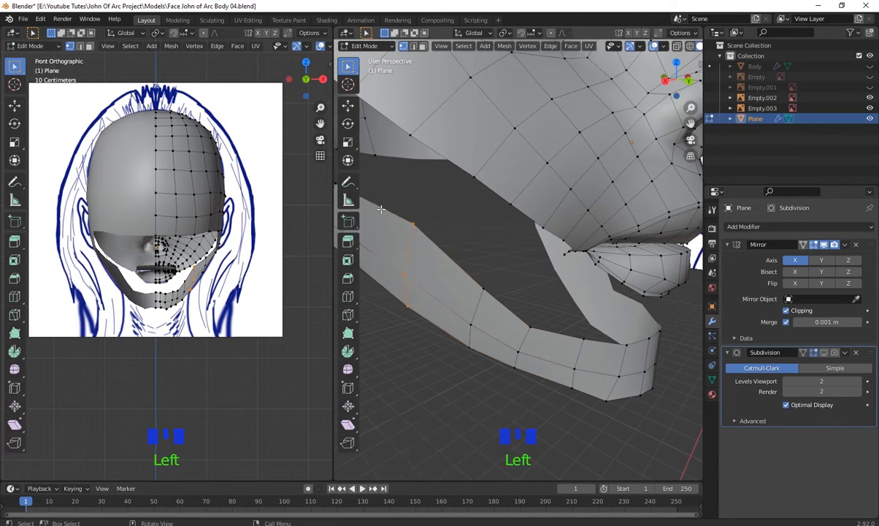
- Reposition the vertex row farther back on the jaw and the inner vertices on the front of the chin
{"action": "middle_click_drag", "start_coordinate": [381, 209], "coordinate": [509, 336]}
{"action": "key", "text": "g"}
{"action": "left_click", "coordinate": [481, 281]}
{"action": "scroll", "coordinate": [480, 281], "scroll_direction": "up", "scroll_amount": 2}
{"action": "left_click", "coordinate": [517, 314]}
{"action": "left_click", "coordinate": [476, 269]}
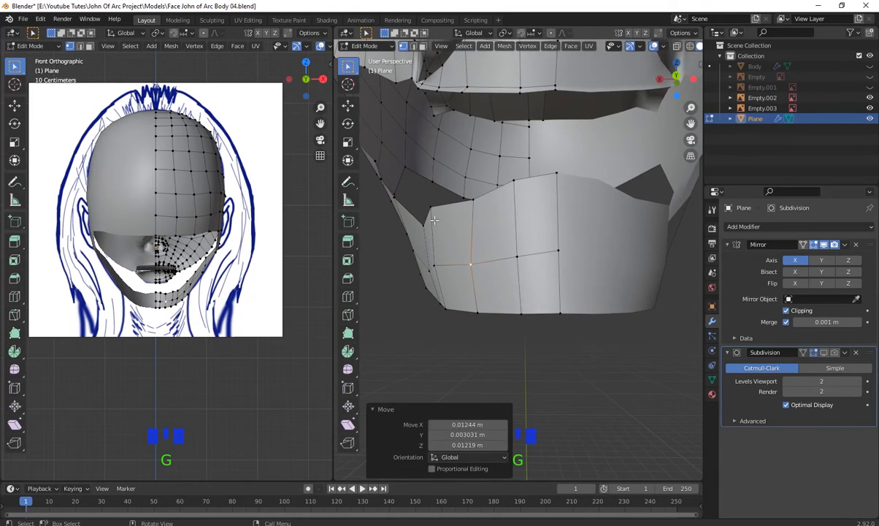
{"action": "left_click", "coordinate": [487, 271]}
{"action": "key", "text": "g"}
{"action": "middle_click_drag", "start_coordinate": [436, 220], "coordinate": [476, 252]}
{"action": "left_click", "coordinate": [487, 275]}
- Fill faces between the lower lip's bottom edges and the top edges of the chin strip
{"action": "key", "text": "2"}
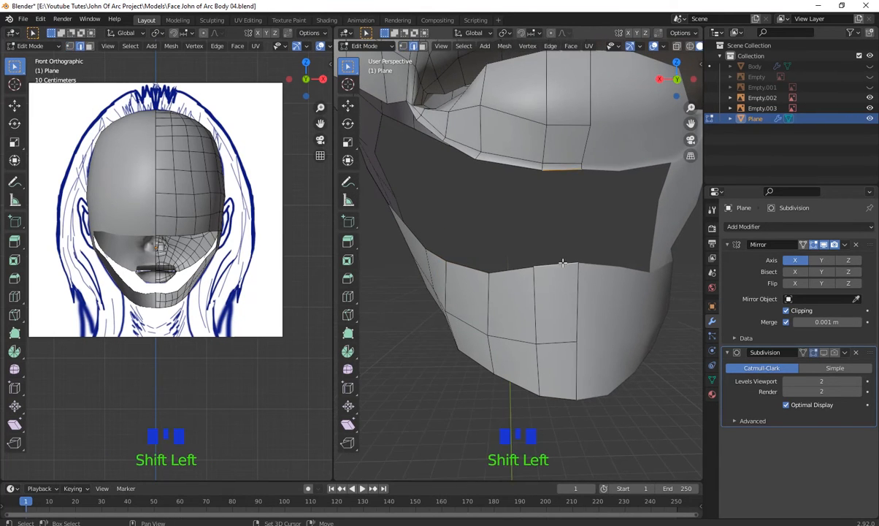
{"action": "key", "text": "f"}
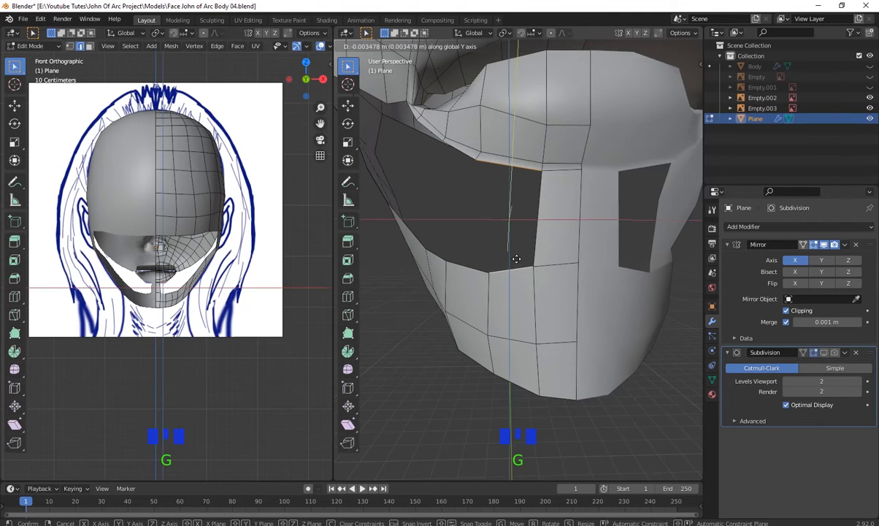
{"action": "left_click", "coordinate": [516, 259]}
{"action": "middle_click_drag", "start_coordinate": [516, 258], "coordinate": [522, 284]}
{"action": "key", "text": "f"}
- Fill the gap beside the chin with faces from the mouth corner down to the jaw strip
{"action": "middle_click_drag", "start_coordinate": [489, 321], "coordinate": [568, 187]}
{"action": "middle_click_drag", "start_coordinate": [552, 324], "coordinate": [507, 216]}
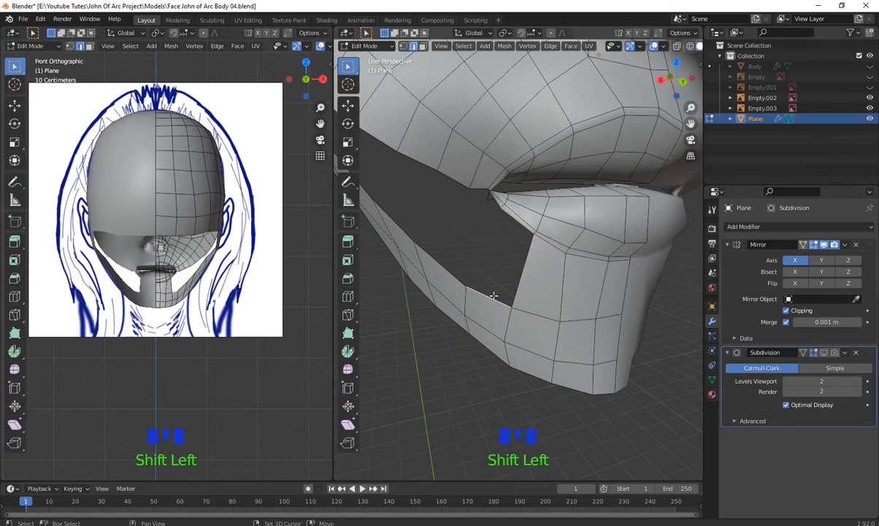
{"action": "middle_click_drag", "start_coordinate": [494, 295], "coordinate": [484, 278]}
{"action": "scroll", "coordinate": [489, 288], "scroll_direction": "up", "scroll_amount": 2}
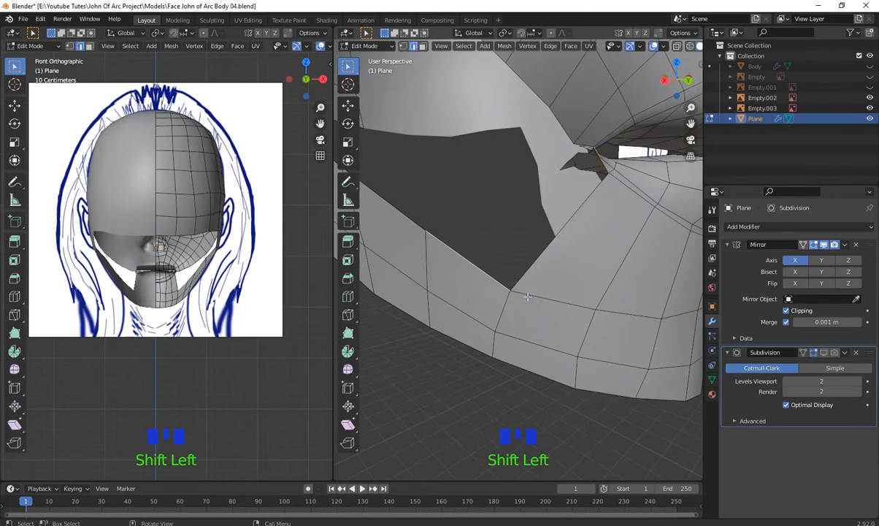
{"action": "middle_click_drag", "start_coordinate": [527, 296], "coordinate": [490, 216]}
{"action": "scroll", "coordinate": [511, 263], "scroll_direction": "down", "scroll_amount": 2}
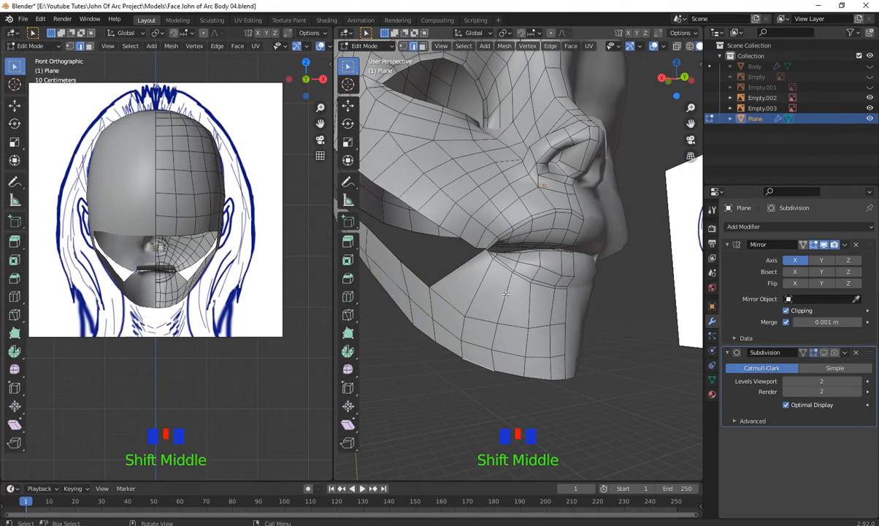
- Slide the horizontal edge at the front of the chin and move the neighbouring chin vertex down
{"action": "scroll", "coordinate": [505, 294], "scroll_direction": "up", "scroll_amount": 2}
{"action": "middle_click_drag", "start_coordinate": [506, 295], "coordinate": [587, 360], "text": "shift"}
{"action": "right_click", "coordinate": [558, 364]}
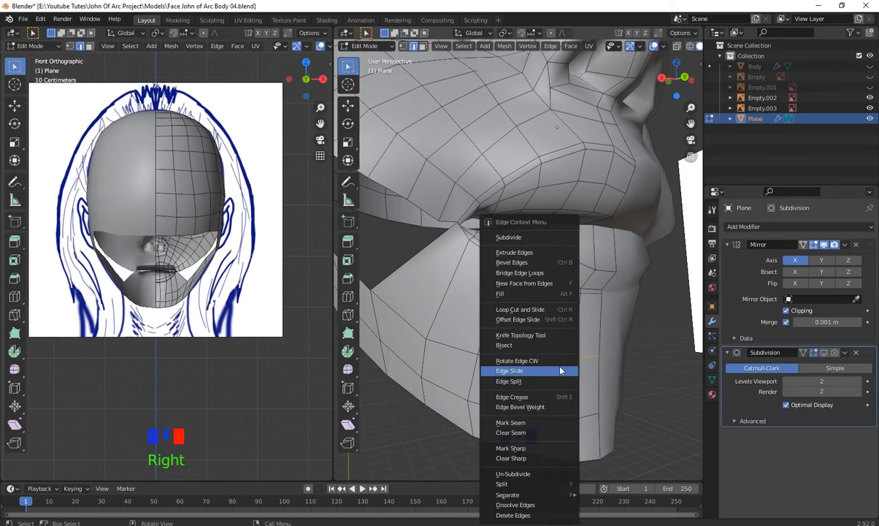
{"action": "left_click", "coordinate": [561, 371]}
{"action": "left_click", "coordinate": [567, 382]}
{"action": "key", "text": "1"}
{"action": "left_click", "coordinate": [482, 358]}
{"action": "middle_click_drag", "start_coordinate": [482, 358], "coordinate": [526, 343]}
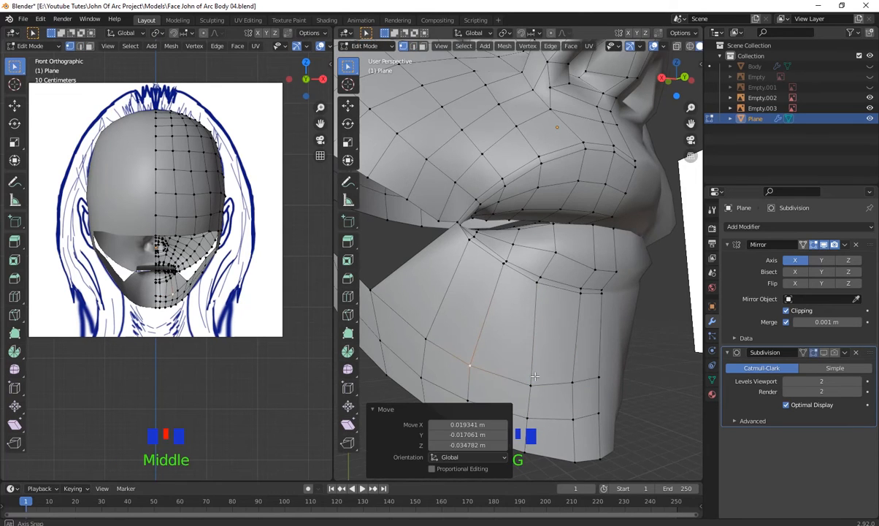
- Add one horizontal loop cut across the chin faces below the lower lip with a slide factor of 0.614
{"action": "key", "text": "ctrl+r"}
{"action": "left_click", "coordinate": [579, 333]}
{"action": "left_click", "coordinate": [580, 325]}
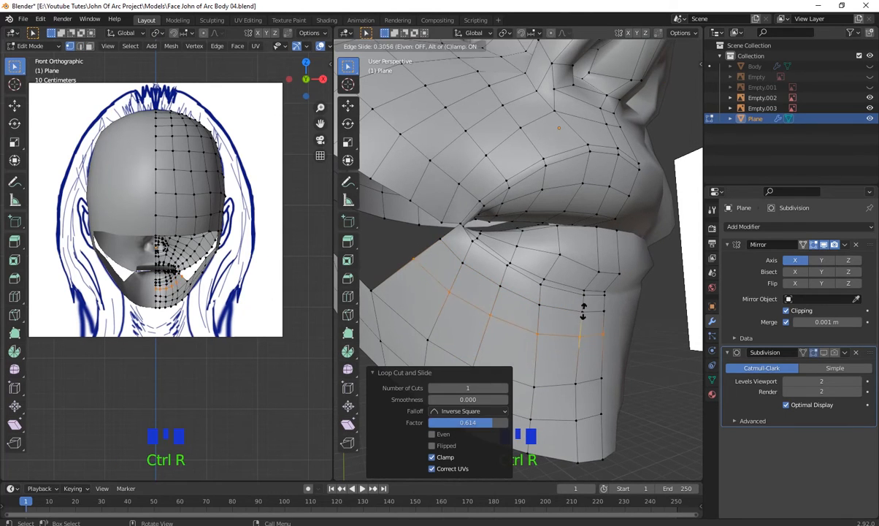
- Move the vertex on the cheek's open lower edge beside the mouth corner
{"action": "middle_click_drag", "start_coordinate": [590, 351], "coordinate": [562, 261]}
{"action": "scroll", "coordinate": [458, 235], "scroll_direction": "up", "scroll_amount": 2}
{"action": "scroll", "coordinate": [532, 275], "scroll_direction": "down", "scroll_amount": 2}
{"action": "left_click", "coordinate": [498, 253]}
{"action": "key", "text": "g"}
{"action": "left_click", "coordinate": [516, 281]}
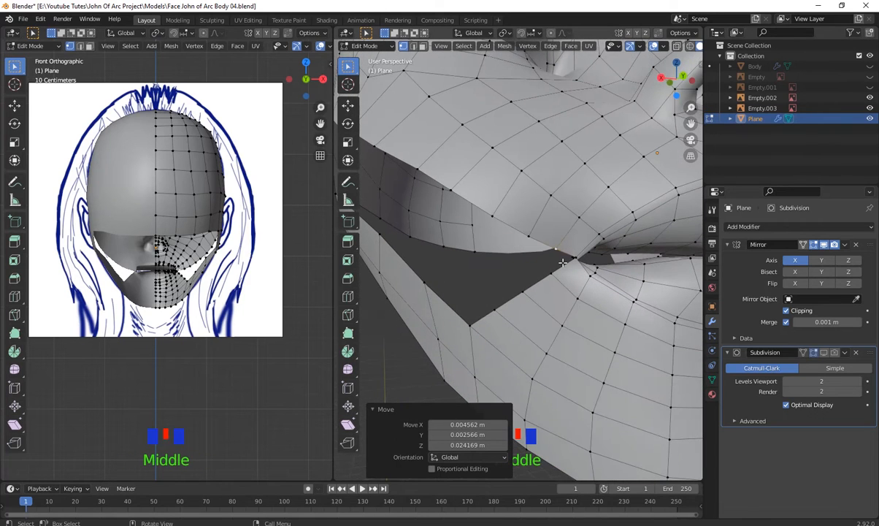
- Fill faces between the cheek's lower edges and the chin's open edges, working outward from the mouth corner
{"action": "key", "text": "2"}
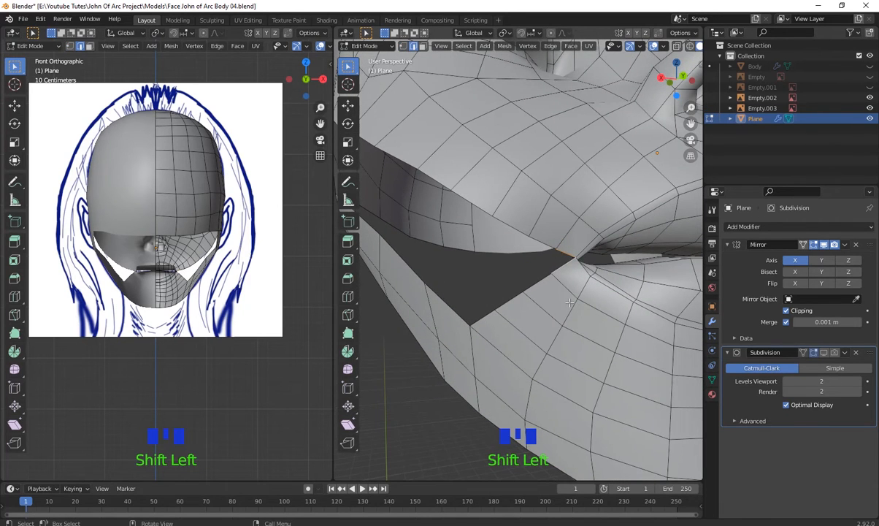
{"action": "middle_click_drag", "start_coordinate": [569, 302], "coordinate": [544, 284]}
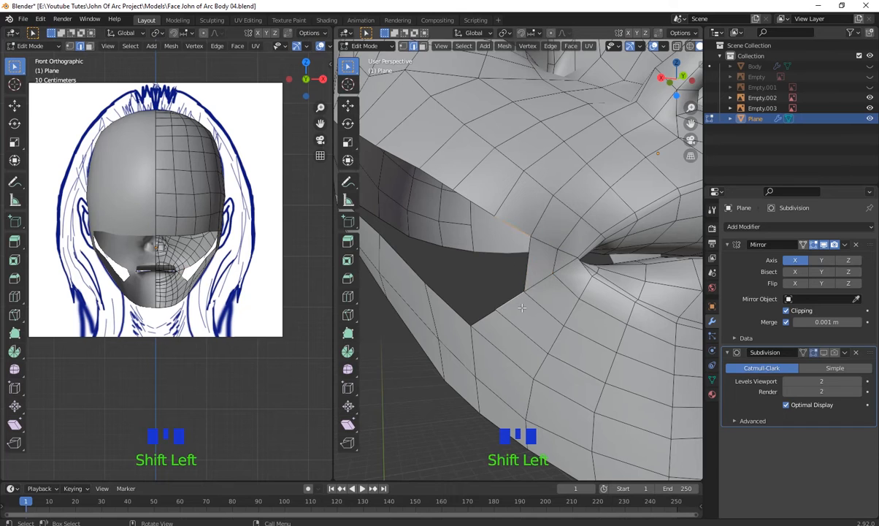
{"action": "middle_click_drag", "start_coordinate": [499, 257], "coordinate": [544, 289]}
{"action": "left_click", "coordinate": [544, 290]}
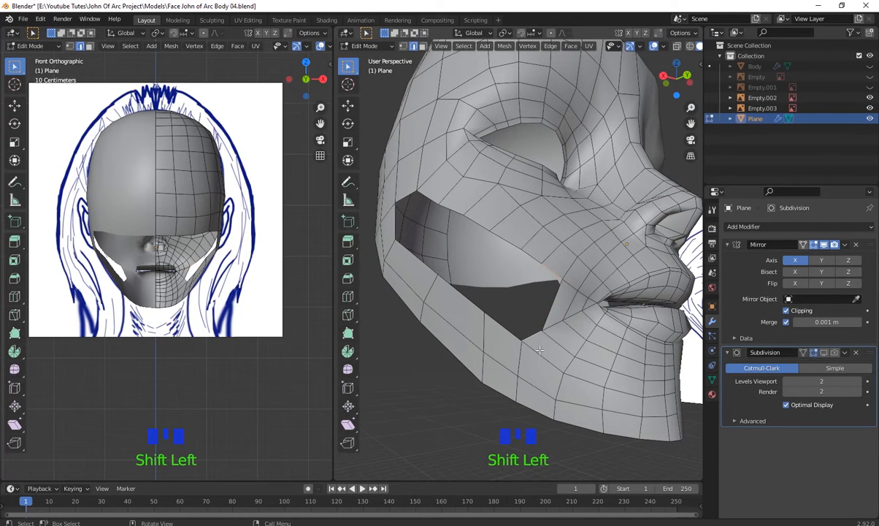
{"action": "middle_click_drag", "start_coordinate": [539, 351], "coordinate": [541, 264]}
{"action": "middle_click_drag", "start_coordinate": [505, 239], "coordinate": [504, 271]}
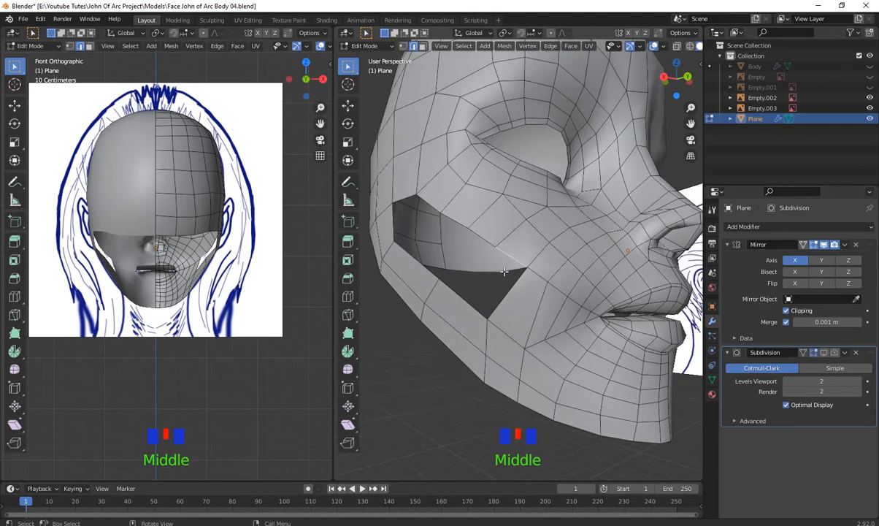
- Add one centred loop cut across the jaw strip and fill the remaining cheek gap with faces
{"action": "left_click", "coordinate": [459, 291]}
{"action": "key", "text": "ctrl+r"}
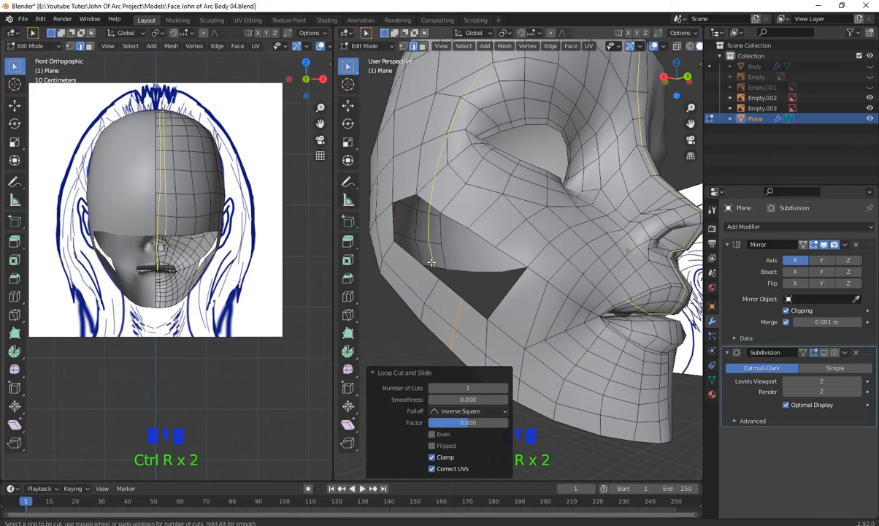
{"action": "left_click", "coordinate": [457, 281]}
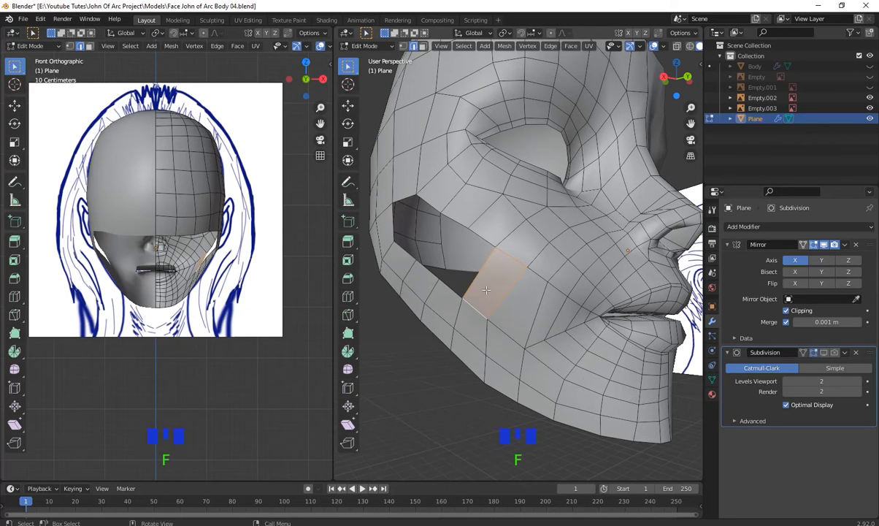
{"action": "middle_click_drag", "start_coordinate": [485, 290], "coordinate": [513, 344]}
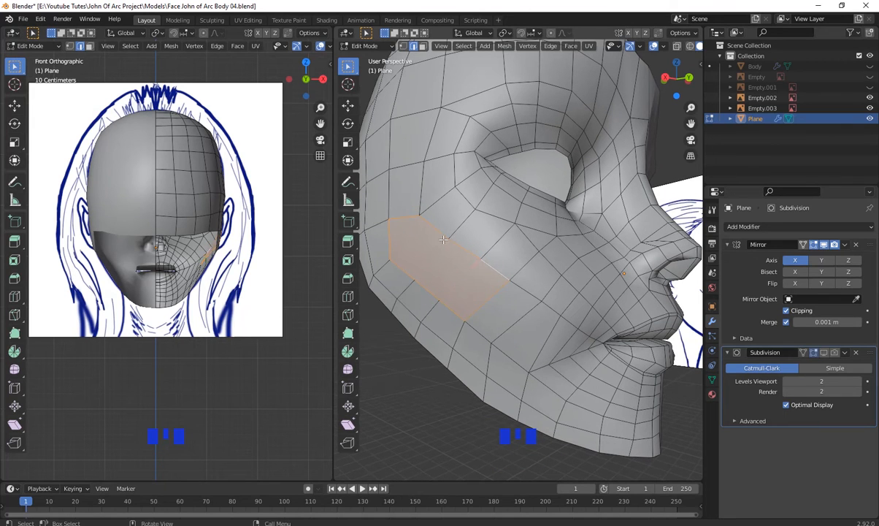
- Cut an edge across the large face at the rear of the filled cheek and dissolve the surplus edges
{"action": "right_click", "coordinate": [510, 320]}
{"action": "scroll", "coordinate": [510, 320], "scroll_direction": "down", "scroll_amount": 2}
{"action": "middle_click_drag", "start_coordinate": [510, 320], "coordinate": [450, 393]}
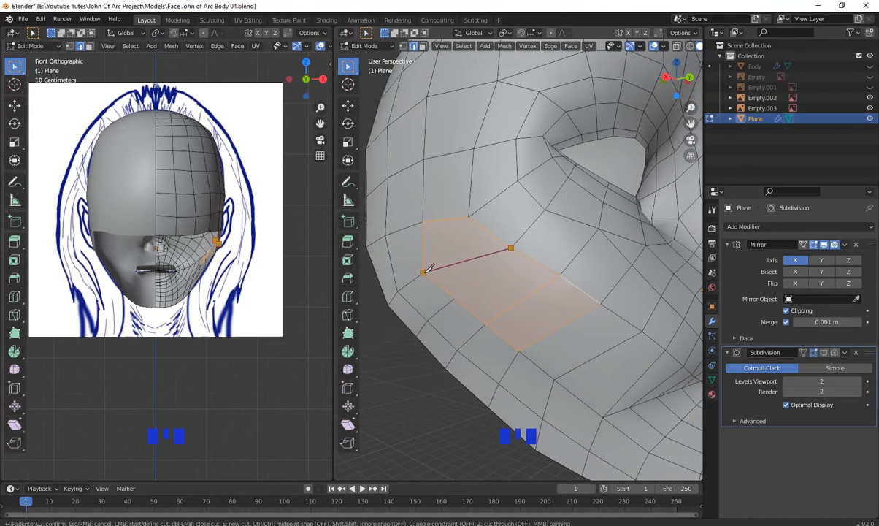
{"action": "key", "text": "x"}
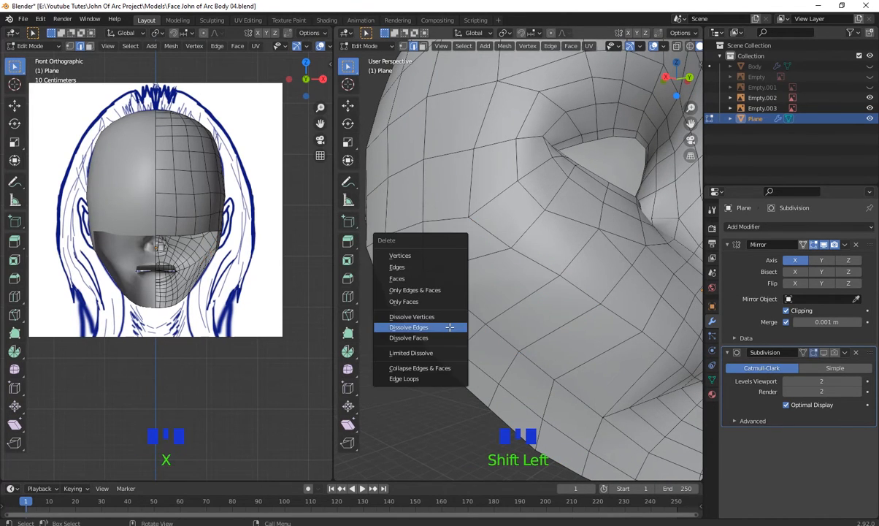
{"action": "left_click", "coordinate": [450, 326]}
{"action": "middle_click_drag", "start_coordinate": [450, 327], "coordinate": [489, 270]}
- Add one loop cut through the lower cheek faces toward the mouth corner with a slide factor of 0
{"action": "right_click", "coordinate": [441, 312]}
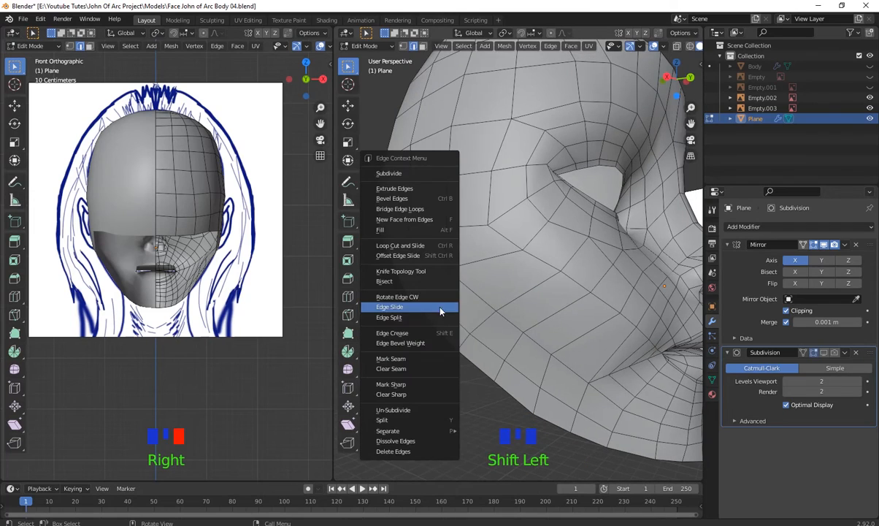
{"action": "left_click", "coordinate": [415, 308]}
{"action": "left_click", "coordinate": [423, 283]}
{"action": "left_click", "coordinate": [461, 235]}
{"action": "left_click", "coordinate": [442, 252], "text": "shift"}
{"action": "right_click", "coordinate": [456, 280]}
{"action": "left_click", "coordinate": [456, 276]}
{"action": "right_click", "coordinate": [456, 277]}
{"action": "left_click", "coordinate": [460, 273]}
{"action": "middle_click_drag", "start_coordinate": [489, 271], "coordinate": [615, 315], "text": "shift"}
{"action": "scroll", "coordinate": [544, 300], "scroll_direction": "down", "scroll_amount": 3}
{"action": "left_click", "coordinate": [548, 315]}
{"action": "right_click", "coordinate": [548, 315]}
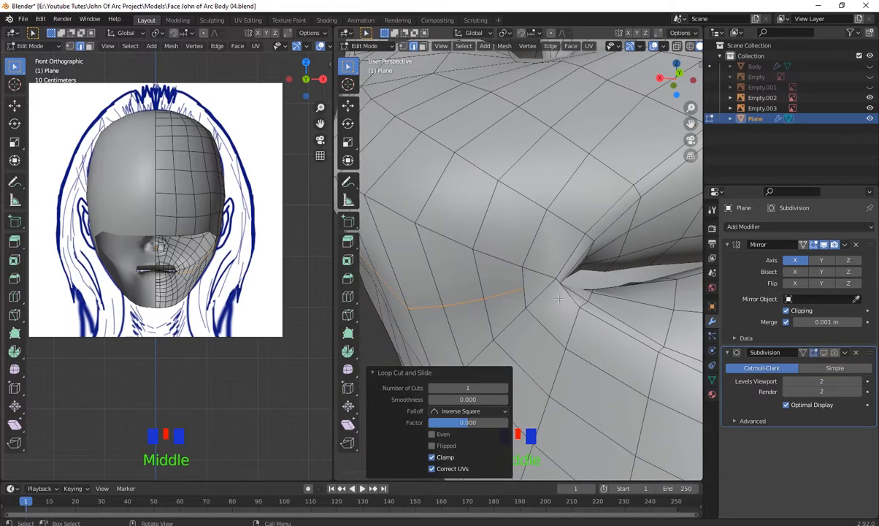
- Move the lower cheek vertices, judged from below the face, to smooth the cheek's curvature
{"action": "middle_click_drag", "start_coordinate": [574, 290], "coordinate": [533, 277]}
{"action": "scroll", "coordinate": [570, 307], "scroll_direction": "down", "scroll_amount": 2}
{"action": "scroll", "coordinate": [533, 277], "scroll_direction": "up", "scroll_amount": 3}
{"action": "left_click", "coordinate": [503, 250]}
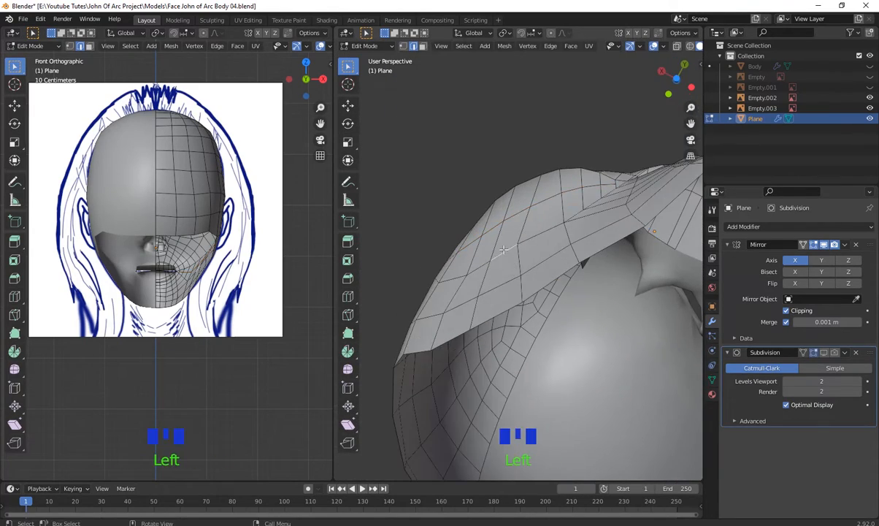
{"action": "middle_click_drag", "start_coordinate": [490, 228], "coordinate": [593, 334]}
{"action": "key", "text": "g"}
{"action": "left_click", "coordinate": [516, 257]}
{"action": "left_click", "coordinate": [470, 270]}
{"action": "key", "text": "g"}
{"action": "left_click", "coordinate": [521, 252]}
{"action": "left_click", "coordinate": [532, 272]}
{"action": "scroll", "coordinate": [511, 255], "scroll_direction": "down", "scroll_amount": 2}
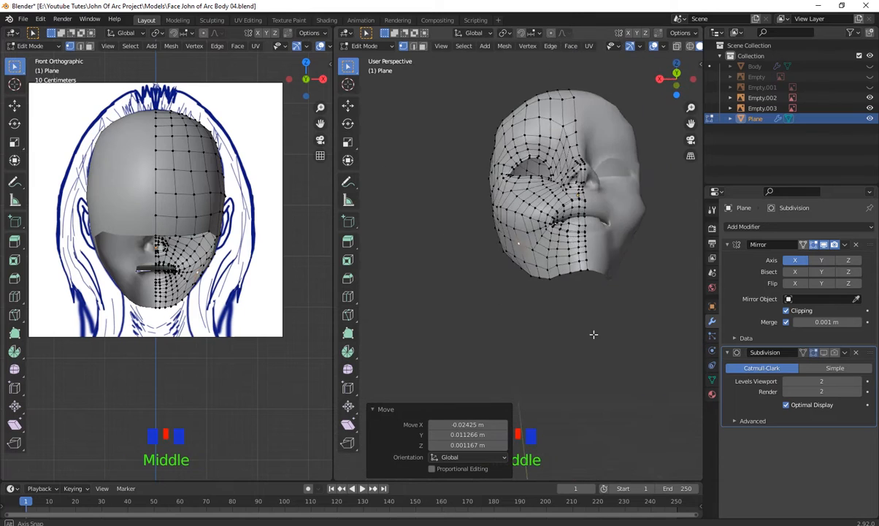
- In the right side view, move the vertices along the rear edge of the jaw to fit the reference drawing
{"action": "key", "text": "KP_3"}
{"action": "scroll", "coordinate": [467, 210], "scroll_direction": "up", "scroll_amount": 3}
{"action": "middle_click_drag", "start_coordinate": [467, 210], "coordinate": [514, 276], "text": "shift"}
{"action": "left_click_drag", "start_coordinate": [514, 276], "coordinate": [479, 191]}
{"action": "key", "text": "g"}
{"action": "left_click", "coordinate": [482, 277]}
{"action": "key", "text": "g"}
{"action": "left_click", "coordinate": [467, 199]}
{"action": "left_click_drag", "start_coordinate": [409, 196], "coordinate": [459, 163]}
{"action": "key", "text": "g"}
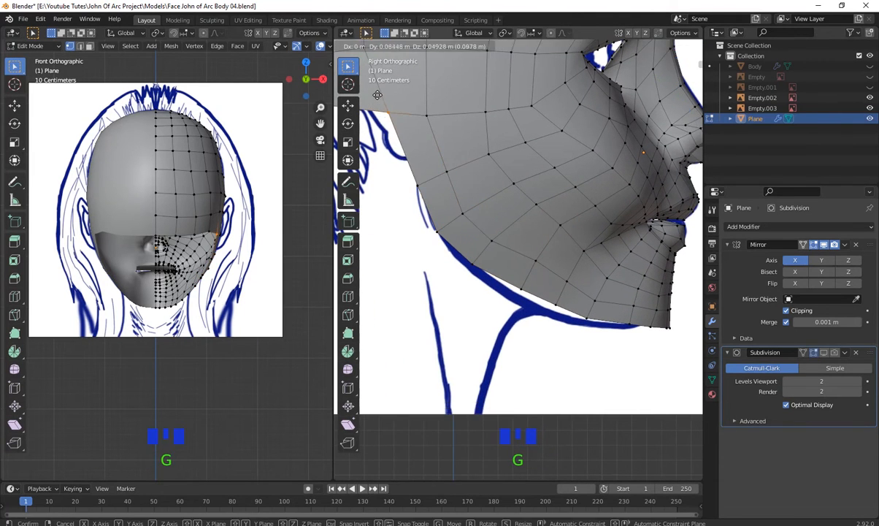
{"action": "left_click", "coordinate": [456, 165]}
- Move the individual cheek vertices between the ear and the mouth to even out the grid in side view
{"action": "left_click_drag", "start_coordinate": [433, 116], "coordinate": [476, 83]}
{"action": "key", "text": "g"}
{"action": "left_click", "coordinate": [469, 141]}
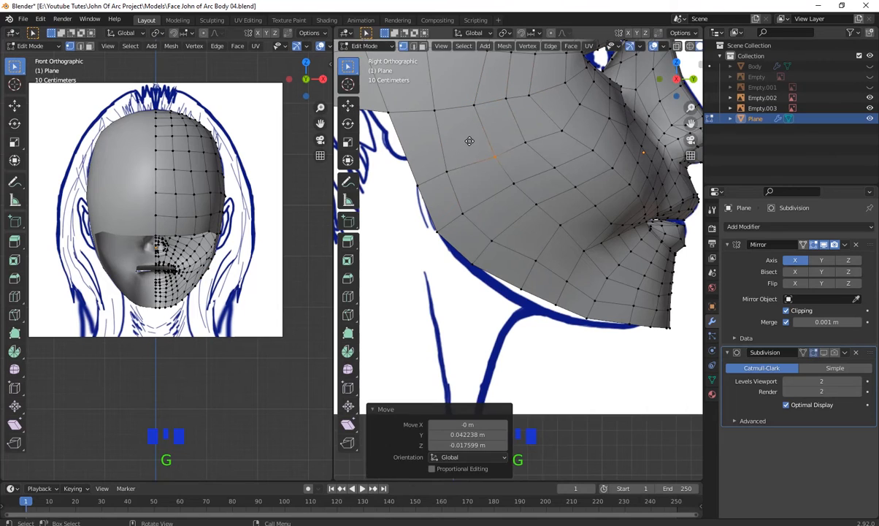
{"action": "left_click_drag", "start_coordinate": [578, 138], "coordinate": [549, 119]}
{"action": "key", "text": "g"}
{"action": "left_click", "coordinate": [549, 114]}
{"action": "left_click_drag", "start_coordinate": [604, 161], "coordinate": [581, 137]}
{"action": "key", "text": "g"}
{"action": "left_click", "coordinate": [579, 133]}
- Reposition the lower cheek and jawline vertices against the jaw curve of the side drawing
{"action": "left_click_drag", "start_coordinate": [527, 195], "coordinate": [495, 174]}
{"action": "key", "text": "g"}
{"action": "left_click_drag", "start_coordinate": [540, 117], "coordinate": [538, 114]}
{"action": "key", "text": "g"}
{"action": "left_click", "coordinate": [533, 110]}
{"action": "left_click_drag", "start_coordinate": [431, 197], "coordinate": [406, 171]}
{"action": "key", "text": "g"}
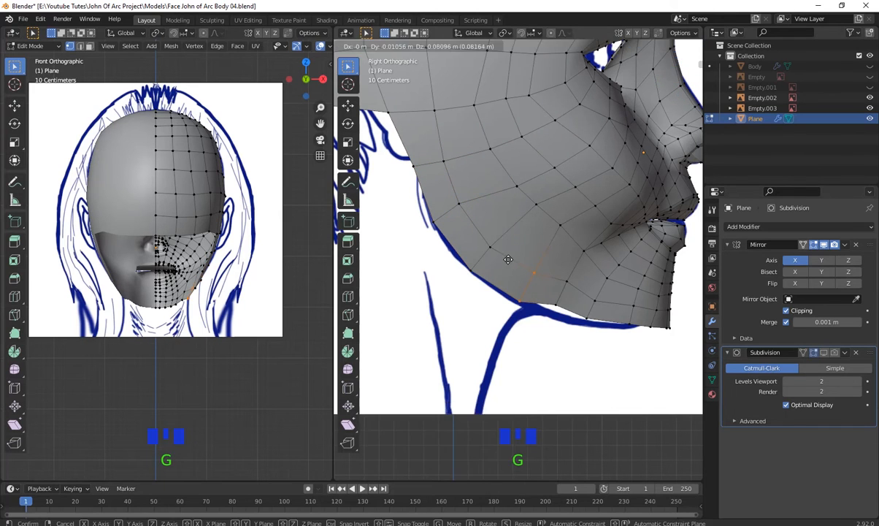
{"action": "left_click", "coordinate": [575, 294]}
- Switch to wireframe shading and move the side chin vertices and the vertex below the mouth corner
{"action": "scroll", "coordinate": [582, 245], "scroll_direction": "up", "scroll_amount": 2}
{"action": "middle_click_drag", "start_coordinate": [656, 293], "coordinate": [636, 254], "text": "shift"}
{"action": "key", "text": "shift+z"}
{"action": "scroll", "coordinate": [650, 305], "scroll_direction": "up", "scroll_amount": 1}
{"action": "left_click_drag", "start_coordinate": [652, 350], "coordinate": [543, 269]}
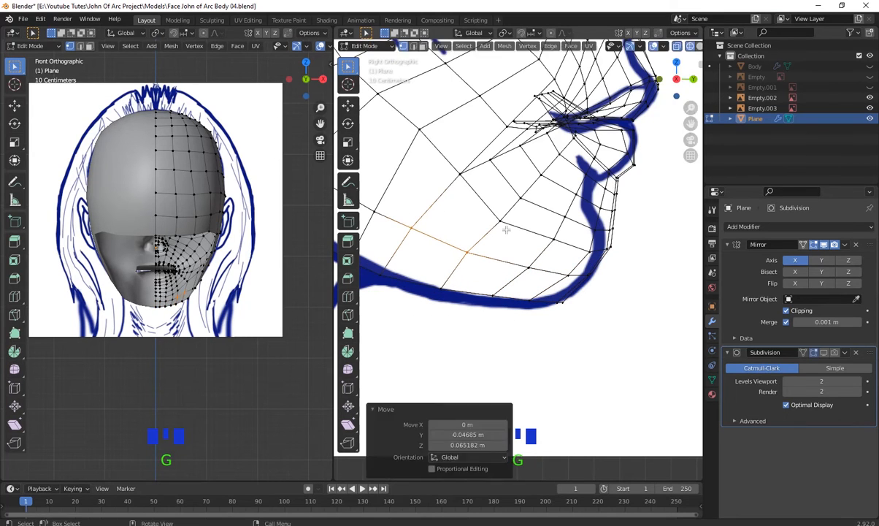
{"action": "left_click", "coordinate": [375, 127]}
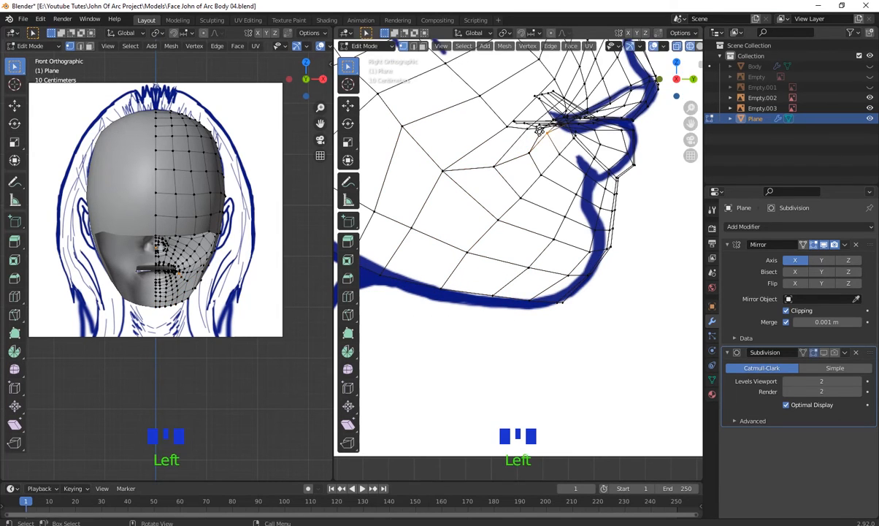
{"action": "key", "text": "g"}
{"action": "left_click", "coordinate": [543, 142]}
- Move the front and bottom vertices of the lower chin to match the chin curve in the side drawing
{"action": "scroll", "coordinate": [559, 241], "scroll_direction": "up", "scroll_amount": 1}
{"action": "middle_click_drag", "start_coordinate": [568, 252], "coordinate": [561, 259], "text": "shift"}
{"action": "scroll", "coordinate": [561, 259], "scroll_direction": "up", "scroll_amount": 1}
{"action": "middle_click_drag", "start_coordinate": [584, 226], "coordinate": [526, 263], "text": "shift"}
{"action": "left_click_drag", "start_coordinate": [571, 245], "coordinate": [514, 208]}
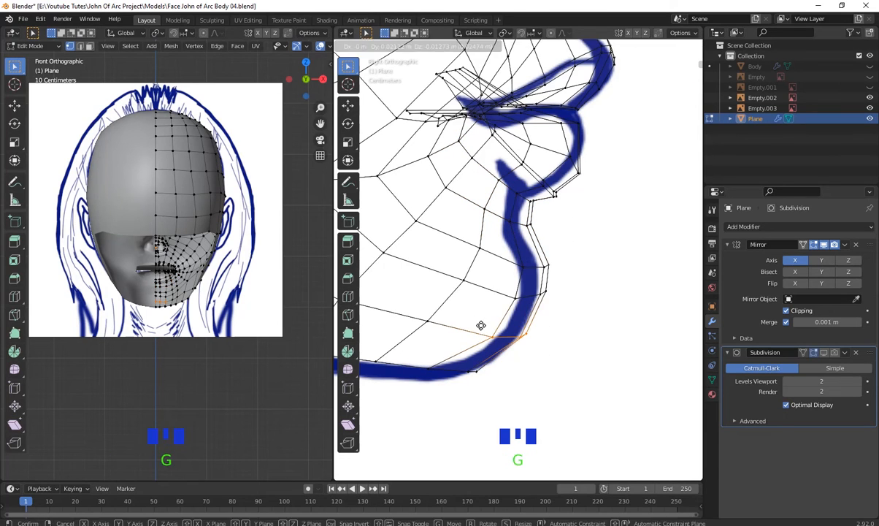
{"action": "left_click_drag", "start_coordinate": [418, 325], "coordinate": [416, 322]}
{"action": "key", "text": "g"}
{"action": "left_click", "coordinate": [521, 355]}
- Move the vertex rows between the chin and the lower lip to follow the reference profile
{"action": "left_click_drag", "start_coordinate": [587, 322], "coordinate": [498, 280]}
{"action": "key", "text": "g"}
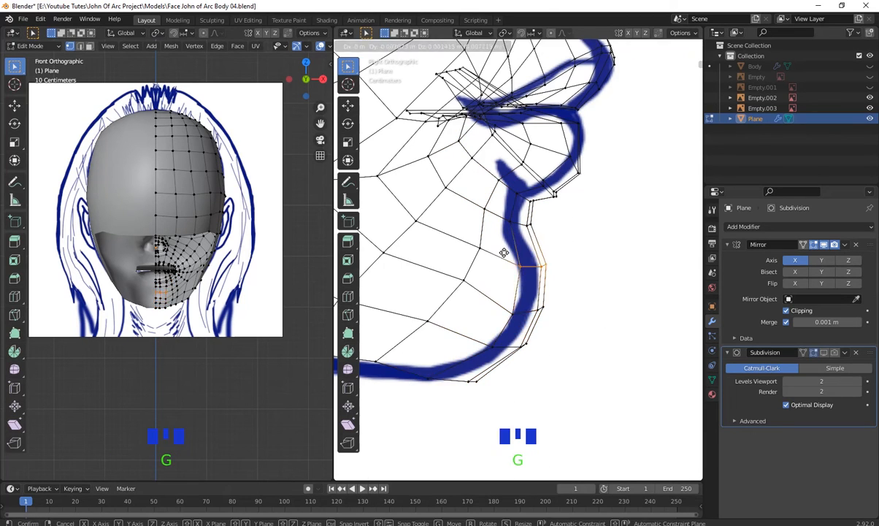
{"action": "left_click", "coordinate": [502, 253]}
{"action": "left_click_drag", "start_coordinate": [559, 241], "coordinate": [489, 203]}
{"action": "key", "text": "g"}
{"action": "left_click", "coordinate": [488, 203]}
- Reposition the vertices just above the jawline, from the chin back to the lower cheek, for even spacing
{"action": "scroll", "coordinate": [552, 233], "scroll_direction": "down", "scroll_amount": 6}
{"action": "left_click_drag", "start_coordinate": [511, 261], "coordinate": [480, 285]}
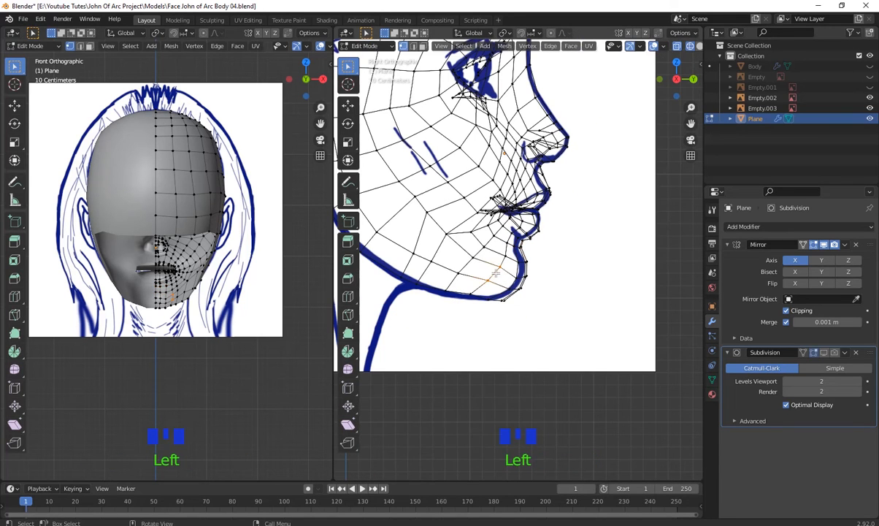
{"action": "key", "text": "g"}
{"action": "left_click", "coordinate": [492, 280]}
{"action": "left_click", "coordinate": [371, 256]}
{"action": "left_click", "coordinate": [374, 253]}
{"action": "left_click_drag", "start_coordinate": [393, 249], "coordinate": [367, 217]}
{"action": "key", "text": "g"}
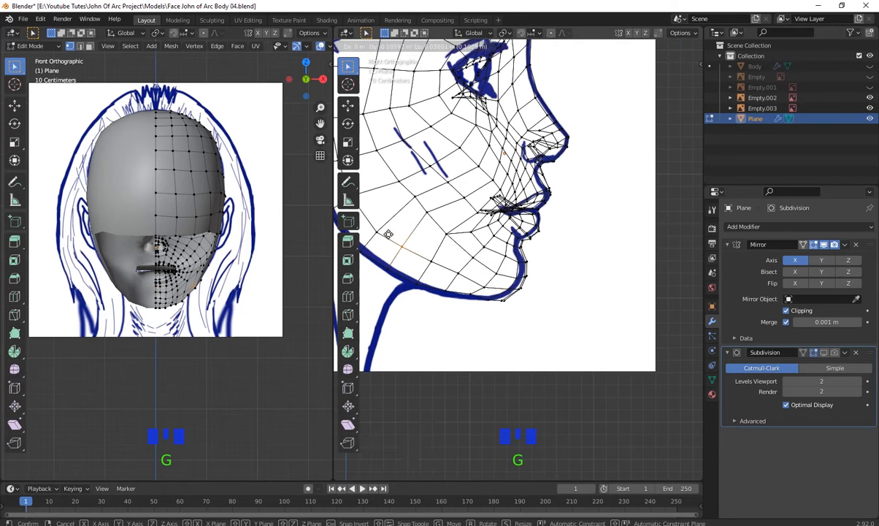
{"action": "left_click", "coordinate": [389, 234]}
{"action": "left_click_drag", "start_coordinate": [431, 218], "coordinate": [404, 182]}
{"action": "key", "text": "g"}
{"action": "left_click", "coordinate": [407, 190]}
- Move the vertices around the jaw angle onto the drawing's jaw curve and return to solid shading
{"action": "middle_click_drag", "start_coordinate": [410, 197], "coordinate": [530, 221], "text": "shift"}
{"action": "left_click_drag", "start_coordinate": [451, 194], "coordinate": [448, 195]}
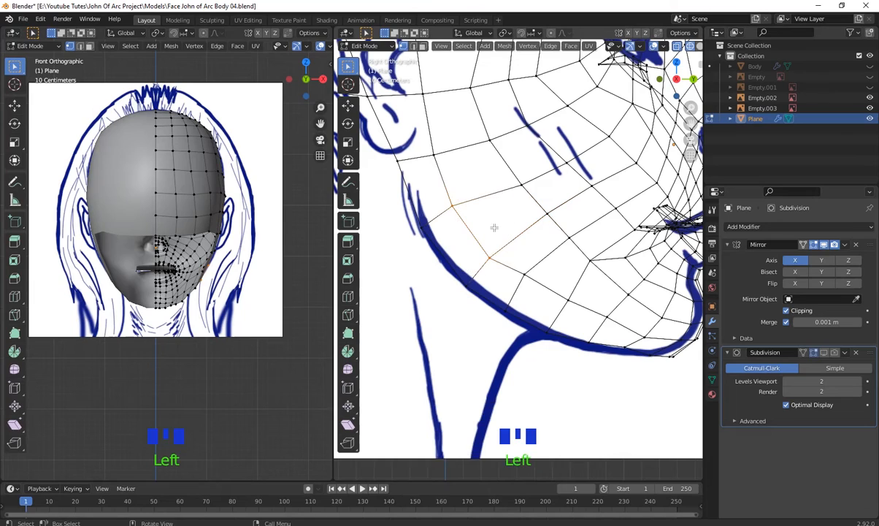
{"action": "left_click", "coordinate": [476, 226]}
{"action": "key", "text": "g"}
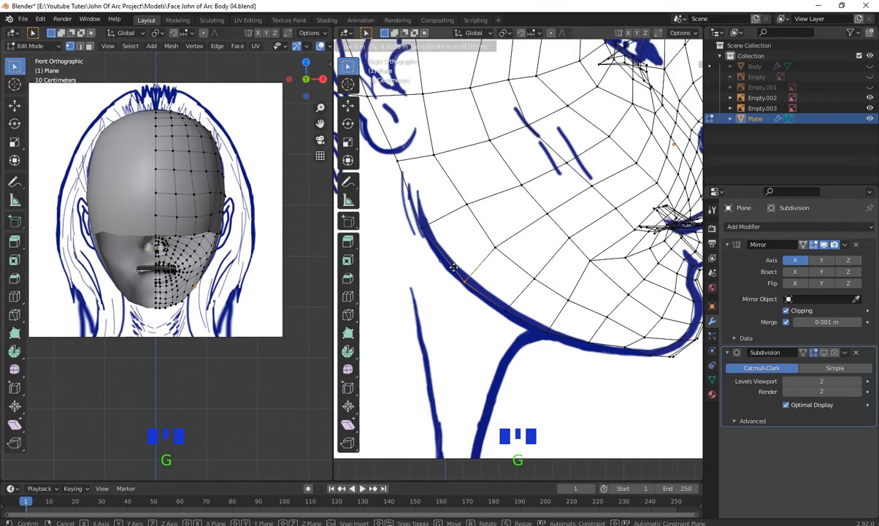
{"action": "left_click", "coordinate": [436, 204]}
{"action": "scroll", "coordinate": [438, 208], "scroll_direction": "down", "scroll_amount": 6}
{"action": "middle_click_drag", "start_coordinate": [440, 212], "coordinate": [446, 261], "text": "shift"}
{"action": "mouse_move", "coordinate": [504, 281]}
{"action": "middle_mouse_down"}
{"action": "mouse_move", "coordinate": [473, 308]}
{"action": "mouse_move", "coordinate": [544, 306]}
{"action": "mouse_move", "coordinate": [516, 314]}
{"action": "mouse_move", "coordinate": [515, 288]}
{"action": "middle_mouse_up"}
{"action": "key", "text": "shift+z"}
- Extrude the bottom edges at the back of the head down along the nape in the side drawing
{"action": "scroll", "coordinate": [516, 314], "scroll_direction": "up", "scroll_amount": 3}
{"action": "left_click", "coordinate": [515, 285]}
{"action": "key", "text": "KP_3"}
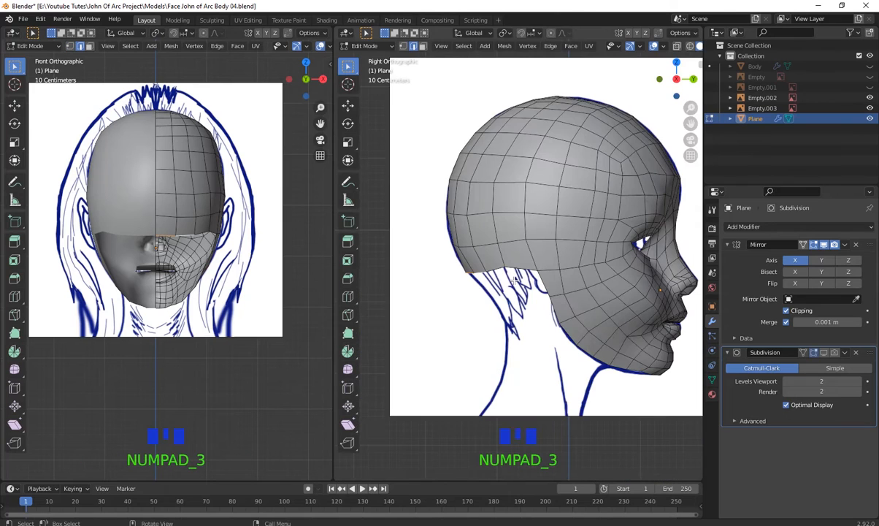
{"action": "left_click", "coordinate": [581, 399]}
{"action": "key", "text": "e"}
{"action": "left_click", "coordinate": [596, 465]}
{"action": "key", "text": "e"}
{"action": "scroll", "coordinate": [574, 403], "scroll_direction": "down", "scroll_amount": 2}
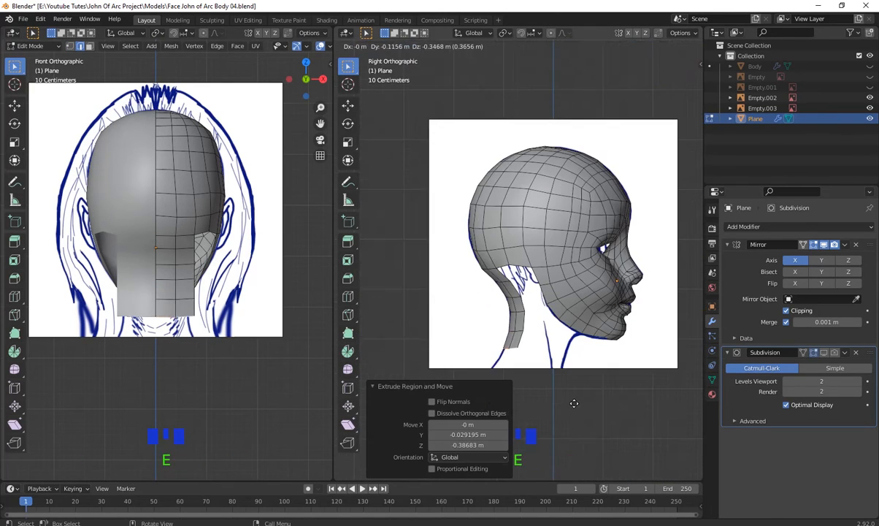
{"action": "scroll", "coordinate": [566, 420], "scroll_direction": "up", "scroll_amount": 4}
{"action": "middle_click_drag", "start_coordinate": [566, 420], "coordinate": [487, 314], "text": "shift"}
{"action": "left_click", "coordinate": [487, 314]}
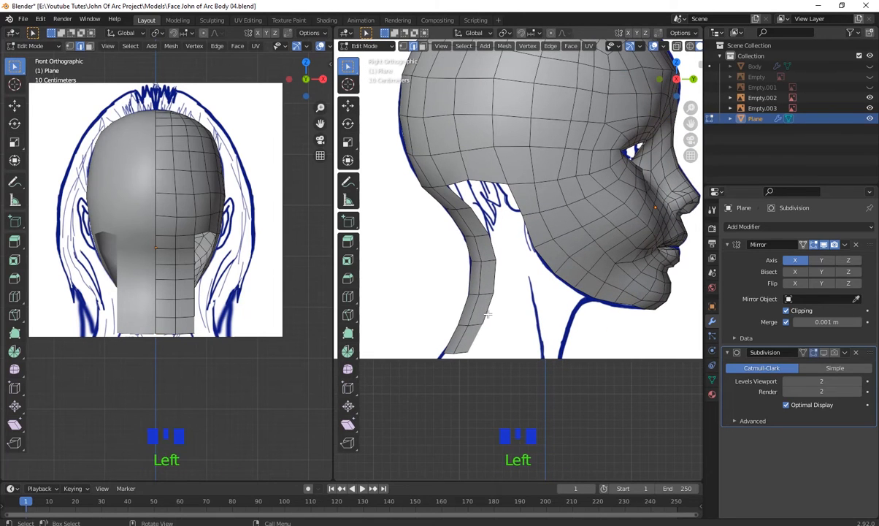
- Extrude the lower side edges of the neck strip forward twice toward the throat
{"action": "key", "text": "e"}
{"action": "left_click", "coordinate": [594, 343]}
{"action": "key", "text": "e"}
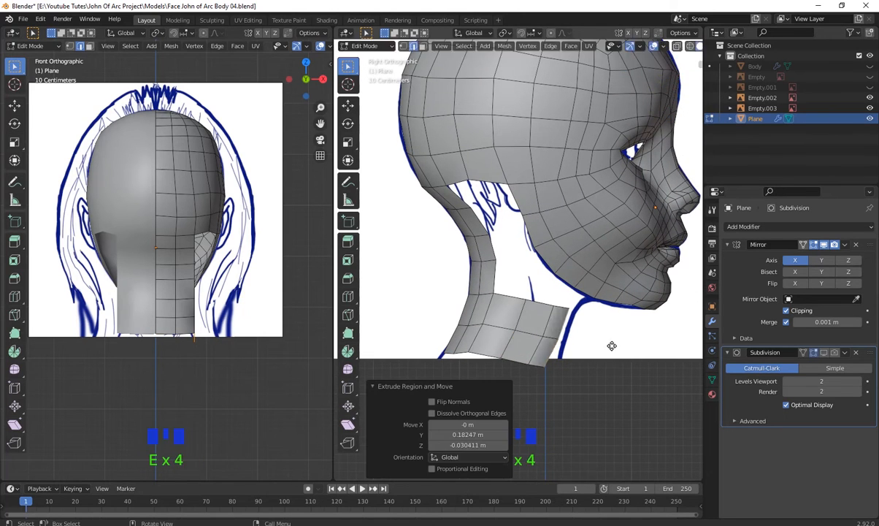
{"action": "scroll", "coordinate": [542, 354], "scroll_direction": "down", "scroll_amount": 2}
{"action": "middle_click_drag", "start_coordinate": [542, 353], "coordinate": [542, 360]}
- In the front view, bring the neck's front edge across to the centre line of the throat
{"action": "key", "text": "KP_1"}
{"action": "scroll", "coordinate": [578, 359], "scroll_direction": "up", "scroll_amount": 3}
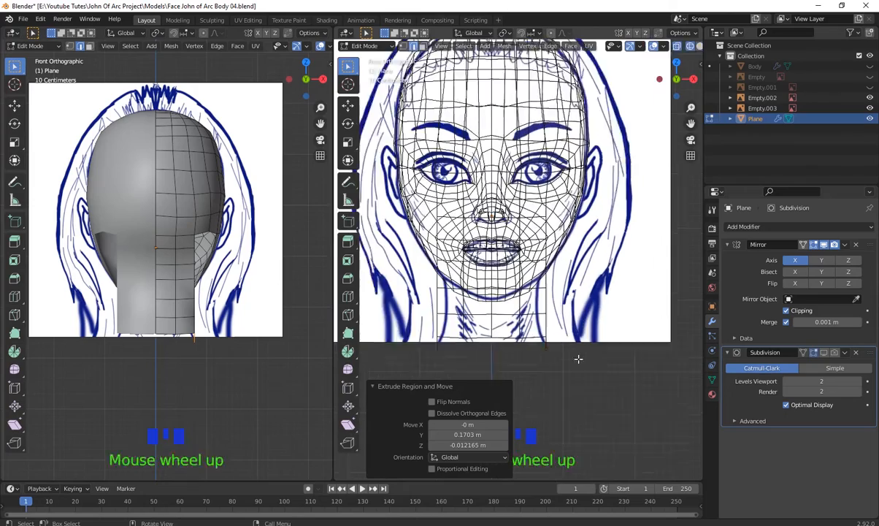
{"action": "key", "text": "g"}
{"action": "left_click", "coordinate": [603, 357]}
- Move and rotate the vertex column at the side of the neck outward to match the front drawing
{"action": "middle_click_drag", "start_coordinate": [603, 359], "coordinate": [517, 312]}
{"action": "key", "text": "1"}
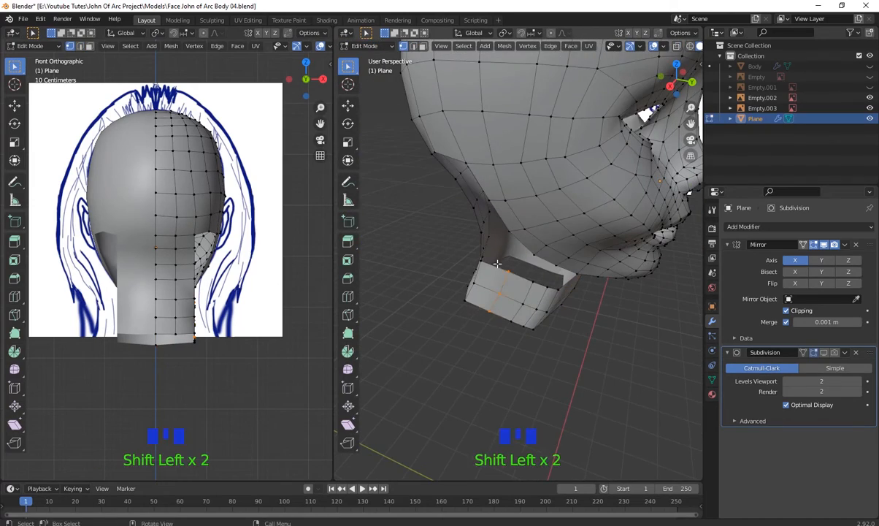
{"action": "key", "text": "KP_1"}
{"action": "middle_click_drag", "start_coordinate": [585, 400], "coordinate": [585, 353], "text": "shift"}
{"action": "key", "text": "g"}
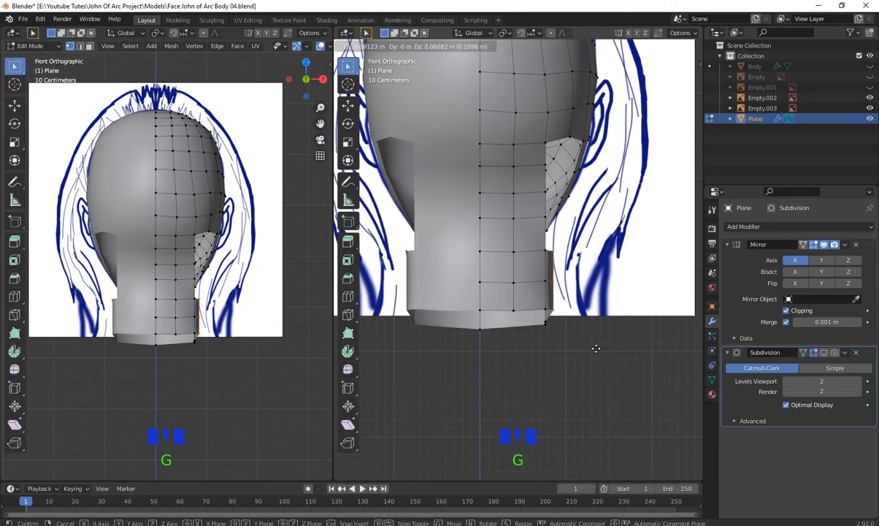
{"action": "left_click", "coordinate": [600, 349]}
{"action": "key", "text": "r"}
{"action": "left_click", "coordinate": [618, 328]}
{"action": "key", "text": "g"}
{"action": "left_click", "coordinate": [622, 350]}
- From below, select the three-vertex column at the front side of the neck and move it to round the neck's outline
{"action": "scroll", "coordinate": [564, 204], "scroll_direction": "down", "scroll_amount": 1}
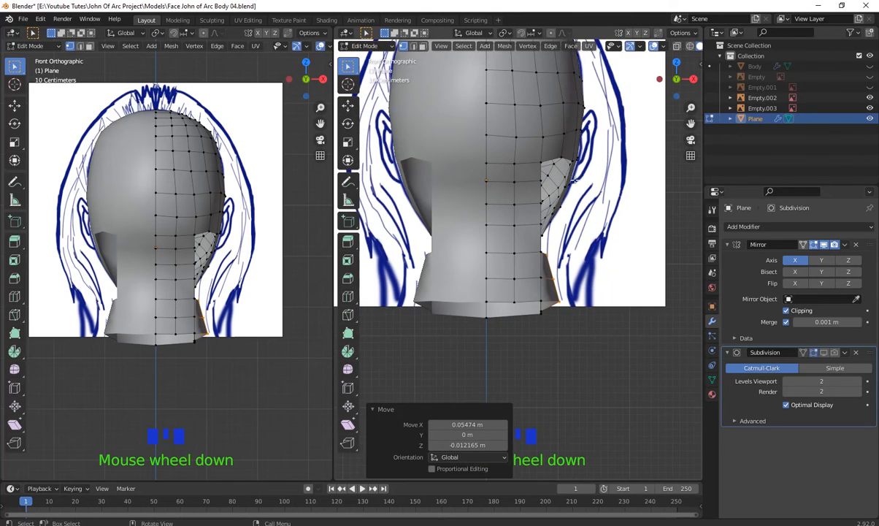
{"action": "middle_click_drag", "start_coordinate": [574, 180], "coordinate": [559, 360]}
{"action": "left_click", "coordinate": [559, 361], "text": "shift"}
{"action": "left_click", "coordinate": [559, 361], "text": "shift"}
{"action": "key", "text": "g"}
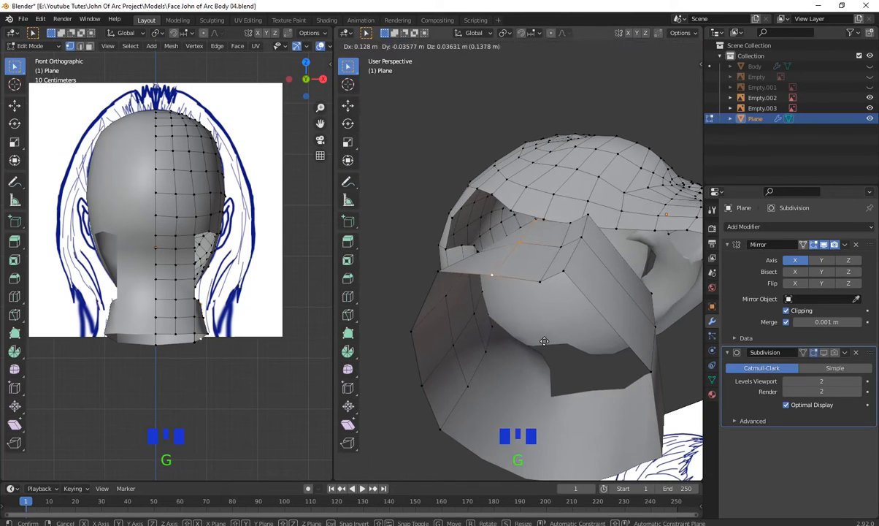
{"action": "left_click", "coordinate": [544, 341]}
- Move the neighbouring vertices of the neck's front side outward and forward to continue the rounded cross-section
{"action": "left_click", "coordinate": [571, 222]}
{"action": "left_click", "coordinate": [540, 281], "text": "shift"}
{"action": "middle_click_drag", "start_coordinate": [544, 292], "coordinate": [565, 349]}
{"action": "key", "text": "g"}
{"action": "left_click", "coordinate": [567, 345]}
{"action": "left_click", "coordinate": [563, 250], "text": "shift"}
{"action": "middle_click_drag", "start_coordinate": [584, 281], "coordinate": [573, 349]}
{"action": "key", "text": "g"}
{"action": "left_click", "coordinate": [639, 409]}
- Select the three-vertex column beside the throat and move it about -0.19 m in X and 0.12 m in Y
{"action": "middle_click_drag", "start_coordinate": [613, 384], "coordinate": [559, 354]}
{"action": "left_click", "coordinate": [562, 354]}
{"action": "left_click", "coordinate": [577, 365], "text": "shift"}
{"action": "left_click", "coordinate": [590, 380], "text": "shift"}
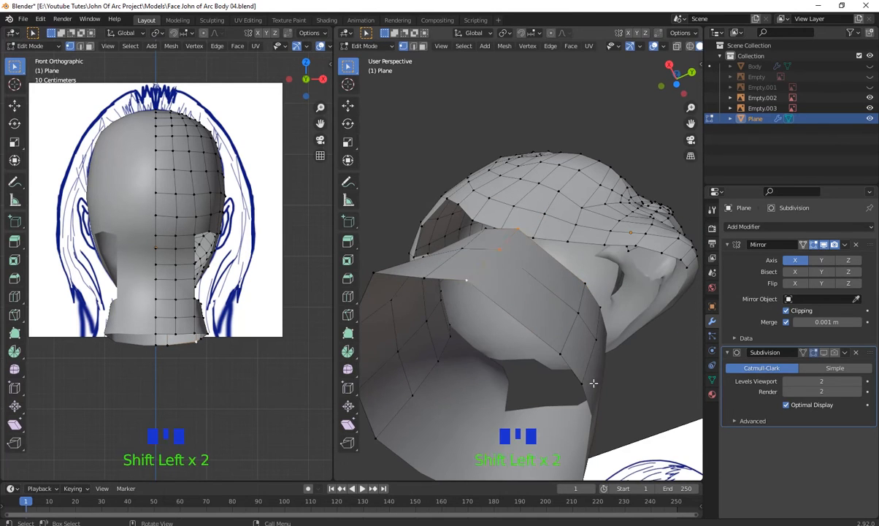
{"action": "middle_click_drag", "start_coordinate": [593, 383], "coordinate": [619, 387]}
{"action": "key", "text": "g"}
{"action": "left_click", "coordinate": [630, 392]}
{"action": "middle_click_drag", "start_coordinate": [624, 451], "coordinate": [586, 408]}
{"action": "middle_click_drag", "start_coordinate": [577, 365], "coordinate": [566, 321], "text": "shift"}
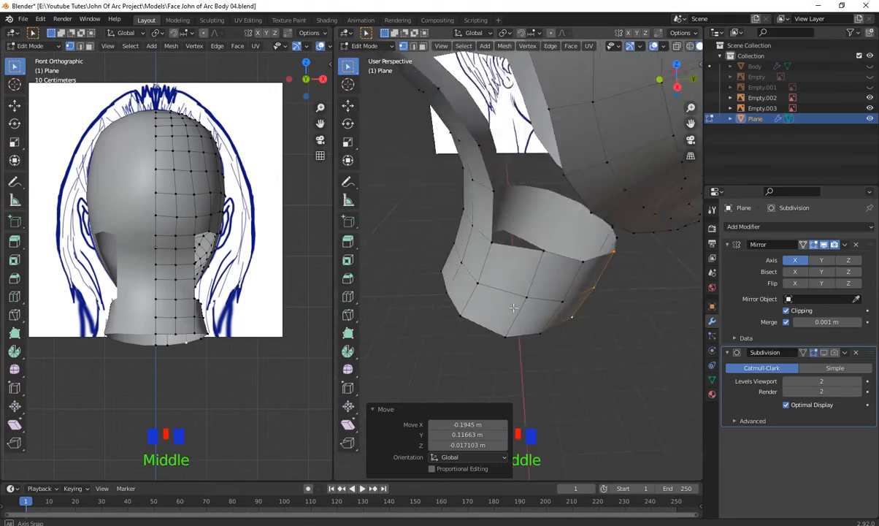
- Move the selected vertices on the upper side of the neck to even out its curve
{"action": "left_click", "coordinate": [554, 257]}
{"action": "middle_click_drag", "start_coordinate": [555, 257], "coordinate": [522, 300]}
{"action": "key", "text": "g"}
{"action": "left_click", "coordinate": [548, 314]}
{"action": "middle_click_drag", "start_coordinate": [522, 300], "coordinate": [504, 322], "text": "shift"}
{"action": "middle_click_drag", "start_coordinate": [504, 321], "coordinate": [525, 321], "text": "shift"}
- Add a centred vertical loop cut to the front faces of the neck beside the throat
{"action": "key", "text": "ctrl+r"}
{"action": "left_click", "coordinate": [578, 349]}
{"action": "right_click", "coordinate": [578, 349]}
{"action": "scroll", "coordinate": [578, 349], "scroll_direction": "down", "scroll_amount": 2}
{"action": "scroll", "coordinate": [540, 321], "scroll_direction": "up", "scroll_amount": 3}
- In the side view wireframe, shift the neck's front vertex columns back onto the throat line of the drawing
{"action": "middle_click_drag", "start_coordinate": [544, 321], "coordinate": [563, 395], "text": "shift"}
{"action": "scroll", "coordinate": [565, 332], "scroll_direction": "up", "scroll_amount": 2}
{"action": "key", "text": "2"}
{"action": "middle_click_drag", "start_coordinate": [552, 302], "coordinate": [552, 312], "text": "shift"}
{"action": "key", "text": "shift+z"}
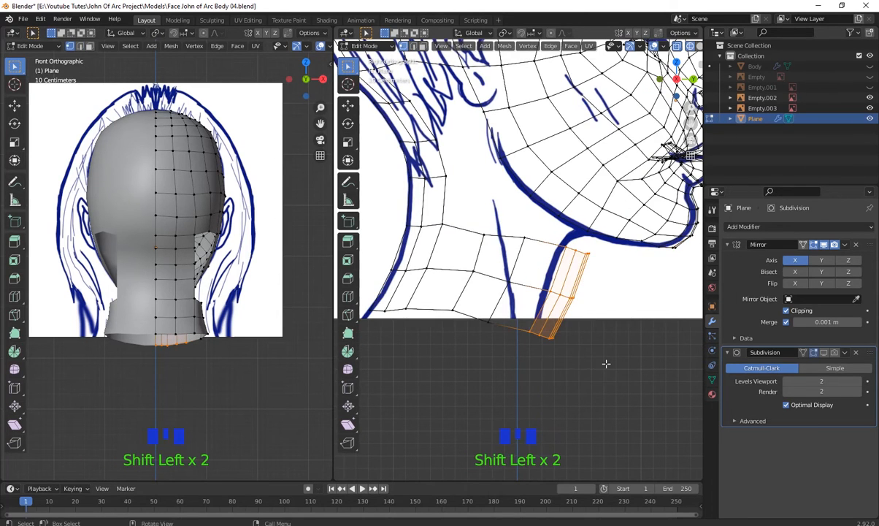
{"action": "left_click", "coordinate": [580, 356]}
{"action": "left_click", "coordinate": [514, 243], "text": "shift"}
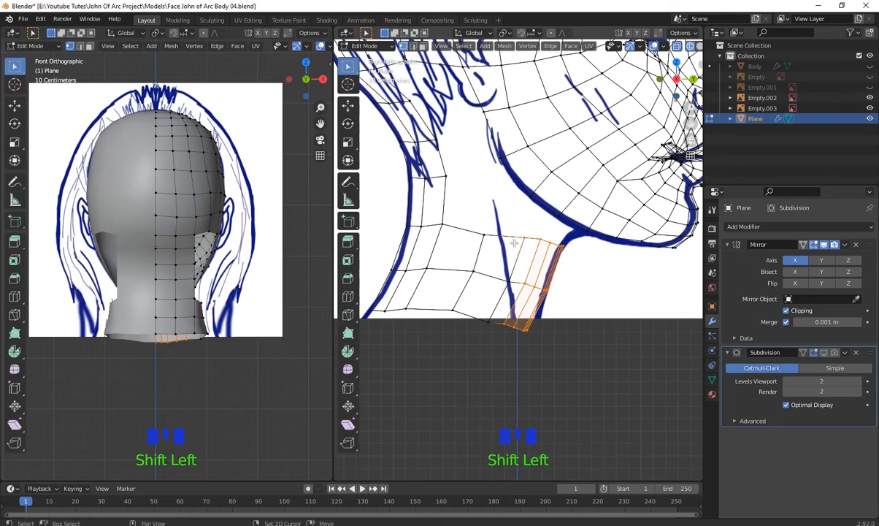
{"action": "left_click", "coordinate": [577, 377]}
- In the side view, reposition the upper neck vertices to spread the columns more evenly between nape and throat
{"action": "left_click_drag", "start_coordinate": [580, 264], "coordinate": [546, 235]}
{"action": "key", "text": "g"}
{"action": "left_click", "coordinate": [558, 239]}
{"action": "left_click_drag", "start_coordinate": [571, 308], "coordinate": [473, 223]}
{"action": "key", "text": "g"}
{"action": "key", "text": "g"}
{"action": "left_click", "coordinate": [455, 219]}
{"action": "key", "text": "g"}
{"action": "left_click", "coordinate": [470, 279]}
{"action": "left_click_drag", "start_coordinate": [454, 255], "coordinate": [466, 320]}
{"action": "key", "text": "g"}
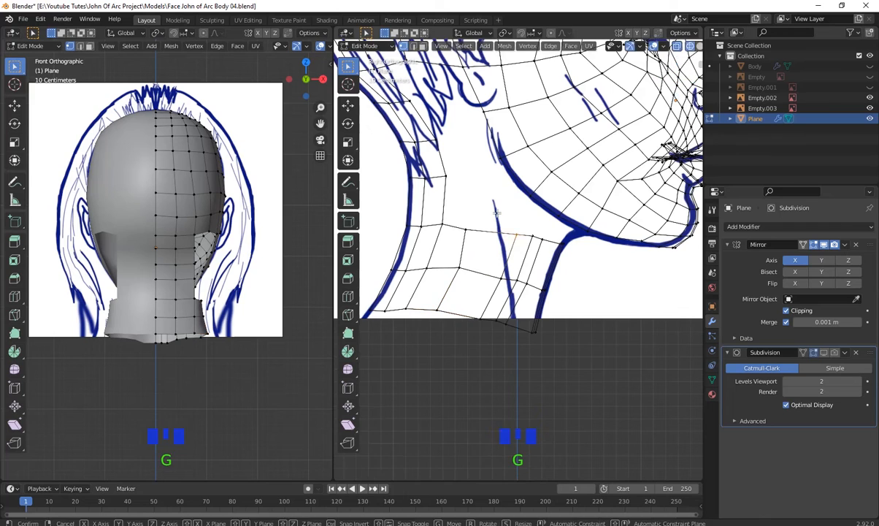
- Move the middle and lower neck vertices, along with the top rear one, to align the columns in the side view
{"action": "key", "text": "g"}
{"action": "left_click", "coordinate": [496, 284]}
{"action": "left_click_drag", "start_coordinate": [488, 263], "coordinate": [491, 330]}
{"action": "key", "text": "g"}
{"action": "left_click", "coordinate": [472, 324]}
{"action": "left_click_drag", "start_coordinate": [519, 340], "coordinate": [507, 270]}
{"action": "key", "text": "g"}
{"action": "left_click", "coordinate": [510, 276]}
{"action": "left_click_drag", "start_coordinate": [451, 239], "coordinate": [474, 240]}
{"action": "key", "text": "g"}
{"action": "key", "text": "g"}
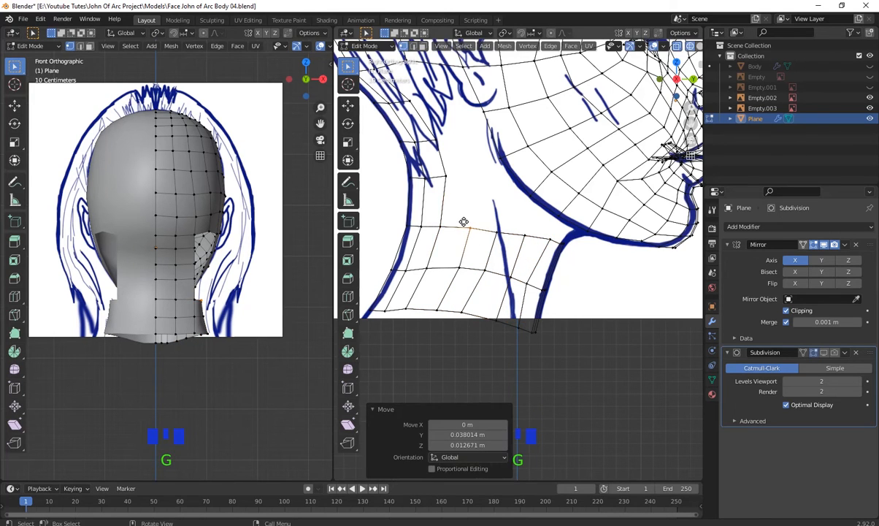
- In the front view, box-select the neck's side vertices and move them inward about 0.046 m in X
{"action": "scroll", "coordinate": [542, 265], "scroll_direction": "down", "scroll_amount": 6}
{"action": "key", "text": "KP_1"}
{"action": "scroll", "coordinate": [542, 265], "scroll_direction": "up", "scroll_amount": 7}
{"action": "left_click", "coordinate": [581, 221]}
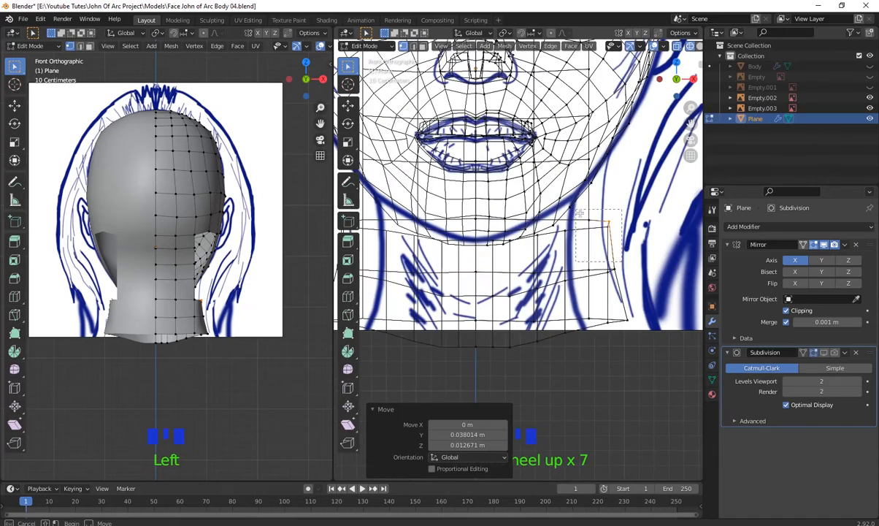
{"action": "key", "text": "g"}
{"action": "left_click", "coordinate": [627, 283]}
{"action": "middle_click_drag", "start_coordinate": [626, 283], "coordinate": [545, 261]}
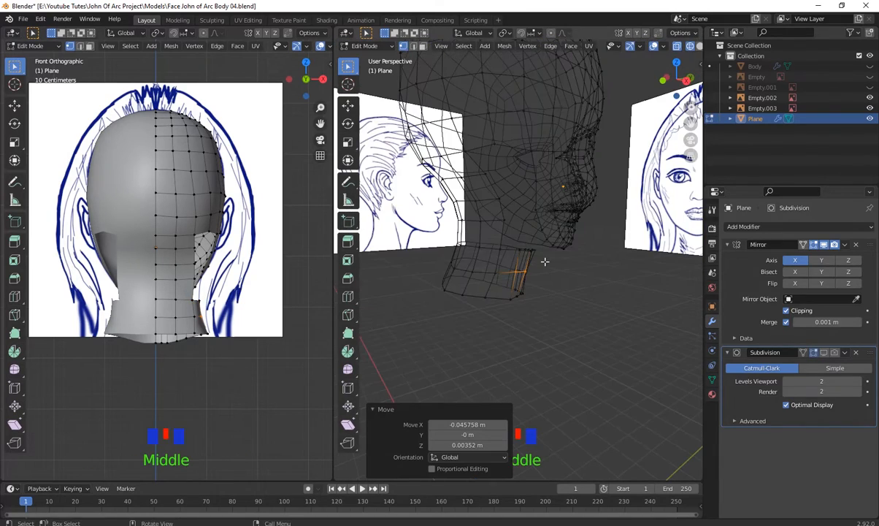
- In solid shading, select the vertex column at the side of the neck and move it to round the surface
{"action": "key", "text": "shift+z"}
{"action": "scroll", "coordinate": [559, 286], "scroll_direction": "up", "scroll_amount": 3}
{"action": "mouse_move", "coordinate": [562, 314]}
{"action": "middle_mouse_down"}
{"action": "mouse_move", "coordinate": [559, 286]}
{"action": "mouse_move", "coordinate": [550, 318]}
{"action": "middle_mouse_up"}
{"action": "middle_click_drag", "start_coordinate": [550, 307], "coordinate": [531, 328]}
{"action": "left_click", "coordinate": [506, 289], "text": "shift"}
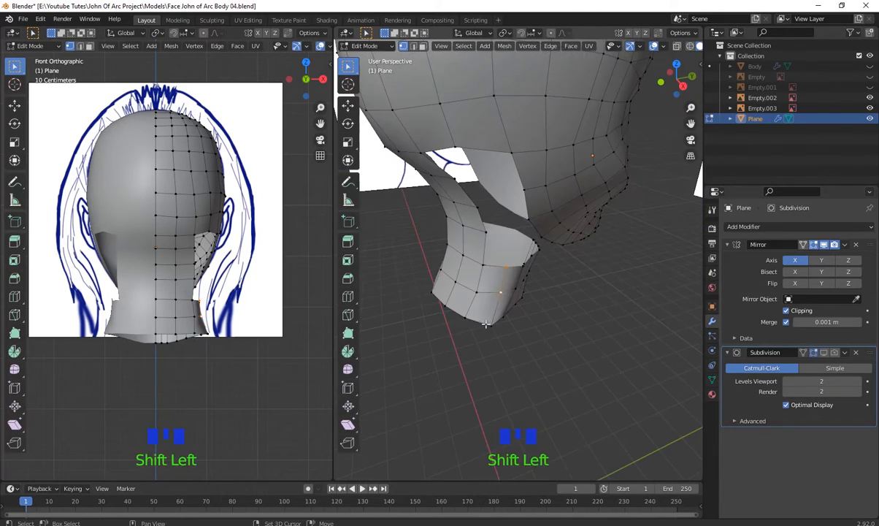
{"action": "middle_click_drag", "start_coordinate": [521, 369], "coordinate": [605, 315]}
{"action": "key", "text": "g"}
{"action": "left_click", "coordinate": [537, 321]}
- Adjust the remaining side vertices of the neck to smooth its taper toward the front
{"action": "key", "text": "g"}
{"action": "left_click", "coordinate": [536, 319]}
{"action": "key", "text": "g"}
{"action": "left_click", "coordinate": [530, 377]}
{"action": "scroll", "coordinate": [529, 362], "scroll_direction": "up", "scroll_amount": 1}
{"action": "key", "text": "g"}
{"action": "left_click", "coordinate": [562, 287]}
- Fill the gap between the jaw's underside and the top edge of the neck with faces
{"action": "scroll", "coordinate": [566, 296], "scroll_direction": "down", "scroll_amount": 2}
{"action": "left_click", "coordinate": [566, 271]}
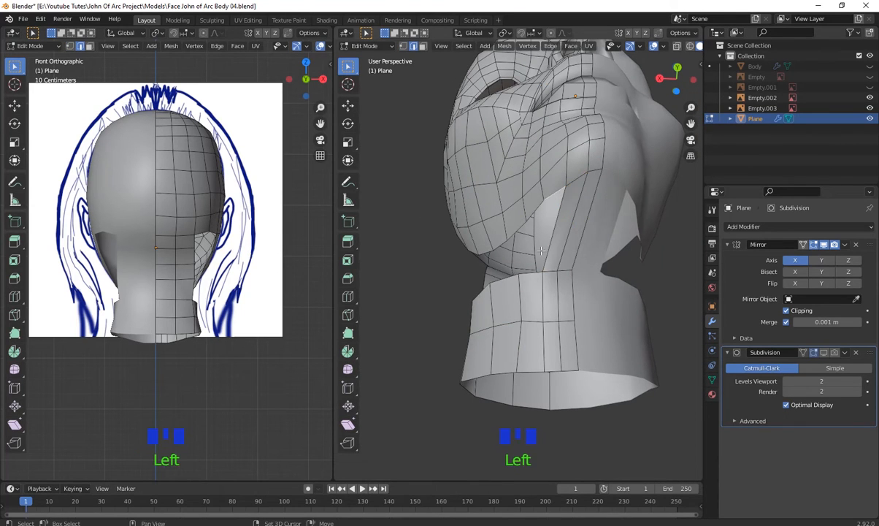
{"action": "middle_click_drag", "start_coordinate": [541, 250], "coordinate": [593, 323]}
{"action": "middle_click_drag", "start_coordinate": [567, 233], "coordinate": [569, 207]}
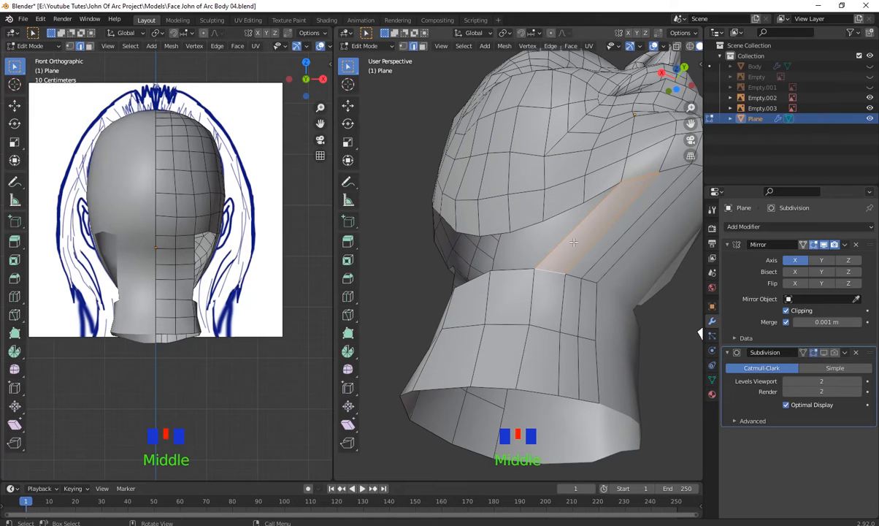
{"action": "middle_click_drag", "start_coordinate": [587, 281], "coordinate": [538, 322]}
{"action": "left_click", "coordinate": [520, 266]}
{"action": "scroll", "coordinate": [454, 289], "scroll_direction": "down", "scroll_amount": 2}
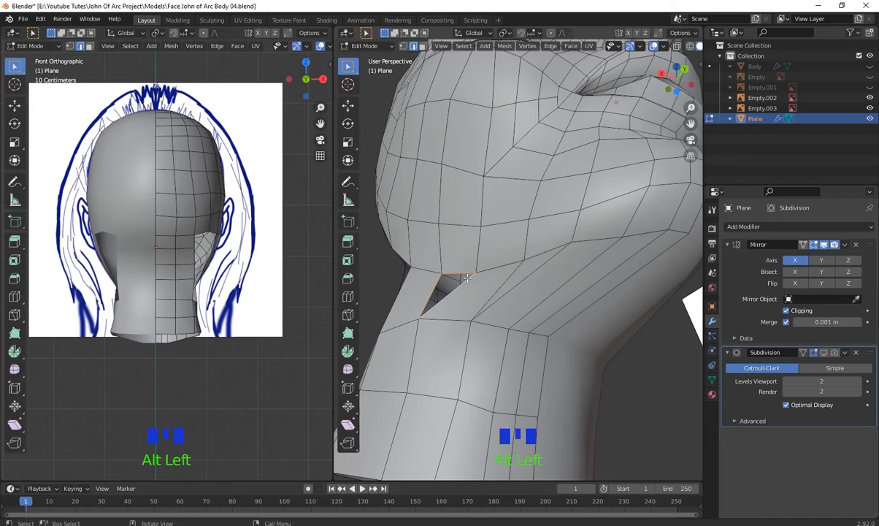
{"action": "middle_click_drag", "start_coordinate": [467, 279], "coordinate": [577, 277]}
- Loop cut the long faces under the jaw and extend the cut toward the side of the neck with the Knife
{"action": "left_click", "coordinate": [597, 293]}
{"action": "left_click", "coordinate": [575, 310]}
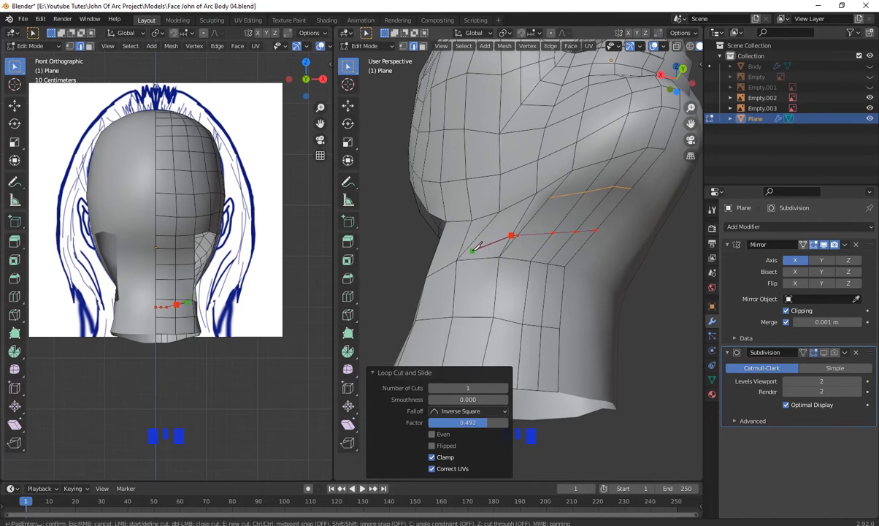
{"action": "scroll", "coordinate": [474, 247], "scroll_direction": "up", "scroll_amount": 3}
{"action": "middle_click_drag", "start_coordinate": [473, 247], "coordinate": [535, 266]}
{"action": "right_click", "coordinate": [532, 270]}
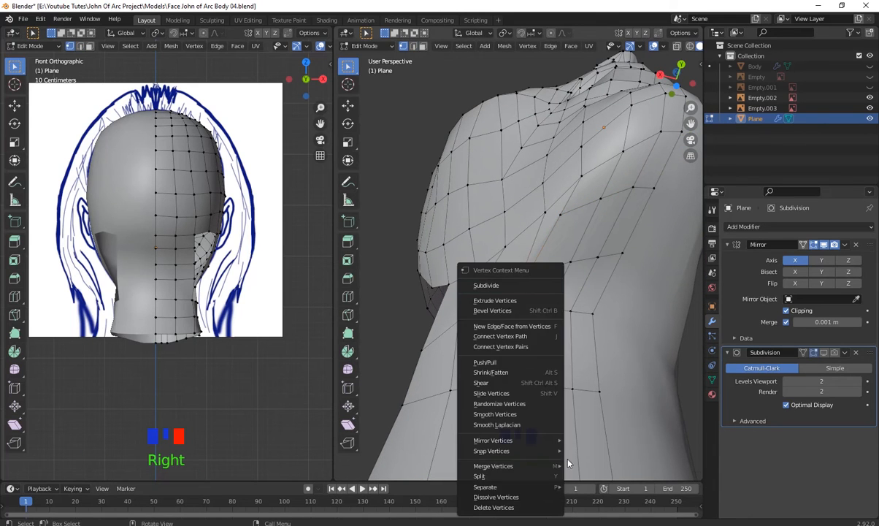
{"action": "mouse_move", "coordinate": [501, 477]}
{"action": "left_click", "coordinate": [609, 436]}
- Move the selected vertex on the underside of the jaw to even out the surrounding faces
{"action": "scroll", "coordinate": [540, 292], "scroll_direction": "up", "scroll_amount": 2}
{"action": "middle_click_drag", "start_coordinate": [540, 292], "coordinate": [539, 286]}
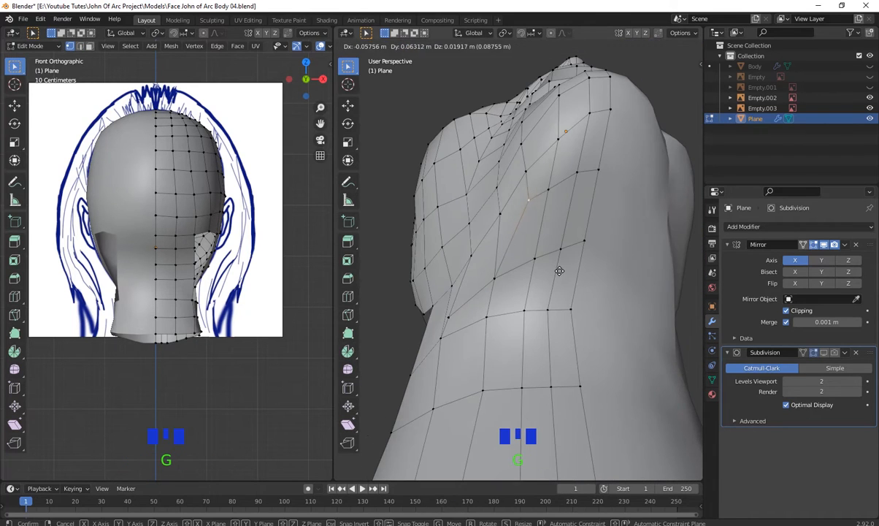
{"action": "left_click", "coordinate": [555, 183]}
- In the side view wireframe, move the vertices where the chin's underside meets the neck onto the drawing's throat corner
{"action": "key", "text": "KP_3"}
{"action": "middle_click_drag", "start_coordinate": [555, 240], "coordinate": [578, 265], "text": "shift"}
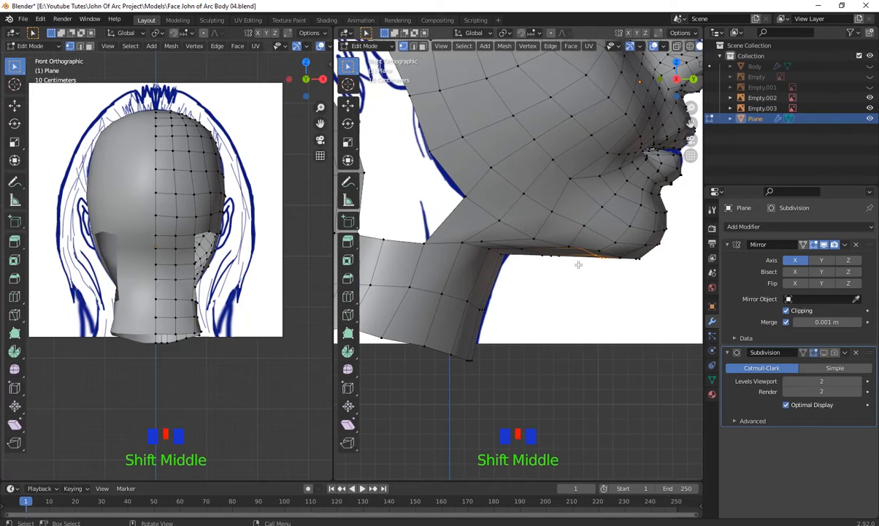
{"action": "scroll", "coordinate": [578, 265], "scroll_direction": "up", "scroll_amount": 2}
{"action": "left_click_drag", "start_coordinate": [538, 248], "coordinate": [572, 280]}
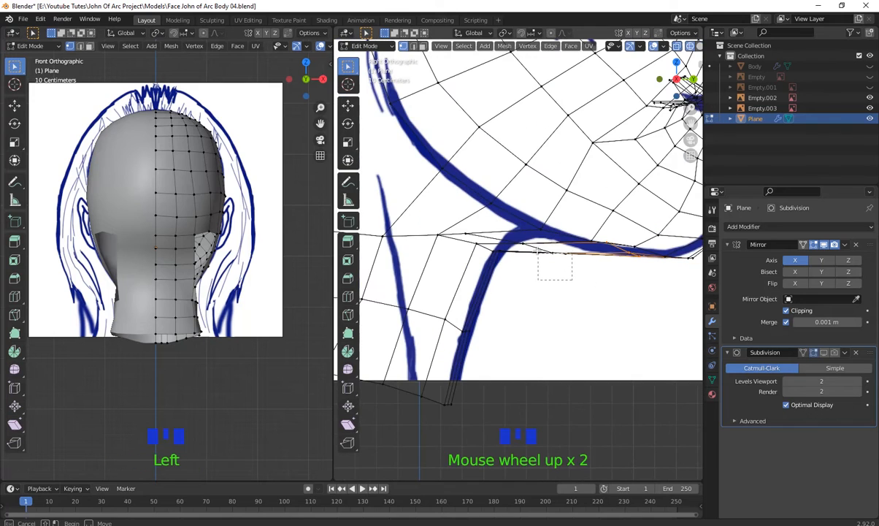
{"action": "left_click", "coordinate": [504, 279]}
{"action": "scroll", "coordinate": [504, 279], "scroll_direction": "down", "scroll_amount": 2}
{"action": "key", "text": "g"}
{"action": "left_click", "coordinate": [587, 273]}
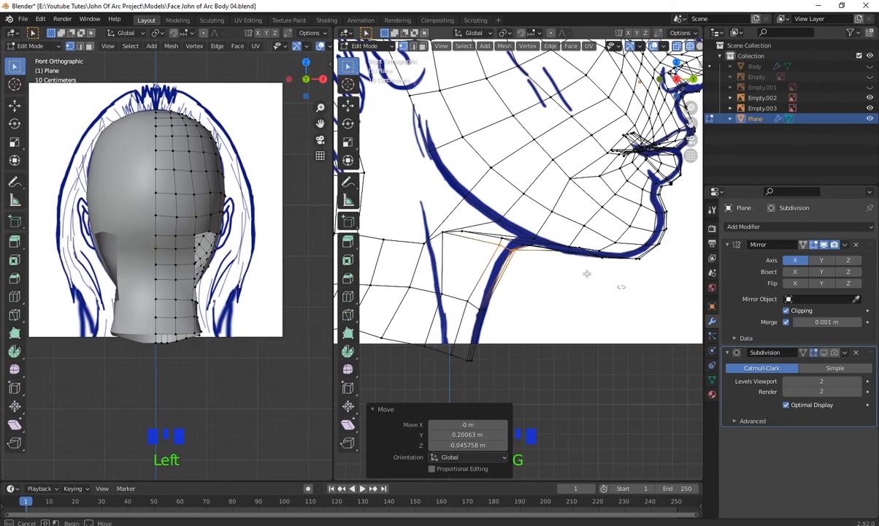
{"action": "left_click_drag", "start_coordinate": [587, 273], "coordinate": [529, 227]}
{"action": "key", "text": "g"}
{"action": "left_click", "coordinate": [536, 237]}
- In solid shading, move the vertices at the junction of the throat and jaw to soften the transition
{"action": "scroll", "coordinate": [536, 237], "scroll_direction": "down", "scroll_amount": 6}
{"action": "scroll", "coordinate": [508, 289], "scroll_direction": "up", "scroll_amount": 3}
{"action": "mouse_move", "coordinate": [535, 263]}
{"action": "middle_mouse_down"}
{"action": "mouse_move", "coordinate": [508, 288]}
{"action": "mouse_move", "coordinate": [489, 214]}
{"action": "mouse_move", "coordinate": [534, 257]}
{"action": "middle_mouse_up"}
{"action": "key", "text": "shift+z"}
{"action": "key", "text": "g"}
{"action": "left_click", "coordinate": [553, 263]}
{"action": "key", "text": "g"}
{"action": "left_click", "coordinate": [504, 289]}
- Move the vertices under the side of the jaw to improve the edge flow into the neck
{"action": "scroll", "coordinate": [496, 299], "scroll_direction": "up", "scroll_amount": 3}
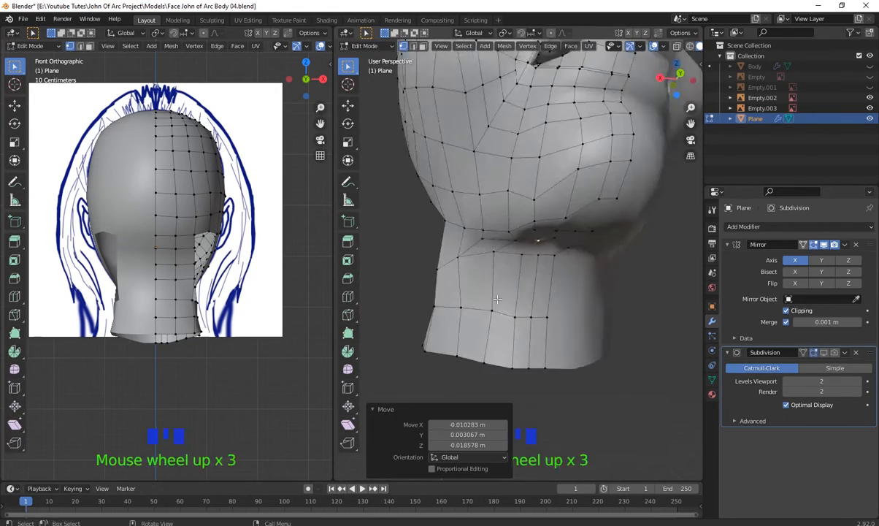
{"action": "middle_click_drag", "start_coordinate": [497, 298], "coordinate": [447, 296]}
{"action": "key", "text": "g"}
{"action": "left_click", "coordinate": [539, 230]}
{"action": "middle_click_drag", "start_coordinate": [508, 223], "coordinate": [559, 285]}
{"action": "key", "text": "g"}
{"action": "left_click", "coordinate": [498, 232]}
- Move the vertex below the jaw corner, finishing with about -0.063 m in X and -0.041 m in Y
{"action": "middle_click_drag", "start_coordinate": [498, 232], "coordinate": [518, 290]}
{"action": "key", "text": "g"}
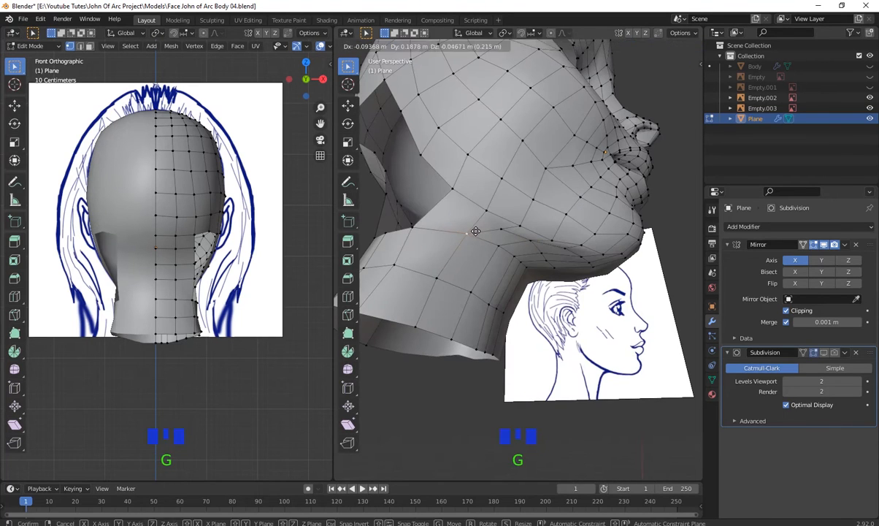
{"action": "left_click", "coordinate": [473, 229]}
{"action": "middle_click_drag", "start_coordinate": [473, 230], "coordinate": [541, 270]}
{"action": "key", "text": "g"}
{"action": "left_click", "coordinate": [522, 248]}
- Cut a new edge with the Knife across the faces under the jaw, joining two existing vertices
{"action": "scroll", "coordinate": [604, 284], "scroll_direction": "up", "scroll_amount": 3}
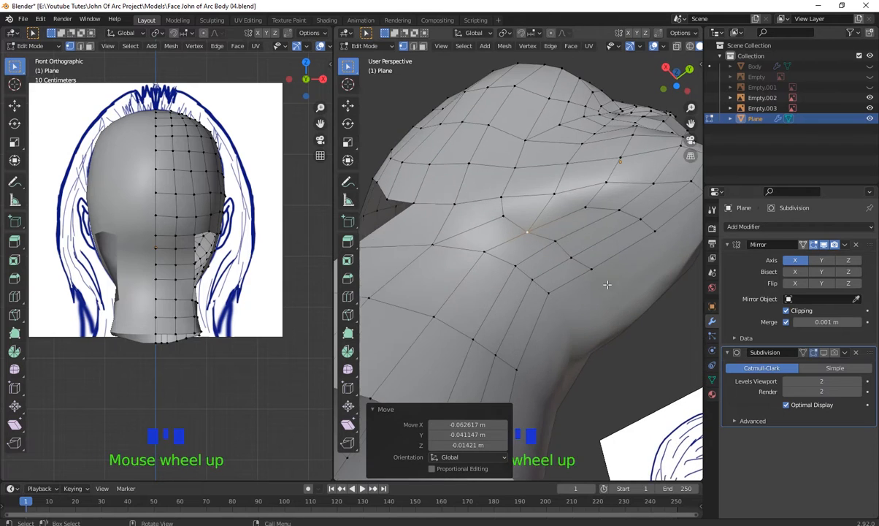
{"action": "middle_click_drag", "start_coordinate": [606, 285], "coordinate": [603, 294], "text": "shift"}
{"action": "middle_click_drag", "start_coordinate": [600, 284], "coordinate": [599, 290], "text": "shift"}
{"action": "left_click", "coordinate": [585, 227]}
{"action": "key", "text": "Return"}
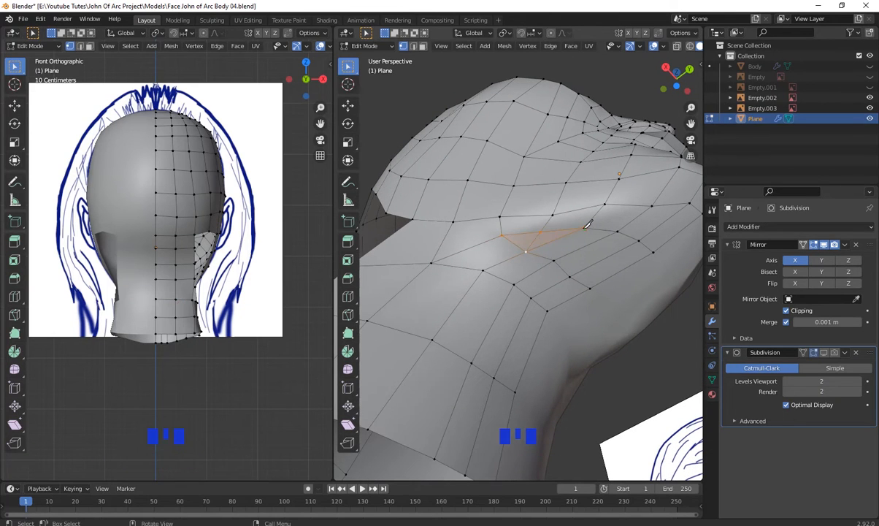
{"action": "left_click", "coordinate": [529, 245]}
- Dissolve the surplus edges around the new cut under the jaw
{"action": "middle_click_drag", "start_coordinate": [531, 244], "coordinate": [540, 234], "text": "shift"}
{"action": "scroll", "coordinate": [542, 235], "scroll_direction": "up", "scroll_amount": 1}
{"action": "key", "text": "2"}
{"action": "right_click", "coordinate": [545, 234]}
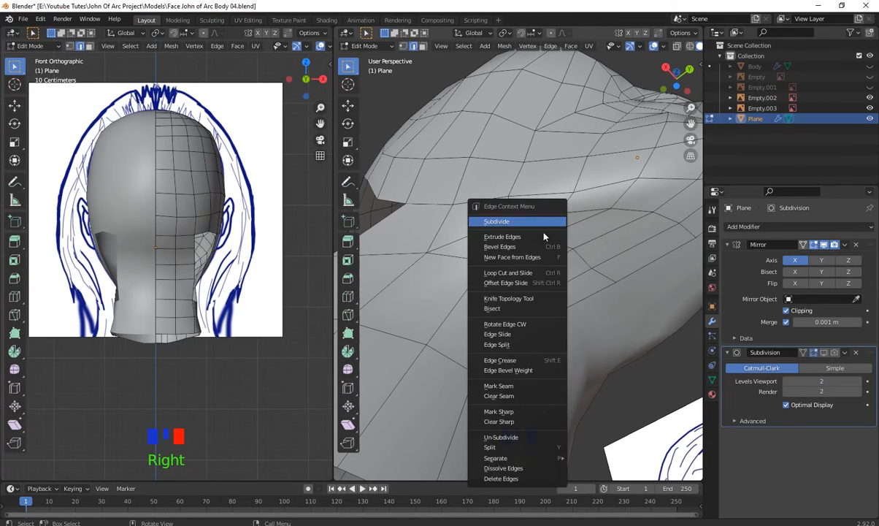
{"action": "left_click", "coordinate": [596, 195]}
{"action": "key", "text": "x"}
{"action": "left_click", "coordinate": [597, 194]}
- Move the vertex below the jaw corner by about 0.035 m in X, 0.030 m in Y and 0.013 m in Z
{"action": "scroll", "coordinate": [598, 197], "scroll_direction": "down", "scroll_amount": 4}
{"action": "middle_click_drag", "start_coordinate": [598, 219], "coordinate": [516, 239]}
{"action": "key", "text": "1"}
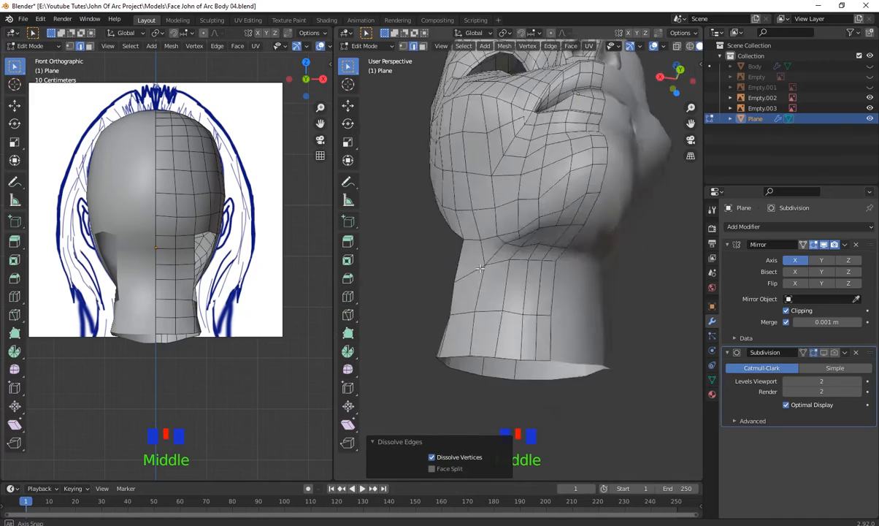
{"action": "left_click", "coordinate": [480, 239]}
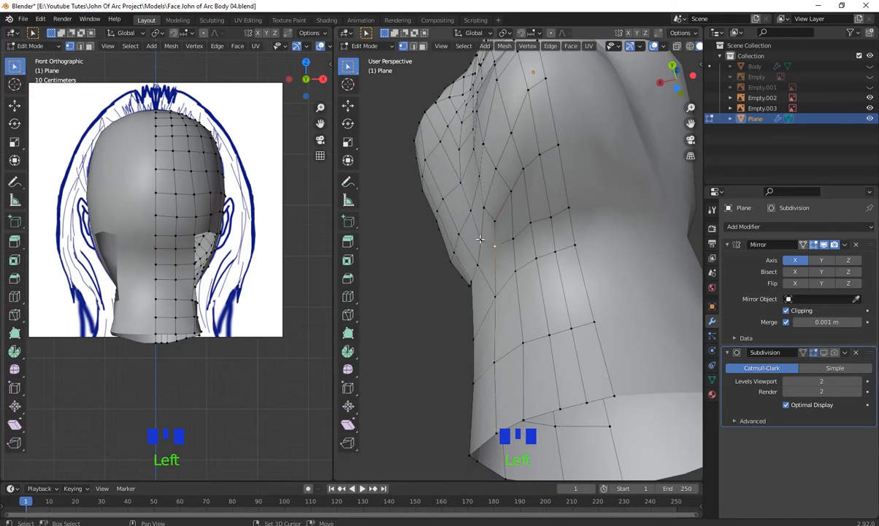
{"action": "left_click", "coordinate": [512, 258]}
{"action": "key", "text": "g"}
{"action": "left_click", "coordinate": [498, 252]}
- Reposition the vertex at the jaw corner to even out the transition from the jaw into the neck
{"action": "scroll", "coordinate": [496, 251], "scroll_direction": "down", "scroll_amount": 2}
{"action": "middle_click_drag", "start_coordinate": [497, 252], "coordinate": [562, 292]}
{"action": "key", "text": "g"}
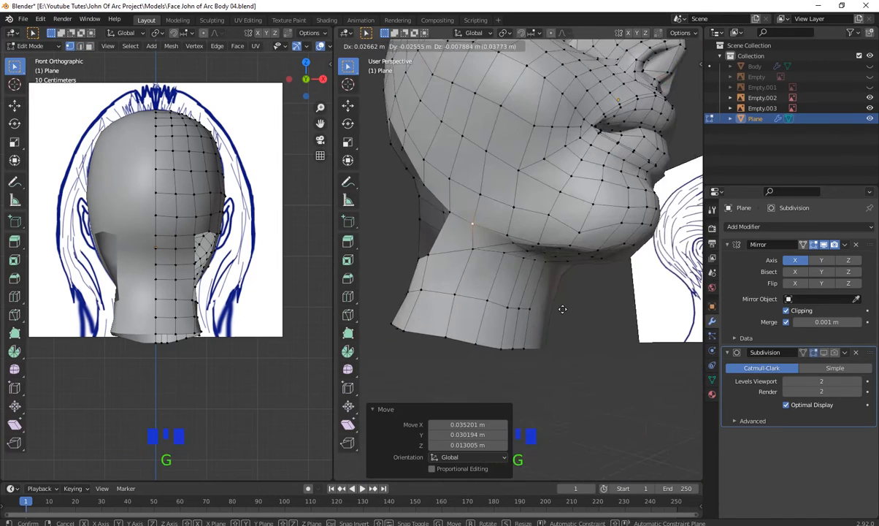
{"action": "left_click", "coordinate": [544, 281]}
{"action": "middle_click_drag", "start_coordinate": [482, 237], "coordinate": [407, 181]}
{"action": "key", "text": "g"}
{"action": "left_click", "coordinate": [441, 246]}
- Fill the gap behind the jaw with faces and add one centred loop cut running down through them
{"action": "key", "text": "2"}
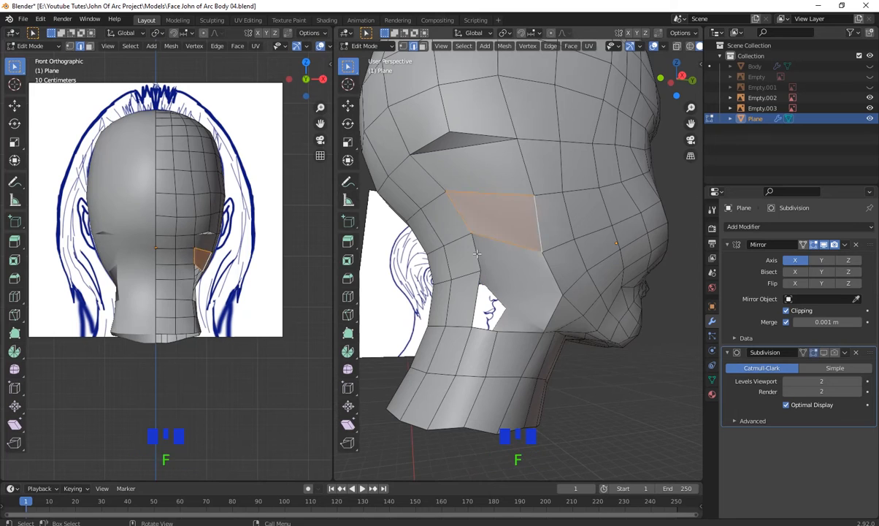
{"action": "middle_click_drag", "start_coordinate": [479, 304], "coordinate": [521, 315]}
{"action": "scroll", "coordinate": [555, 349], "scroll_direction": "down", "scroll_amount": 2}
{"action": "left_click", "coordinate": [521, 311]}
{"action": "right_click", "coordinate": [521, 311]}
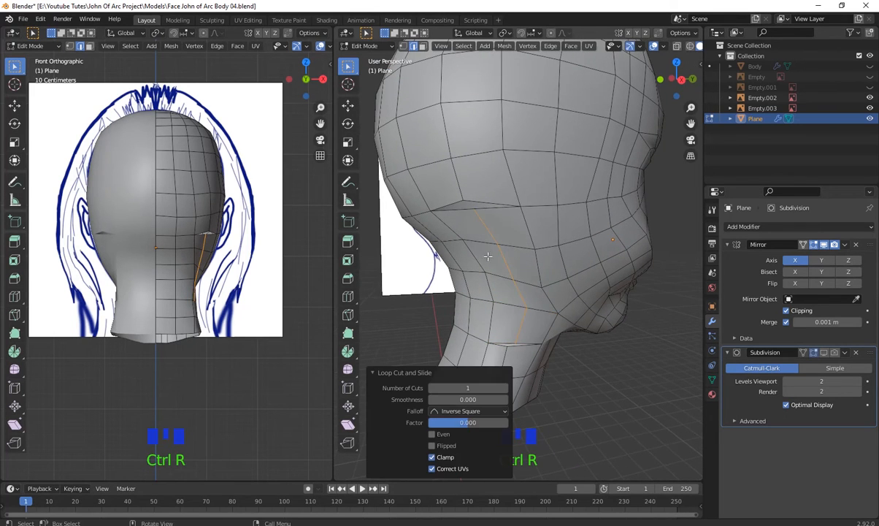
- Merge the vertices at the upper end of the new loop at center to close the gap on the head's side
{"action": "middle_click_drag", "start_coordinate": [462, 244], "coordinate": [453, 211]}
{"action": "key", "text": "1"}
{"action": "left_click_drag", "start_coordinate": [495, 206], "coordinate": [448, 151]}
{"action": "right_click", "coordinate": [448, 151]}
{"action": "mouse_move", "coordinate": [451, 222]}
{"action": "left_click", "coordinate": [519, 221]}
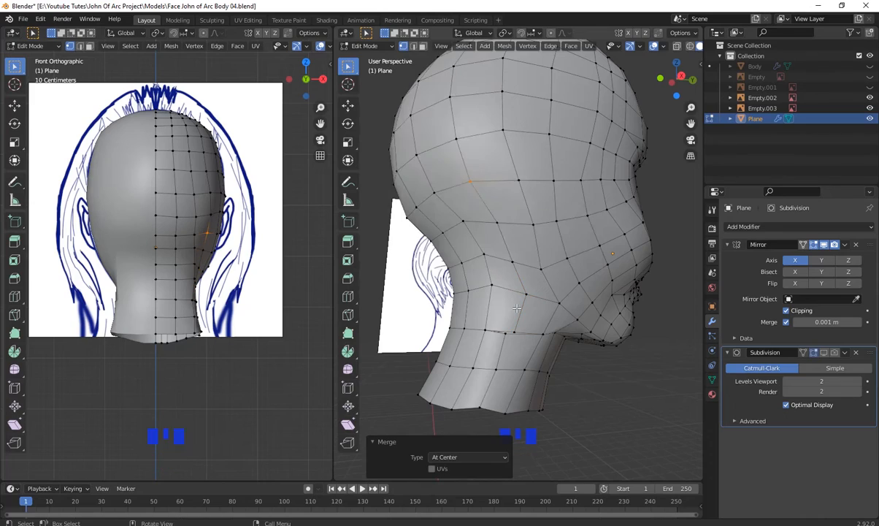
- Move the vertex behind the jaw outward by about 0.047 m in X and 0.021 m in Z
{"action": "middle_click_drag", "start_coordinate": [544, 256], "coordinate": [546, 310]}
{"action": "scroll", "coordinate": [573, 323], "scroll_direction": "down", "scroll_amount": 2}
{"action": "left_click", "coordinate": [485, 268]}
{"action": "left_click", "coordinate": [553, 275]}
{"action": "key", "text": "g"}
{"action": "left_click", "coordinate": [560, 273]}
{"action": "scroll", "coordinate": [566, 321], "scroll_direction": "up", "scroll_amount": 3}
{"action": "middle_click_drag", "start_coordinate": [546, 310], "coordinate": [531, 295]}
{"action": "scroll", "coordinate": [528, 299], "scroll_direction": "up", "scroll_amount": 1}
{"action": "mouse_move", "coordinate": [532, 295]}
{"action": "middle_mouse_down", "text": "shift"}
{"action": "mouse_move", "coordinate": [503, 312]}
{"action": "mouse_move", "coordinate": [530, 310]}
{"action": "middle_mouse_up", "text": "shift"}
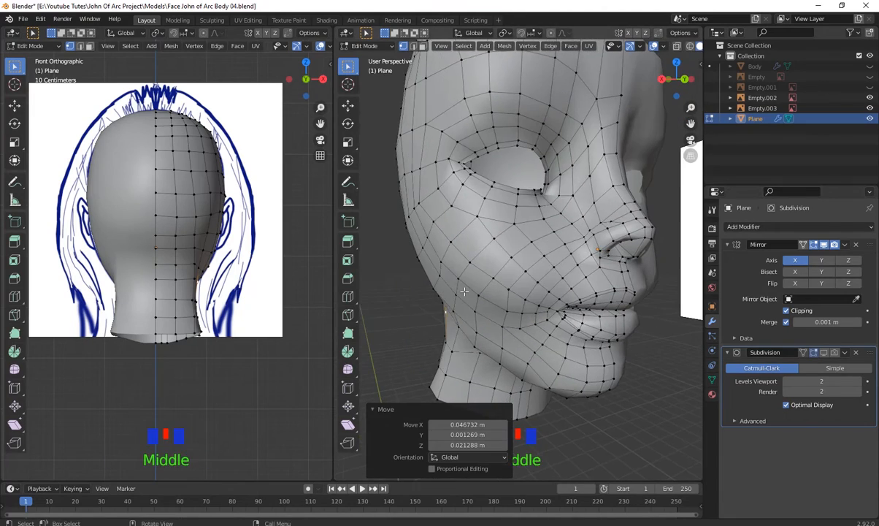
- Switch the head to Sculpt Mode and expand the perspective viewport over the front view
{"action": "key", "text": "Tab"}
{"action": "left_click", "coordinate": [369, 46]}
{"action": "left_click", "coordinate": [369, 81]}
{"action": "scroll", "coordinate": [365, 237], "scroll_direction": "down", "scroll_amount": 3}
{"action": "middle_click_drag", "start_coordinate": [365, 238], "coordinate": [334, 243]}
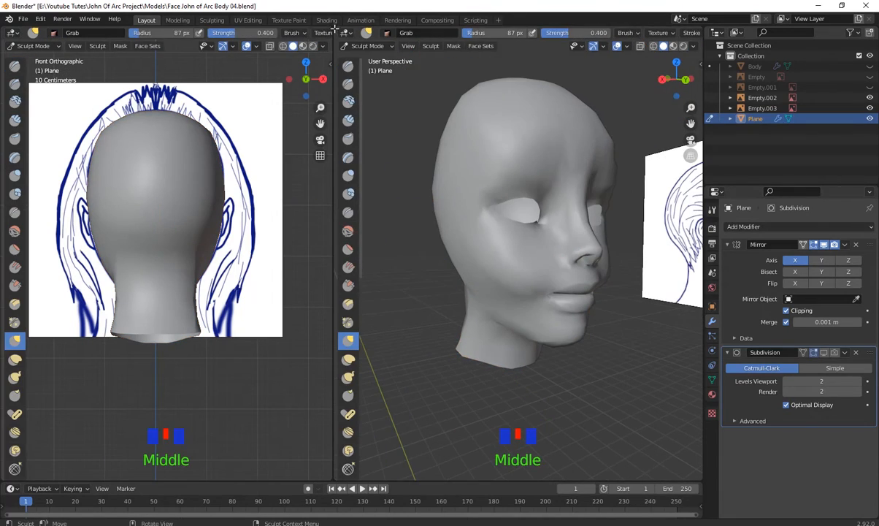
{"action": "left_click_drag", "start_coordinate": [335, 29], "coordinate": [182, 219]}
- Smooth the surface of the cheek and jaw with repeated smoothing strokes
{"action": "scroll", "coordinate": [399, 255], "scroll_direction": "down", "scroll_amount": 2}
{"action": "middle_click_drag", "start_coordinate": [398, 254], "coordinate": [319, 278]}
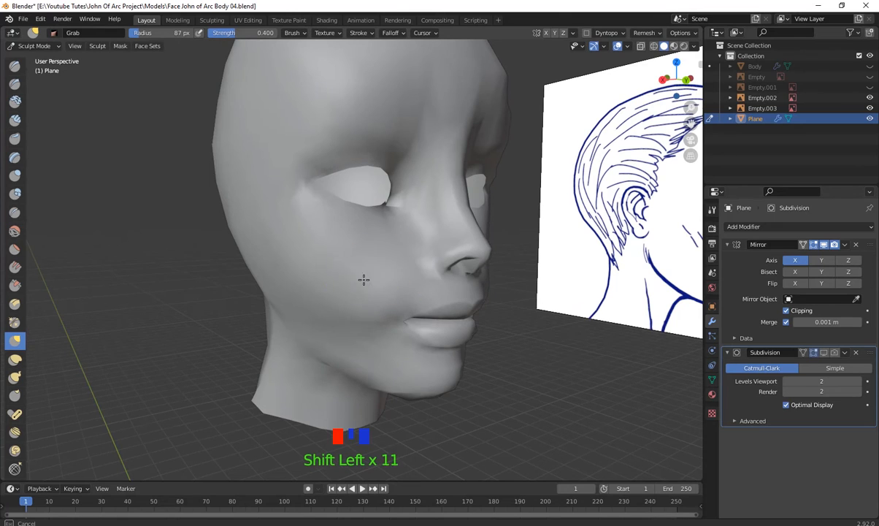
{"action": "middle_click_drag", "start_coordinate": [368, 298], "coordinate": [319, 254]}
- Shape the nose profile with the Grab brush in the right orthographic view to match the side reference drawing
{"action": "middle_click_drag", "start_coordinate": [257, 271], "coordinate": [501, 260]}
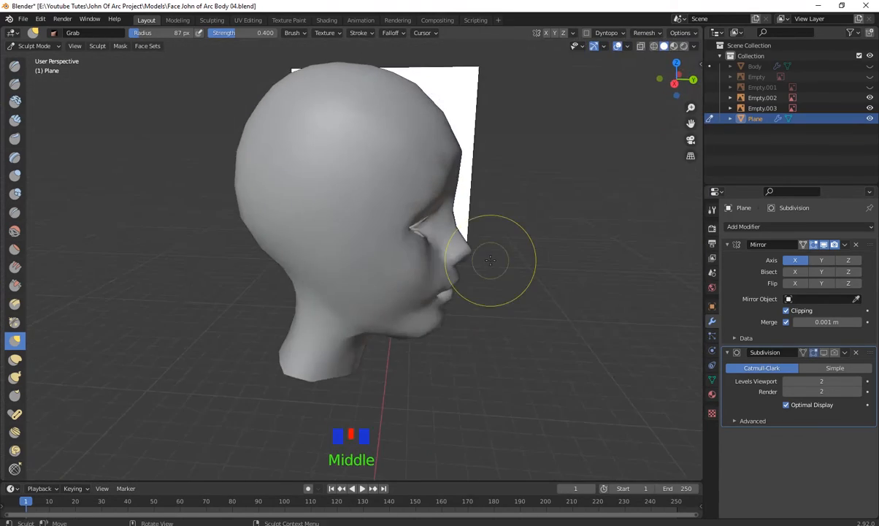
{"action": "scroll", "coordinate": [499, 106], "scroll_direction": "up", "scroll_amount": 2}
{"action": "scroll", "coordinate": [460, 173], "scroll_direction": "up", "scroll_amount": 4}
{"action": "middle_click_drag", "start_coordinate": [459, 172], "coordinate": [424, 209], "text": "shift"}
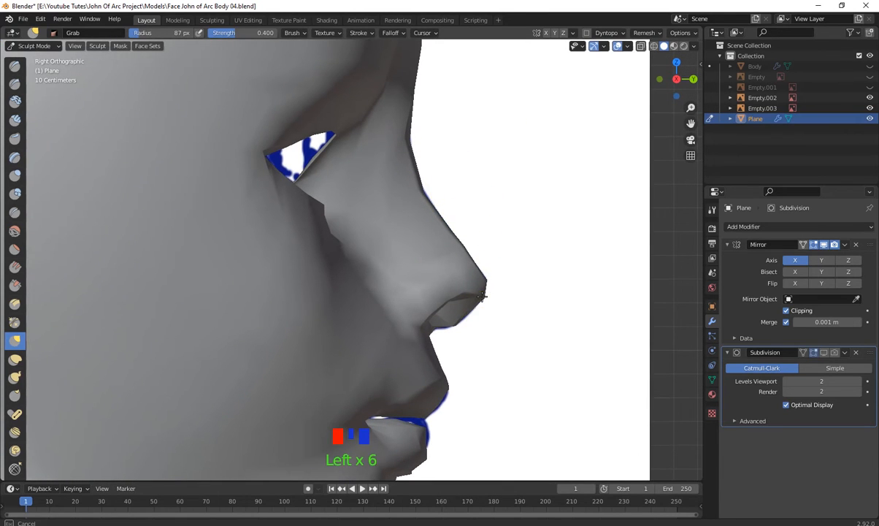
{"action": "middle_click_drag", "start_coordinate": [482, 295], "coordinate": [289, 294]}
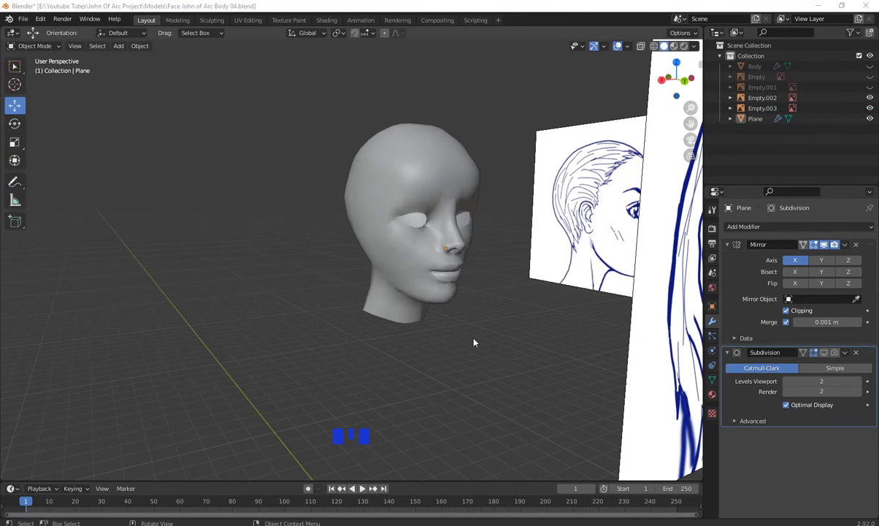
- Examine the head in Object Mode from the front, side and three-quarter angles to judge its overall shape
{"action": "middle_click_drag", "start_coordinate": [474, 342], "coordinate": [473, 336]}
{"action": "scroll", "coordinate": [497, 209], "scroll_direction": "up", "scroll_amount": 2}
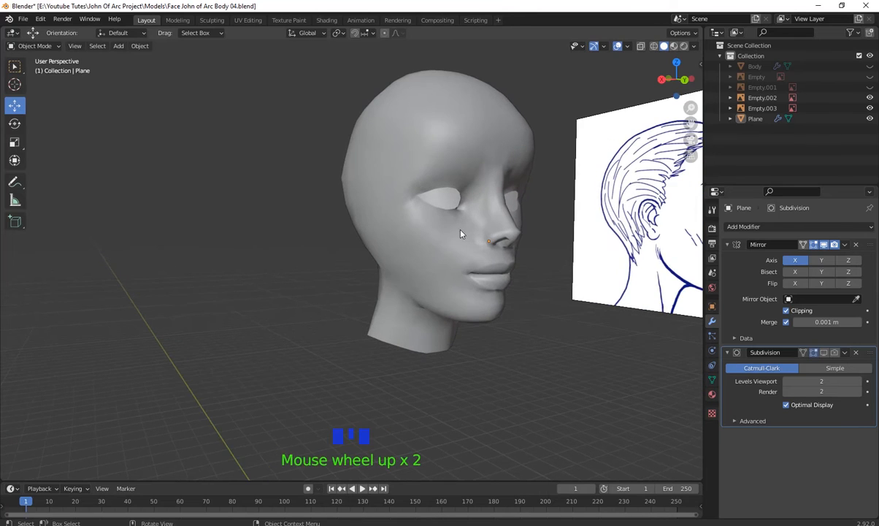
{"action": "middle_click_drag", "start_coordinate": [463, 231], "coordinate": [445, 266], "text": "shift"}
{"action": "middle_click_drag", "start_coordinate": [500, 197], "coordinate": [274, 239]}
{"action": "left_click", "coordinate": [288, 211]}
{"action": "scroll", "coordinate": [368, 225], "scroll_direction": "up", "scroll_amount": 2}
{"action": "middle_click_drag", "start_coordinate": [368, 225], "coordinate": [431, 184]}
{"action": "scroll", "coordinate": [395, 238], "scroll_direction": "up", "scroll_amount": 2}
{"action": "scroll", "coordinate": [397, 209], "scroll_direction": "up", "scroll_amount": 2}
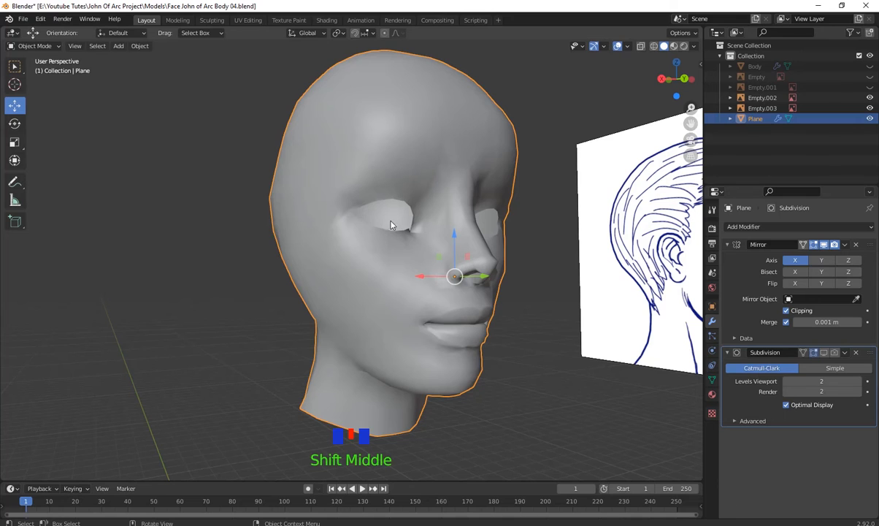
{"action": "scroll", "coordinate": [425, 240], "scroll_direction": "down", "scroll_amount": 1}
{"action": "middle_click_drag", "start_coordinate": [424, 240], "coordinate": [372, 252]}
{"action": "scroll", "coordinate": [406, 250], "scroll_direction": "up", "scroll_amount": 1}
{"action": "middle_click_drag", "start_coordinate": [374, 252], "coordinate": [425, 158]}
{"action": "middle_click_drag", "start_coordinate": [298, 222], "coordinate": [409, 267]}
{"action": "scroll", "coordinate": [429, 212], "scroll_direction": "down", "scroll_amount": 1}
{"action": "middle_click_drag", "start_coordinate": [429, 213], "coordinate": [371, 177]}
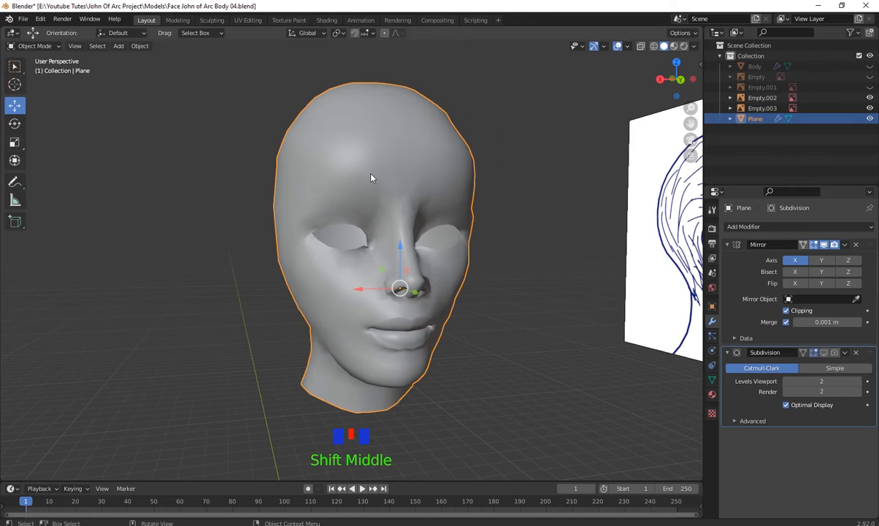
{"action": "middle_click_drag", "start_coordinate": [408, 304], "coordinate": [414, 216]}
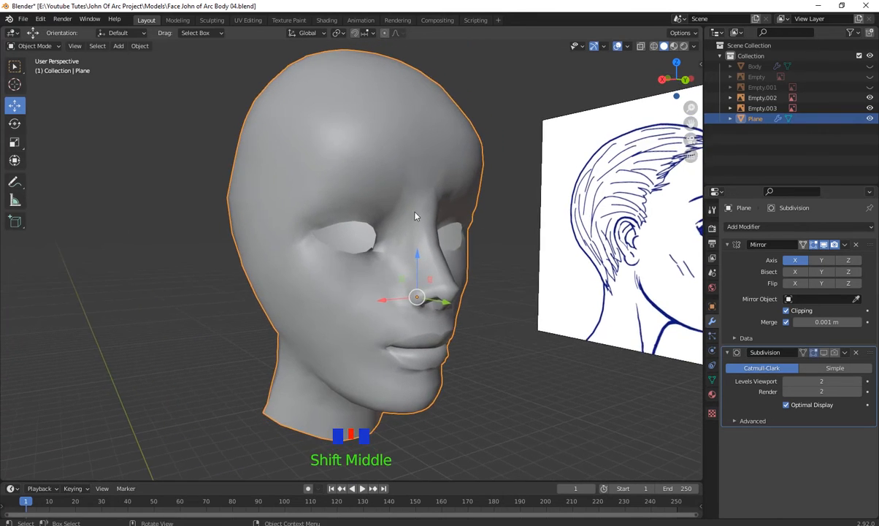
{"action": "middle_click_drag", "start_coordinate": [360, 239], "coordinate": [337, 211]}
- In Edit Mode, move the vertices between the inner eye corner and nose bridge, sliding the lower one by a factor of 0.347
{"action": "key", "text": "Tab"}
{"action": "scroll", "coordinate": [363, 251], "scroll_direction": "up", "scroll_amount": 2}
{"action": "scroll", "coordinate": [358, 263], "scroll_direction": "up", "scroll_amount": 2}
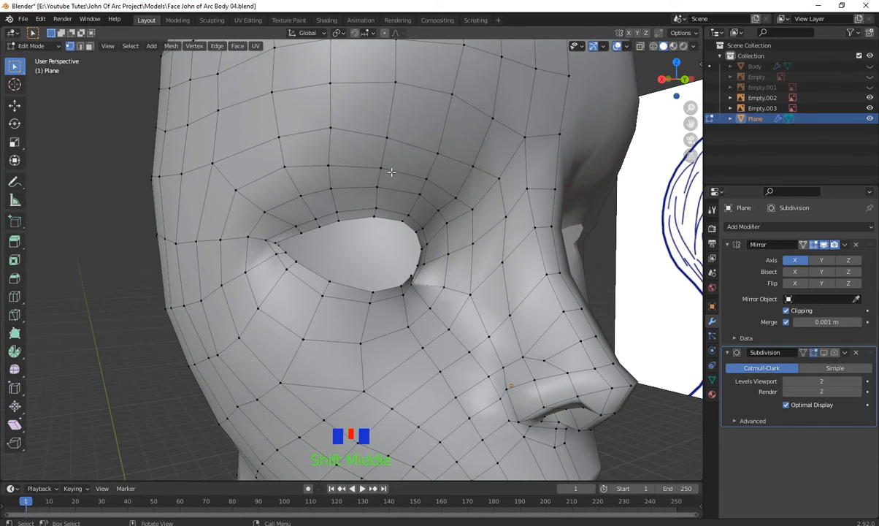
{"action": "middle_click_drag", "start_coordinate": [410, 344], "coordinate": [401, 177]}
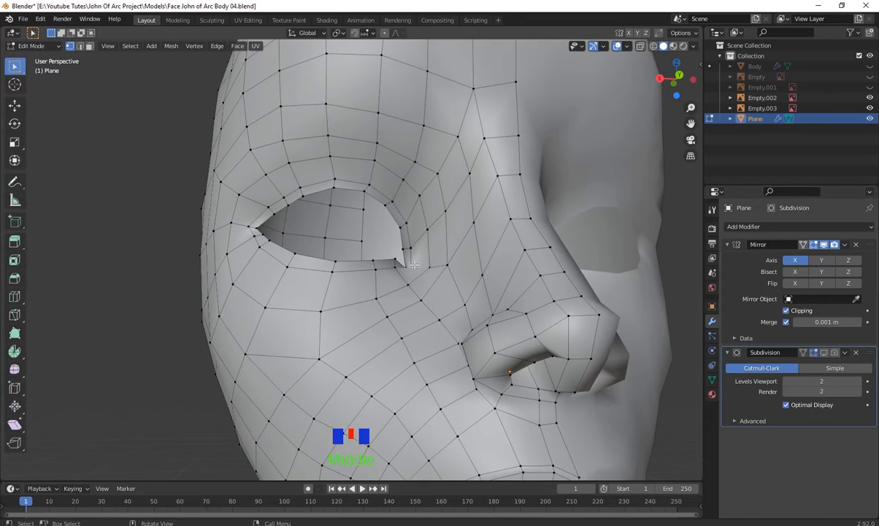
{"action": "middle_click_drag", "start_coordinate": [414, 265], "coordinate": [439, 227]}
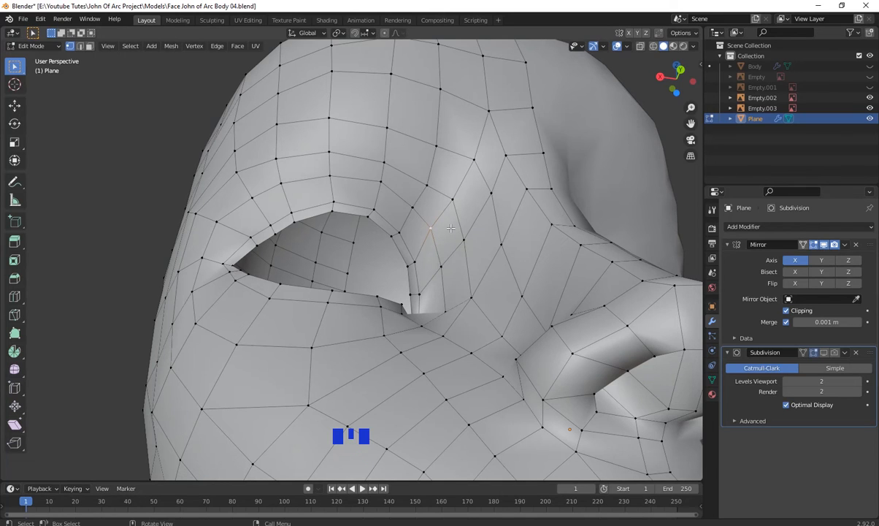
{"action": "key", "text": "g"}
{"action": "left_click", "coordinate": [456, 222]}
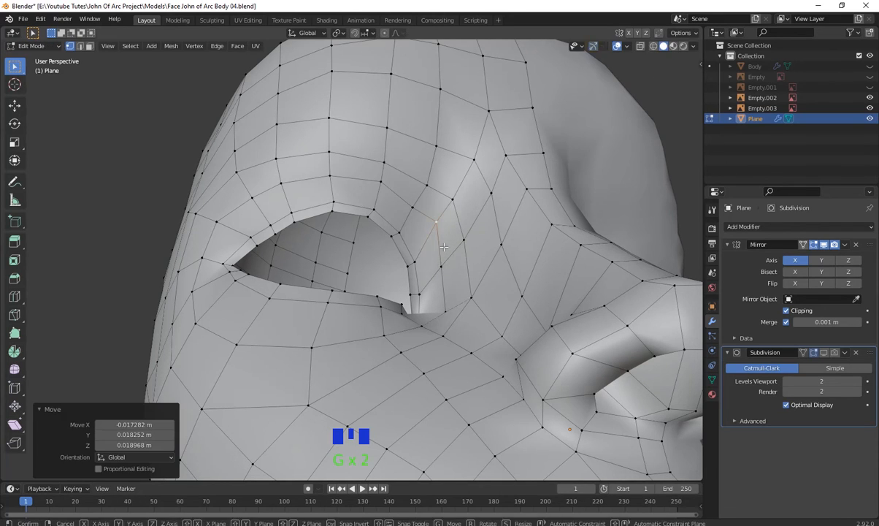
{"action": "key", "text": "g"}
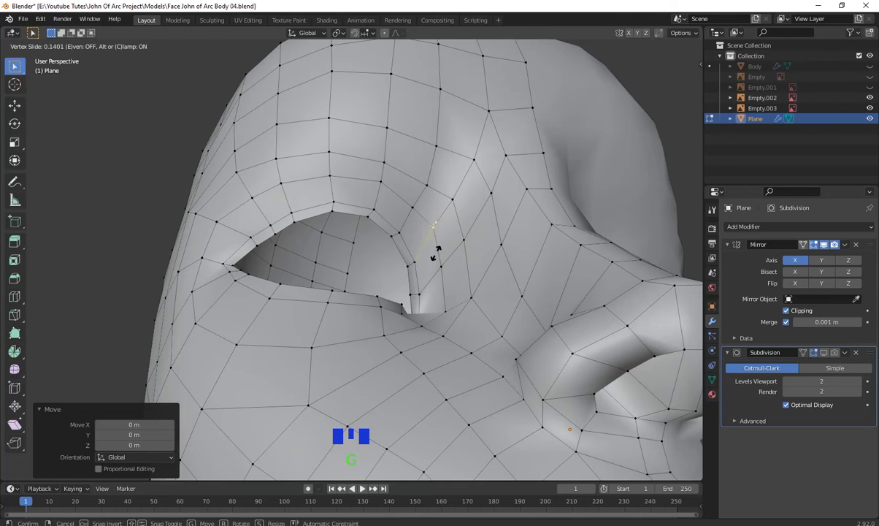
{"action": "left_click", "coordinate": [435, 262]}
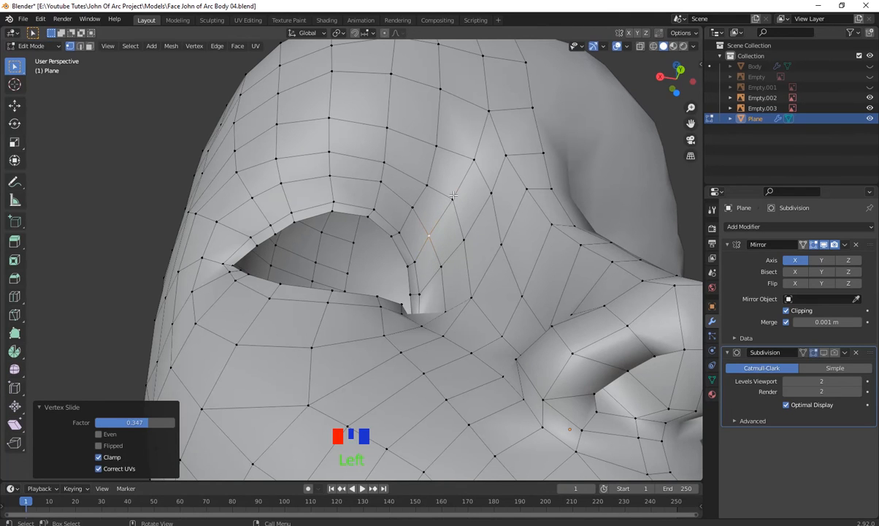
{"action": "key", "text": "g"}
{"action": "left_click", "coordinate": [449, 204]}
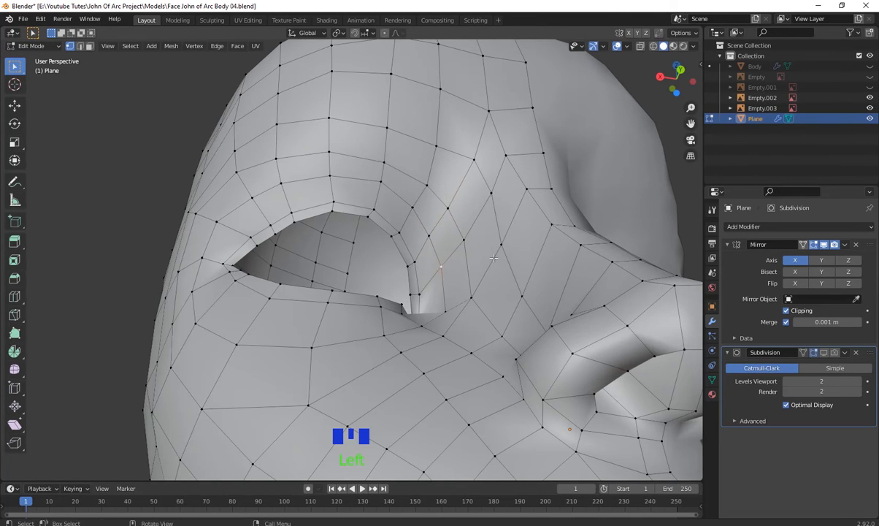
- Move the vertex just outside the outer eye corner by about 0.012 m in X and -0.004 m in Y and Z
{"action": "middle_click_drag", "start_coordinate": [444, 268], "coordinate": [212, 266]}
{"action": "left_click", "coordinate": [201, 275]}
{"action": "key", "text": "g"}
{"action": "left_click", "coordinate": [209, 280]}
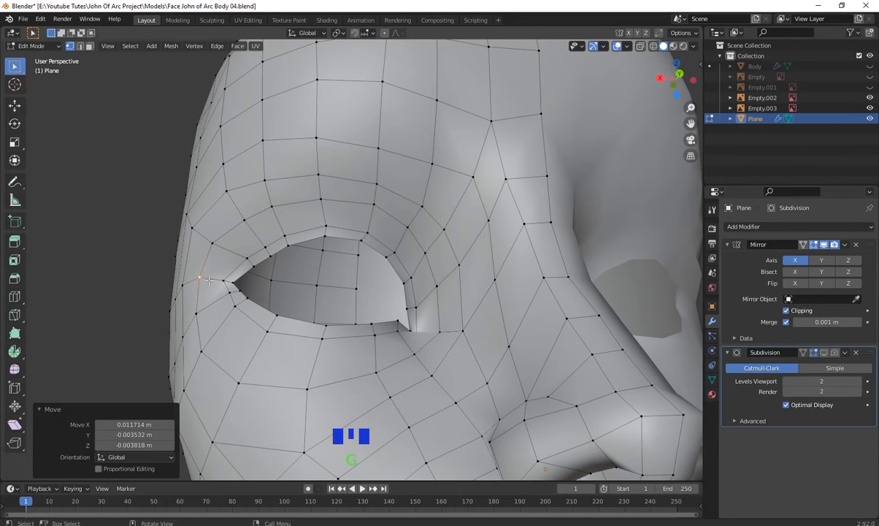
- Adjust the vertices just below the outer eye corner, finishing with about -0.003 m in X, 0.008 m in Y and 0.003 m in Z
{"action": "middle_click_drag", "start_coordinate": [248, 304], "coordinate": [336, 230]}
{"action": "left_click", "coordinate": [225, 300]}
{"action": "key", "text": "g"}
{"action": "left_click", "coordinate": [236, 319]}
{"action": "key", "text": "g"}
{"action": "left_click", "coordinate": [337, 312]}
{"action": "scroll", "coordinate": [336, 230], "scroll_direction": "down", "scroll_amount": 1}
{"action": "middle_click_drag", "start_coordinate": [313, 343], "coordinate": [391, 299]}
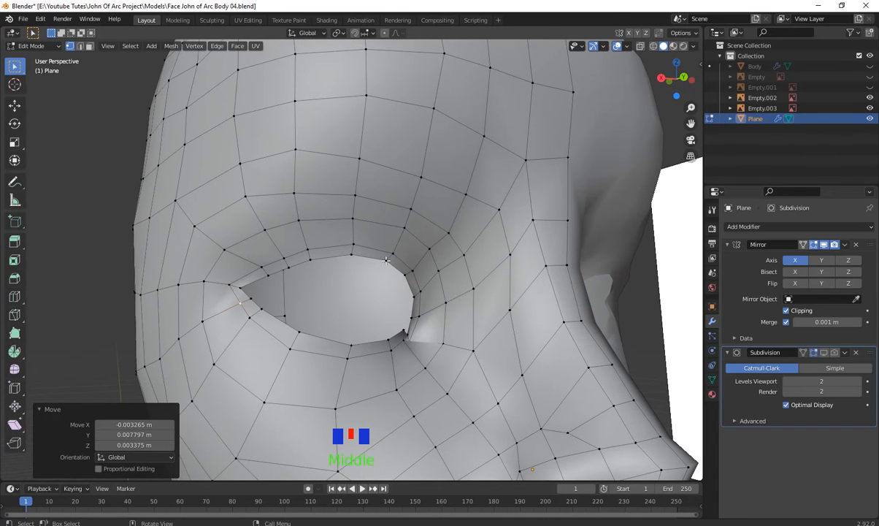
{"action": "scroll", "coordinate": [389, 244], "scroll_direction": "down", "scroll_amount": 4}
{"action": "middle_click_drag", "start_coordinate": [389, 244], "coordinate": [341, 266]}
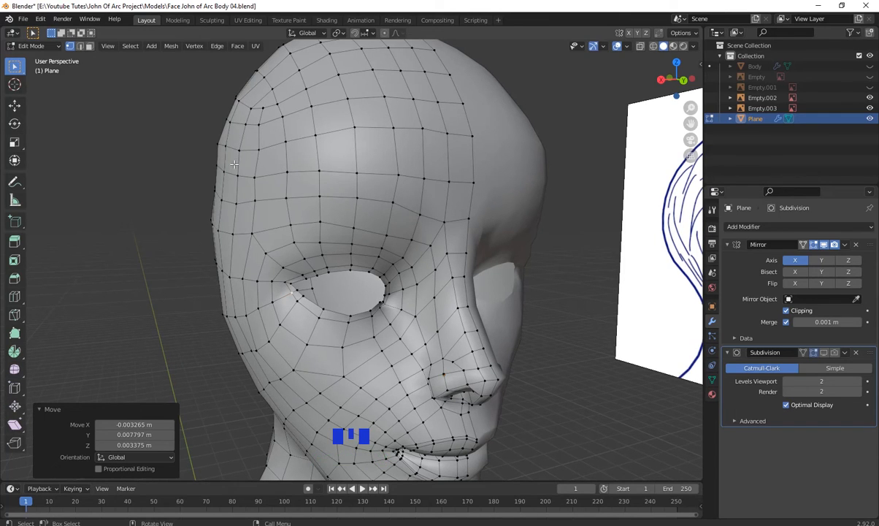
{"action": "middle_click_drag", "start_coordinate": [293, 211], "coordinate": [312, 214]}
{"action": "left_click", "coordinate": [33, 46]}
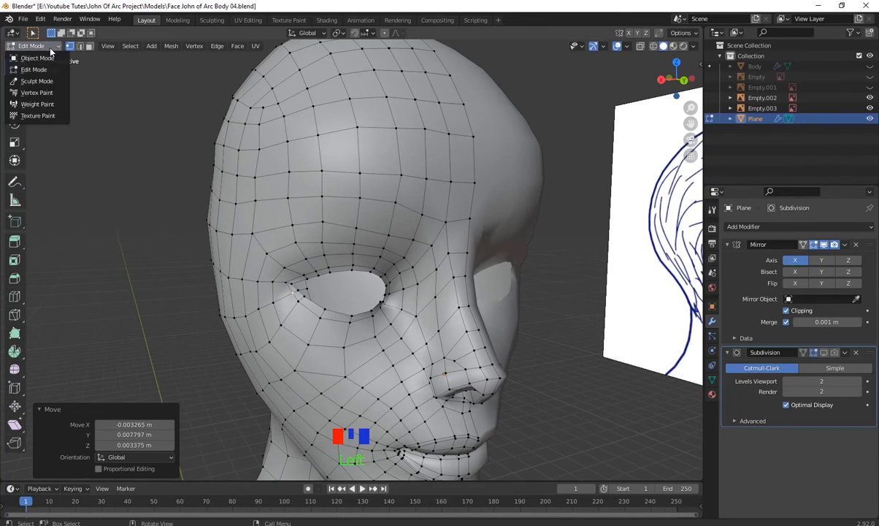
{"action": "middle_click_drag", "start_coordinate": [388, 261], "coordinate": [396, 234]}
- Add a single centred loop cut around the eye opening, in the face ring just outside the eyelid edge
{"action": "scroll", "coordinate": [396, 234], "scroll_direction": "up", "scroll_amount": 2}
{"action": "mouse_move", "coordinate": [374, 183]}
{"action": "middle_mouse_down", "text": "shift"}
{"action": "mouse_move", "coordinate": [376, 198]}
{"action": "mouse_move", "coordinate": [385, 193]}
{"action": "middle_mouse_up", "text": "shift"}
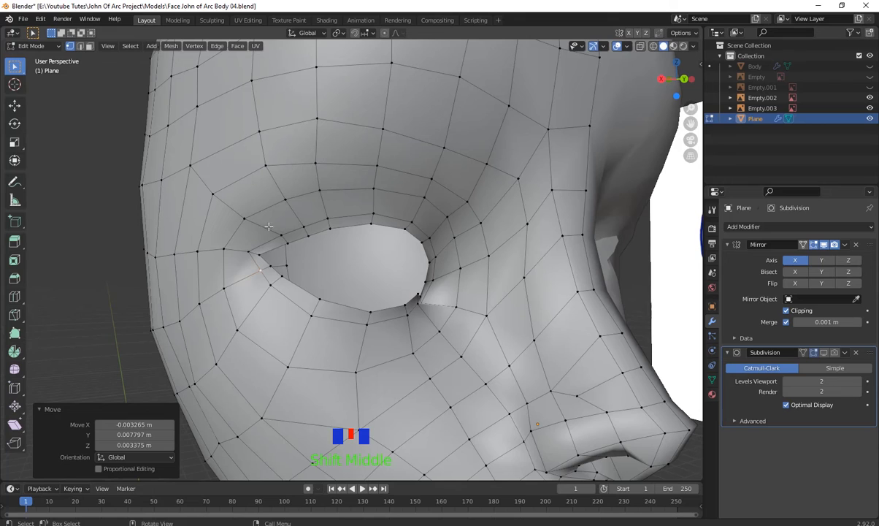
{"action": "middle_click_drag", "start_coordinate": [445, 266], "coordinate": [445, 266]}
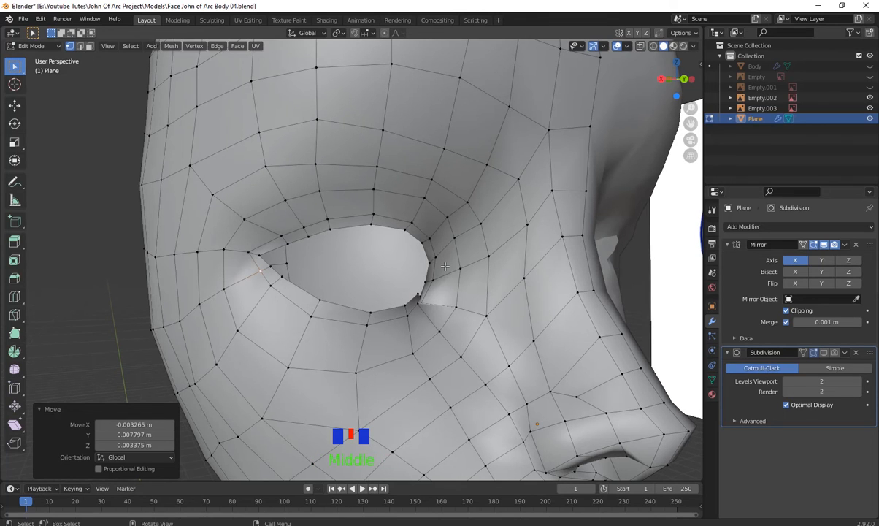
{"action": "key", "text": "ctrl"}
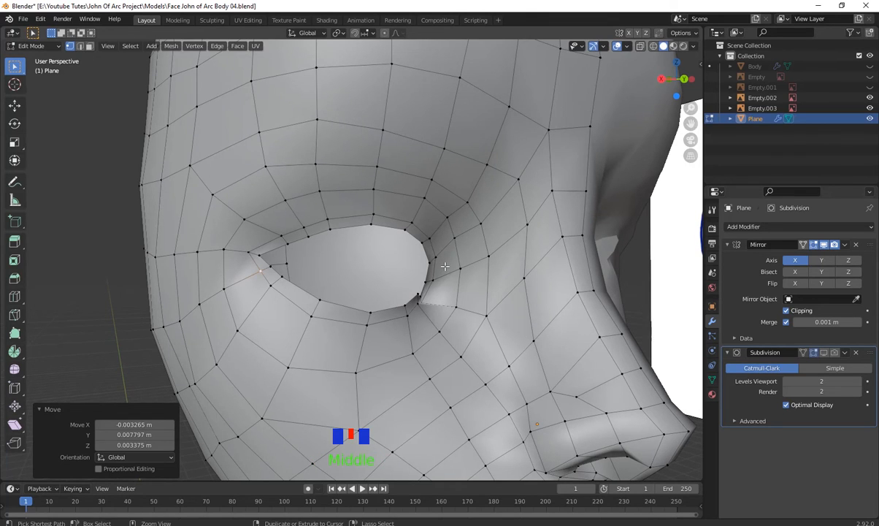
{"action": "key", "text": "ctrl+r"}
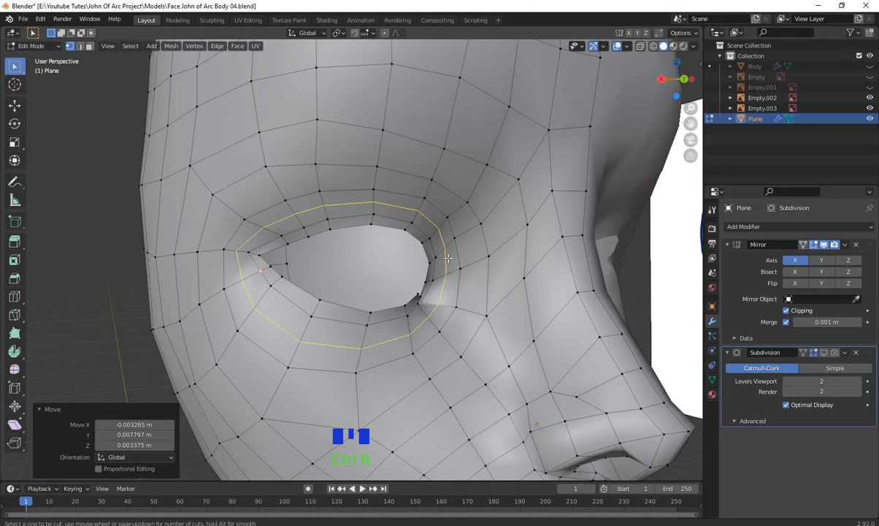
{"action": "left_click", "coordinate": [447, 258]}
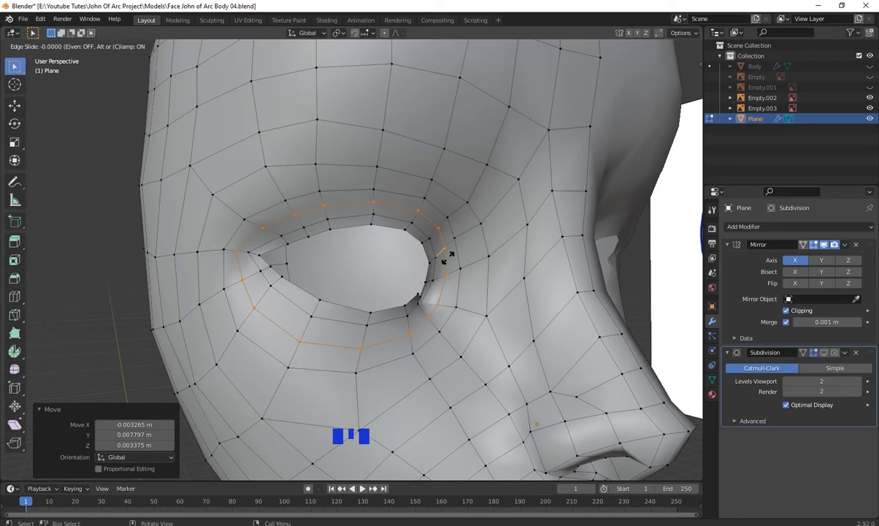
{"action": "right_click", "coordinate": [447, 257]}
- Move the upper-eyelid and inner-corner vertices of the new loop by about 0.019 m in X, -0.076 m in Y and 0.012 m in Z
{"action": "middle_click_drag", "start_coordinate": [447, 257], "coordinate": [375, 251]}
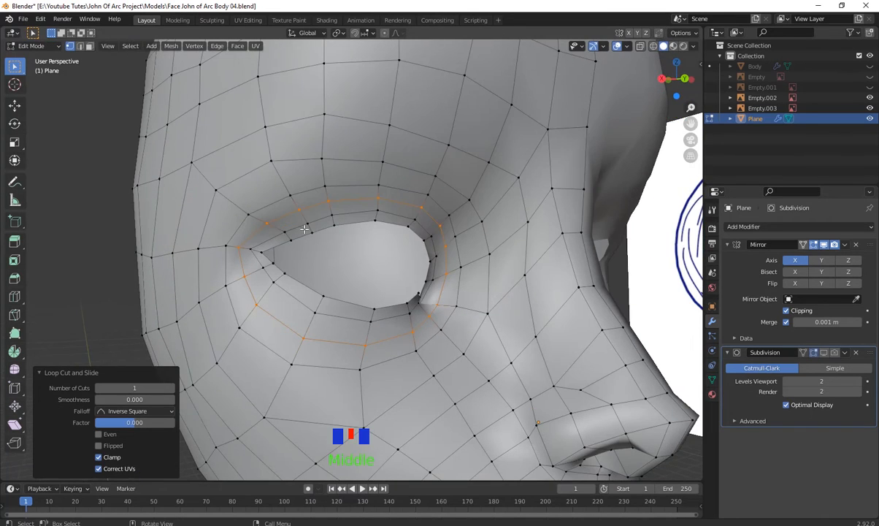
{"action": "middle_click_drag", "start_coordinate": [311, 229], "coordinate": [316, 232]}
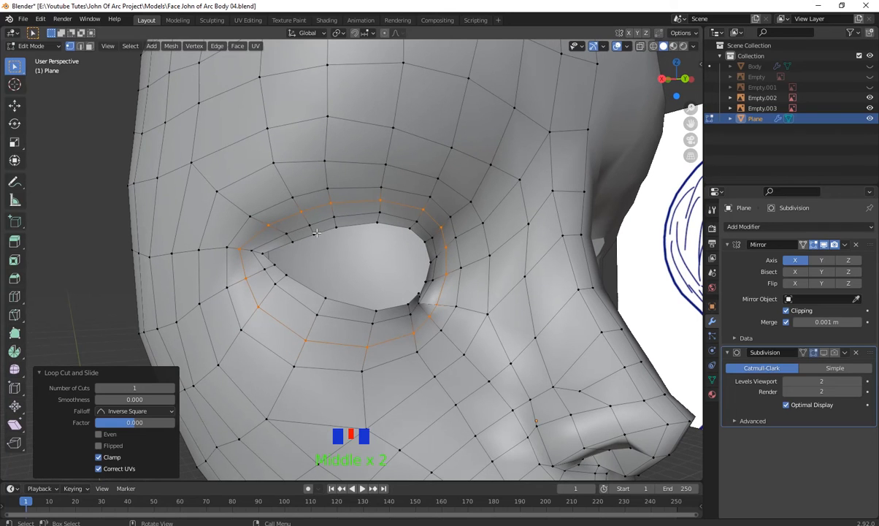
{"action": "left_click", "coordinate": [269, 226]}
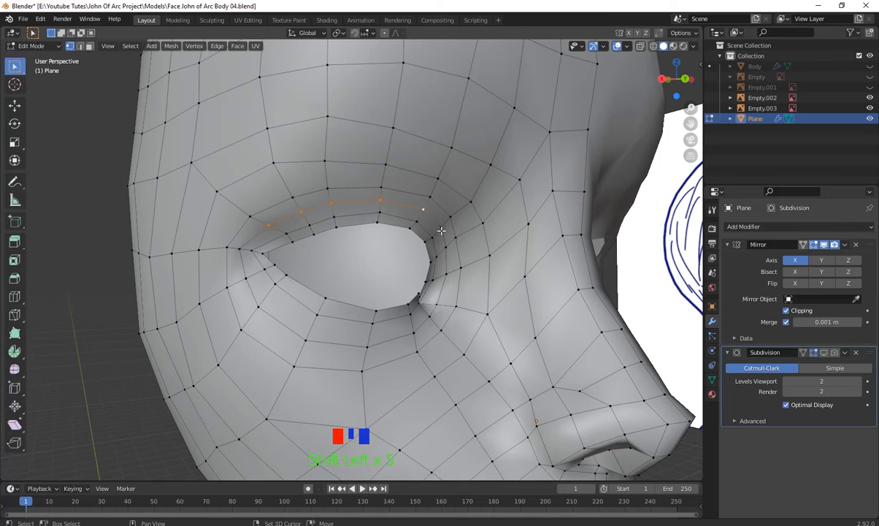
{"action": "middle_click_drag", "start_coordinate": [463, 283], "coordinate": [532, 304]}
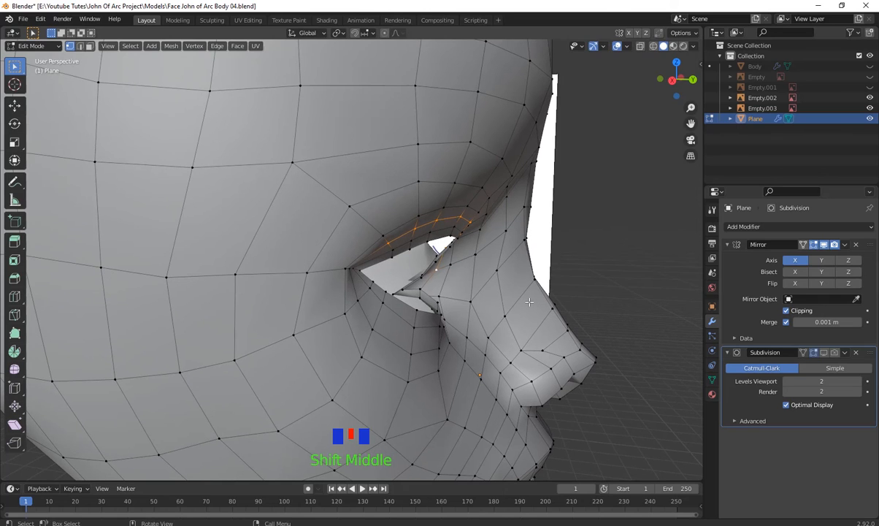
{"action": "key", "text": "g"}
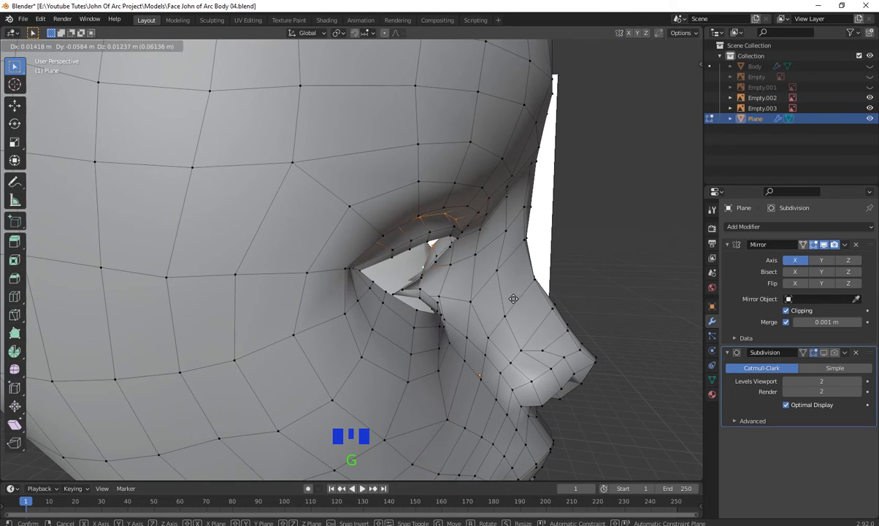
{"action": "left_click", "coordinate": [509, 298]}
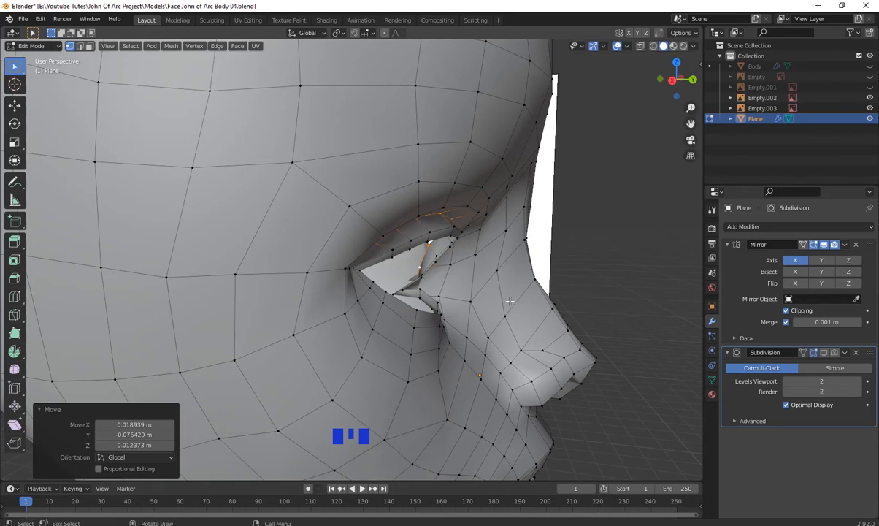
- Move the vertices between the inner eye corner and nose bridge by about 0.002 m in X, 0.029 m in Y and 0.024 m in Z, then nudge them again
{"action": "middle_click_drag", "start_coordinate": [478, 284], "coordinate": [392, 284]}
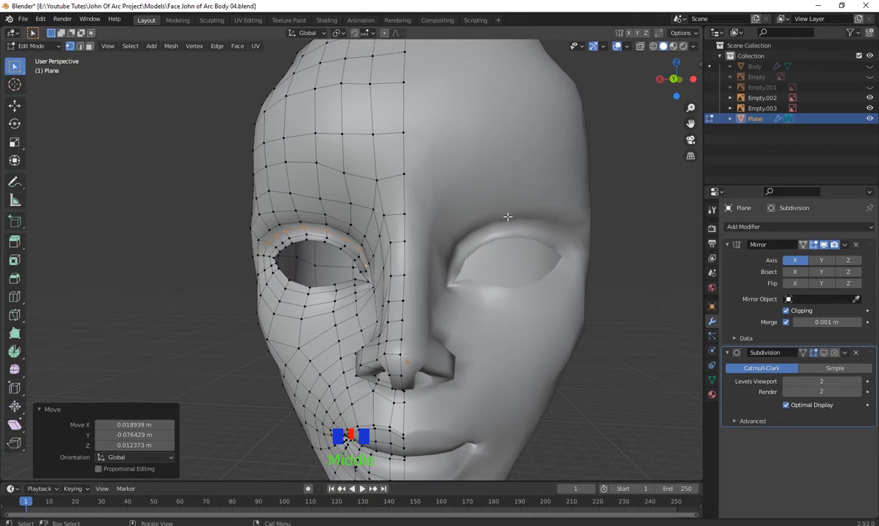
{"action": "middle_click_drag", "start_coordinate": [447, 238], "coordinate": [439, 247]}
{"action": "left_click", "coordinate": [435, 236]}
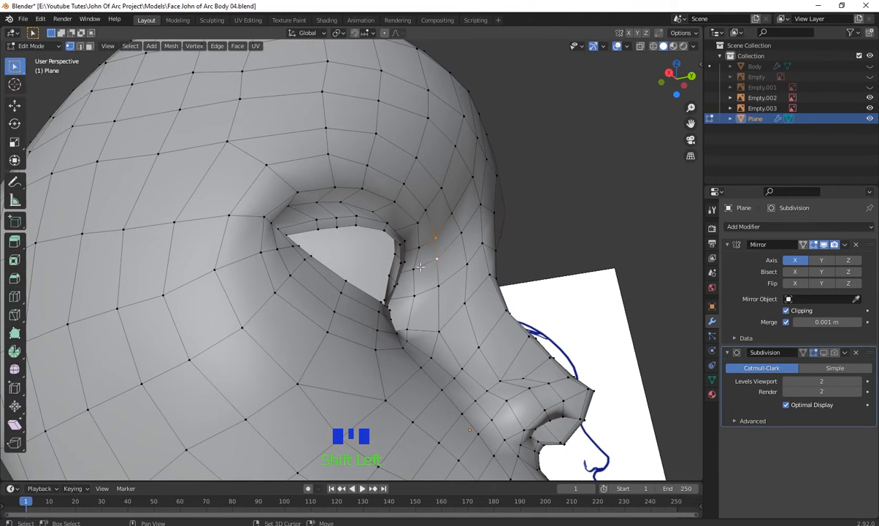
{"action": "middle_click_drag", "start_coordinate": [445, 261], "coordinate": [448, 251]}
{"action": "key", "text": "g"}
{"action": "left_click", "coordinate": [452, 243]}
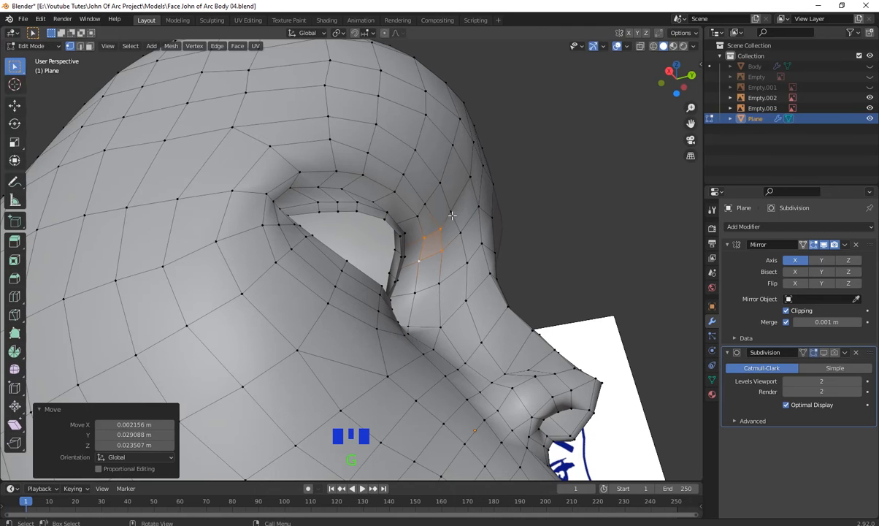
{"action": "key", "text": "g"}
{"action": "left_click", "coordinate": [457, 229]}
- Move the two neighbouring vertex pairs above the inner half of the upper eyelid, shifting the second about 0.020 m in X, 0.011 m in Y and 0.014 m in Z
{"action": "middle_click_drag", "start_coordinate": [450, 254], "coordinate": [415, 208]}
{"action": "left_click", "coordinate": [418, 206]}
{"action": "left_click", "coordinate": [414, 213], "text": "shift"}
{"action": "middle_click_drag", "start_coordinate": [435, 248], "coordinate": [405, 224]}
{"action": "key", "text": "g"}
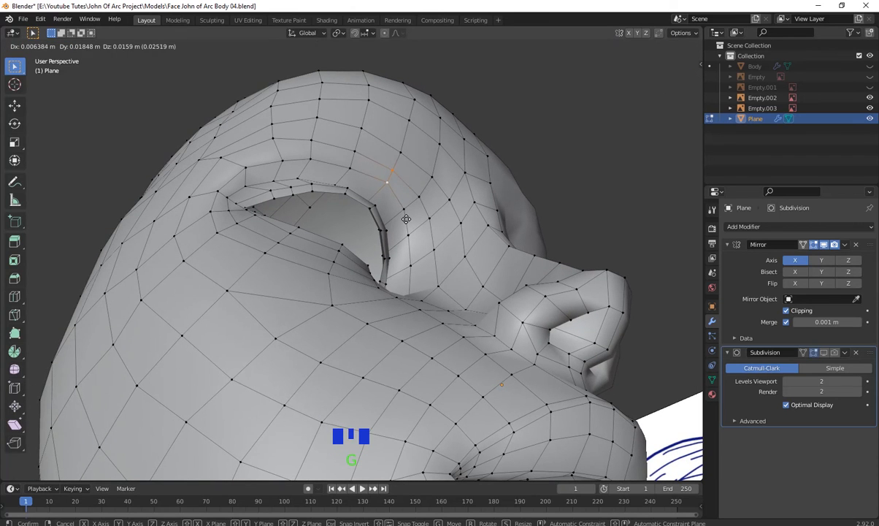
{"action": "left_click", "coordinate": [357, 160]}
{"action": "left_click", "coordinate": [356, 164]}
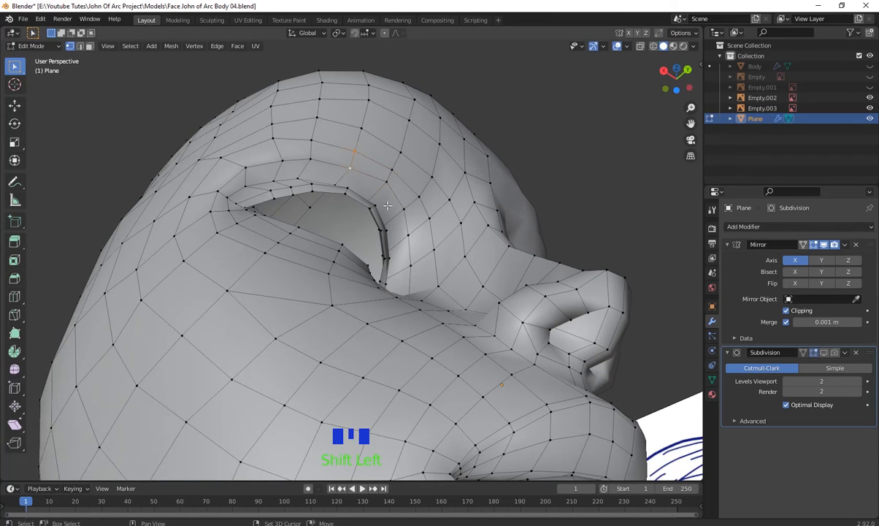
{"action": "middle_click_drag", "start_coordinate": [387, 206], "coordinate": [371, 199]}
{"action": "key", "text": "g"}
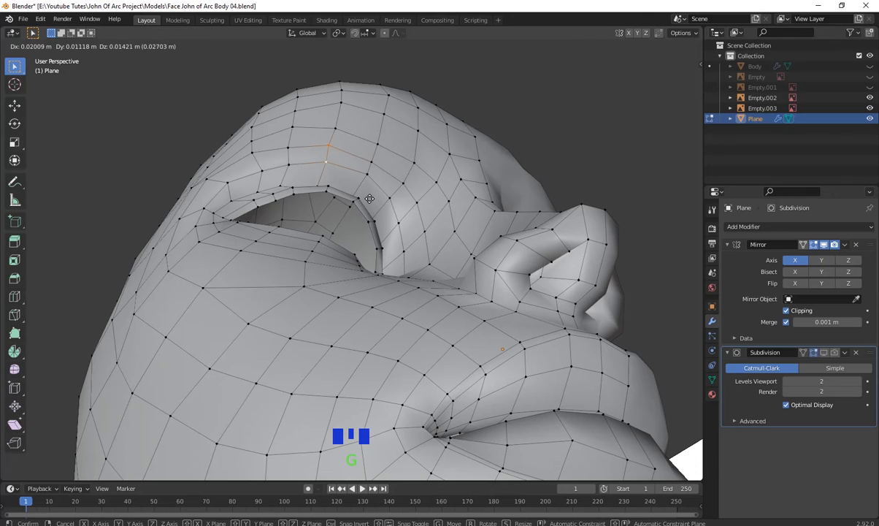
{"action": "left_click", "coordinate": [369, 199]}
- Reposition the vertices above the outer half of the upper eyelid, finishing with about 0.011 m in X, -0.013 m in Y and -0.004 m in Z
{"action": "left_click", "coordinate": [253, 158]}
{"action": "key", "text": "g"}
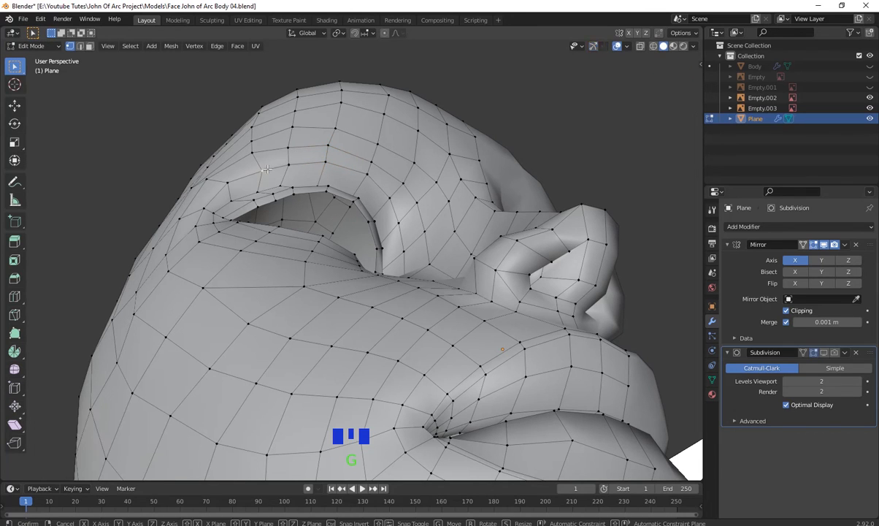
{"action": "left_click", "coordinate": [221, 176]}
{"action": "key", "text": "g"}
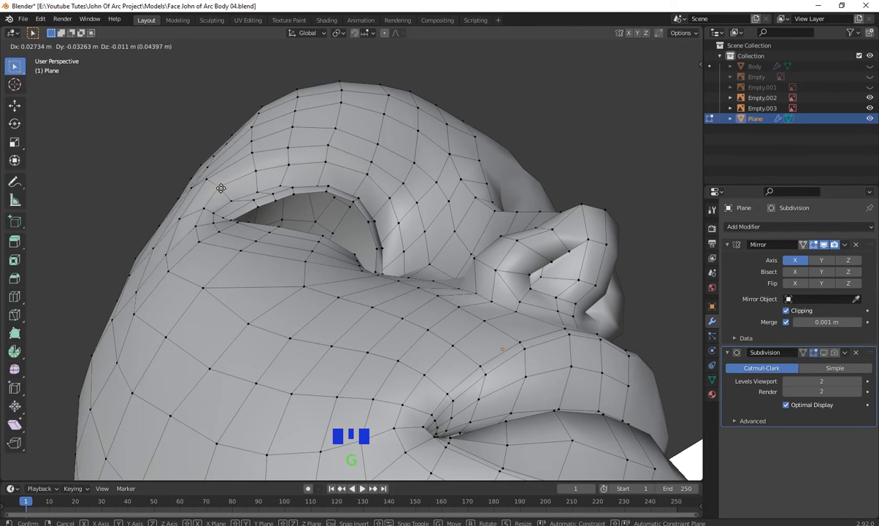
{"action": "left_click", "coordinate": [205, 217]}
{"action": "key", "text": "g"}
{"action": "left_click", "coordinate": [191, 198]}
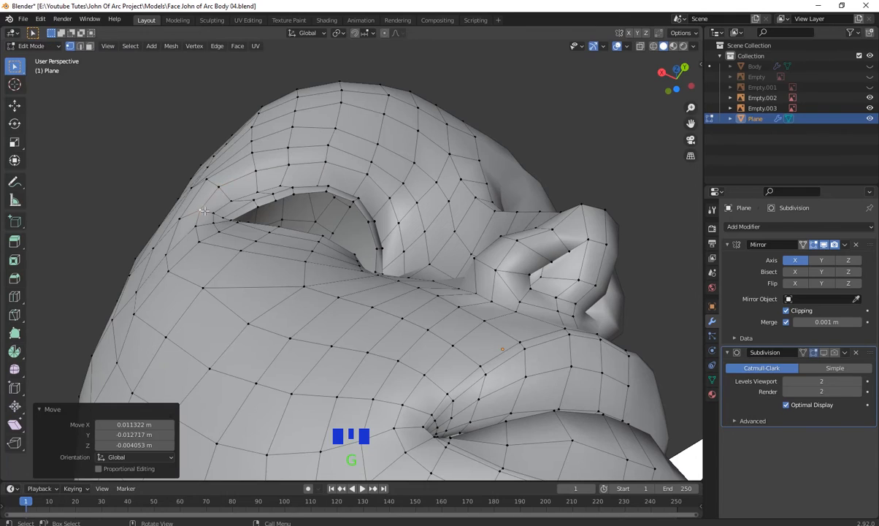
- Adjust the outer upper-eyelid fold vertices from below, finishing with about 0.019 m in X, 0.001 m in Y and 0.004 m in Z
{"action": "middle_click_drag", "start_coordinate": [193, 198], "coordinate": [387, 307]}
{"action": "key", "text": "g"}
{"action": "left_click", "coordinate": [294, 157]}
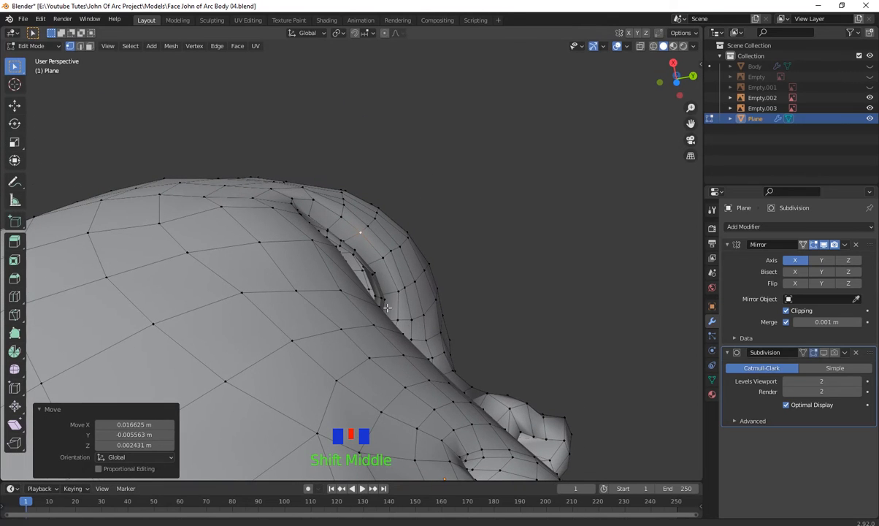
{"action": "key", "text": "g"}
{"action": "left_click", "coordinate": [411, 277]}
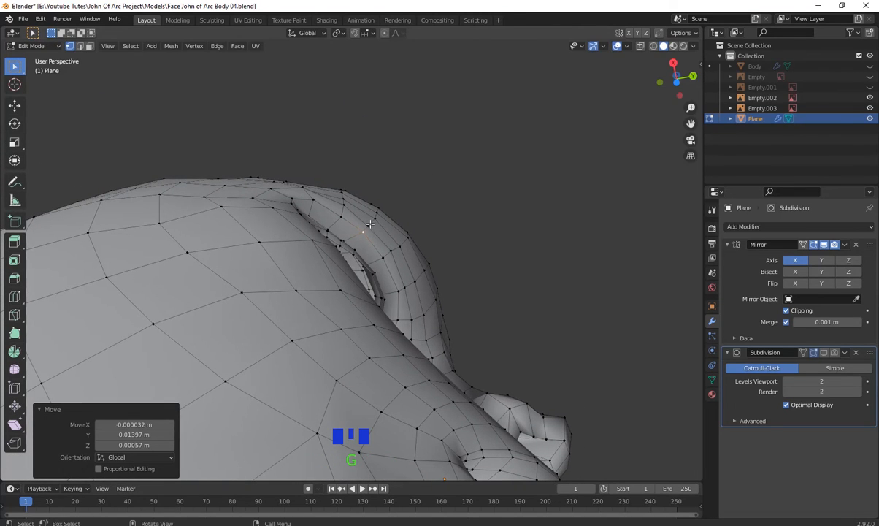
{"action": "key", "text": "g"}
{"action": "left_click", "coordinate": [334, 206]}
{"action": "key", "text": "g"}
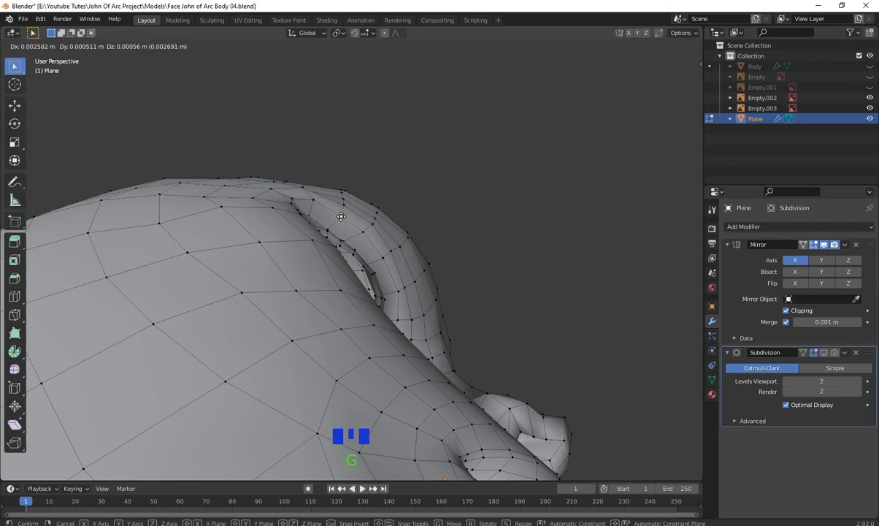
{"action": "left_click", "coordinate": [341, 212]}
{"action": "middle_click_drag", "start_coordinate": [361, 247], "coordinate": [348, 201]}
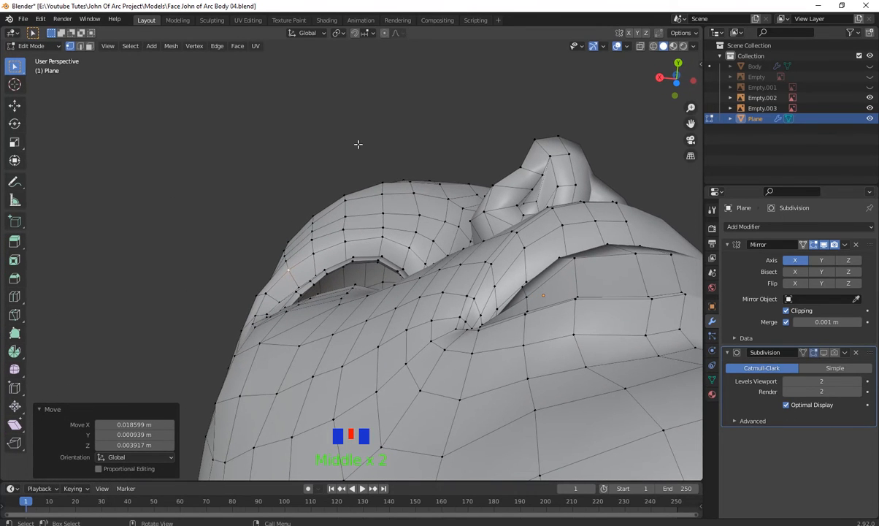
- Select and pull back the brow-ridge vertices, moving the outer group about -0.004 m in X, -0.009 m in Y and -0.002 m in Z
{"action": "left_click_drag", "start_coordinate": [362, 154], "coordinate": [363, 156]}
{"action": "left_click_drag", "start_coordinate": [383, 197], "coordinate": [382, 198]}
{"action": "key", "text": "g"}
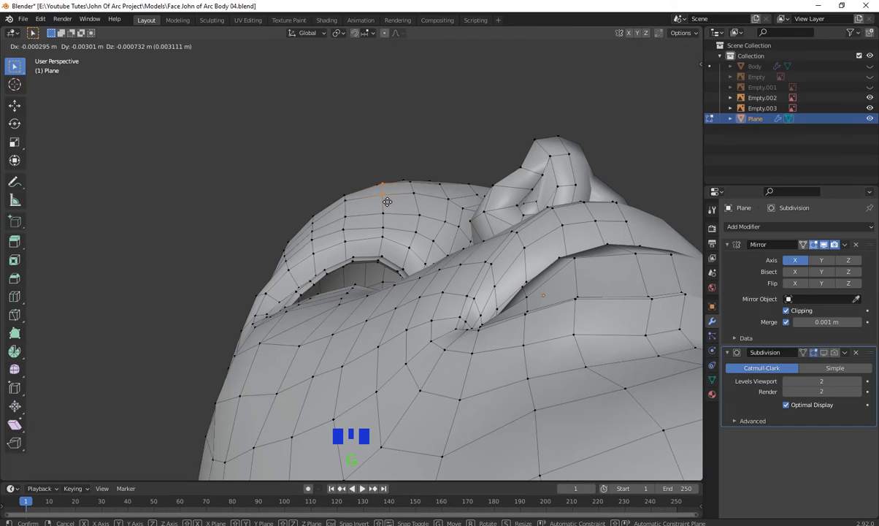
{"action": "left_click", "coordinate": [387, 203]}
{"action": "left_click_drag", "start_coordinate": [314, 169], "coordinate": [335, 190]}
{"action": "key", "text": "g"}
{"action": "left_click", "coordinate": [335, 199]}
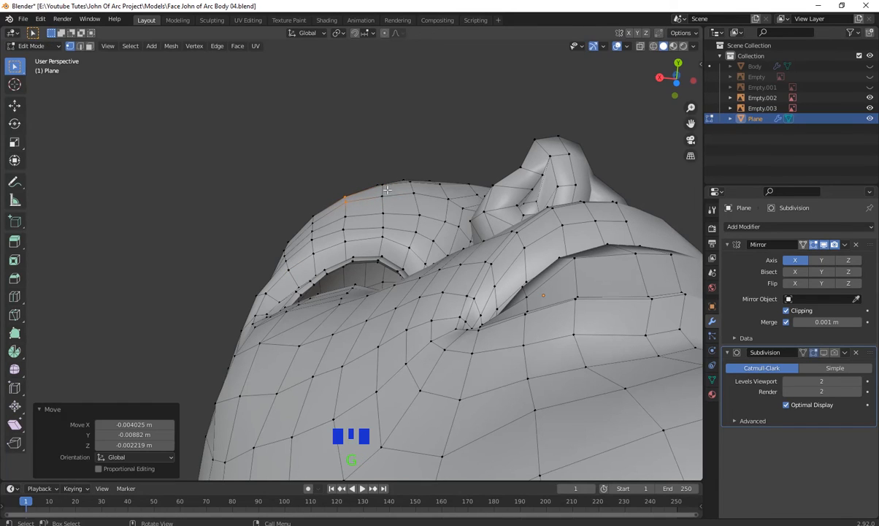
- Move the two vertices at the inner end of the brow, beside the nose bridge, forward along Y
{"action": "middle_click_drag", "start_coordinate": [265, 239], "coordinate": [466, 343]}
{"action": "left_click", "coordinate": [447, 335]}
{"action": "left_click", "coordinate": [414, 302], "text": "shift"}
{"action": "key", "text": "g"}
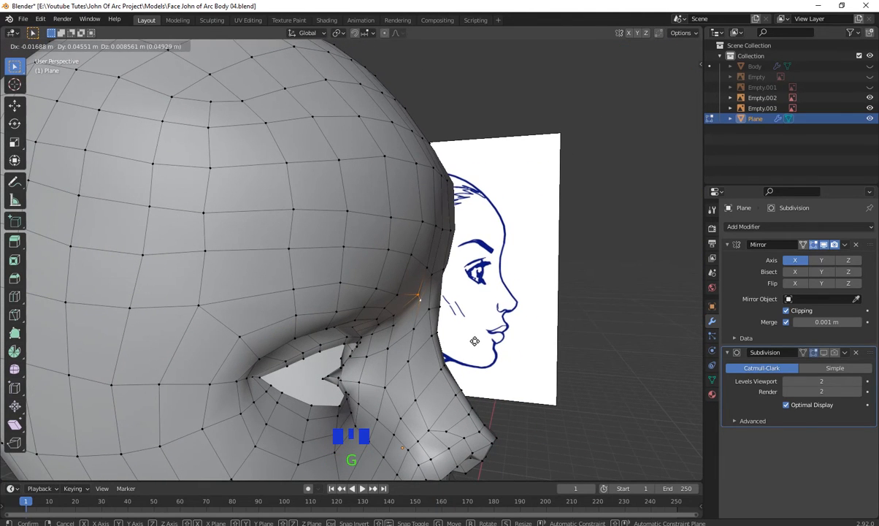
{"action": "left_click", "coordinate": [460, 341]}
- Move the next inner brow vertex about -0.012 m in X and 0.032 m in Y, and adjust the vertex outward of it
{"action": "left_click", "coordinate": [395, 294]}
{"action": "key", "text": "g"}
{"action": "left_click", "coordinate": [384, 292]}
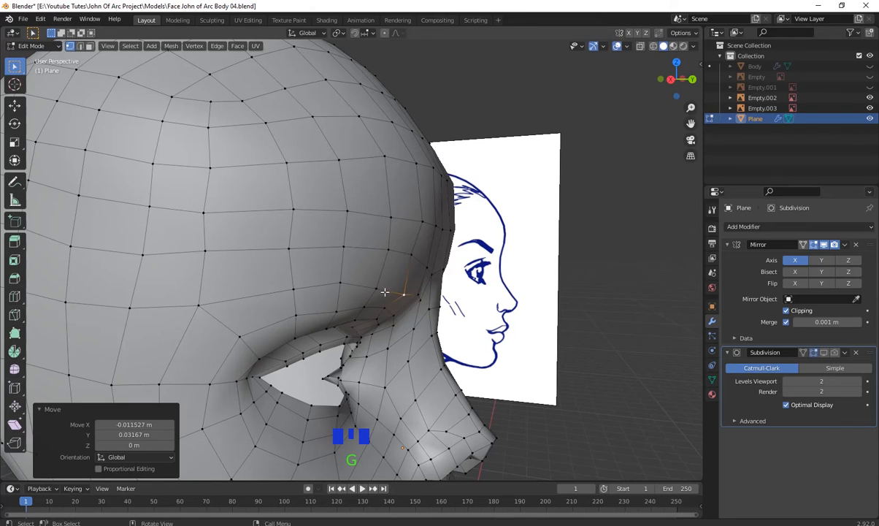
{"action": "left_click", "coordinate": [371, 289]}
{"action": "key", "text": "g"}
{"action": "left_click", "coordinate": [377, 288]}
- Reposition the vertices under the inner brow, between the eye opening and the nose bridge, to smooth the brow's profile
{"action": "middle_click_drag", "start_coordinate": [377, 289], "coordinate": [354, 336]}
{"action": "key", "text": "g"}
{"action": "left_click", "coordinate": [400, 230]}
{"action": "left_click", "coordinate": [387, 308]}
{"action": "key", "text": "g"}
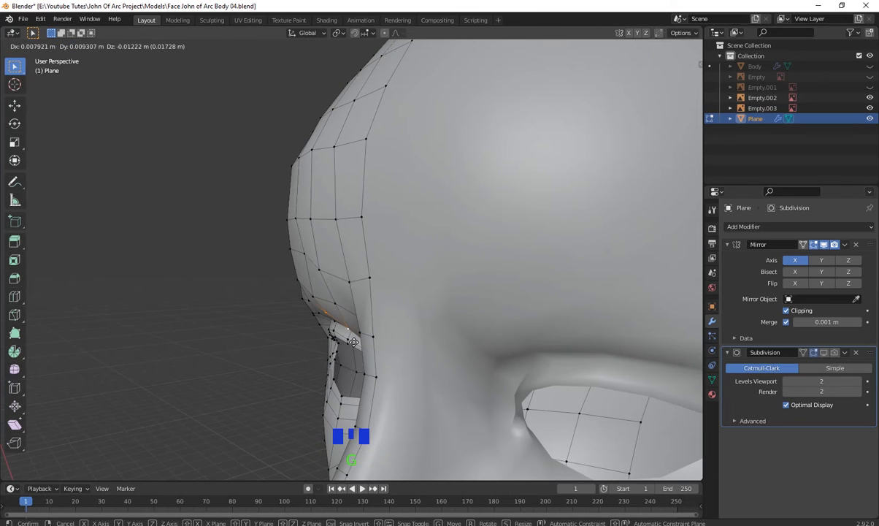
{"action": "left_click", "coordinate": [337, 323]}
{"action": "key", "text": "g"}
{"action": "left_click", "coordinate": [336, 309]}
- Move the inner brow vertex about -0.009 m in X, 0.010 m in Y and -0.019 m in Z, and reposition the vertex above the outer eye corner
{"action": "middle_click_drag", "start_coordinate": [336, 308], "coordinate": [405, 345]}
{"action": "key", "text": "g"}
{"action": "left_click", "coordinate": [401, 330]}
{"action": "key", "text": "g"}
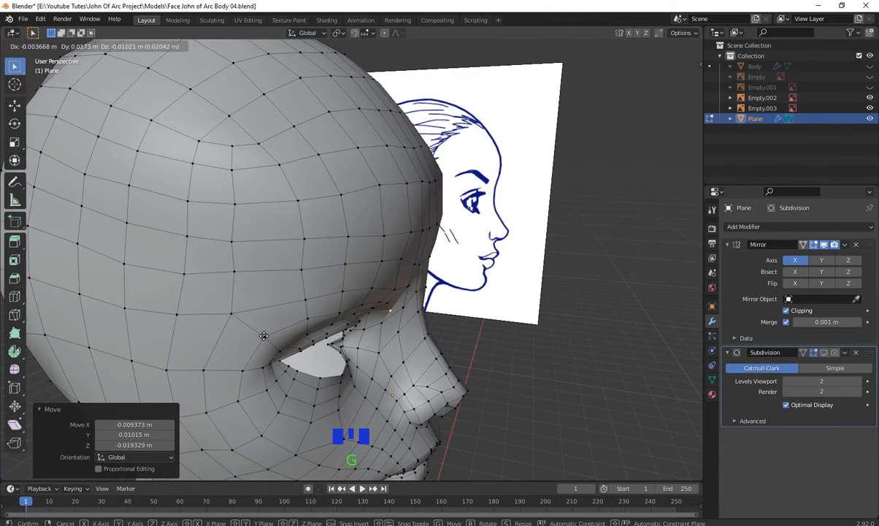
{"action": "left_click", "coordinate": [249, 315]}
- Even out the row of brow vertices above the eye, moving the middle one about 0.014 m in X, 0.002 m in Y and 0.020 m in Z
{"action": "middle_click_drag", "start_coordinate": [269, 318], "coordinate": [409, 296]}
{"action": "key", "text": "g"}
{"action": "left_click", "coordinate": [285, 305]}
{"action": "key", "text": "g"}
{"action": "left_click", "coordinate": [363, 301]}
{"action": "key", "text": "g"}
{"action": "left_click", "coordinate": [411, 296]}
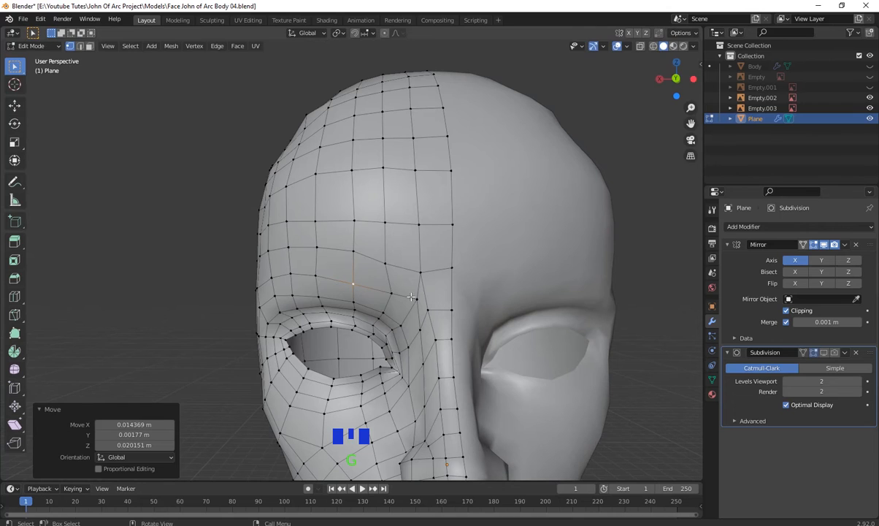
{"action": "key", "text": "g"}
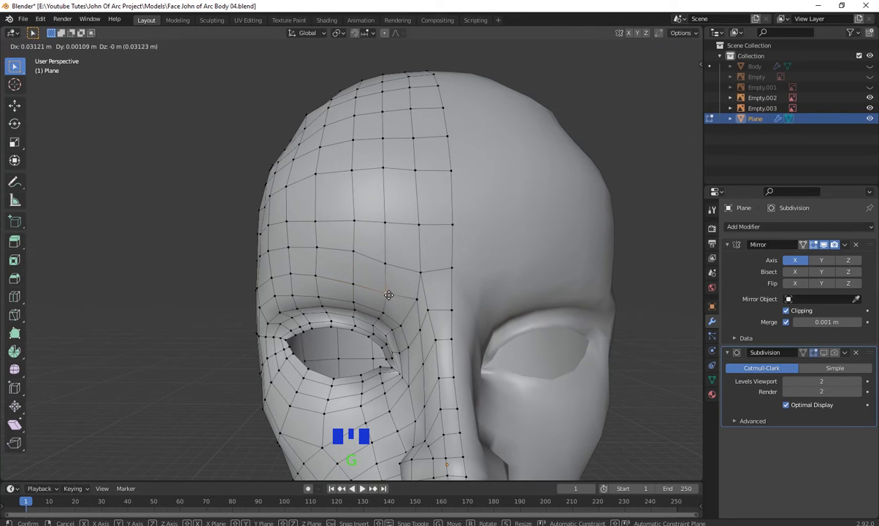
{"action": "left_click", "coordinate": [388, 294]}
- From below, move the two central upper-eyelid fold vertices together, and reposition the neighbouring fold vertices individually
{"action": "middle_click_drag", "start_coordinate": [388, 294], "coordinate": [449, 249]}
{"action": "scroll", "coordinate": [423, 274], "scroll_direction": "up", "scroll_amount": 4}
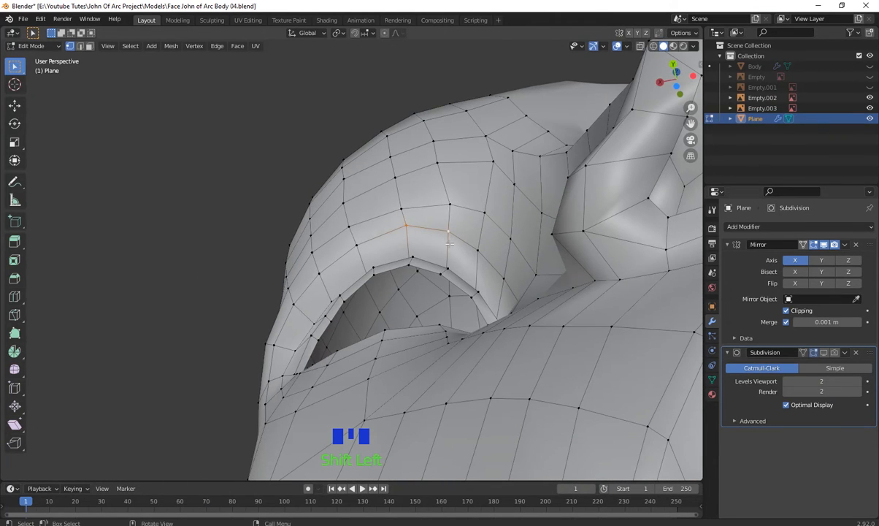
{"action": "key", "text": "g"}
{"action": "left_click", "coordinate": [447, 248]}
{"action": "key", "text": "g"}
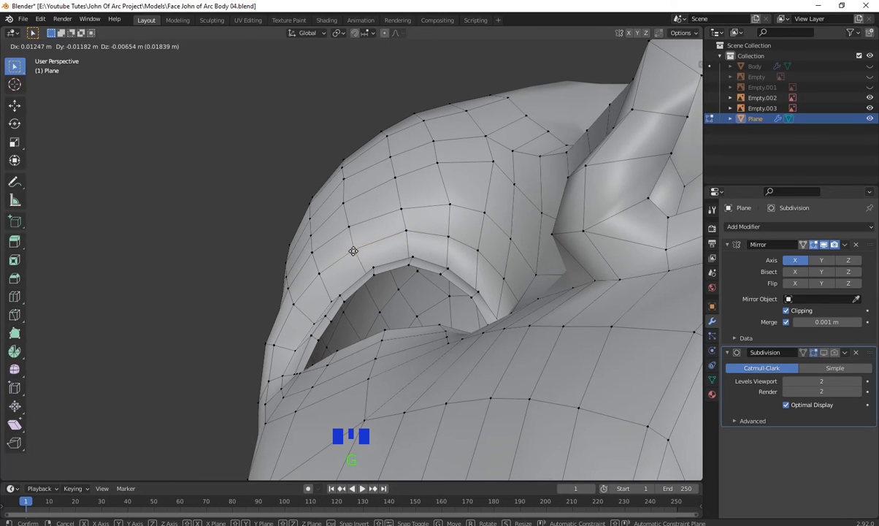
{"action": "left_click", "coordinate": [354, 251]}
{"action": "key", "text": "g"}
{"action": "left_click", "coordinate": [406, 235]}
- Move the outer upper-lid fold vertex about -0.015 m in X, -0.013 m in Y and -0.006 m in Z, and adjust its inward neighbour
{"action": "middle_click_drag", "start_coordinate": [406, 235], "coordinate": [313, 266]}
{"action": "key", "text": "g"}
{"action": "left_click", "coordinate": [307, 251]}
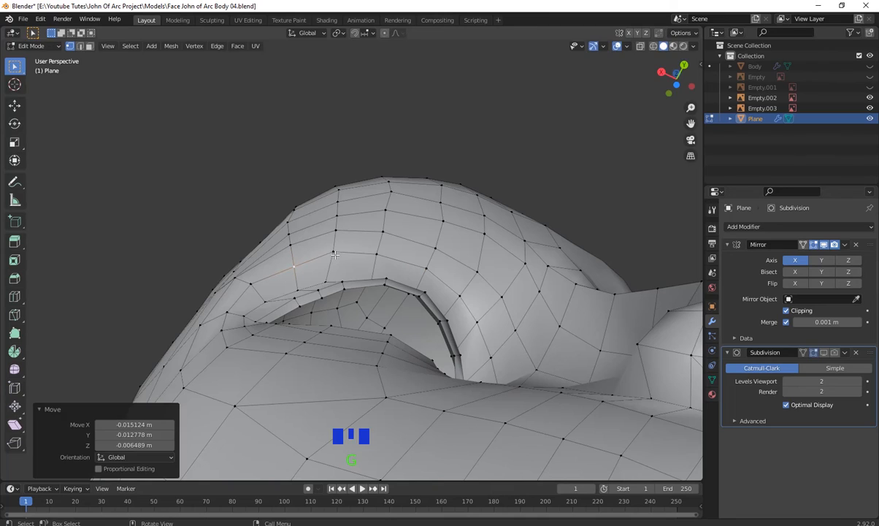
{"action": "key", "text": "g"}
{"action": "left_click", "coordinate": [333, 261]}
- Adjust the central upper-lid fold vertex, finishing with about -0.005 m in X and 0.003 m in Y, and shift the fold vertex near the outer eye corner
{"action": "key", "text": "g"}
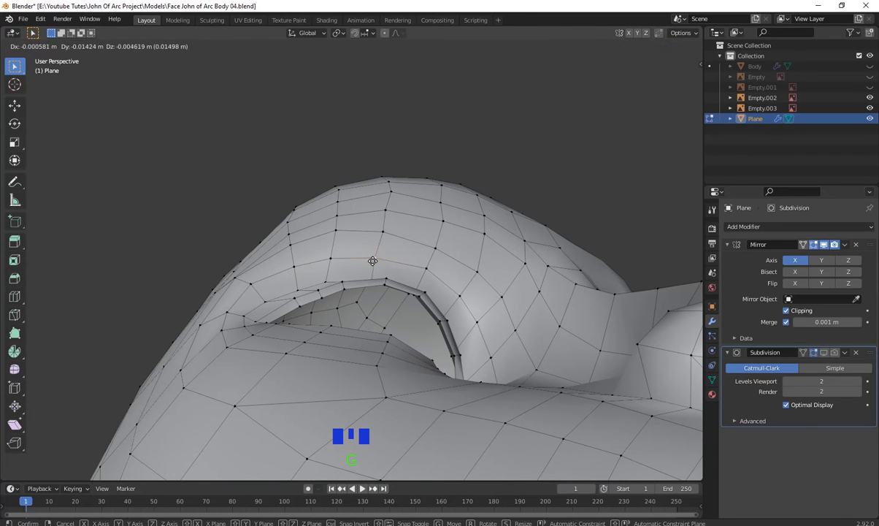
{"action": "left_click", "coordinate": [373, 257]}
{"action": "key", "text": "g"}
{"action": "left_click", "coordinate": [254, 290]}
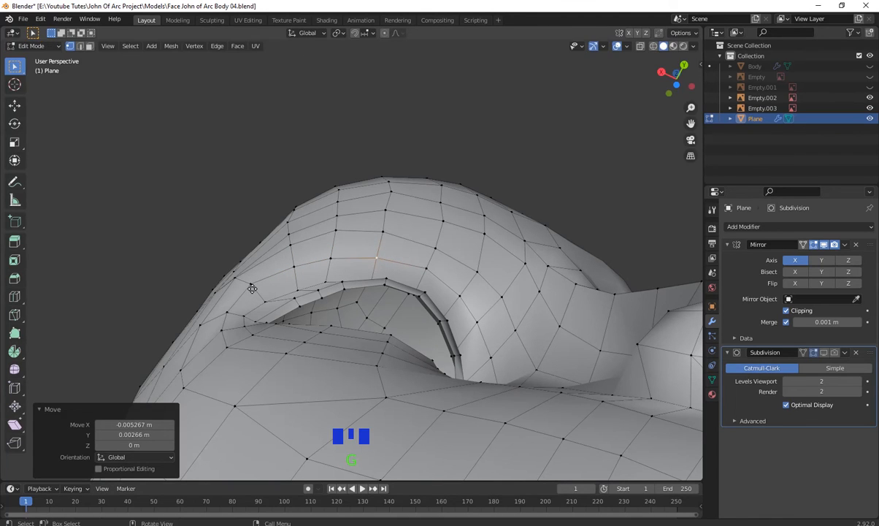
{"action": "key", "text": "g"}
{"action": "left_click", "coordinate": [249, 292]}
- Move the three vertices along the lower-eyelid row together, slightly forward from the eye socket
{"action": "middle_click_drag", "start_coordinate": [325, 322], "coordinate": [432, 315]}
{"action": "left_click", "coordinate": [432, 315]}
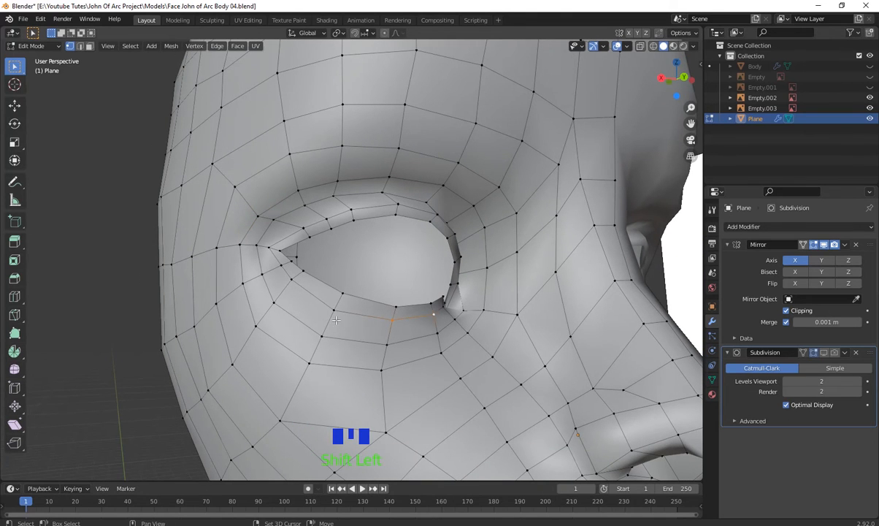
{"action": "middle_click_drag", "start_coordinate": [334, 312], "coordinate": [468, 359]}
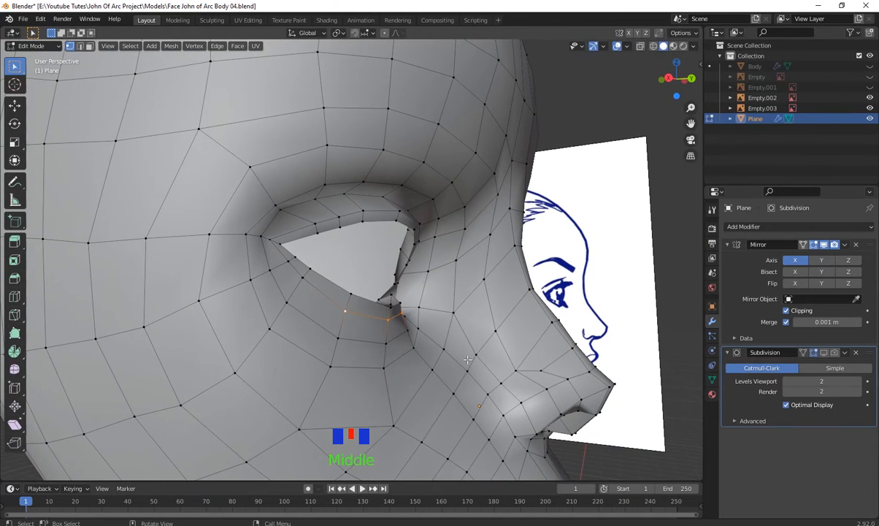
{"action": "key", "text": "g"}
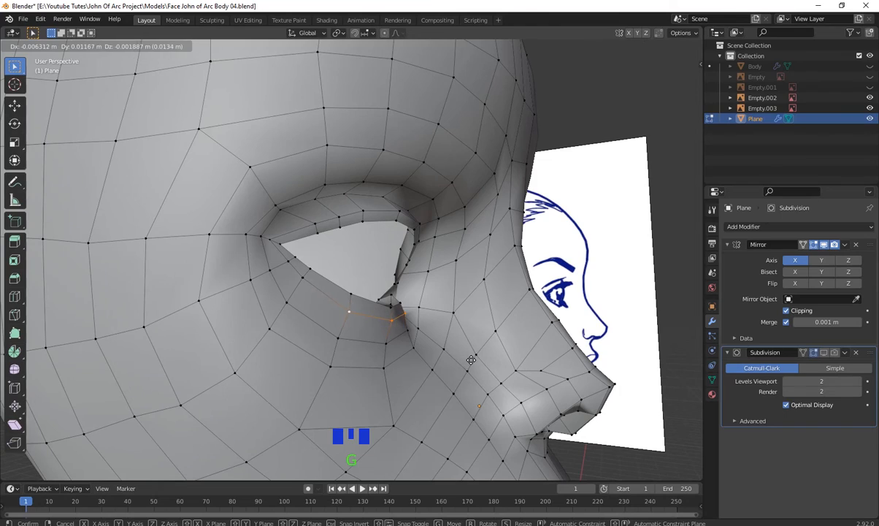
{"action": "left_click", "coordinate": [473, 359]}
- Move two lower-lid vertices near the outer eye corner about 0.018 m in Y, and the adjacent lid vertex about 0.014 m in X
{"action": "middle_click_drag", "start_coordinate": [445, 339], "coordinate": [347, 361]}
{"action": "left_click", "coordinate": [317, 280]}
{"action": "key", "text": "g"}
{"action": "left_click", "coordinate": [464, 404]}
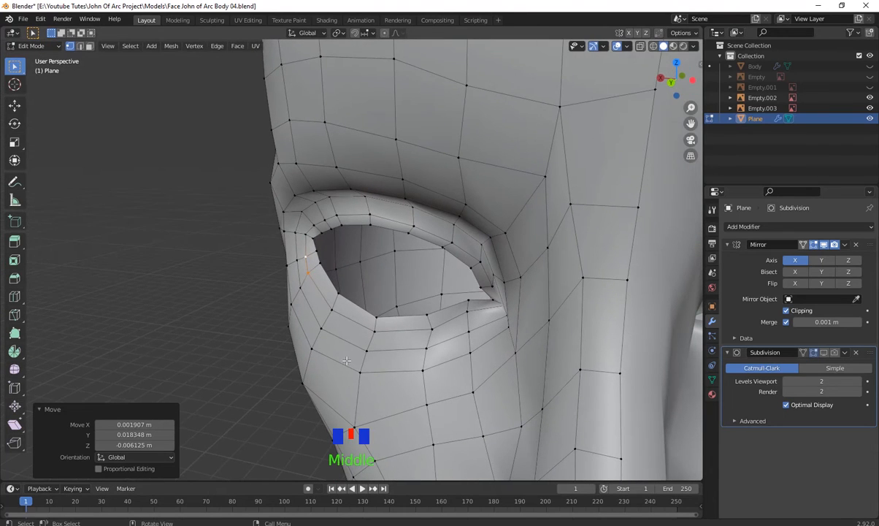
{"action": "left_click", "coordinate": [308, 274]}
{"action": "key", "text": "g"}
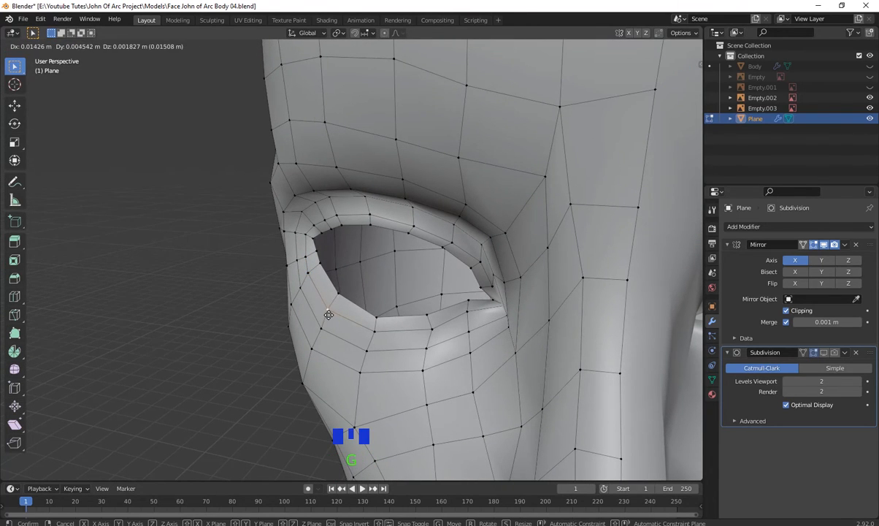
{"action": "left_click", "coordinate": [328, 313]}
- Enable the Subdivision modifier's viewport and render display, and turn off its display in Edit Mode
{"action": "middle_click_drag", "start_coordinate": [385, 339], "coordinate": [431, 324]}
{"action": "scroll", "coordinate": [434, 355], "scroll_direction": "up", "scroll_amount": 1}
{"action": "middle_click_drag", "start_coordinate": [431, 324], "coordinate": [398, 322], "text": "shift"}
{"action": "middle_click_drag", "start_coordinate": [398, 321], "coordinate": [367, 317], "text": "shift"}
{"action": "left_click", "coordinate": [824, 353]}
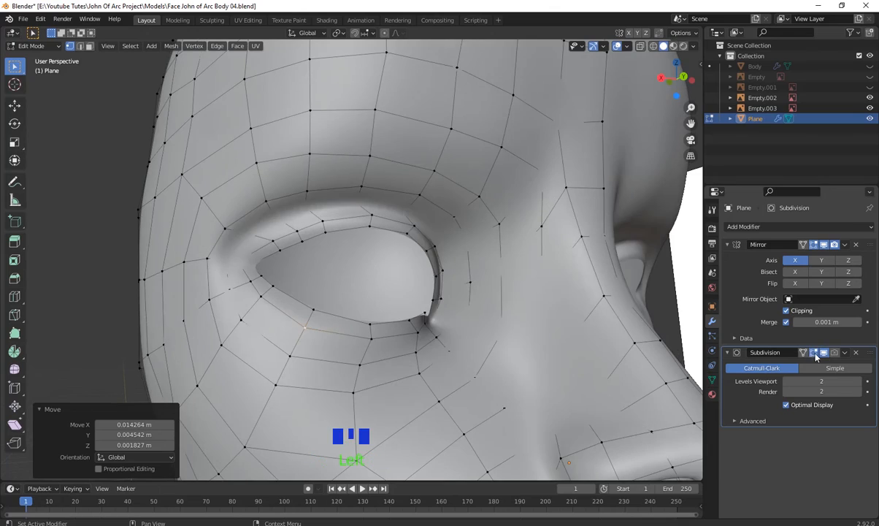
{"action": "left_click", "coordinate": [824, 354]}
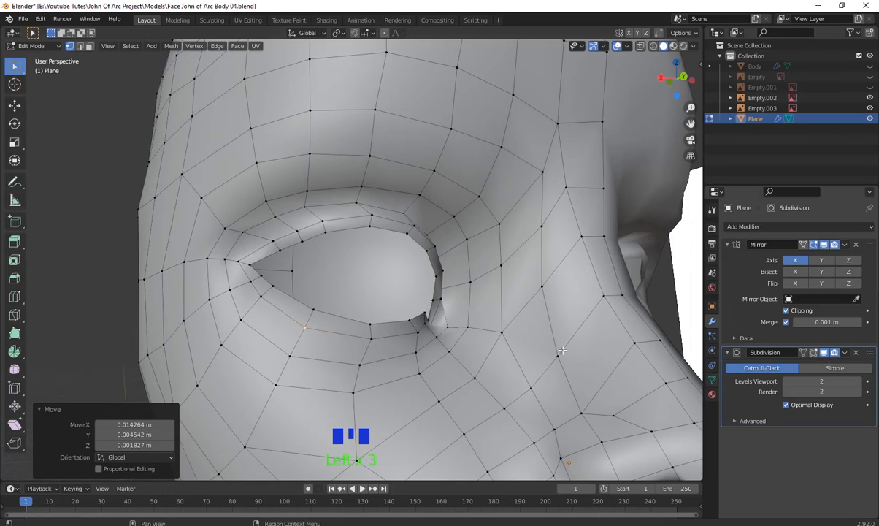
- Examine the smoothed head in Object Mode around the eyes, nose and mouth, and return to Edit Mode
{"action": "scroll", "coordinate": [562, 351], "scroll_direction": "down", "scroll_amount": 3}
{"action": "middle_click_drag", "start_coordinate": [504, 368], "coordinate": [550, 379]}
{"action": "mouse_move", "coordinate": [648, 400]}
{"action": "middle_mouse_down"}
{"action": "mouse_move", "coordinate": [607, 405]}
{"action": "mouse_move", "coordinate": [574, 398]}
{"action": "mouse_move", "coordinate": [574, 389]}
{"action": "mouse_move", "coordinate": [582, 390]}
{"action": "mouse_move", "coordinate": [513, 382]}
{"action": "mouse_move", "coordinate": [451, 403]}
{"action": "mouse_move", "coordinate": [414, 397]}
{"action": "mouse_move", "coordinate": [332, 231]}
{"action": "middle_mouse_up"}
{"action": "scroll", "coordinate": [607, 405], "scroll_direction": "down", "scroll_amount": 2}
{"action": "left_click", "coordinate": [582, 392]}
{"action": "key", "text": "Tab"}
{"action": "left_click", "coordinate": [541, 393]}
{"action": "left_click", "coordinate": [392, 370]}
{"action": "scroll", "coordinate": [477, 401], "scroll_direction": "down", "scroll_amount": 1}
{"action": "scroll", "coordinate": [451, 403], "scroll_direction": "up", "scroll_amount": 2}
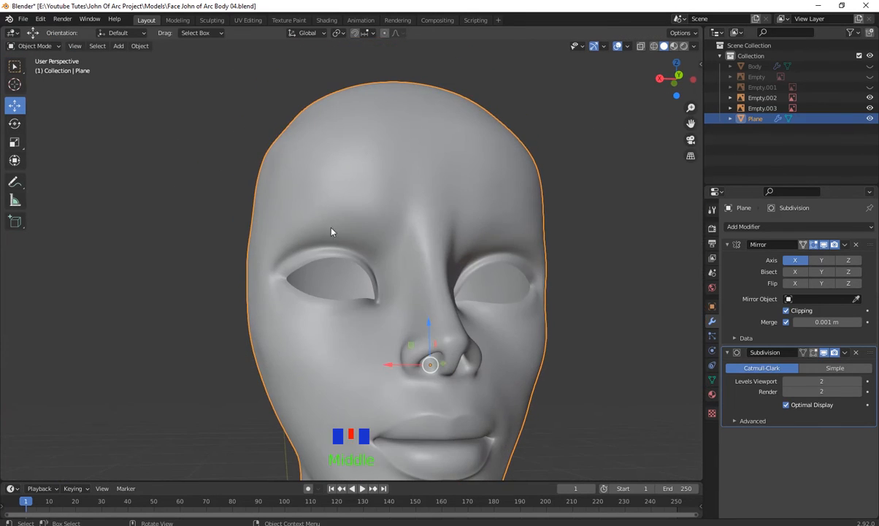
{"action": "middle_click_drag", "start_coordinate": [422, 358], "coordinate": [423, 311]}
{"action": "middle_click_drag", "start_coordinate": [389, 349], "coordinate": [286, 262], "text": "shift"}
{"action": "middle_click_drag", "start_coordinate": [350, 264], "coordinate": [386, 291]}
{"action": "scroll", "coordinate": [438, 343], "scroll_direction": "up", "scroll_amount": 3}
{"action": "key", "text": "Tab"}
- Move the strip of vertices from beside the nostril to the mouth corner about -0.026 m in X, and from the side about -0.017 m in Y
{"action": "scroll", "coordinate": [430, 320], "scroll_direction": "down", "scroll_amount": 2, "text": "shift"}
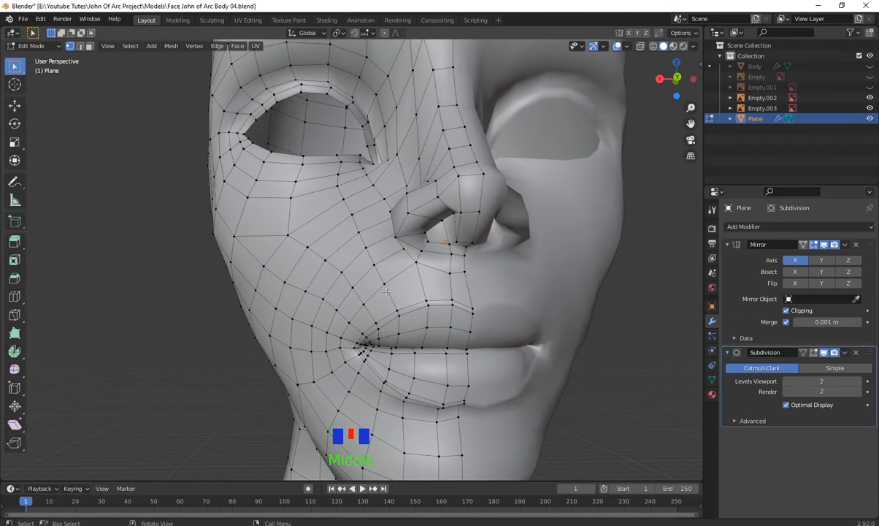
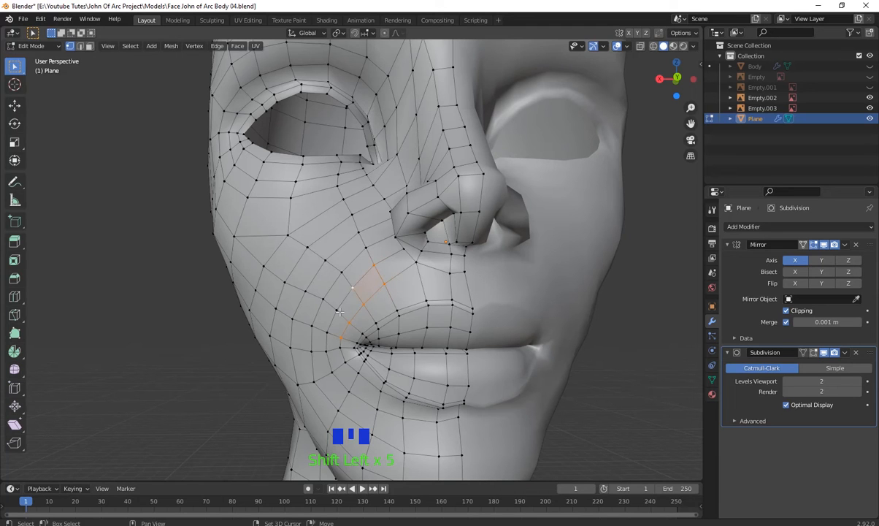
{"action": "middle_click_drag", "start_coordinate": [326, 335], "coordinate": [406, 348]}
{"action": "key", "text": "g"}
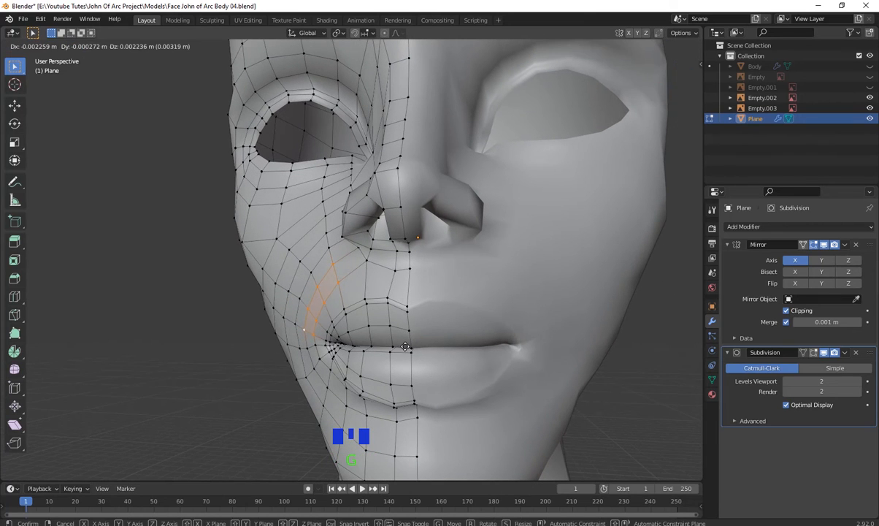
{"action": "left_click", "coordinate": [411, 347]}
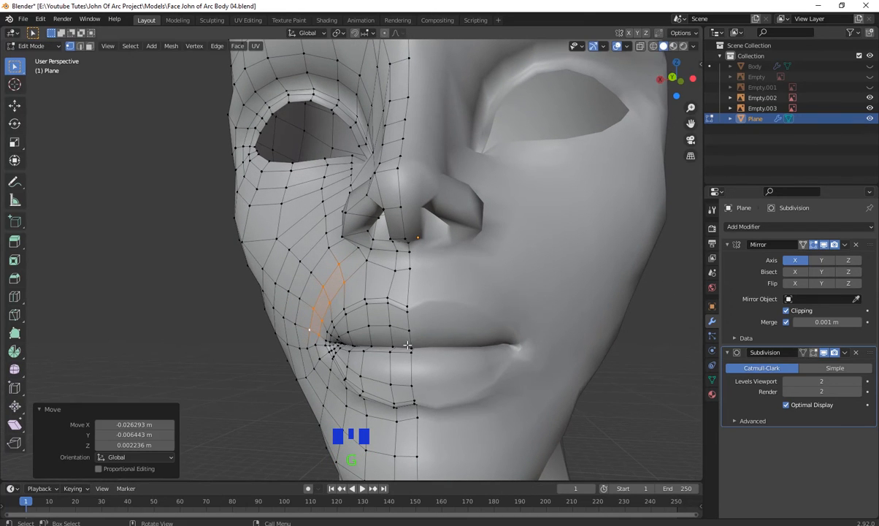
{"action": "middle_click_drag", "start_coordinate": [411, 347], "coordinate": [514, 345]}
{"action": "key", "text": "g"}
{"action": "left_click", "coordinate": [512, 341]}
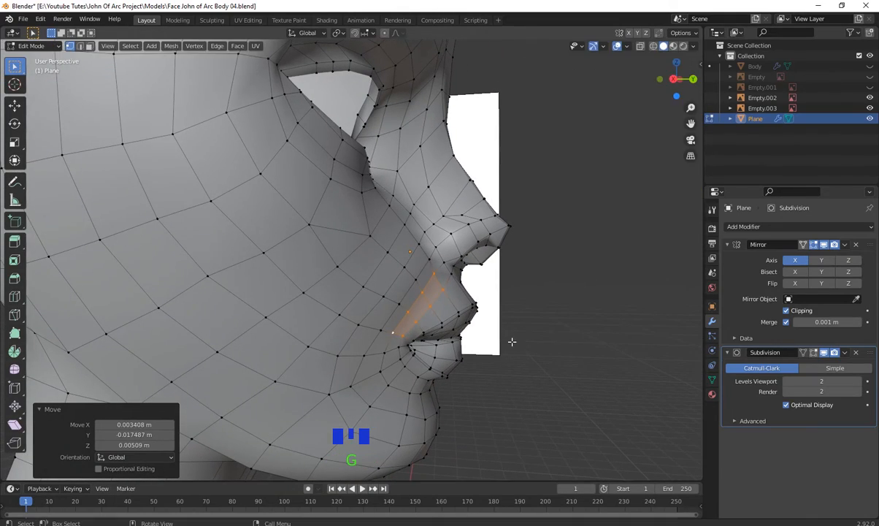
- Raise the two upper-cheek vertices between the inner eye corner and the nostril by about 0.02 m
{"action": "middle_click_drag", "start_coordinate": [512, 341], "coordinate": [487, 376]}
{"action": "scroll", "coordinate": [406, 349], "scroll_direction": "down", "scroll_amount": 3}
{"action": "left_click", "coordinate": [499, 352]}
{"action": "scroll", "coordinate": [446, 346], "scroll_direction": "up", "scroll_amount": 5}
{"action": "middle_click_drag", "start_coordinate": [371, 369], "coordinate": [412, 320], "text": "shift"}
{"action": "scroll", "coordinate": [357, 278], "scroll_direction": "down", "scroll_amount": 1}
{"action": "middle_click_drag", "start_coordinate": [369, 297], "coordinate": [398, 352], "text": "shift"}
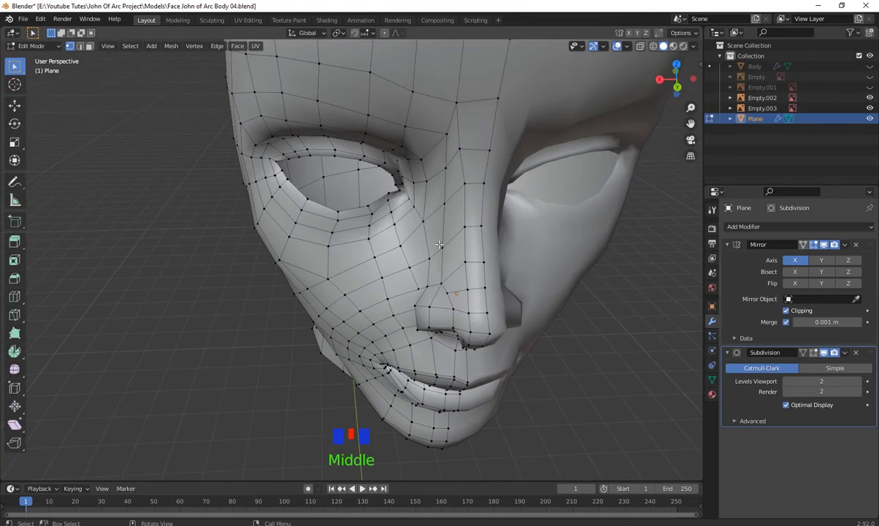
{"action": "middle_click_drag", "start_coordinate": [391, 287], "coordinate": [449, 260]}
{"action": "left_click", "coordinate": [419, 233]}
{"action": "key", "text": "g"}
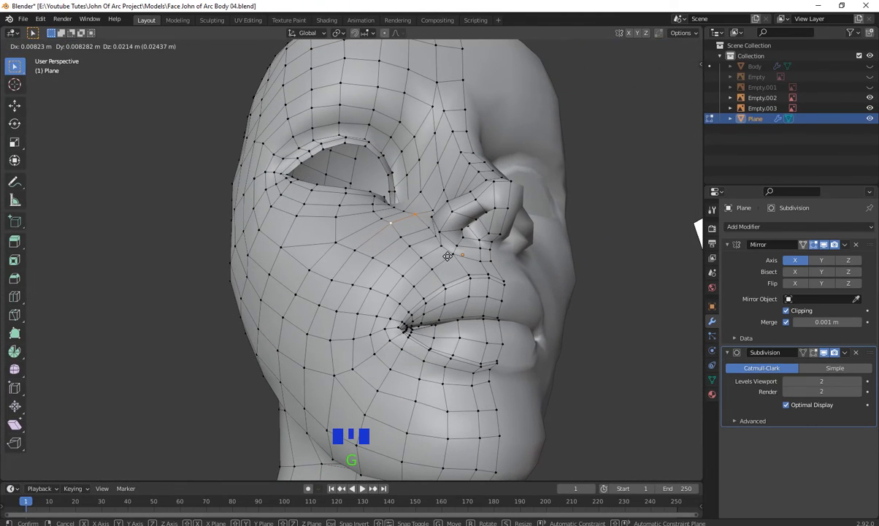
{"action": "left_click", "coordinate": [414, 245]}
- Move the next pair of cheek vertices below about 0.005 m in X, 0.009 m in Y and 0.021 m in Z
{"action": "left_click", "coordinate": [398, 241]}
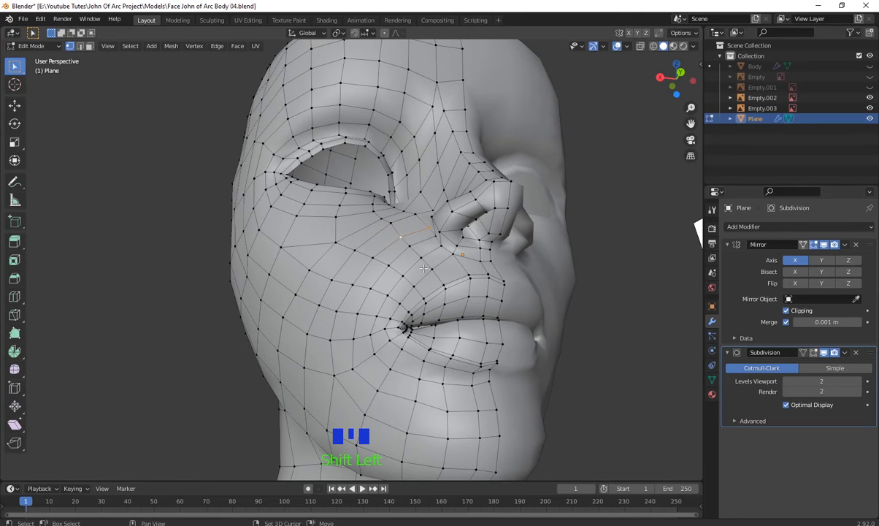
{"action": "key", "text": "g"}
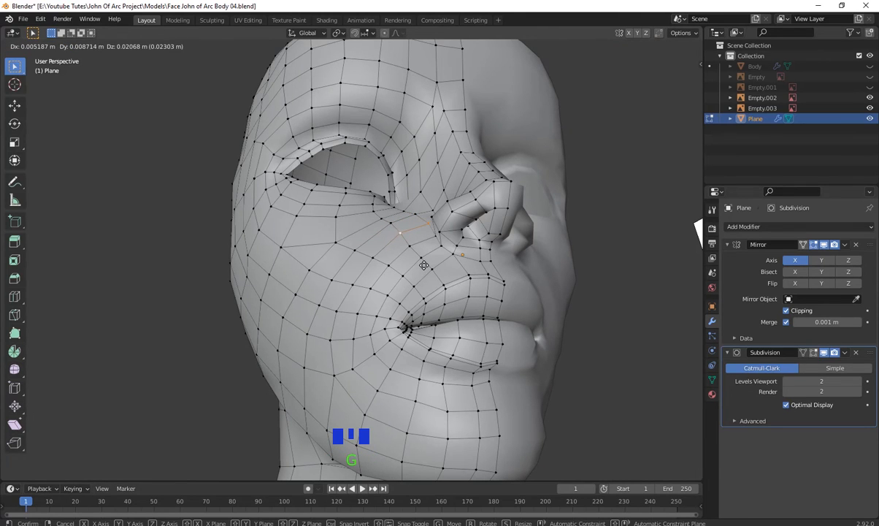
{"action": "left_click", "coordinate": [424, 265]}
- Shift the two mid-cheek vertices on the line between the cheekbone and the mouth slightly outward
{"action": "left_click", "coordinate": [357, 252]}
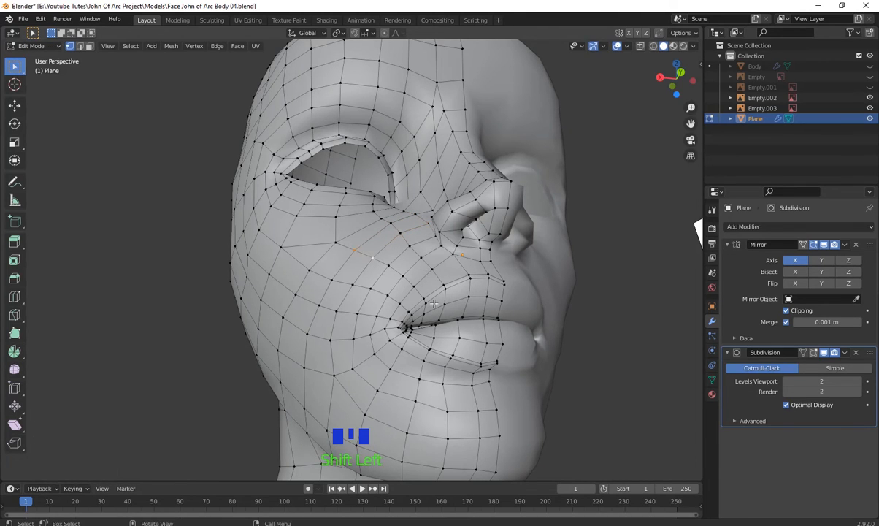
{"action": "middle_click_drag", "start_coordinate": [433, 303], "coordinate": [378, 321]}
{"action": "key", "text": "g"}
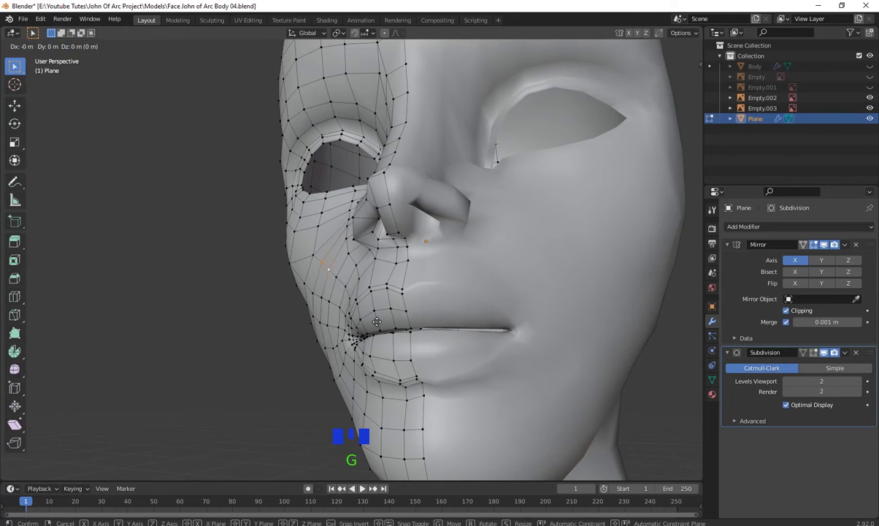
{"action": "left_click", "coordinate": [372, 322]}
- Move the two outer-cheek vertices below the mid-cheek pair outward, about 0.024 m in X and 0.011 m in Y
{"action": "left_click", "coordinate": [319, 297]}
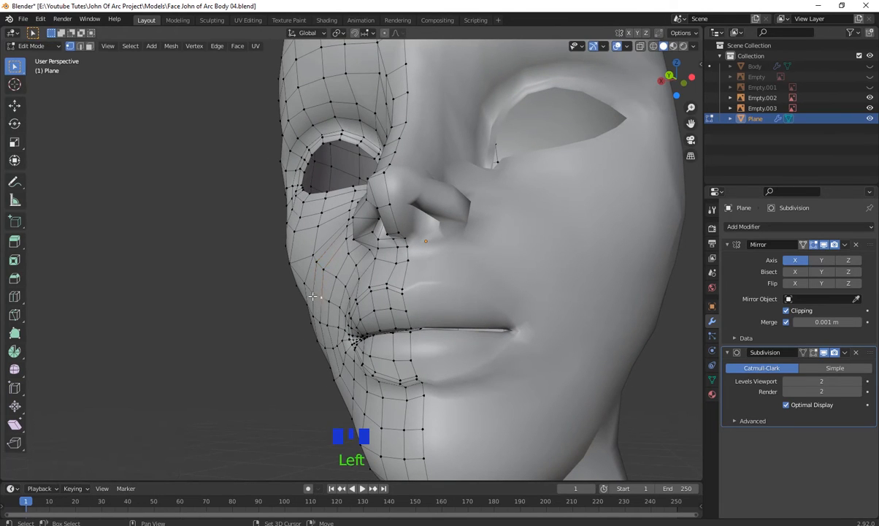
{"action": "key", "text": "g"}
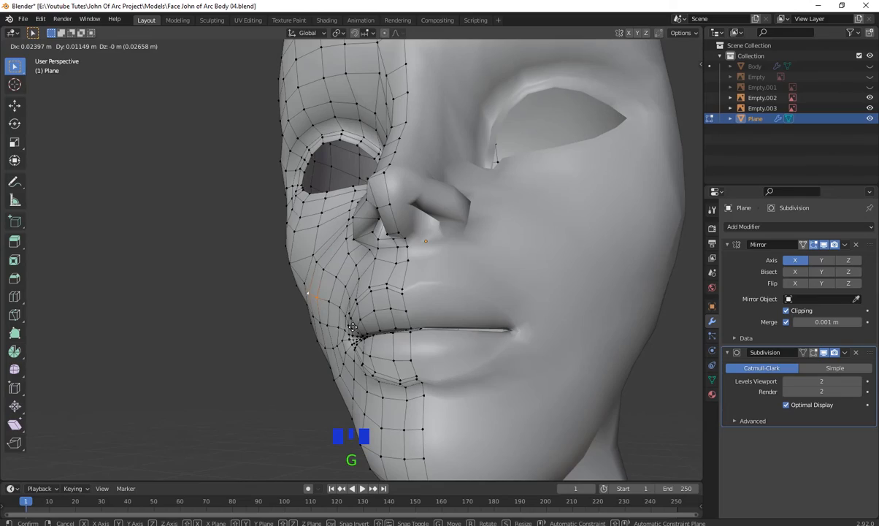
{"action": "left_click", "coordinate": [353, 326]}
- Move the cheekbone vertices below the outer eye about 0.030 m in X and 0.009 m in Y
{"action": "middle_click_drag", "start_coordinate": [353, 326], "coordinate": [319, 317]}
{"action": "scroll", "coordinate": [422, 308], "scroll_direction": "up", "scroll_amount": 2}
{"action": "scroll", "coordinate": [422, 309], "scroll_direction": "down", "scroll_amount": 2}
{"action": "left_click", "coordinate": [325, 300]}
{"action": "key", "text": "g"}
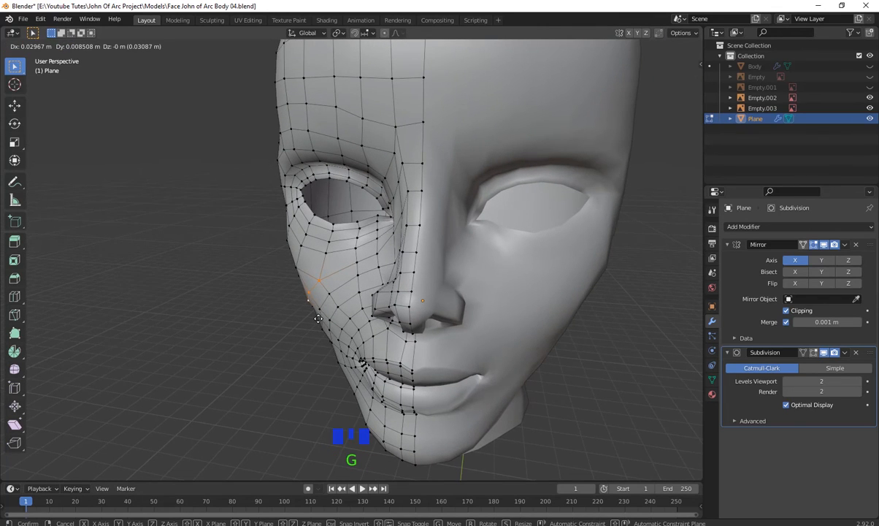
{"action": "left_click", "coordinate": [319, 318]}
- Reposition the outer cheekbone vertices in two moves to smooth the side contour of the face
{"action": "middle_click_drag", "start_coordinate": [318, 318], "coordinate": [227, 305]}
{"action": "left_click", "coordinate": [269, 279]}
{"action": "key", "text": "g"}
{"action": "left_click", "coordinate": [295, 299]}
{"action": "scroll", "coordinate": [343, 286], "scroll_direction": "down", "scroll_amount": 2}
{"action": "scroll", "coordinate": [307, 284], "scroll_direction": "up", "scroll_amount": 2}
{"action": "key", "text": "g"}
{"action": "left_click", "coordinate": [347, 312]}
{"action": "scroll", "coordinate": [348, 313], "scroll_direction": "down", "scroll_amount": 2}
- Move the two side-of-face vertices behind the outer eye corner together
{"action": "scroll", "coordinate": [354, 333], "scroll_direction": "up", "scroll_amount": 5}
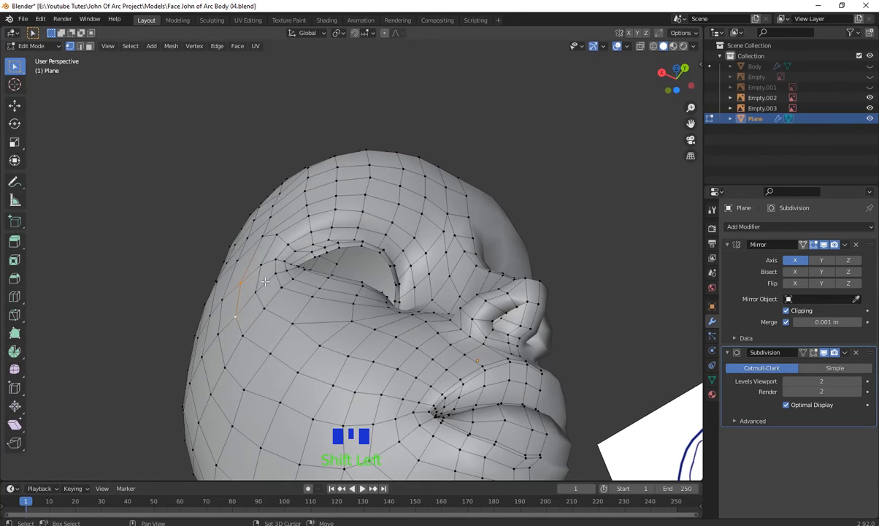
{"action": "middle_click_drag", "start_coordinate": [290, 331], "coordinate": [306, 404]}
{"action": "key", "text": "g"}
{"action": "left_click", "coordinate": [284, 329]}
- Raise the side-of-head vertices behind the temple, by about 0.016 m and 0.032 m in Z
{"action": "left_click", "coordinate": [217, 260]}
{"action": "key", "text": "g"}
{"action": "left_click", "coordinate": [219, 232]}
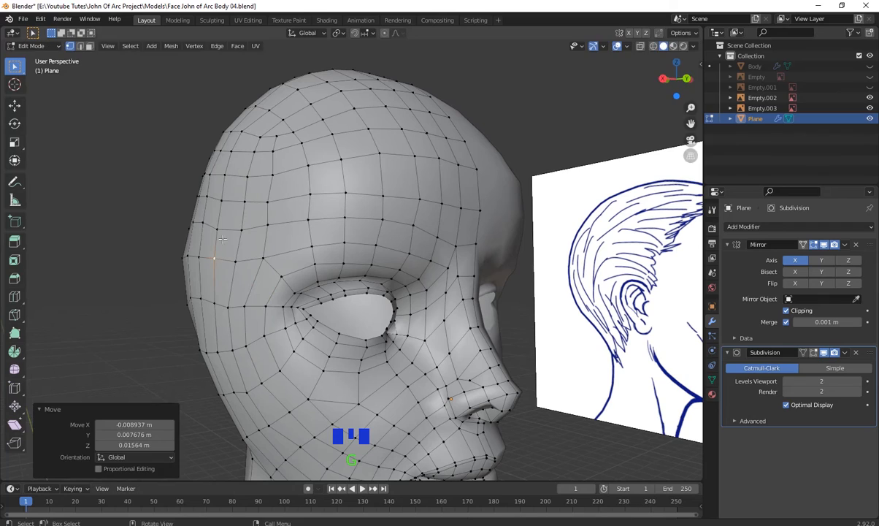
{"action": "key", "text": "g"}
{"action": "left_click", "coordinate": [222, 224]}
- Move the group of outer cheekbone vertices about 0.023 m in X and 0.004 m in Y
{"action": "middle_click_drag", "start_coordinate": [222, 224], "coordinate": [336, 316]}
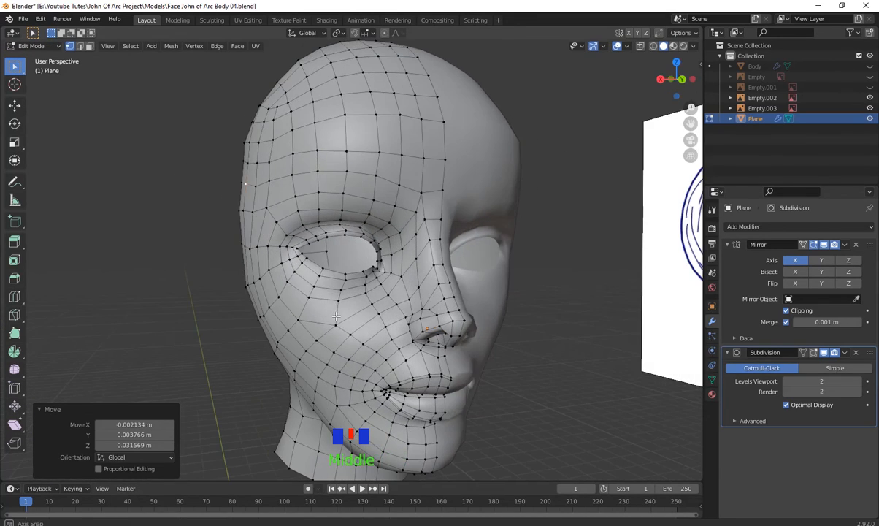
{"action": "left_click", "coordinate": [278, 298]}
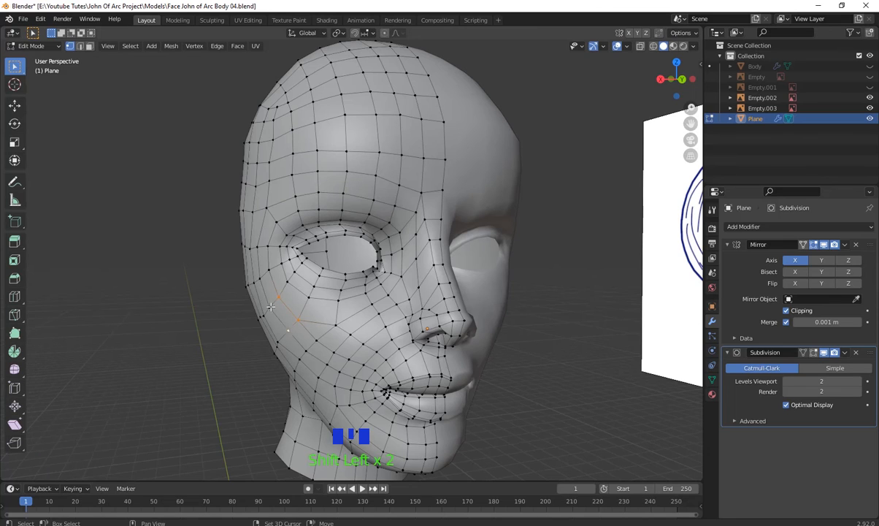
{"action": "middle_click_drag", "start_coordinate": [270, 306], "coordinate": [314, 312]}
{"action": "key", "text": "g"}
{"action": "left_click", "coordinate": [294, 331]}
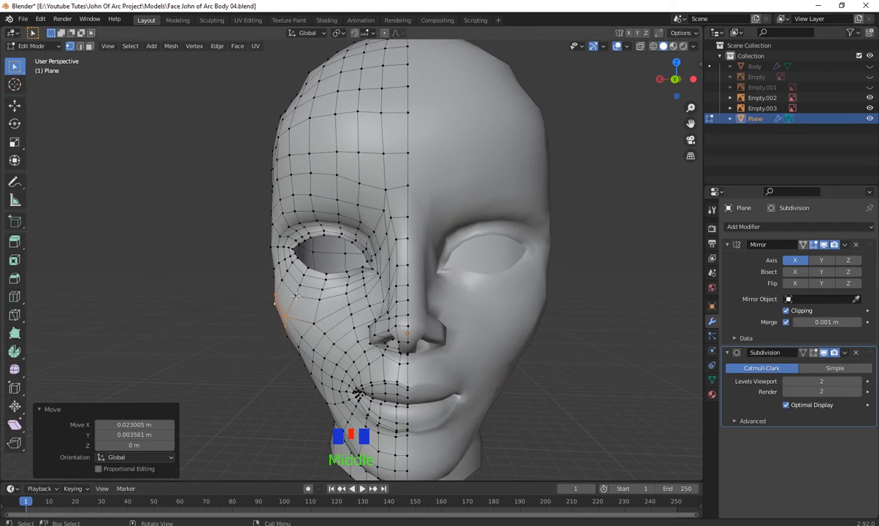
- Move the three vertices of the under-eye row on the upper cheek outward and slightly down, about 0.013 m in X
{"action": "left_click", "coordinate": [295, 296]}
{"action": "middle_click_drag", "start_coordinate": [313, 347], "coordinate": [330, 380]}
{"action": "key", "text": "g"}
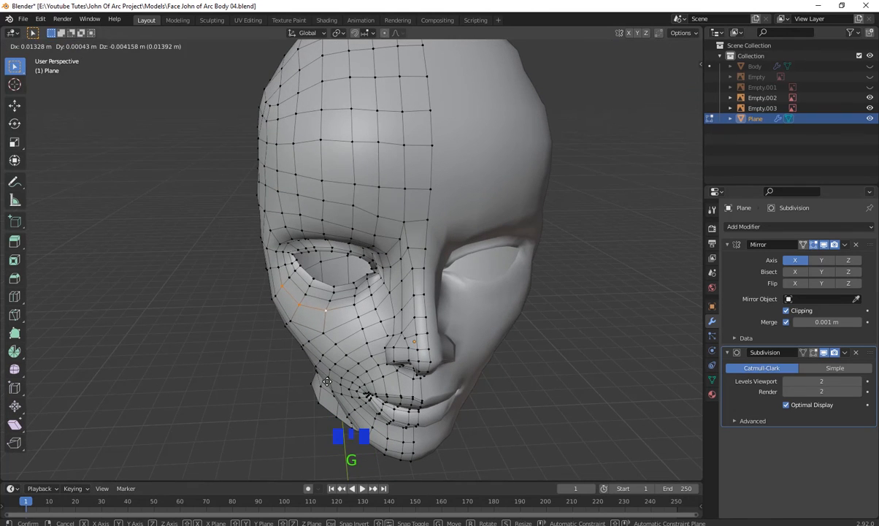
{"action": "left_click", "coordinate": [327, 385]}
- Move the column of vertices running down the side of the forehead to the temple inward together
{"action": "middle_click_drag", "start_coordinate": [326, 386], "coordinate": [332, 241]}
{"action": "scroll", "coordinate": [276, 265], "scroll_direction": "down", "scroll_amount": 3}
{"action": "scroll", "coordinate": [373, 296], "scroll_direction": "up", "scroll_amount": 3}
{"action": "scroll", "coordinate": [414, 359], "scroll_direction": "down", "scroll_amount": 1}
{"action": "scroll", "coordinate": [329, 235], "scroll_direction": "up", "scroll_amount": 2}
{"action": "left_click", "coordinate": [349, 255]}
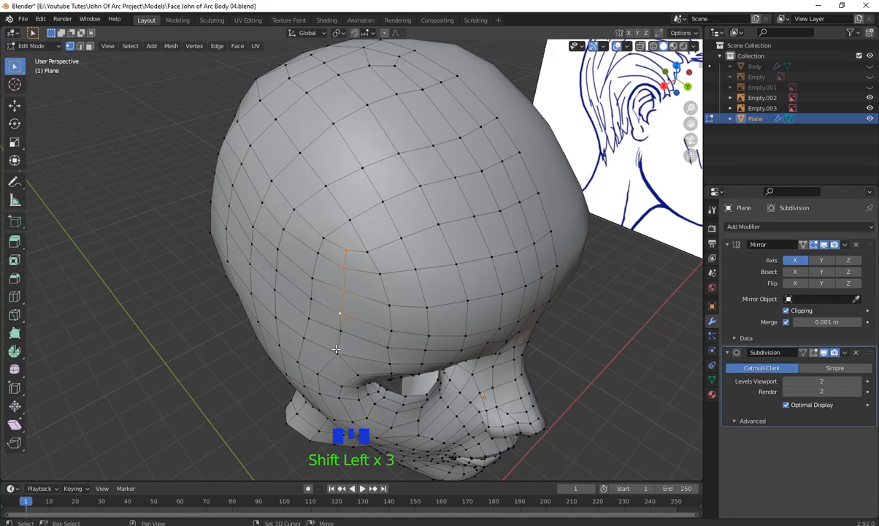
{"action": "middle_click_drag", "start_coordinate": [437, 368], "coordinate": [367, 322]}
{"action": "key", "text": "g"}
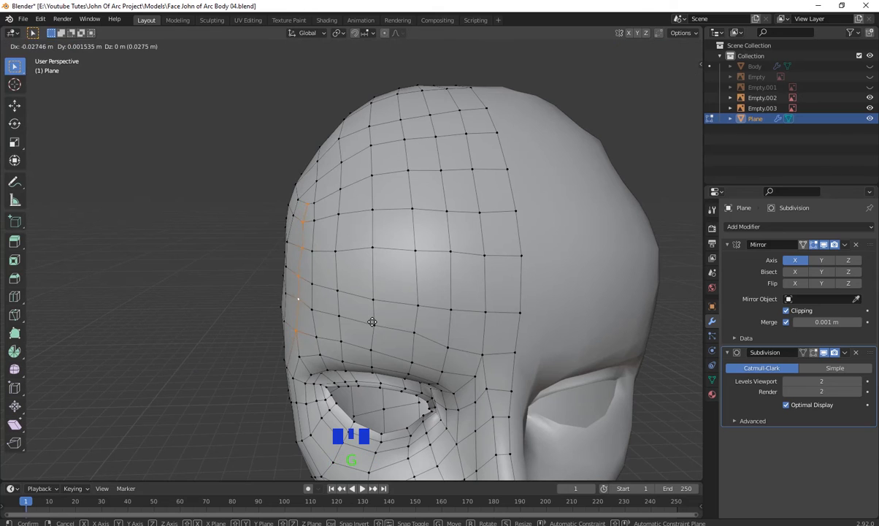
{"action": "left_click", "coordinate": [375, 321]}
- Move the vertex column at the side of the forehead about -0.022 m in X, 0.002 m in Y and 0.007 m in Z
{"action": "middle_click_drag", "start_coordinate": [314, 286], "coordinate": [368, 268]}
{"action": "left_click", "coordinate": [341, 192]}
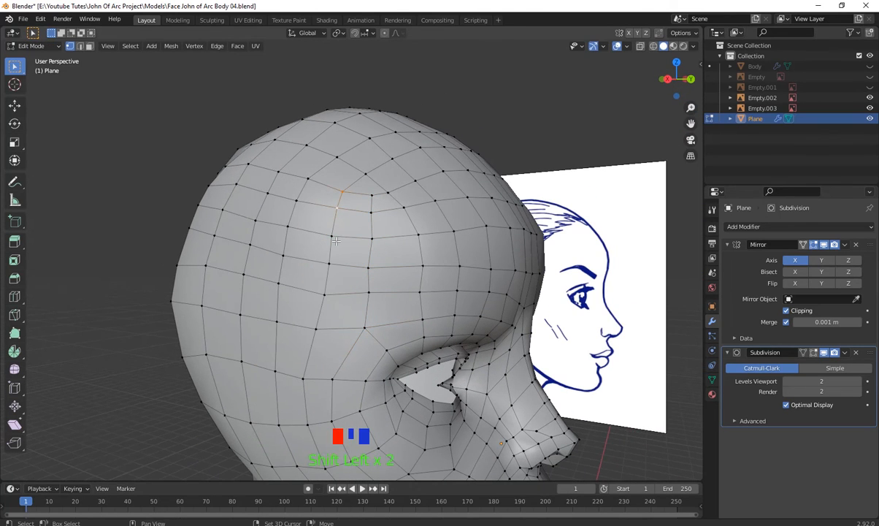
{"action": "middle_click_drag", "start_coordinate": [376, 360], "coordinate": [351, 360]}
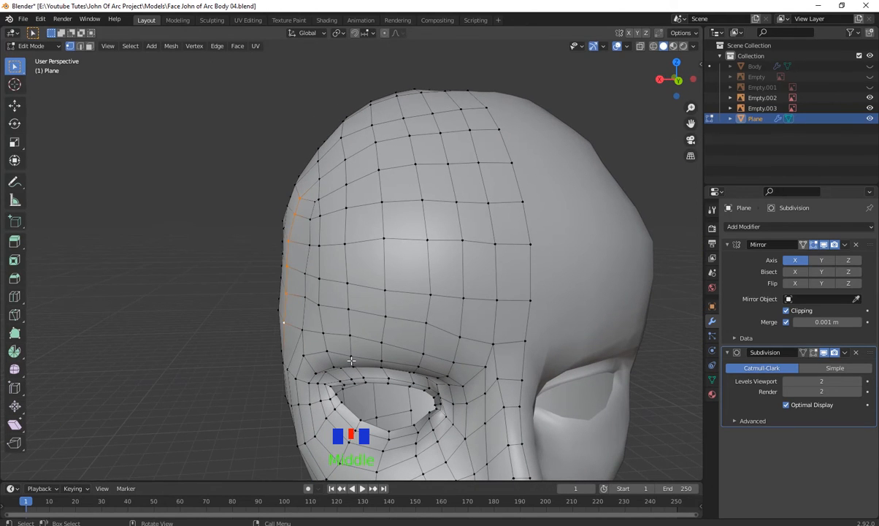
{"action": "key", "text": "g"}
{"action": "left_click", "coordinate": [354, 359]}
{"action": "middle_click_drag", "start_coordinate": [334, 338], "coordinate": [346, 337]}
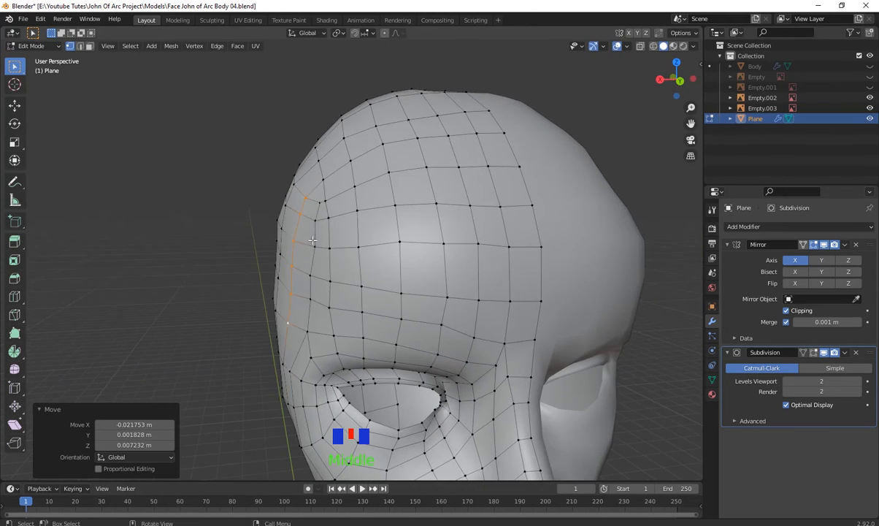
- Move the vertices at the upper corner of the temple inward and up toward the forehead, the last one about -0.023 m in X
{"action": "left_click", "coordinate": [319, 218]}
{"action": "key", "text": "g"}
{"action": "left_click", "coordinate": [318, 217]}
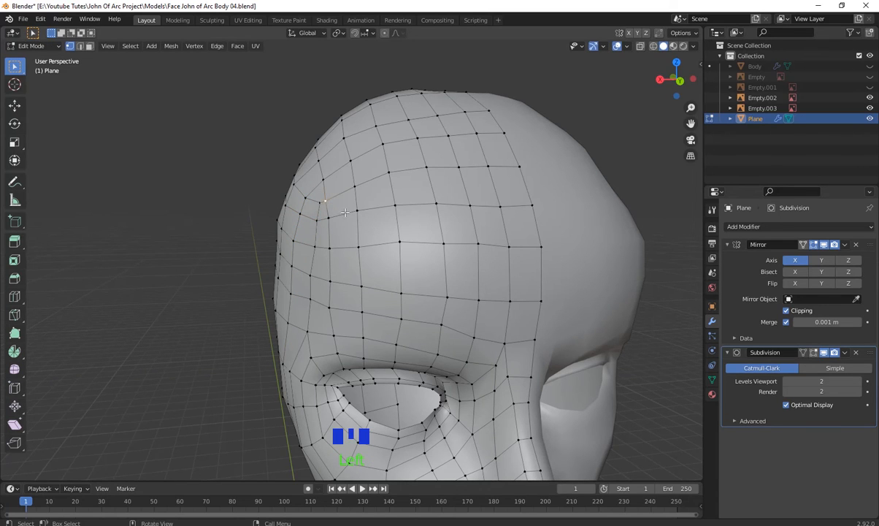
{"action": "middle_click_drag", "start_coordinate": [377, 244], "coordinate": [418, 253]}
{"action": "key", "text": "g"}
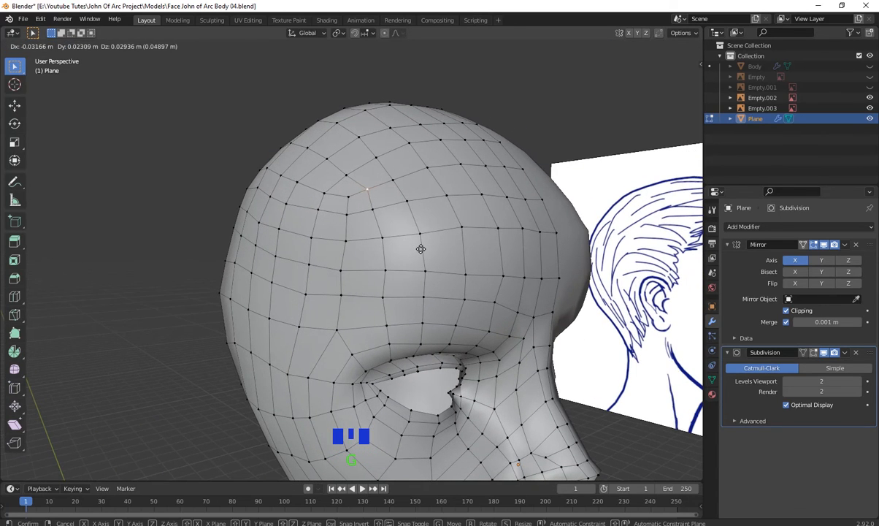
{"action": "left_click", "coordinate": [366, 219]}
{"action": "key", "text": "g"}
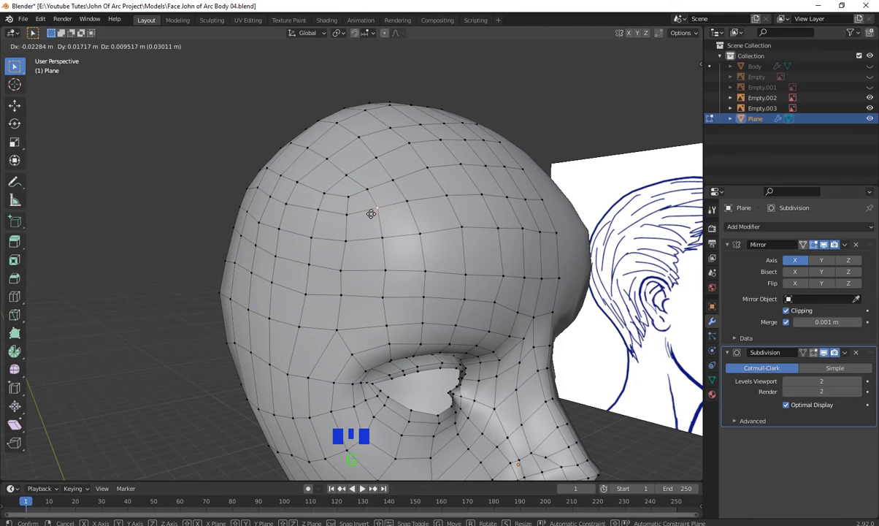
{"action": "left_click", "coordinate": [370, 213]}
- Move the next three vertices down the temple column toward the forehead, the lowest about -0.012 m in X and 0.031 m in Y
{"action": "key", "text": "g"}
{"action": "left_click", "coordinate": [383, 240]}
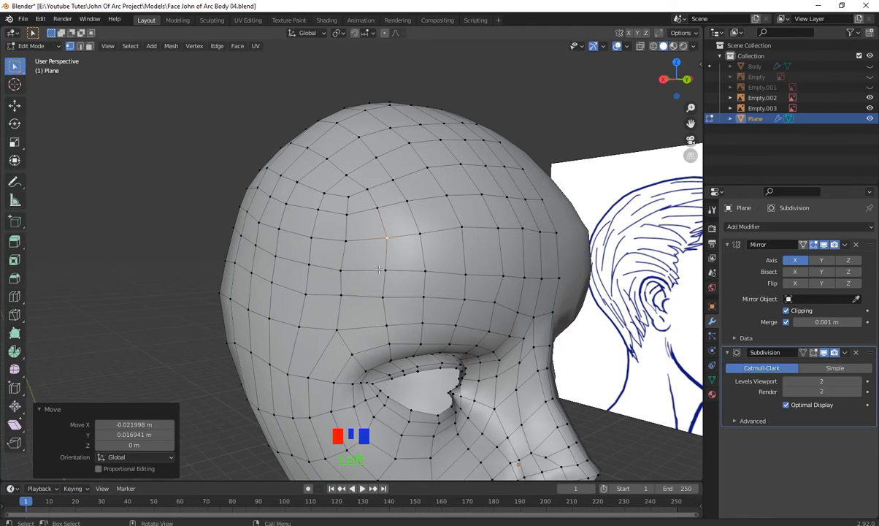
{"action": "left_click", "coordinate": [379, 270]}
{"action": "key", "text": "g"}
{"action": "left_click", "coordinate": [383, 271]}
{"action": "left_click", "coordinate": [376, 300]}
{"action": "key", "text": "g"}
{"action": "middle_click_drag", "start_coordinate": [428, 337], "coordinate": [354, 236]}
{"action": "left_click", "coordinate": [460, 335]}
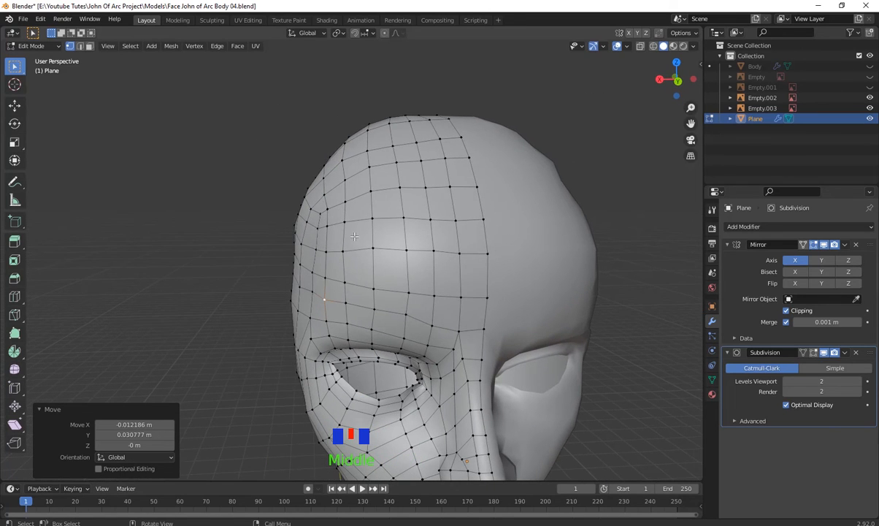
- Move the four vertices around the upper temple corner outward together, about 0.028 m in X and 0.004 m in Z
{"action": "left_click", "coordinate": [348, 220]}
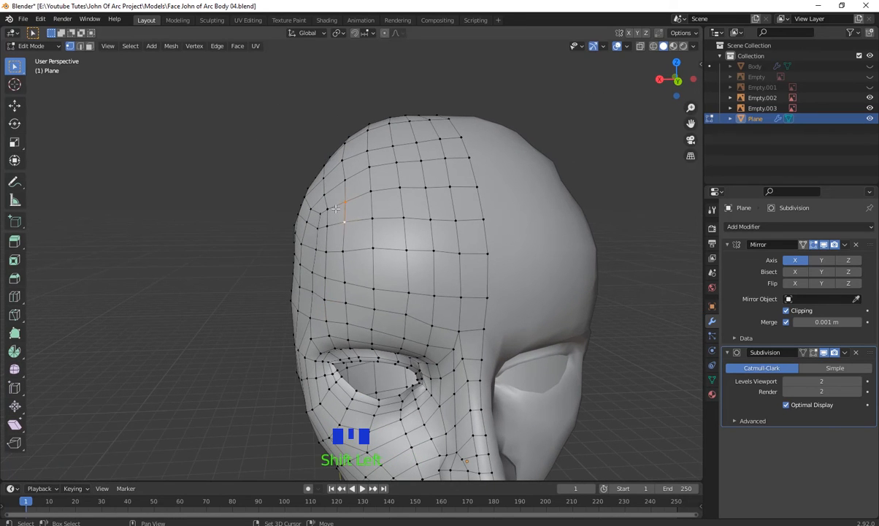
{"action": "middle_click_drag", "start_coordinate": [395, 286], "coordinate": [379, 285]}
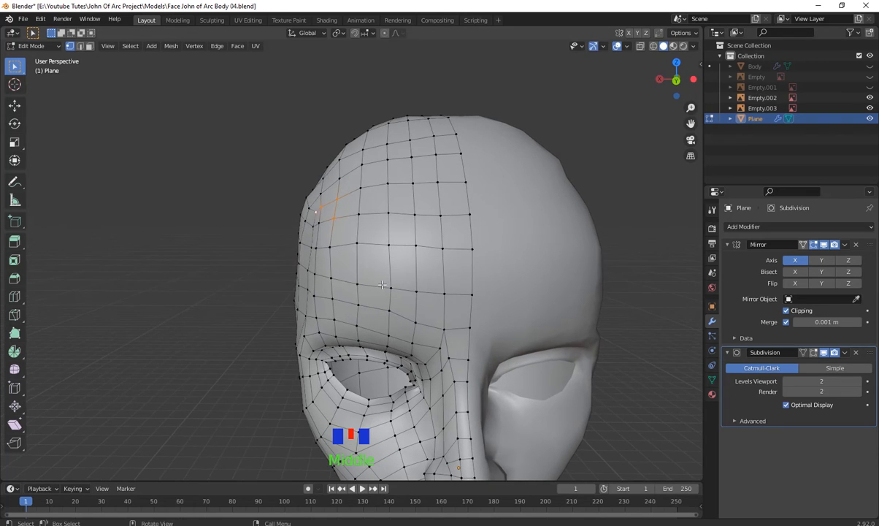
{"action": "key", "text": "g"}
{"action": "left_click", "coordinate": [378, 283]}
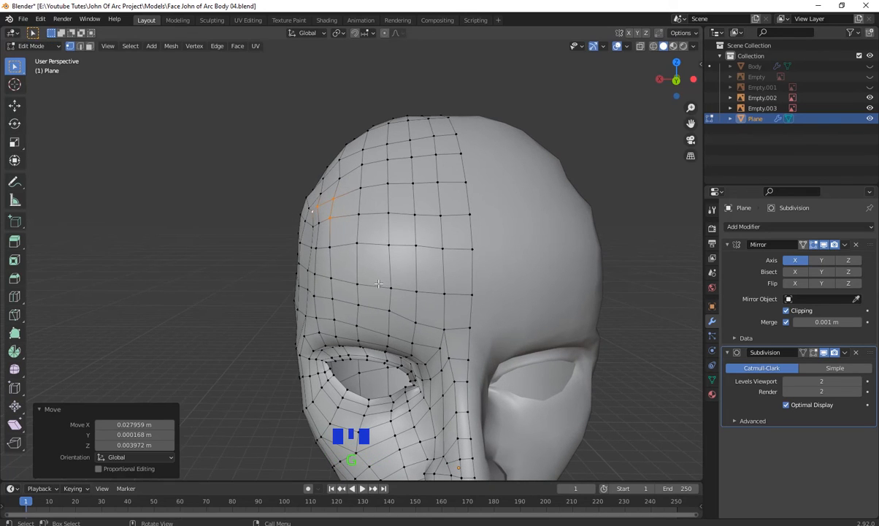
- Move the two vertices just above the temple corner outward about 0.008 m in X
{"action": "left_click", "coordinate": [338, 181]}
{"action": "key", "text": "g"}
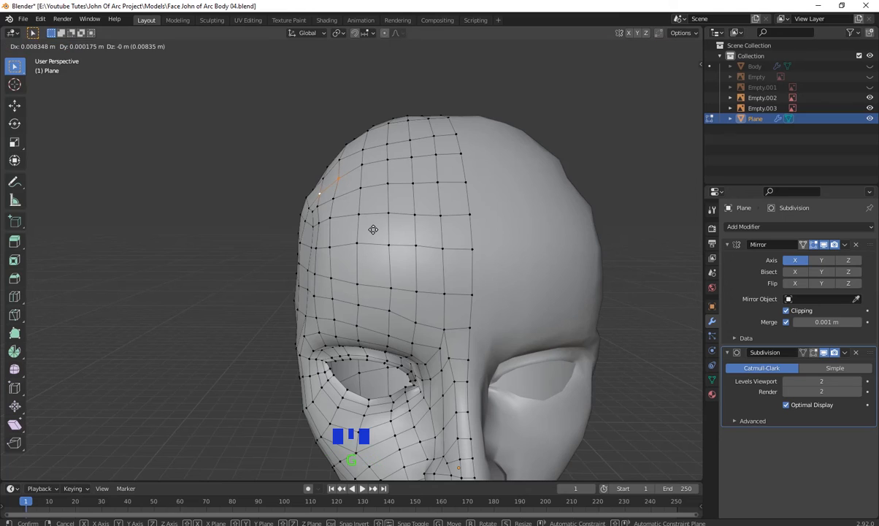
{"action": "left_click", "coordinate": [373, 230]}
{"action": "scroll", "coordinate": [350, 146], "scroll_direction": "down", "scroll_amount": 2}
{"action": "middle_click_drag", "start_coordinate": [315, 193], "coordinate": [347, 187]}
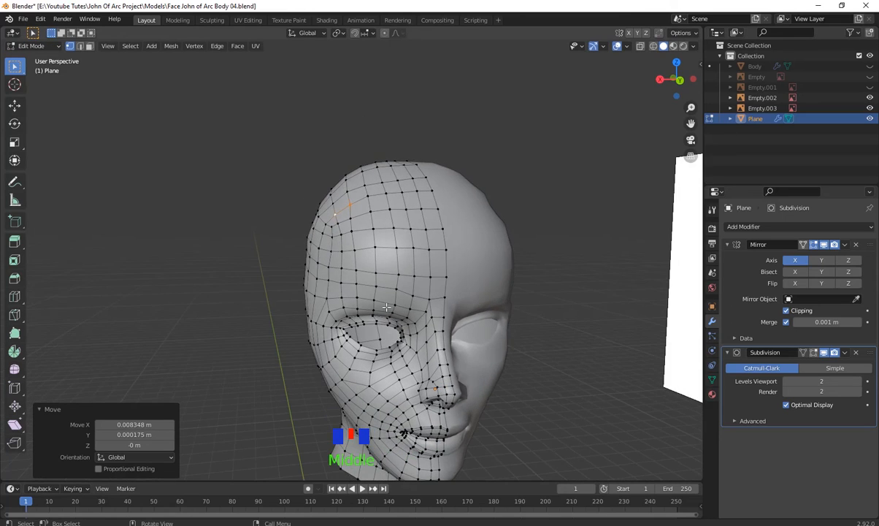
- Move the three vertices across the lower cheek about 0.015 m in X, 0.002 m in Y and -0.009 m in Z
{"action": "mouse_move", "coordinate": [406, 301]}
{"action": "middle_mouse_down"}
{"action": "mouse_move", "coordinate": [471, 308]}
{"action": "mouse_move", "coordinate": [411, 283]}
{"action": "mouse_move", "coordinate": [372, 346]}
{"action": "mouse_move", "coordinate": [337, 342]}
{"action": "mouse_move", "coordinate": [406, 334]}
{"action": "mouse_move", "coordinate": [328, 329]}
{"action": "mouse_move", "coordinate": [409, 339]}
{"action": "mouse_move", "coordinate": [358, 319]}
{"action": "mouse_move", "coordinate": [402, 353]}
{"action": "mouse_move", "coordinate": [474, 323]}
{"action": "mouse_move", "coordinate": [448, 325]}
{"action": "mouse_move", "coordinate": [420, 367]}
{"action": "mouse_move", "coordinate": [426, 327]}
{"action": "mouse_move", "coordinate": [428, 336]}
{"action": "mouse_move", "coordinate": [417, 337]}
{"action": "middle_mouse_up"}
{"action": "scroll", "coordinate": [387, 313], "scroll_direction": "up", "scroll_amount": 1, "text": "shift"}
{"action": "scroll", "coordinate": [380, 328], "scroll_direction": "up", "scroll_amount": 2}
{"action": "left_click", "coordinate": [412, 341]}
{"action": "key", "text": "g"}
{"action": "left_click", "coordinate": [400, 353]}
- Examine the head's wireframe from several angles, comparing the skull, temple and cheek shapes with the side reference drawing
{"action": "scroll", "coordinate": [448, 325], "scroll_direction": "up", "scroll_amount": 1}
{"action": "scroll", "coordinate": [419, 367], "scroll_direction": "down", "scroll_amount": 2}
{"action": "scroll", "coordinate": [426, 327], "scroll_direction": "down", "scroll_amount": 1}
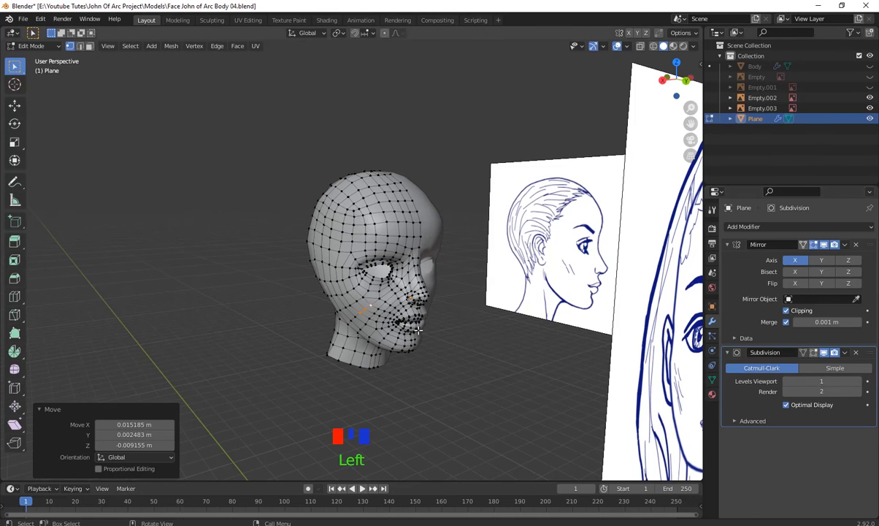
{"action": "scroll", "coordinate": [476, 334], "scroll_direction": "up", "scroll_amount": 2}
{"action": "middle_click_drag", "start_coordinate": [476, 333], "coordinate": [508, 345], "text": "shift"}
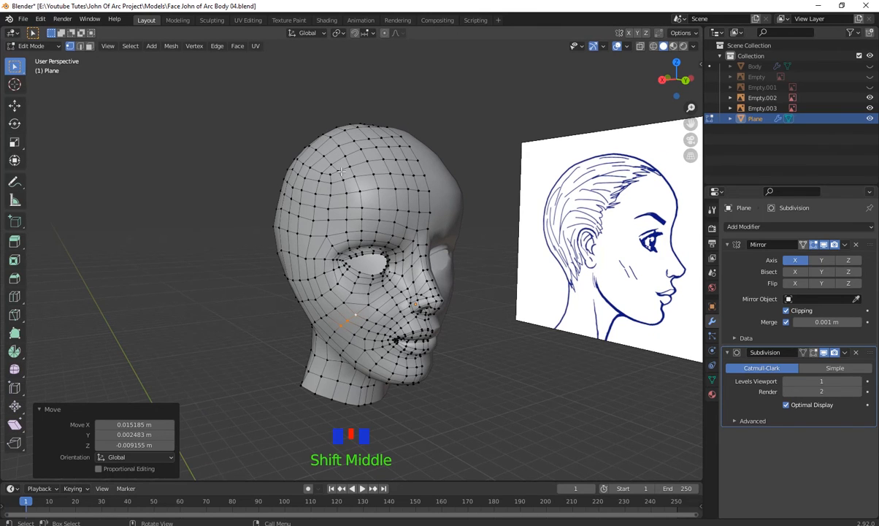
{"action": "middle_click_drag", "start_coordinate": [306, 315], "coordinate": [430, 264]}
{"action": "scroll", "coordinate": [438, 322], "scroll_direction": "up", "scroll_amount": 2}
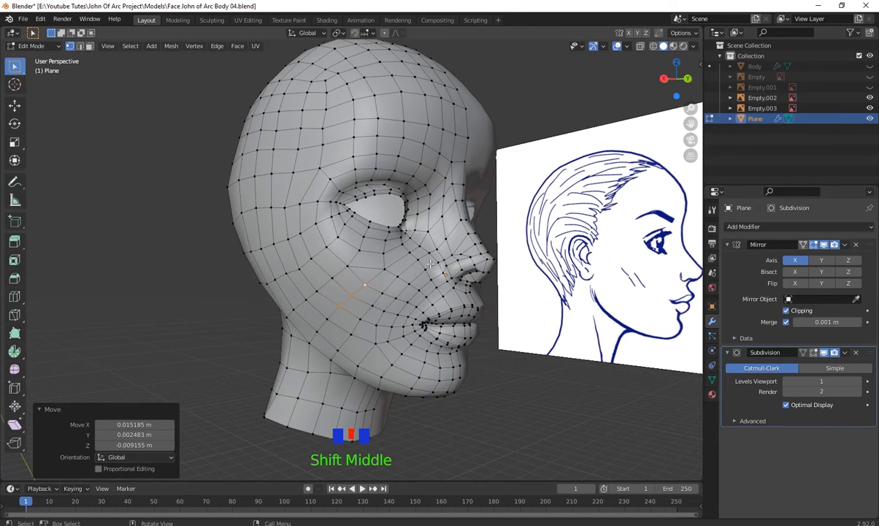
{"action": "scroll", "coordinate": [287, 186], "scroll_direction": "down", "scroll_amount": 1}
{"action": "middle_click_drag", "start_coordinate": [286, 186], "coordinate": [414, 360]}
{"action": "scroll", "coordinate": [413, 379], "scroll_direction": "up", "scroll_amount": 1}
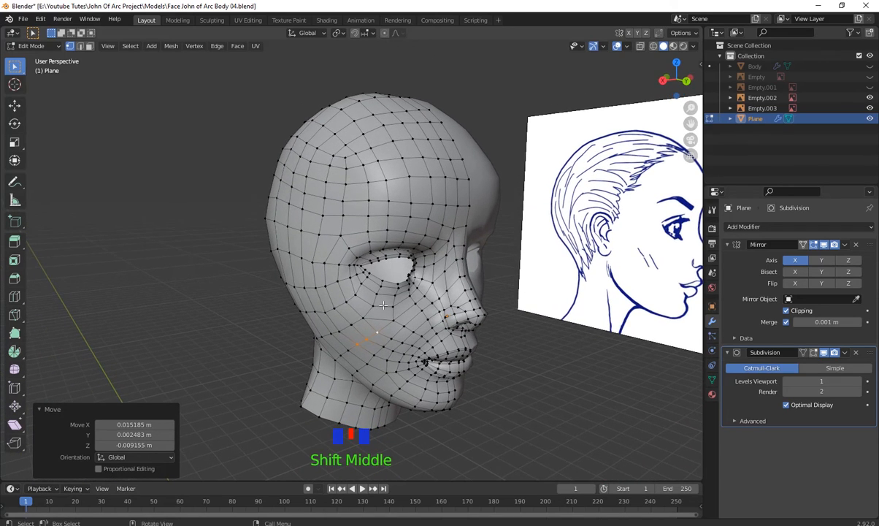
- Return the head to Object Mode and set the Subdivision modifier's render level to 1
{"action": "key", "text": "Tab"}
{"action": "middle_click_drag", "start_coordinate": [360, 286], "coordinate": [395, 241]}
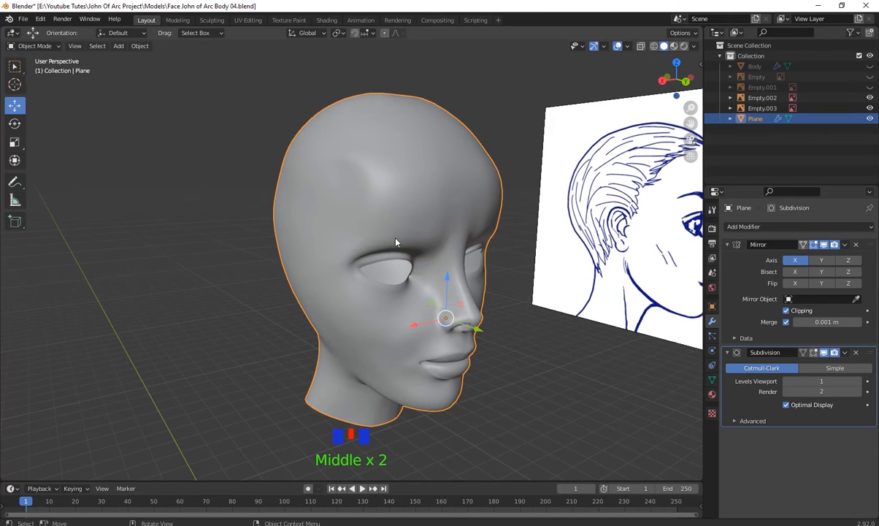
{"action": "left_click", "coordinate": [786, 394]}
{"action": "middle_click_drag", "start_coordinate": [562, 358], "coordinate": [328, 173]}
{"action": "middle_click_drag", "start_coordinate": [349, 238], "coordinate": [223, 213]}
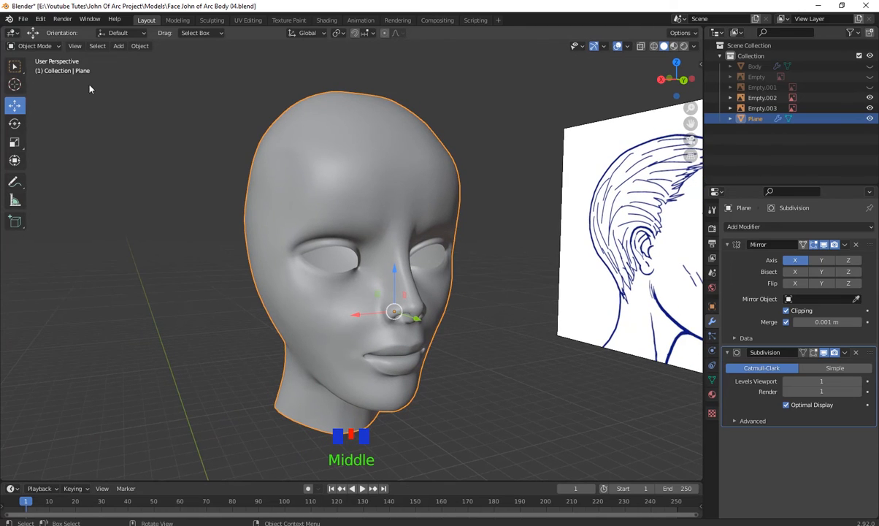
- Put the head in Sculpt Mode and enlarge the Grab brush radius to 128 px
{"action": "left_click", "coordinate": [36, 46]}
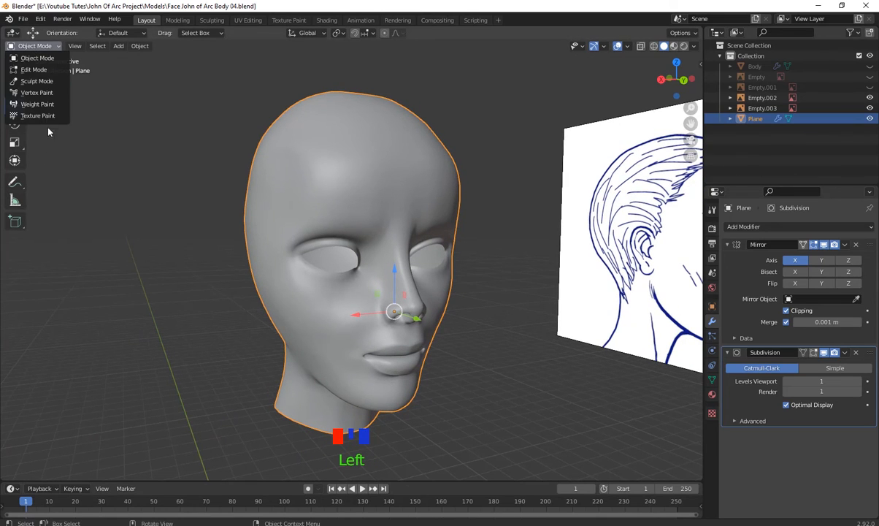
{"action": "left_click", "coordinate": [41, 82]}
{"action": "middle_click_drag", "start_coordinate": [332, 288], "coordinate": [316, 299]}
{"action": "scroll", "coordinate": [339, 291], "scroll_direction": "up", "scroll_amount": 2}
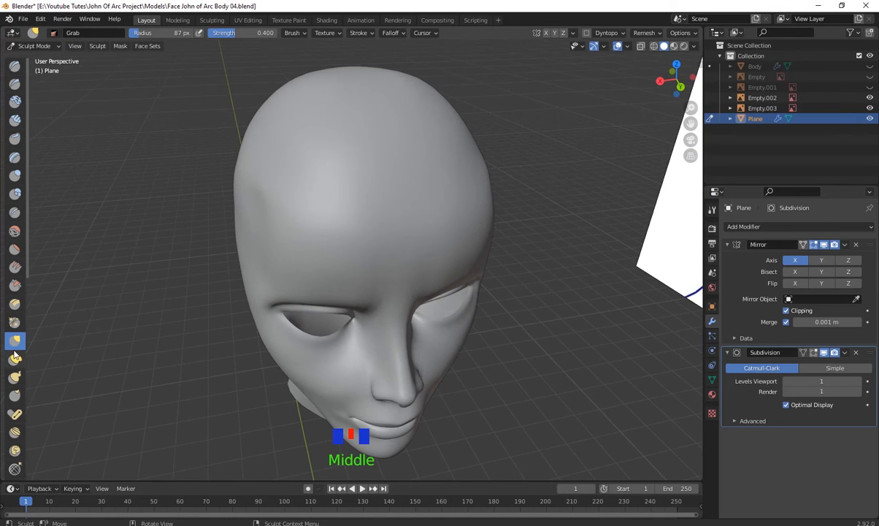
{"action": "key", "text": "f"}
{"action": "left_click", "coordinate": [297, 239]}
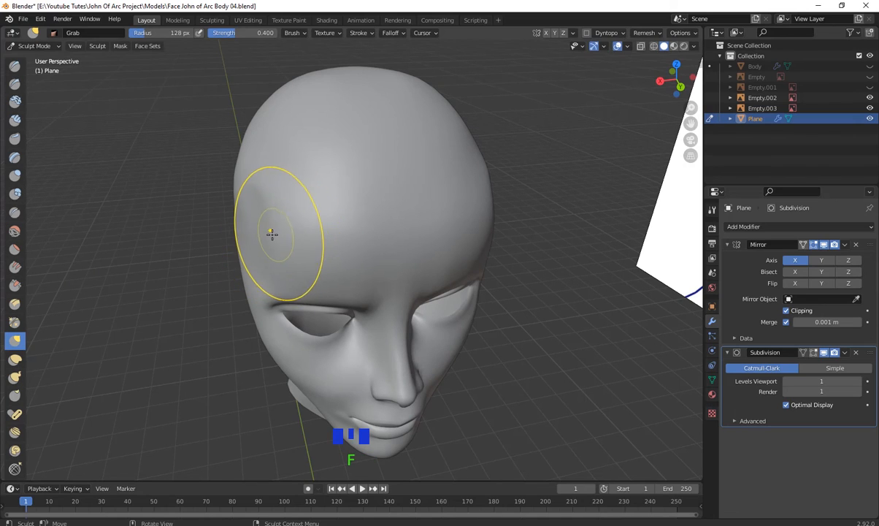
- Reshape the temples and the outer corners of the forehead with Grab strokes from the front and from above
{"action": "mouse_move", "coordinate": [274, 234]}
{"action": "left_mouse_down"}
{"action": "mouse_move", "coordinate": [308, 243]}
{"action": "mouse_move", "coordinate": [279, 210]}
{"action": "mouse_move", "coordinate": [292, 204]}
{"action": "mouse_move", "coordinate": [275, 190]}
{"action": "mouse_move", "coordinate": [284, 183]}
{"action": "mouse_move", "coordinate": [271, 268]}
{"action": "mouse_move", "coordinate": [278, 271]}
{"action": "left_mouse_up"}
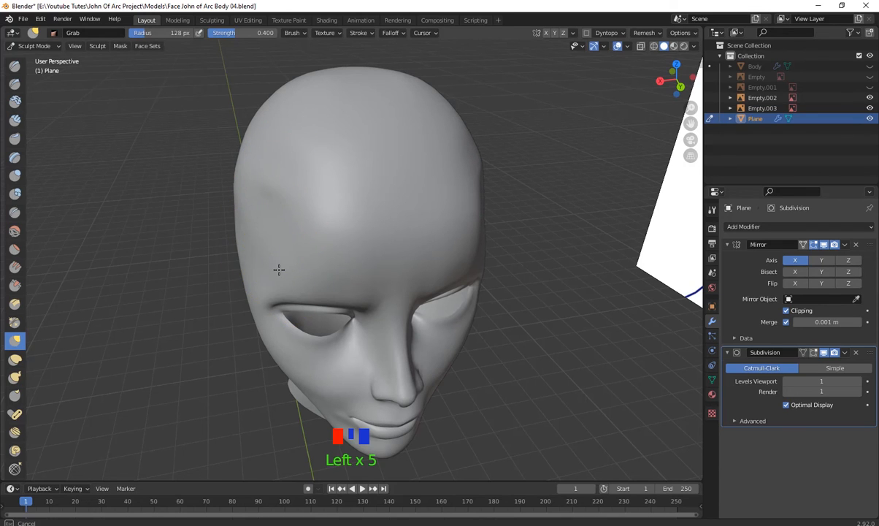
{"action": "middle_click_drag", "start_coordinate": [280, 271], "coordinate": [260, 275]}
{"action": "left_click_drag", "start_coordinate": [260, 275], "coordinate": [257, 275]}
{"action": "mouse_move", "coordinate": [257, 275]}
{"action": "middle_mouse_down"}
{"action": "mouse_move", "coordinate": [245, 275]}
{"action": "mouse_move", "coordinate": [256, 270]}
{"action": "middle_mouse_up"}
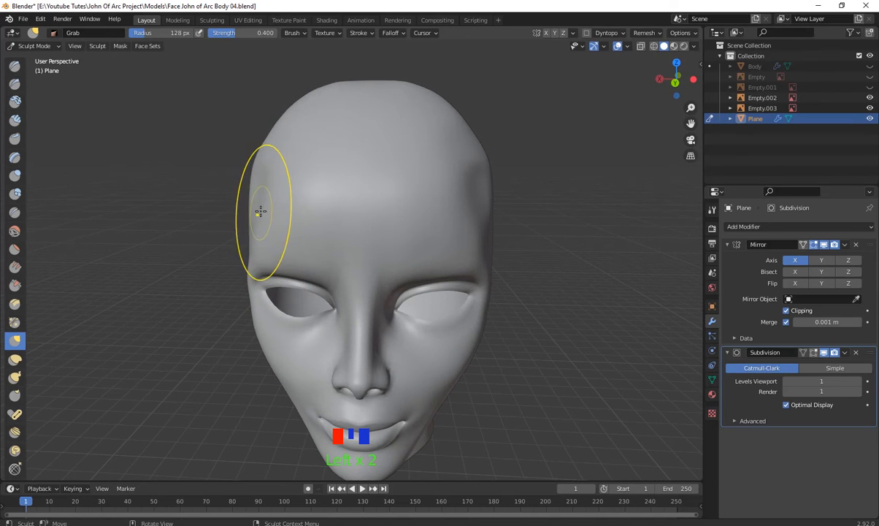
{"action": "left_click_drag", "start_coordinate": [258, 208], "coordinate": [258, 208]}
{"action": "middle_click_drag", "start_coordinate": [258, 207], "coordinate": [317, 356]}
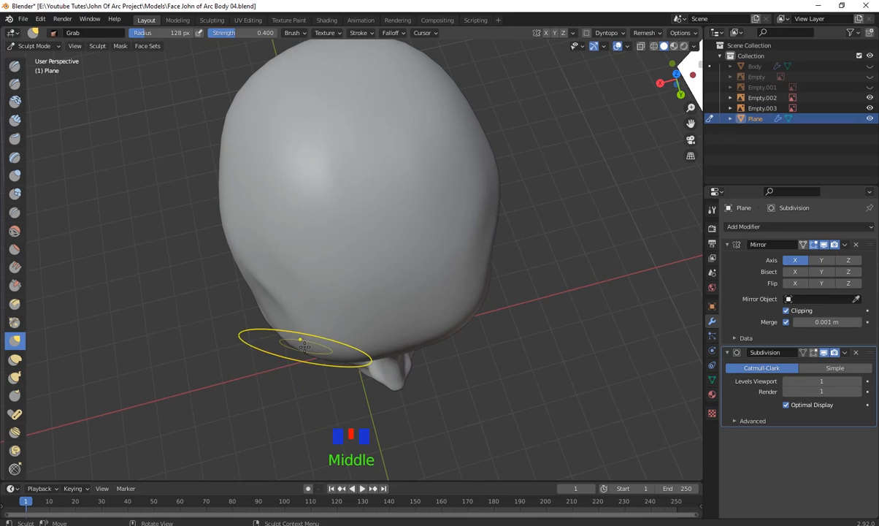
{"action": "left_click_drag", "start_coordinate": [300, 342], "coordinate": [291, 332]}
{"action": "left_click_drag", "start_coordinate": [268, 300], "coordinate": [269, 311]}
{"action": "middle_click_drag", "start_coordinate": [269, 310], "coordinate": [386, 324]}
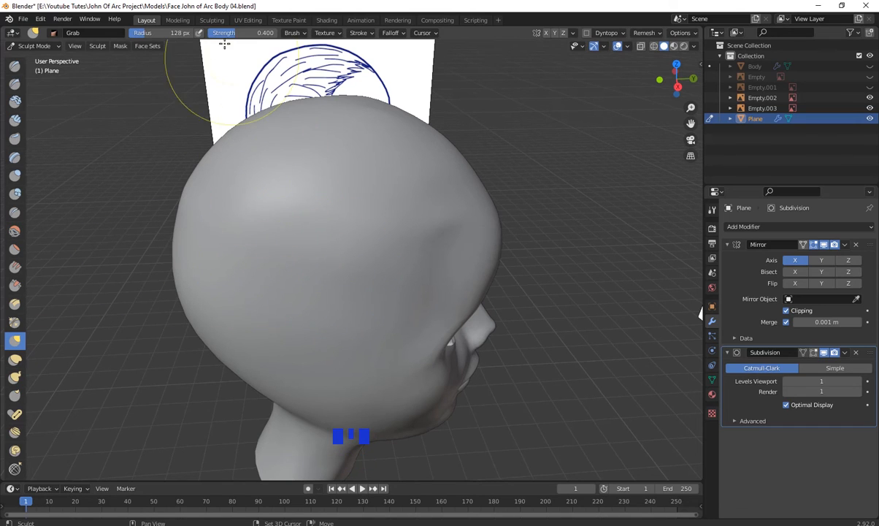
- Smooth the side of the skull behind the temple with the Smooth brush at strength 0.107 and radius 128 px
{"action": "left_click", "coordinate": [15, 230]}
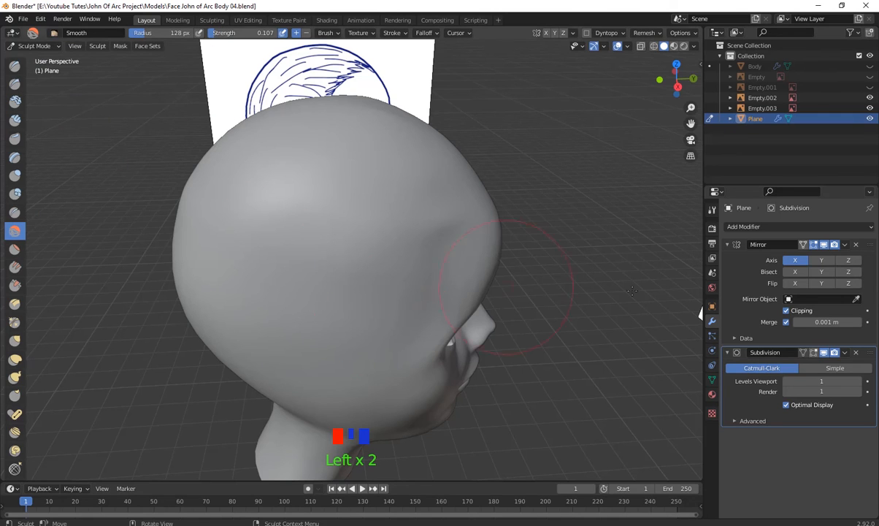
{"action": "middle_click_drag", "start_coordinate": [504, 336], "coordinate": [430, 338]}
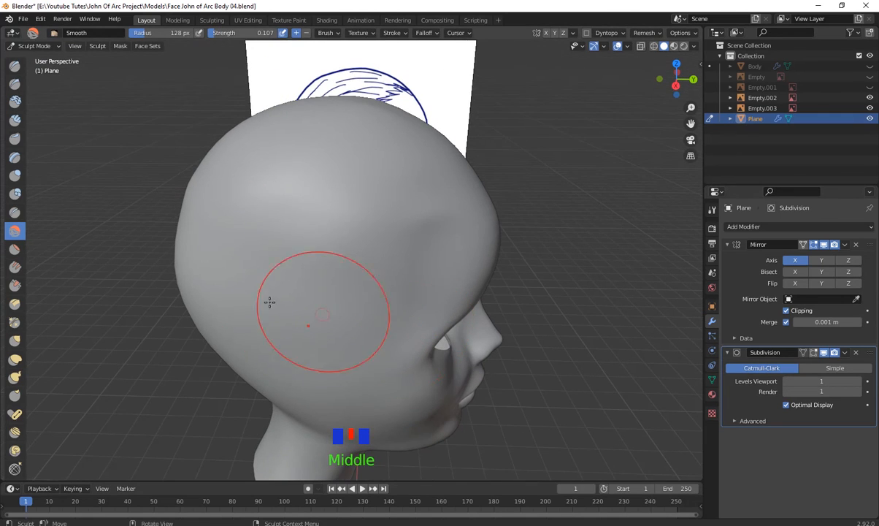
{"action": "left_click", "coordinate": [308, 249]}
{"action": "left_click_drag", "start_coordinate": [308, 249], "coordinate": [391, 230]}
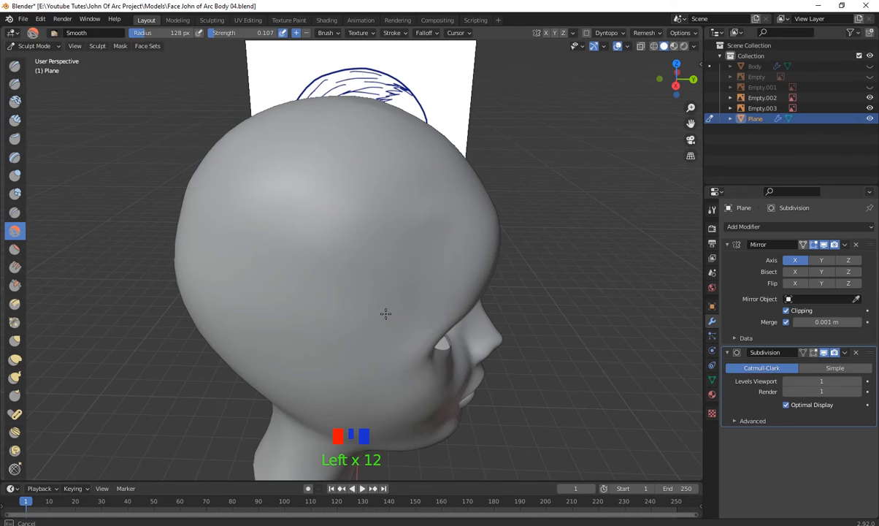
{"action": "left_click_drag", "start_coordinate": [274, 214], "coordinate": [234, 241]}
{"action": "left_click_drag", "start_coordinate": [233, 241], "coordinate": [255, 275]}
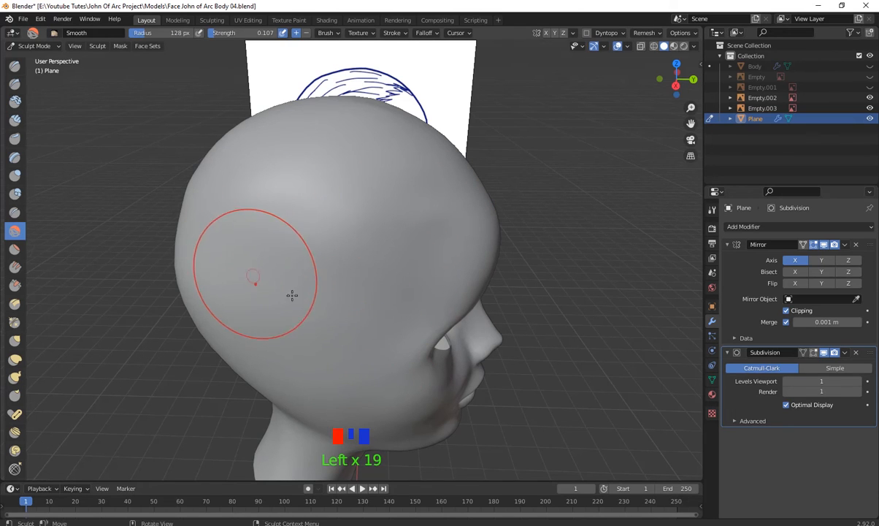
- Smooth the rear side and upper back of the skull with further Smooth strokes
{"action": "middle_click_drag", "start_coordinate": [292, 294], "coordinate": [338, 228]}
{"action": "left_click_drag", "start_coordinate": [332, 234], "coordinate": [307, 267]}
{"action": "left_click_drag", "start_coordinate": [307, 266], "coordinate": [289, 305]}
{"action": "middle_click_drag", "start_coordinate": [338, 349], "coordinate": [393, 228]}
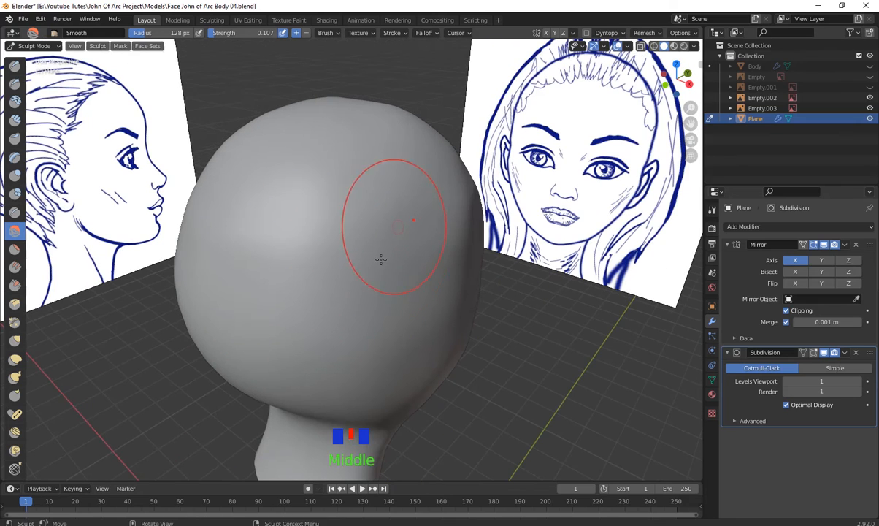
{"action": "left_click_drag", "start_coordinate": [372, 212], "coordinate": [373, 238]}
{"action": "mouse_move", "coordinate": [374, 237]}
{"action": "left_mouse_down"}
{"action": "mouse_move", "coordinate": [391, 222]}
{"action": "mouse_move", "coordinate": [368, 208]}
{"action": "left_mouse_up"}
{"action": "left_click_drag", "start_coordinate": [368, 208], "coordinate": [310, 233]}
{"action": "left_click_drag", "start_coordinate": [310, 234], "coordinate": [363, 301]}
{"action": "middle_click_drag", "start_coordinate": [366, 298], "coordinate": [357, 228]}
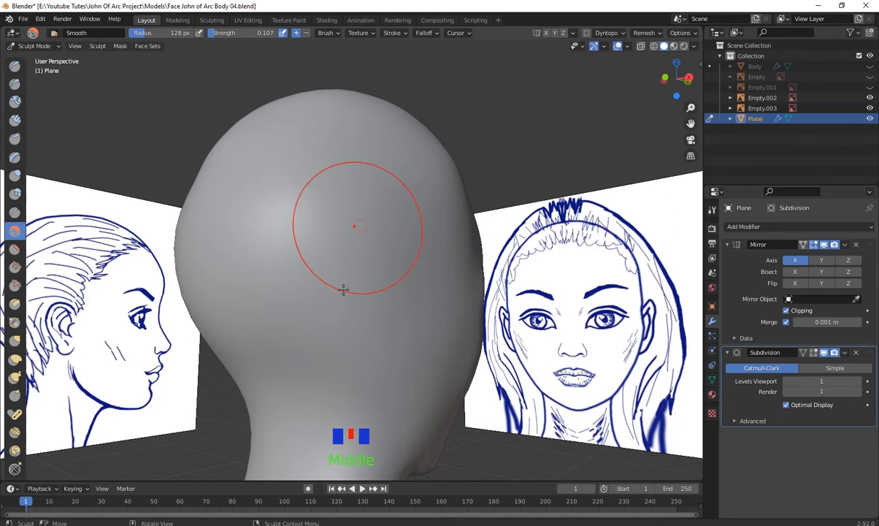
- Smooth the back of the head and the area running down behind the jaw to the neck
{"action": "left_click_drag", "start_coordinate": [336, 226], "coordinate": [276, 276]}
{"action": "left_click_drag", "start_coordinate": [277, 214], "coordinate": [262, 246]}
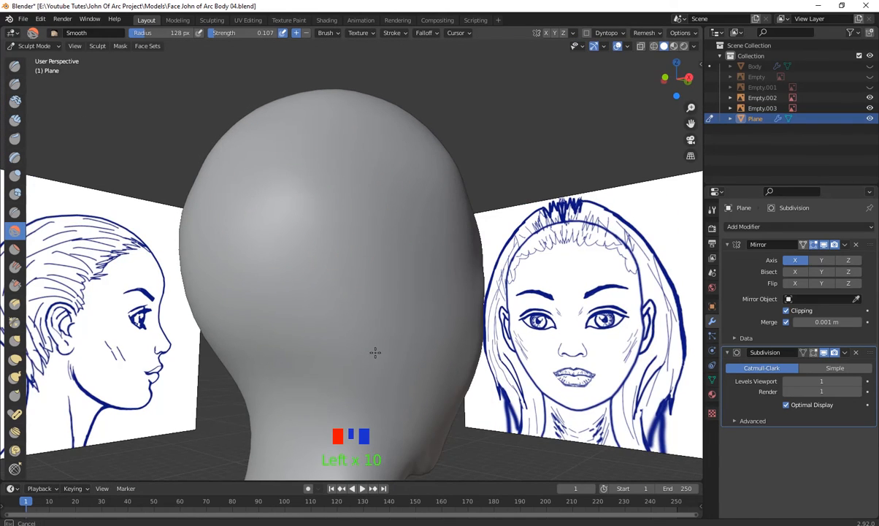
{"action": "middle_click_drag", "start_coordinate": [374, 352], "coordinate": [334, 353]}
{"action": "left_click_drag", "start_coordinate": [292, 292], "coordinate": [257, 248]}
{"action": "scroll", "coordinate": [314, 298], "scroll_direction": "down", "scroll_amount": 2}
{"action": "middle_click_drag", "start_coordinate": [314, 298], "coordinate": [334, 276]}
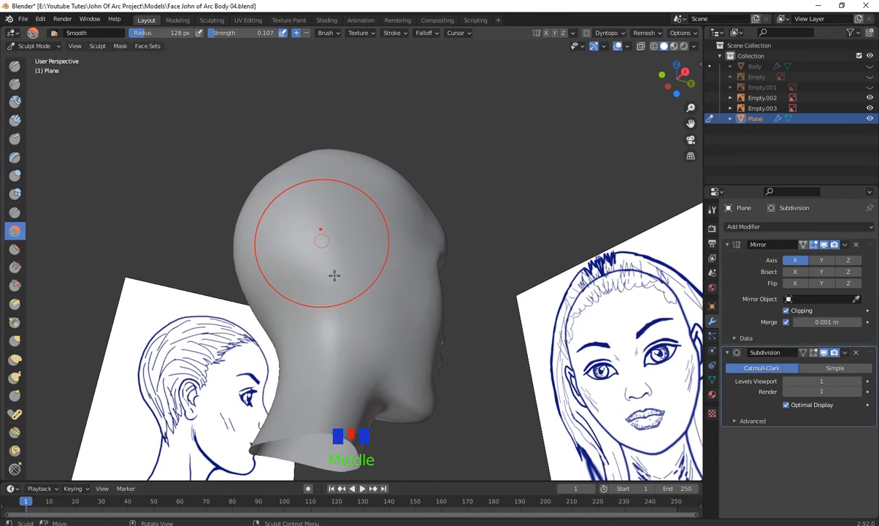
{"action": "left_click_drag", "start_coordinate": [335, 277], "coordinate": [340, 296]}
{"action": "left_click_drag", "start_coordinate": [340, 296], "coordinate": [345, 312]}
{"action": "left_click_drag", "start_coordinate": [346, 312], "coordinate": [387, 311]}
- Reshape the outer cheek and the jaw contour below the eye with the Elastic Deform brush at strength 0.500 and radius 128 px
{"action": "scroll", "coordinate": [339, 323], "scroll_direction": "up", "scroll_amount": 5}
{"action": "mouse_move", "coordinate": [387, 310]}
{"action": "middle_mouse_down"}
{"action": "mouse_move", "coordinate": [340, 323]}
{"action": "mouse_move", "coordinate": [351, 363]}
{"action": "middle_mouse_up"}
{"action": "scroll", "coordinate": [396, 380], "scroll_direction": "down", "scroll_amount": 1}
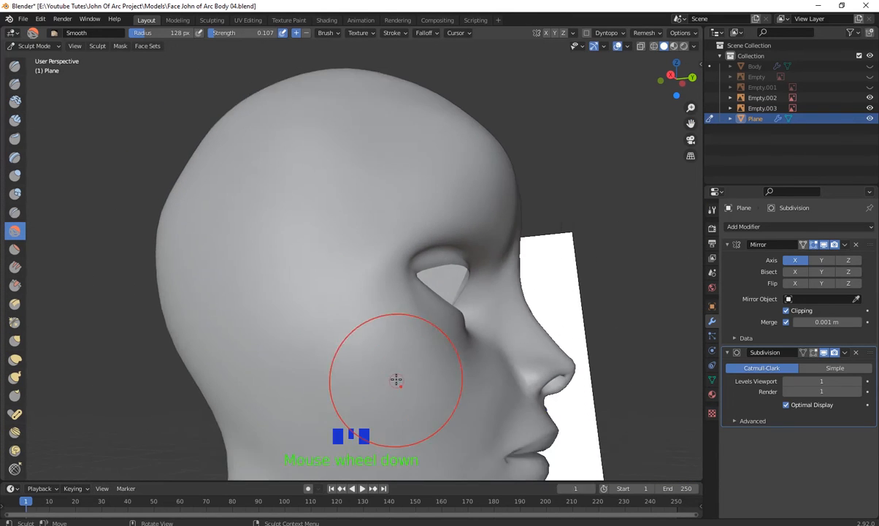
{"action": "scroll", "coordinate": [396, 379], "scroll_direction": "down", "scroll_amount": 2}
{"action": "mouse_move", "coordinate": [403, 389]}
{"action": "middle_mouse_down"}
{"action": "mouse_move", "coordinate": [363, 392]}
{"action": "mouse_move", "coordinate": [379, 346]}
{"action": "mouse_move", "coordinate": [387, 358]}
{"action": "mouse_move", "coordinate": [367, 362]}
{"action": "mouse_move", "coordinate": [373, 376]}
{"action": "mouse_move", "coordinate": [349, 365]}
{"action": "mouse_move", "coordinate": [303, 373]}
{"action": "middle_mouse_up"}
{"action": "scroll", "coordinate": [380, 328], "scroll_direction": "up", "scroll_amount": 3}
{"action": "left_click", "coordinate": [16, 360]}
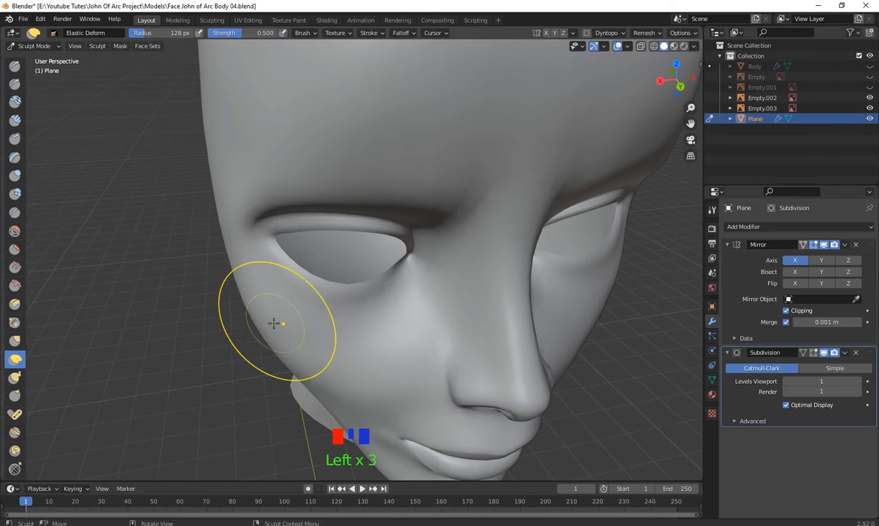
{"action": "middle_click_drag", "start_coordinate": [327, 386], "coordinate": [431, 415]}
{"action": "middle_click_drag", "start_coordinate": [477, 363], "coordinate": [405, 374]}
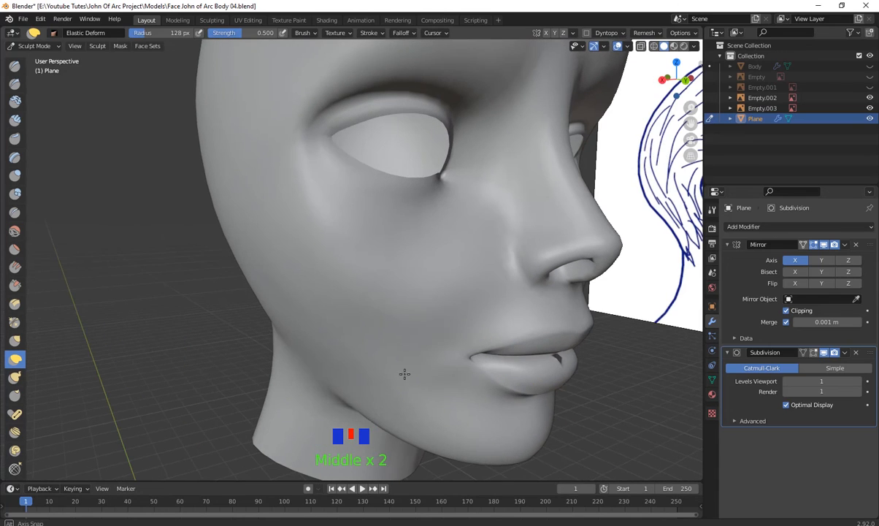
{"action": "left_click_drag", "start_coordinate": [404, 374], "coordinate": [342, 368]}
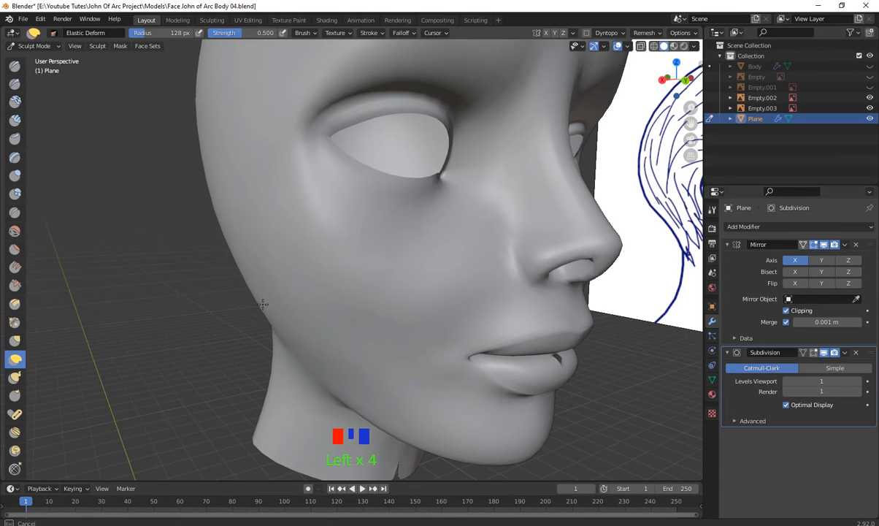
{"action": "left_click_drag", "start_coordinate": [263, 304], "coordinate": [254, 278]}
{"action": "middle_click_drag", "start_coordinate": [286, 286], "coordinate": [259, 274]}
{"action": "left_click_drag", "start_coordinate": [257, 228], "coordinate": [244, 213]}
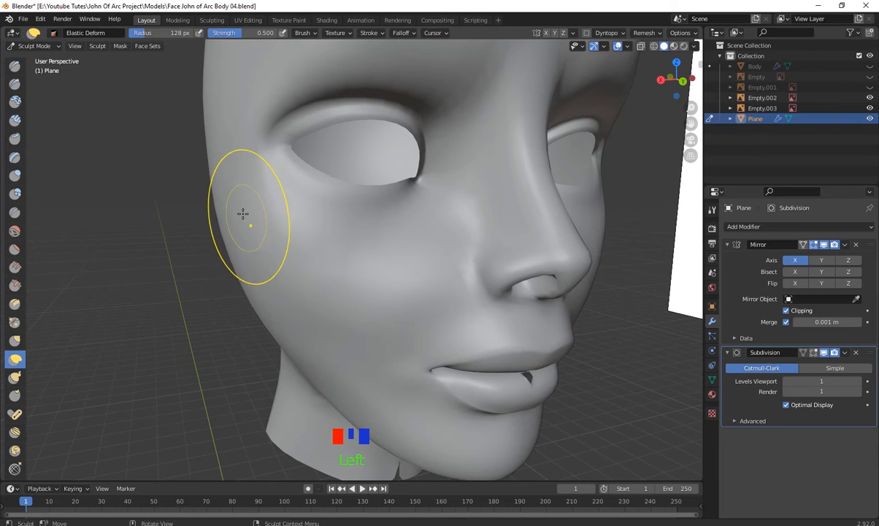
- Refine the lower cheek and the side of the jaw with further Elastic Deform strokes from front, side and three-quarter angles
{"action": "middle_click_drag", "start_coordinate": [231, 218], "coordinate": [274, 279]}
{"action": "left_click_drag", "start_coordinate": [274, 279], "coordinate": [248, 272]}
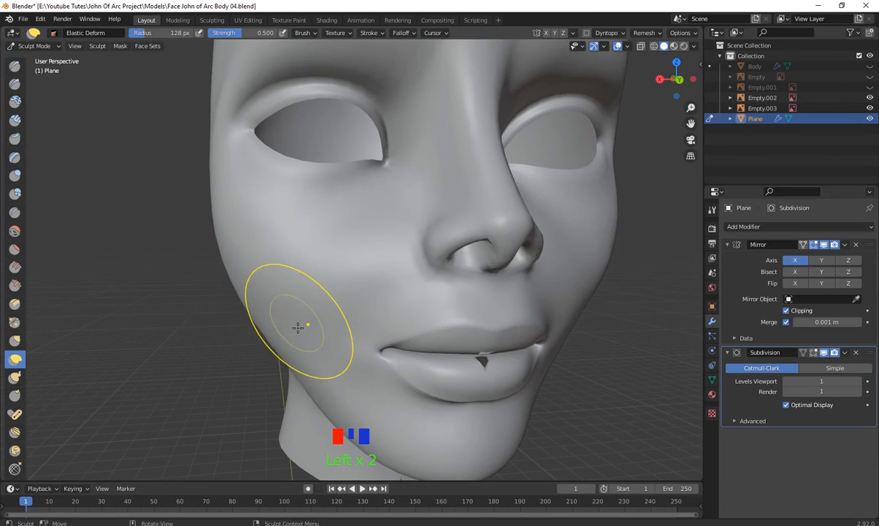
{"action": "mouse_move", "coordinate": [287, 314]}
{"action": "middle_mouse_down"}
{"action": "mouse_move", "coordinate": [385, 360]}
{"action": "mouse_move", "coordinate": [403, 326]}
{"action": "middle_mouse_up"}
{"action": "left_click_drag", "start_coordinate": [459, 313], "coordinate": [474, 299]}
{"action": "left_click_drag", "start_coordinate": [467, 268], "coordinate": [493, 282]}
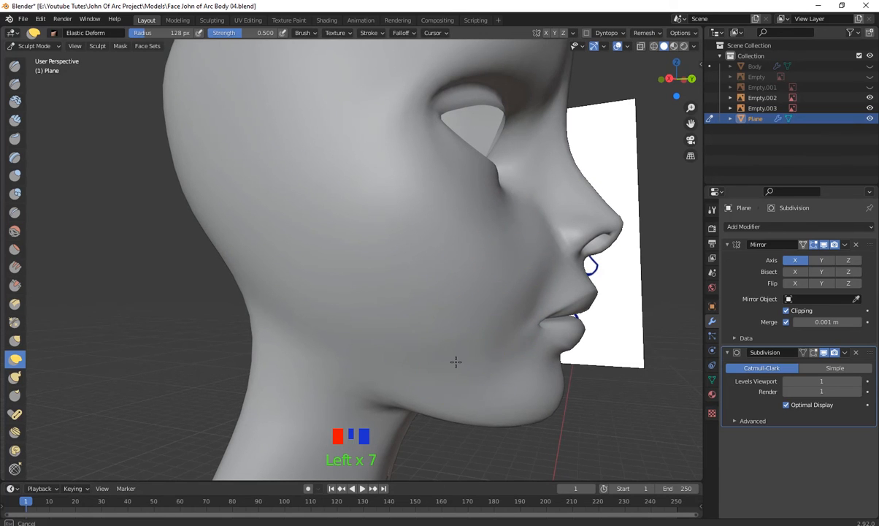
{"action": "mouse_move", "coordinate": [456, 362]}
{"action": "middle_mouse_down"}
{"action": "mouse_move", "coordinate": [465, 408]}
{"action": "mouse_move", "coordinate": [443, 315]}
{"action": "middle_mouse_up"}
{"action": "left_click_drag", "start_coordinate": [443, 315], "coordinate": [434, 305]}
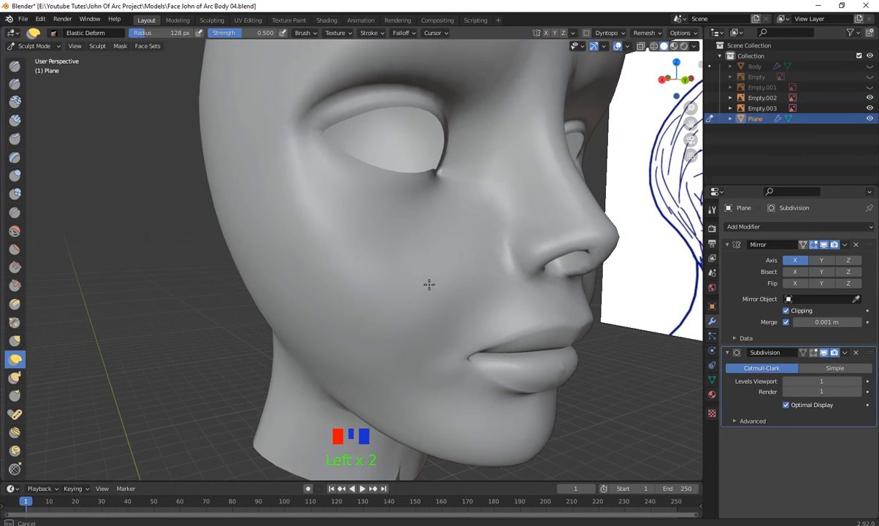
{"action": "mouse_move", "coordinate": [429, 284]}
{"action": "middle_mouse_down"}
{"action": "mouse_move", "coordinate": [377, 366]}
{"action": "mouse_move", "coordinate": [374, 338]}
{"action": "middle_mouse_up"}
{"action": "left_click_drag", "start_coordinate": [374, 337], "coordinate": [370, 313]}
{"action": "middle_click_drag", "start_coordinate": [362, 322], "coordinate": [513, 336]}
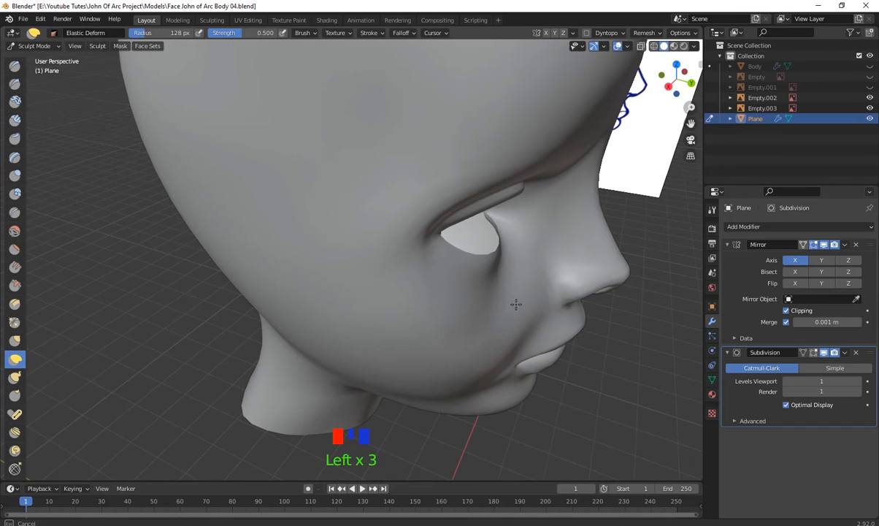
{"action": "middle_click_drag", "start_coordinate": [516, 304], "coordinate": [500, 322]}
{"action": "middle_click_drag", "start_coordinate": [500, 276], "coordinate": [504, 361]}
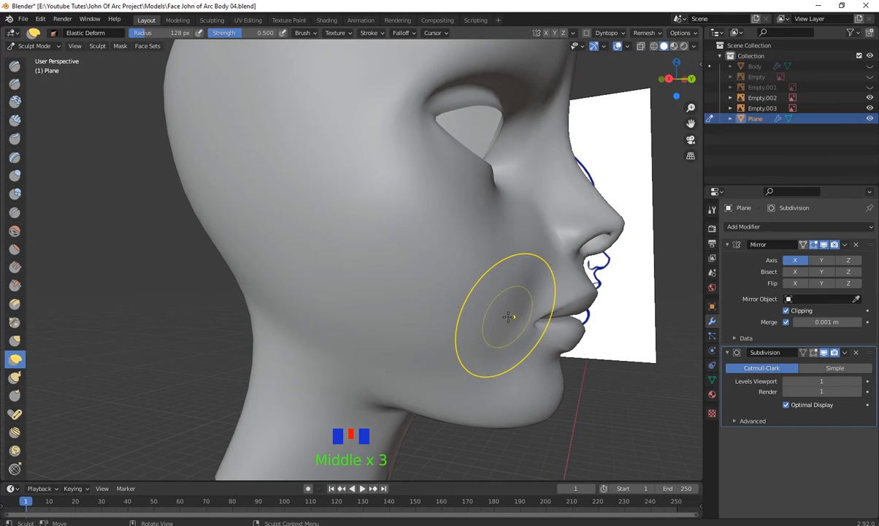
- Reduce the Elastic Deform radius to 89 px and adjust the lower cheek and the corner of the mouth
{"action": "key", "text": "f"}
{"action": "left_click", "coordinate": [487, 316]}
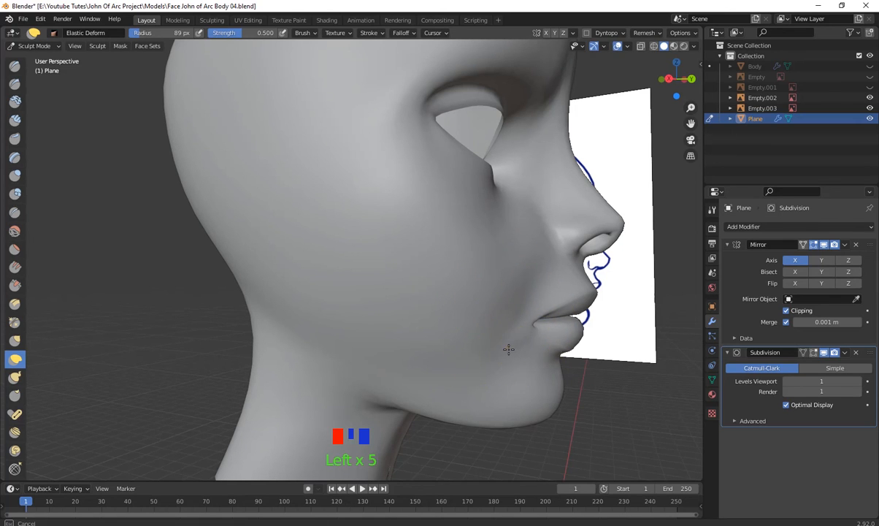
{"action": "mouse_move", "coordinate": [509, 349]}
{"action": "middle_mouse_down"}
{"action": "mouse_move", "coordinate": [493, 400]}
{"action": "mouse_move", "coordinate": [473, 367]}
{"action": "mouse_move", "coordinate": [538, 301]}
{"action": "mouse_move", "coordinate": [508, 383]}
{"action": "mouse_move", "coordinate": [471, 382]}
{"action": "mouse_move", "coordinate": [485, 354]}
{"action": "mouse_move", "coordinate": [457, 338]}
{"action": "mouse_move", "coordinate": [335, 305]}
{"action": "middle_mouse_up"}
{"action": "left_click", "coordinate": [403, 320]}
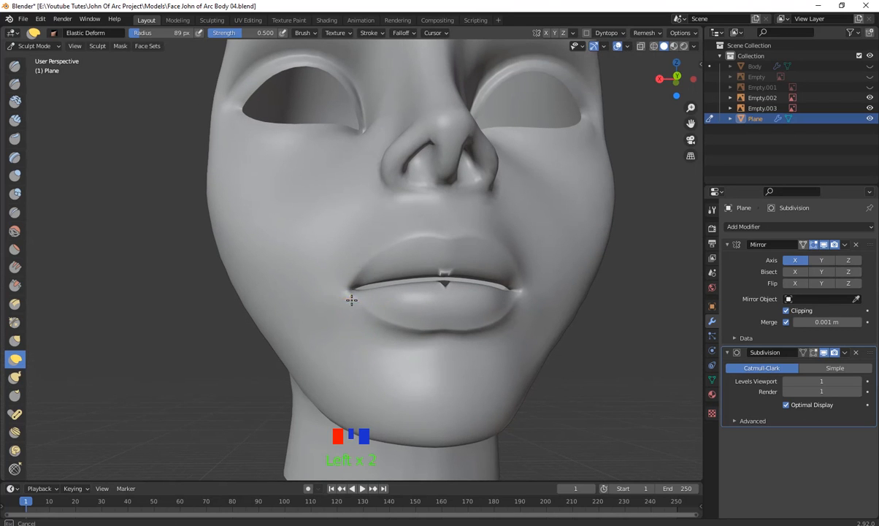
{"action": "mouse_move", "coordinate": [379, 289]}
{"action": "left_mouse_down"}
{"action": "mouse_move", "coordinate": [380, 276]}
{"action": "mouse_move", "coordinate": [378, 286]}
{"action": "left_mouse_up"}
{"action": "mouse_move", "coordinate": [389, 348]}
{"action": "middle_mouse_down"}
{"action": "mouse_move", "coordinate": [386, 363]}
{"action": "mouse_move", "coordinate": [410, 359]}
{"action": "mouse_move", "coordinate": [422, 373]}
{"action": "mouse_move", "coordinate": [411, 217]}
{"action": "mouse_move", "coordinate": [379, 361]}
{"action": "mouse_move", "coordinate": [497, 303]}
{"action": "mouse_move", "coordinate": [463, 334]}
{"action": "mouse_move", "coordinate": [500, 336]}
{"action": "mouse_move", "coordinate": [481, 291]}
{"action": "mouse_move", "coordinate": [476, 234]}
{"action": "middle_mouse_up"}
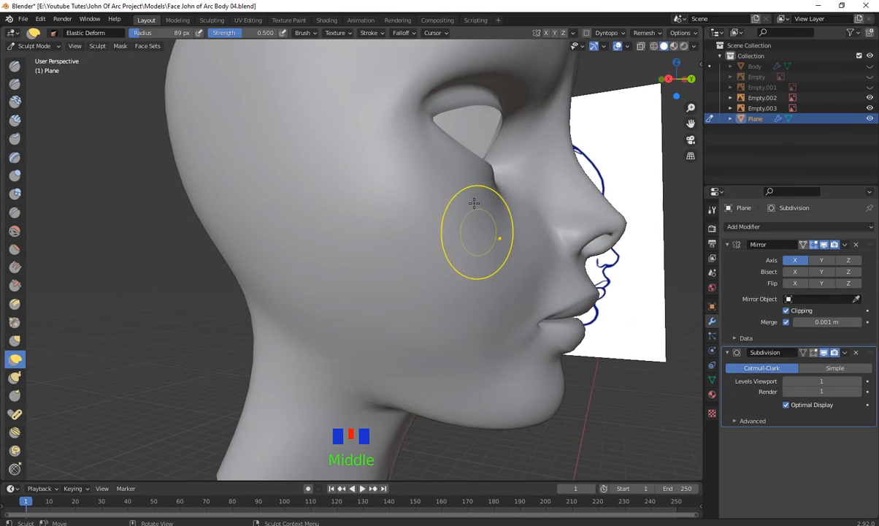
- Shape the cheekbone below the outer corner of the eye with small Elastic Deform strokes
{"action": "left_click_drag", "start_coordinate": [447, 204], "coordinate": [431, 205]}
{"action": "middle_click_drag", "start_coordinate": [450, 286], "coordinate": [312, 277]}
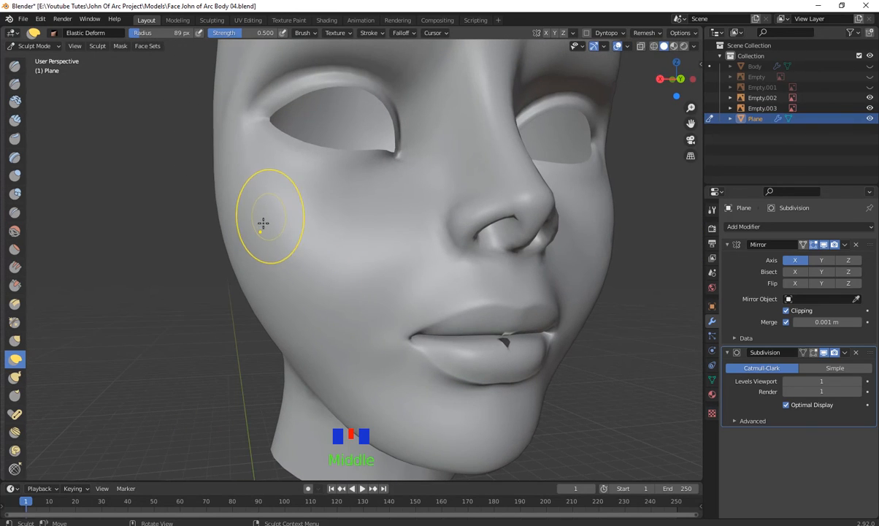
{"action": "left_click_drag", "start_coordinate": [258, 256], "coordinate": [263, 260]}
{"action": "middle_click_drag", "start_coordinate": [266, 282], "coordinate": [245, 294]}
{"action": "left_click_drag", "start_coordinate": [233, 252], "coordinate": [236, 264]}
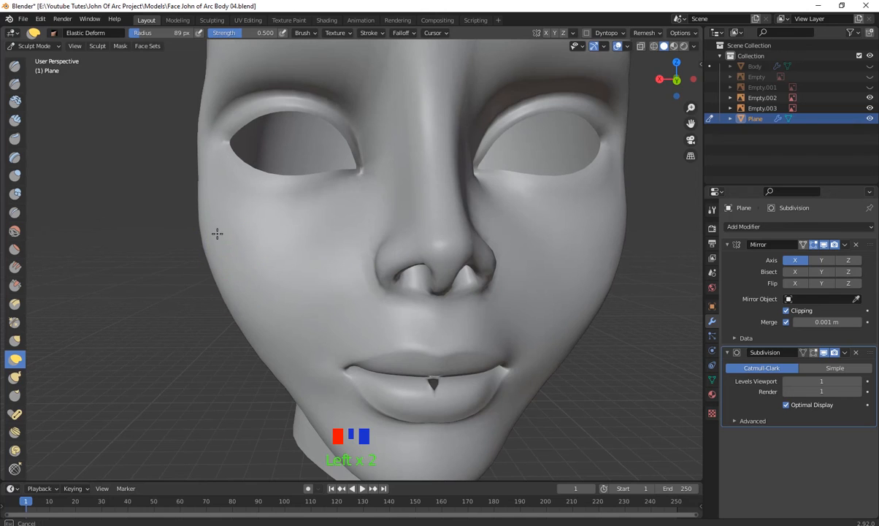
{"action": "left_click_drag", "start_coordinate": [217, 233], "coordinate": [223, 245]}
- Adjust the fullness of the lower cheek beside the mouth and the cheek next to the nose with Elastic Deform
{"action": "middle_click_drag", "start_coordinate": [238, 281], "coordinate": [315, 328]}
{"action": "left_click_drag", "start_coordinate": [326, 326], "coordinate": [349, 344]}
{"action": "mouse_move", "coordinate": [394, 410]}
{"action": "middle_mouse_down"}
{"action": "mouse_move", "coordinate": [408, 386]}
{"action": "mouse_move", "coordinate": [432, 441]}
{"action": "middle_mouse_up"}
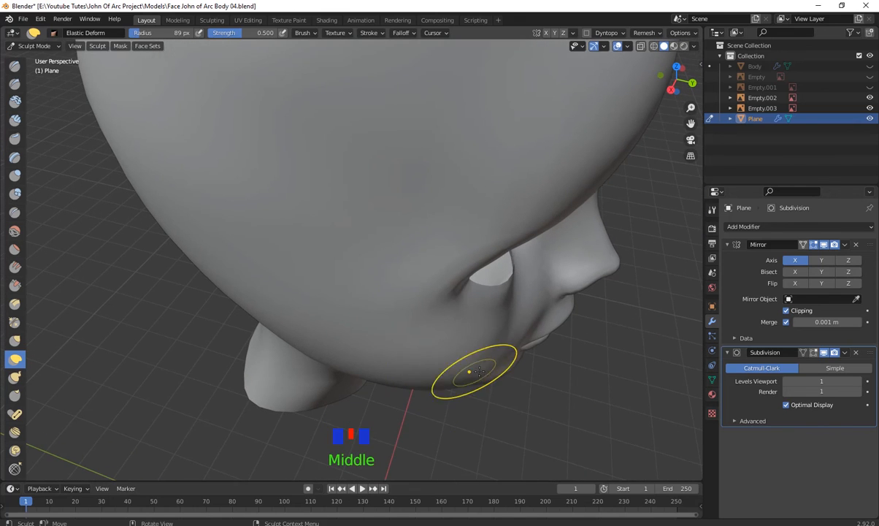
{"action": "left_click_drag", "start_coordinate": [477, 372], "coordinate": [506, 359]}
{"action": "middle_click_drag", "start_coordinate": [506, 360], "coordinate": [565, 281]}
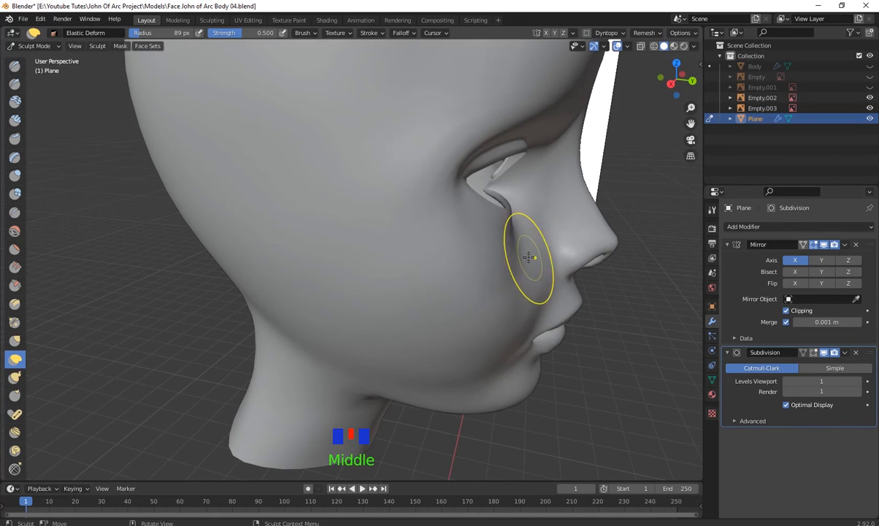
{"action": "middle_click_drag", "start_coordinate": [528, 257], "coordinate": [534, 176]}
{"action": "left_click_drag", "start_coordinate": [534, 176], "coordinate": [530, 187]}
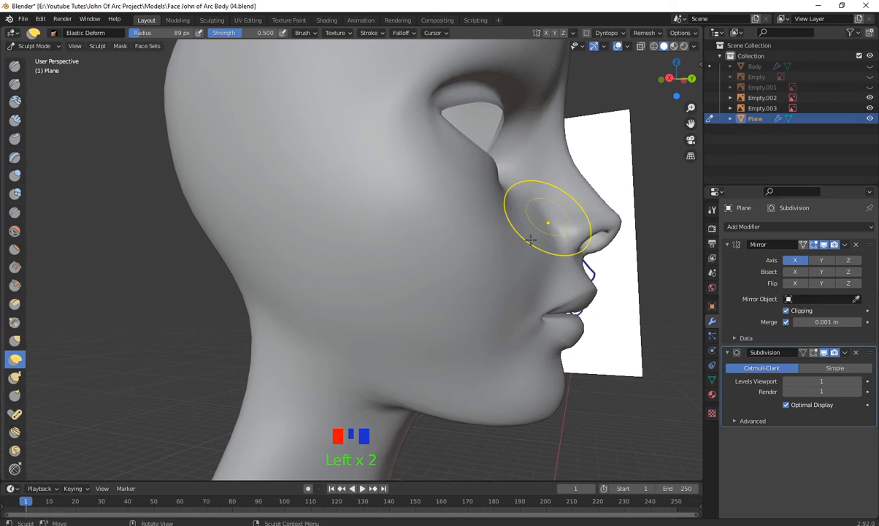
- Reshape the area around the eye and the inner brow ridge with Elastic Deform strokes
{"action": "mouse_move", "coordinate": [531, 240]}
{"action": "middle_mouse_down"}
{"action": "mouse_move", "coordinate": [475, 261]}
{"action": "mouse_move", "coordinate": [436, 178]}
{"action": "middle_mouse_up"}
{"action": "left_click_drag", "start_coordinate": [436, 177], "coordinate": [348, 186]}
{"action": "middle_click_drag", "start_coordinate": [348, 186], "coordinate": [511, 139]}
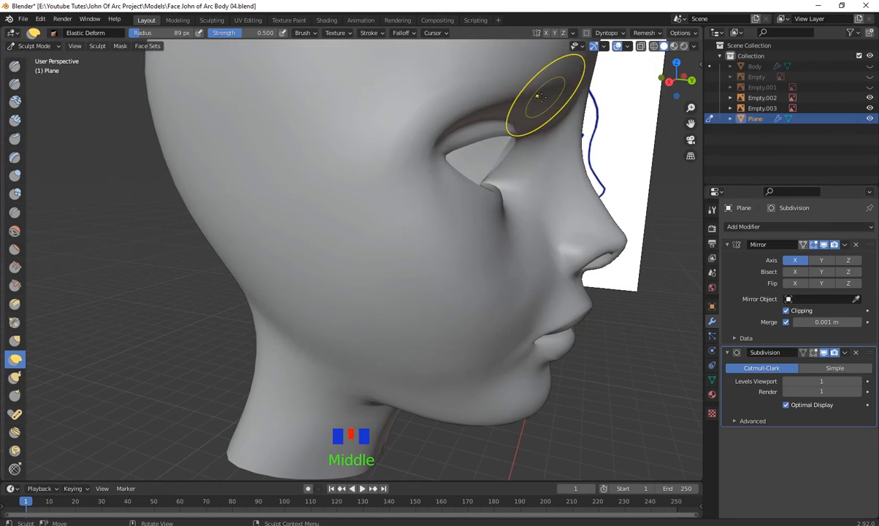
{"action": "left_click_drag", "start_coordinate": [540, 97], "coordinate": [548, 100]}
{"action": "middle_click_drag", "start_coordinate": [546, 101], "coordinate": [445, 150]}
{"action": "middle_click_drag", "start_coordinate": [327, 224], "coordinate": [305, 235]}
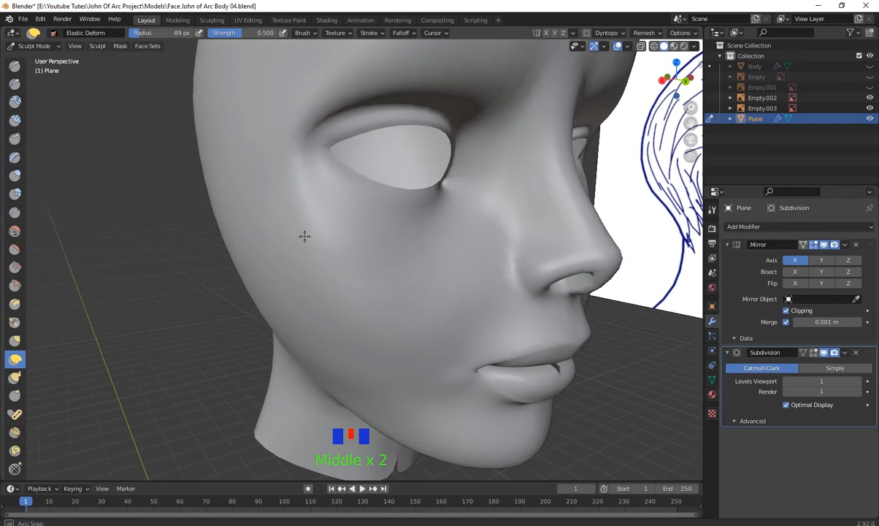
- Smooth the cheek, the area beside the mouth and the jaw at strength 0.107 and radius 89 px
{"action": "mouse_move", "coordinate": [305, 236]}
{"action": "left_mouse_down", "text": "shift"}
{"action": "mouse_move", "coordinate": [304, 184]}
{"action": "mouse_move", "coordinate": [314, 220]}
{"action": "mouse_move", "coordinate": [334, 238]}
{"action": "left_mouse_up", "text": "shift"}
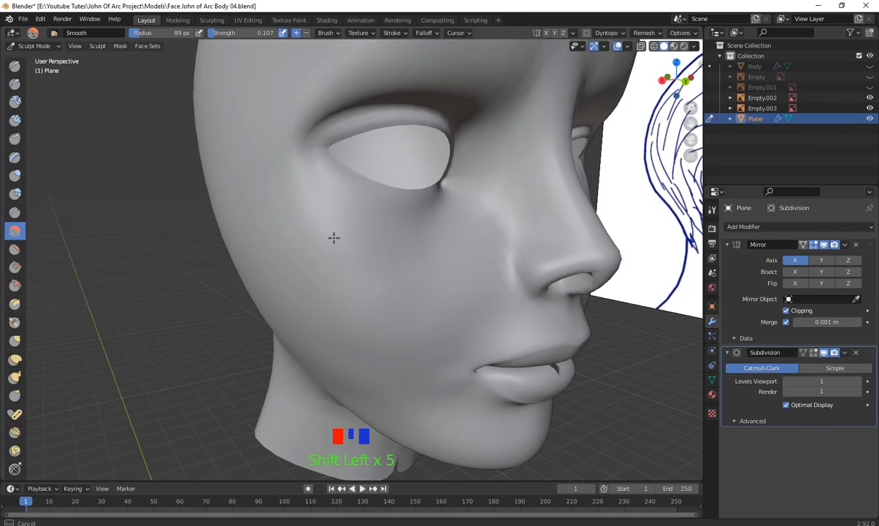
{"action": "left_click_drag", "start_coordinate": [469, 282], "coordinate": [402, 369], "text": "shift"}
{"action": "middle_click_drag", "start_coordinate": [402, 368], "coordinate": [438, 307]}
{"action": "left_click_drag", "start_coordinate": [438, 307], "coordinate": [443, 297], "text": "shift"}
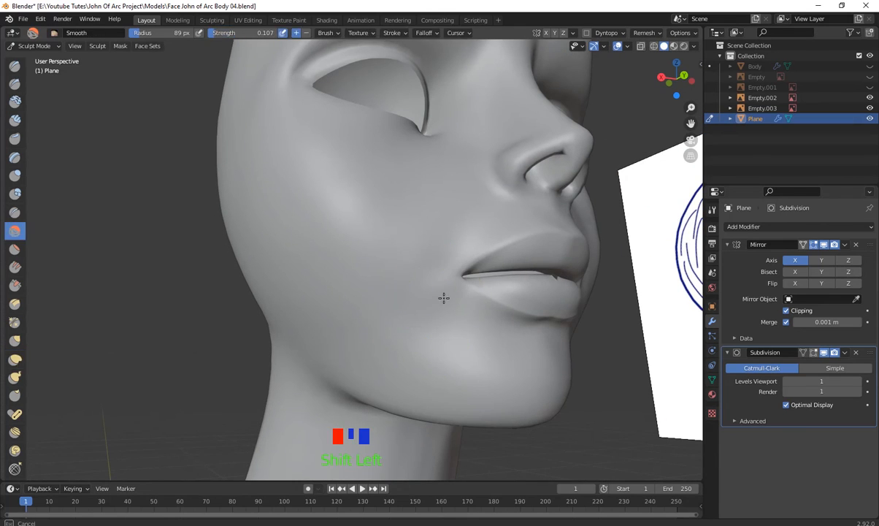
{"action": "mouse_move", "coordinate": [396, 286]}
{"action": "middle_mouse_down"}
{"action": "mouse_move", "coordinate": [448, 311]}
{"action": "mouse_move", "coordinate": [448, 329]}
{"action": "middle_mouse_up"}
{"action": "left_click_drag", "start_coordinate": [448, 329], "coordinate": [463, 400], "text": "shift"}
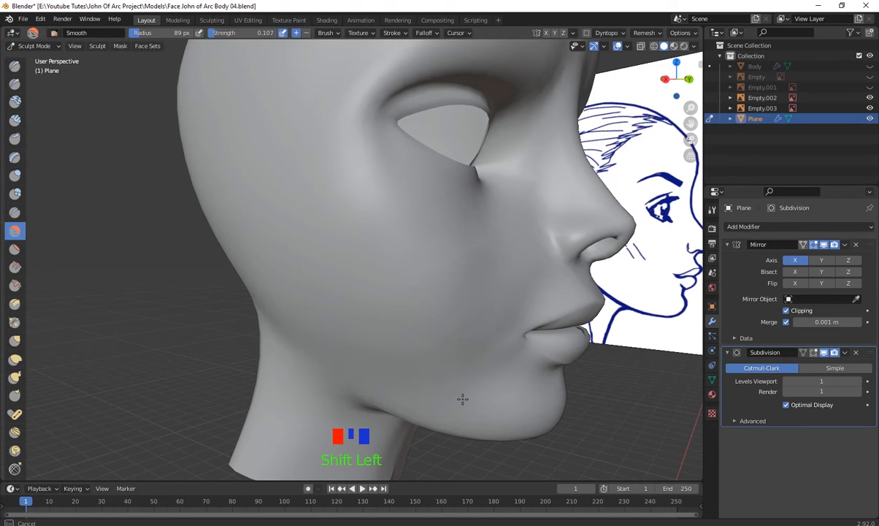
- Smooth the rear of the cheek and jaw and the side of the head behind the face
{"action": "mouse_move", "coordinate": [427, 365]}
{"action": "left_mouse_down", "text": "shift"}
{"action": "mouse_move", "coordinate": [359, 284]}
{"action": "mouse_move", "coordinate": [392, 237]}
{"action": "mouse_move", "coordinate": [345, 211]}
{"action": "mouse_move", "coordinate": [303, 322]}
{"action": "mouse_move", "coordinate": [344, 294]}
{"action": "left_mouse_up", "text": "shift"}
{"action": "middle_click_drag", "start_coordinate": [343, 294], "coordinate": [418, 271]}
{"action": "mouse_move", "coordinate": [418, 271]}
{"action": "left_mouse_down", "text": "shift"}
{"action": "mouse_move", "coordinate": [294, 163]}
{"action": "mouse_move", "coordinate": [426, 331]}
{"action": "left_mouse_up", "text": "shift"}
{"action": "middle_click_drag", "start_coordinate": [426, 331], "coordinate": [357, 231]}
{"action": "left_click", "coordinate": [357, 232], "text": "shift"}
{"action": "left_click", "coordinate": [274, 241], "text": "shift"}
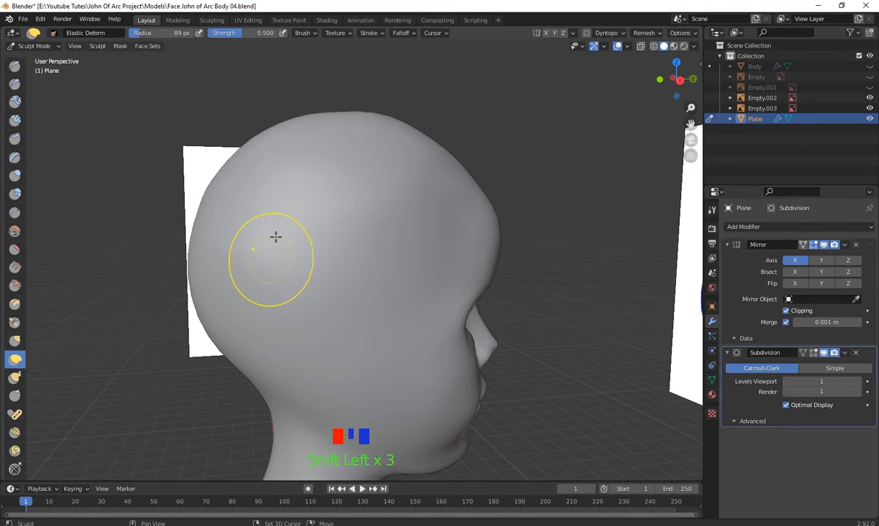
- Smooth the side of the skull above the temple and the outer part of the forehead
{"action": "left_click", "coordinate": [390, 295], "text": "shift"}
{"action": "middle_click_drag", "start_coordinate": [390, 295], "coordinate": [377, 235]}
{"action": "left_click_drag", "start_coordinate": [377, 236], "coordinate": [320, 198], "text": "shift"}
{"action": "left_click", "coordinate": [363, 285], "text": "shift"}
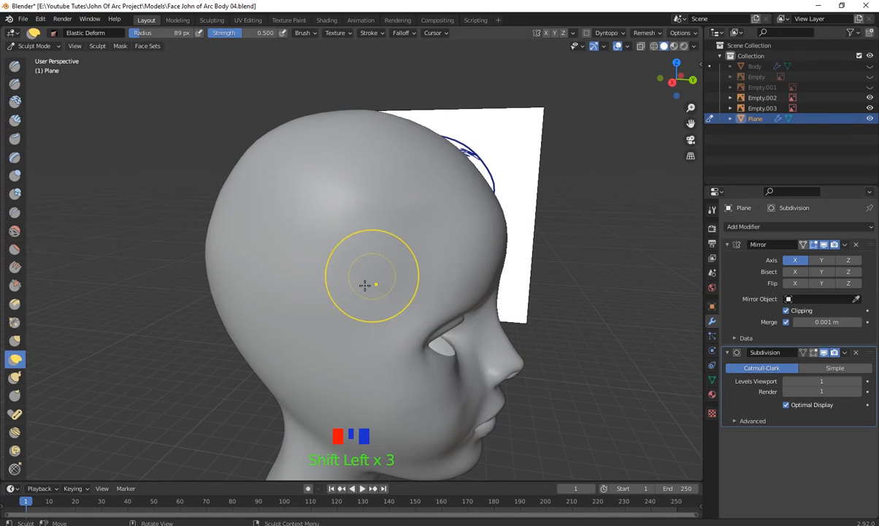
{"action": "middle_click_drag", "start_coordinate": [363, 285], "coordinate": [317, 243]}
{"action": "left_click_drag", "start_coordinate": [315, 201], "coordinate": [284, 229], "text": "shift"}
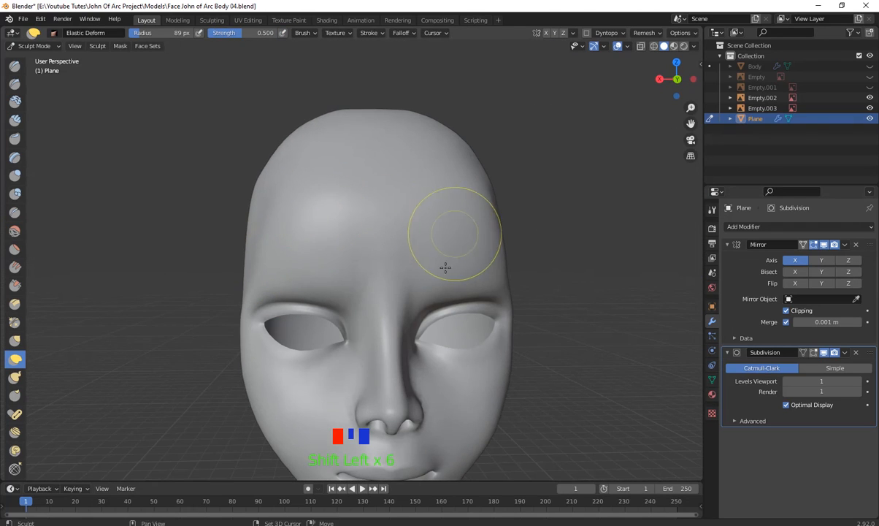
- Smooth the cheek and the rear jaw down to where it meets the neck
{"action": "middle_click_drag", "start_coordinate": [432, 286], "coordinate": [453, 263]}
{"action": "middle_click_drag", "start_coordinate": [435, 327], "coordinate": [431, 226], "text": "shift"}
{"action": "middle_click_drag", "start_coordinate": [329, 272], "coordinate": [368, 297]}
{"action": "left_click", "coordinate": [374, 301], "text": "shift"}
{"action": "left_click_drag", "start_coordinate": [381, 310], "coordinate": [402, 324], "text": "shift"}
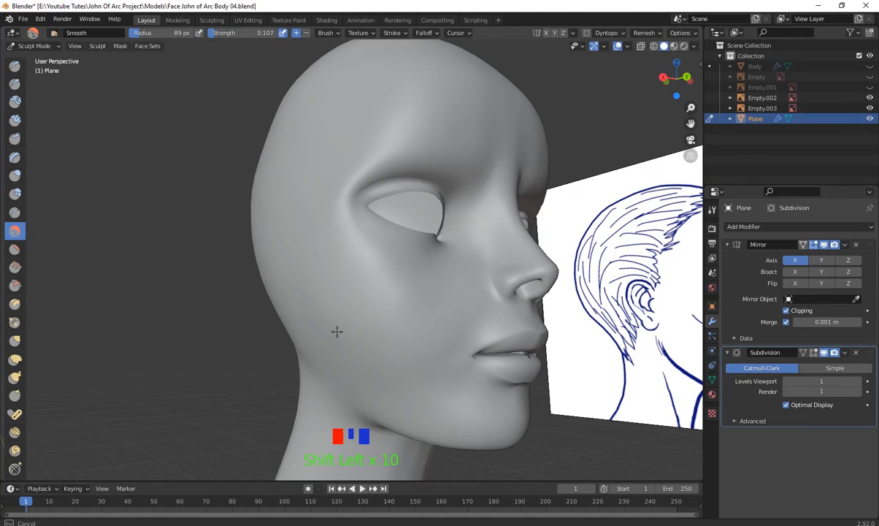
{"action": "left_click_drag", "start_coordinate": [337, 332], "coordinate": [301, 299], "text": "shift"}
{"action": "left_click_drag", "start_coordinate": [310, 353], "coordinate": [369, 361], "text": "shift"}
- Smooth the outer side of the upper forehead from a raised front angle
{"action": "mouse_move", "coordinate": [427, 361]}
{"action": "middle_mouse_down"}
{"action": "mouse_move", "coordinate": [402, 371]}
{"action": "mouse_move", "coordinate": [328, 353]}
{"action": "mouse_move", "coordinate": [363, 367]}
{"action": "mouse_move", "coordinate": [348, 367]}
{"action": "mouse_move", "coordinate": [367, 379]}
{"action": "mouse_move", "coordinate": [345, 381]}
{"action": "middle_mouse_up"}
{"action": "scroll", "coordinate": [402, 371], "scroll_direction": "down", "scroll_amount": 3}
{"action": "scroll", "coordinate": [348, 365], "scroll_direction": "up", "scroll_amount": 2}
{"action": "left_click_drag", "start_coordinate": [458, 244], "coordinate": [479, 200], "text": "shift"}
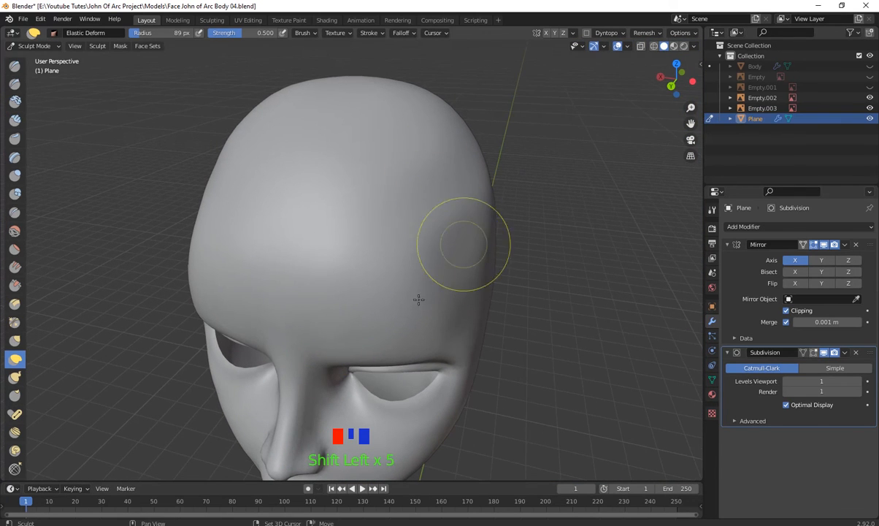
- Adjust the forehead and brow shape with Elastic Deform strokes, working from above and from below
{"action": "middle_click_drag", "start_coordinate": [436, 306], "coordinate": [471, 291]}
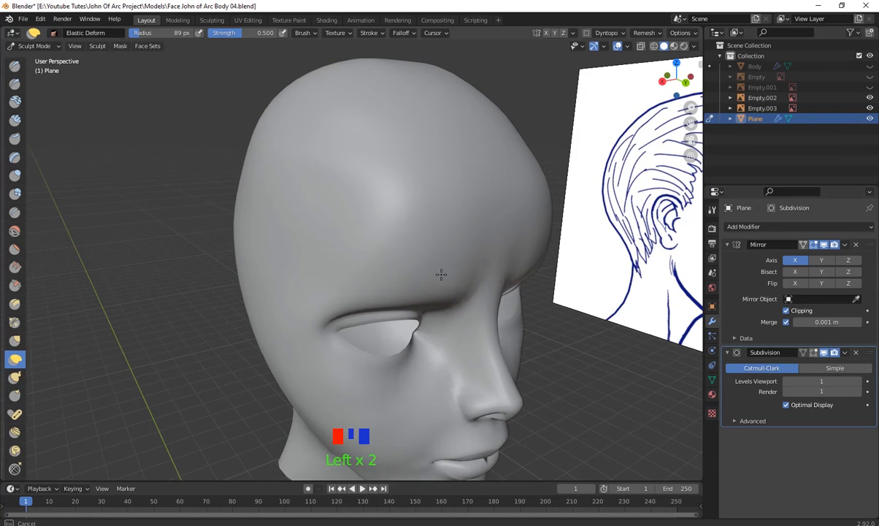
{"action": "middle_click_drag", "start_coordinate": [487, 266], "coordinate": [446, 153]}
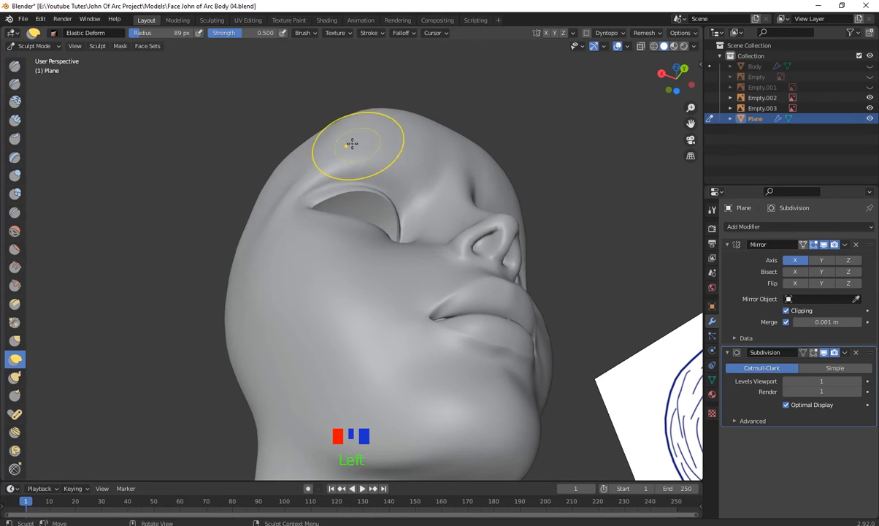
{"action": "middle_click_drag", "start_coordinate": [354, 142], "coordinate": [309, 267]}
{"action": "mouse_move", "coordinate": [285, 324]}
{"action": "middle_mouse_down"}
{"action": "mouse_move", "coordinate": [369, 403]}
{"action": "mouse_move", "coordinate": [310, 379]}
{"action": "mouse_move", "coordinate": [411, 355]}
{"action": "middle_mouse_up"}
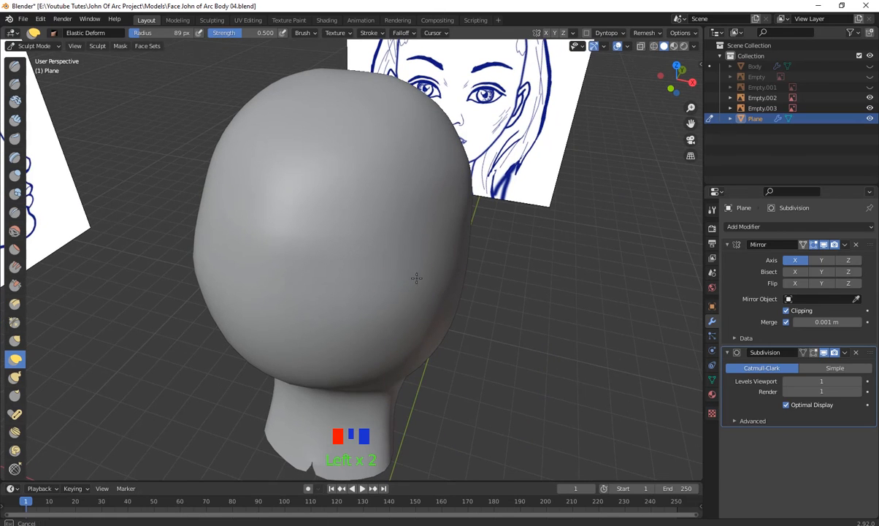
- Round out the side and lower back of the skull from behind with Elastic Deform strokes
{"action": "left_click_drag", "start_coordinate": [416, 278], "coordinate": [390, 231]}
{"action": "mouse_move", "coordinate": [420, 230]}
{"action": "left_mouse_down"}
{"action": "mouse_move", "coordinate": [408, 200]}
{"action": "mouse_move", "coordinate": [455, 196]}
{"action": "left_mouse_up"}
{"action": "left_click_drag", "start_coordinate": [454, 195], "coordinate": [416, 235]}
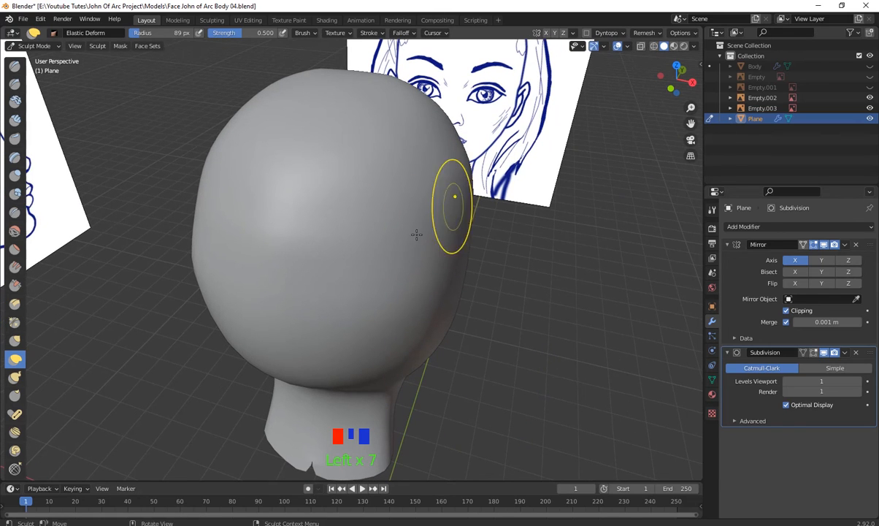
{"action": "middle_click_drag", "start_coordinate": [385, 277], "coordinate": [419, 344]}
{"action": "left_click_drag", "start_coordinate": [358, 357], "coordinate": [320, 368]}
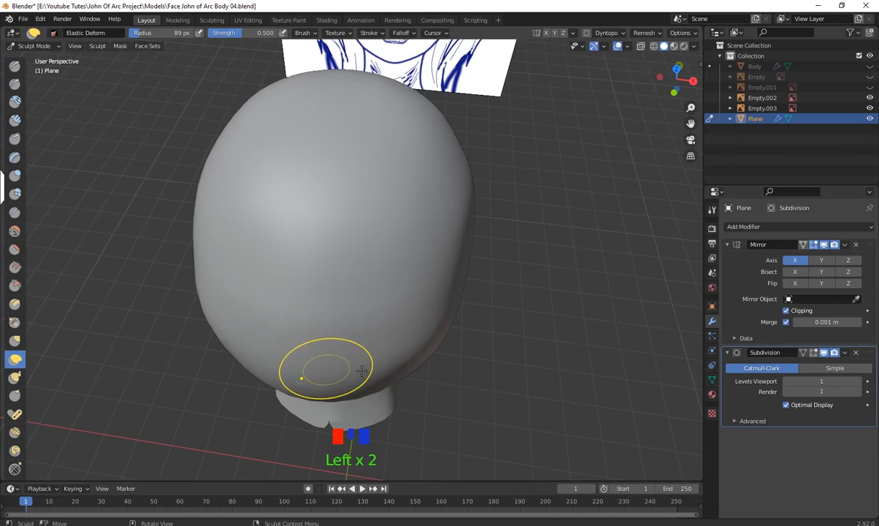
- Even out the curve of the back of the skull with Elastic Deform from above and check the side profile
{"action": "middle_click_drag", "start_coordinate": [320, 369], "coordinate": [306, 377]}
{"action": "left_click_drag", "start_coordinate": [296, 374], "coordinate": [339, 383]}
{"action": "mouse_move", "coordinate": [340, 382]}
{"action": "middle_mouse_down"}
{"action": "mouse_move", "coordinate": [387, 379]}
{"action": "mouse_move", "coordinate": [431, 361]}
{"action": "middle_mouse_up"}
{"action": "left_click_drag", "start_coordinate": [431, 361], "coordinate": [470, 358]}
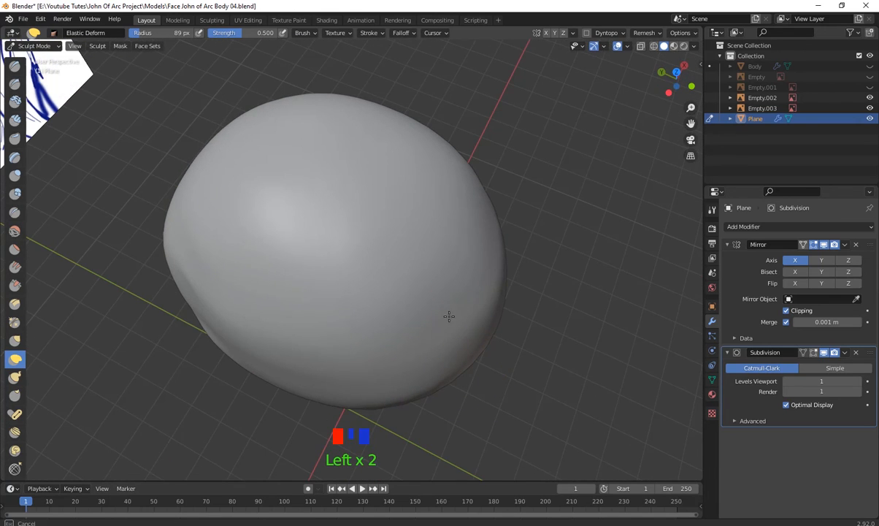
{"action": "middle_click_drag", "start_coordinate": [478, 363], "coordinate": [492, 270]}
{"action": "middle_click_drag", "start_coordinate": [469, 332], "coordinate": [484, 291]}
{"action": "middle_click_drag", "start_coordinate": [322, 248], "coordinate": [261, 209]}
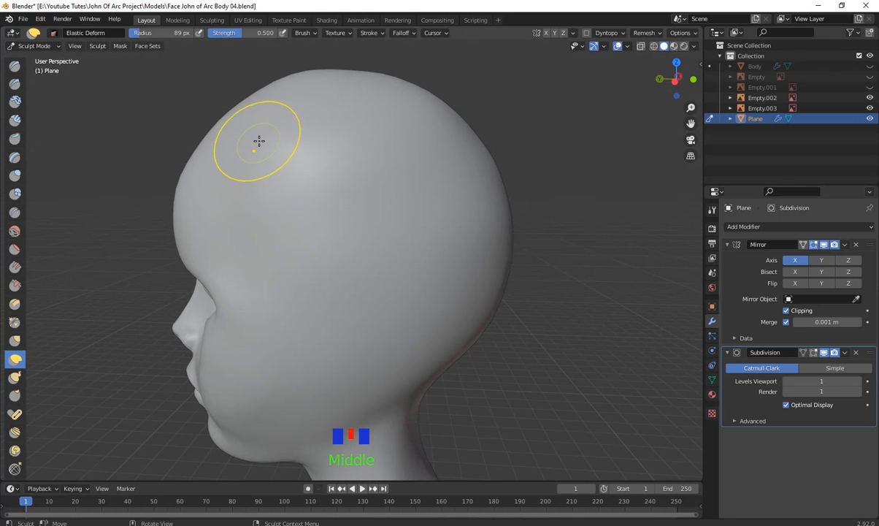
- Pull the upper forehead and crown outward with Elastic Deform strokes, working from the side and from a raised front angle
{"action": "left_click_drag", "start_coordinate": [258, 141], "coordinate": [270, 125]}
{"action": "left_click_drag", "start_coordinate": [352, 114], "coordinate": [351, 108]}
{"action": "mouse_move", "coordinate": [354, 160]}
{"action": "middle_mouse_down"}
{"action": "mouse_move", "coordinate": [448, 243]}
{"action": "mouse_move", "coordinate": [458, 235]}
{"action": "middle_mouse_up"}
{"action": "left_click_drag", "start_coordinate": [437, 168], "coordinate": [430, 152]}
- Smooth the upper forehead and its transition into the side of the skull
{"action": "middle_click_drag", "start_coordinate": [408, 147], "coordinate": [441, 153]}
{"action": "left_click_drag", "start_coordinate": [410, 196], "coordinate": [398, 162], "text": "shift"}
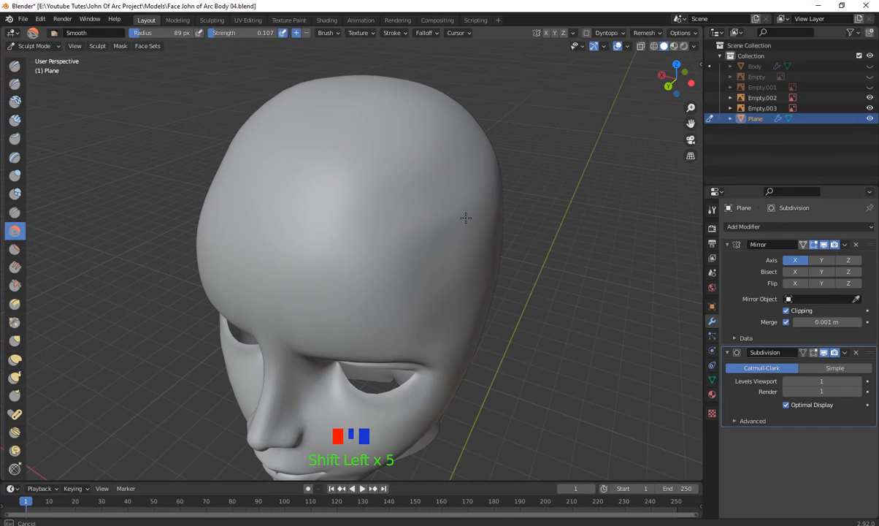
{"action": "left_click_drag", "start_coordinate": [465, 217], "coordinate": [465, 229], "text": "shift"}
{"action": "middle_click_drag", "start_coordinate": [465, 229], "coordinate": [402, 211]}
{"action": "left_click", "coordinate": [402, 212], "text": "shift"}
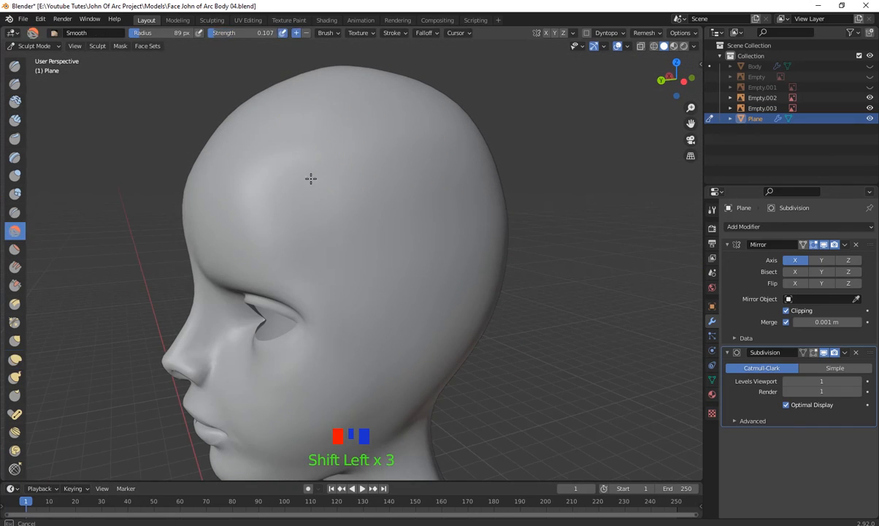
{"action": "left_click_drag", "start_coordinate": [311, 178], "coordinate": [359, 235], "text": "shift"}
- Adjust the outer side of the forehead above the temple with Elastic Deform strokes
{"action": "middle_click_drag", "start_coordinate": [359, 235], "coordinate": [490, 275]}
{"action": "left_click_drag", "start_coordinate": [491, 275], "coordinate": [468, 226]}
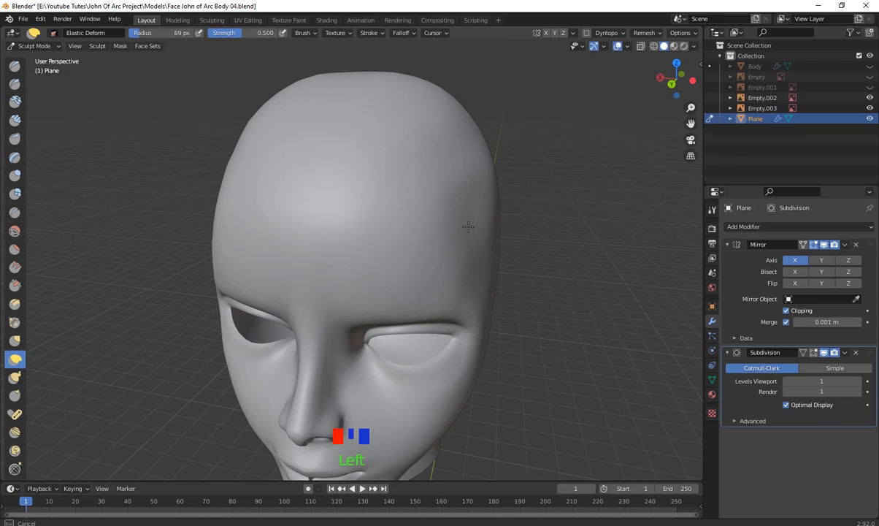
{"action": "mouse_move", "coordinate": [456, 235]}
{"action": "middle_mouse_down"}
{"action": "mouse_move", "coordinate": [274, 255]}
{"action": "mouse_move", "coordinate": [291, 259]}
{"action": "mouse_move", "coordinate": [291, 318]}
{"action": "mouse_move", "coordinate": [321, 333]}
{"action": "mouse_move", "coordinate": [354, 290]}
{"action": "middle_mouse_up"}
{"action": "left_click", "coordinate": [267, 231]}
{"action": "left_click", "coordinate": [284, 189]}
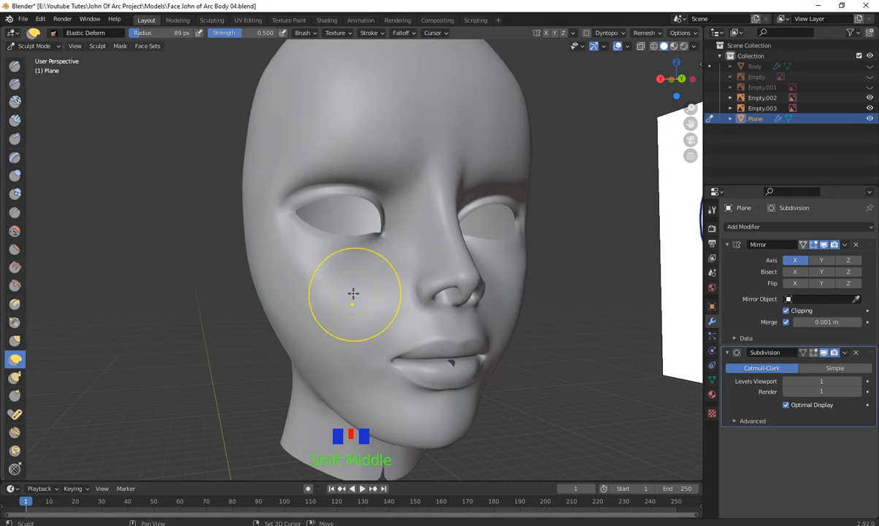
- Smooth the cheek below the eye socket and check the face from a three-quarter view
{"action": "left_click_drag", "start_coordinate": [354, 290], "coordinate": [286, 274], "text": "shift"}
{"action": "scroll", "coordinate": [365, 381], "scroll_direction": "down", "scroll_amount": 2}
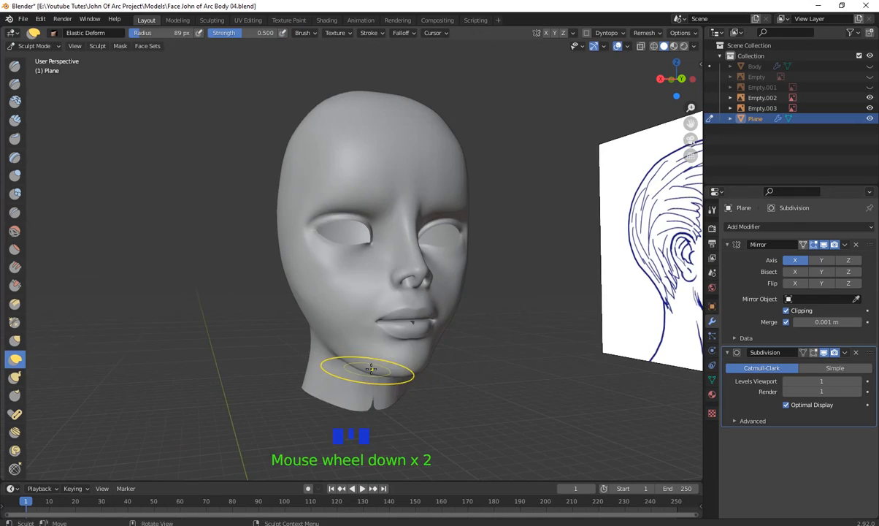
{"action": "mouse_move", "coordinate": [365, 381]}
{"action": "middle_mouse_down"}
{"action": "mouse_move", "coordinate": [391, 366]}
{"action": "mouse_move", "coordinate": [406, 320]}
{"action": "mouse_move", "coordinate": [420, 343]}
{"action": "middle_mouse_up"}
{"action": "scroll", "coordinate": [406, 320], "scroll_direction": "up", "scroll_amount": 3}
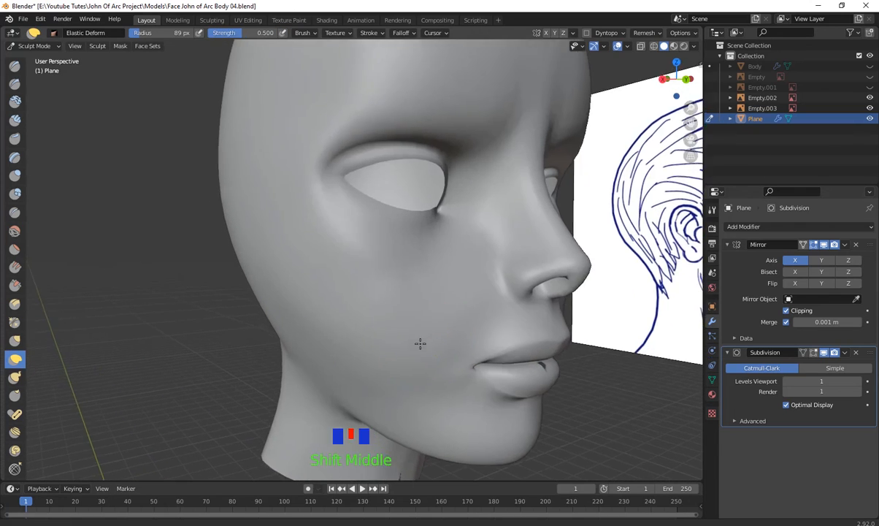
{"action": "mouse_move", "coordinate": [351, 259]}
{"action": "left_mouse_down", "text": "shift"}
{"action": "mouse_move", "coordinate": [362, 254]}
{"action": "mouse_move", "coordinate": [349, 248]}
{"action": "left_mouse_up", "text": "shift"}
{"action": "left_click_drag", "start_coordinate": [355, 252], "coordinate": [347, 247], "text": "shift"}
{"action": "left_click_drag", "start_coordinate": [347, 247], "coordinate": [336, 258], "text": "shift"}
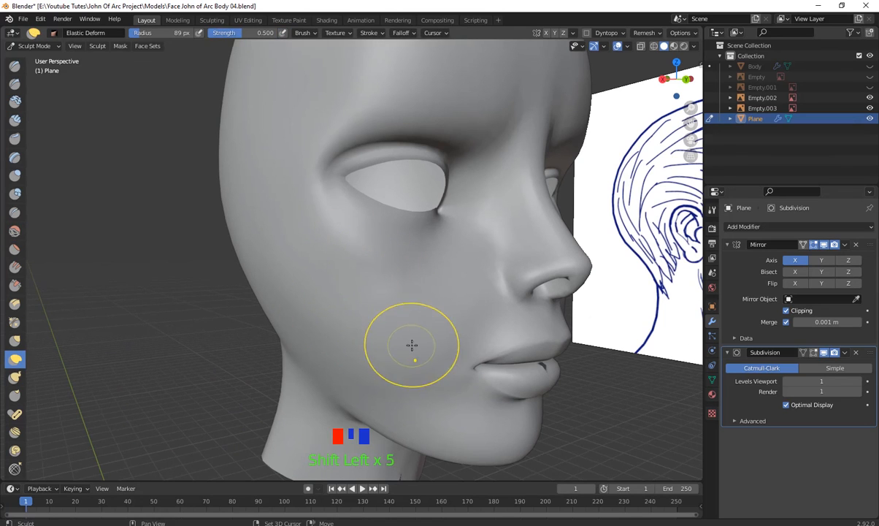
{"action": "middle_click_drag", "start_coordinate": [408, 345], "coordinate": [444, 213]}
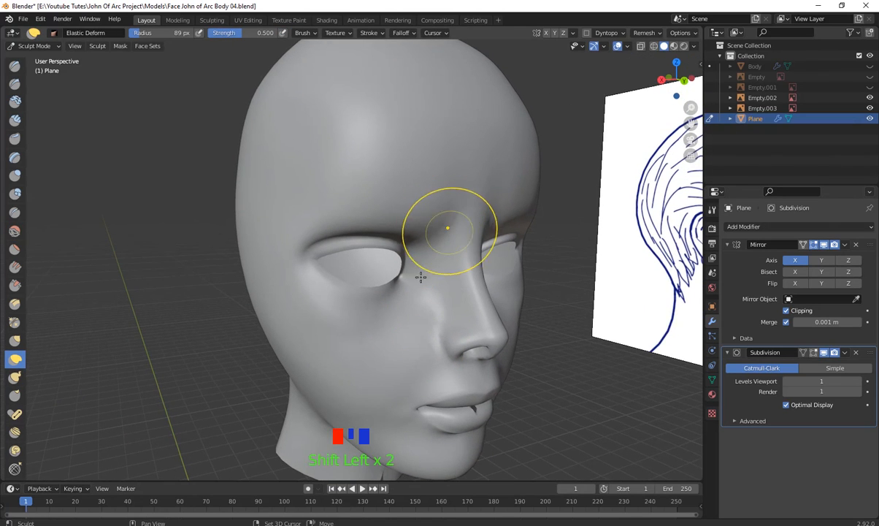
{"action": "middle_click_drag", "start_coordinate": [422, 275], "coordinate": [429, 298]}
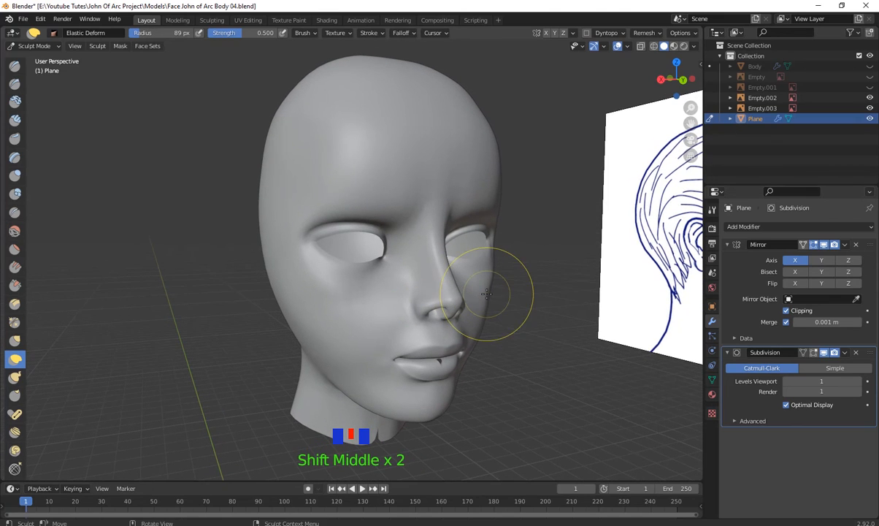
{"action": "left_click_drag", "start_coordinate": [438, 191], "coordinate": [357, 217]}
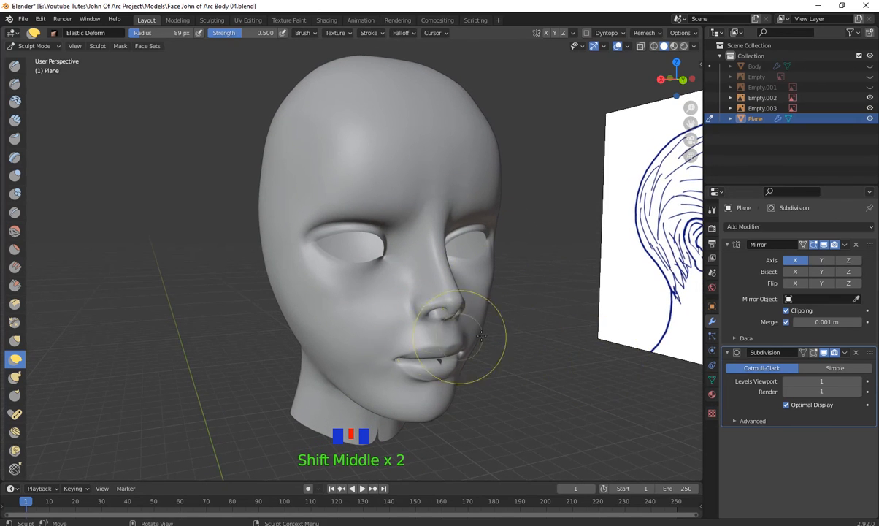